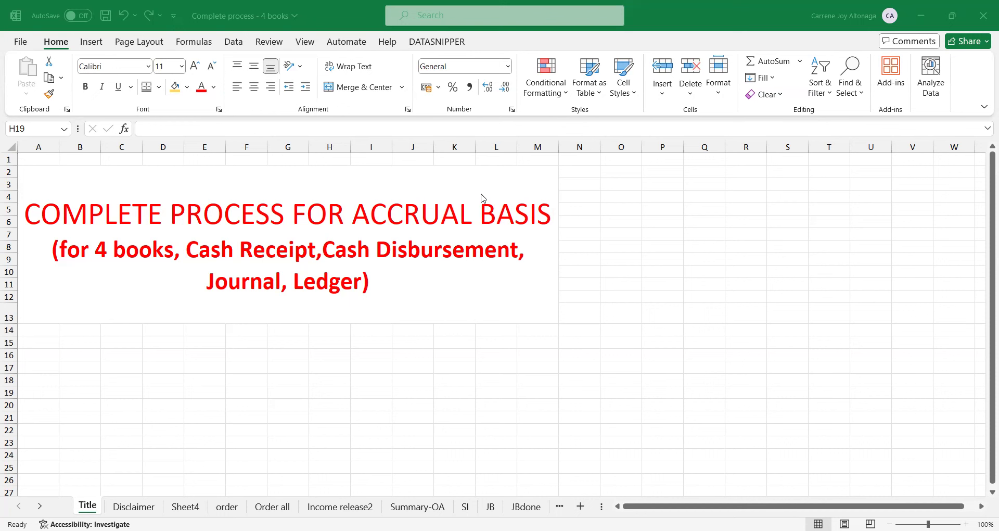
Step: Open the Disclaimer sheet and review the disclaimers and the list of needed reports
click(129, 339)
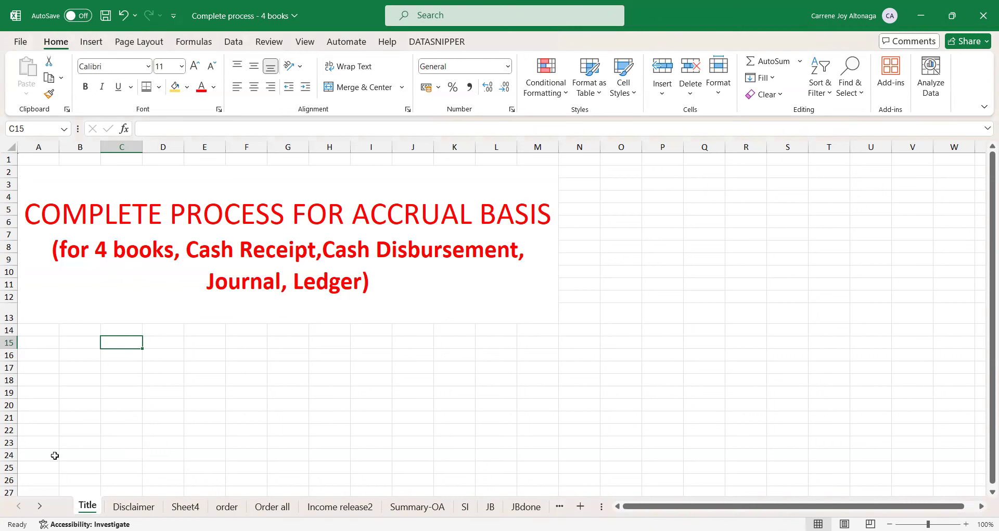
click(39, 504)
click(39, 504)
click(17, 506)
click(17, 506)
click(134, 506)
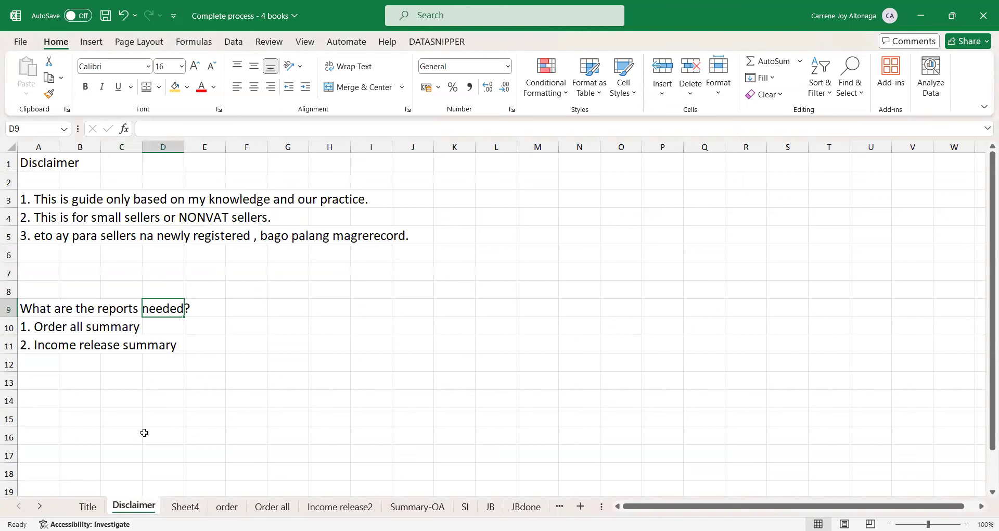
click(70, 244)
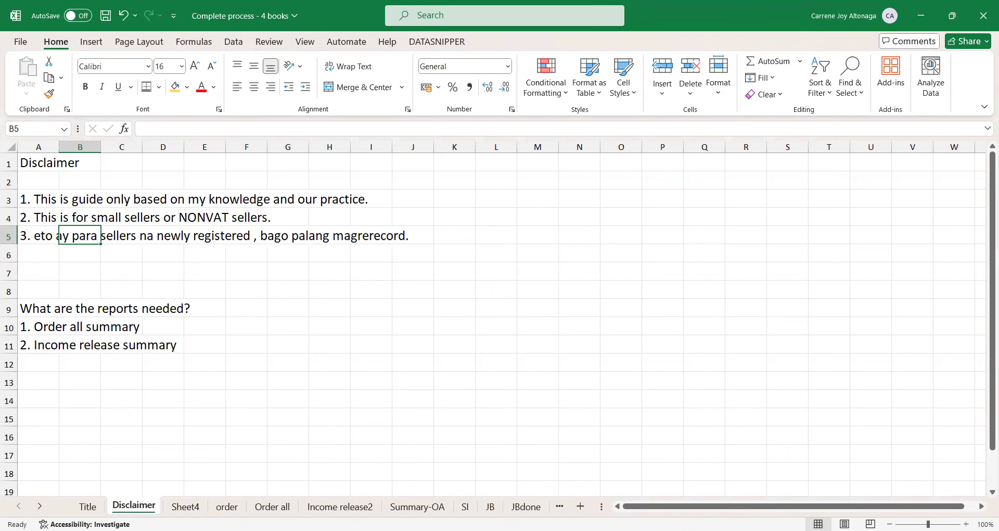
Step: Paste the screenshot of the three bookkeeping videos on the Disclaimer sheet and place it beside the needed-reports list, starting around row 7
click(274, 275)
click(256, 310)
click(272, 309)
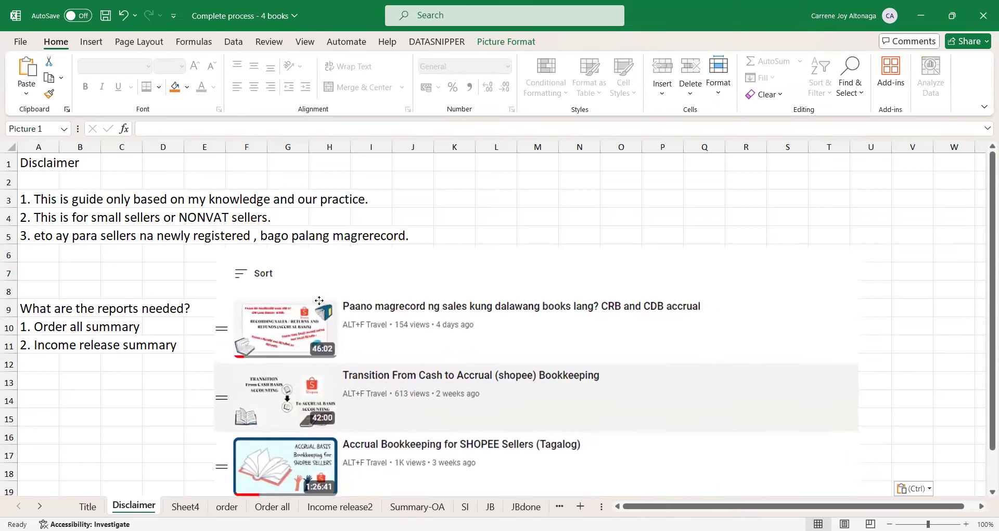
drag(319, 300, 307, 301)
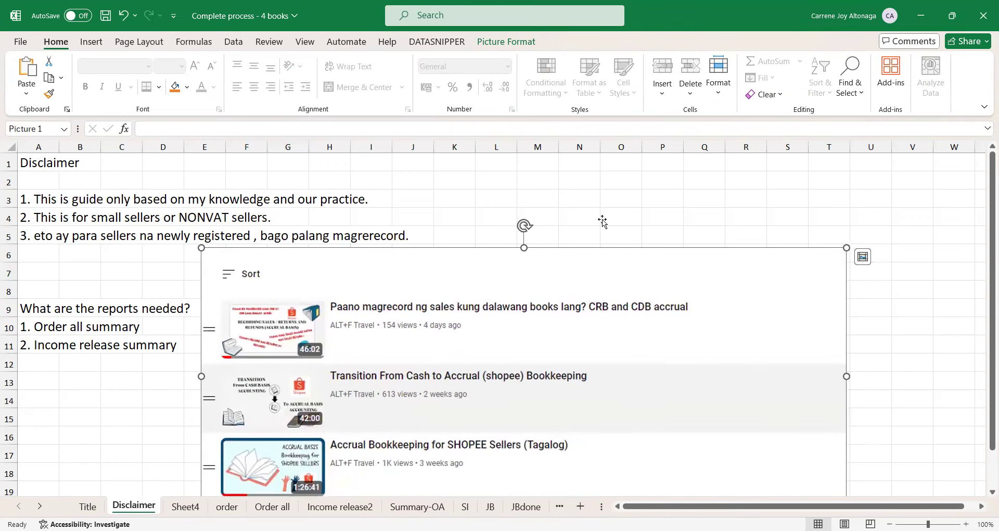
scroll(396, 414, down, 1)
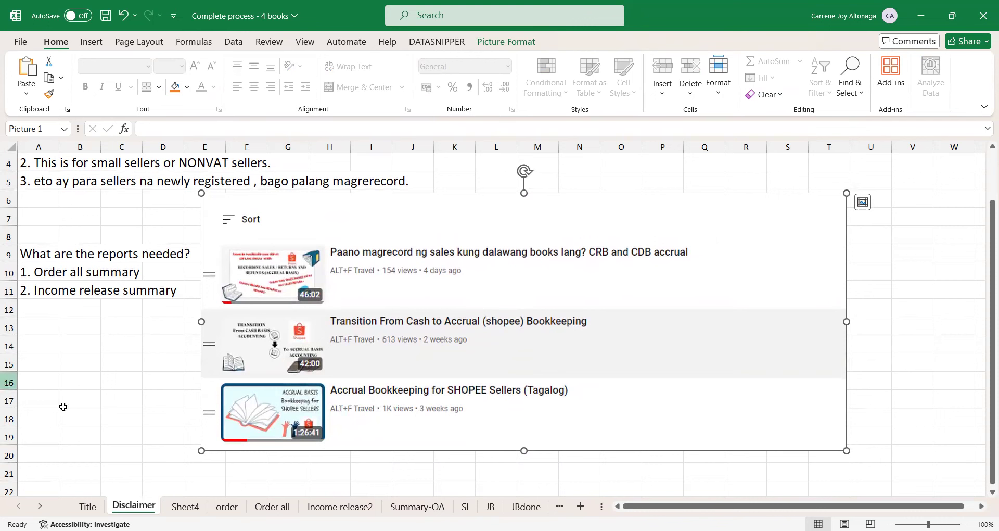
click(78, 412)
drag(333, 337, 339, 361)
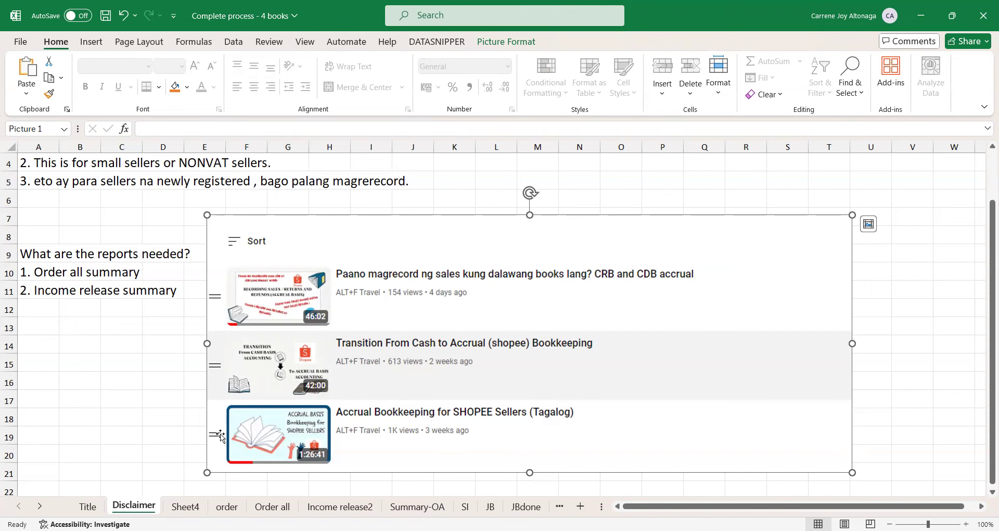
click(113, 375)
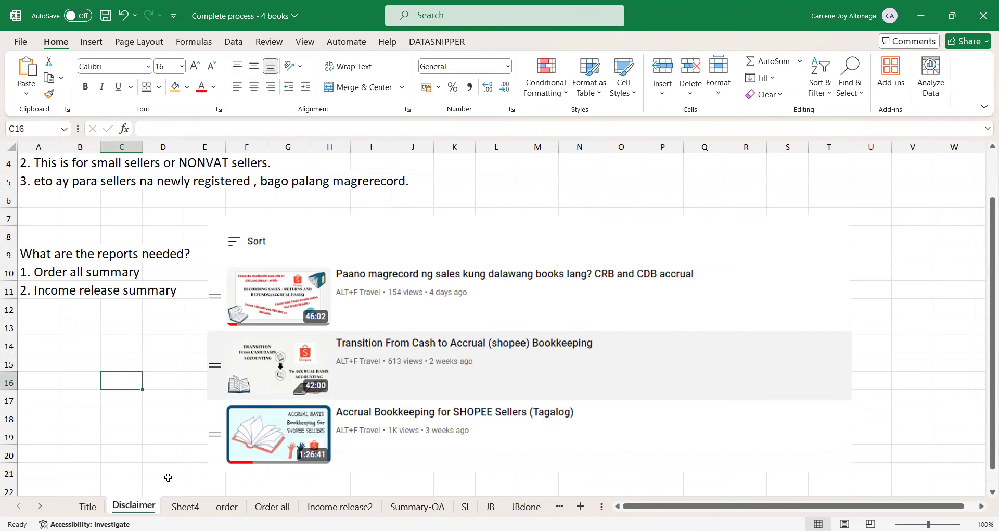
Step: On Sheet4, enter the note "Invoice (signifies as record)" in cell K16 below the Section 237 excerpt
click(180, 504)
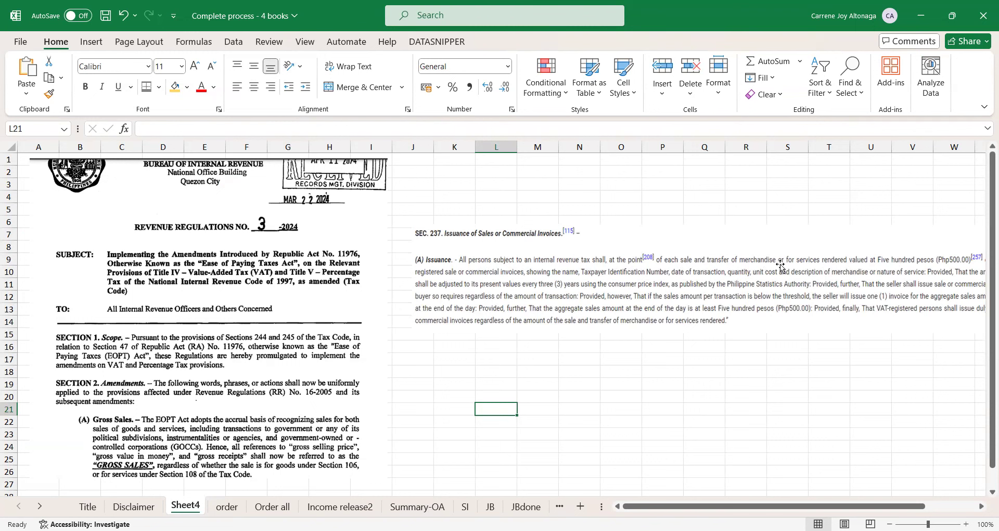
click(467, 357)
click(466, 346)
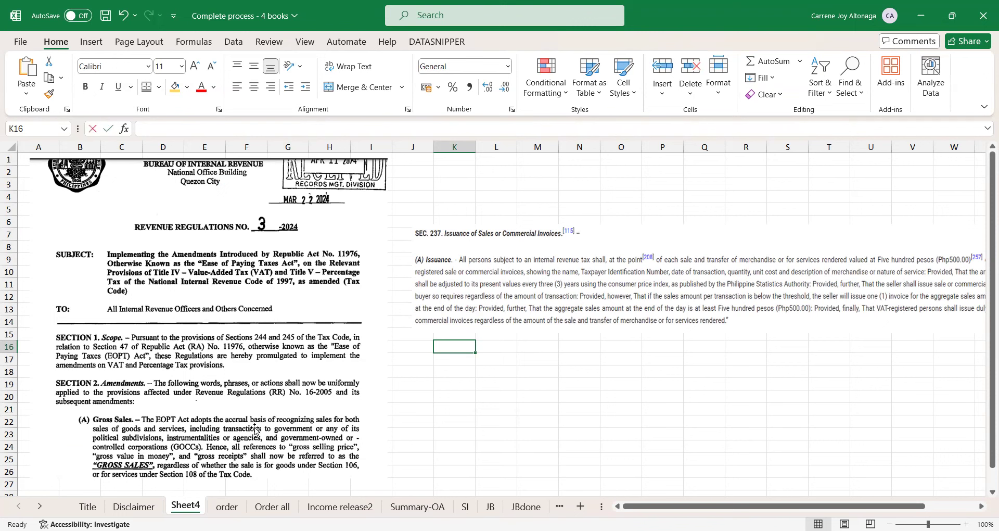
text(Invoice)
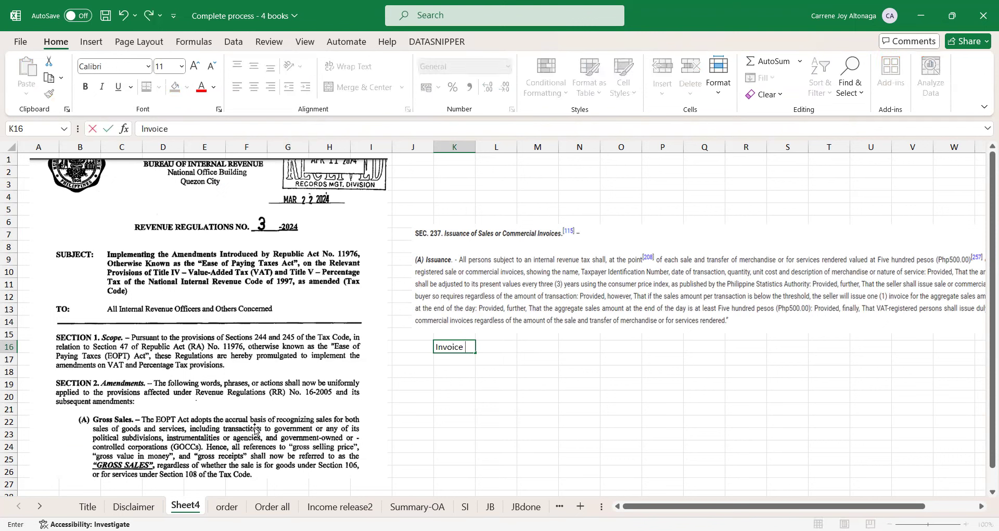
text(  (signifies as )
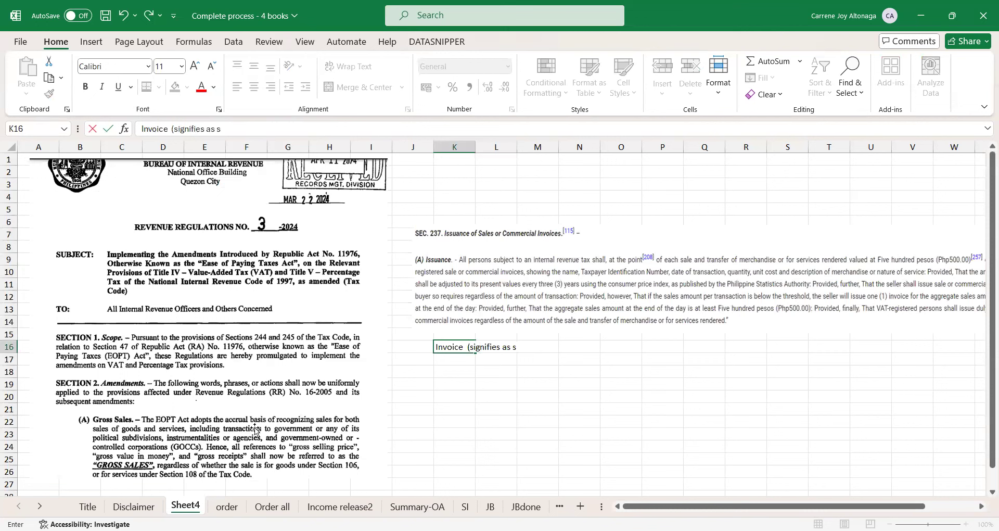
text(record))
key(Return)
Step: Enter the note "Invoice = sales" in cell K17
text(Invouce)
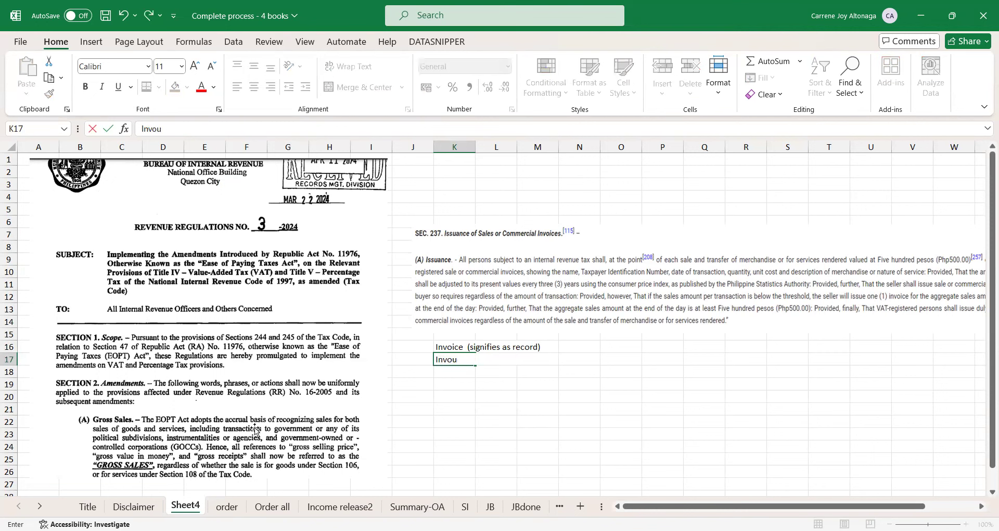
key(BackSpace)
key(BackSpace)
key(BackSpace)
text(ice )
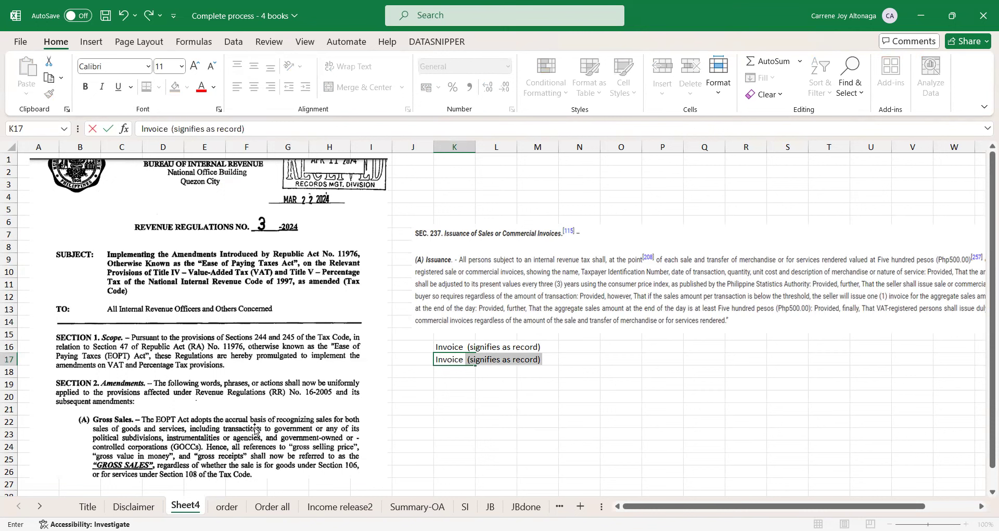
text(= sal)
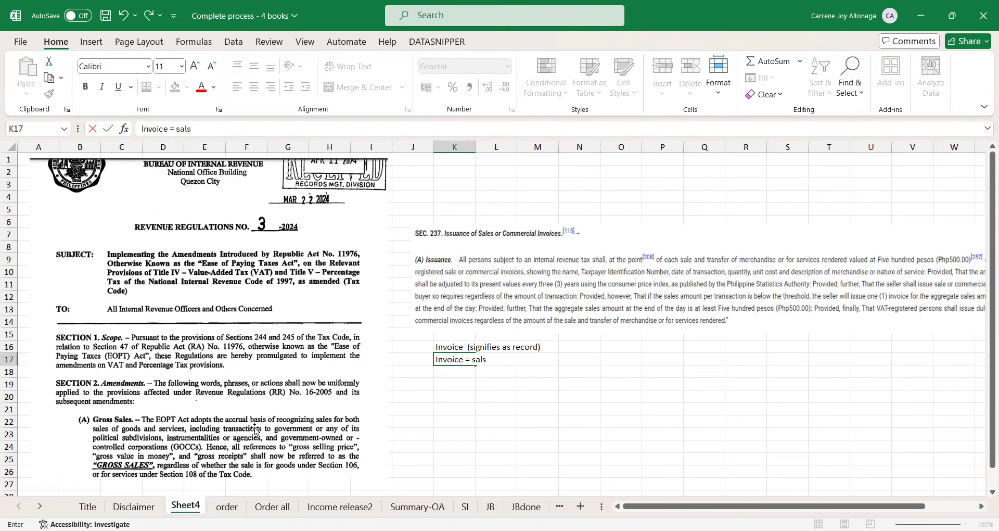
text(es)
key(Return)
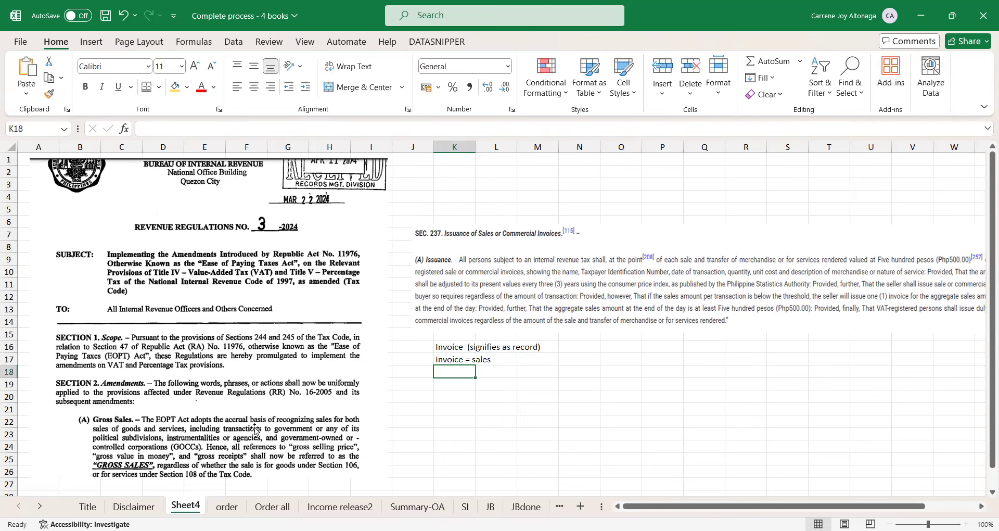
Step: On the order sheet, enter the heading "When recording Sales" in cell N4 beside the order screenshot
key(ctrl+Page_Down)
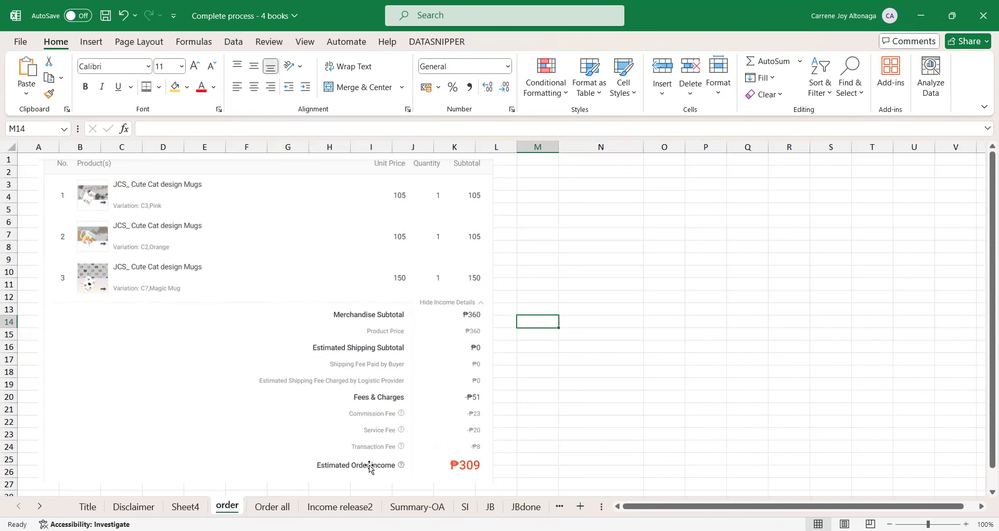
click(653, 245)
click(566, 196)
click(551, 207)
click(576, 199)
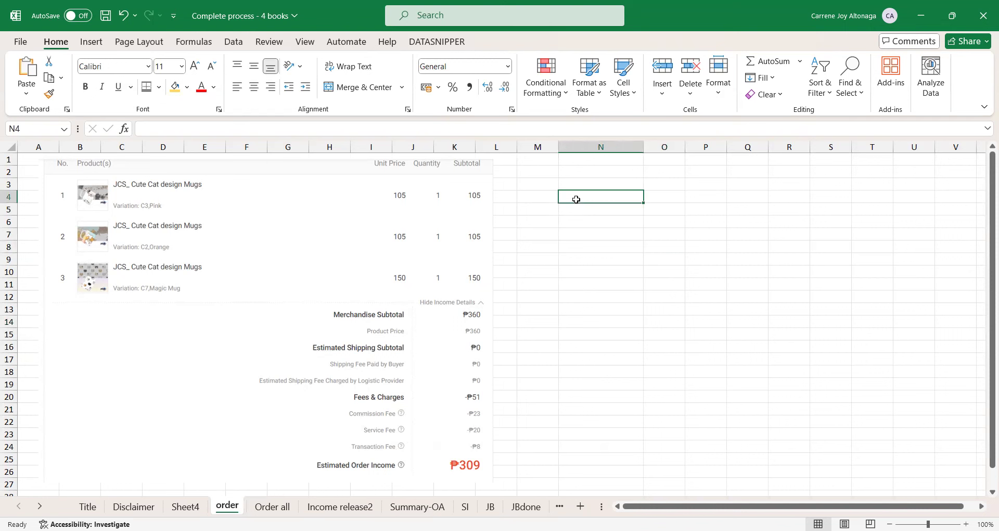
text(When recordi)
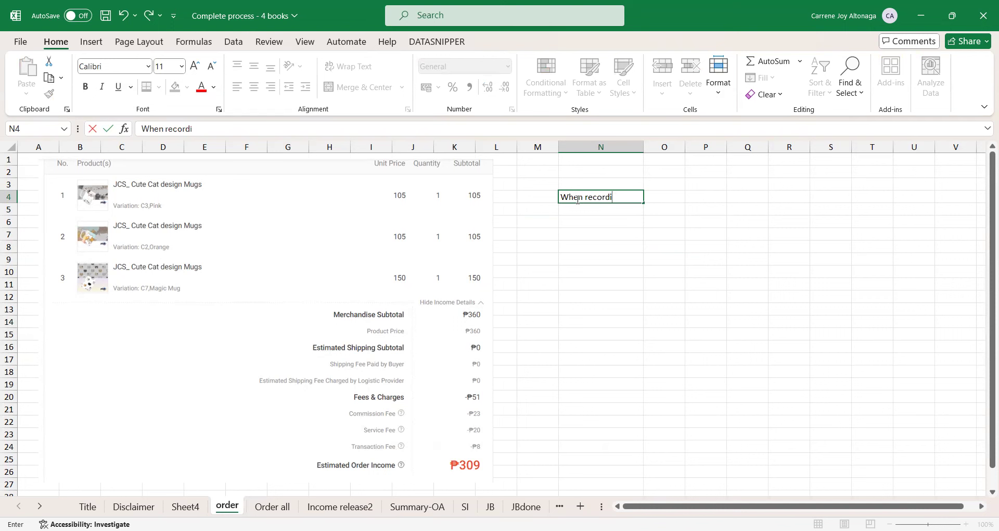
text(ng sa)
key(BackSpace)
text(Sales)
key(BackSpace)
key(BackSpace)
key(BackSpace)
text(ks)
key(BackSpace)
text(les)
key(Return)
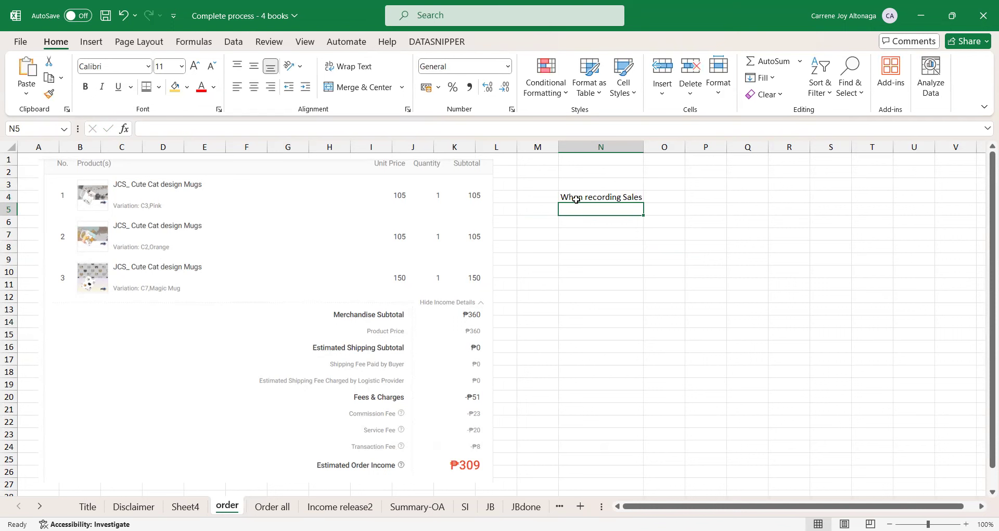
Step: Enter the label "Compound entry" in cell N5 and italicize it
text(Compound entry)
key(Return)
key(Up)
key(ctrl+i)
key(Return)
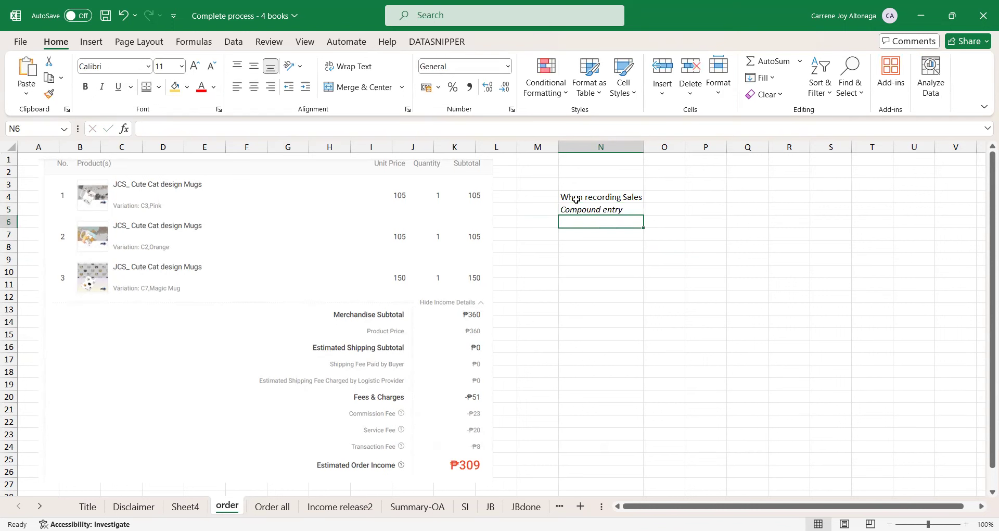
Step: Enter "Accounts receivable" in cell N6 as the first account of the compound entry
text(Accounts)
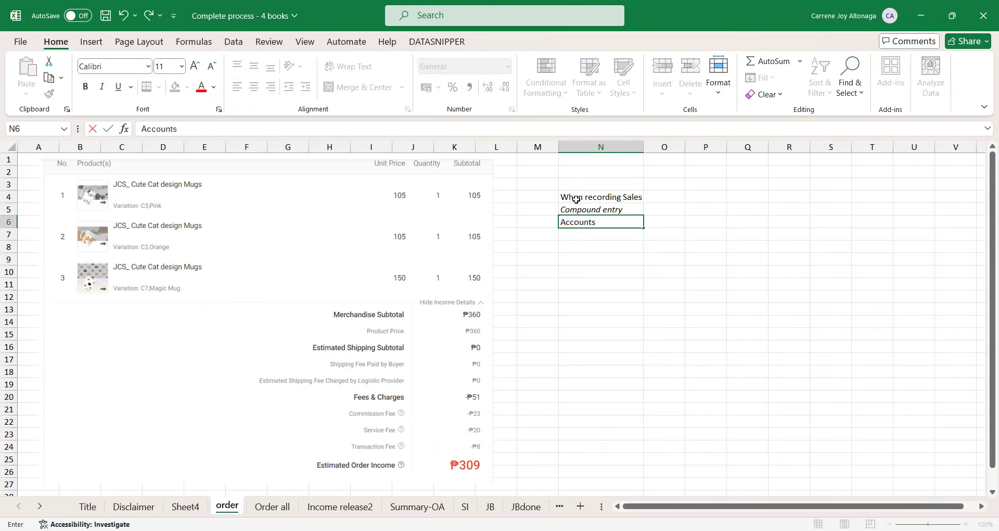
key(Return)
key(Up)
key(F2)
text(receivable)
key(Return)
key(Up)
key(Right)
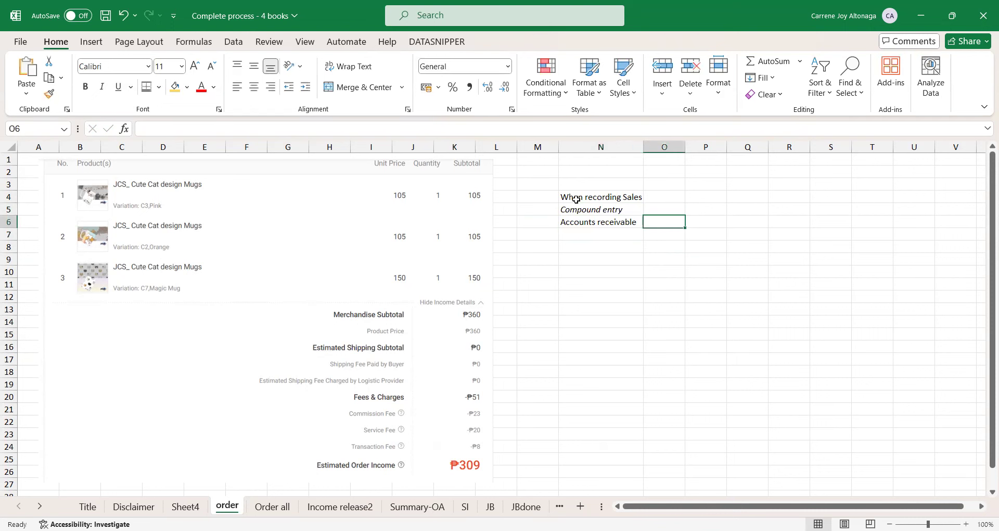
Step: Add the column headings "Debit" in O5 and "Credit" in P5 for the compound entry
key(Right)
key(Left)
key(Up)
text(Debit)
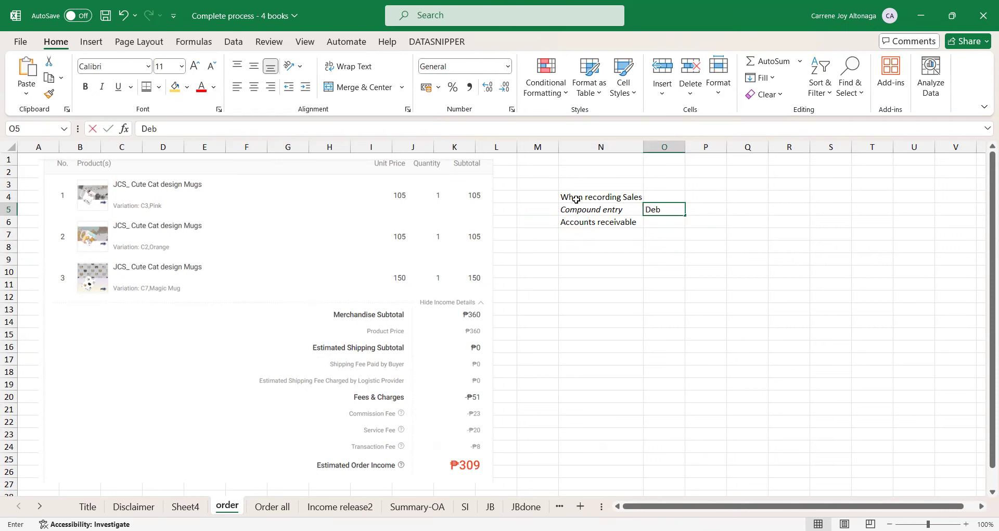
key(Return)
key(Up)
key(Right)
text(Credit)
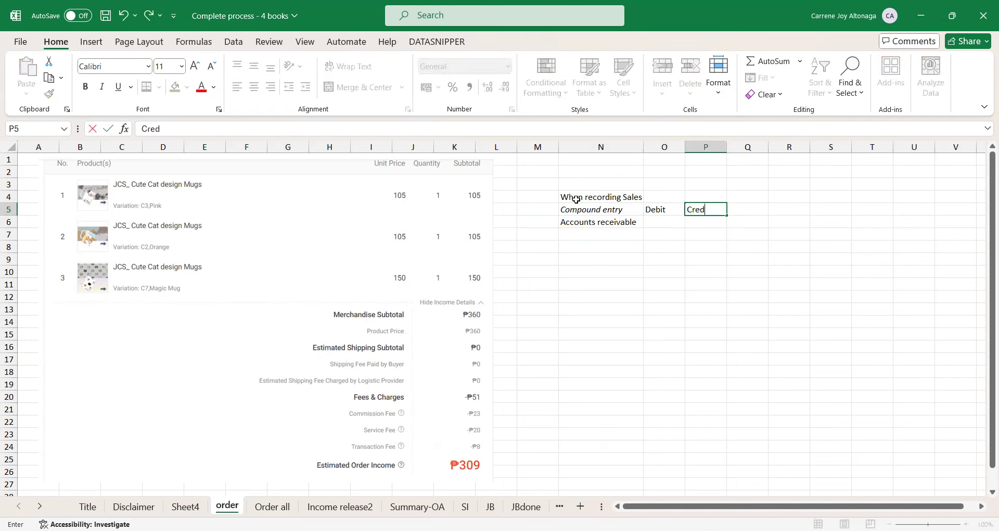
key(Return)
Step: Debit accounts receivable with 309 in O6 and add a "Shopee charges" line in row 7 with a debit of 51
text(309)
key(Return)
key(Left)
text(Inv)
key(BackSpace)
key(BackSpace)
key(BackSpace)
text(Shopee charges)
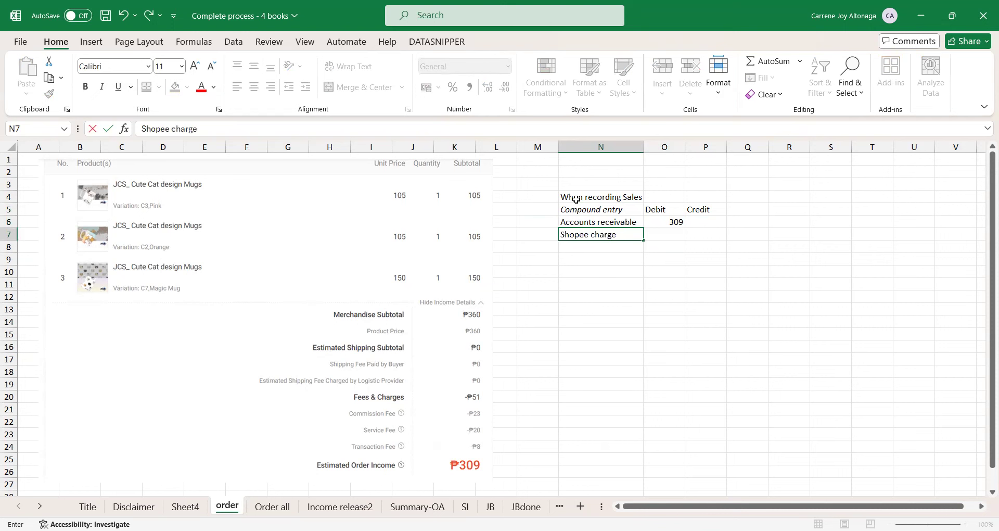
key(Return)
key(Up)
key(Right)
text(51)
key(Return)
Step: Add a "Sales" line in row 8 of the compound entry with a credit of 360
key(Left)
text(Sal)
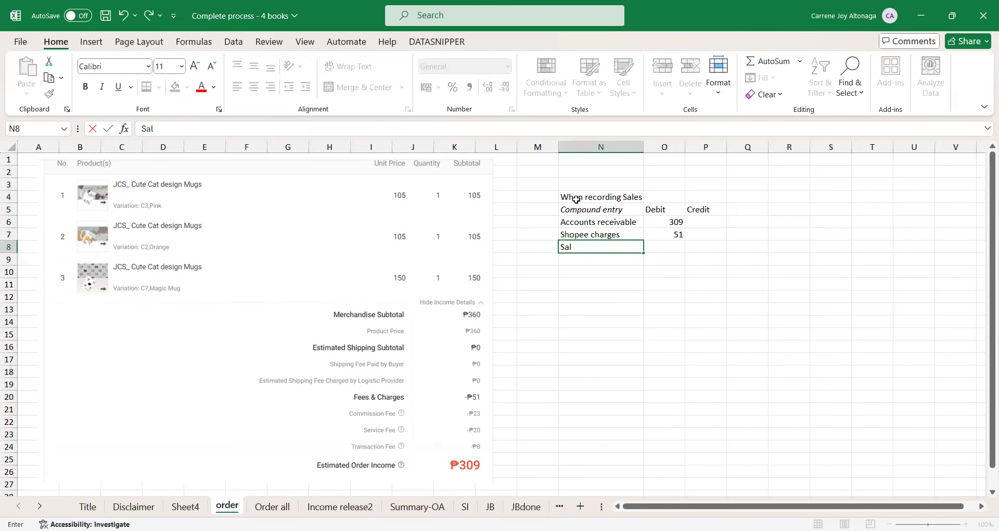
text(es)
key(Return)
key(Up)
key(Right)
key(Right)
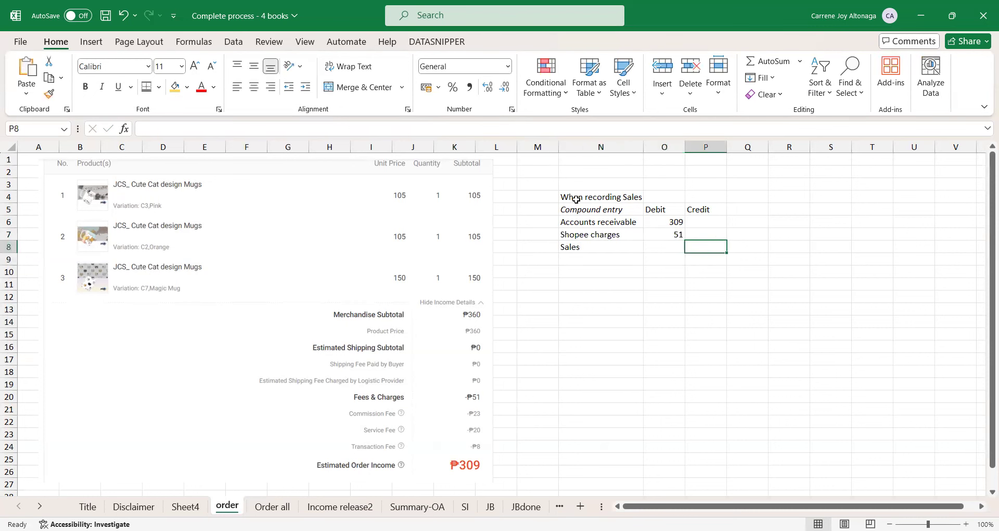
text(360)
key(Return)
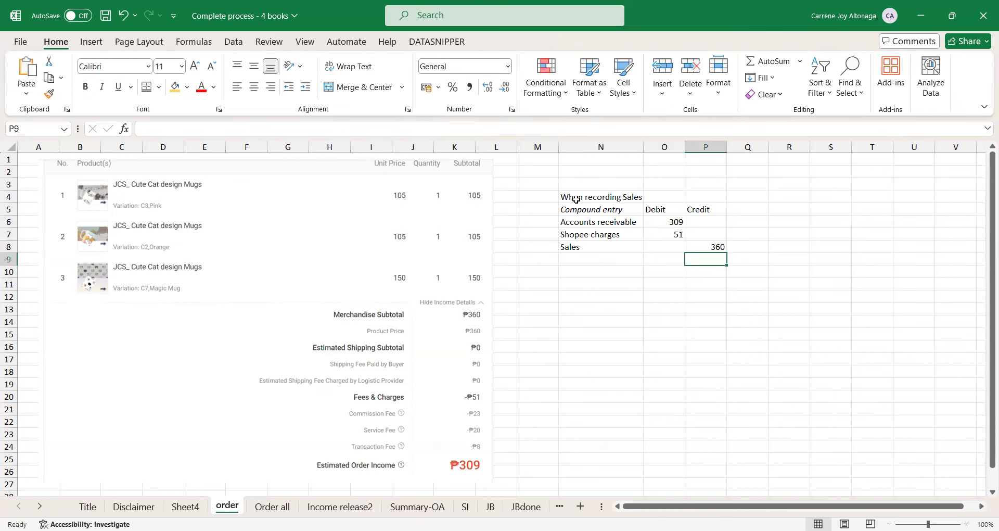
Step: Enter the label "Single entry" in cell N10, leaving a blank row below the compound entry
key(Left)
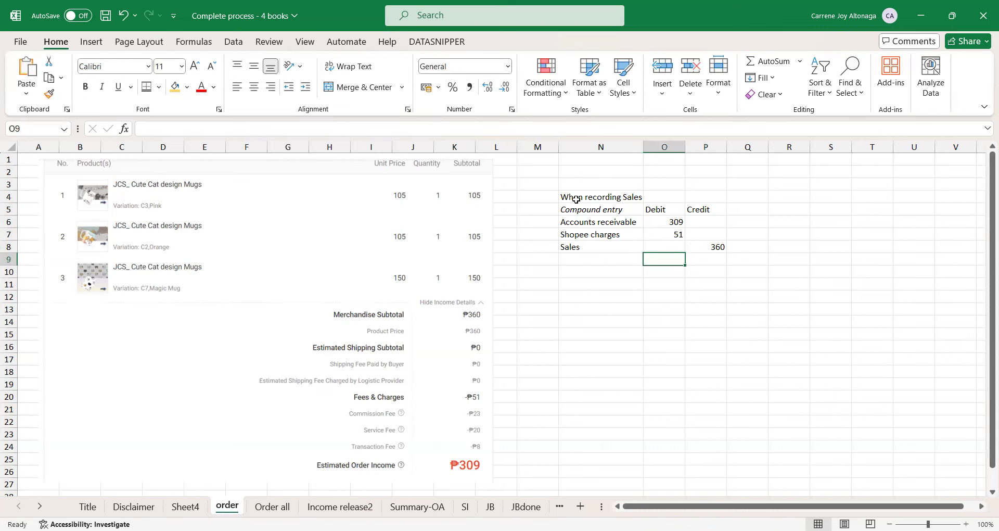
key(Left)
key(Down)
text(Dingle)
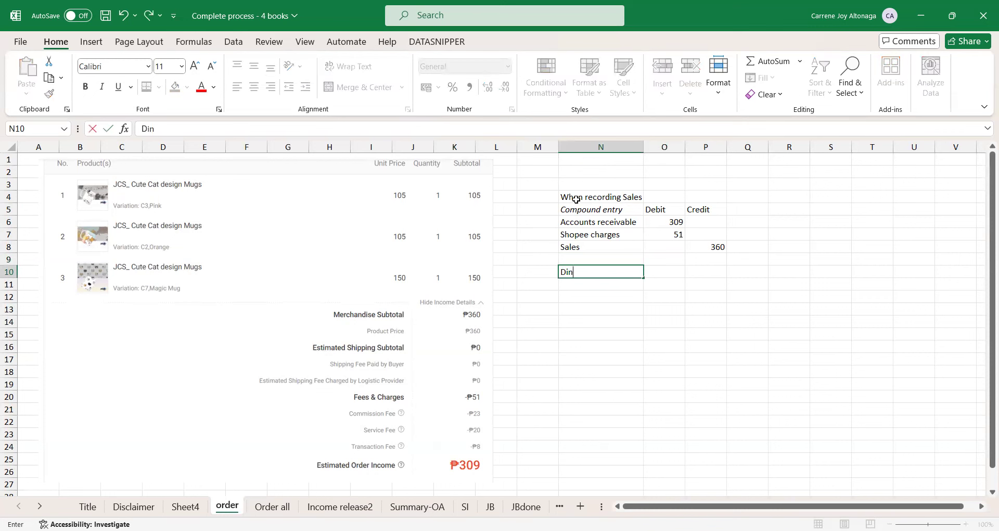
key(BackSpace)
key(BackSpace)
key(BackSpace)
key(BackSpace)
key(BackSpace)
key(BackSpace)
text(Singe)
text(ss)
key(BackSpace)
key(BackSpace)
text(e entry)
key(Return)
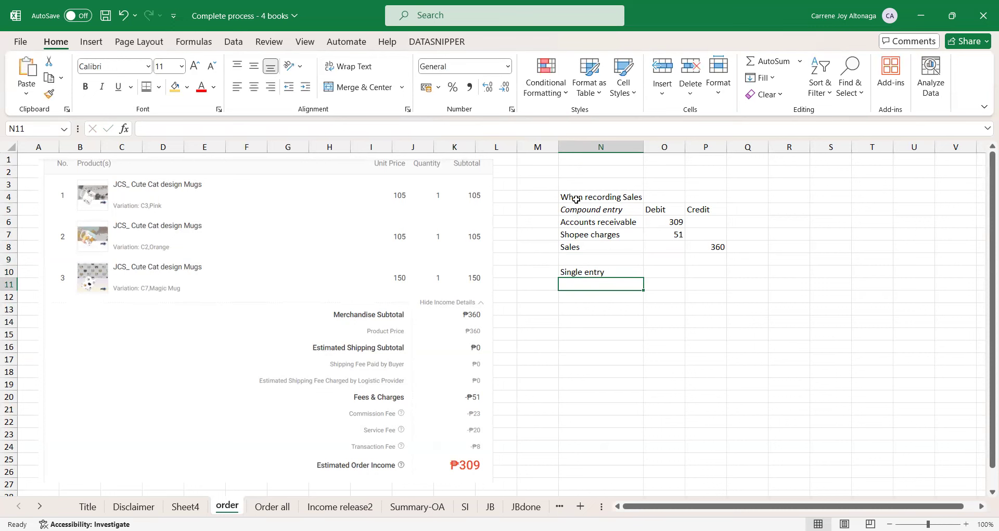
Step: Add an "Accounts receivable" line in row 11 under the single entry with a debit of 360
text(Accounts receive)
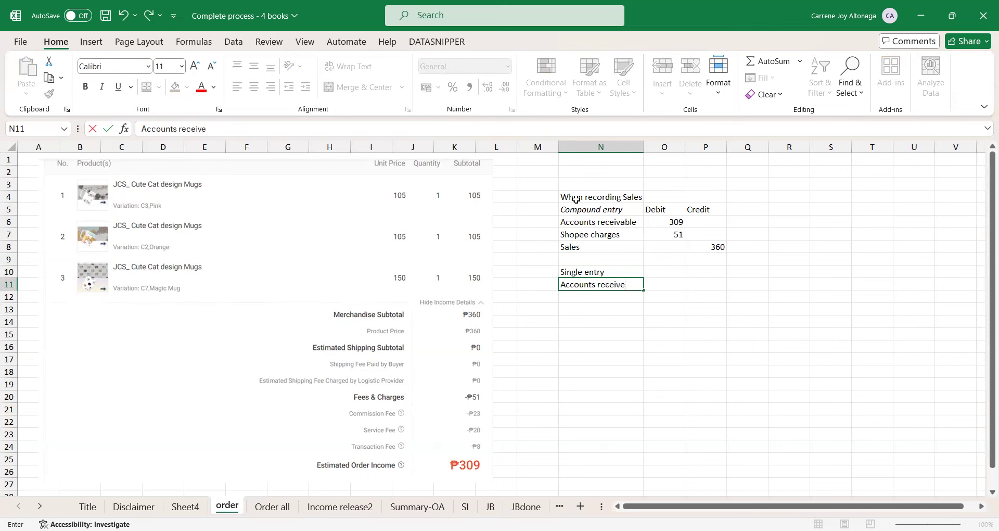
key(BackSpace)
text(able)
key(Return)
key(Up)
key(Right)
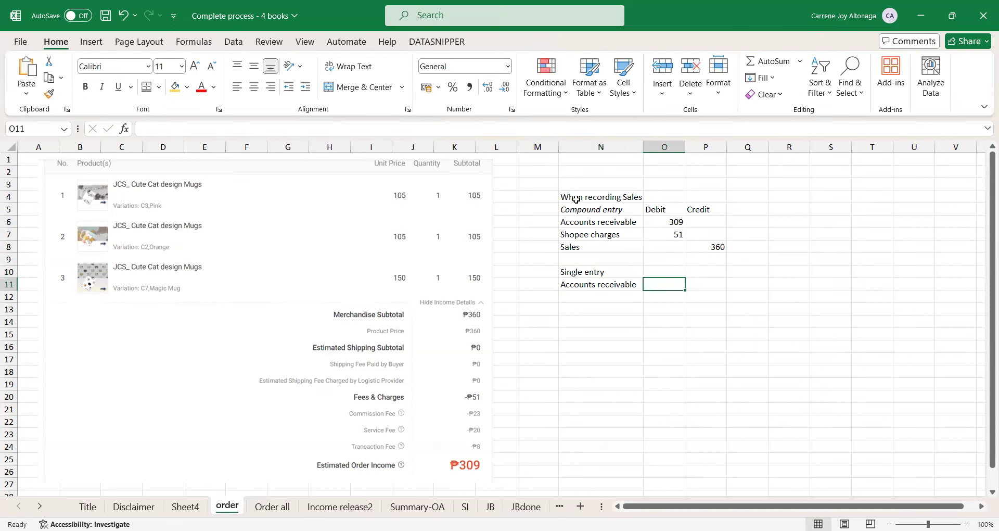
text(360)
key(Return)
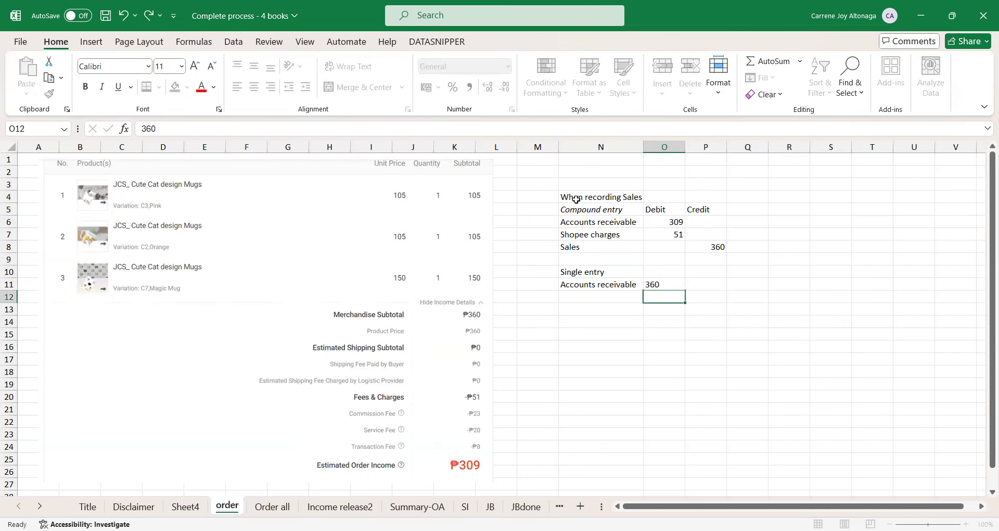
Step: Enter the label "Sales" in cell N12 under the single entry's accounts receivable line
key(Left)
text(Sales )
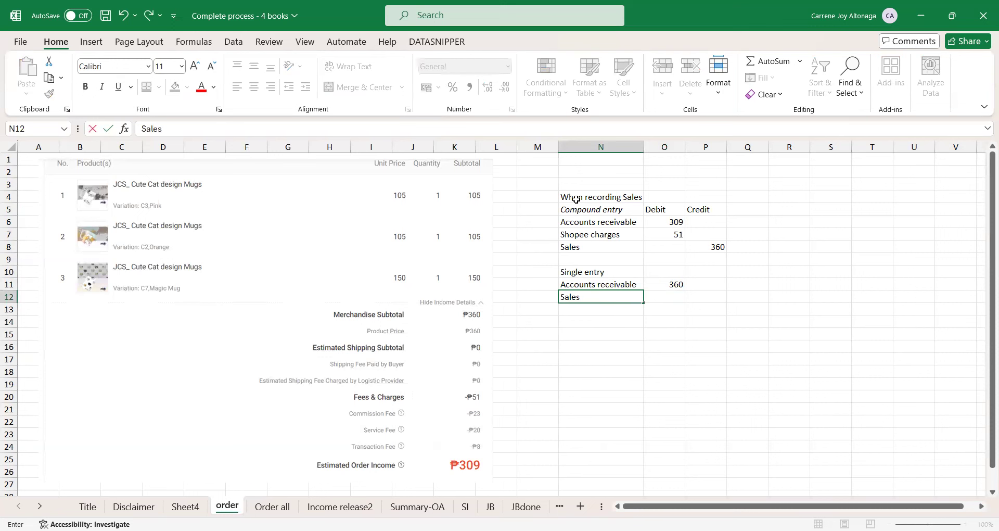
text(360)
key(Return)
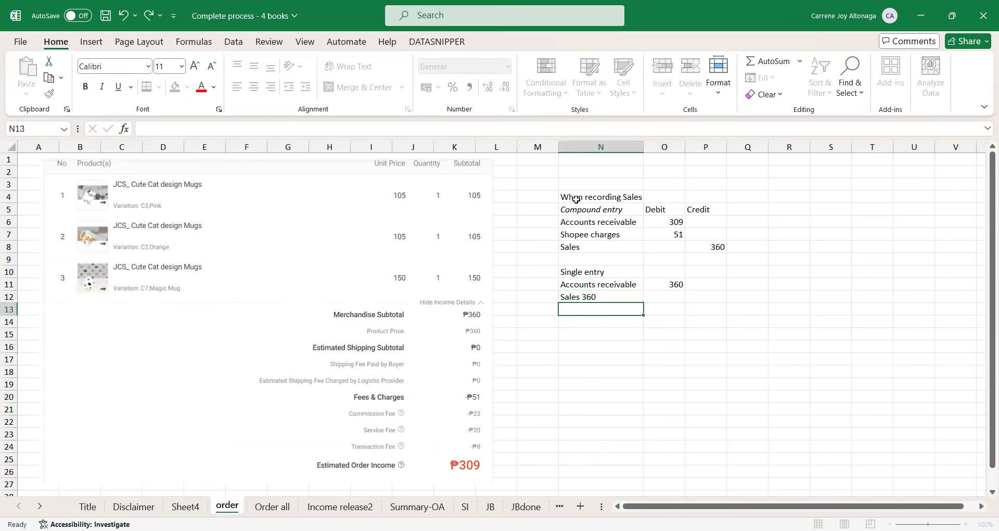
key(Up)
key(Right)
key(Left)
key(F2)
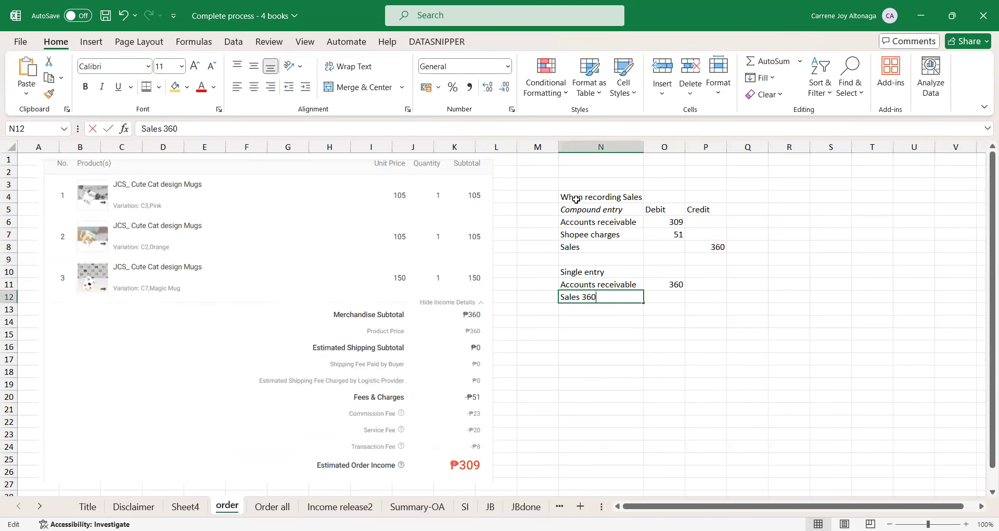
key(BackSpace)
key(BackSpace)
key(BackSpace)
key(Return)
Step: Credit the single entry's Sales line with 360 in cell P12
key(Up)
key(Right)
key(Right)
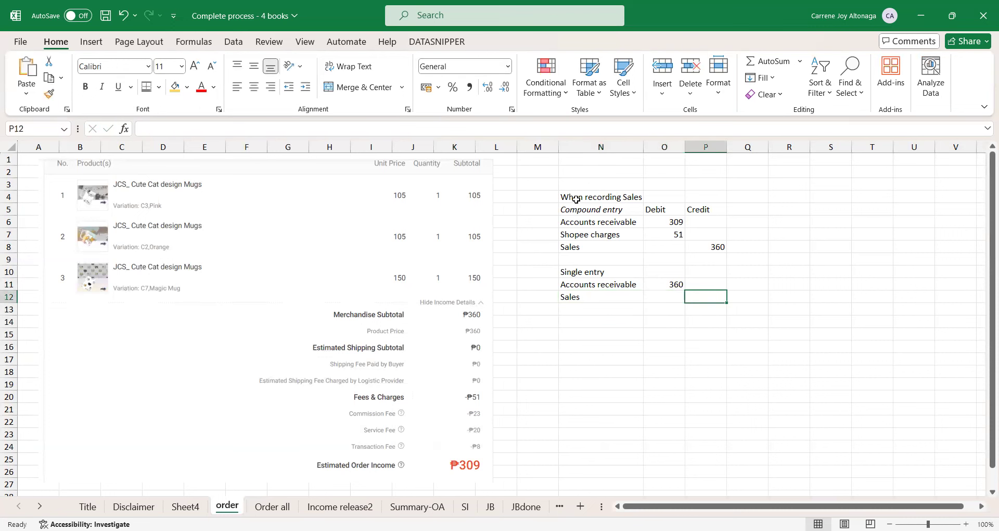
text(360)
key(Return)
key(Left)
key(Left)
key(Down)
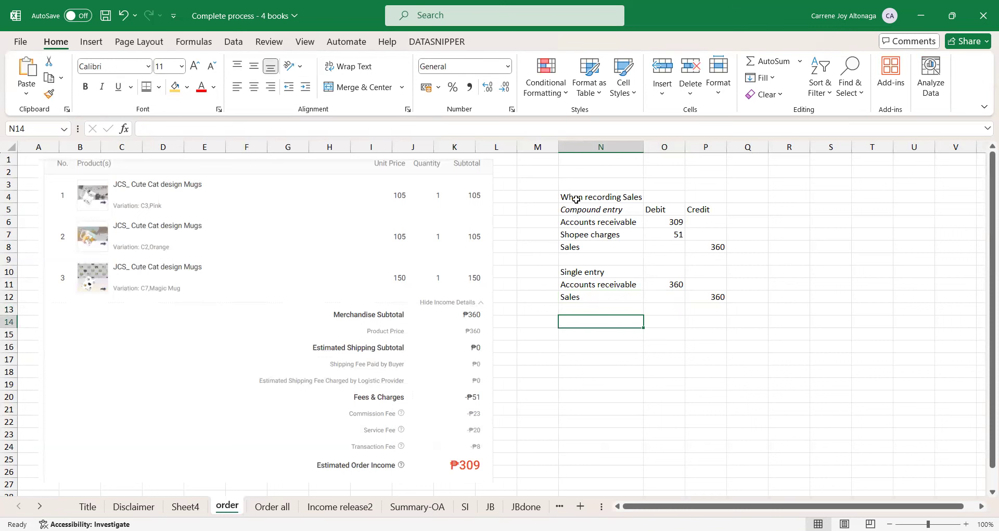
Step: Enter the note "Journal" in cell Q11 beside the single entry's accounts receivable line
key(Up)
key(Up)
key(Right)
key(Right)
key(Right)
key(Up)
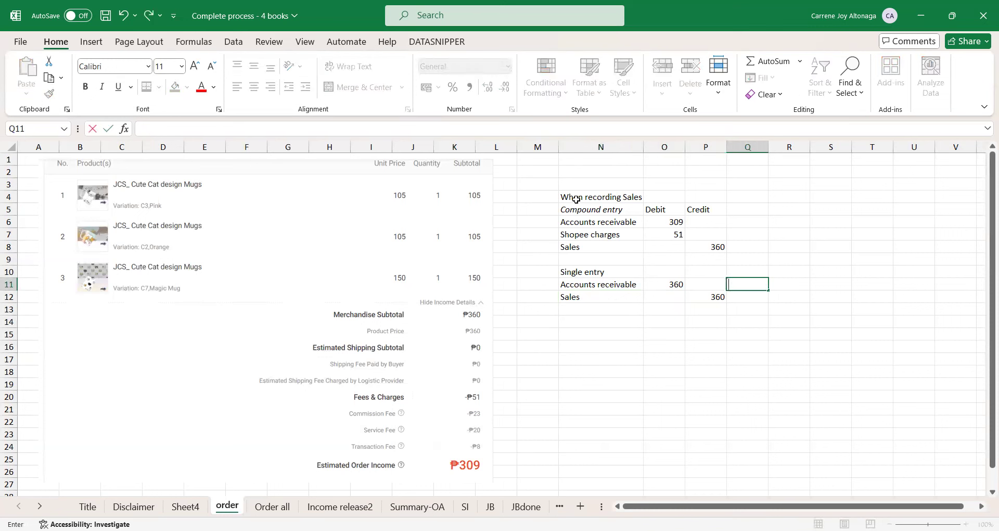
key(Left)
key(Left)
key(Down)
key(Up)
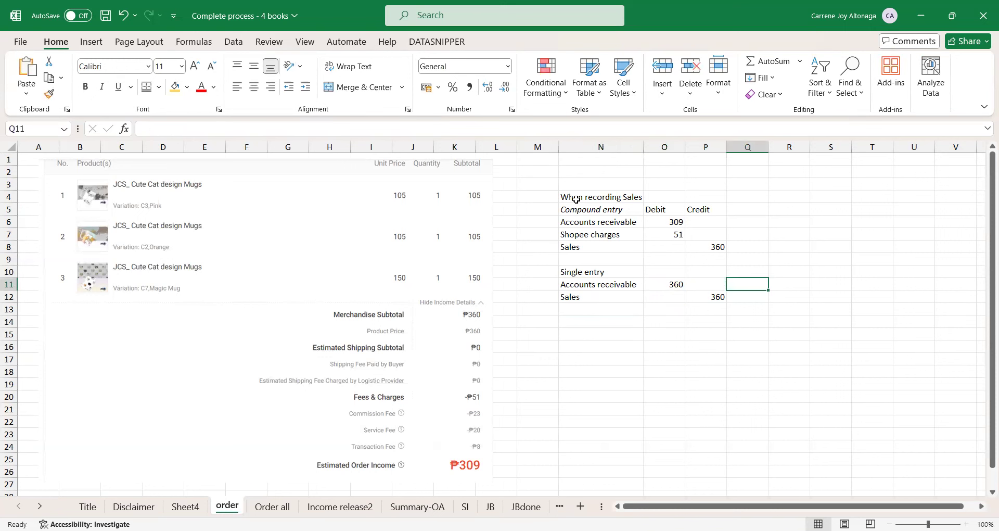
text(JV)
text(o)
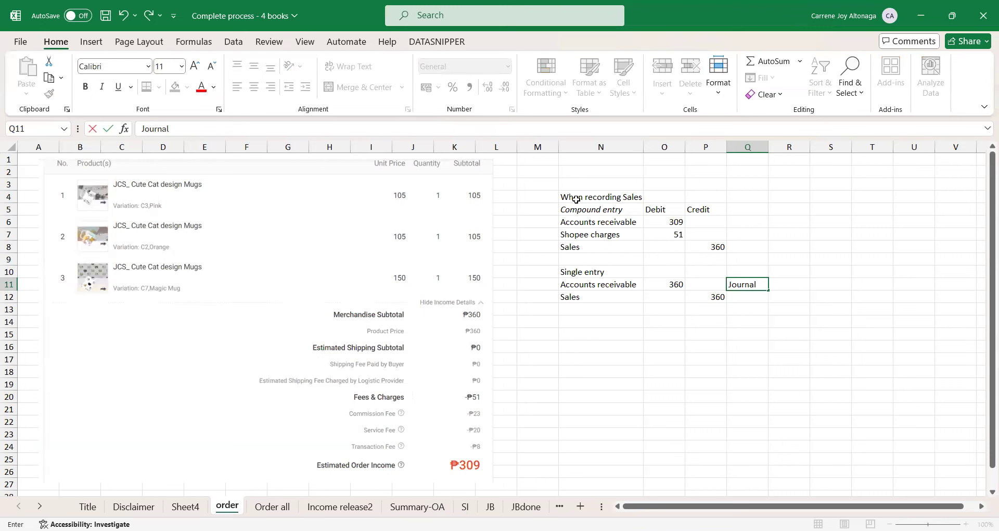
text(urnal)
key(Return)
Step: Copy the "Journal" note to Q6 beside the compound entry and select cell N14 below the single entry
key(Up)
key(ctrl+c)
key(Up)
key(Up)
key(Up)
key(Up)
key(Up)
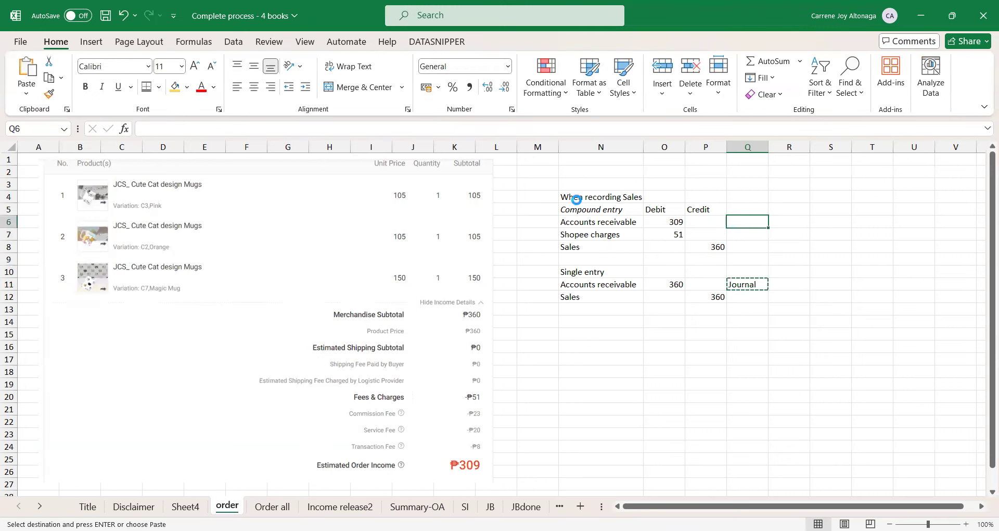
key(ctrl+v)
key(Down)
key(Left)
key(Left)
key(Left)
key(Down)
key(Down)
key(Down)
key(Down)
key(Down)
key(Down)
key(Down)
key(Left)
key(Left)
key(Left)
key(Down)
key(Down)
key(Right)
key(Right)
key(Right)
key(Up)
key(Up)
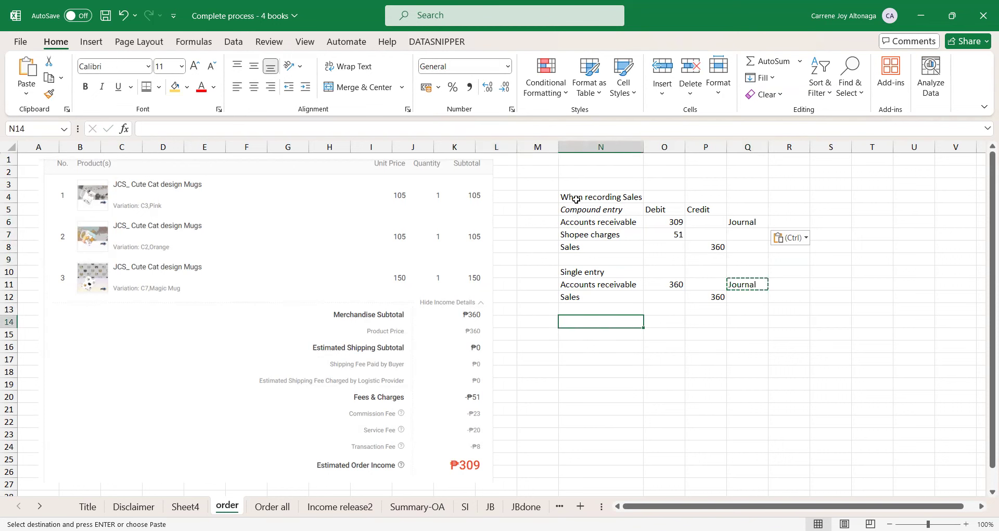
key(Escape)
text(Fees and)
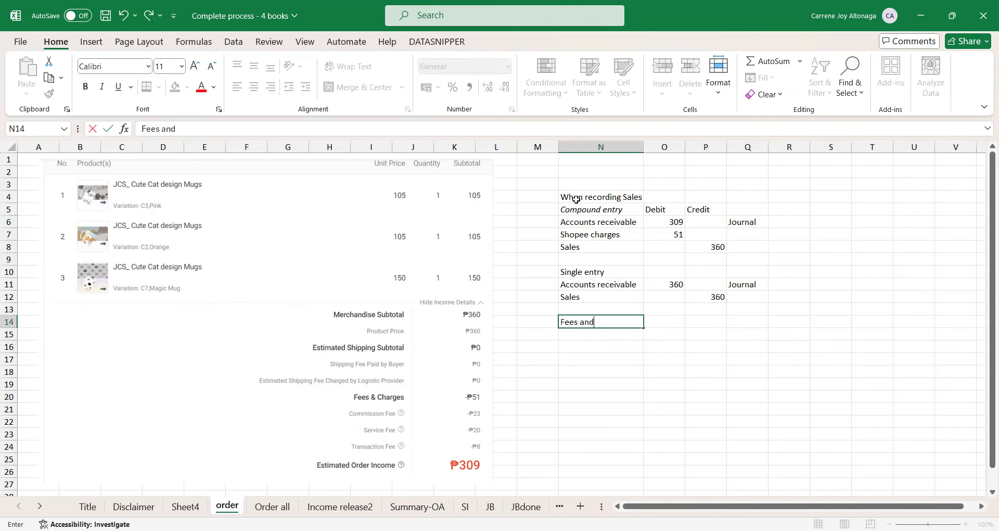
key(BackSpace)
key(BackSpace)
key(BackSpace)
key(BackSpace)
key(BackSpace)
key(BackSpace)
key(BackSpace)
key(BackSpace)
Step: Label row 14 "Shopee charges" with a formula in N14 that references cell N7
text(=)
key(Up)
key(Up)
key(Up)
key(Up)
key(Up)
key(Up)
key(Up)
key(Up)
key(Down)
key(ctrl+Return)
key(Right)
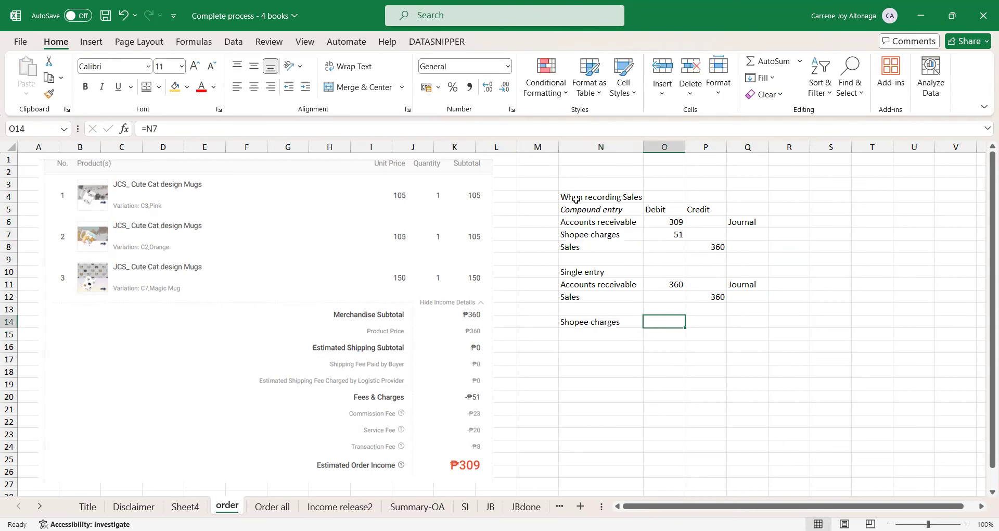
Step: Debit Shopee charges with 51 in O14 and enter "Accounts payable" in N15
text(51)
key(Return)
key(Left)
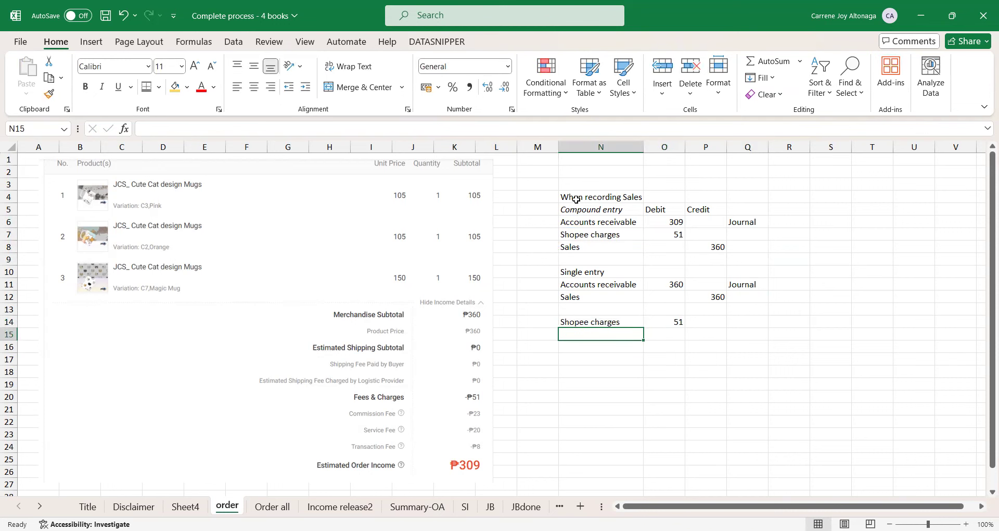
text(Accounts payable)
key(Return)
Step: Credit accounts payable with 51 in P15 through a formula referencing the compound entry's Shopee charges debit
key(Up)
key(Right)
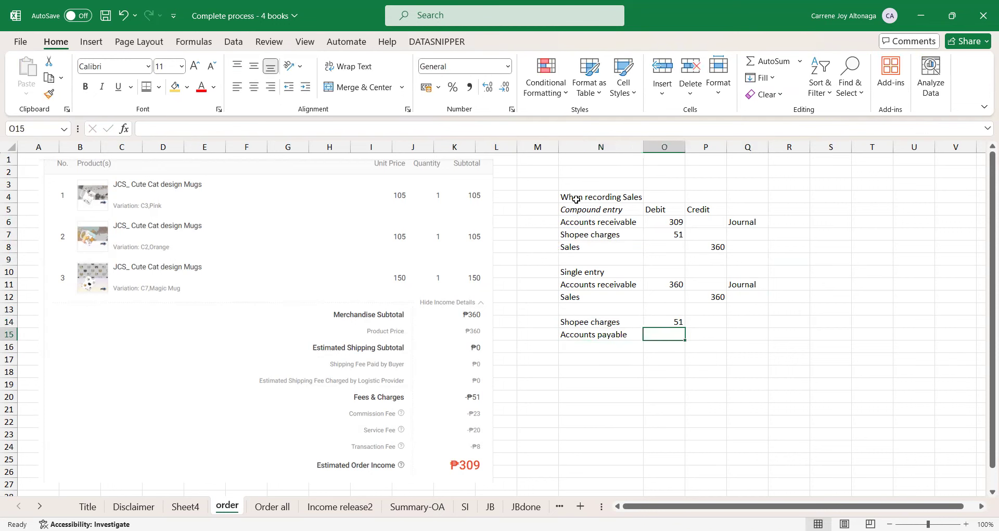
key(Right)
text(=)
key(Up)
key(Up)
key(Up)
key(Up)
key(Up)
key(Up)
key(Up)
key(Up)
key(Up)
key(Left)
key(Down)
key(Return)
Step: Make the "Compound entry" label and the Debit and Credit headings in row 5 bold
key(Up)
key(Left)
key(Up)
key(Down)
key(Up)
key(Up)
key(Up)
key(Up)
key(Up)
key(Up)
key(Up)
key(Up)
key(Up)
key(Up)
key(Up)
key(Up)
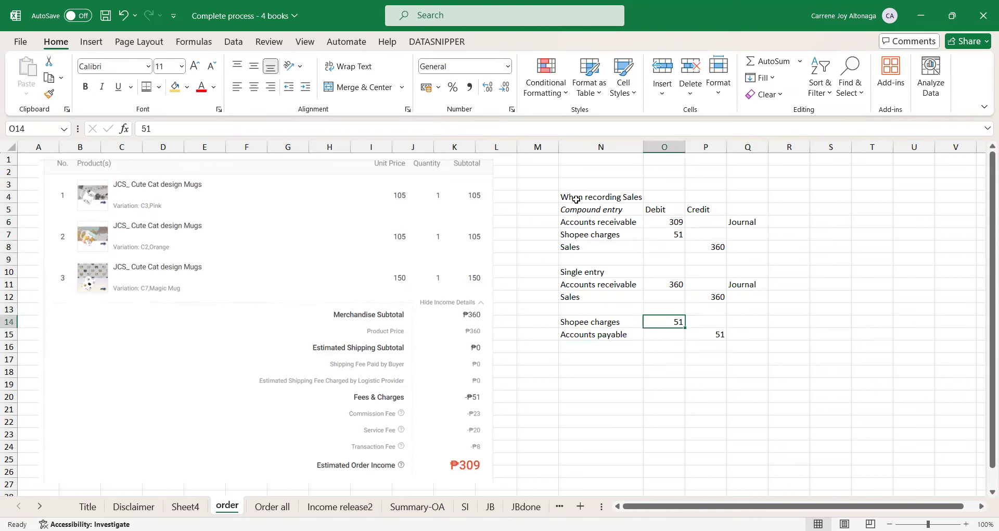
key(Left)
key(Down)
key(Down)
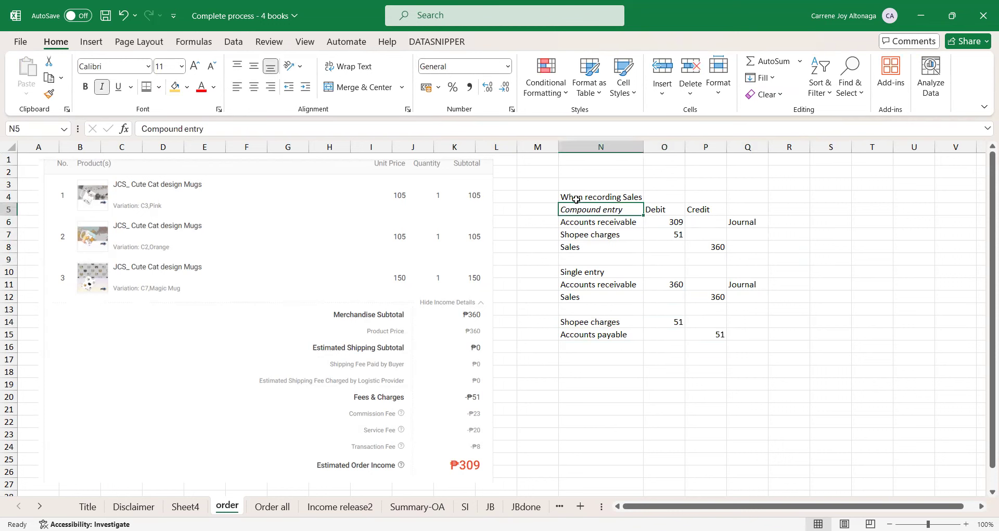
key(ctrl+b)
key(Down)
key(Up)
key(Right)
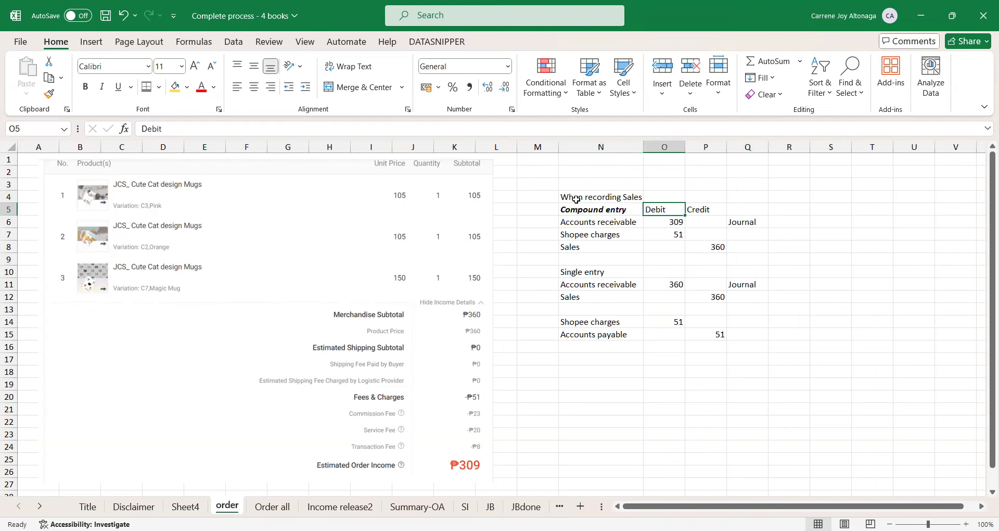
key(shift+Right)
key(ctrl+b)
Step: Enter the heading "When received" in cell N17, leaving a blank row below the accounts payable line
key(Down)
key(Down)
key(Down)
key(Down)
key(Down)
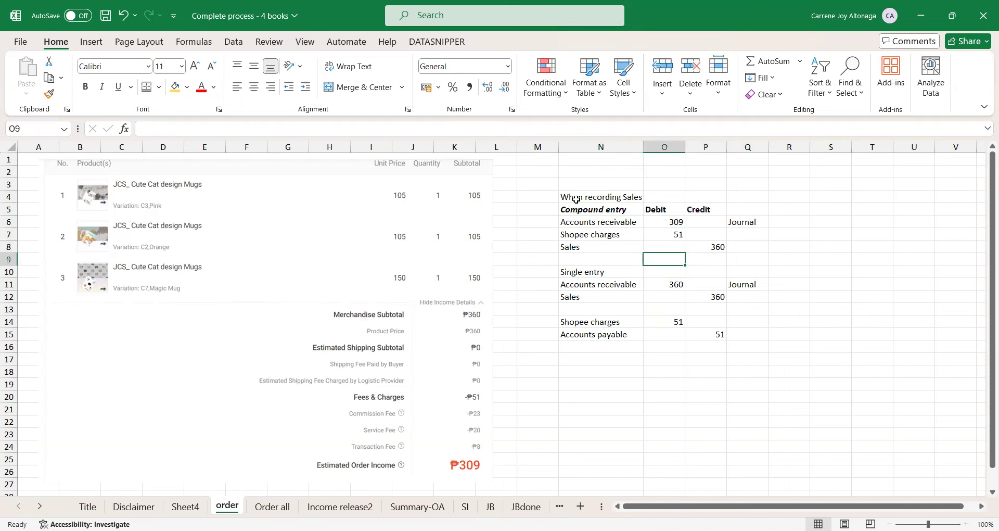
key(Left)
key(Down)
key(Down)
key(Down)
key(Down)
key(Down)
key(Down)
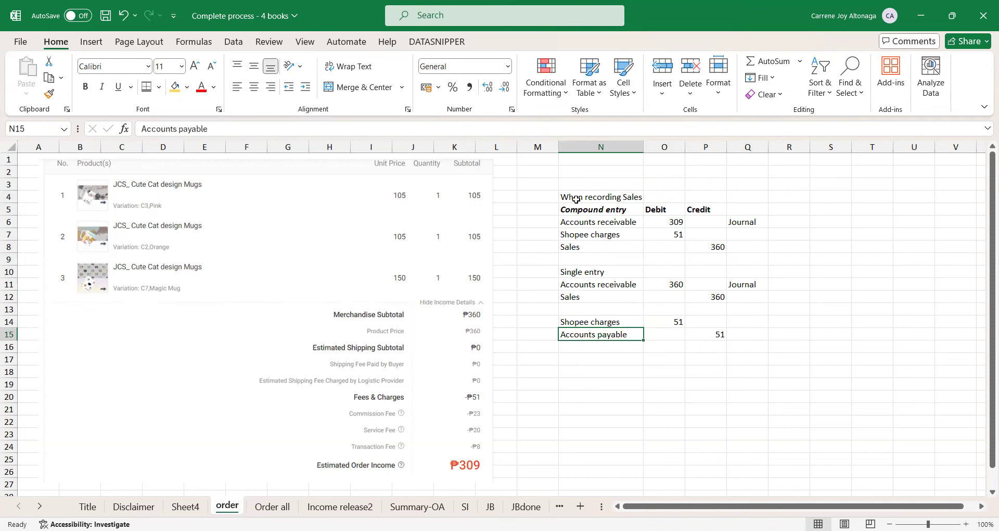
key(Down)
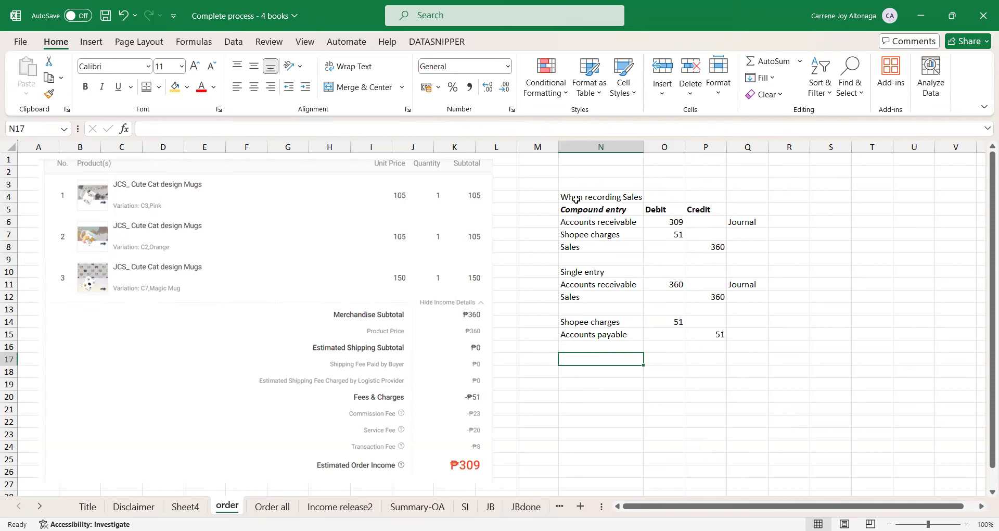
text(W)
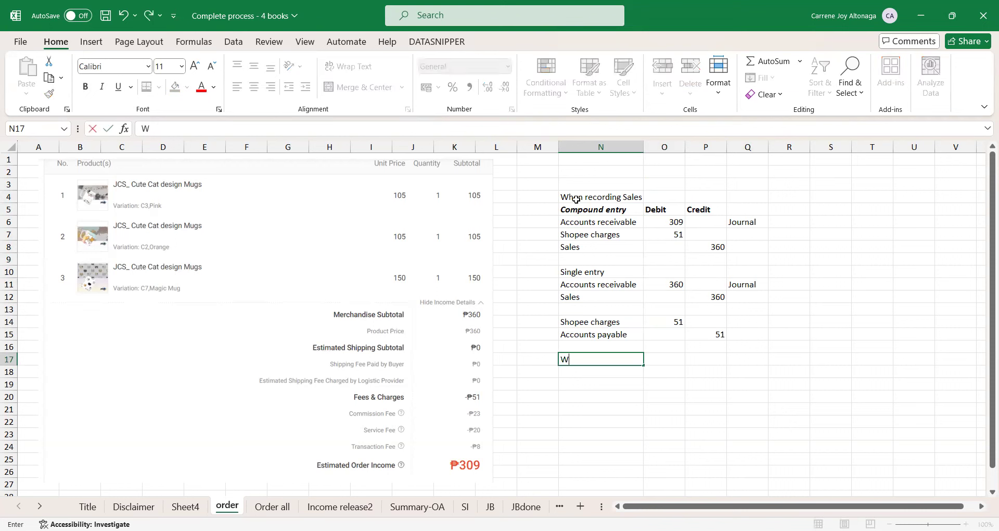
text(hen receivab)
key(BackSpace)
key(BackSpace)
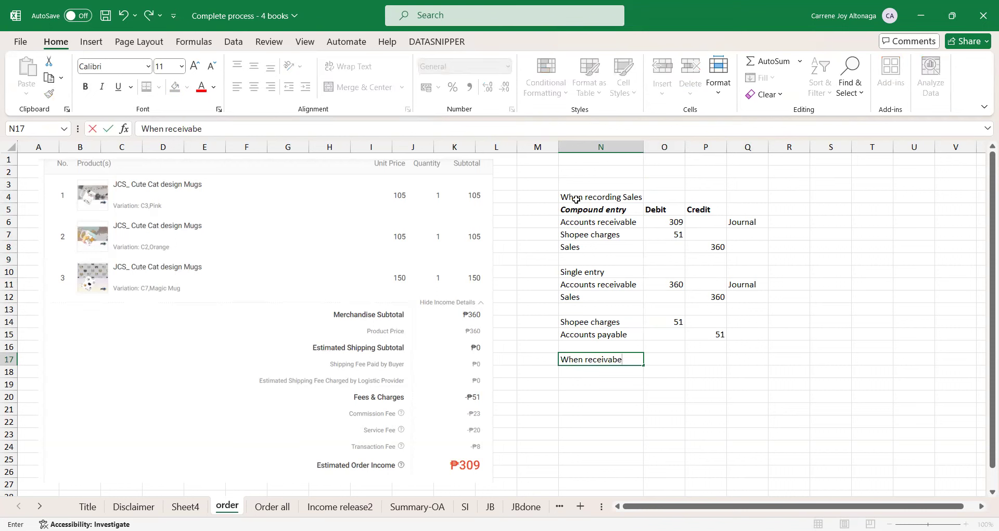
key(Return)
Step: Add a "Cash" line in row 18 under "When received" with a debit of 309
text(Cash)
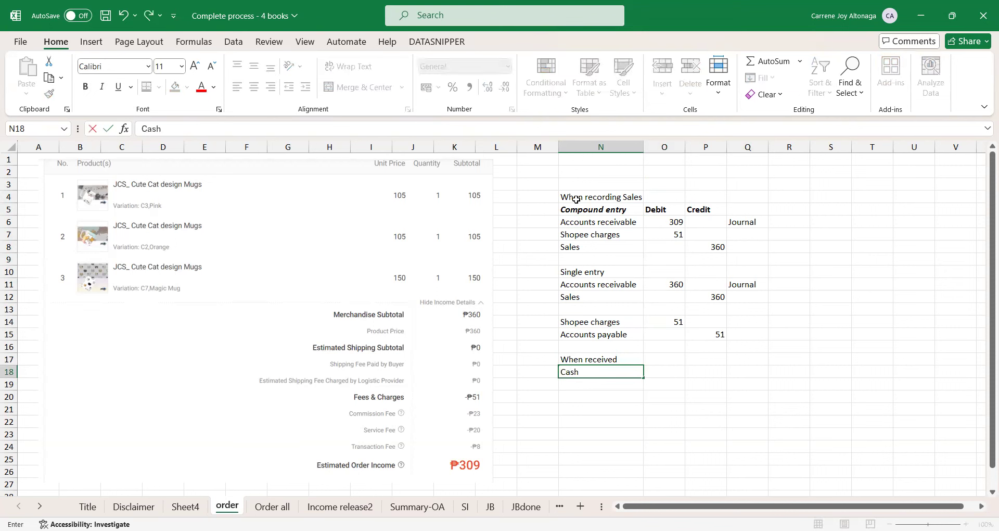
key(Tab)
text(309)
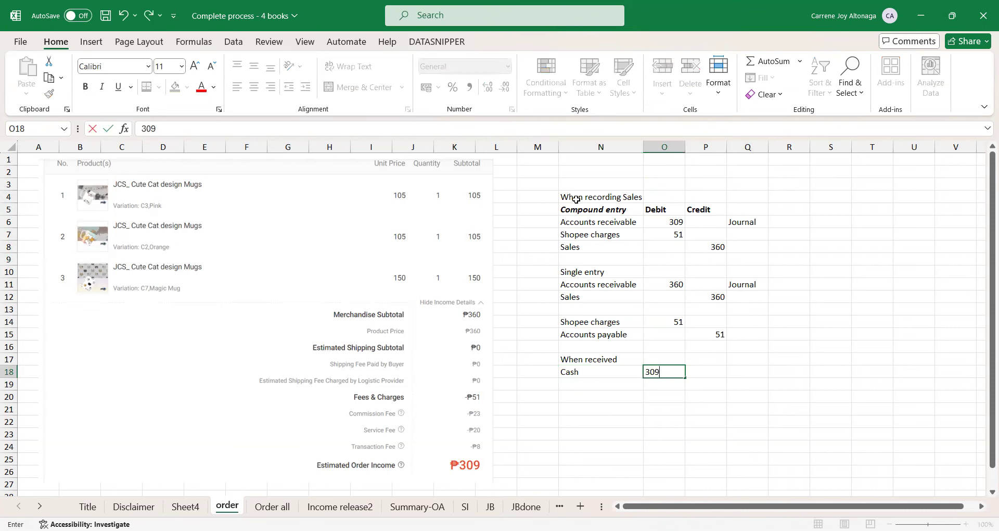
key(Return)
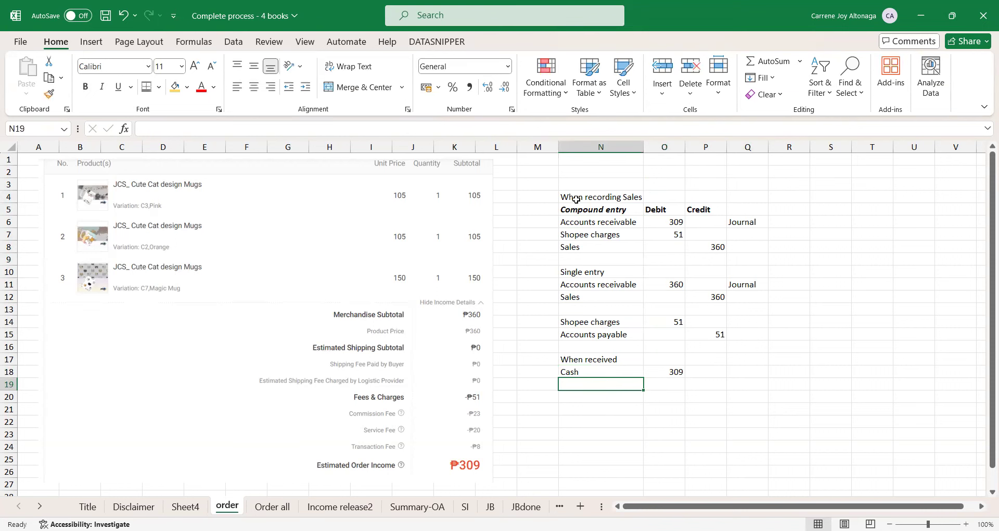
Step: Add an "Accounts receivable" line in row 19 under the cash line with a credit of 309
text(S)
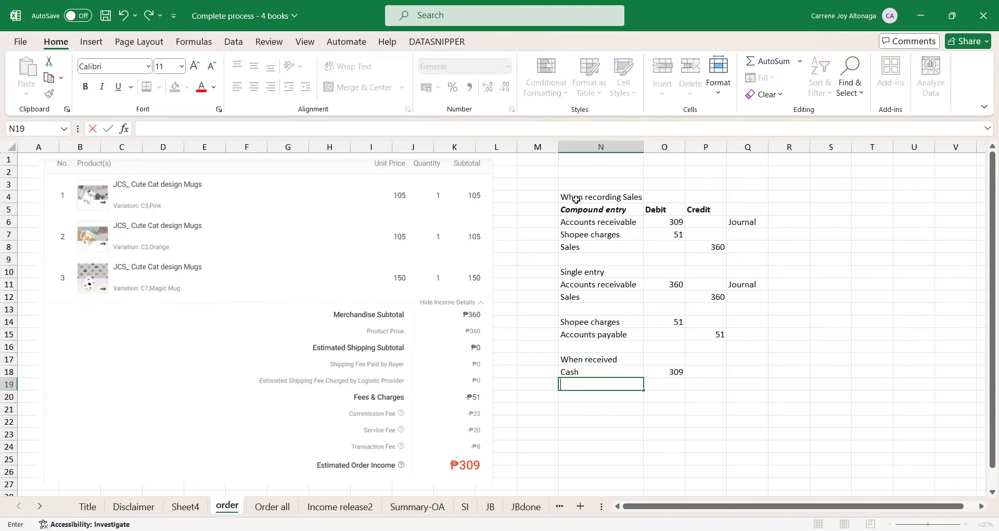
text(ccounts receivabl)
key(Tab)
key(Tab)
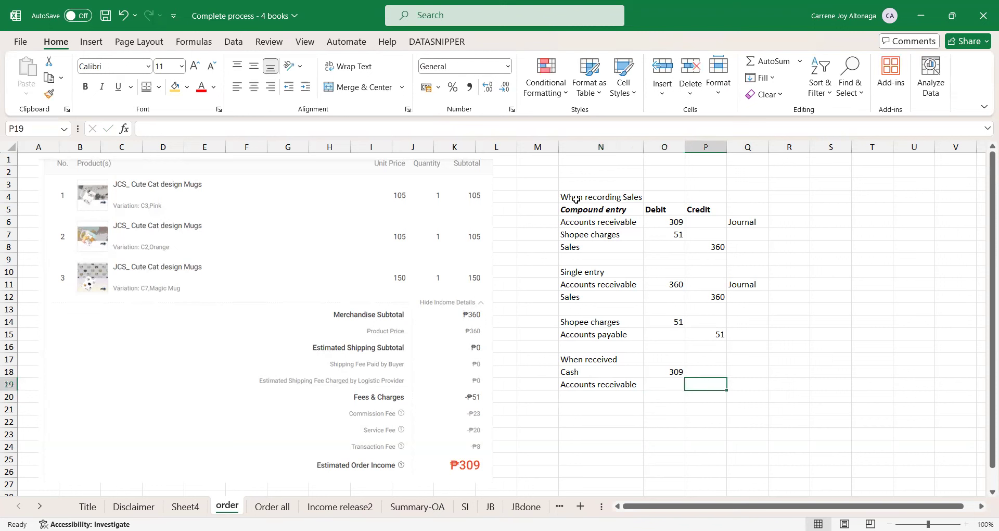
text(309)
key(Return)
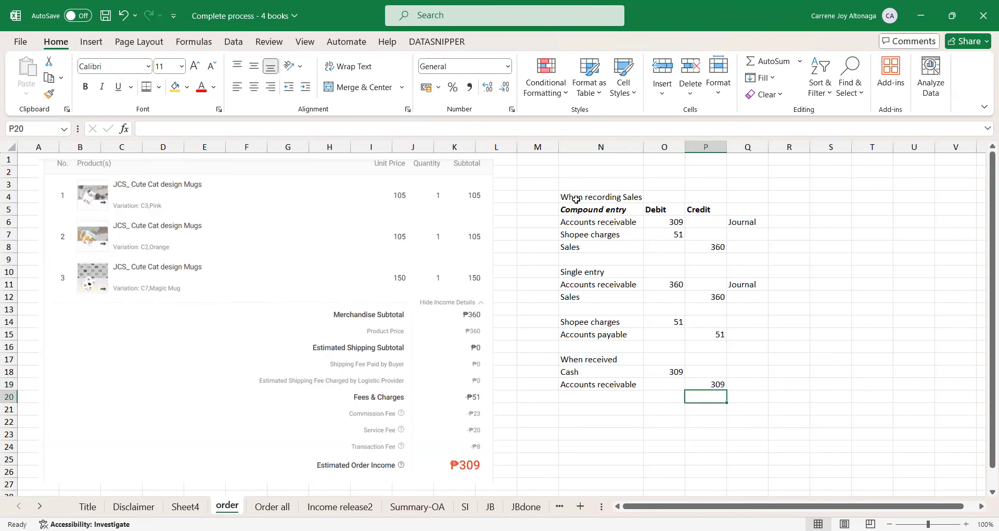
click(680, 223)
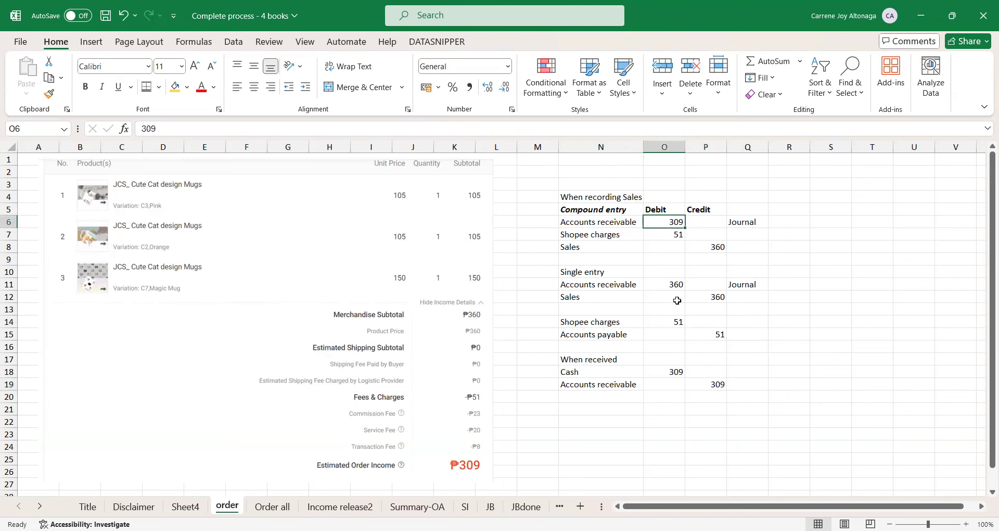
Step: Compare the cash receipt entry in rows 18-19 with the receivable in O6, and review the single entry block in N10:Q15
click(669, 368)
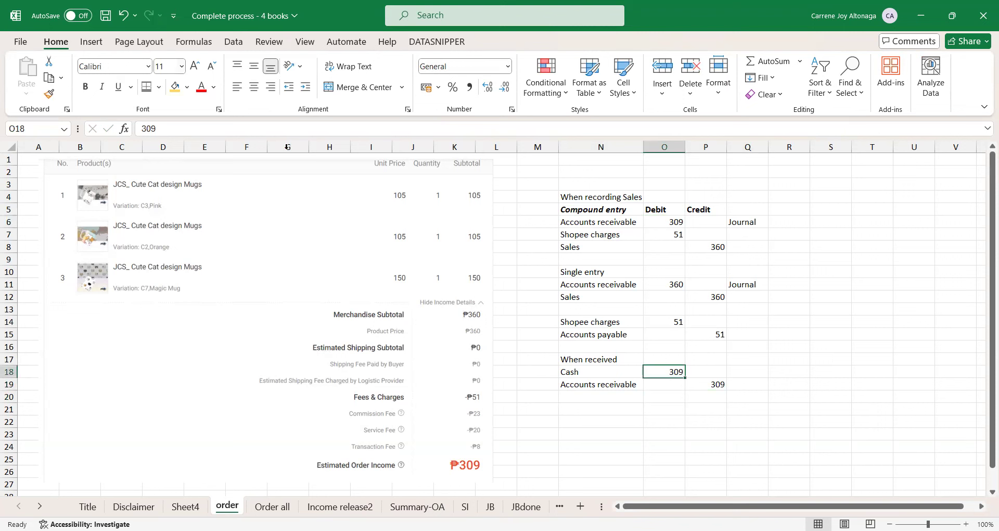
click(661, 224)
click(720, 387)
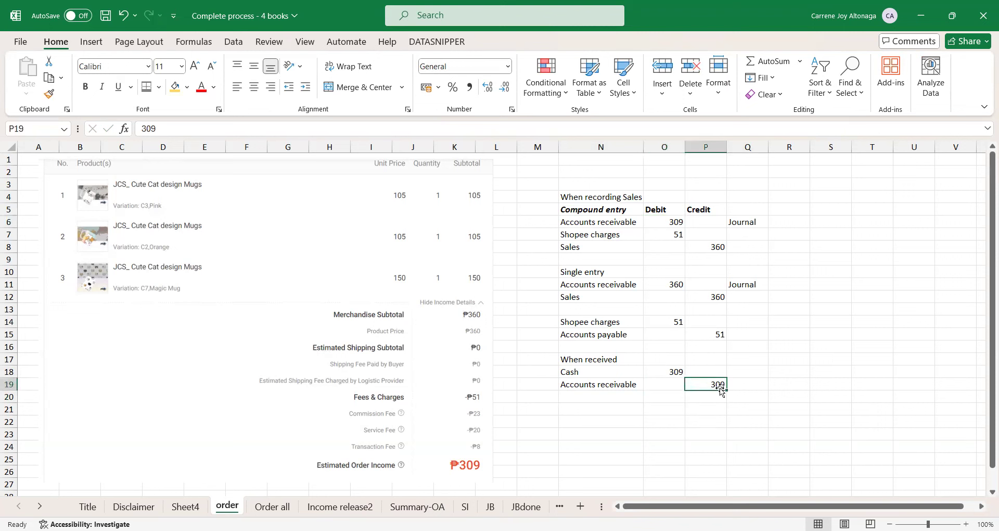
click(648, 221)
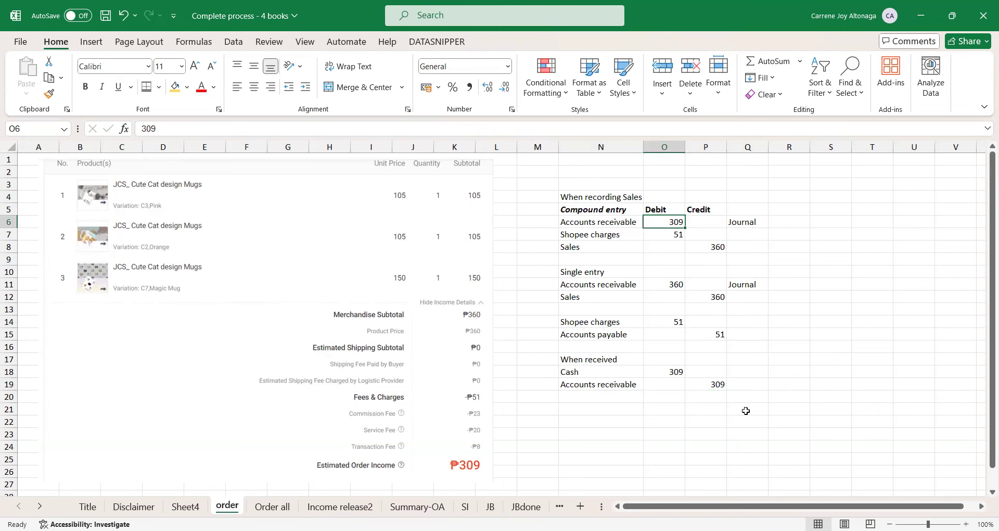
click(716, 386)
click(613, 398)
click(606, 420)
click(596, 281)
click(598, 271)
drag(597, 308, 750, 330)
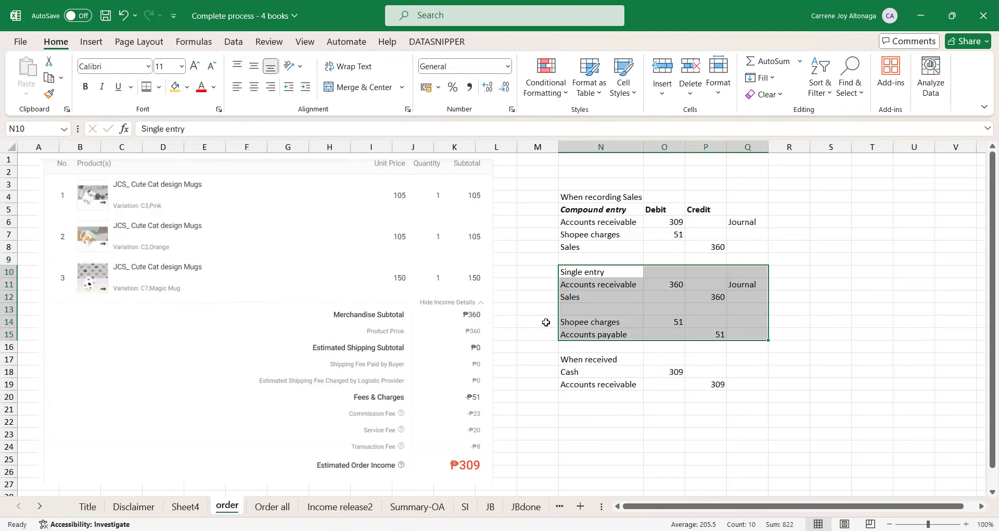
click(602, 306)
click(654, 288)
Step: Add a "Cash received" line in row 22 with its debit linked to the cash debit in O18
click(605, 414)
text(Ac)
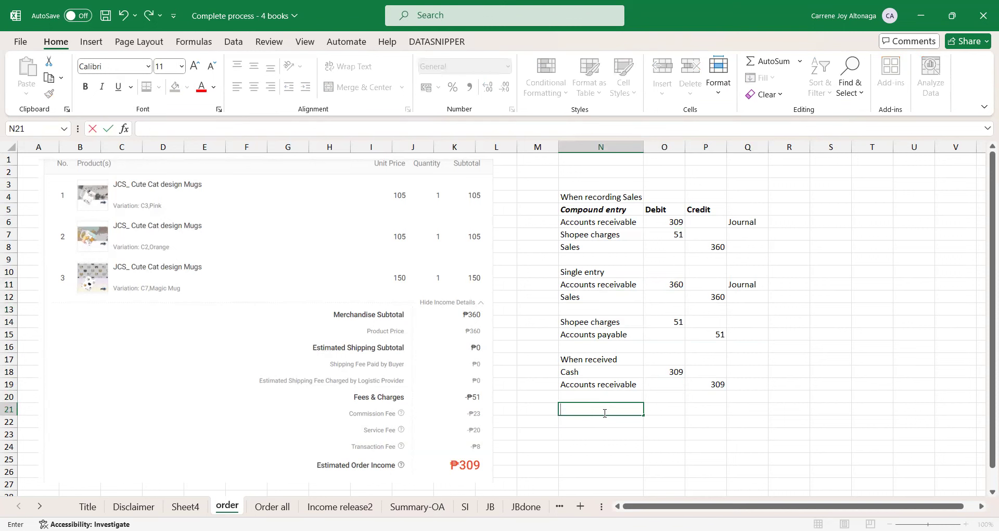
key(Return)
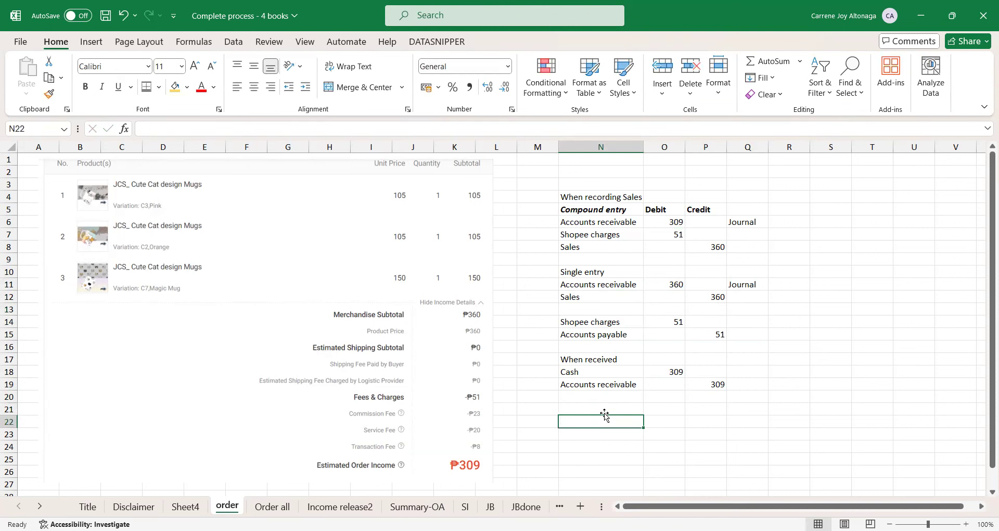
text(Cash receive)
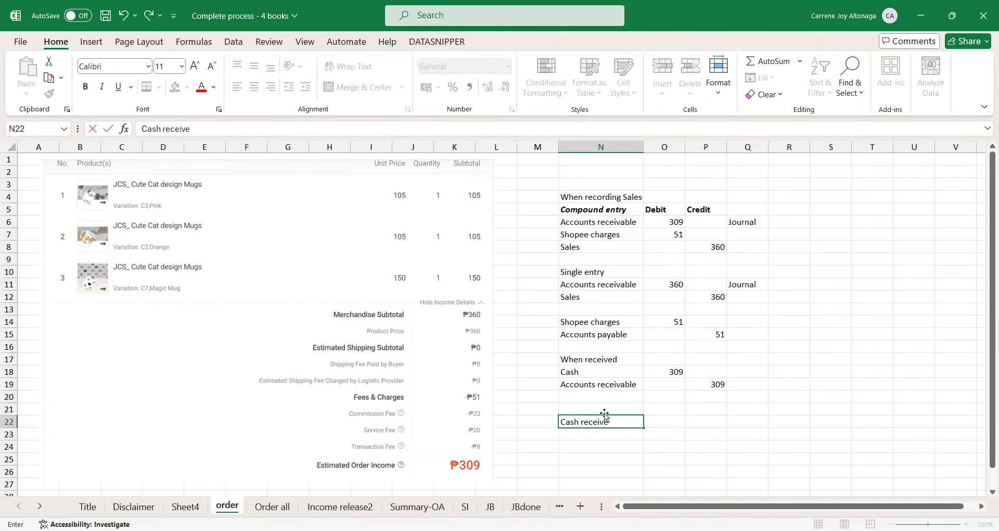
text(d)
key(Tab)
text(=)
key(Up)
key(Up)
key(Up)
key(Up)
key(Up)
key(Down)
key(Return)
Step: Add an accounts payable line in row 23, linking its label to N15 and its debit to the Shopee charges in O14
text(=)
key(Up)
key(Up)
key(Up)
key(Up)
key(Up)
key(Up)
key(Up)
key(Return)
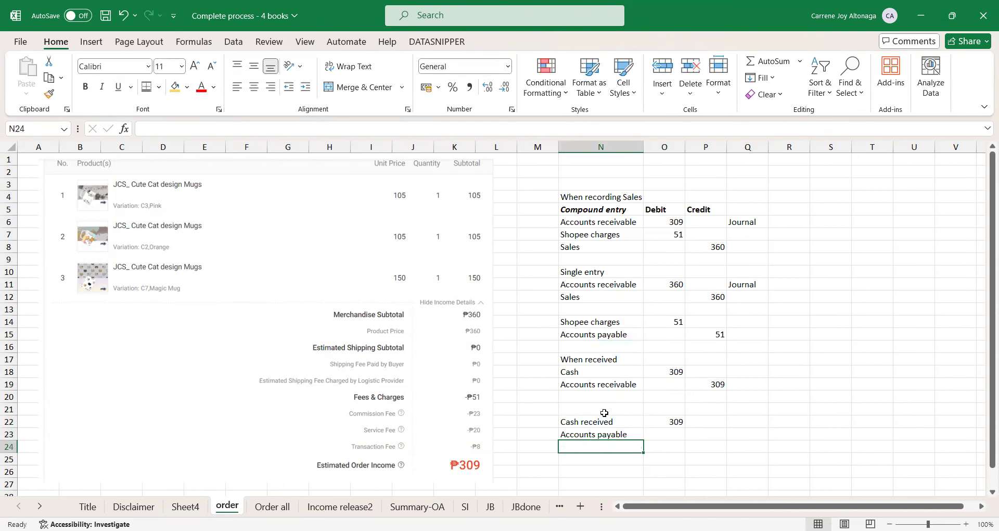
key(Up)
key(Right)
text(=)
key(Up)
key(Up)
key(Up)
key(Up)
key(Up)
key(Up)
key(Up)
key(Up)
key(Up)
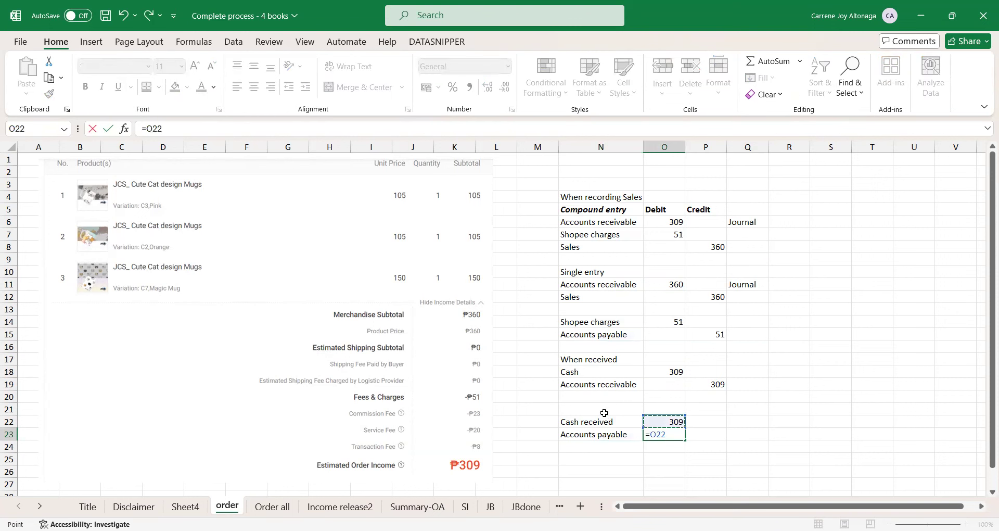
key(Return)
Step: Add an "Accounts receivable" line in row 24 with its credit linked to the sales credit in P12
key(Left)
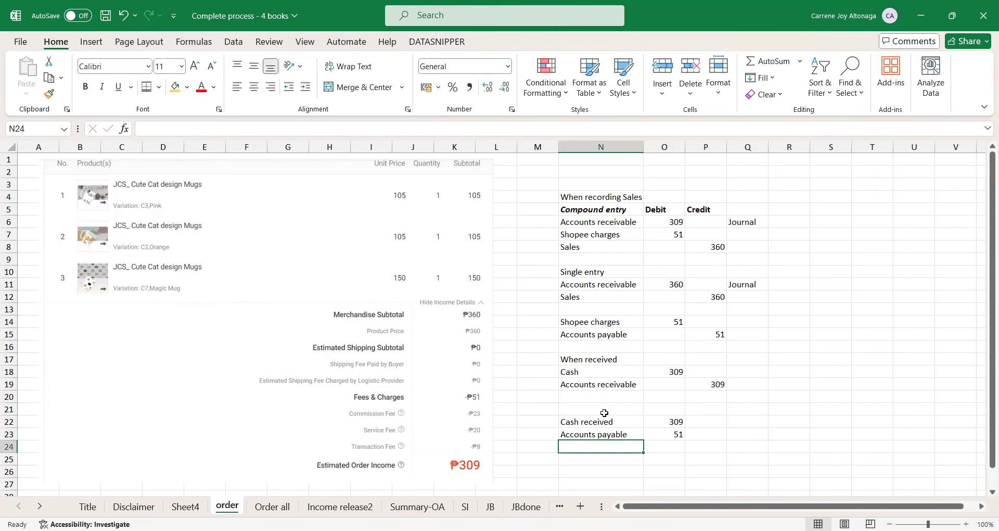
text(Accounts receivable)
key(Tab)
key(Tab)
text(=)
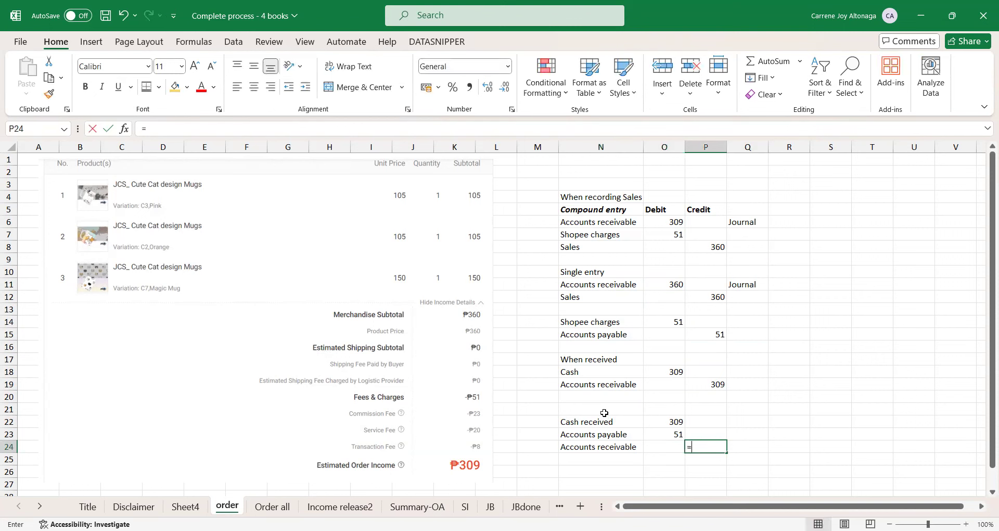
key(Up)
key(Up)
key(Up)
key(Up)
key(Up)
key(Up)
key(Up)
key(Up)
key(Up)
key(Up)
key(Up)
key(Up)
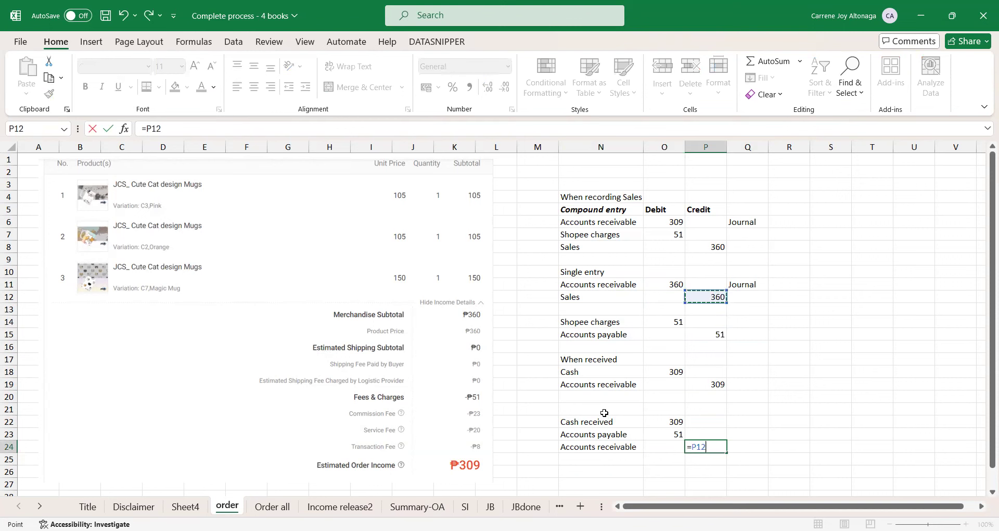
key(Return)
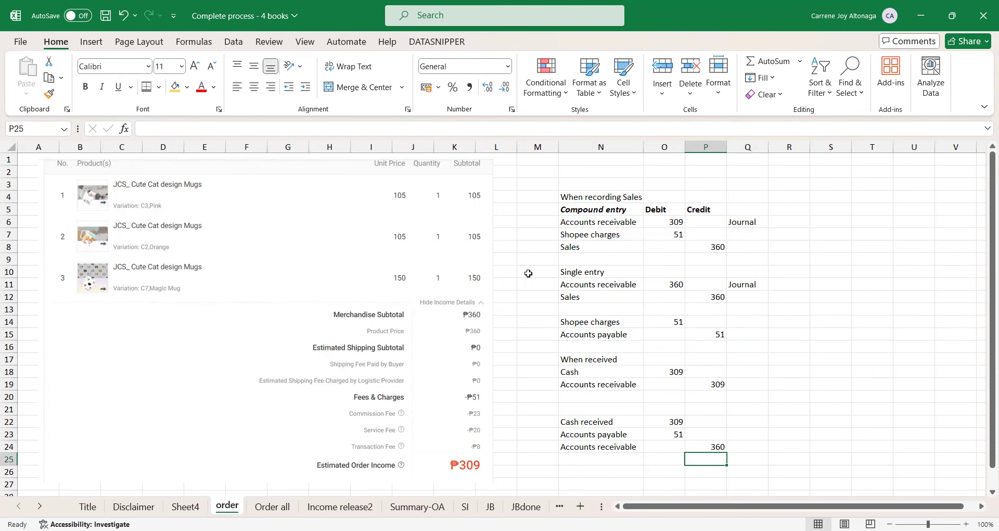
Step: Review the cash, accounts payable and accounts receivable lines in rows 22-24 against the single entry block
click(582, 270)
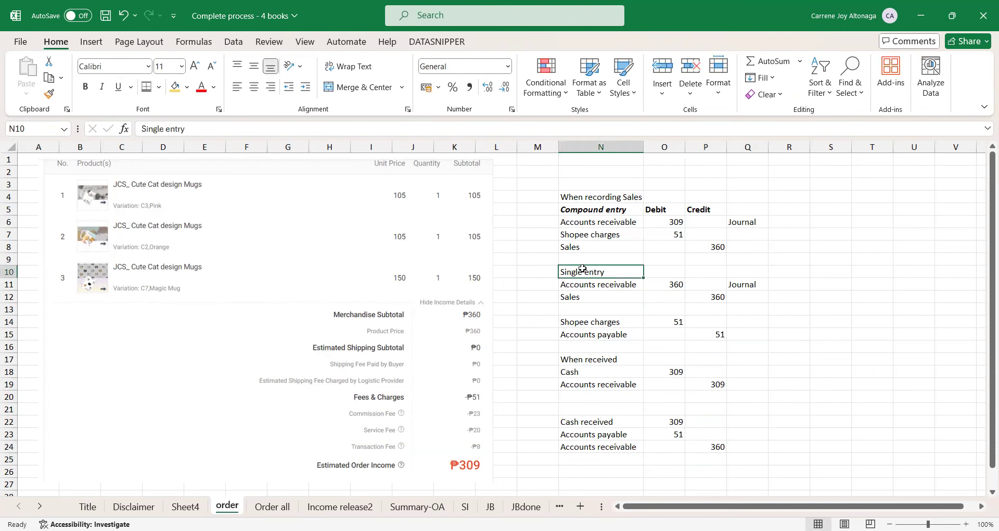
click(723, 454)
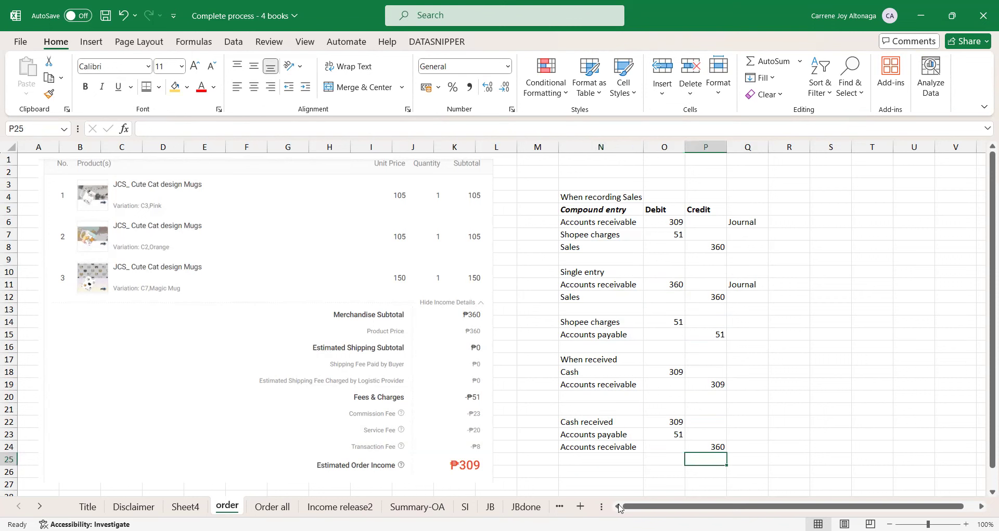
drag(639, 431, 640, 446)
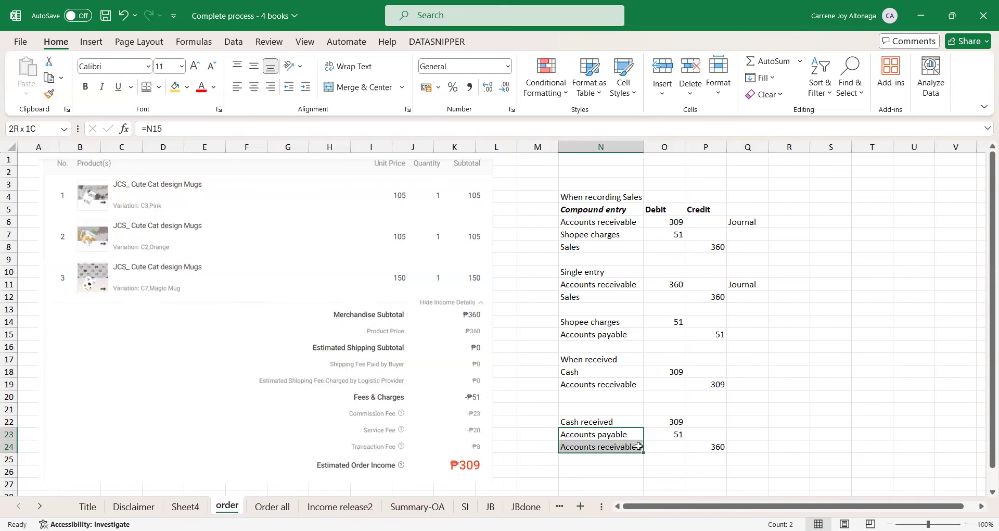
click(744, 446)
click(624, 422)
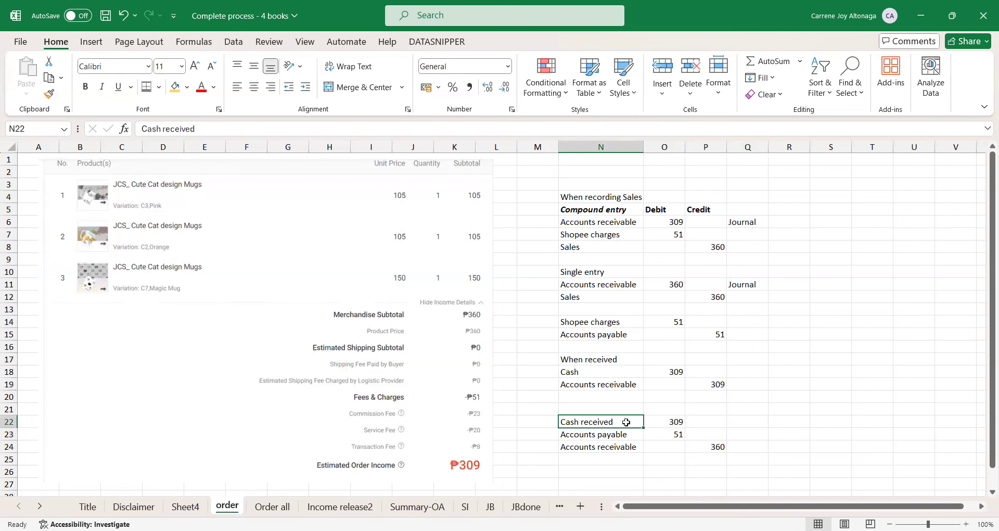
drag(663, 421, 675, 434)
click(680, 421)
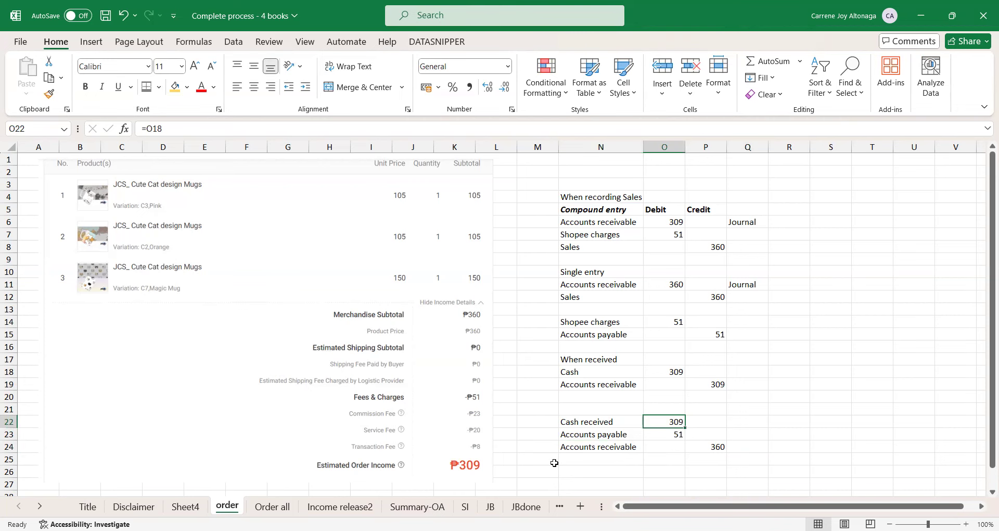
scroll(556, 458, down, 1)
click(590, 432)
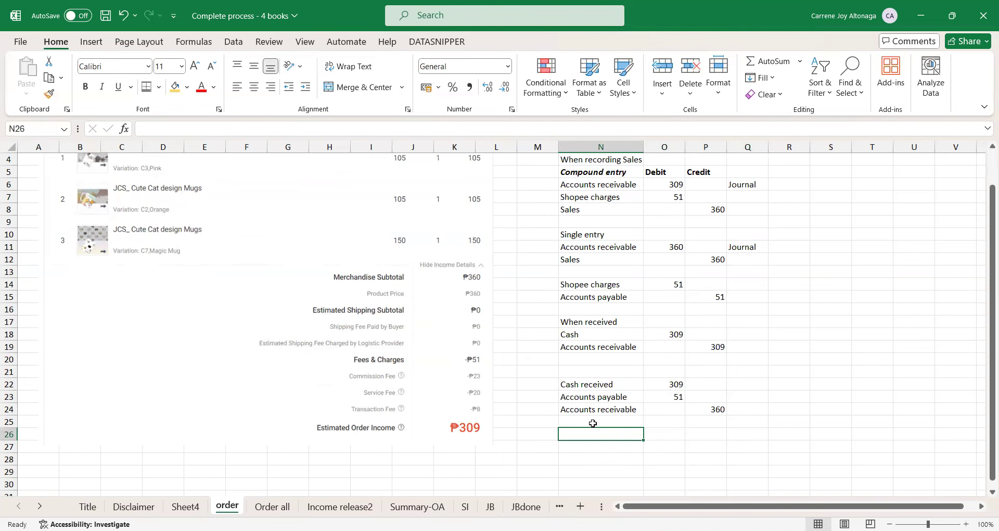
click(609, 386)
click(599, 409)
click(607, 386)
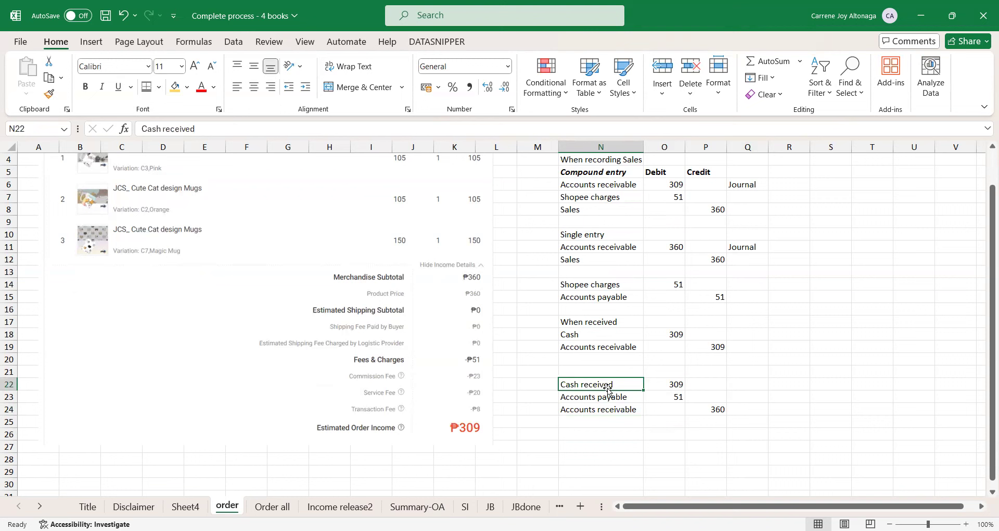
key(Down)
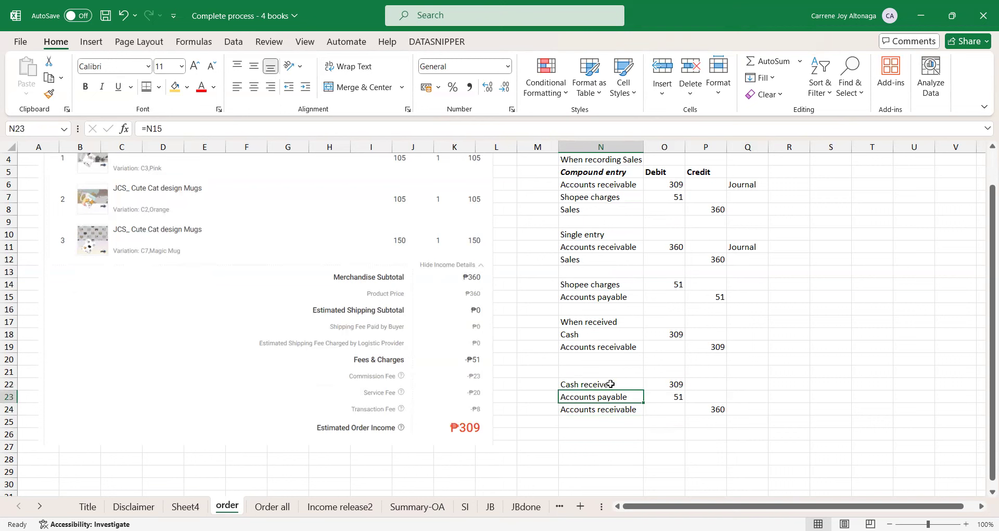
Step: Change row 22 to a "Cash" line with a debit of 360
click(668, 388)
text(36)
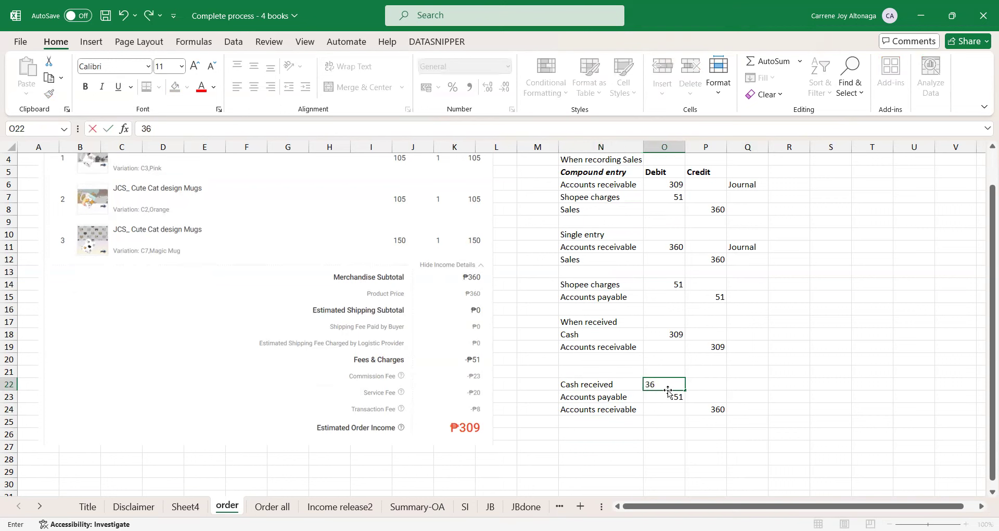
key(Return)
key(Up)
key(Left)
text(Cash)
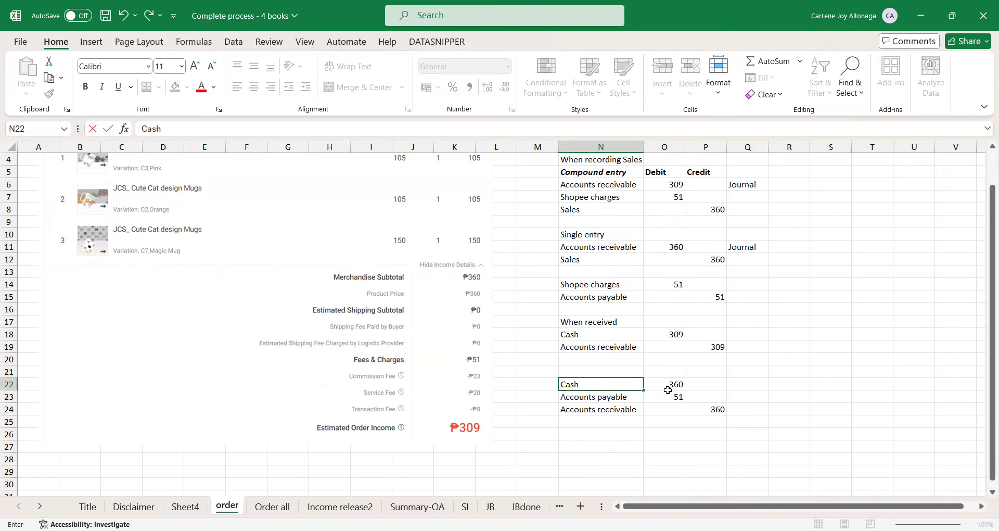
key(Return)
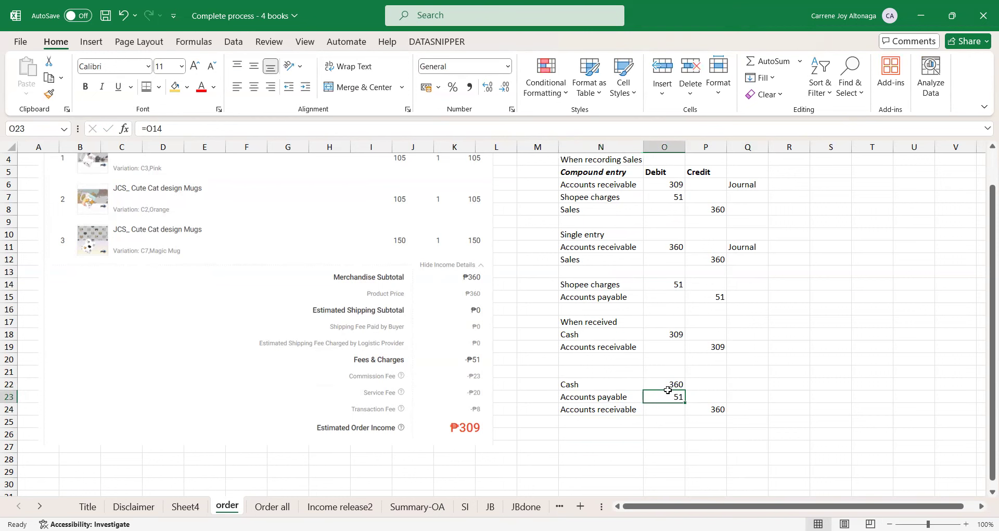
Step: Change row 23 to an "Accounts receivable" line with a credit of 360 and clear its debit
text(Accounts receivable)
key(Return)
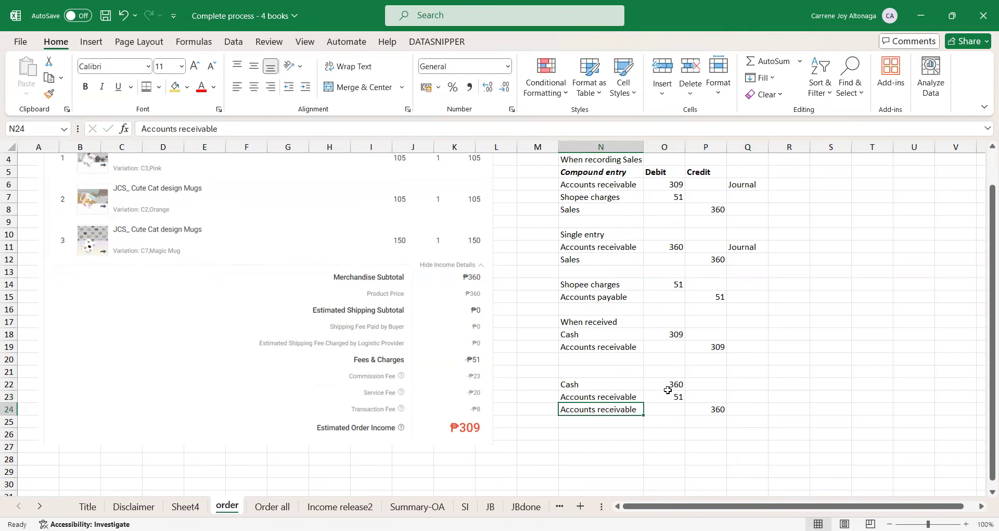
key(Right)
key(Right)
key(Up)
text(360)
key(Return)
key(Left)
key(Up)
key(BackSpace)
key(Return)
Step: Enter the heading "Single entry" in cell N21 above the cash line
key(Up)
key(Up)
key(Up)
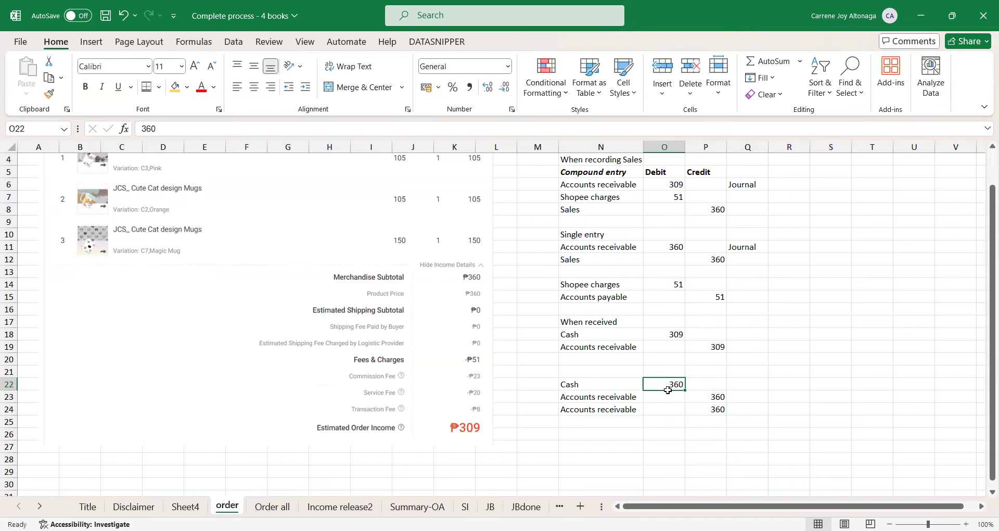
key(Left)
text(Single entry)
key(Return)
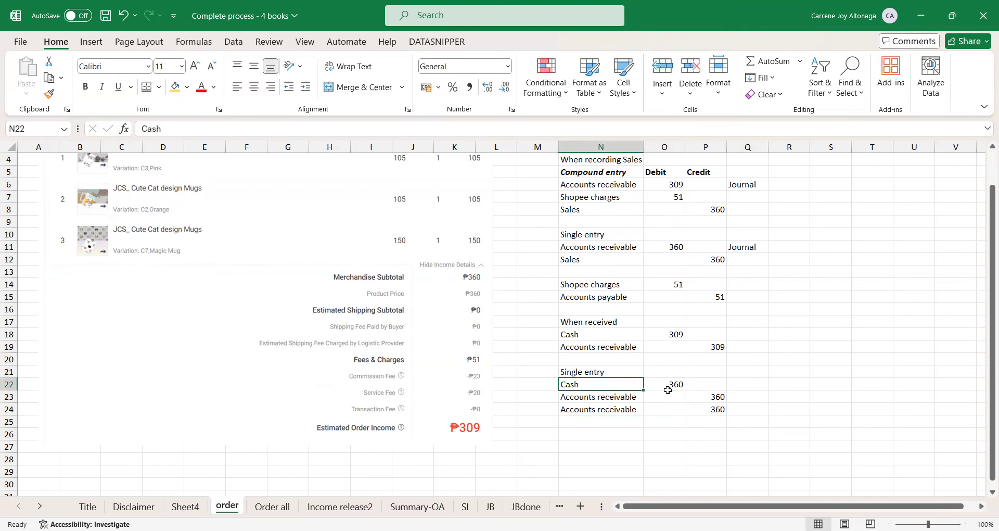
Step: Clear the duplicate accounts receivable line in N24:P24
key(Down)
key(Down)
key(shift+Right)
key(shift+Right)
key(Delete)
Step: Enter the labels "Accounts payable" in N25 and "Cash" in N26, leaving row 24 blank
key(Down)
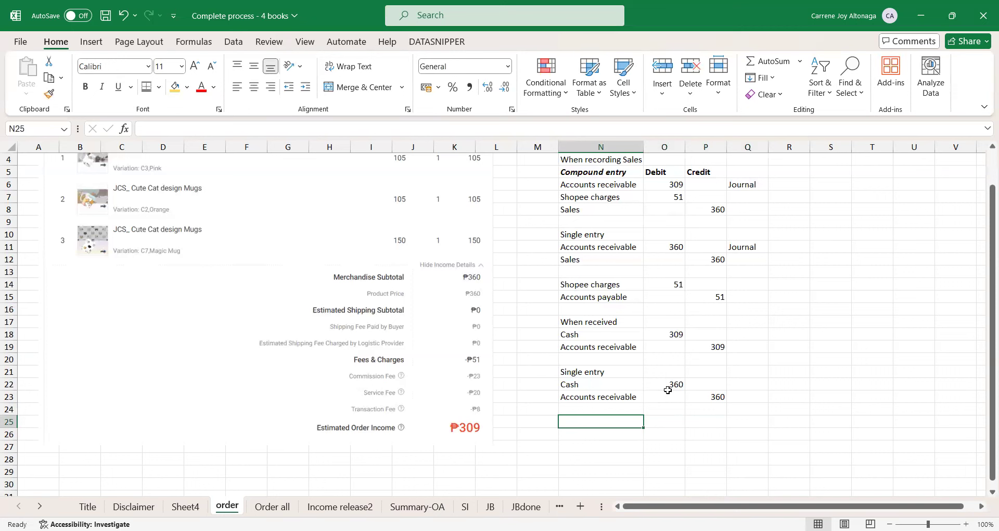
text(Accounts payable)
key(Return)
text(Cash)
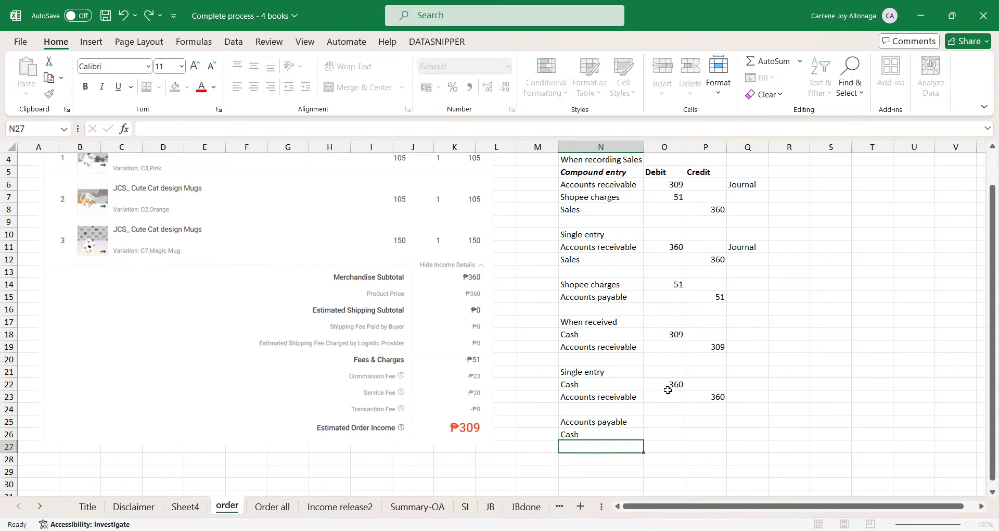
Step: Link the accounts payable debit in O25 to the Shopee charges debit in O14
key(Tab)
key(Up)
text(=)
key(Up)
key(Up)
key(Up)
key(Up)
key(Up)
key(Up)
key(Up)
key(Up)
key(Up)
key(Up)
key(Up)
key(Up)
key(Up)
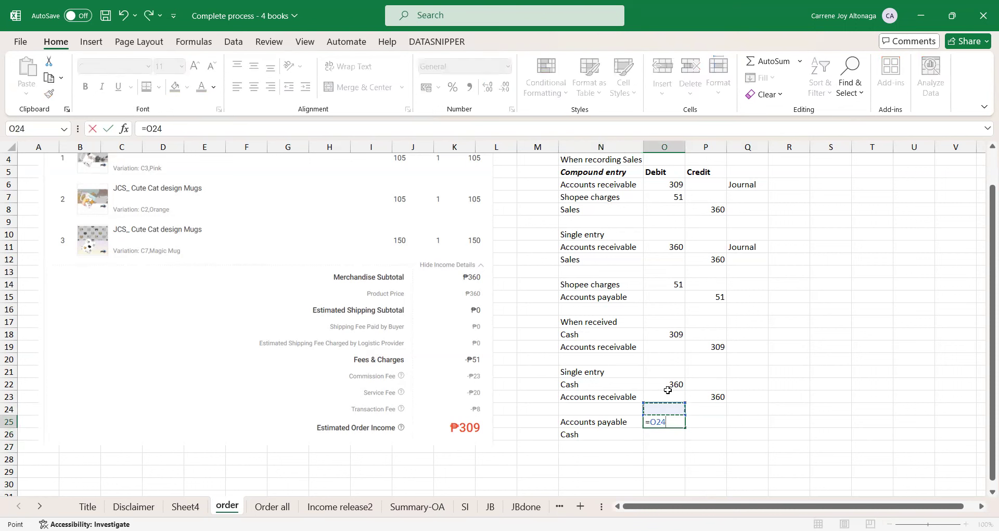
key(Down)
key(Down)
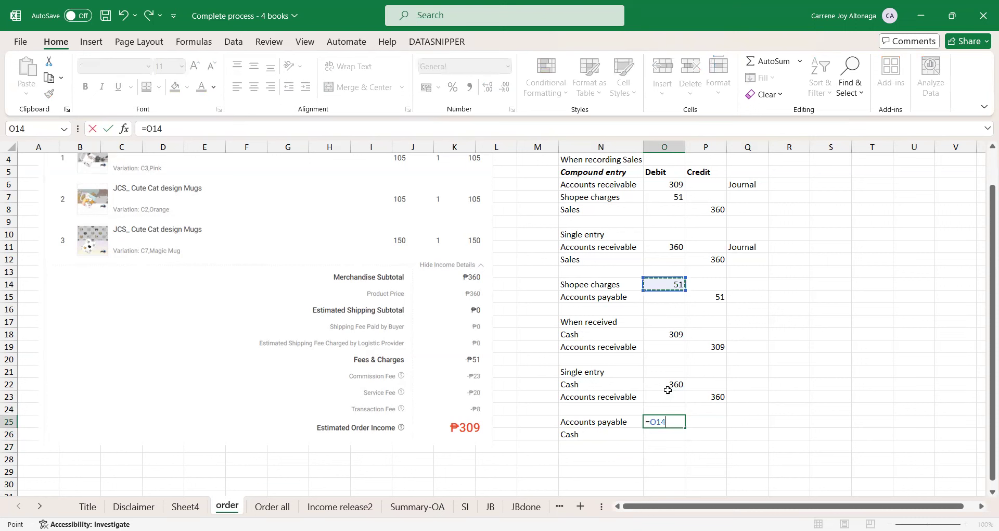
key(Return)
Step: Link the cash credit in P26 to the accounts payable debit in O25
key(Right)
text(=)
key(Up)
key(Left)
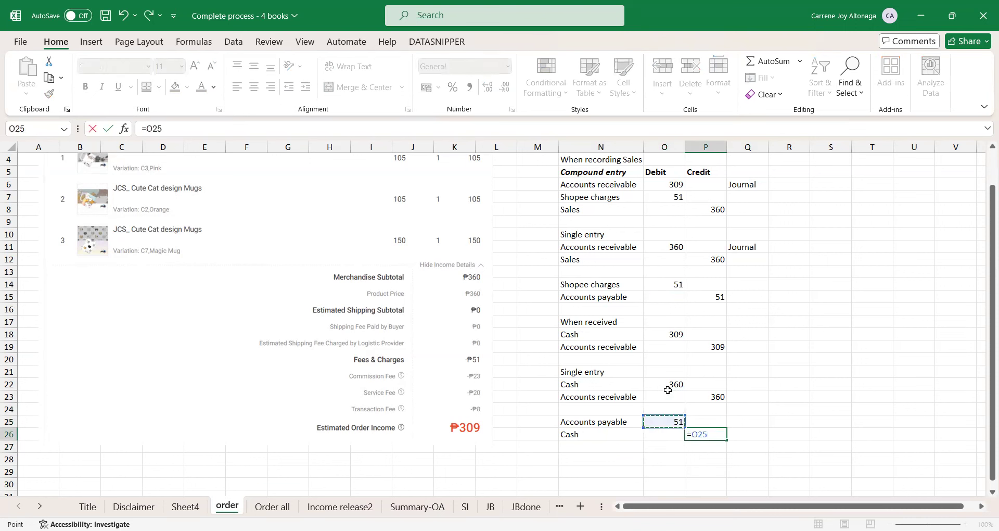
key(Return)
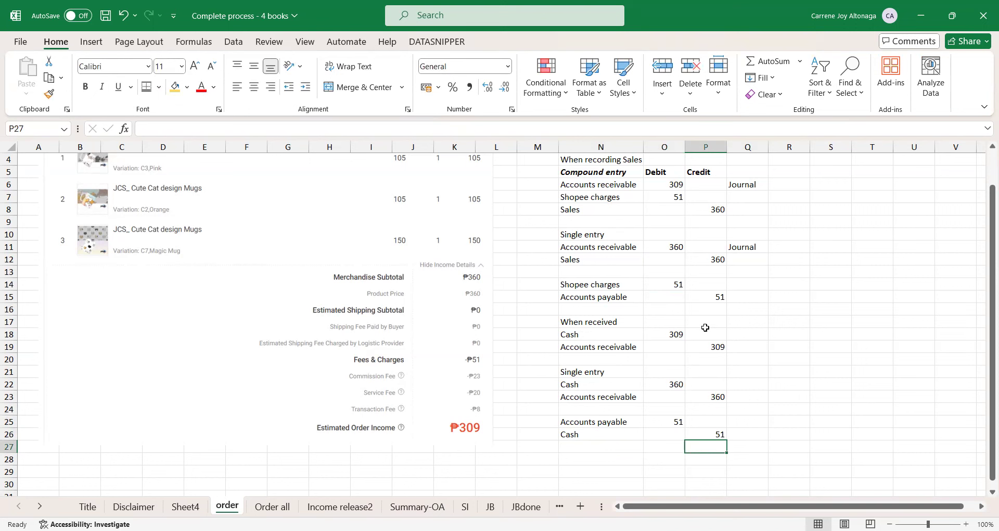
click(712, 433)
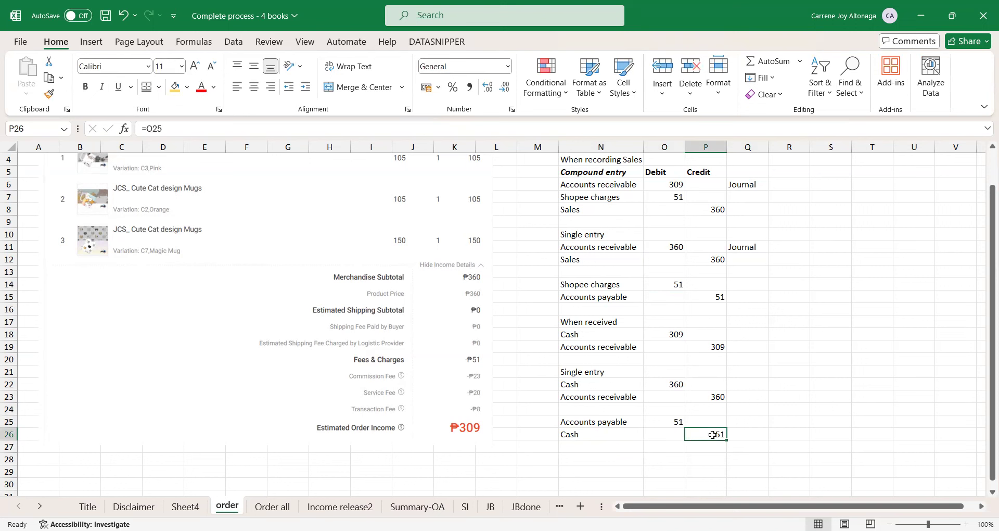
click(669, 409)
click(676, 382)
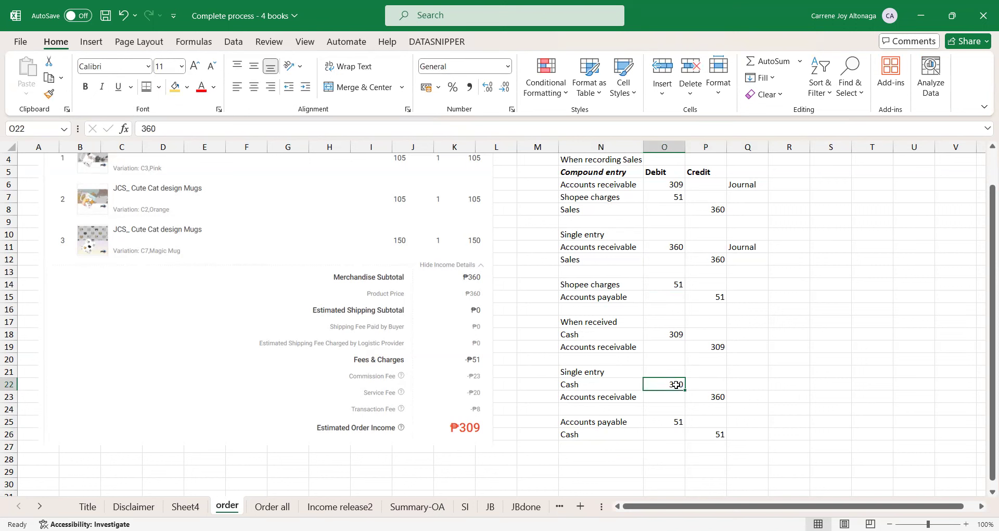
Step: Review the Shopee charges and accounts receivable debits in O7 and O6 against the order's income details
click(656, 201)
click(661, 186)
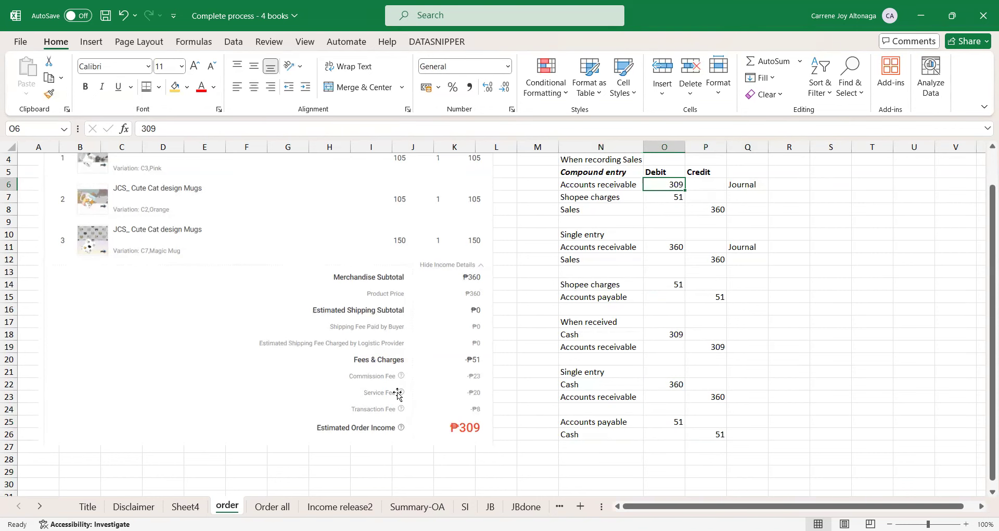
scroll(397, 394, up, 1)
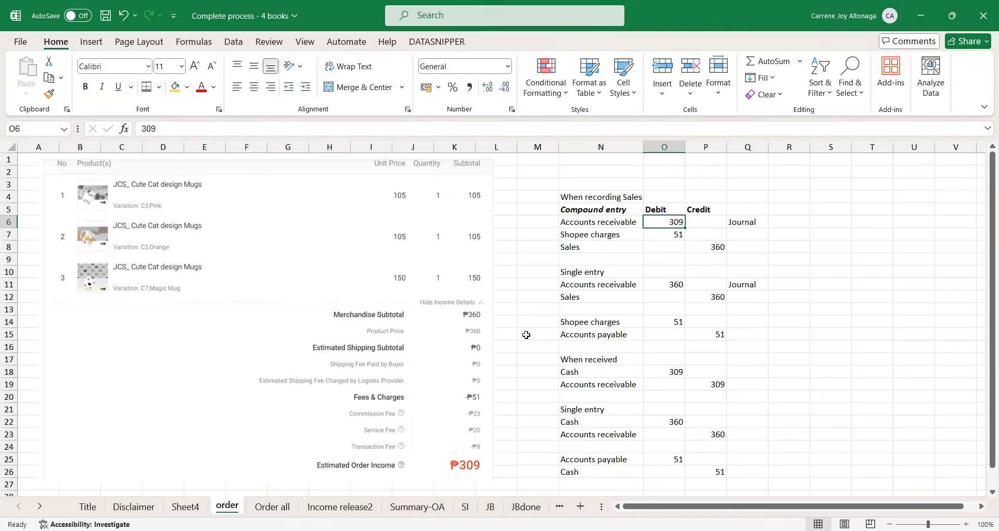
Step: Open the Order all sheet and examine the column headers at the start of the order report
click(272, 506)
click(331, 371)
scroll(466, 388, up, 5)
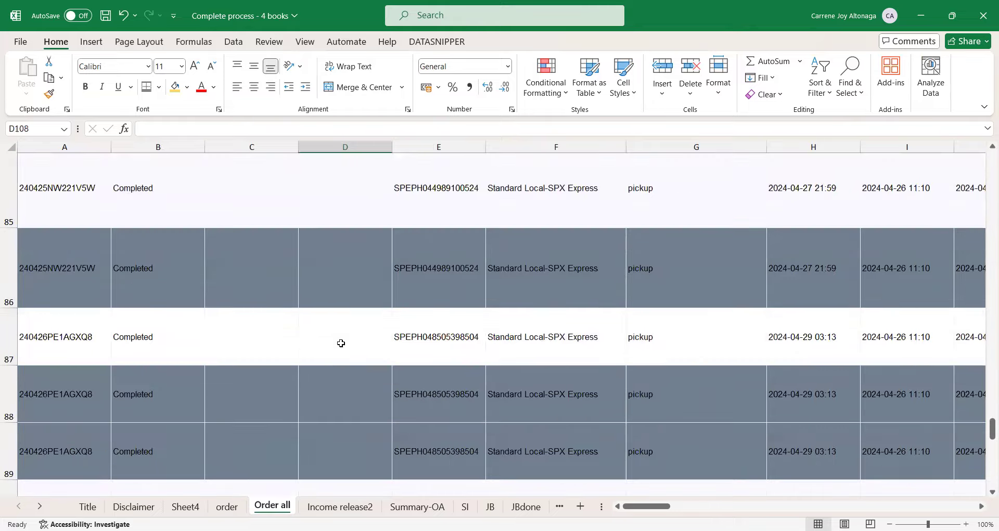
scroll(340, 343, up, 6)
drag(987, 375, 986, 159)
drag(48, 177, 598, 188)
scroll(213, 268, down, 1)
scroll(213, 269, up, 1)
Step: Look through the Order Status column for completed and cancelled orders, including those in rows 2 and 5
click(210, 228)
click(141, 231)
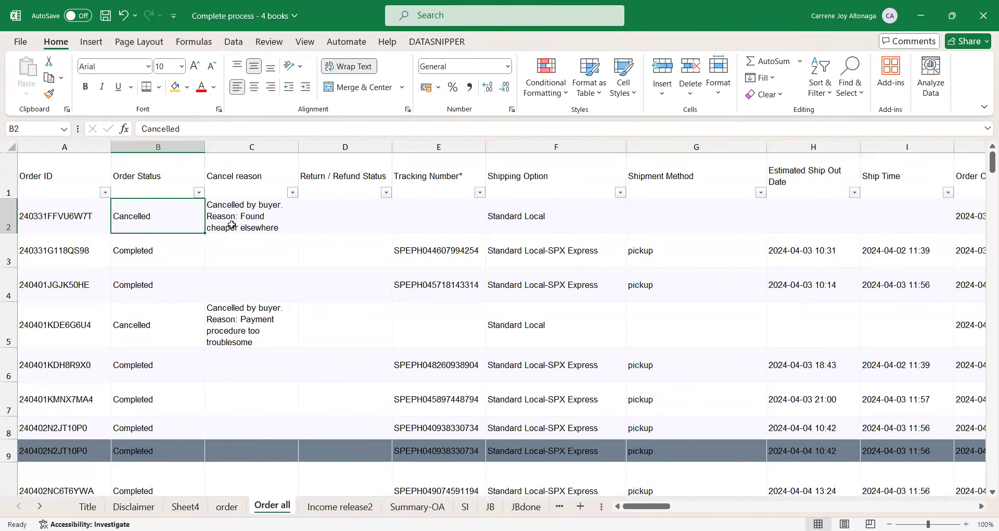
scroll(213, 245, down, 5)
scroll(144, 322, down, 4)
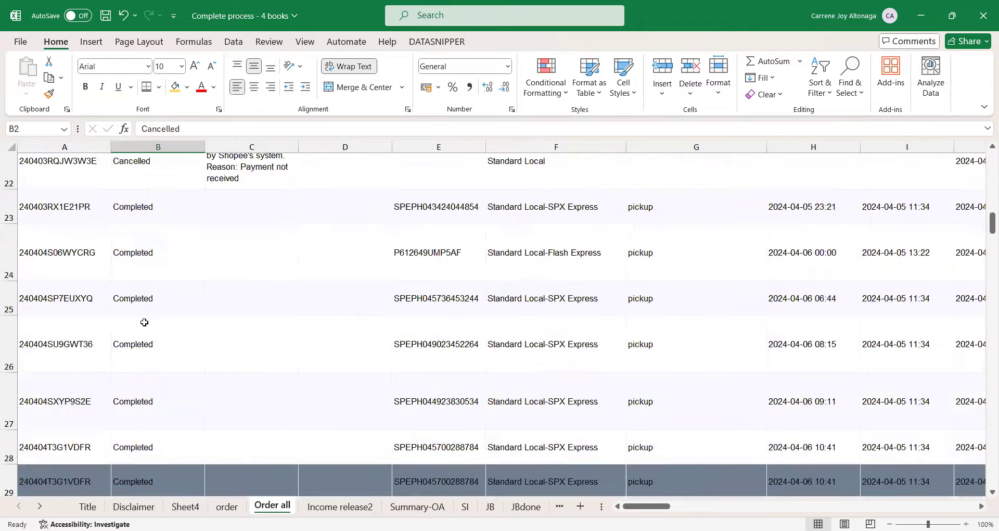
scroll(144, 322, up, 6)
scroll(144, 322, up, 3)
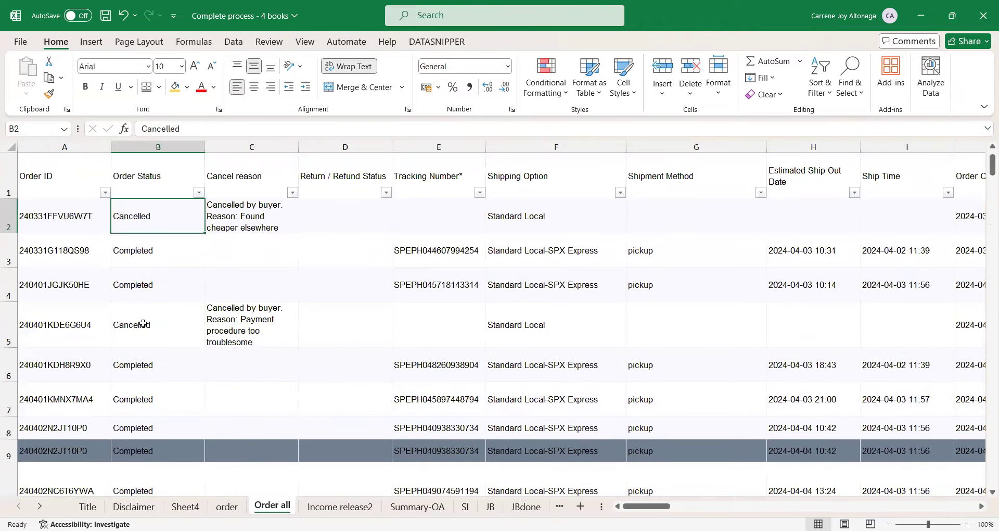
click(156, 316)
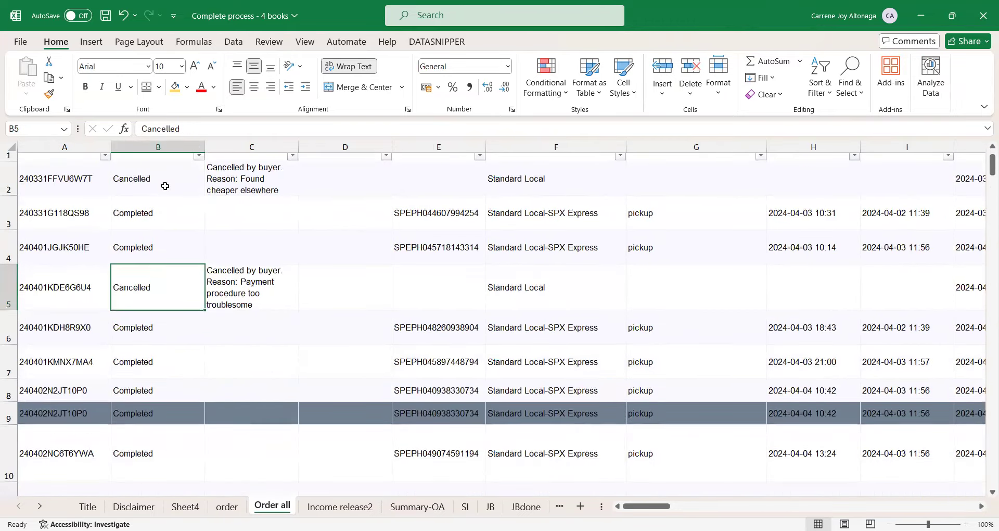
Step: Check the cancel reason, shipping option, shipment method and estimated ship out date of the cancelled orders in rows 2 and 5
click(252, 217)
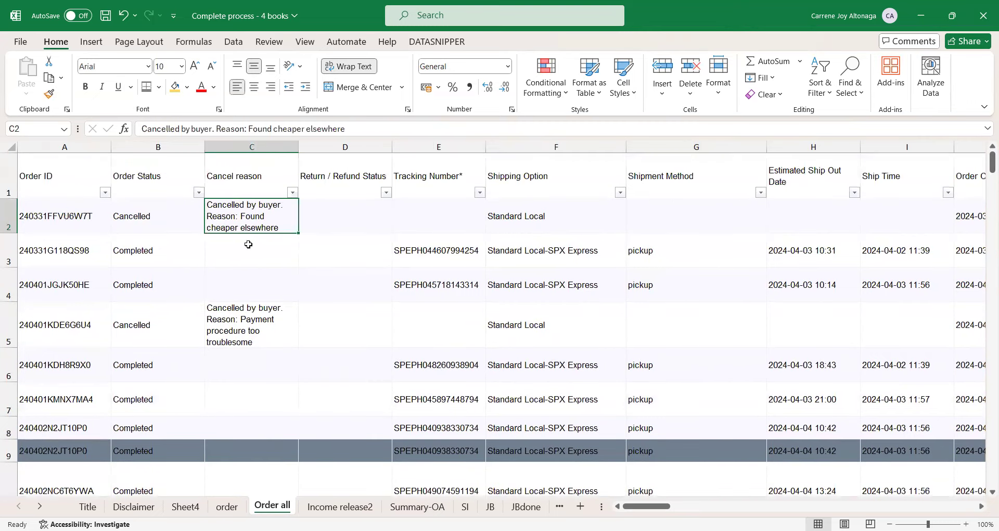
click(245, 309)
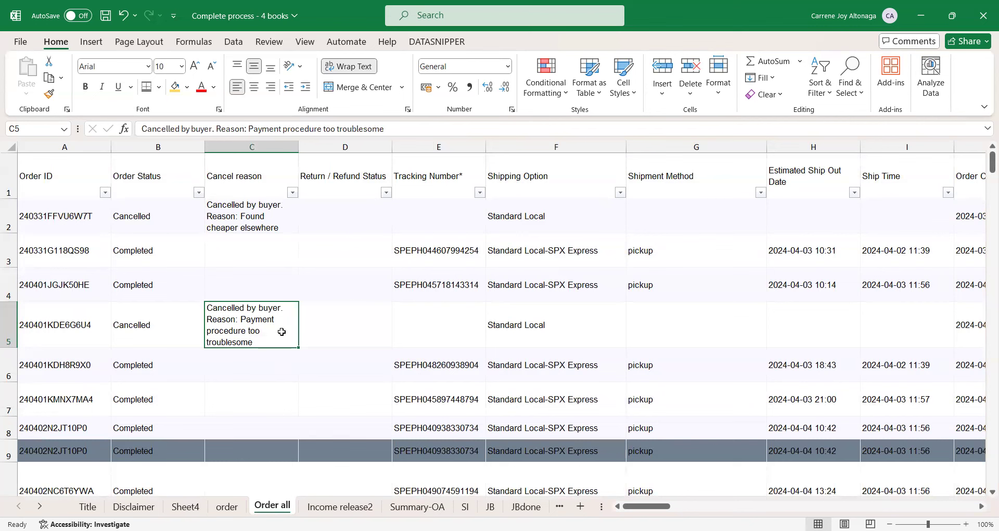
click(512, 304)
click(669, 219)
click(675, 312)
click(782, 221)
click(790, 323)
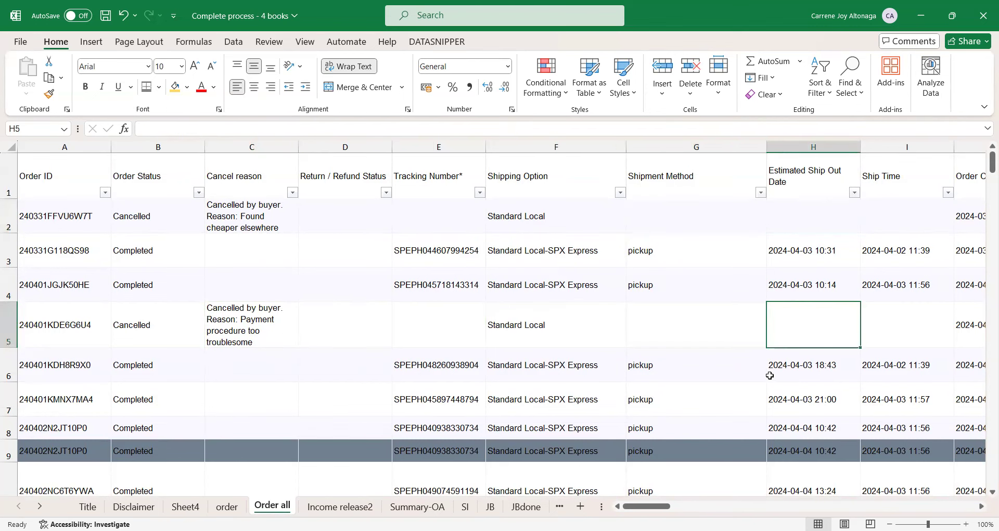
Step: Open the Income release2 sheet and look over its released orders around row 75
scroll(445, 474, down, 1)
click(340, 506)
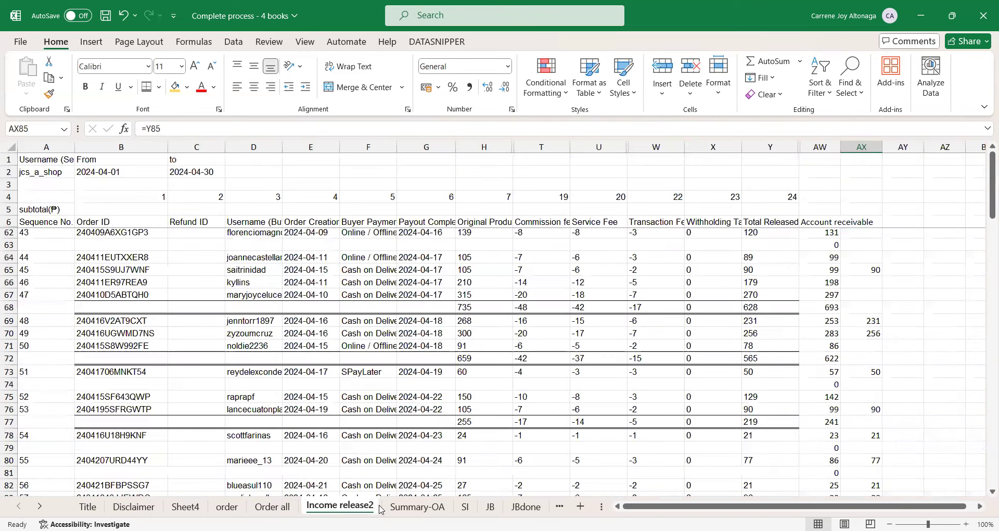
scroll(343, 277, down, 2)
scroll(344, 278, up, 2)
click(310, 398)
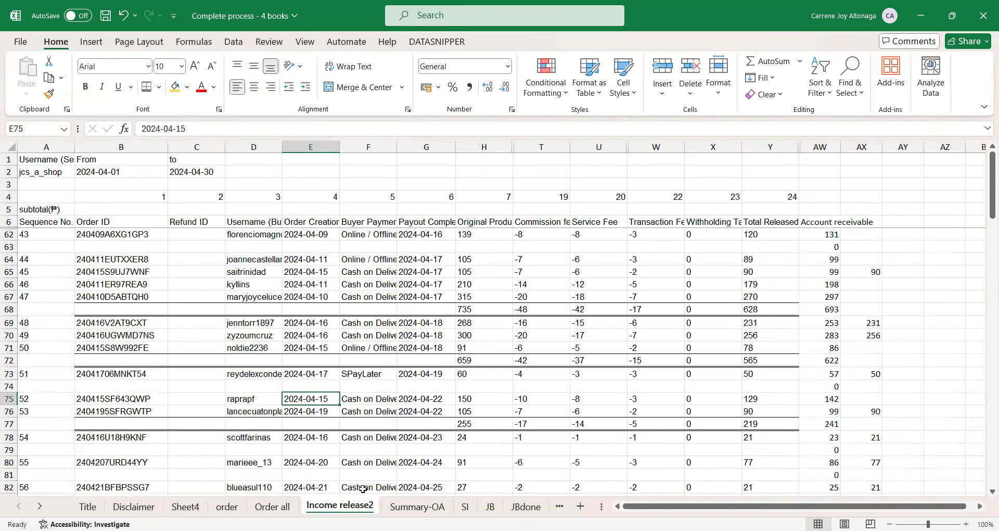
click(219, 403)
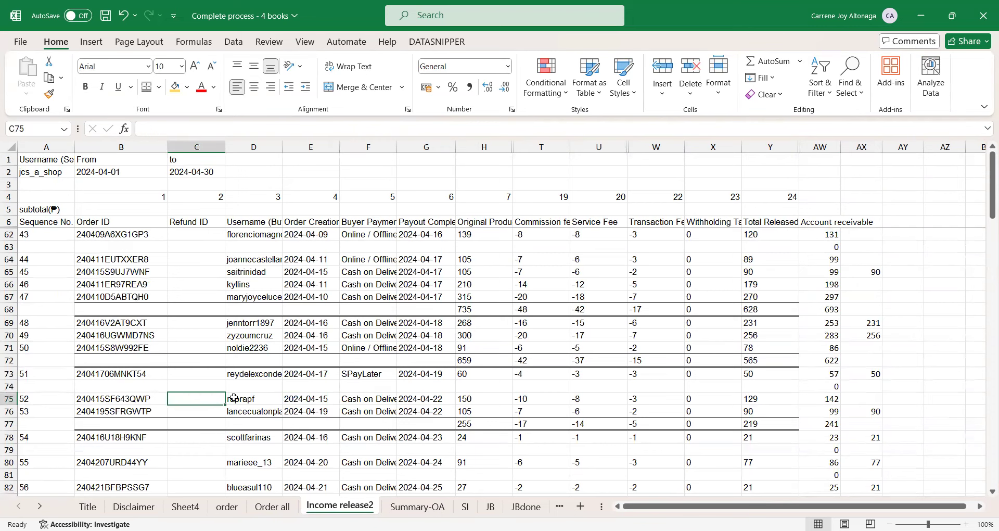
Step: Open the Summary-OA sheet and examine its Order ID and Ship Time columns, including the ship dates from row 62
click(272, 506)
click(417, 506)
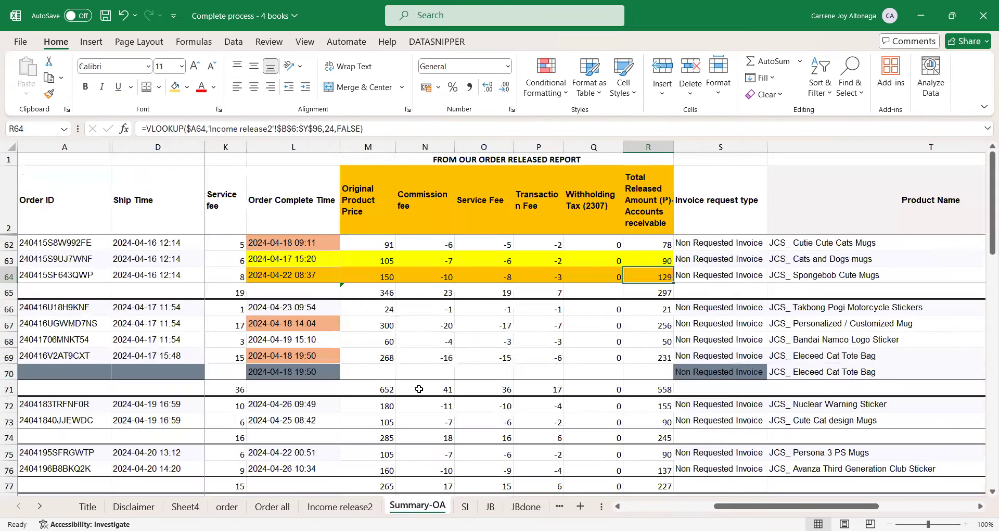
drag(795, 506, 705, 505)
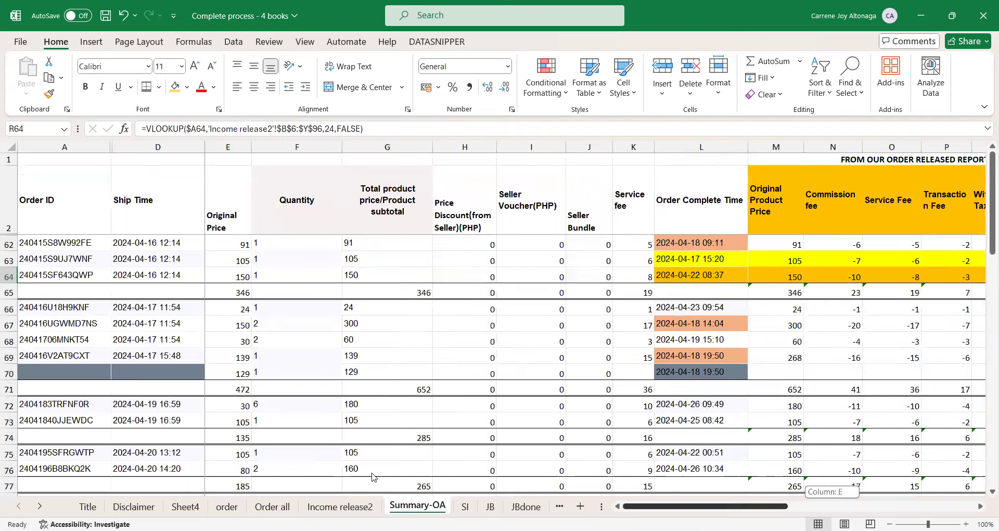
click(228, 274)
click(183, 249)
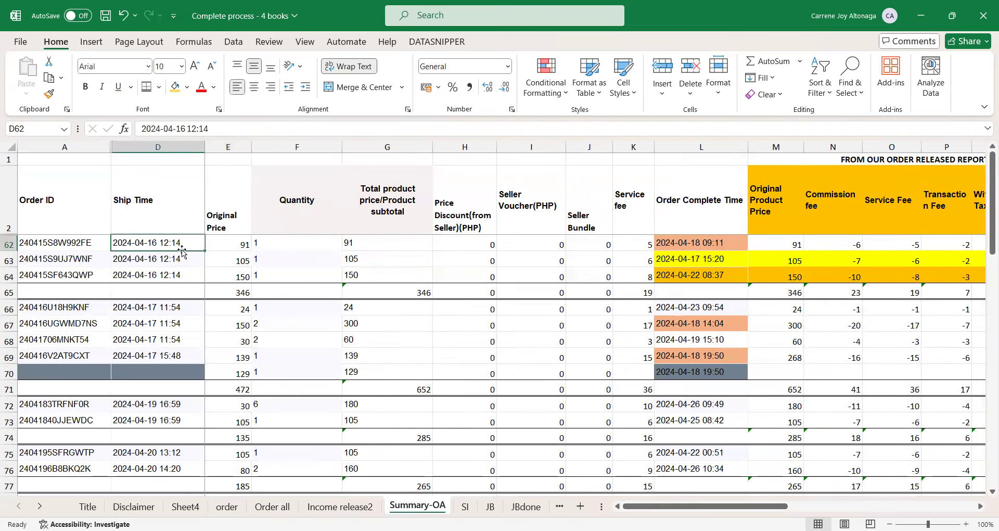
click(44, 220)
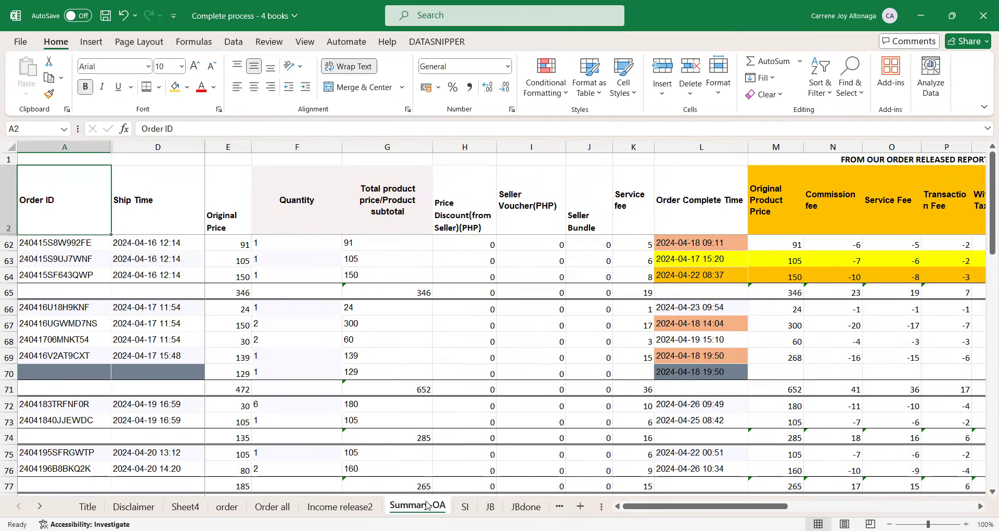
click(159, 259)
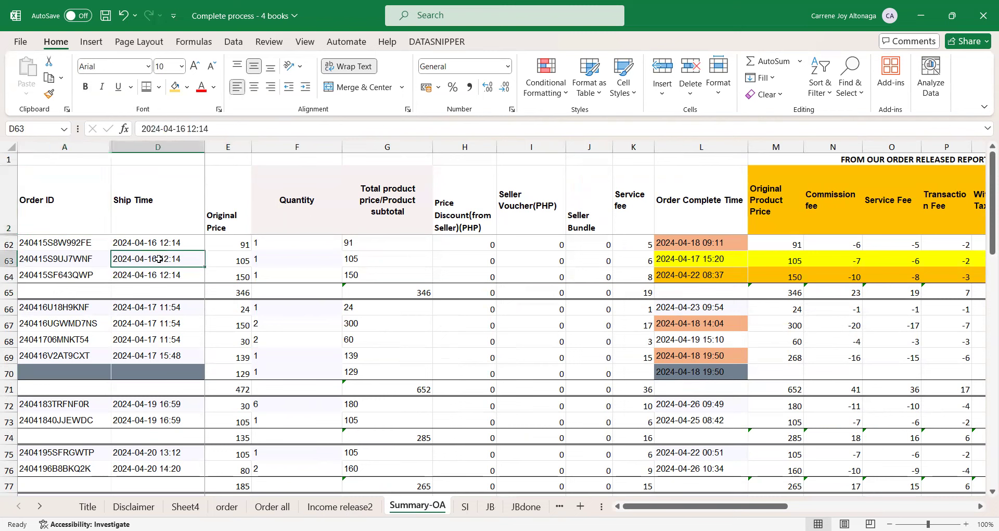
click(177, 231)
drag(175, 242, 176, 299)
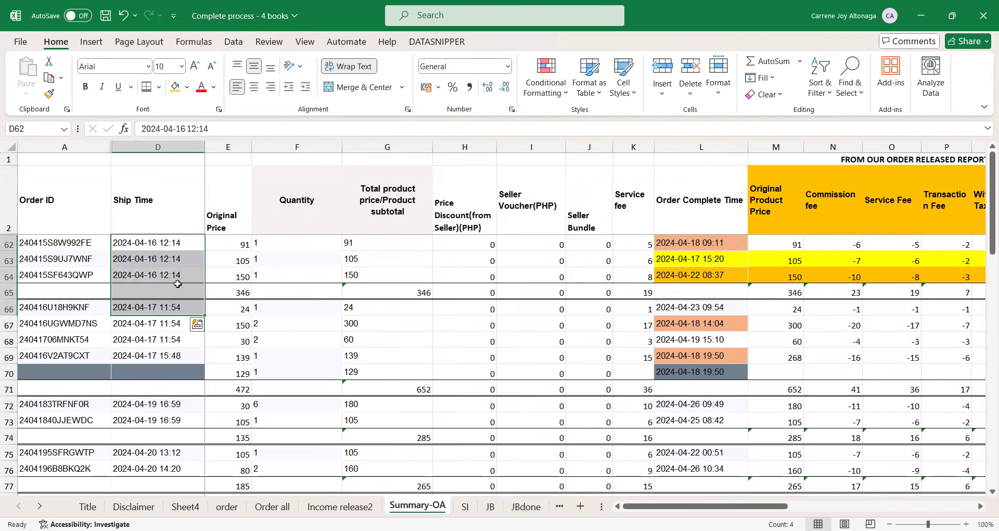
click(183, 259)
Step: Examine the Original Price, Quantity and Total product price columns in Summary-OA, including row 62
click(262, 248)
click(246, 217)
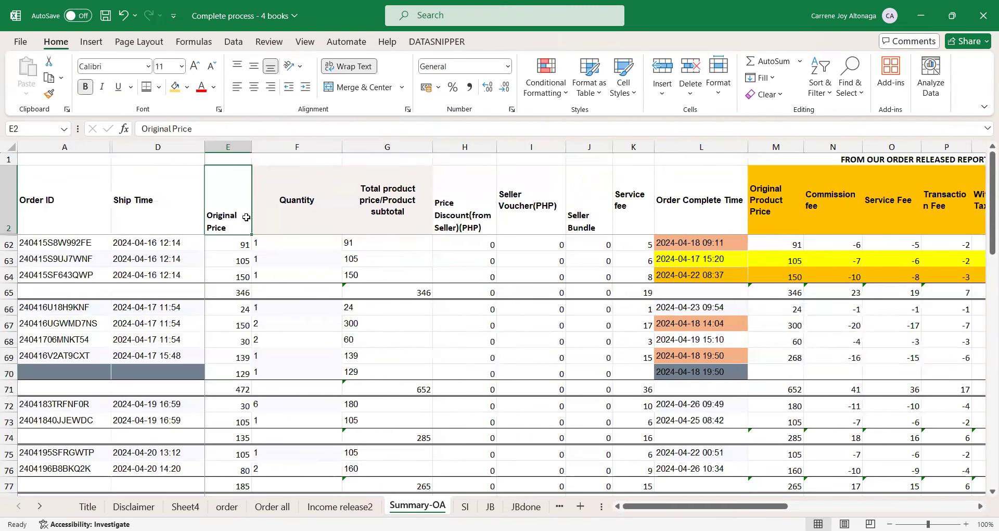
click(315, 214)
click(301, 259)
click(367, 188)
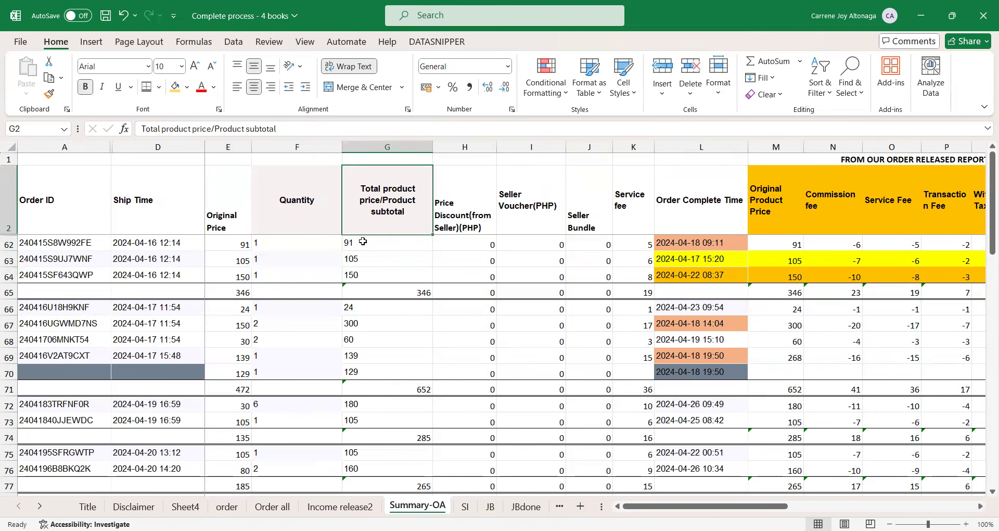
click(362, 242)
click(268, 245)
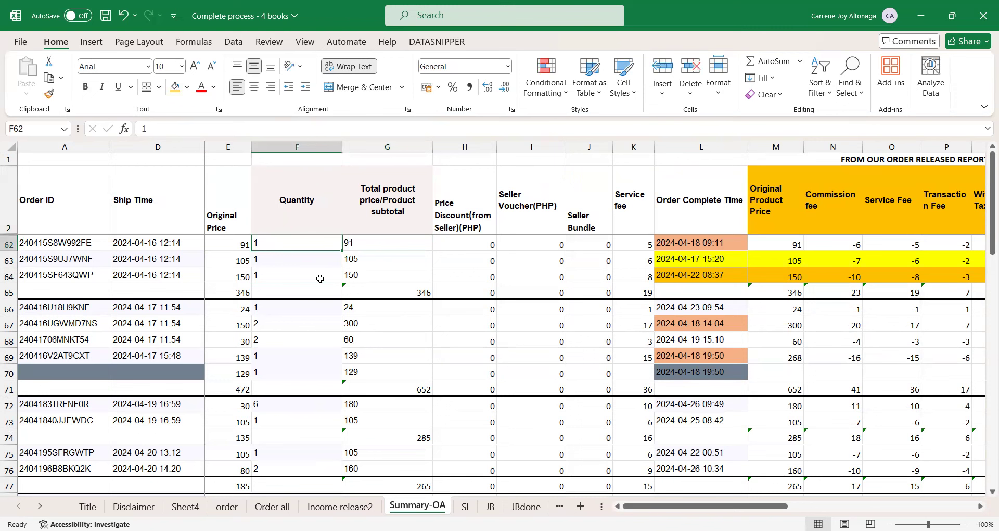
Step: Compare row 67's quantity, original price and product subtotal with its original product price from the released report
click(269, 330)
click(237, 329)
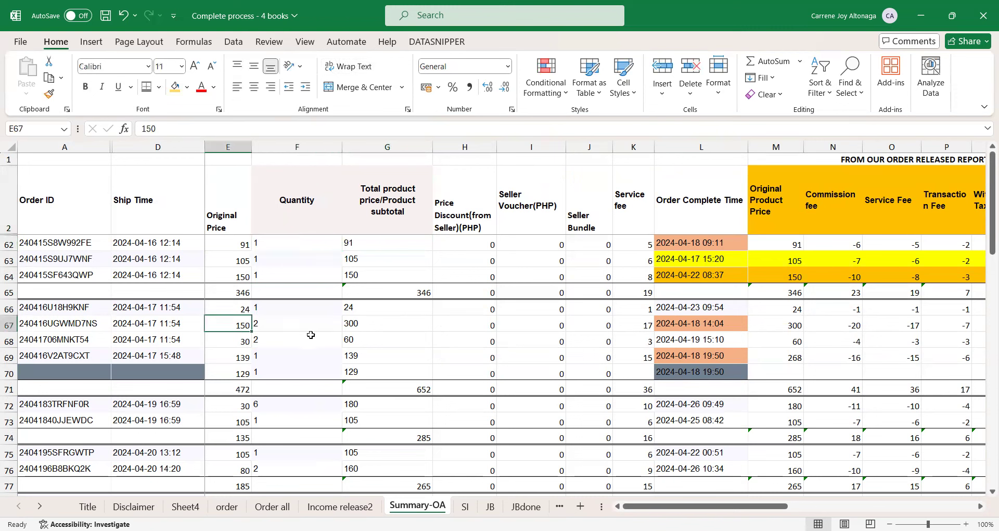
click(370, 328)
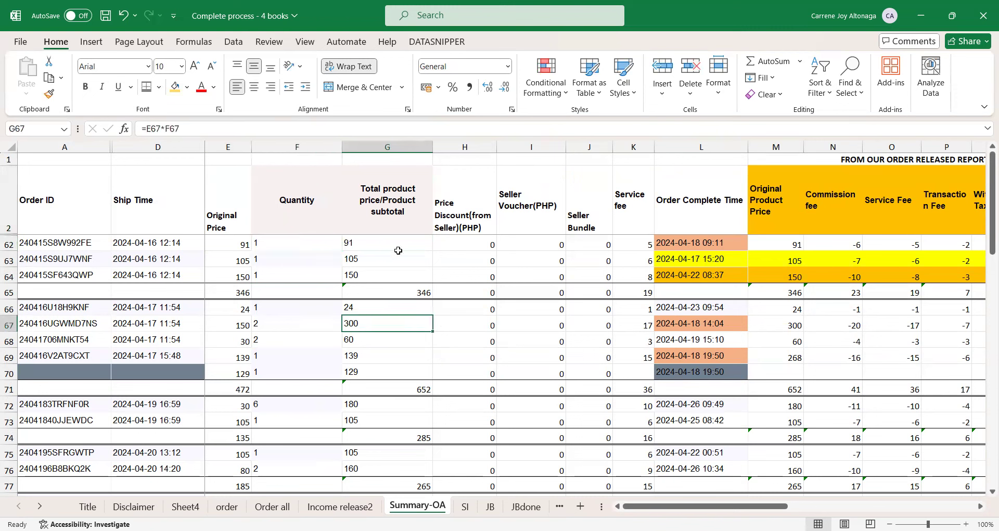
click(785, 325)
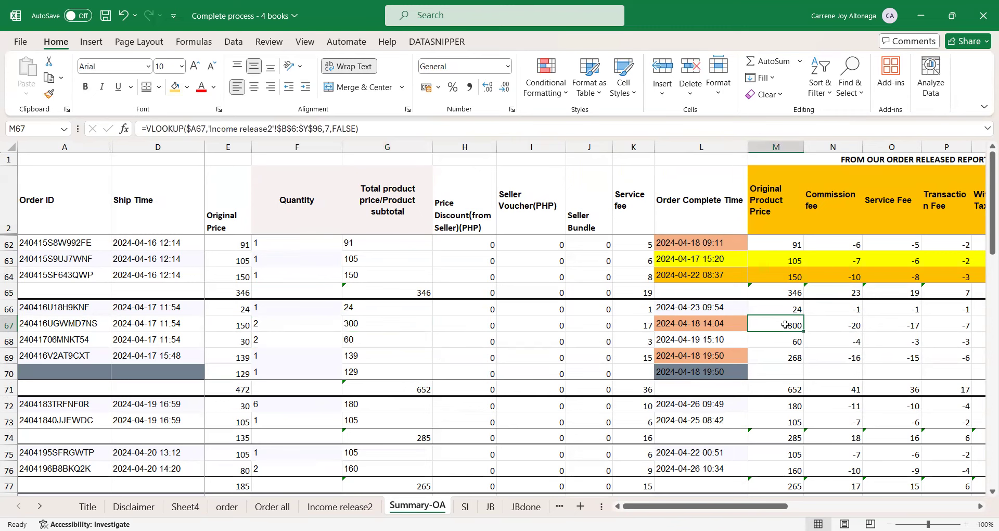
Step: Consult the Income release2 sheet as the source of the released amounts, then check the order complete time in Summary-OA L67
click(330, 506)
click(586, 384)
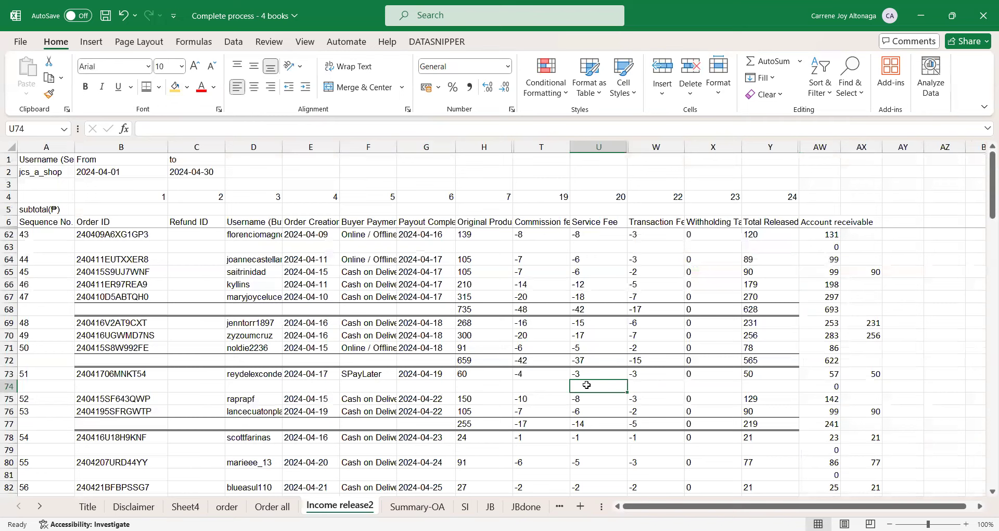
click(417, 505)
click(699, 324)
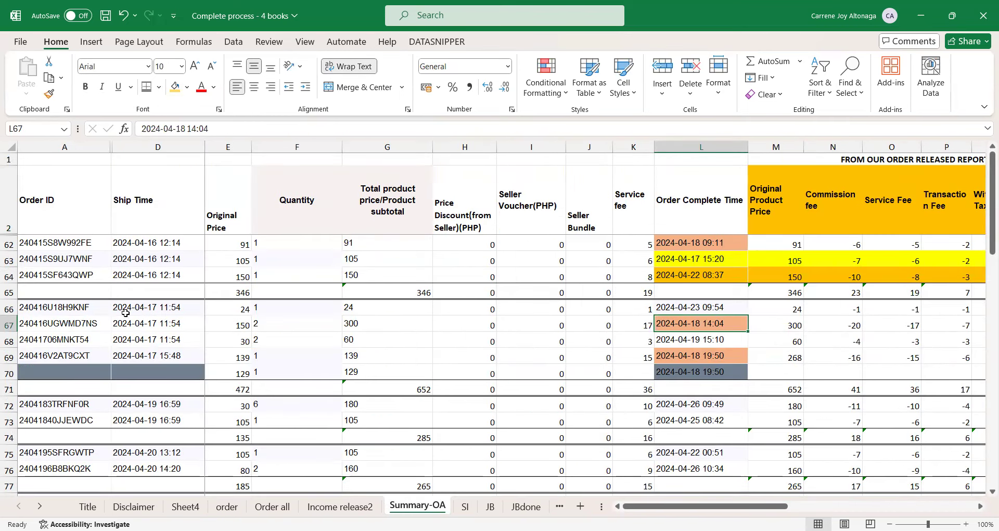
Step: Copy the order ID from Summary-OA A67 and search for it in the Income release2 sheet
click(78, 320)
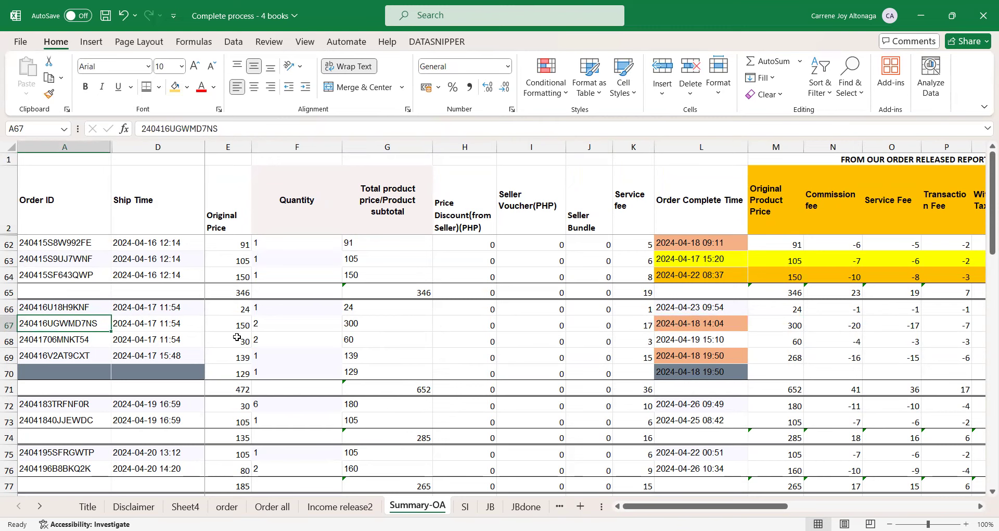
key(ctrl+c)
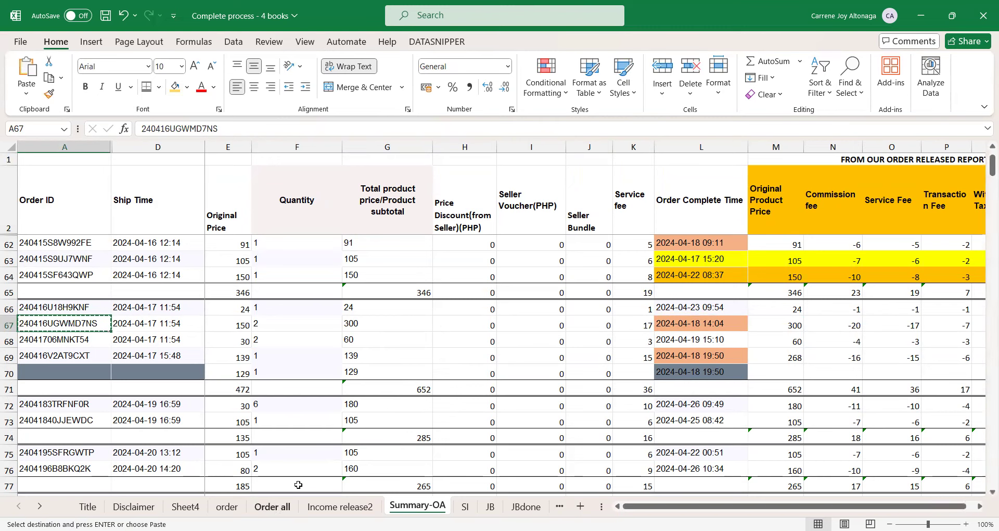
click(272, 506)
key(ctrl+Page_Down)
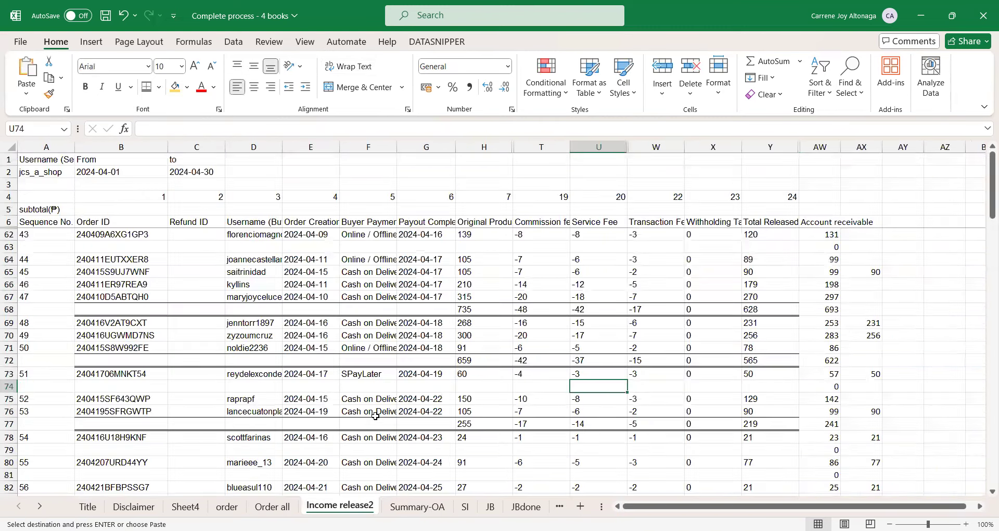
key(ctrl+f)
key(ctrl+v)
key(Return)
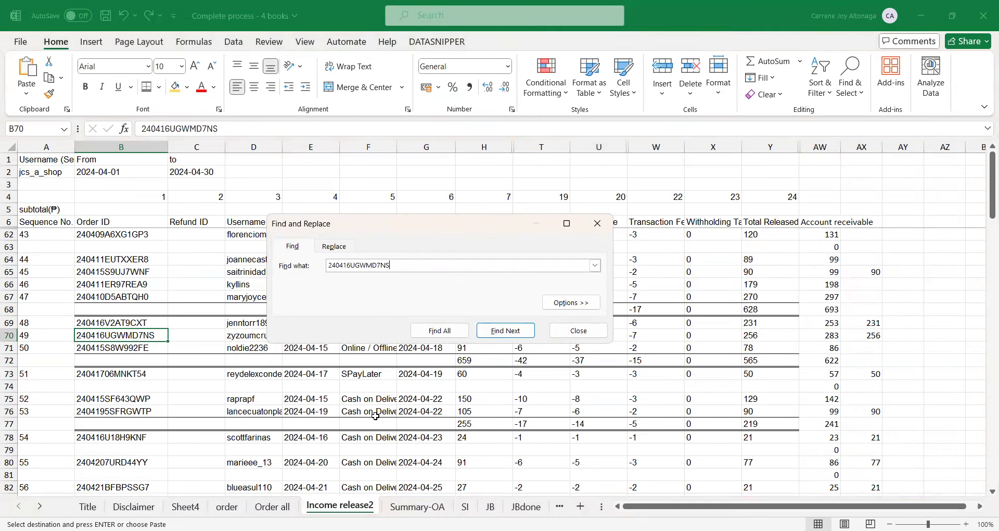
Step: Close the search and check the found order's original product price in H70
key(Escape)
key(Right)
key(Right)
key(Right)
key(Right)
key(Right)
key(Right)
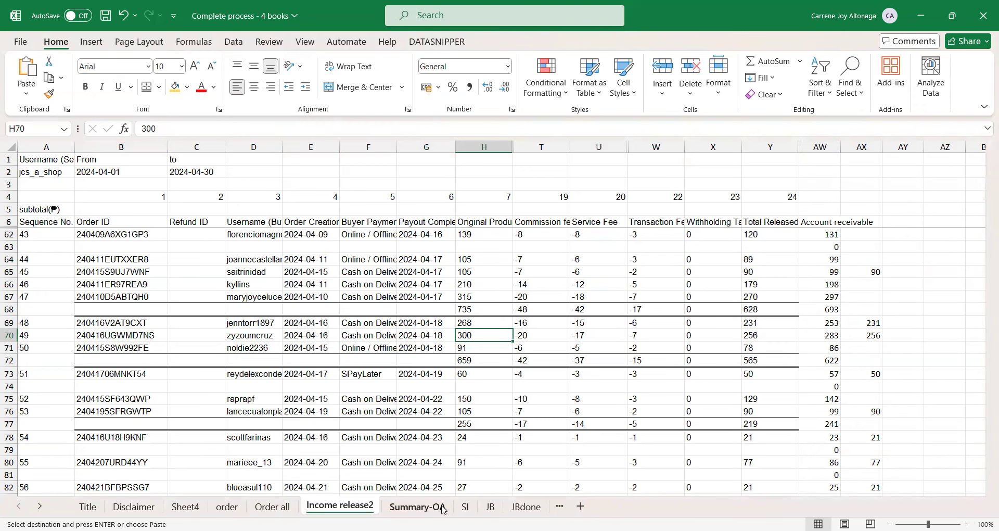
Step: Return to Summary-OA and compare the looked-up price in M67 with the product subtotals in G67 up to G64
click(417, 506)
click(780, 327)
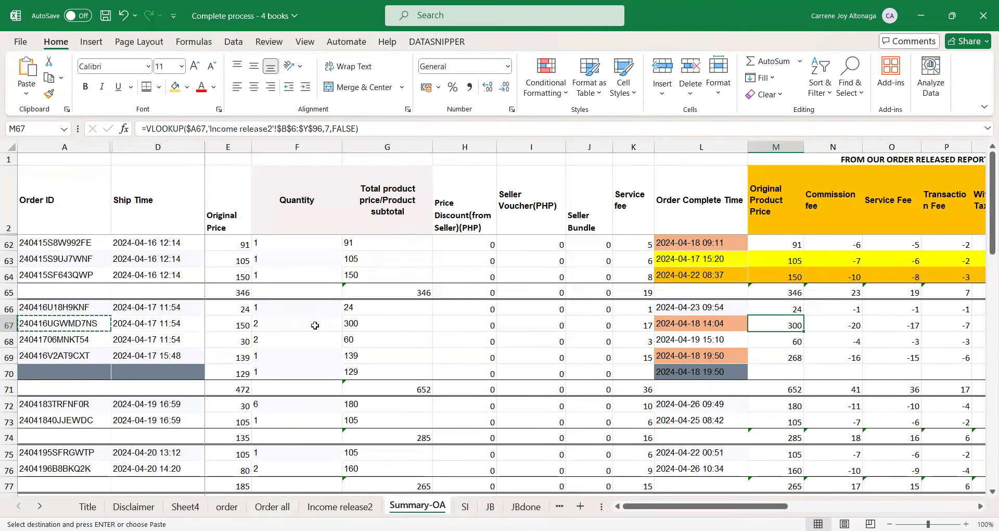
click(369, 325)
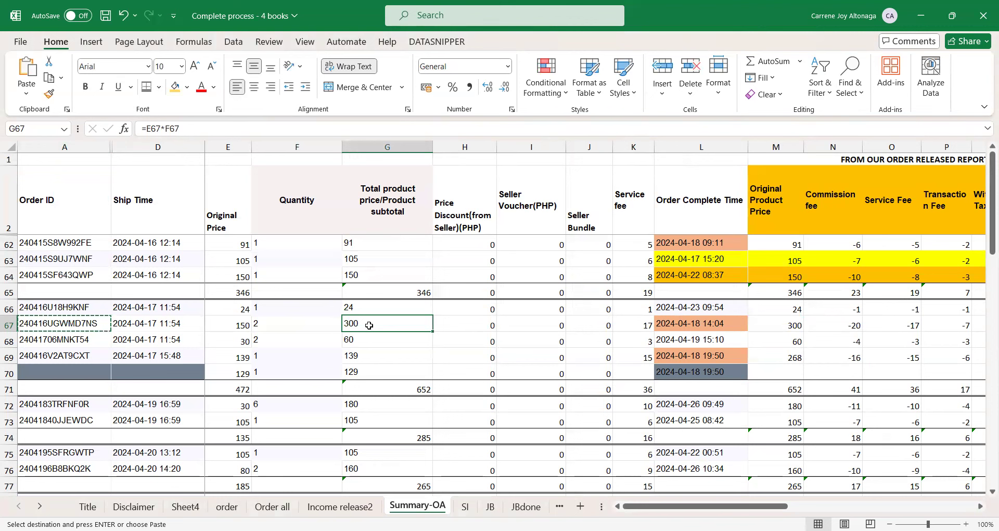
key(Up)
key(Up)
key(Up)
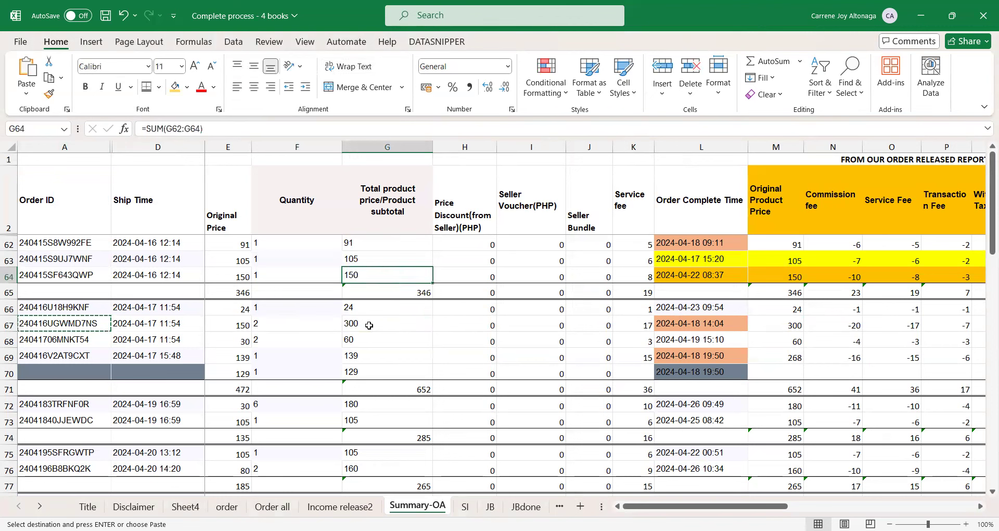
Step: Review the ship times in column D of the orders around rows 62 to 70
key(Left)
key(Left)
key(Left)
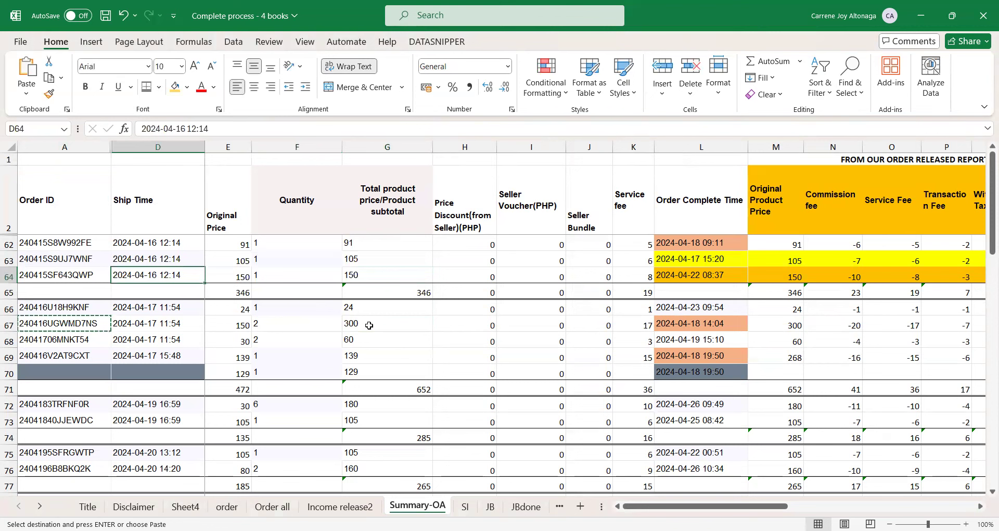
key(Up)
key(Up)
key(Down)
key(Down)
key(Down)
key(Down)
key(Down)
key(Down)
key(Down)
key(Down)
key(Down)
key(Down)
key(Down)
key(Down)
key(Down)
key(Down)
key(Down)
key(Down)
key(Down)
key(Down)
key(Down)
key(Down)
key(Down)
key(Down)
key(Down)
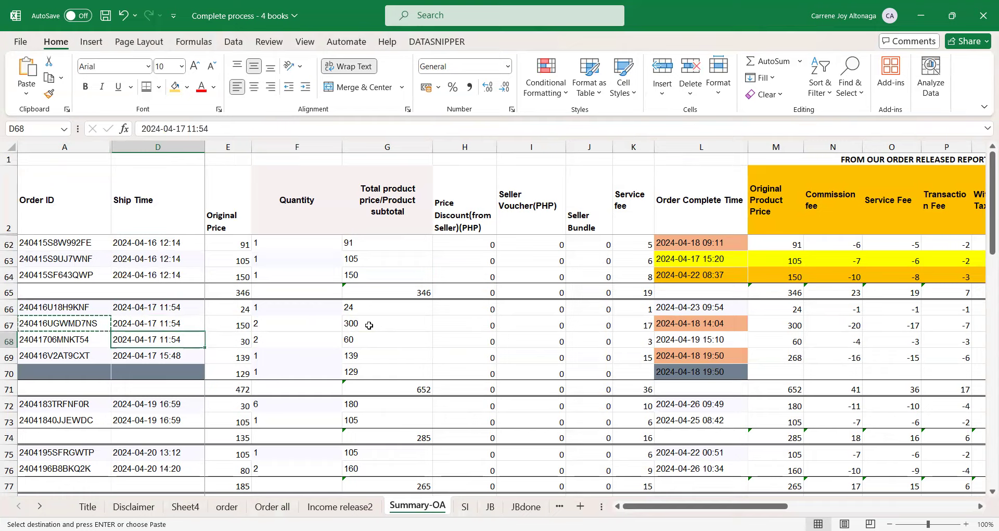
key(Down)
key(Down)
key(Down)
key(Down)
key(Up)
key(Up)
key(Up)
key(Up)
key(Up)
key(Up)
key(Up)
key(Up)
key(Up)
key(Up)
key(Up)
key(Up)
key(Up)
key(Up)
key(Up)
key(Up)
key(Up)
key(Up)
key(Up)
key(Up)
key(Up)
key(Up)
key(Up)
key(Up)
key(Up)
key(Up)
key(Up)
key(Up)
Step: Enter the note "SAMPLE: COR is dated April 15 or 15" in cell D1, above the Ship Time header
key(ctrl+Up)
key(ctrl+Up)
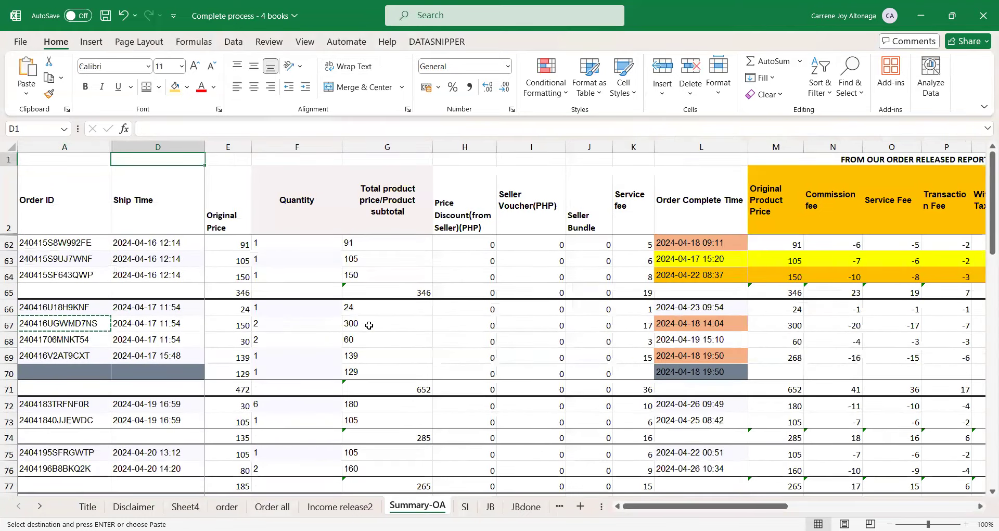
text(Ship Time)
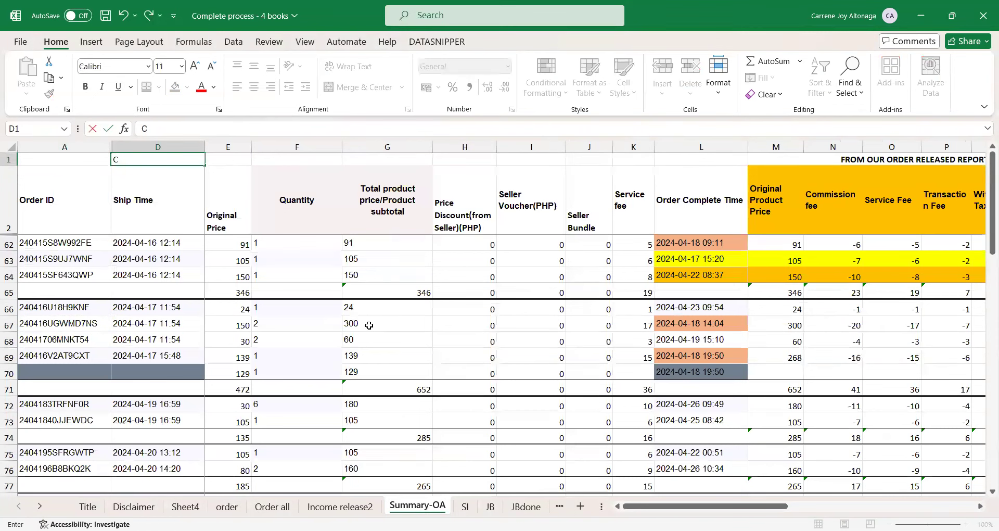
text(AMPLE: COR is)
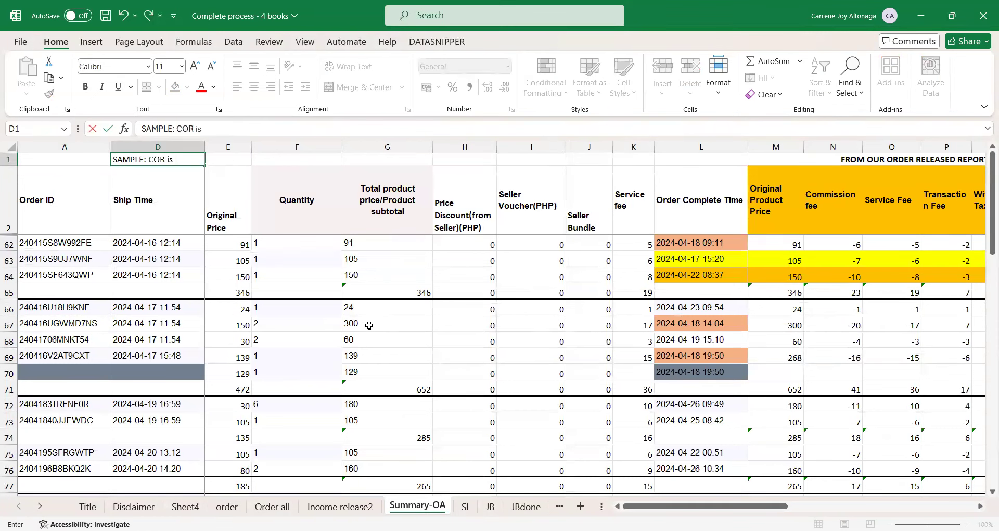
text( dated April 1)
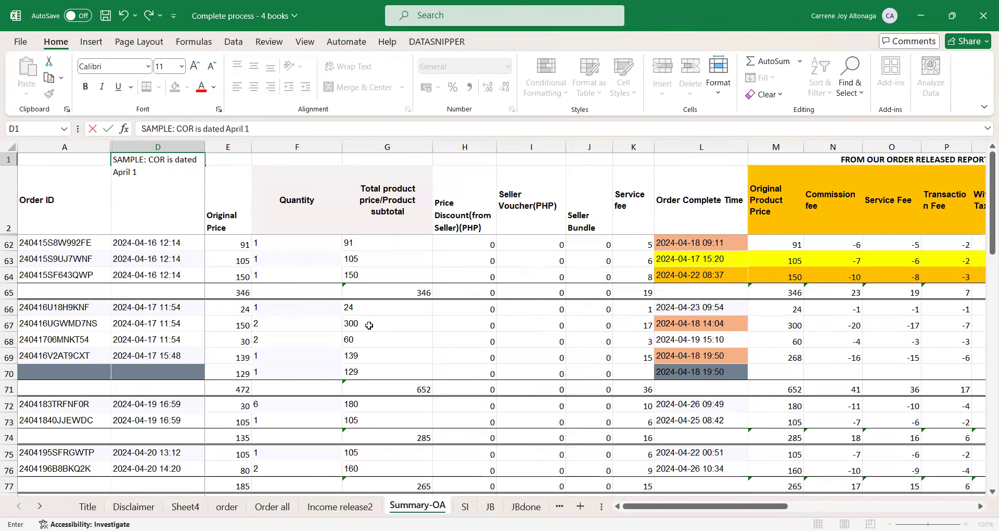
text(5 or 15)
key(ctrl+Return)
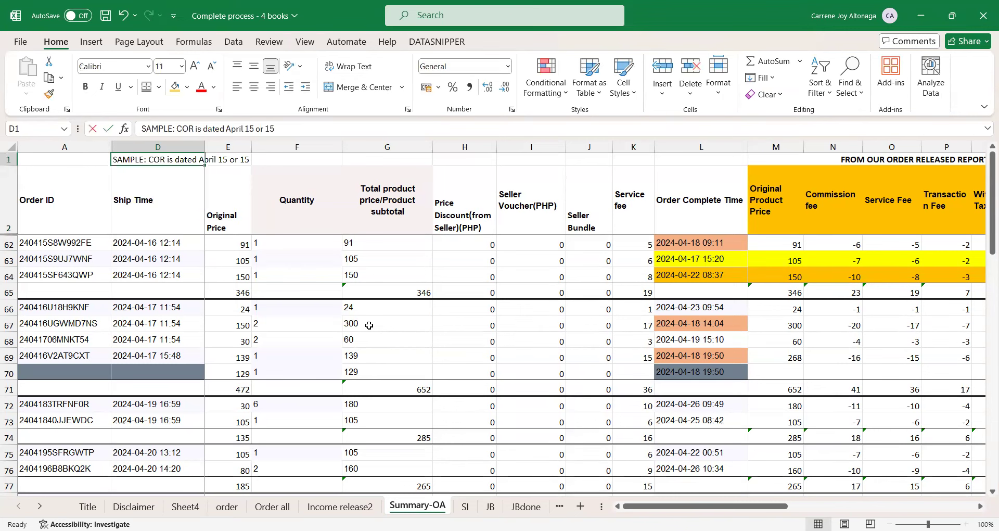
Step: Correct the note in D1 to "SAMPLE: COR is dated April16" and make it bold
key(F2)
key(BackSpace)
key(BackSpace)
key(BackSpace)
key(BackSpace)
key(BackSpace)
key(BackSpace)
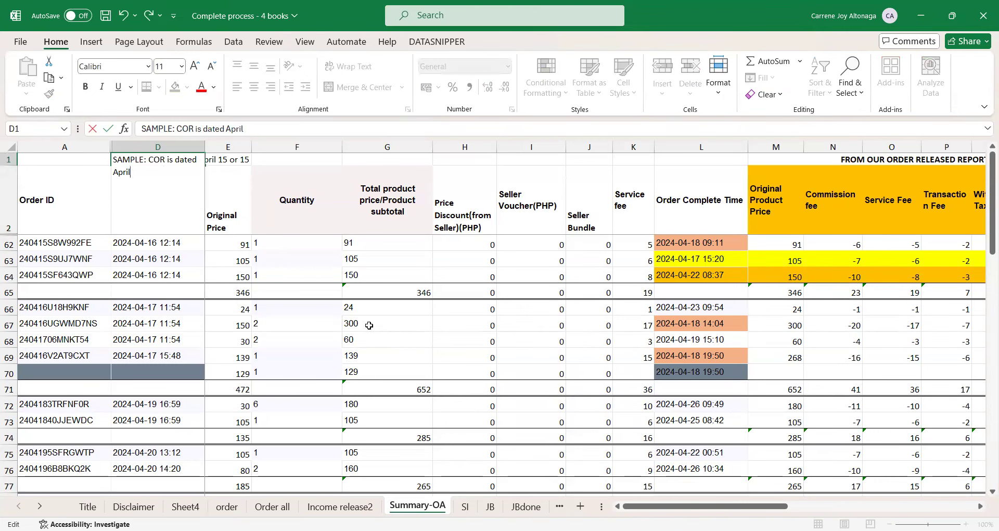
text(16)
key(Return)
key(Up)
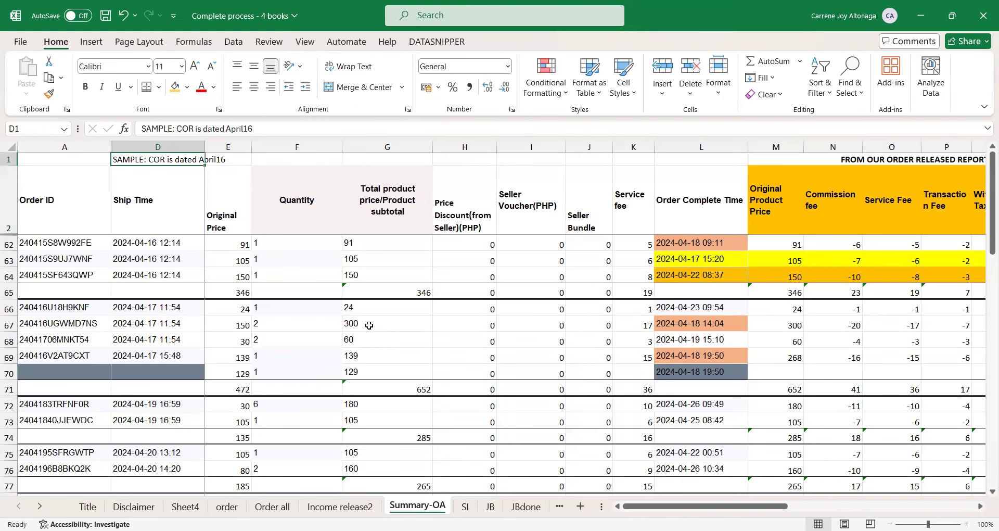
key(ctrl+b)
Step: Examine the orders shipped on April 16 and their original price total in E65
key(Down)
key(Down)
key(Down)
key(Down)
key(Down)
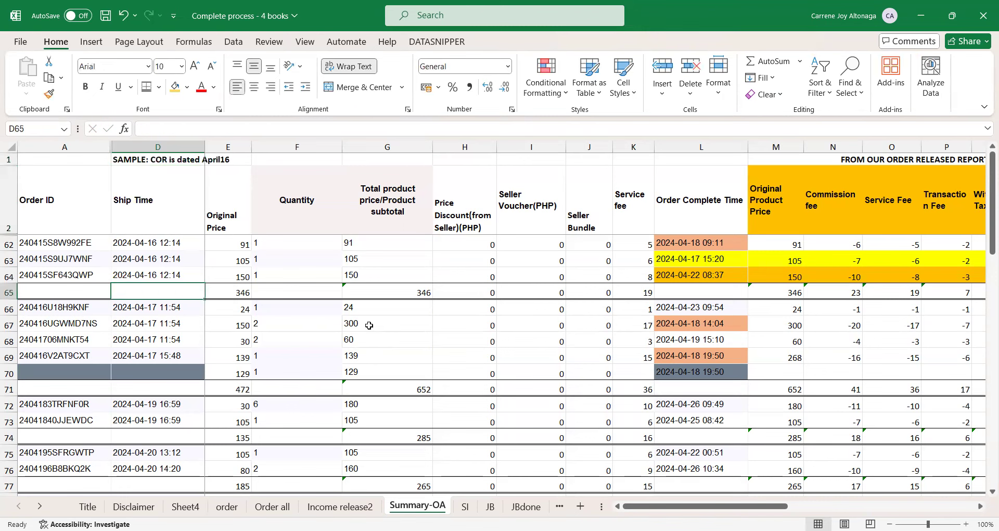
key(Right)
key(Right)
key(Left)
key(Home)
key(Up)
key(Right)
key(Right)
key(Right)
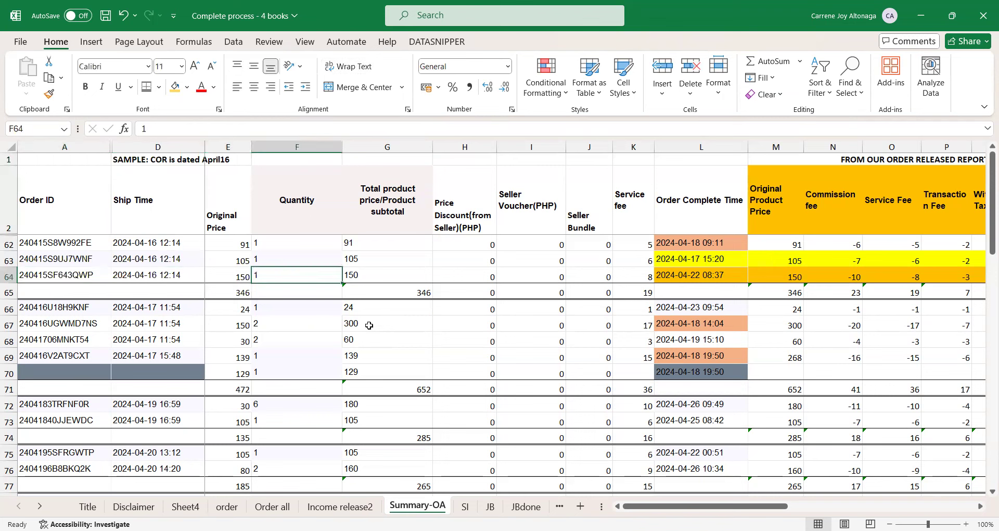
key(Left)
key(Down)
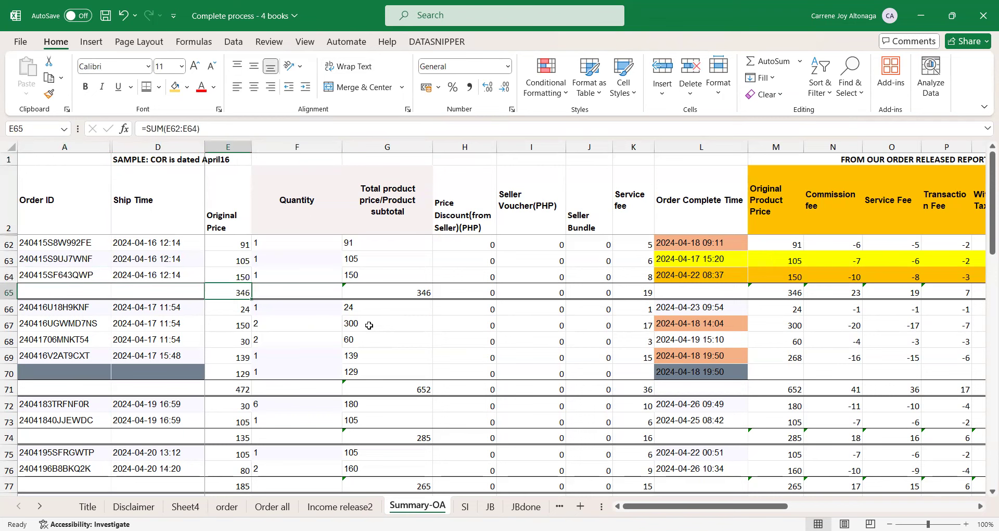
key(Left)
key(Right)
key(Right)
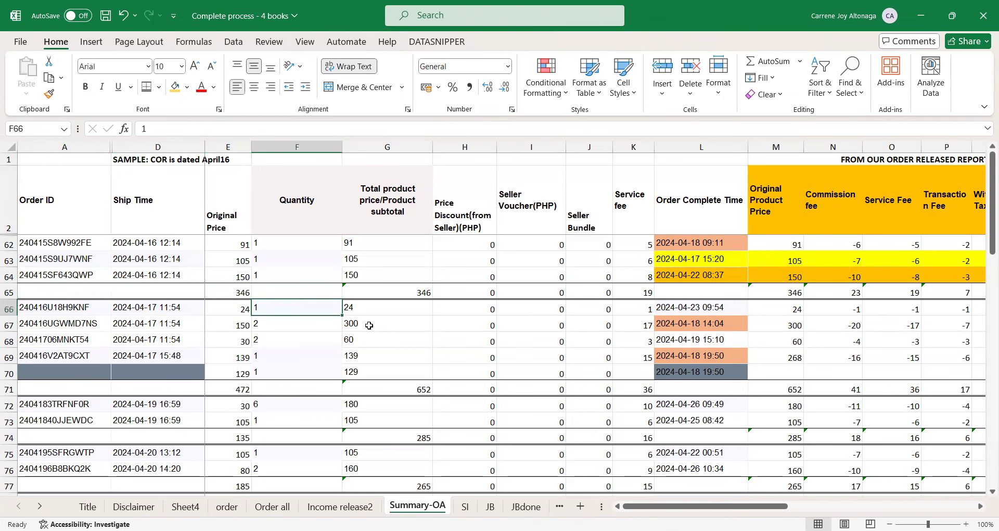
Step: Review the remaining orders shipped after April 16, from row 66 down to the end of the summary data
key(Down)
key(Down)
key(Down)
key(Down)
key(Down)
key(Down)
key(Down)
key(Down)
key(Down)
key(Down)
key(Down)
key(Down)
key(Down)
key(Down)
key(Down)
key(Down)
key(Down)
key(Down)
key(Down)
key(Down)
key(Down)
key(Down)
key(Down)
key(Down)
key(Down)
key(Down)
key(Down)
key(Down)
key(Down)
key(Down)
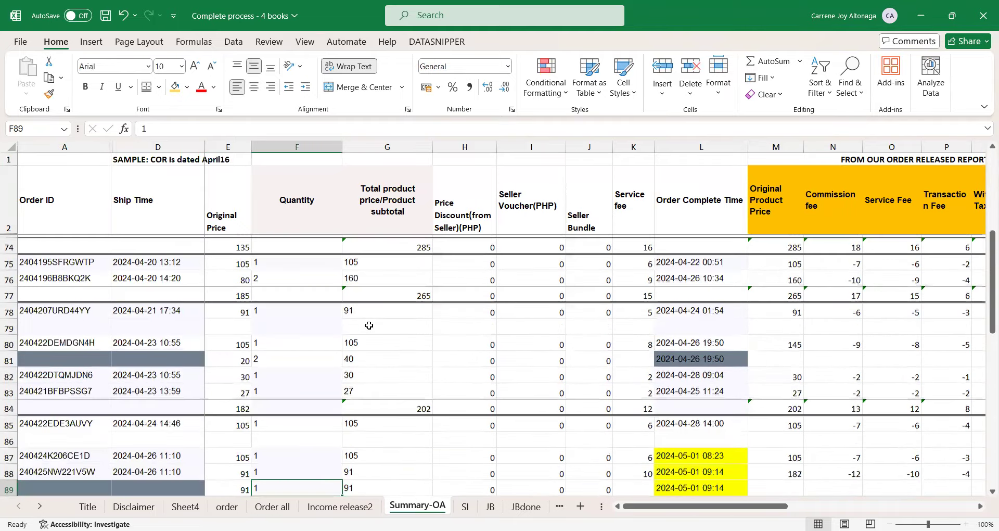
key(Down)
key(Down)
key(Down)
key(Down)
key(Down)
key(Down)
key(Down)
key(Down)
key(Down)
key(Down)
key(Down)
key(Down)
key(Down)
key(Down)
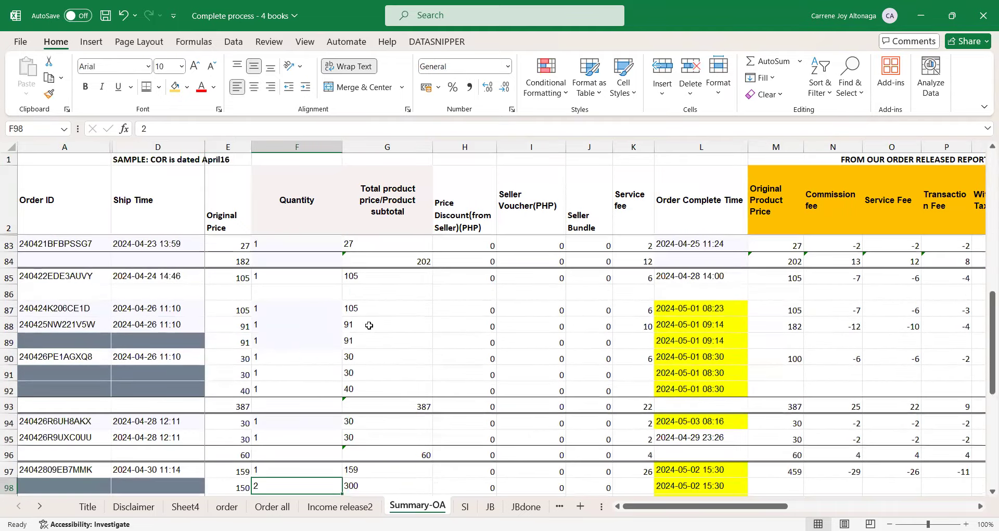
key(Up)
key(Up)
key(Up)
key(Up)
key(Up)
key(Up)
key(Up)
key(Up)
key(Up)
key(Up)
key(Up)
key(Up)
key(Up)
key(Up)
key(Up)
key(Up)
key(Up)
key(Up)
key(Up)
key(Up)
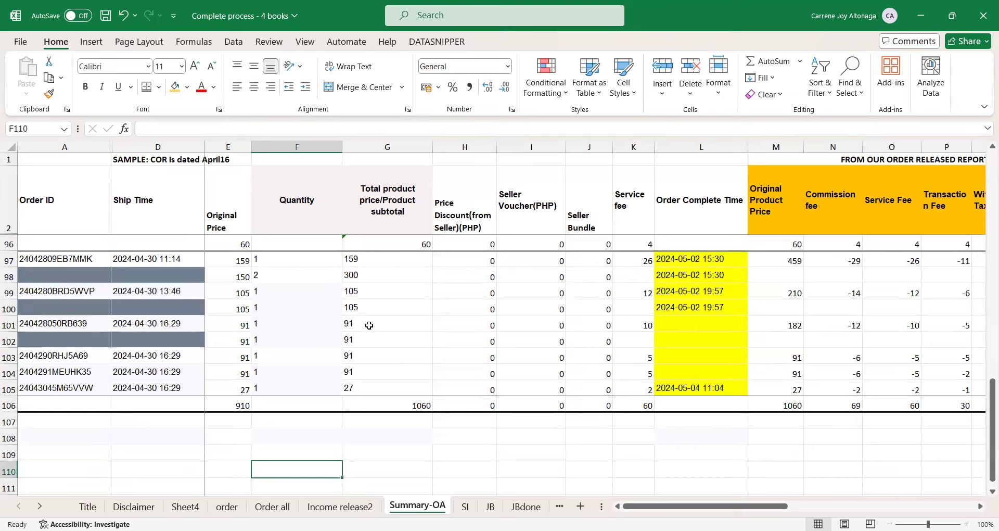
Step: Examine the Order Complete Time column and the columns taken from the order released report, M to R, alongside the April 16 orders
key(Up)
key(Up)
key(Up)
key(Up)
key(Up)
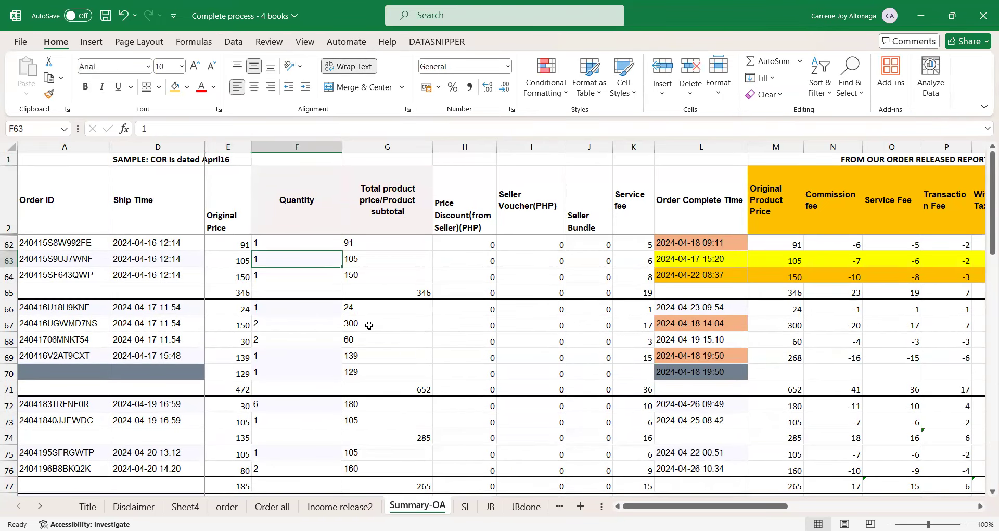
key(Right)
key(Right)
key(Right)
key(Right)
key(Right)
key(Right)
key(Right)
key(Right)
key(Left)
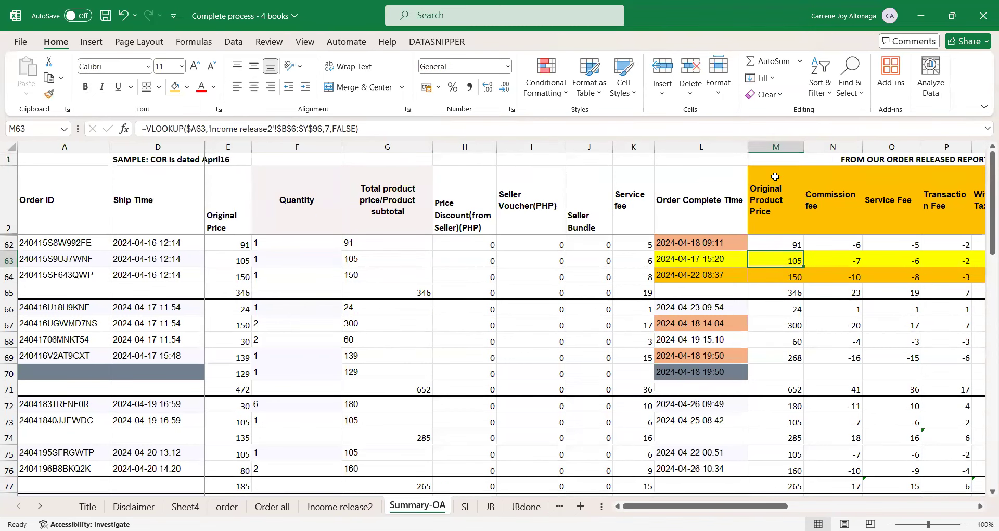
click(688, 145)
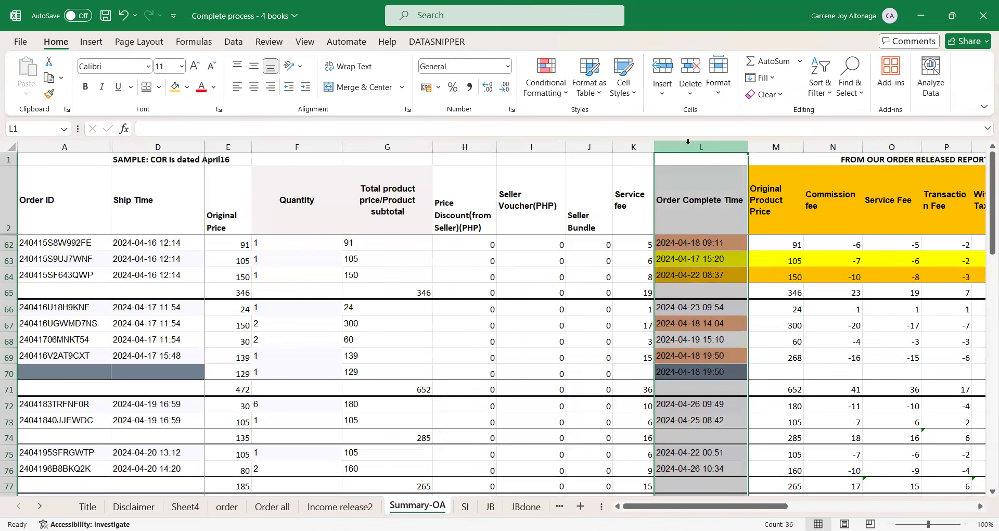
drag(775, 146, 899, 152)
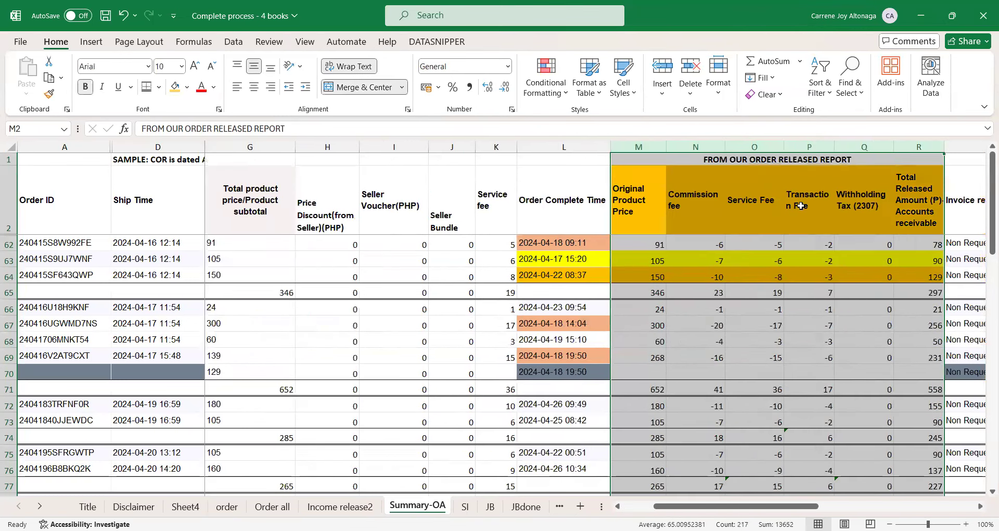
click(809, 199)
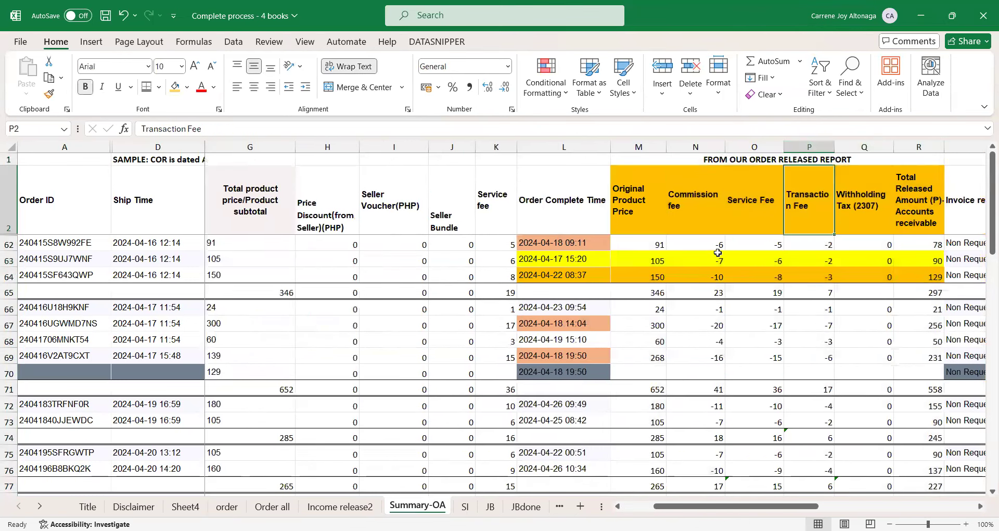
Step: Inspect the lookup value and table array of the VLOOKUP formula in M62, leaving the formula as it is
click(653, 246)
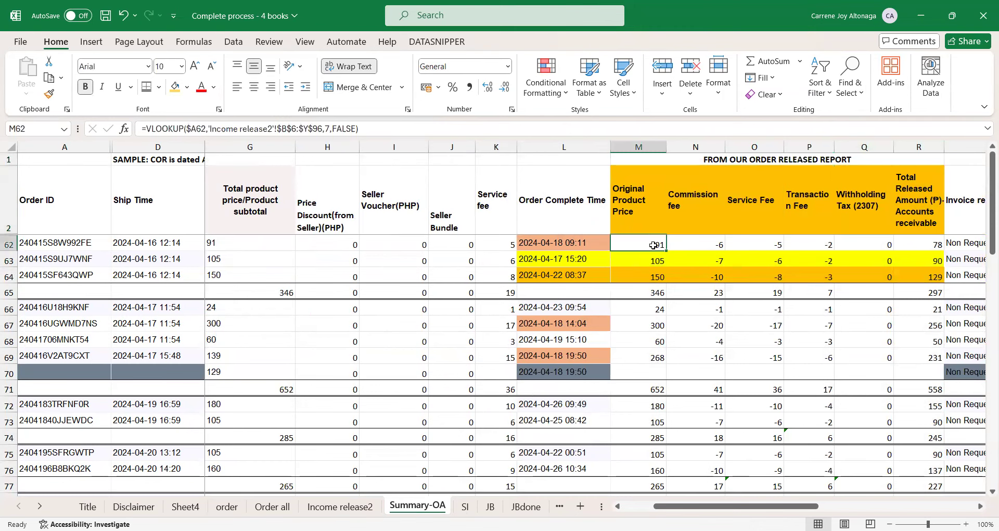
click(173, 128)
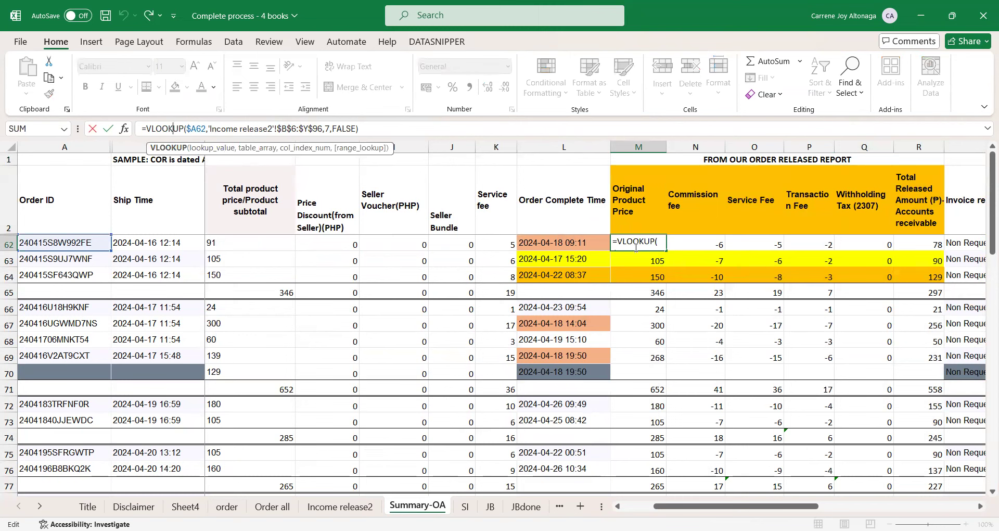
click(288, 129)
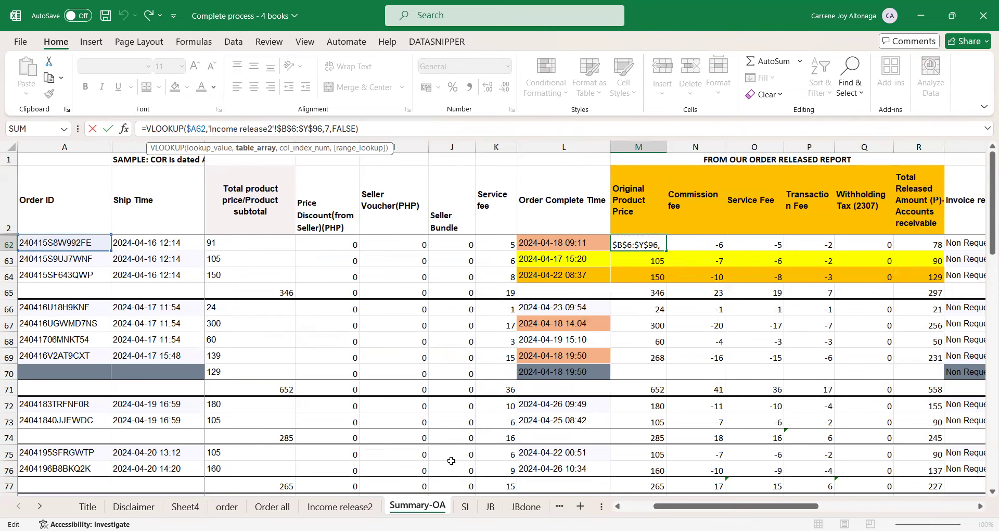
click(463, 508)
key(Escape)
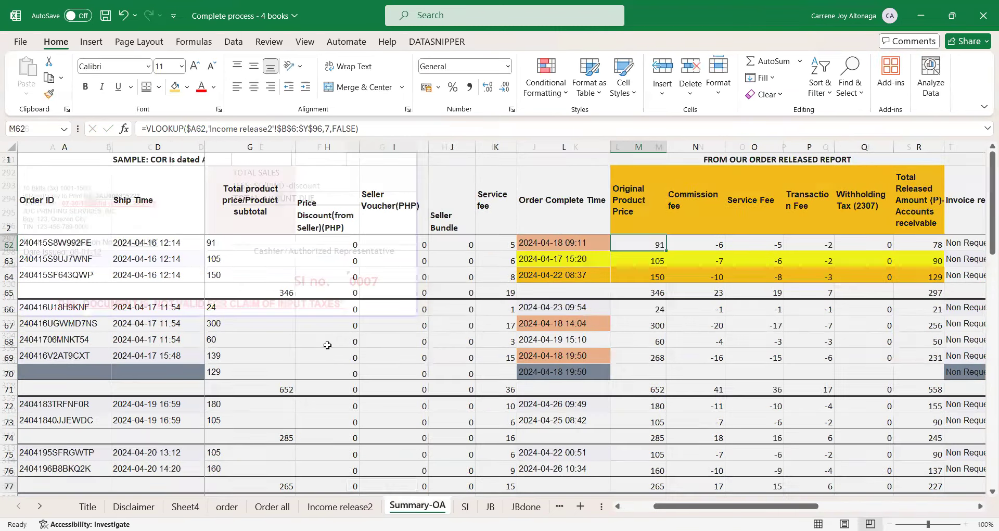
Step: Examine the order IDs and the numbered columns in Income release2 that the lookup refers to
key(ctrl+Page_Up)
drag(140, 241, 138, 272)
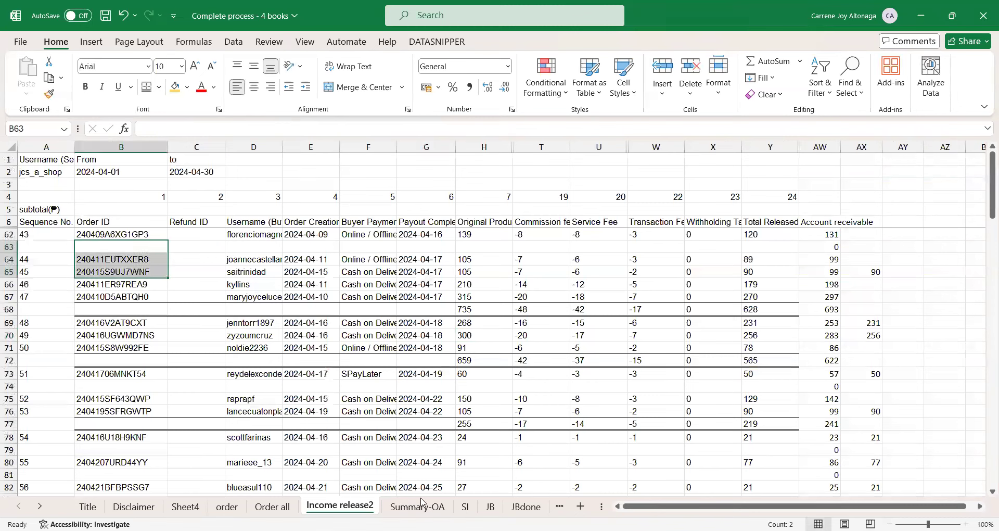
click(134, 194)
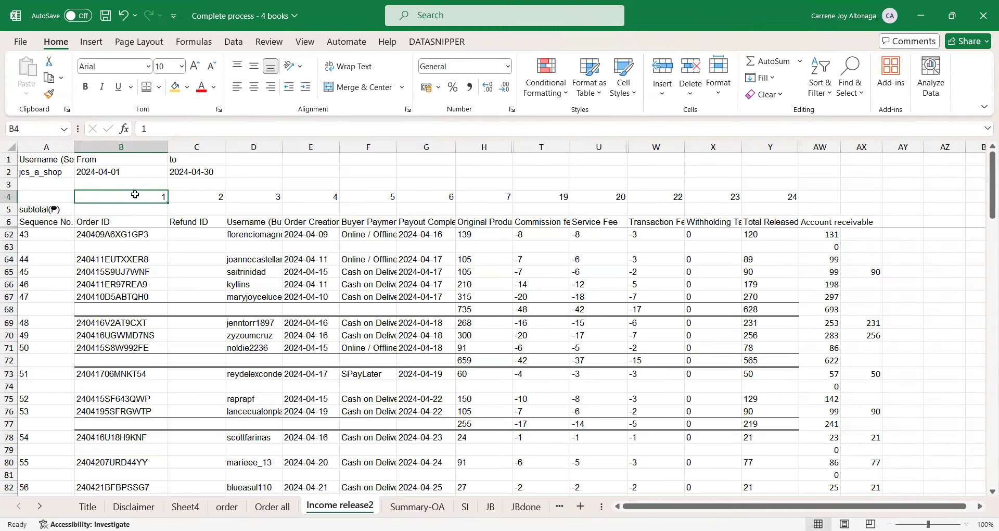
shift+click(769, 462)
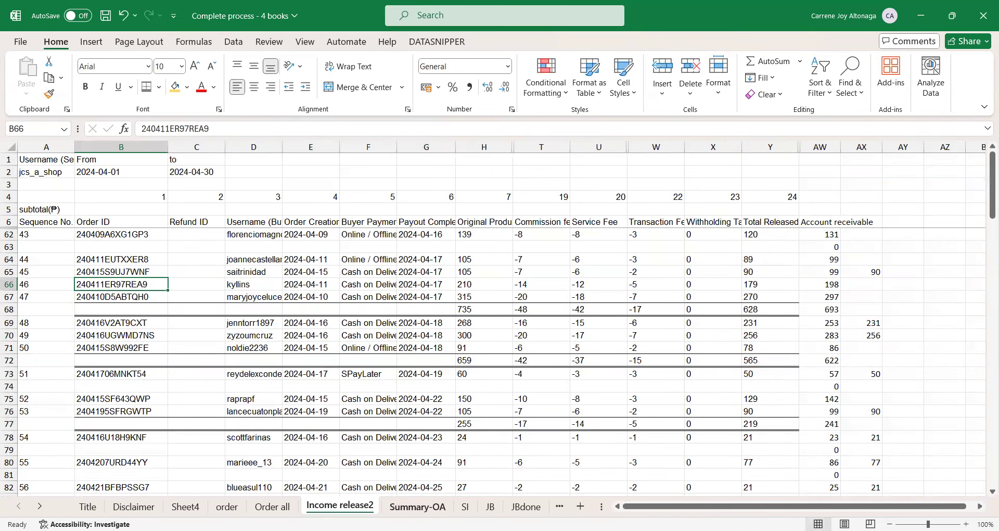
Step: Review the completion times and looked-up original prices of the April 16 orders and the rows below in Summary-OA
click(417, 506)
click(631, 319)
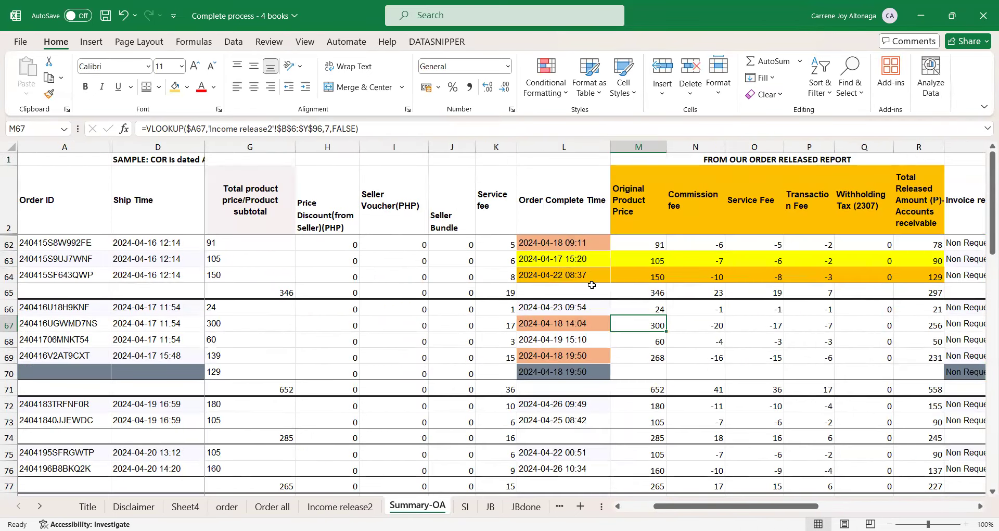
drag(579, 244, 579, 259)
click(653, 260)
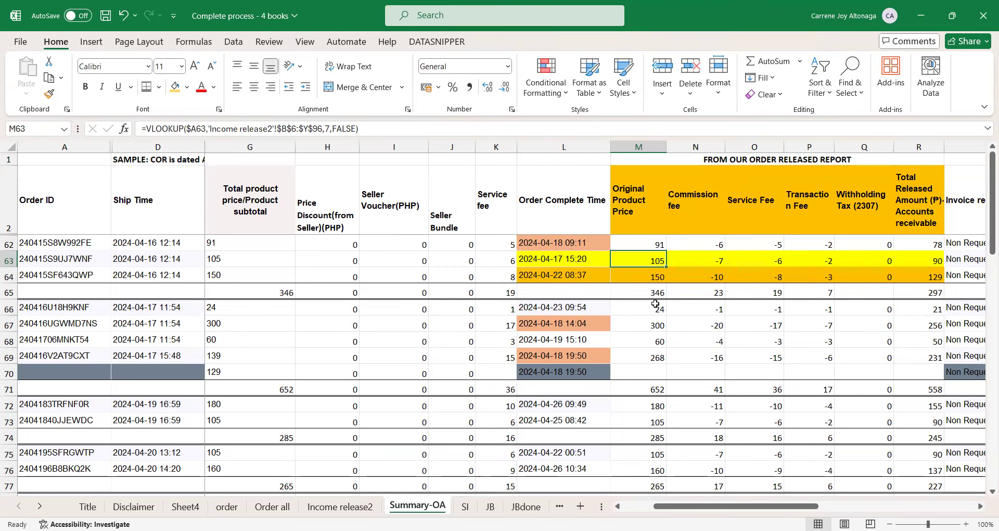
scroll(655, 306, down, 5)
scroll(654, 306, down, 9)
scroll(655, 306, up, 9)
scroll(654, 306, up, 5)
Step: Examine the customer and date fields of the first sales invoice on the SI sheet
click(469, 507)
scroll(354, 403, up, 15)
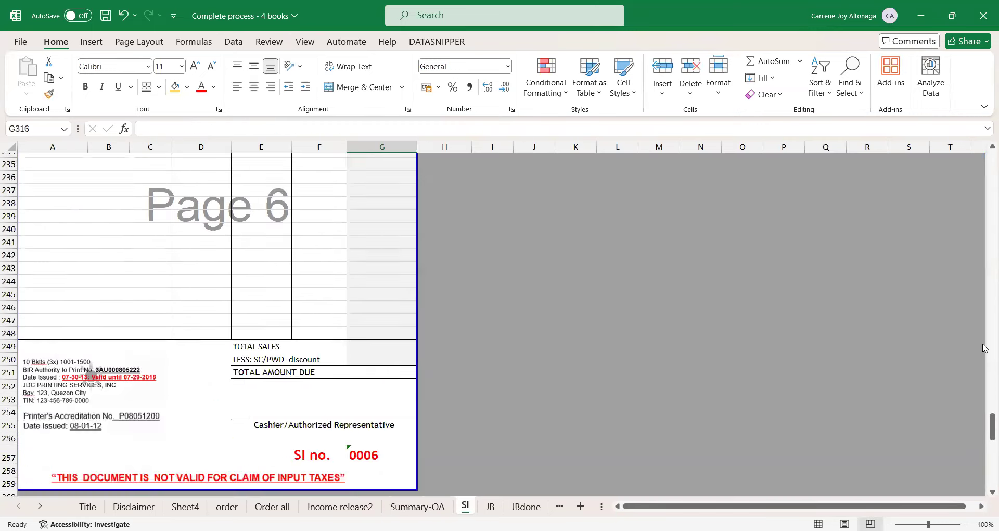
drag(988, 412, 992, 161)
click(154, 284)
click(149, 272)
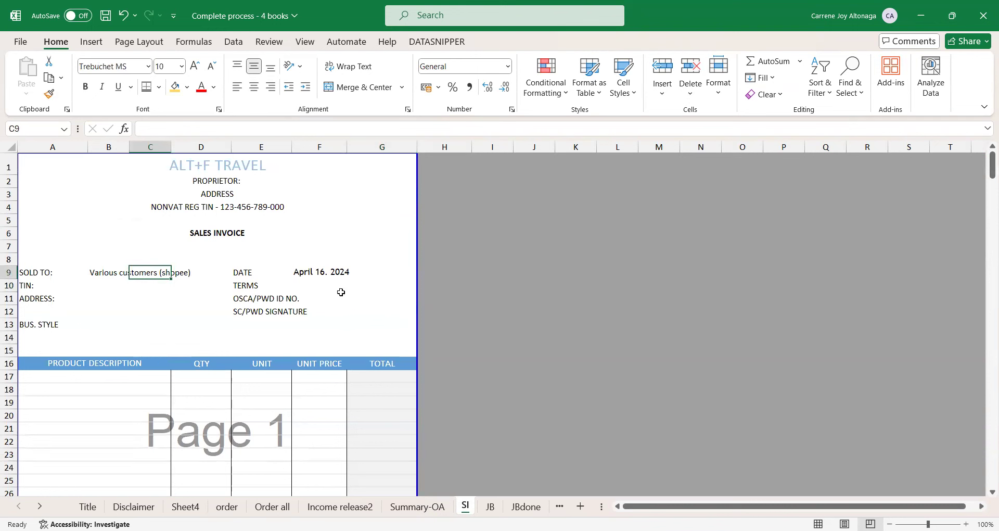
click(343, 273)
Step: Enter "mugs" and "stickers" as the first two product descriptions of the April 16 invoice, in A17 and A18
click(88, 373)
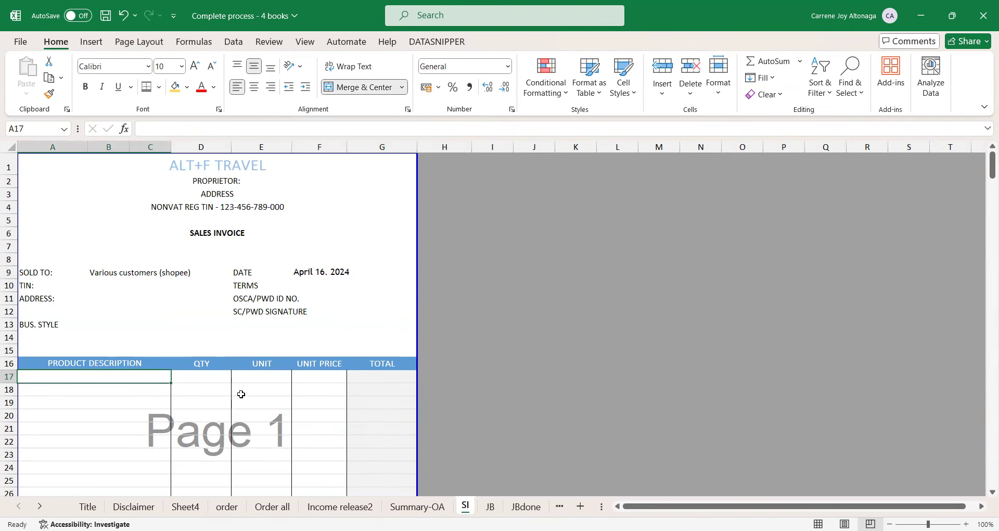
text(mugs)
key(Return)
text(stic)
text(kers)
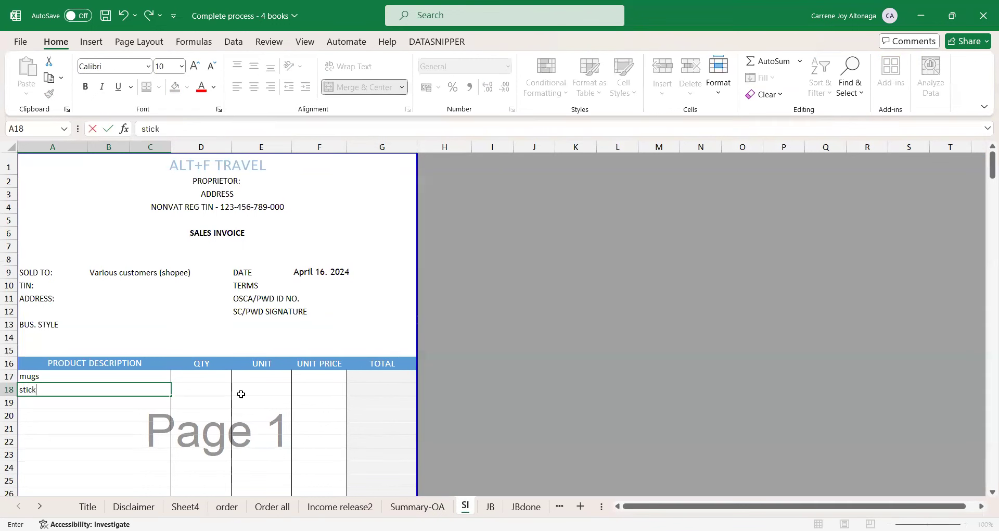
key(Tab)
Step: Enter a quantity of 1 for both the mugs and the stickers line of the invoice
click(242, 396)
key(Up)
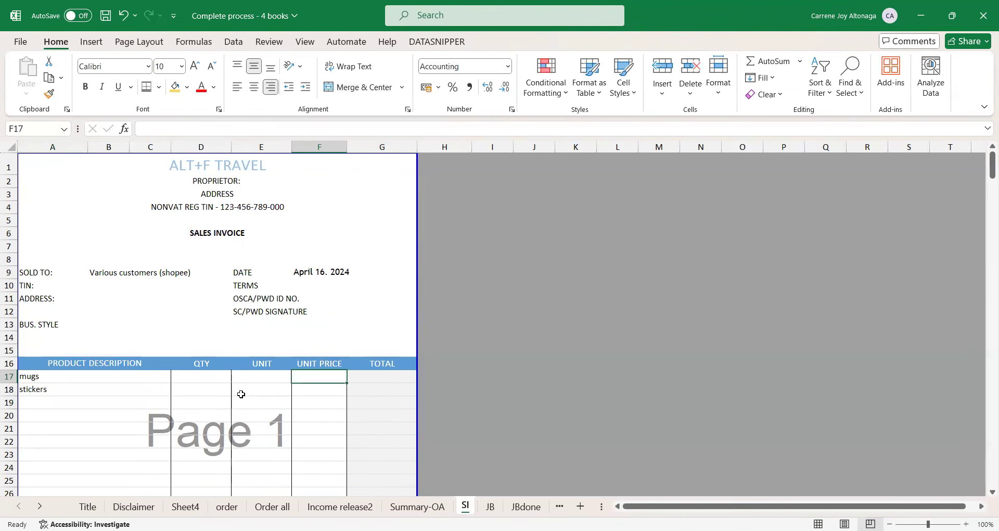
text(1)
key(Escape)
key(Left)
text(1)
key(Return)
text(1)
key(Return)
Step: Enter "pcs" as the unit for the mugs and set their quantity to 2
click(241, 394)
key(Up)
text(pcs)
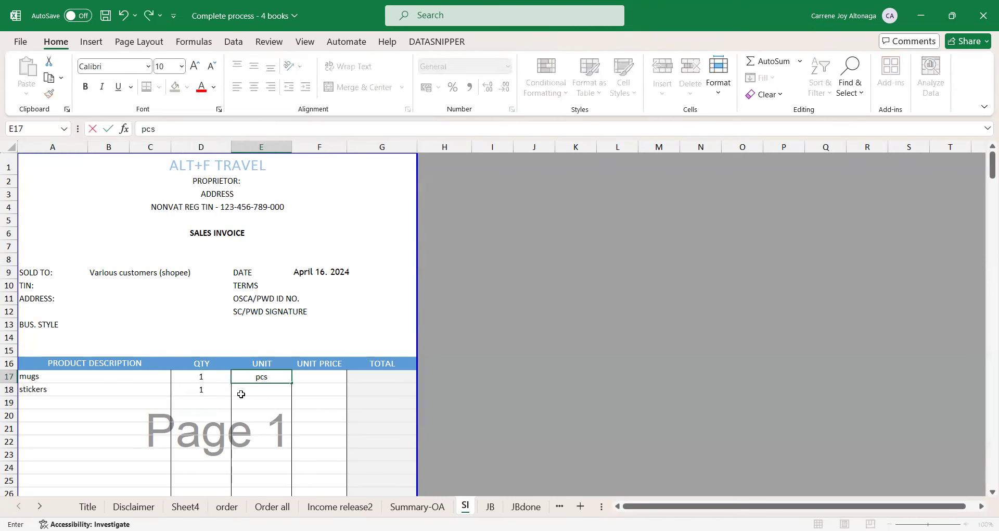
key(Return)
key(Left)
key(Up)
text(2)
key(Return)
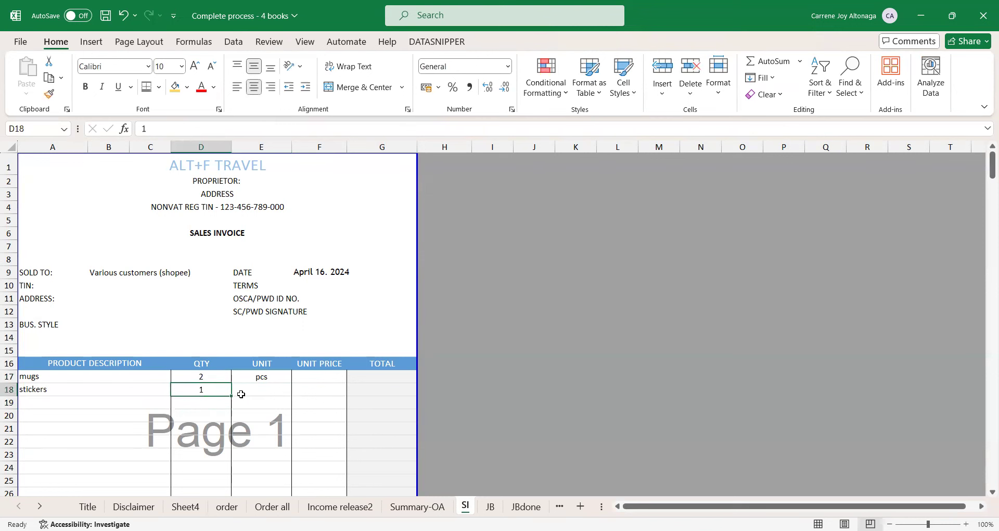
Step: Enter the price range "91-150" as the unit price of the mugs in F17
key(Up)
key(Right)
key(Right)
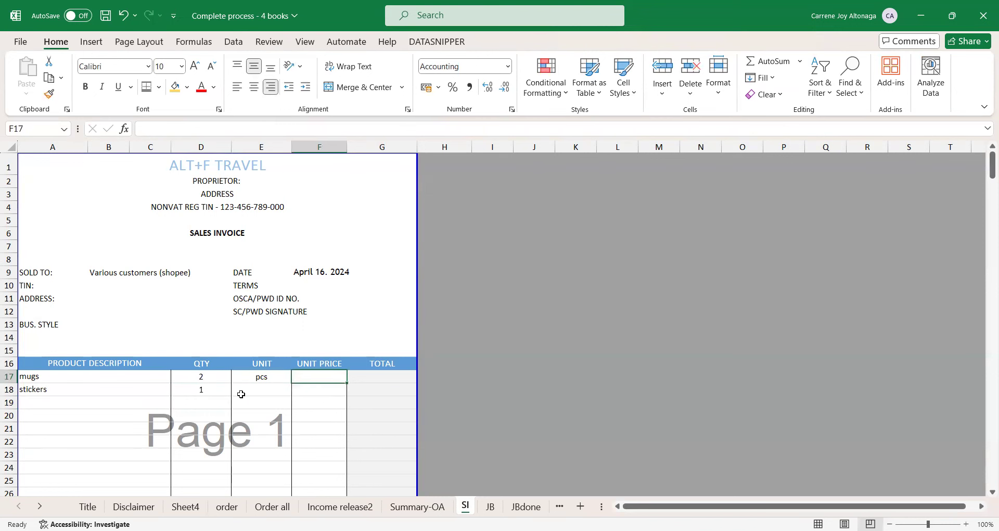
text(91-10)
key(BackSpace)
text(50)
key(Return)
Step: Add a bottom border to cells E19:G19 to separate the product lines from the subtotal
key(Right)
key(Down)
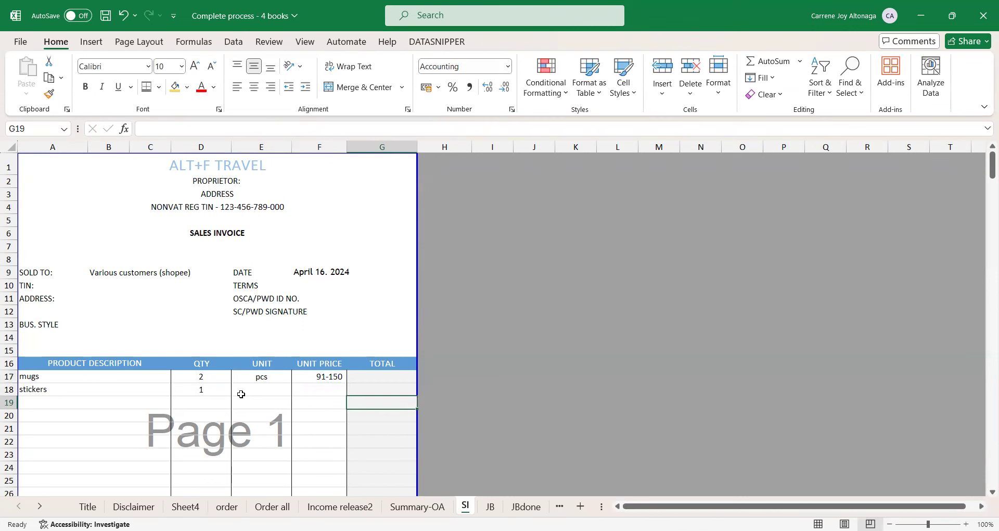
key(shift+Left)
key(shift+Left)
key(alt)
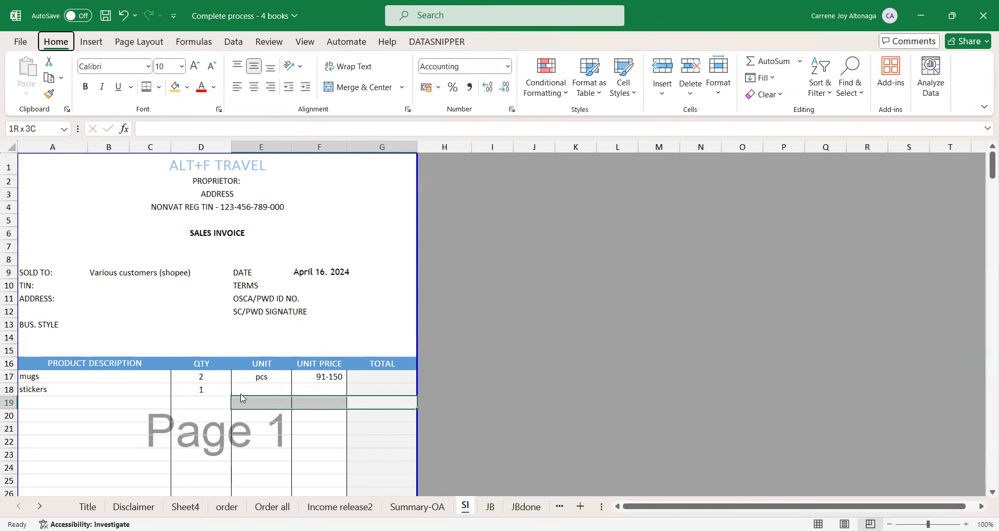
key(Escape)
key(Down)
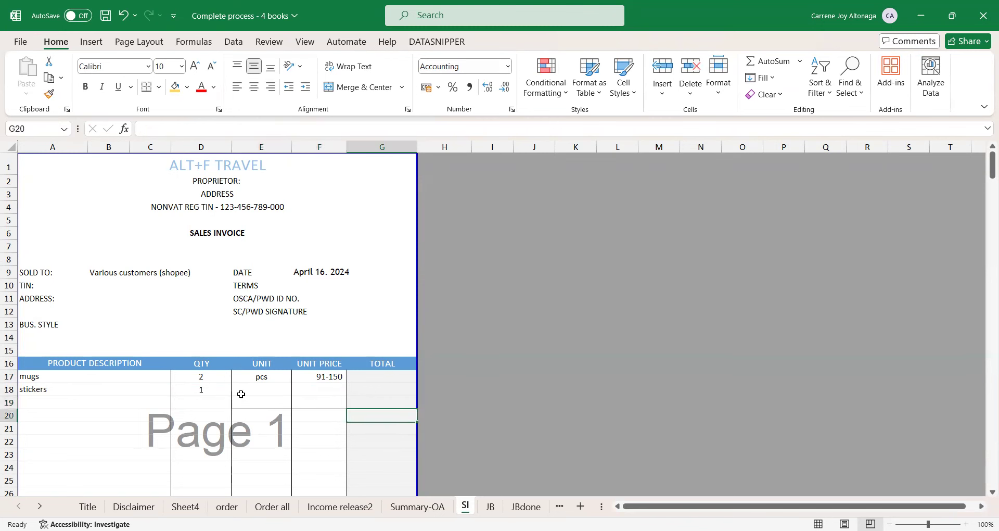
Step: Link the invoice subtotal in G20 to the April 16 product subtotal in G65 of Summary-OA
text(=)
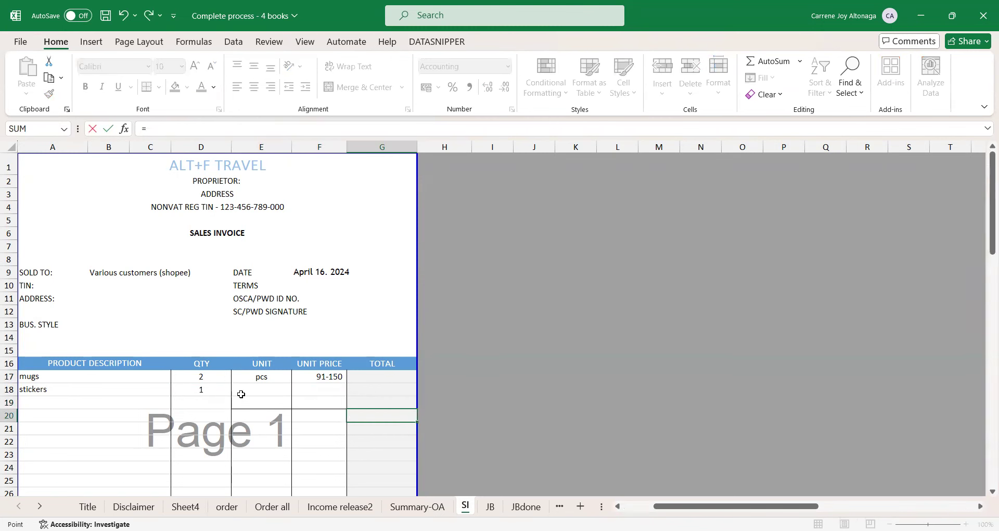
key(ctrl+Page_Up)
key(ctrl+Page_Up)
key(ctrl+Page_Up)
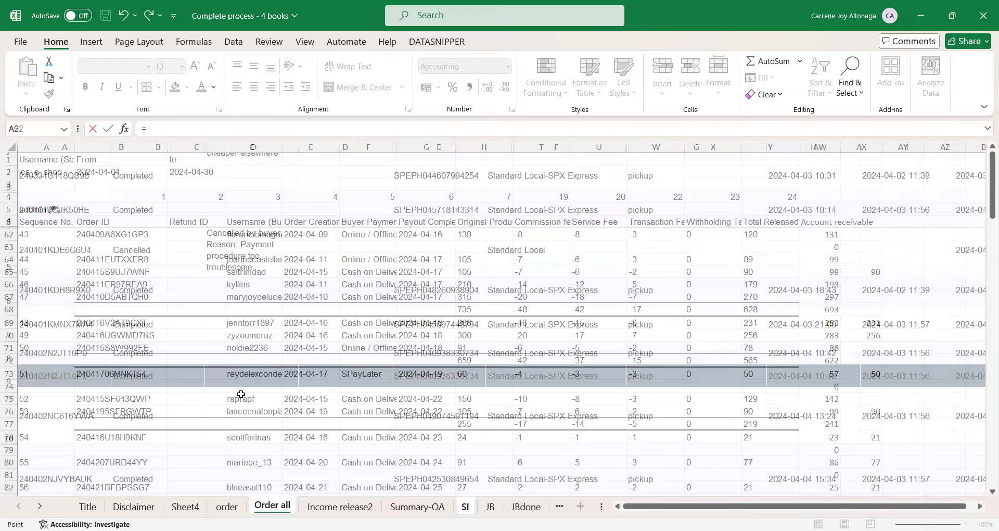
key(ctrl+Page_Down)
key(ctrl+Page_Down)
key(Up)
key(Right)
key(Right)
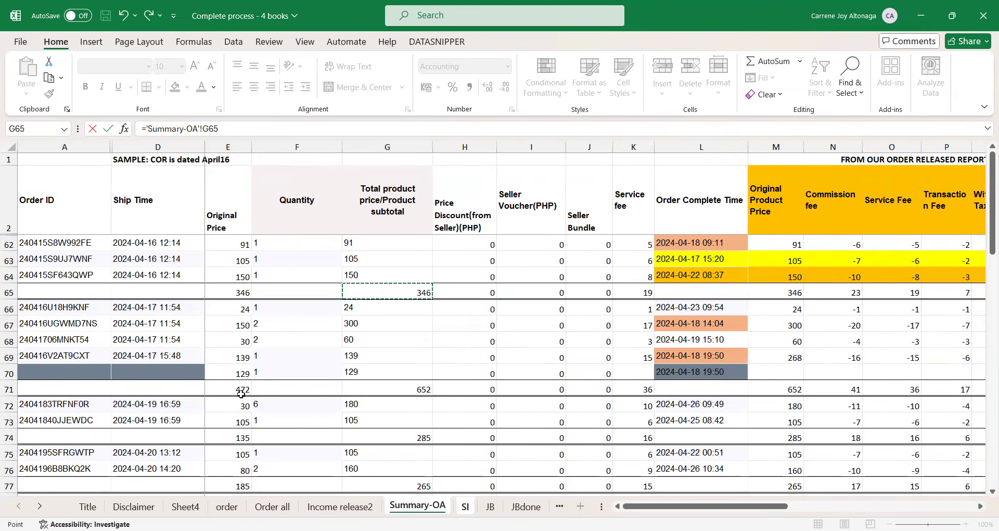
key(Return)
Step: Change the TOTAL SALES formula in G32 to =G20
key(Down)
key(Down)
key(Down)
key(Down)
key(Down)
key(Down)
key(Down)
key(Down)
key(Down)
key(Down)
key(Down)
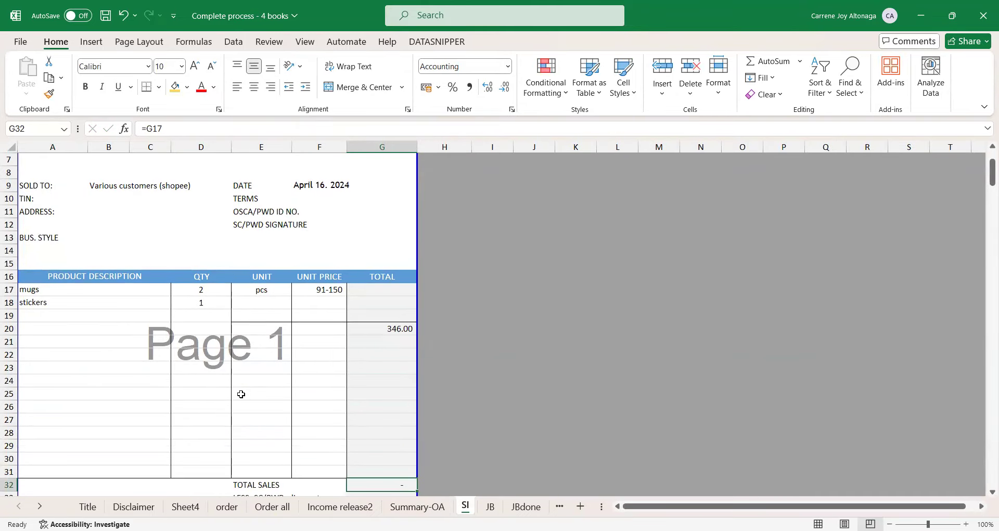
key(F2)
key(BackSpace)
key(BackSpace)
key(BackSpace)
text(G20)
key(Return)
Step: Enter the label "Seller discounts" in F21, just under the invoice subtotal
key(Up)
key(Up)
key(Up)
key(Up)
key(Up)
key(Up)
key(Up)
key(Up)
key(Up)
key(Up)
key(Up)
key(Up)
key(Up)
key(Up)
key(Up)
key(Left)
key(Left)
key(Down)
key(Down)
key(Down)
key(Right)
text(Selle)
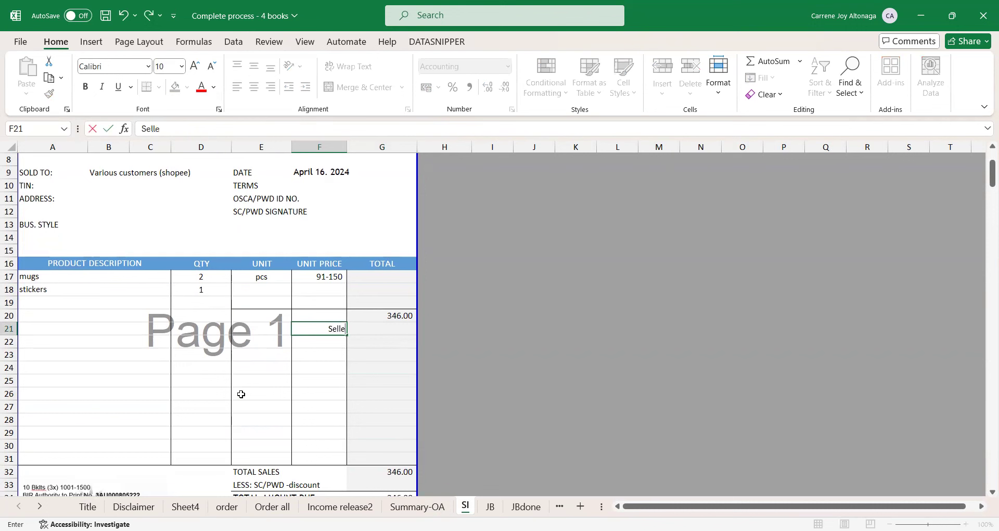
text(r discounts)
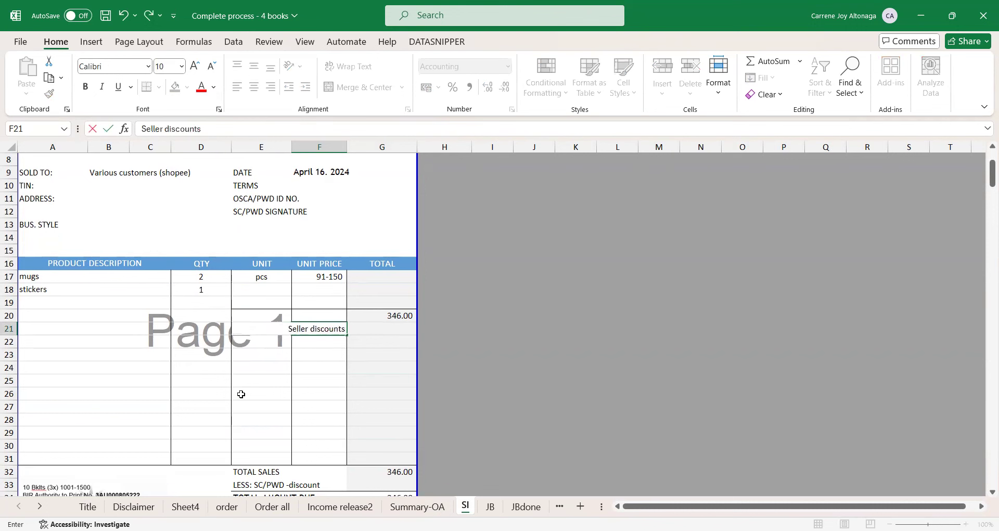
key(Return)
Step: Enter -20 as the sample seller discount amount in G21
key(Up)
key(Right)
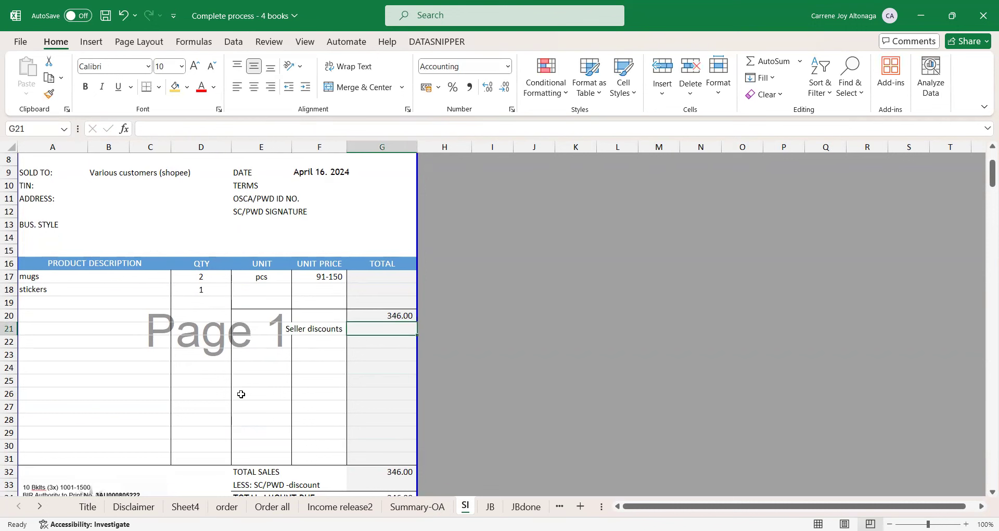
text(-20)
key(Return)
key(Up)
Step: Examine the Seller Voucher and Price Discount (from Seller) columns in Summary-OA as sources for the seller discounts
key(ctrl+Page_Up)
key(Up)
key(Left)
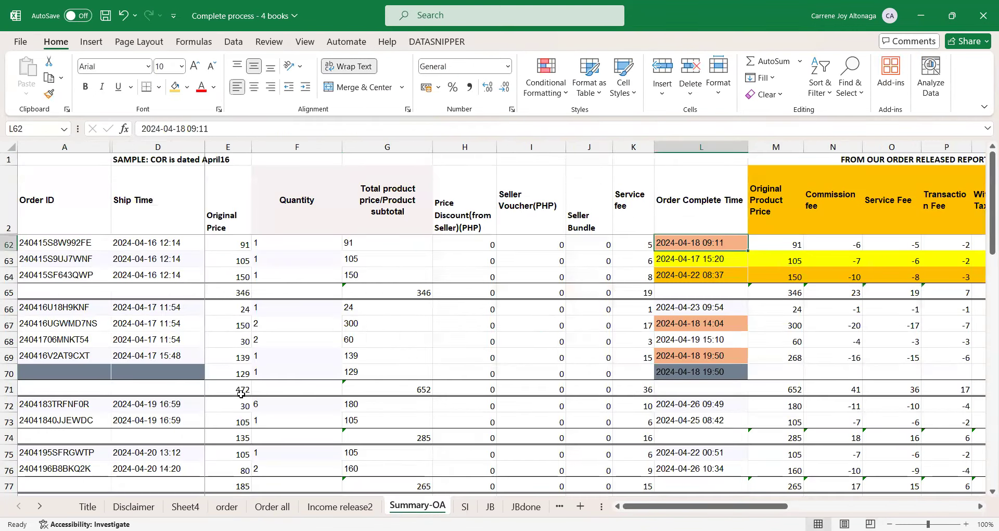
click(518, 210)
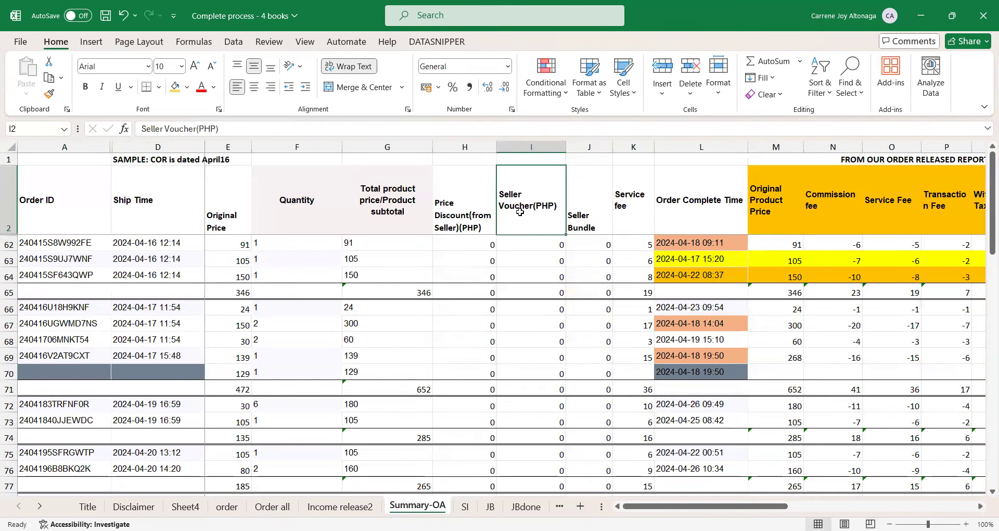
click(470, 218)
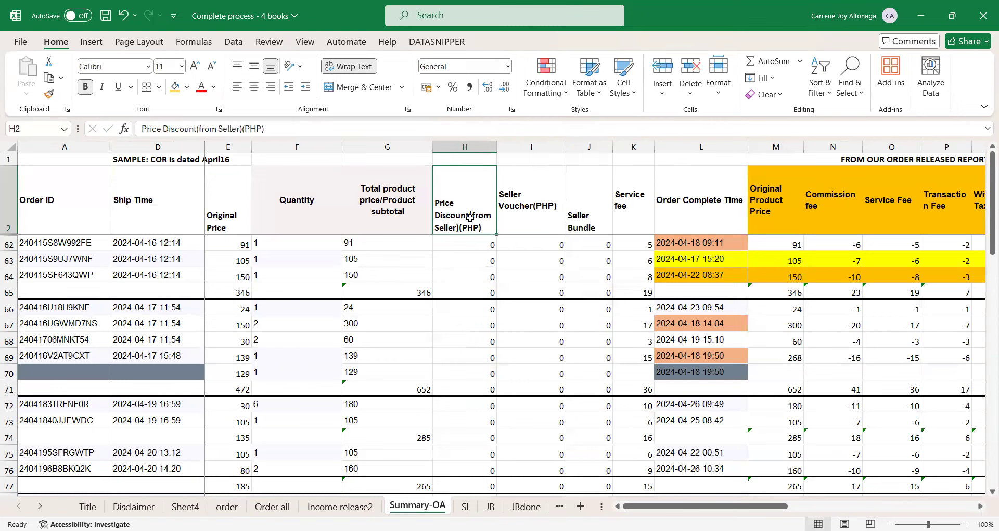
Step: Check the Seller Bundle and Seller Voucher columns in Summary-OA, and compare them with the seller discount and TOTAL SALES formula on the SI invoice
click(574, 214)
click(558, 271)
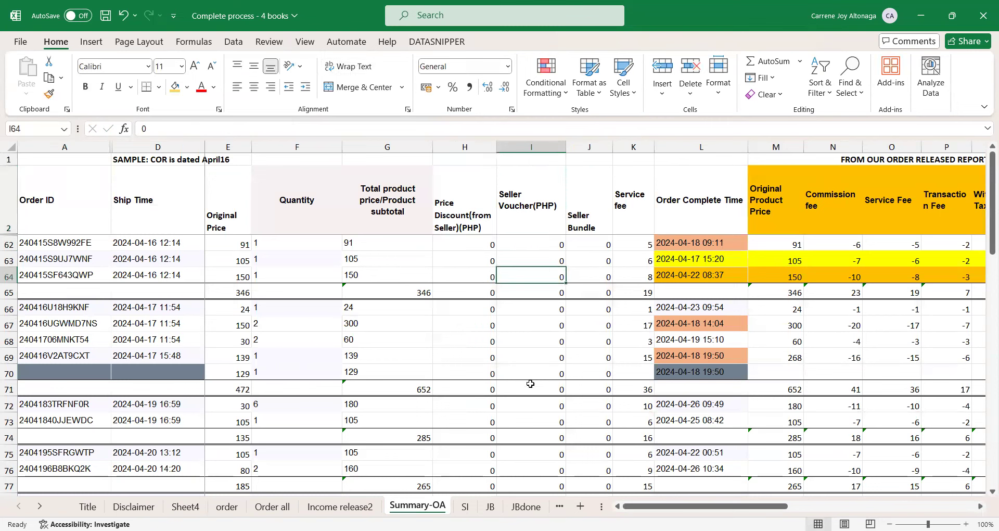
click(470, 504)
click(395, 390)
click(352, 329)
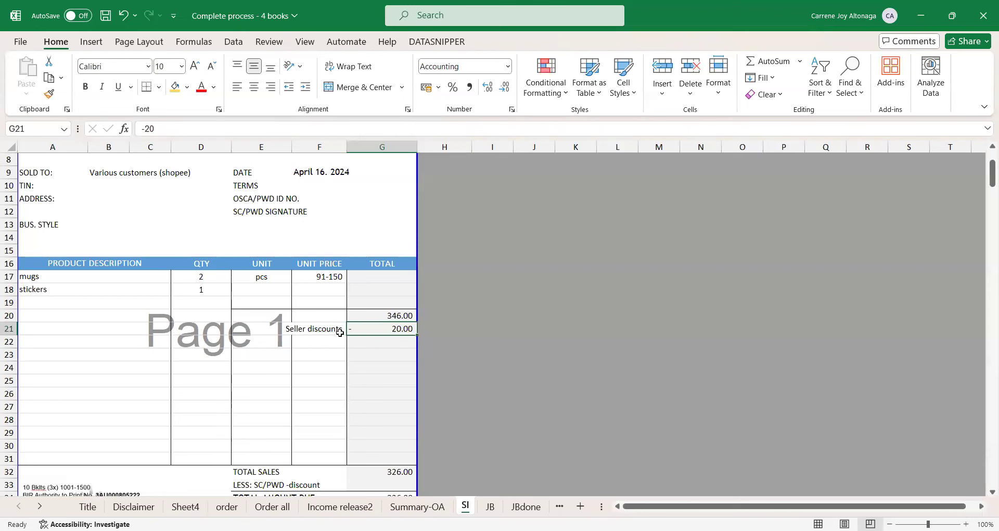
click(381, 385)
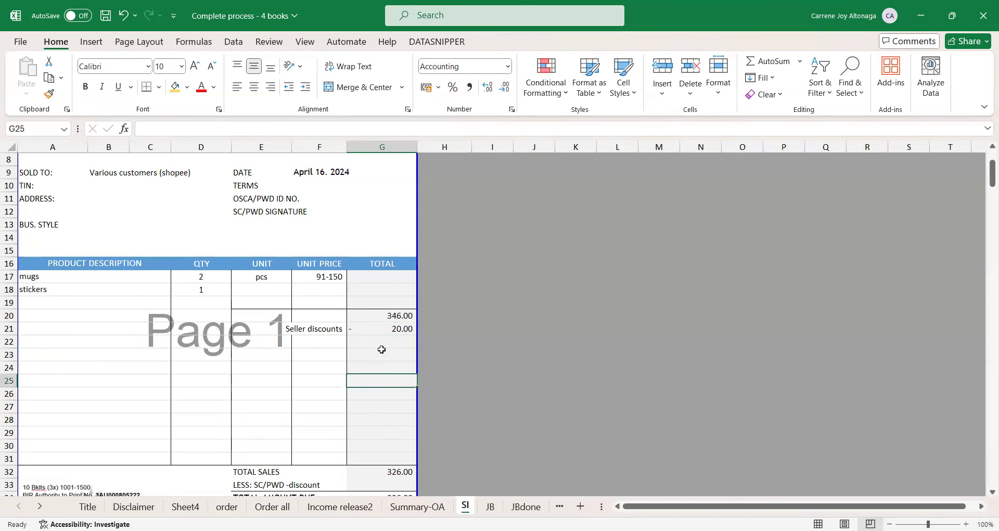
scroll(392, 443, down, 3)
click(390, 434)
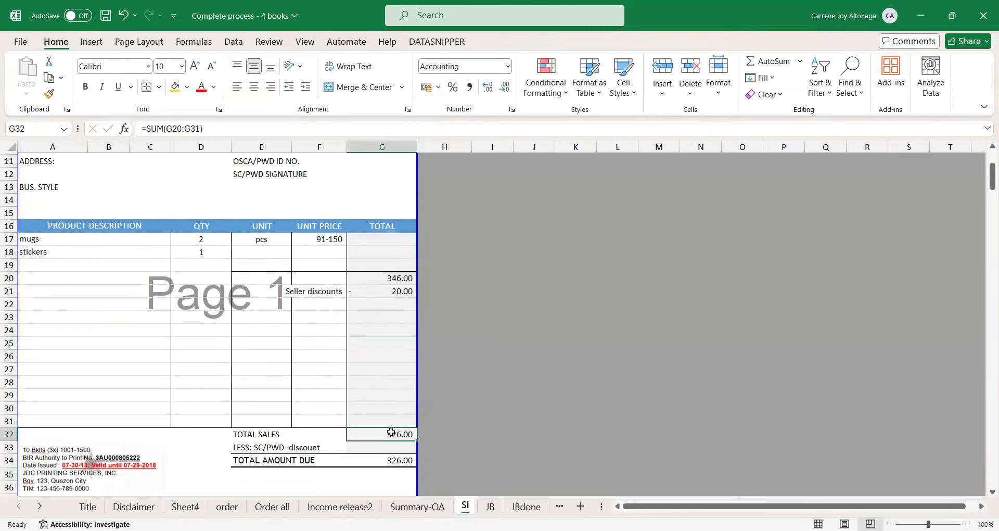
Step: Clear the sample seller discount amount from G21 on the SI invoice
drag(397, 296, 317, 293)
drag(424, 303, 437, 317)
click(398, 304)
key(Up)
key(Delete)
key(Down)
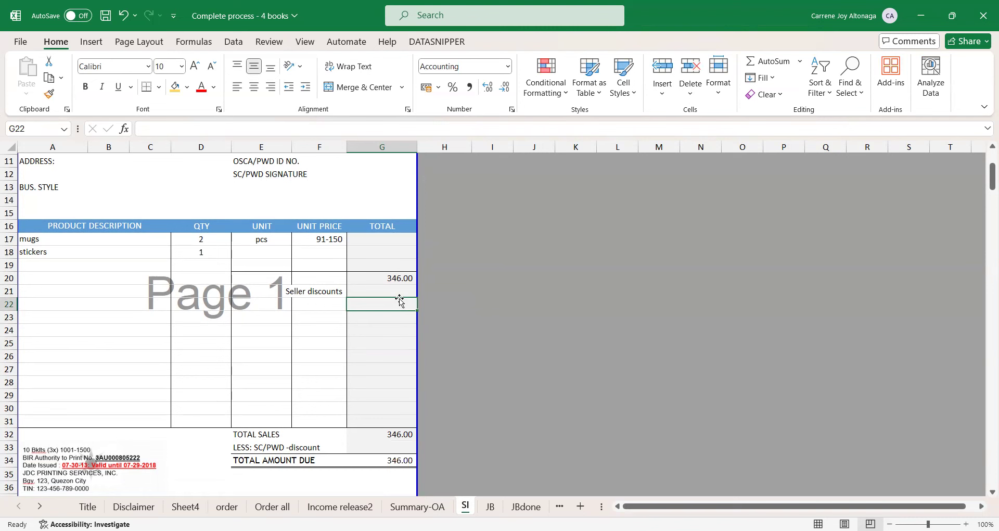
Step: Review the invoice from its product lines through the totals and signature area to the SI number
key(Up)
key(Up)
key(Up)
key(Up)
key(Up)
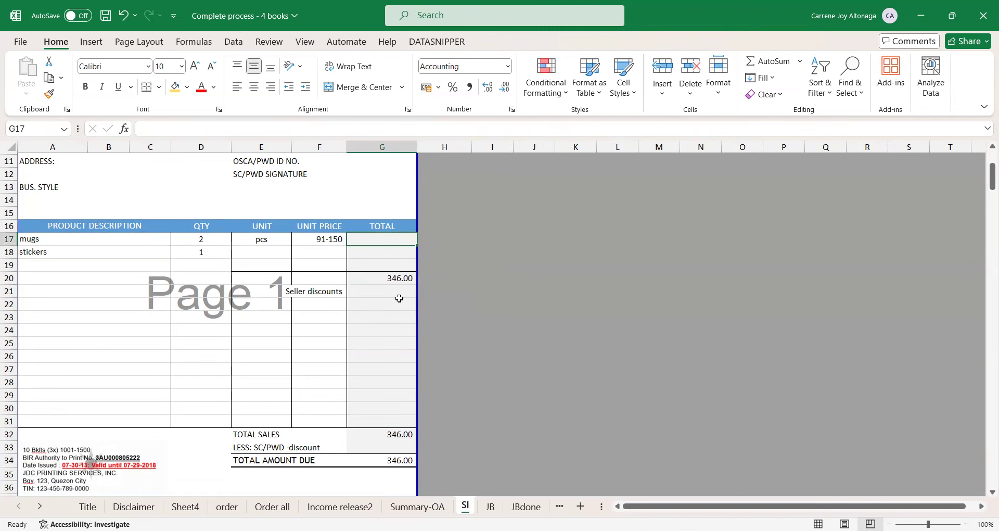
key(Left)
key(Left)
key(Down)
key(Down)
key(Down)
key(Down)
key(Down)
key(Down)
key(Down)
key(Down)
key(Down)
key(Down)
key(Down)
key(Down)
key(Down)
key(Down)
key(Down)
key(Down)
key(Down)
key(Down)
key(Down)
key(Down)
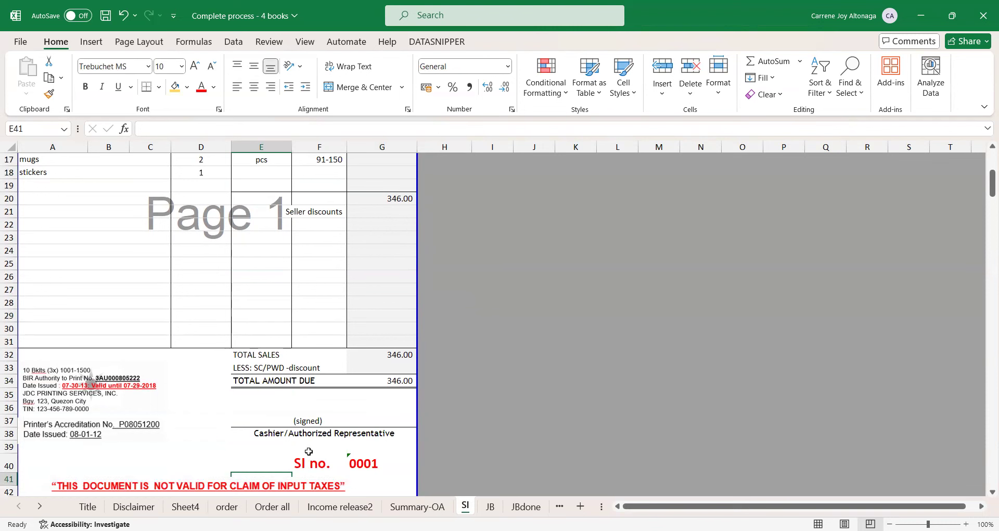
Step: Examine the invoice's printer accreditation details and input-tax disclaimer, and review its header, date and line items
scroll(278, 452, down, 1)
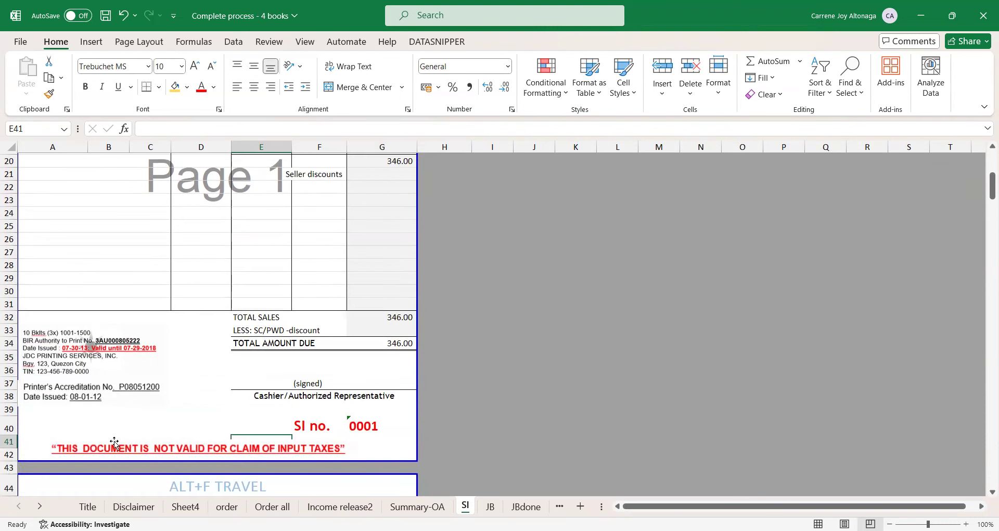
click(114, 443)
click(130, 388)
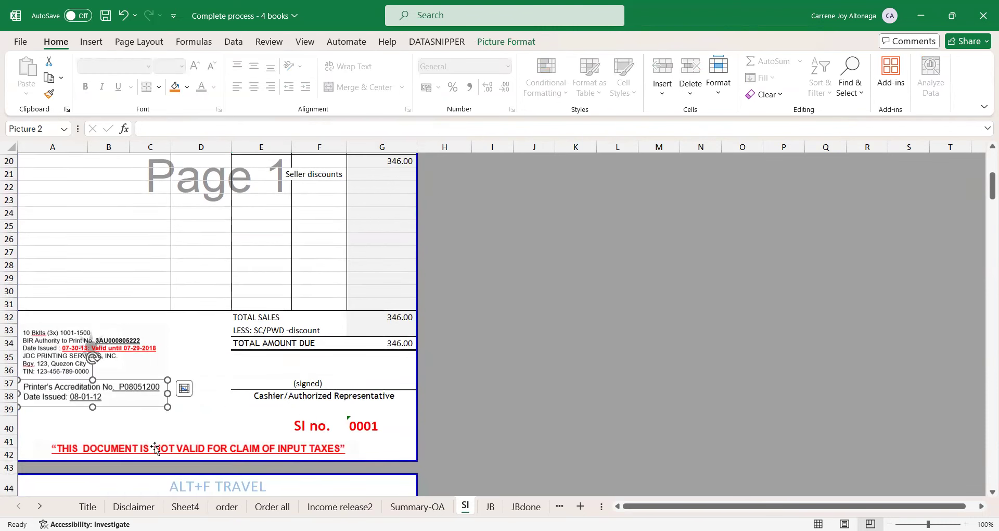
scroll(260, 425, up, 6)
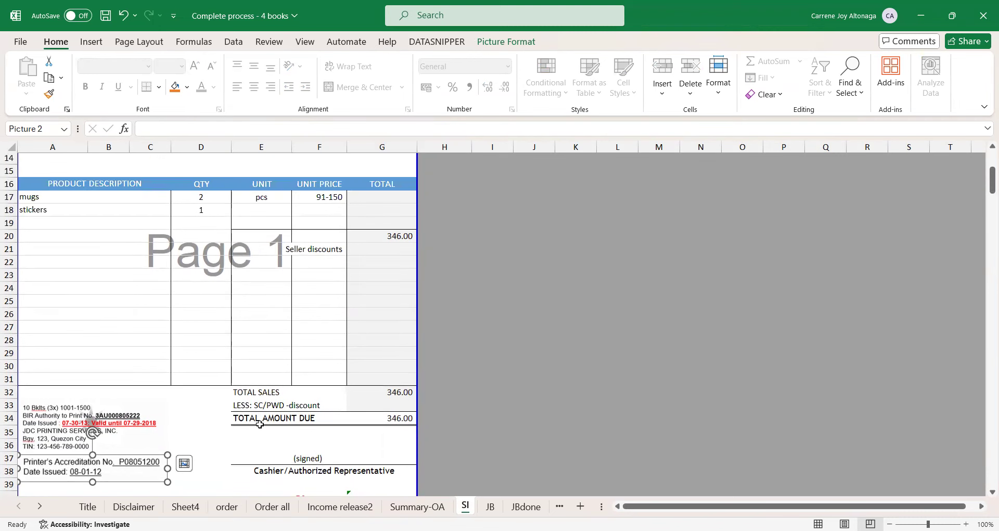
scroll(289, 374, down, 1)
click(307, 339)
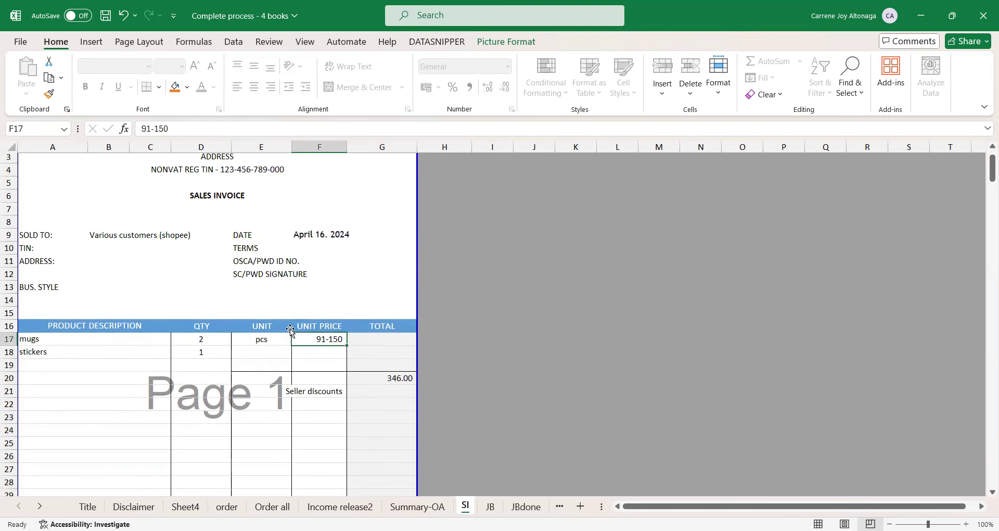
scroll(472, 460, up, 1)
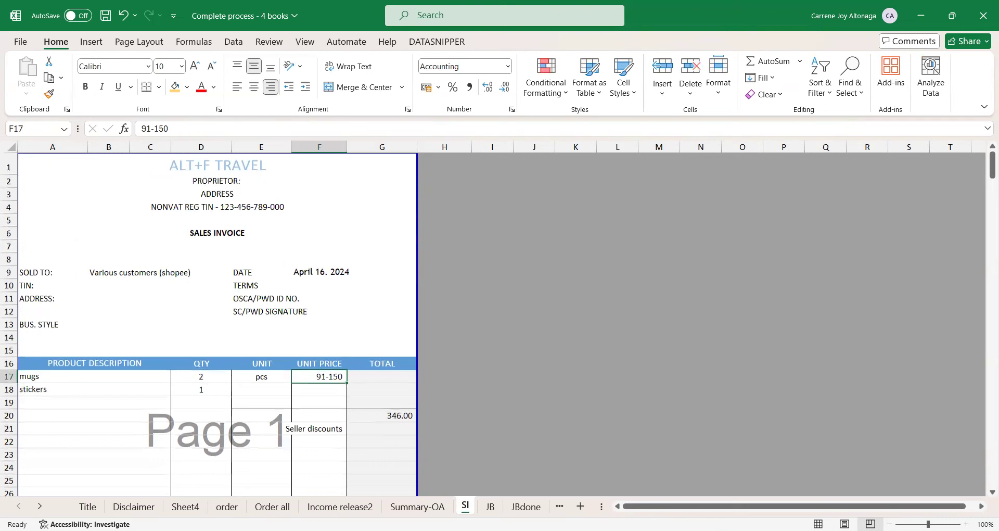
click(390, 395)
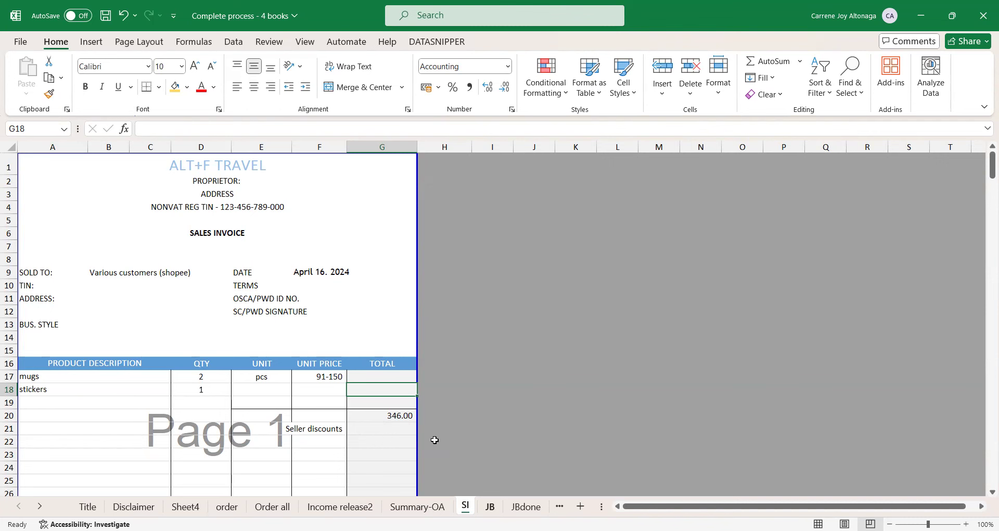
Step: Start the journal book on the JB sheet by entering 1 as the first entry number in A3
key(ctrl+Page_Down)
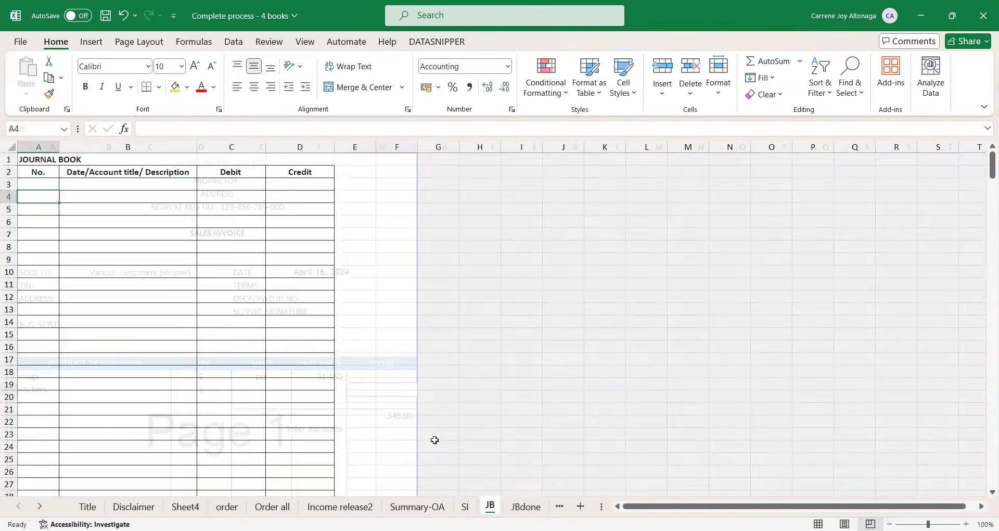
click(284, 383)
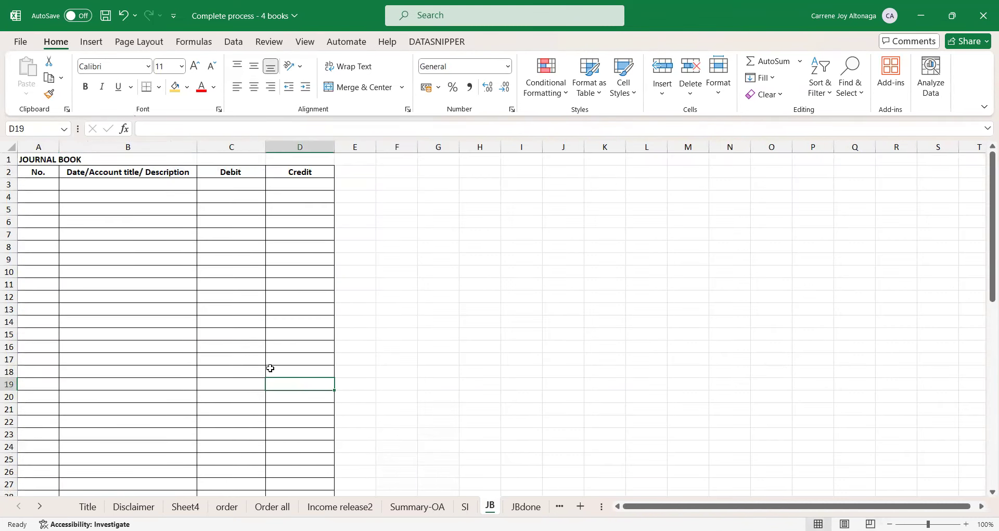
click(38, 182)
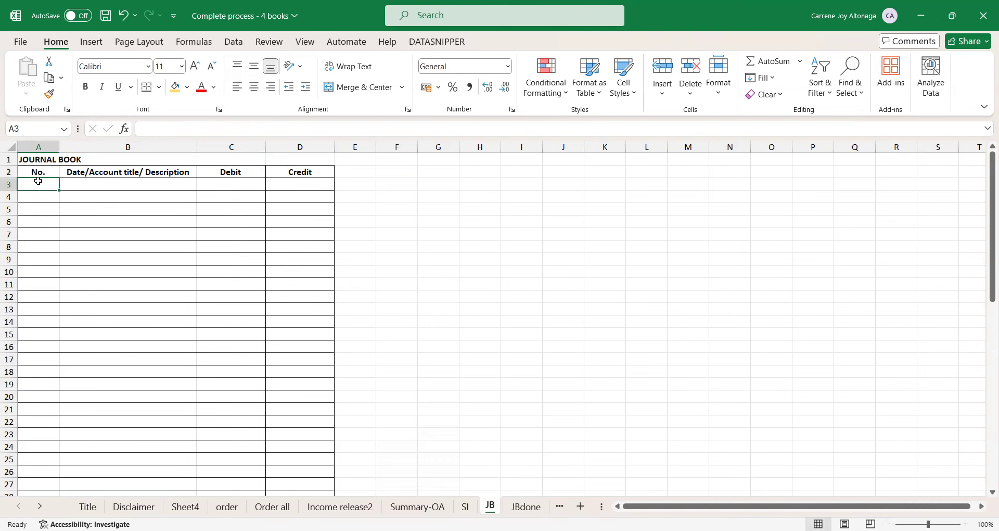
text(1)
key(Return)
key(Up)
key(Right)
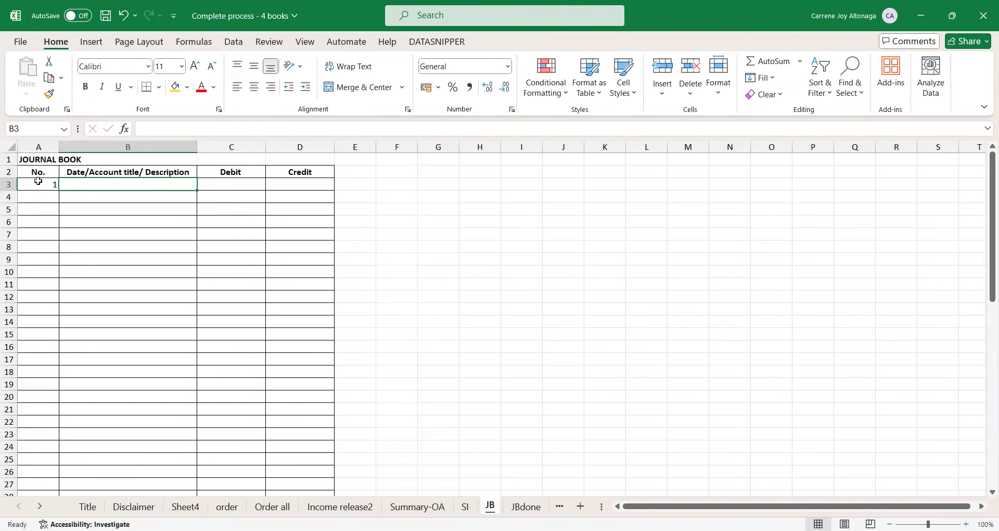
Step: Enter the date April 16, 2024 in B3 for journal entry 1
text(Dat)
key(BackSpace)
key(BackSpace)
key(BackSpace)
key(BackSpace)
text(April 16, 2024)
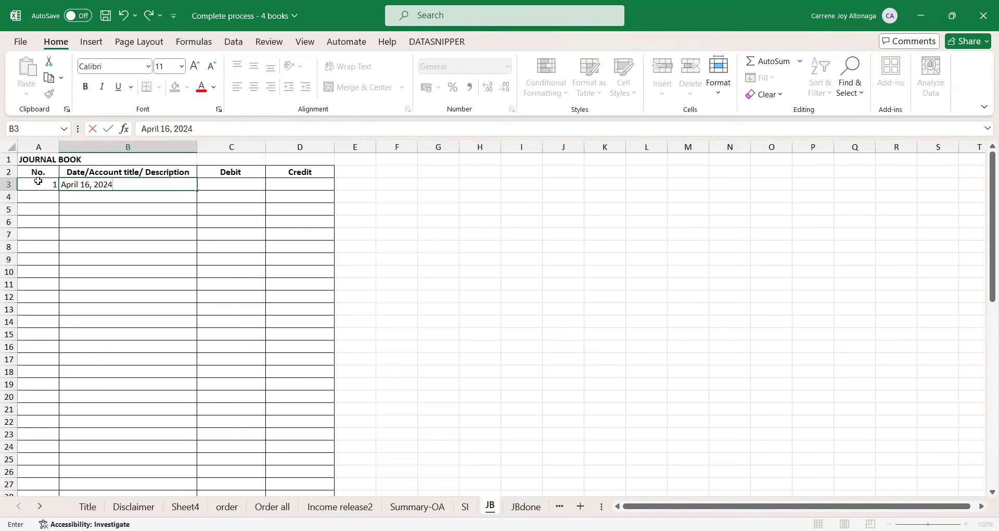
key(Return)
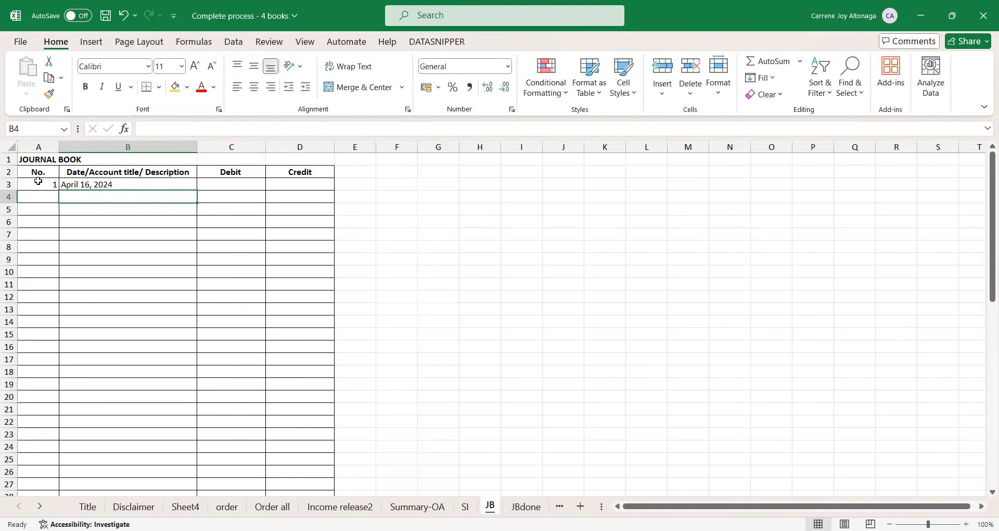
Step: Enter the account title "Sales" in B4 and link its credit in D4 to the invoice subtotal with =SI!G20
text(Sales)
key(Tab)
key(Tab)
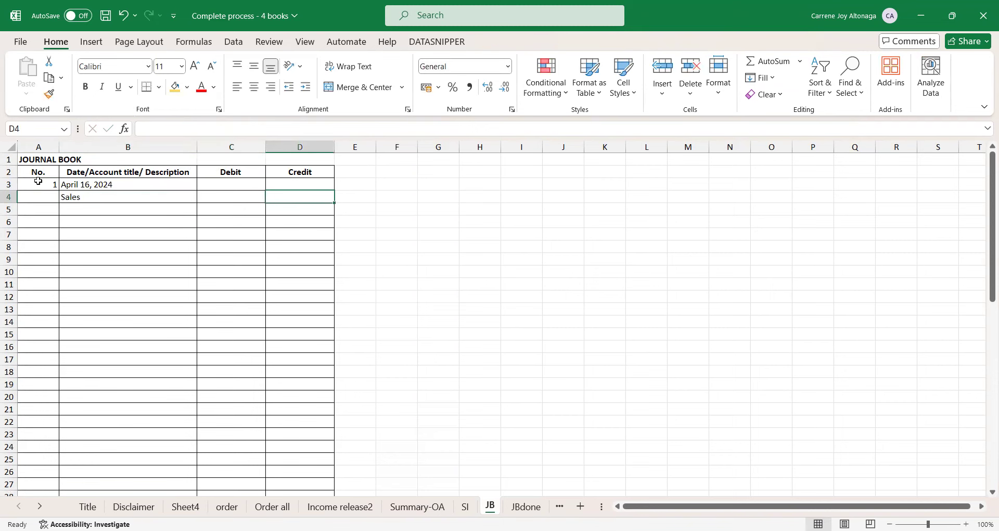
text(=)
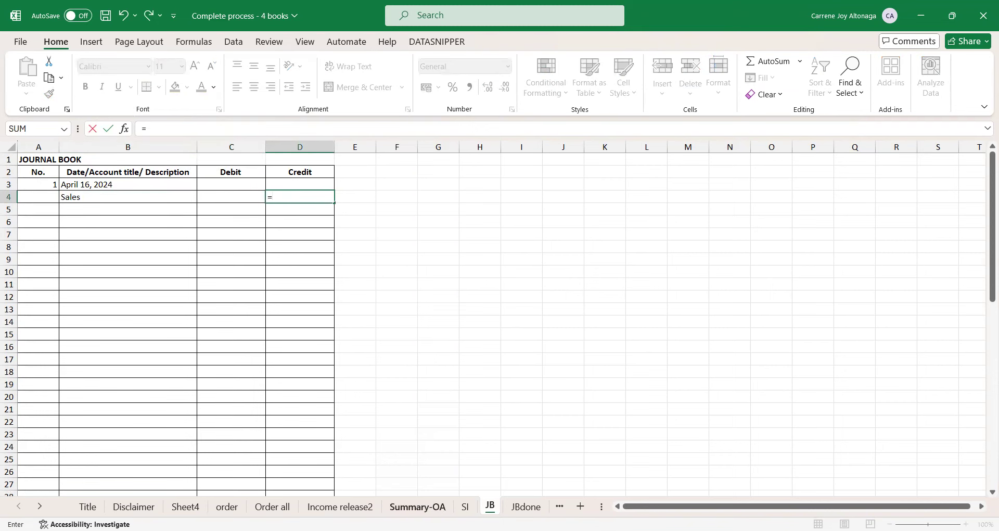
click(417, 506)
click(465, 506)
scroll(397, 370, down, 2)
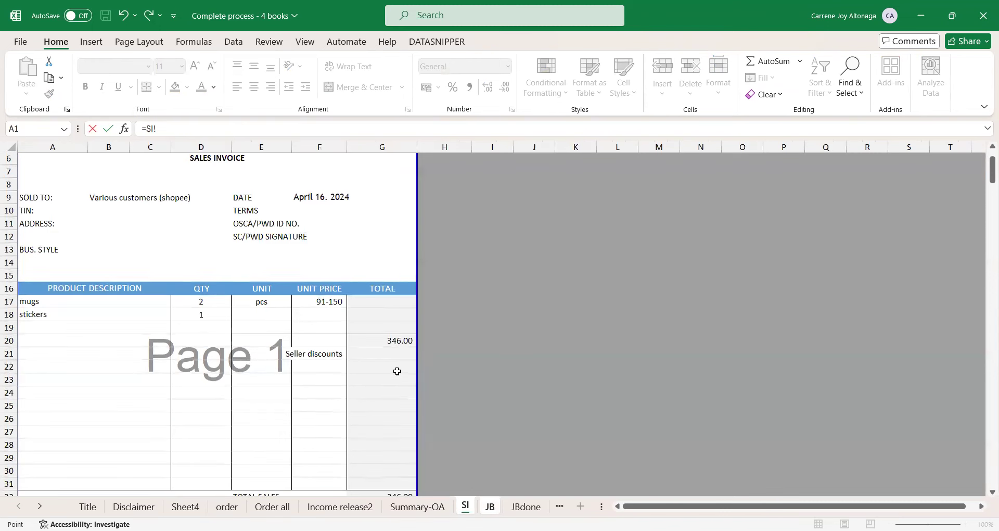
click(397, 340)
key(Return)
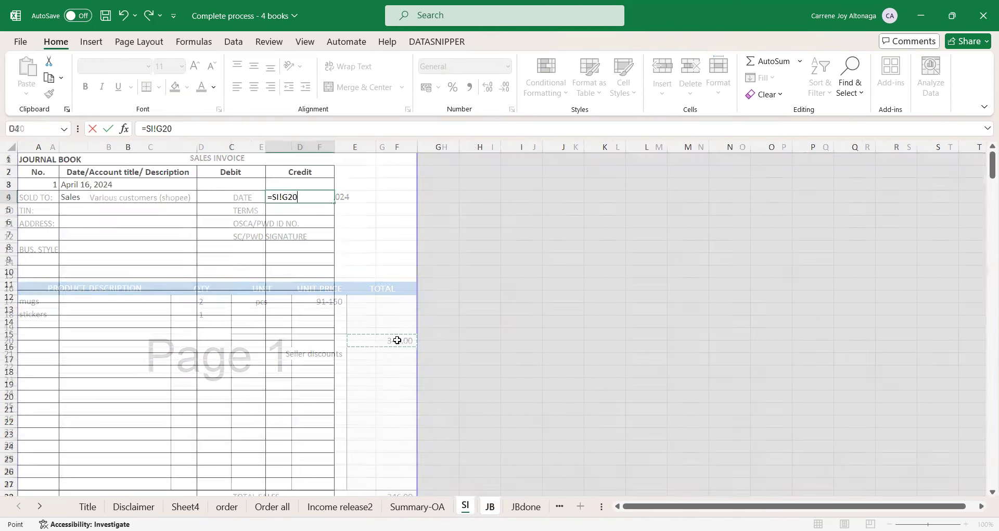
Step: Add the note "Sales = Product subtotal/total merchandise price" in F4 beside the Sales line
key(Right)
key(Right)
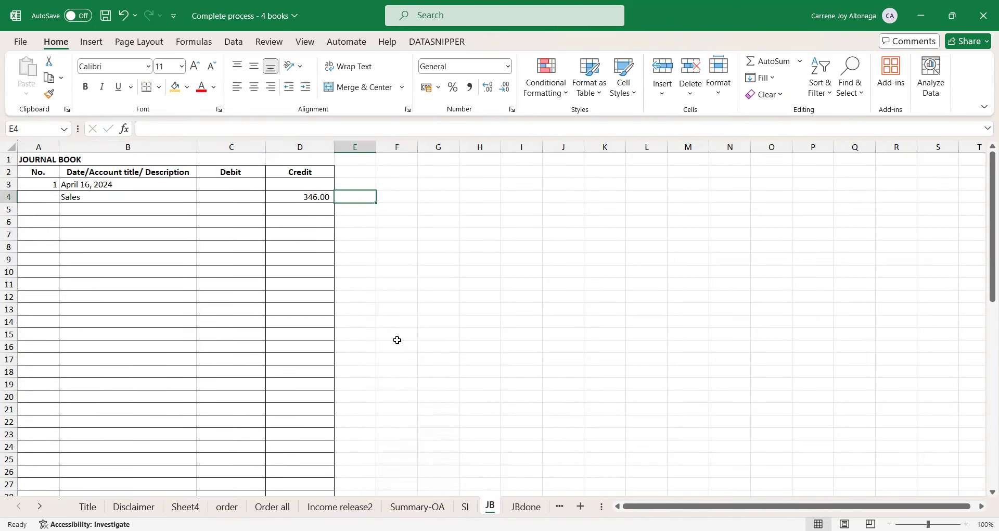
text(Sales = Produ)
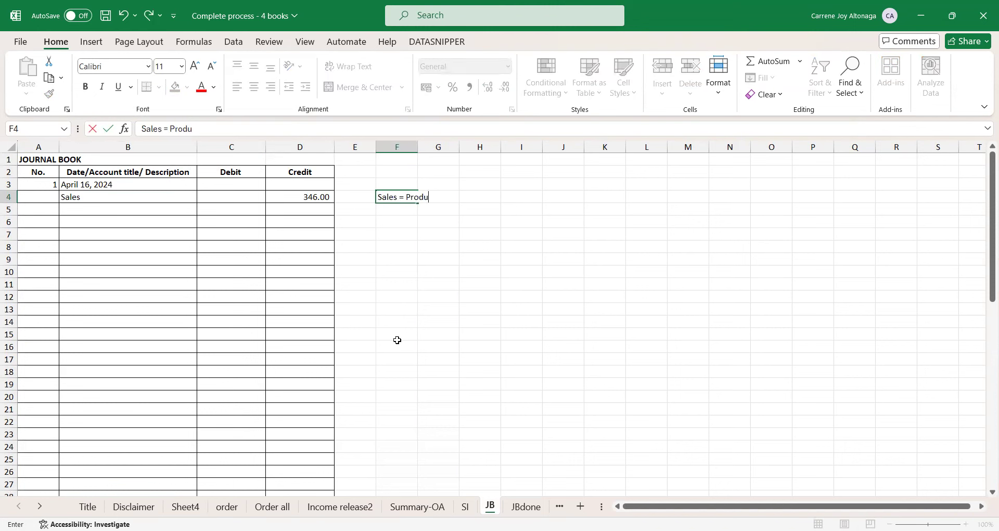
text(ct t)
key(BackSpace)
text(subtotal/total )
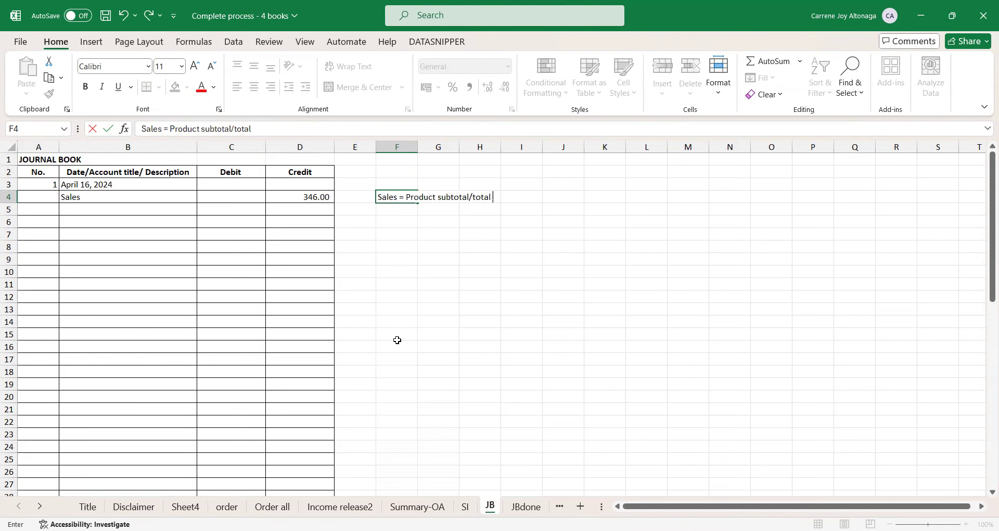
text(merchandise price)
key(Return)
Step: Enter the account title "Sales discount" in B5, under Sales
key(Left)
key(Left)
key(Left)
key(Left)
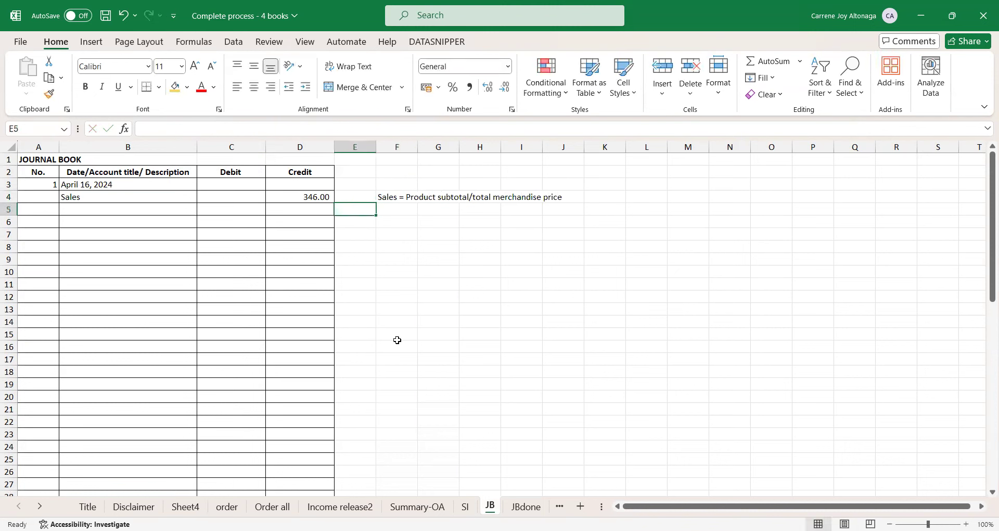
text(Sales)
key(Return)
key(Up)
key(F2)
text(discount)
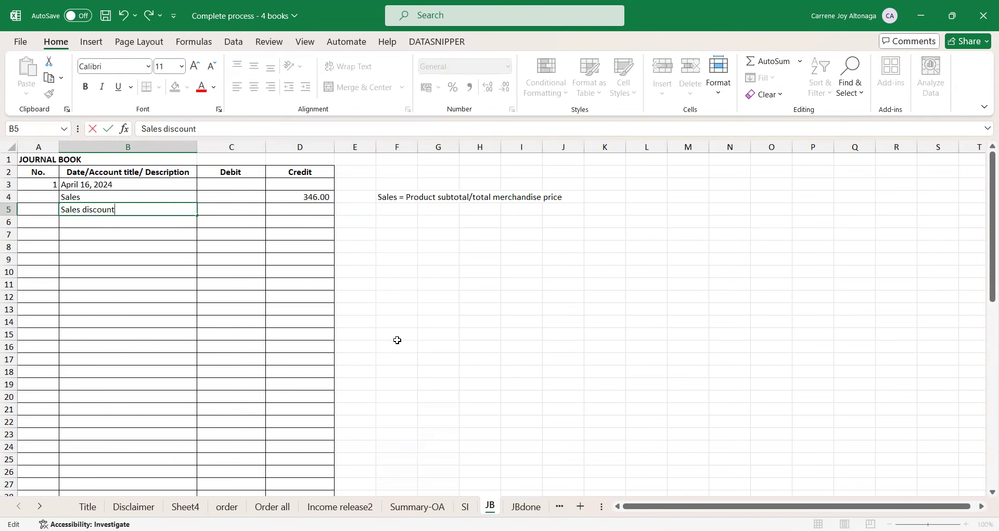
key(Tab)
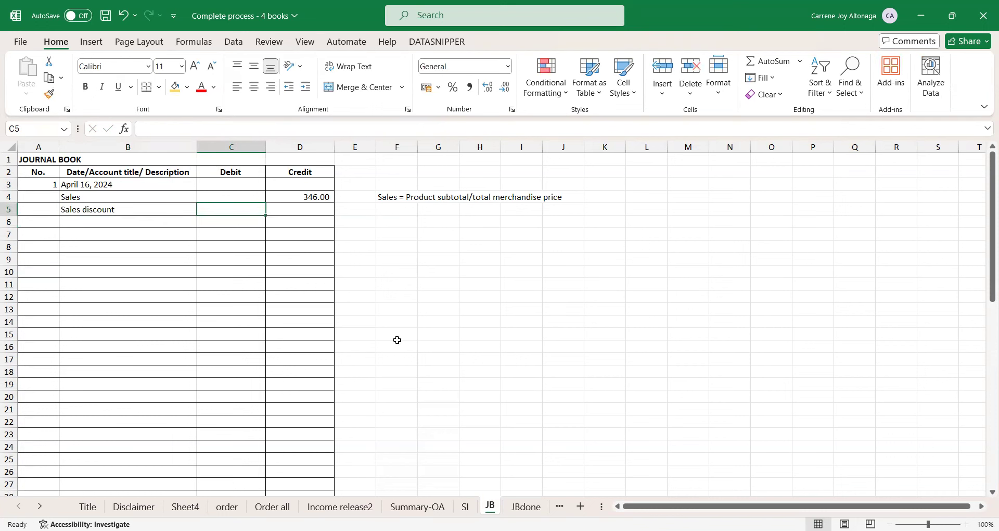
Step: Set the Sales discount debit in C5 to 0
text(xxx)
key(Return)
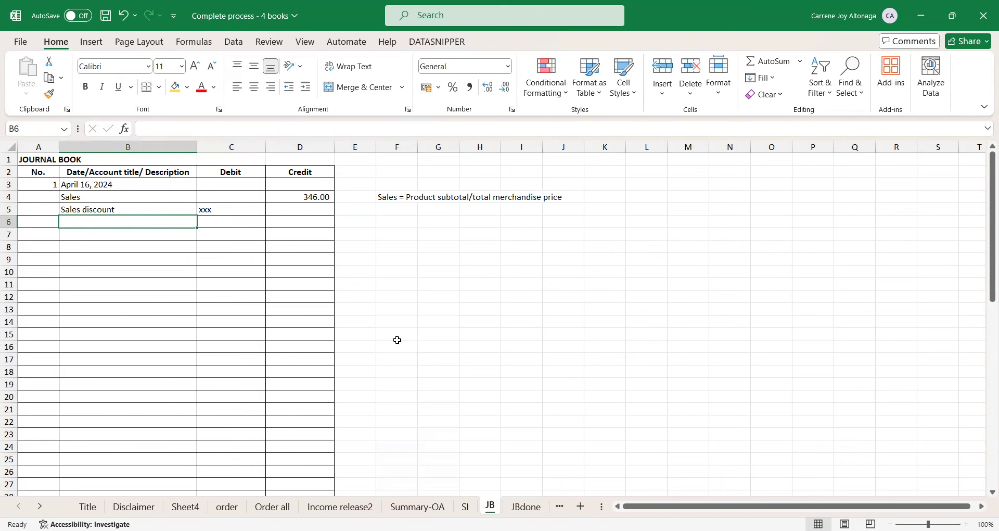
key(Up)
key(Right)
text(0)
key(Return)
Step: Enter the account title "Shopee fees" in B6, under Sales discount
key(Left)
text(Fess)
key(BackSpace)
key(BackSpace)
key(BackSpace)
key(BackSpace)
key(BackSpace)
text(Shopee fees)
key(Return)
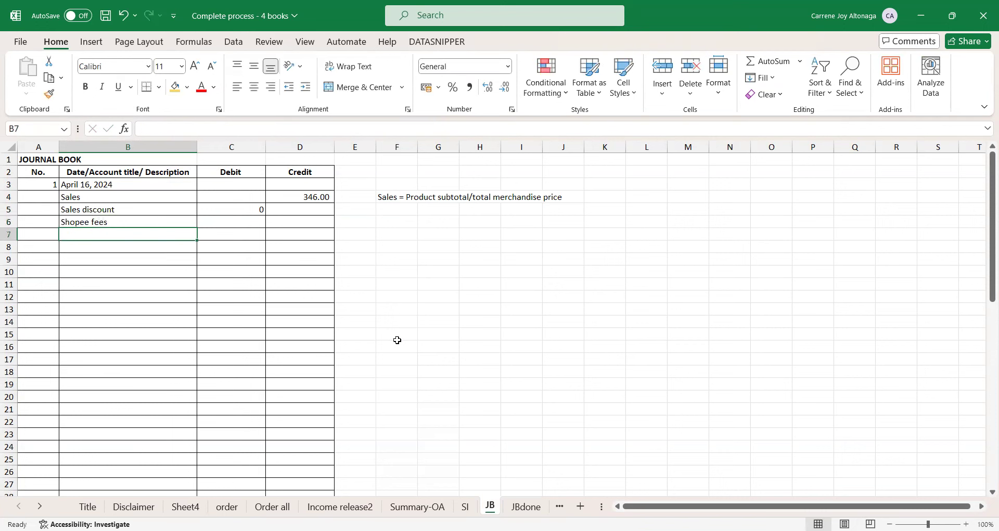
Step: Begin a formula for the Shopee fees debit in C6 that draws on the Summary-OA sheet
key(Up)
key(Right)
text(=)
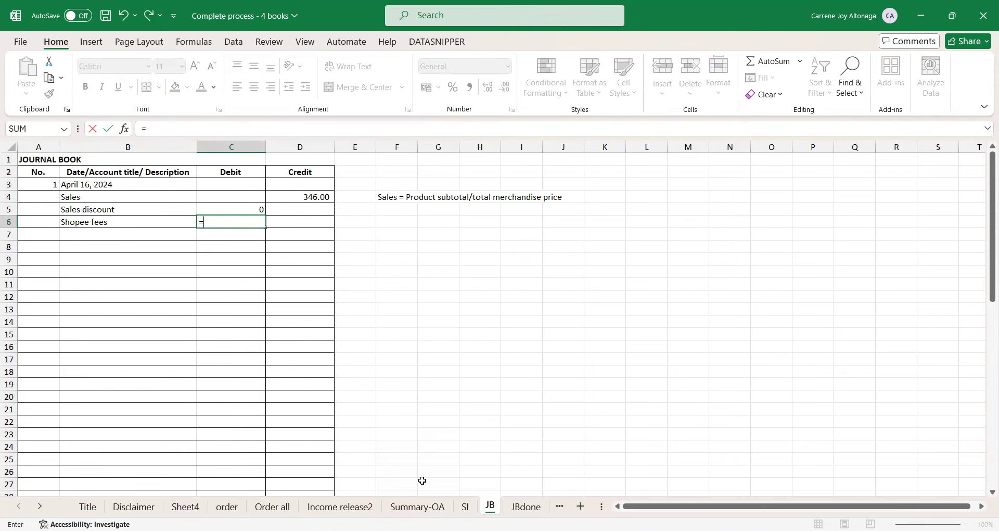
click(418, 506)
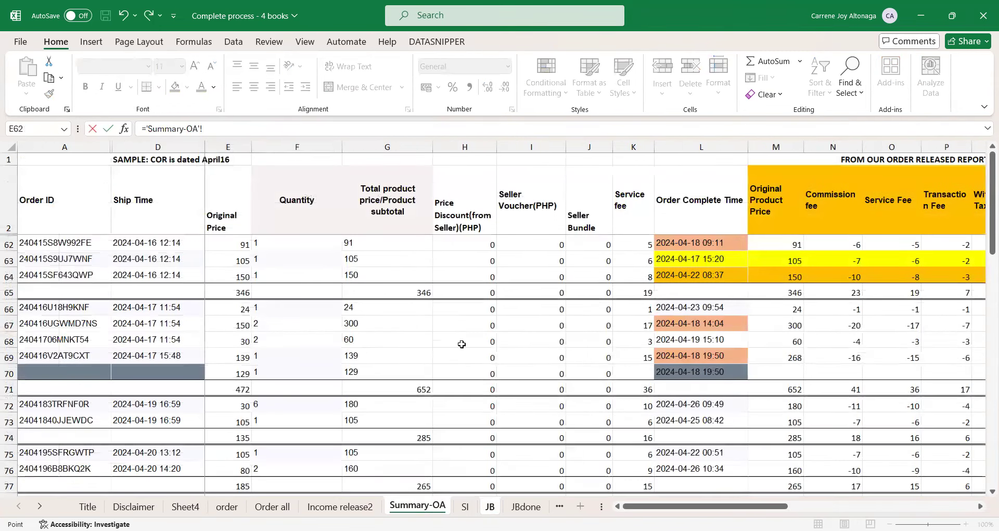
click(735, 290)
key(Right)
key(Right)
key(Right)
key(Right)
key(Right)
key(Right)
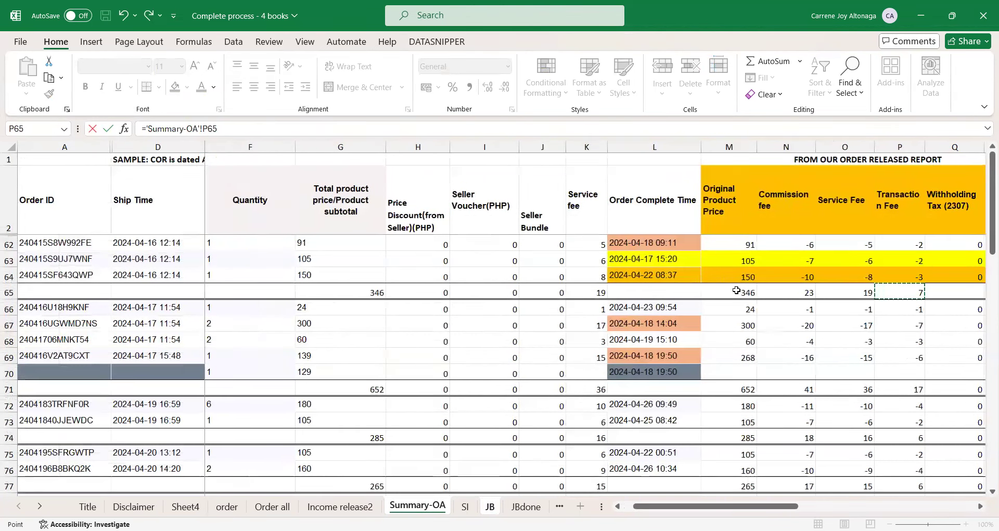
key(Left)
key(Left)
key(Left)
key(Left)
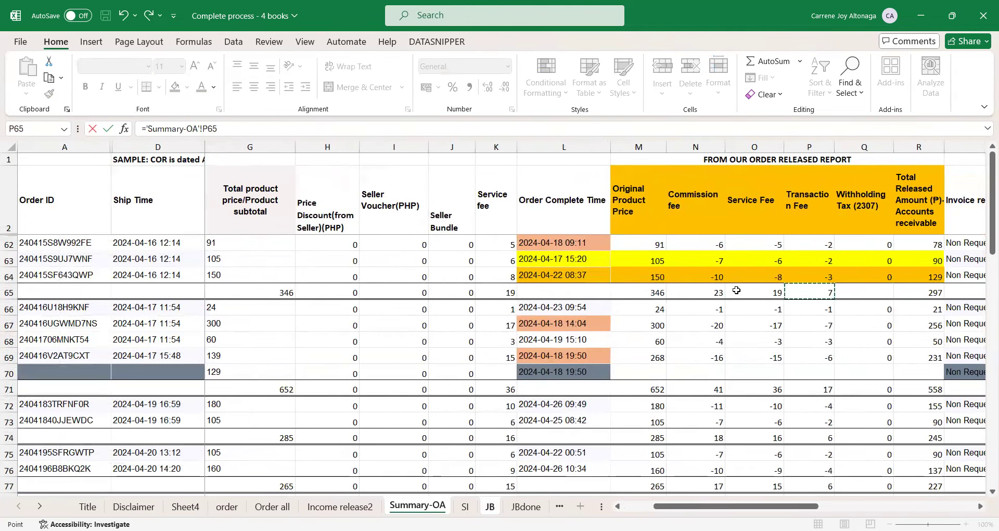
key(Right)
key(Right)
drag(216, 128, 148, 129)
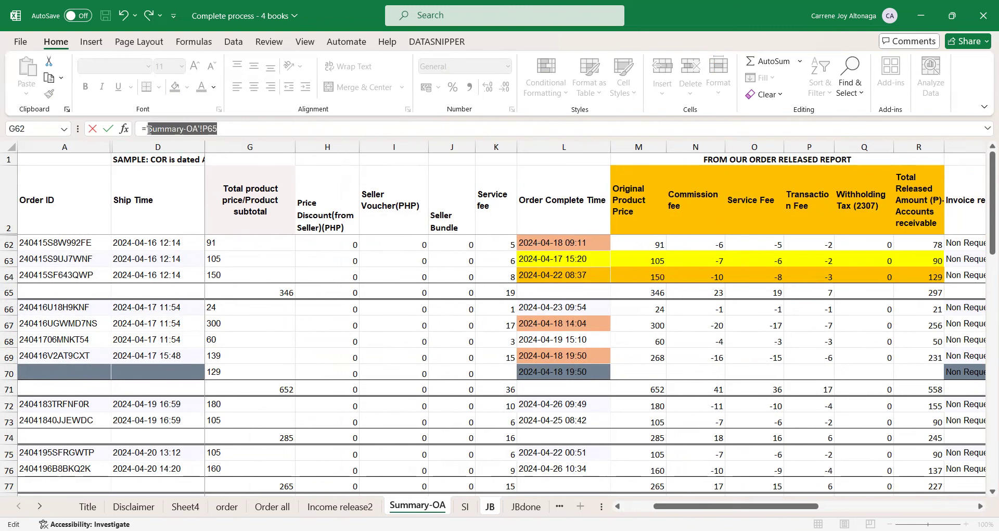
key(BackSpace)
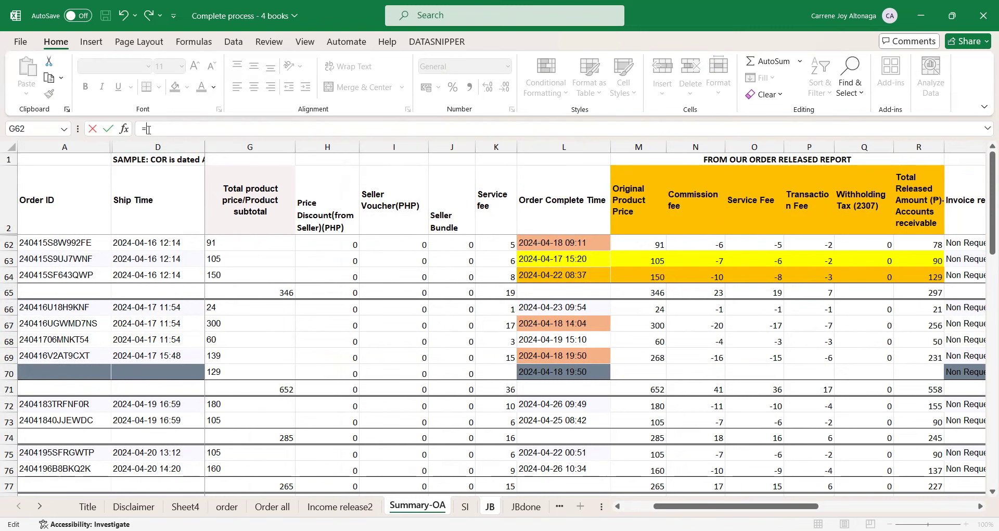
Step: Complete the Shopee fees debit as the sum of the April 16 commission, service and transaction fee totals in N65:P65 of Summary-OA
text(sum()
click(726, 292)
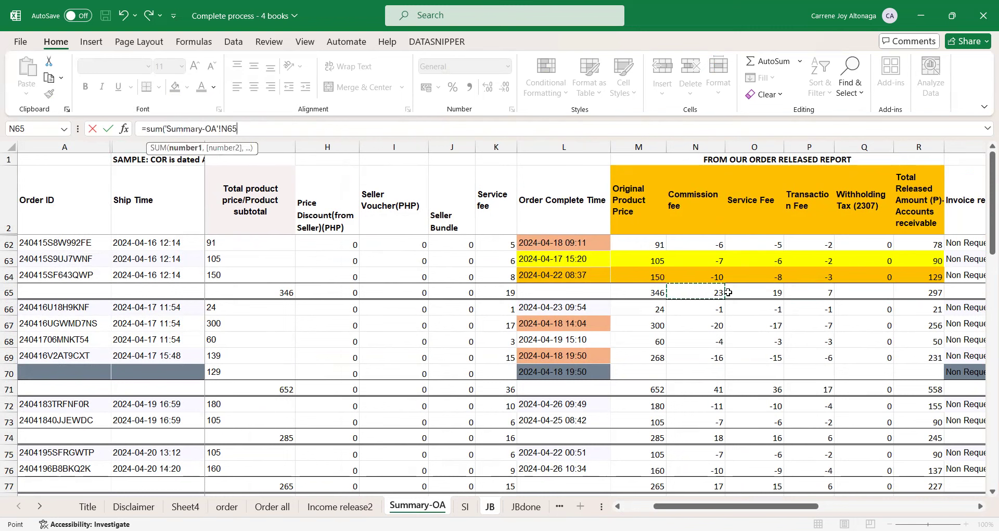
shift+click(804, 290)
key(Return)
Step: Enter the account title "CWT" in B7, under Shopee fees
key(Up)
key(Left)
key(Down)
key(Left)
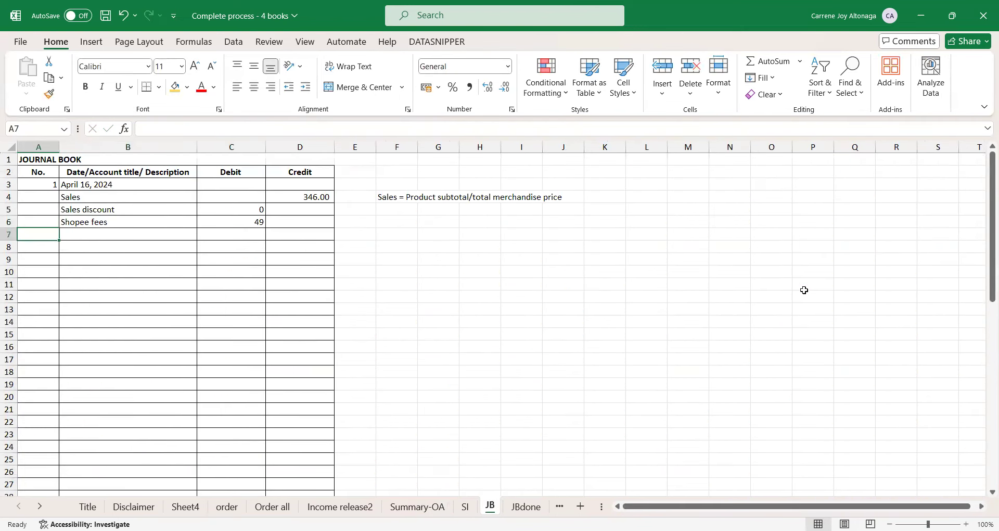
key(Right)
text(CWT)
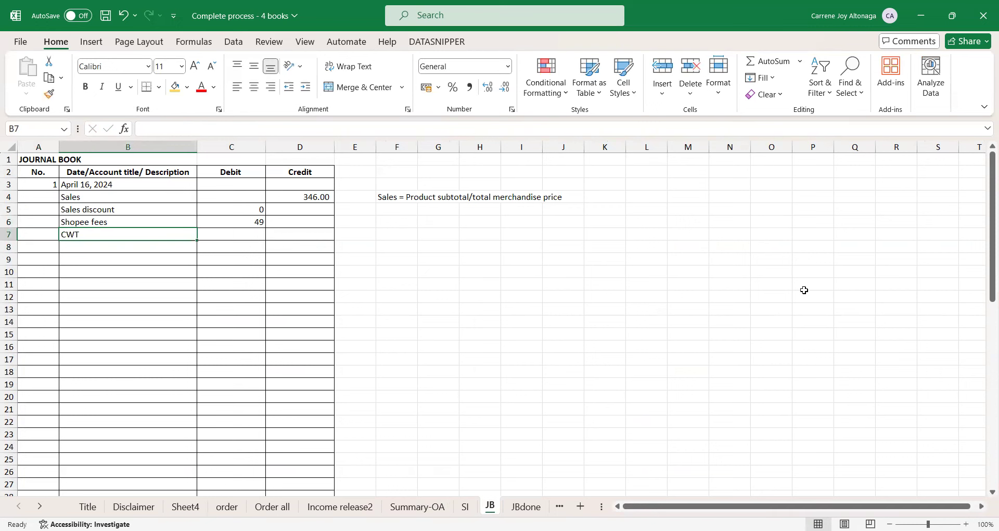
Step: Set the CWT debit in C7 to 0
key(Tab)
text(2)
key(Return)
key(Up)
text(0)
key(Return)
Step: Enter the account title "Accounts receivable - Shopee" in B8, under CWT
key(Left)
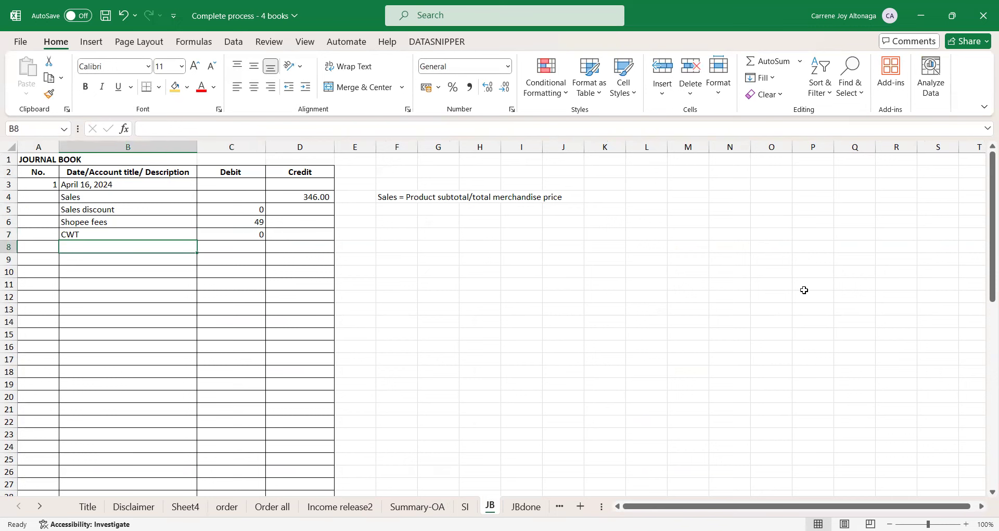
text(Accounts receiva)
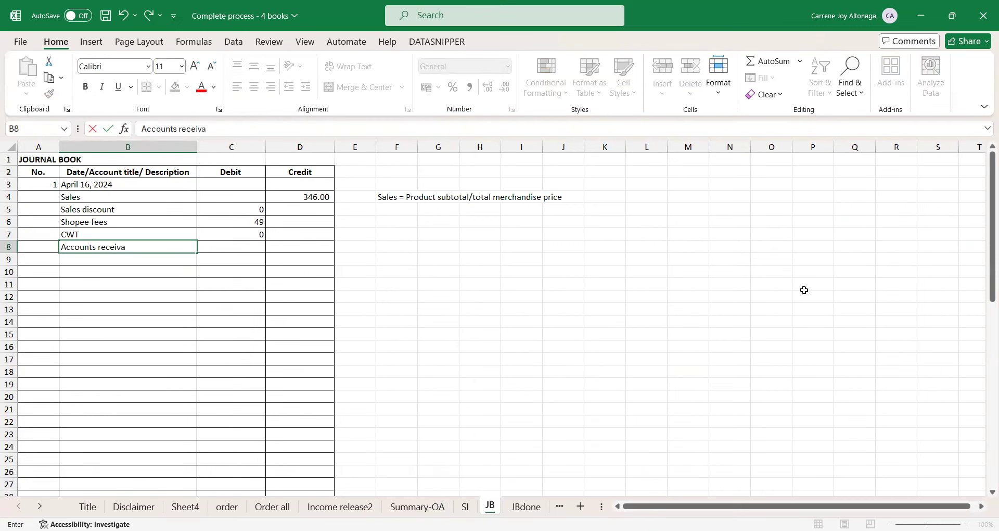
text(ble - Shope)
key(BackSpace)
key(BackSpace)
text(pee)
key(Return)
Step: Calculate the Accounts receivable - Shopee debit in C8 as Sales minus the other debits, using =D4-SUM(C5:C7)
key(Up)
key(Right)
text(=)
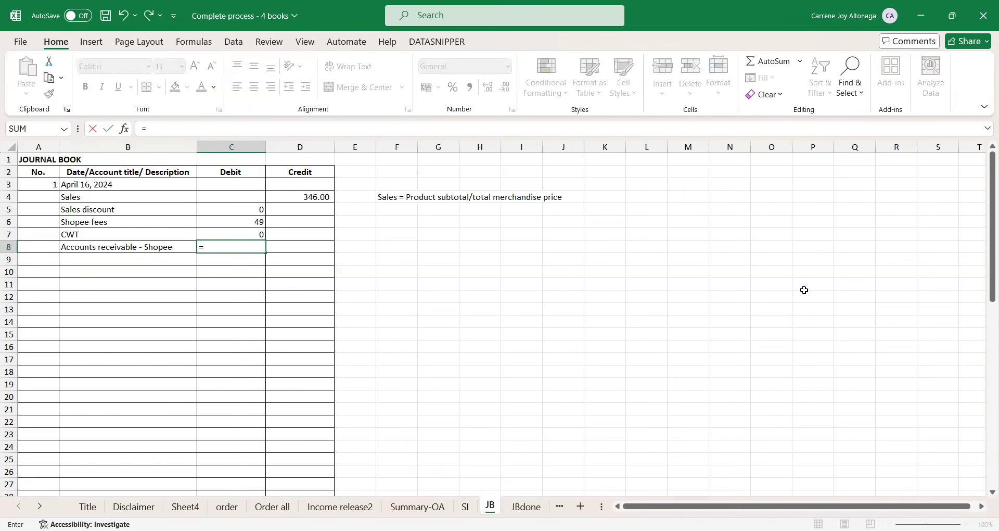
key(Up)
key(BackSpace)
key(Up)
key(Up)
key(Up)
key(Up)
key(Right)
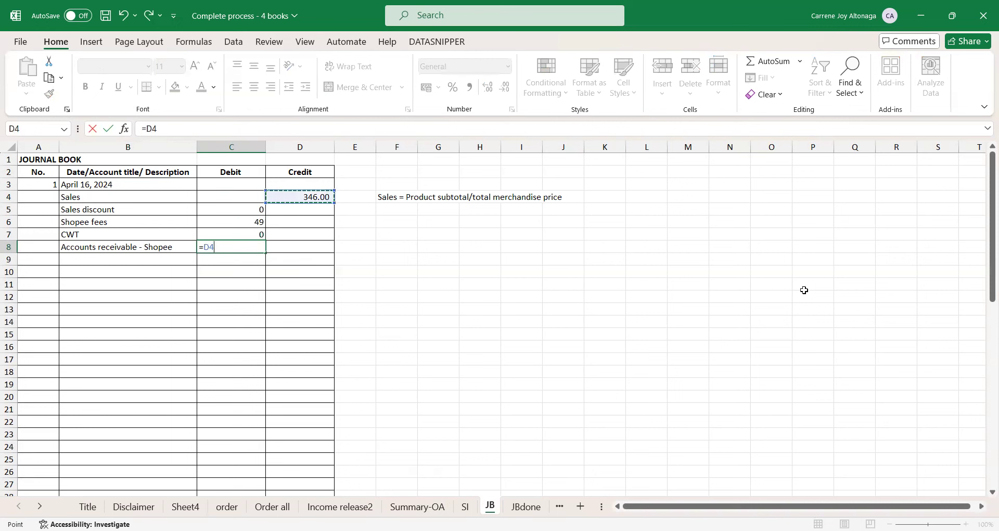
text(-sum()
key(Up)
key(Up)
key(Up)
key(shift+Down)
key(shift+Down)
key(Return)
key(Return)
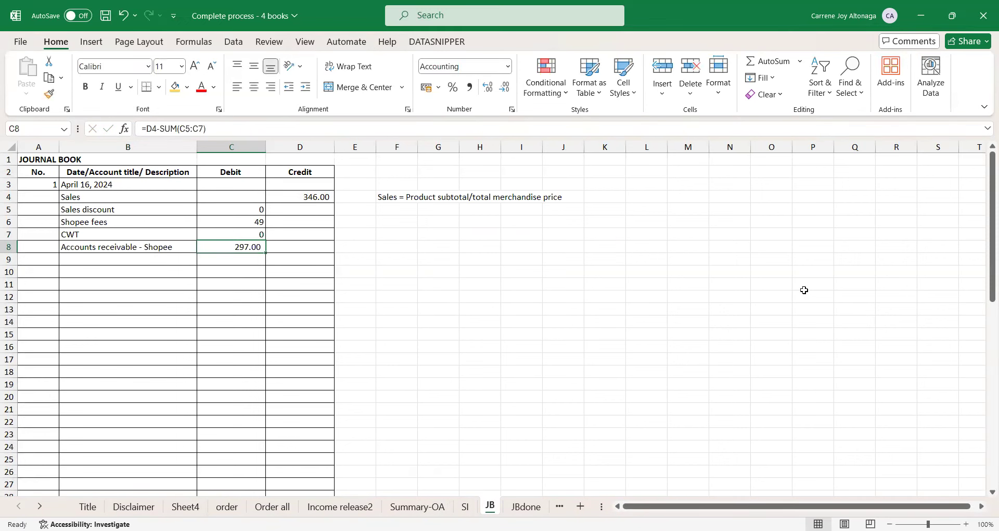
Step: Check the journal's accounts receivable against the April 16 total released amount in R65 of the Summary-OA sheet
click(341, 506)
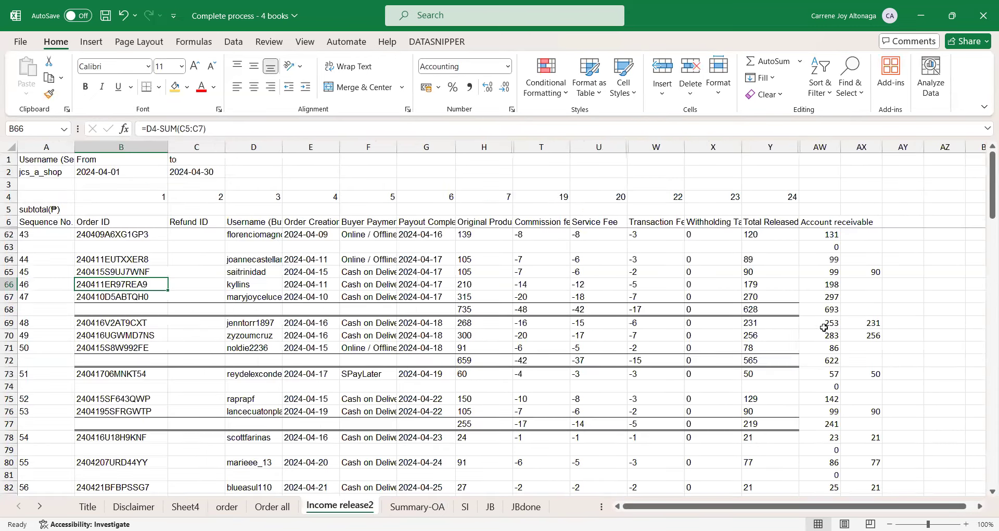
click(401, 507)
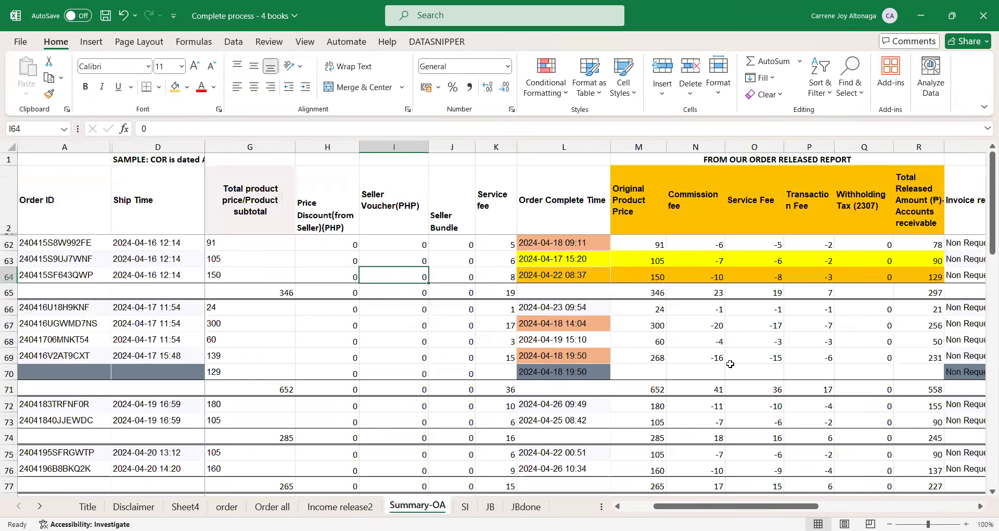
click(750, 325)
click(884, 292)
click(932, 291)
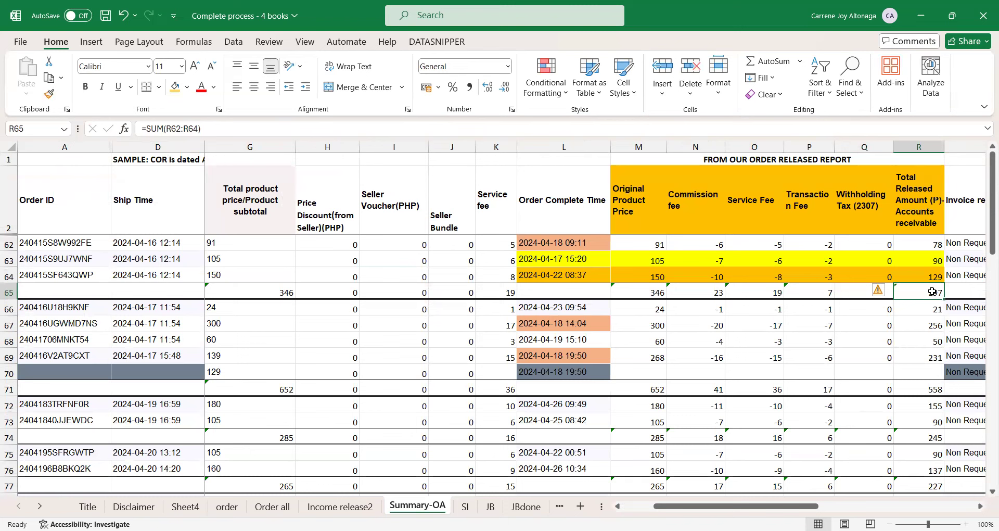
click(918, 225)
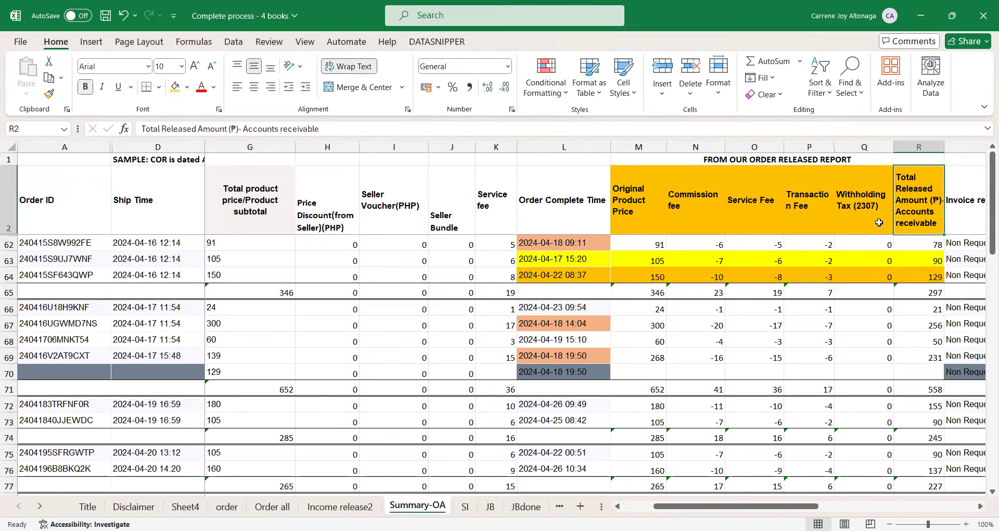
click(726, 157)
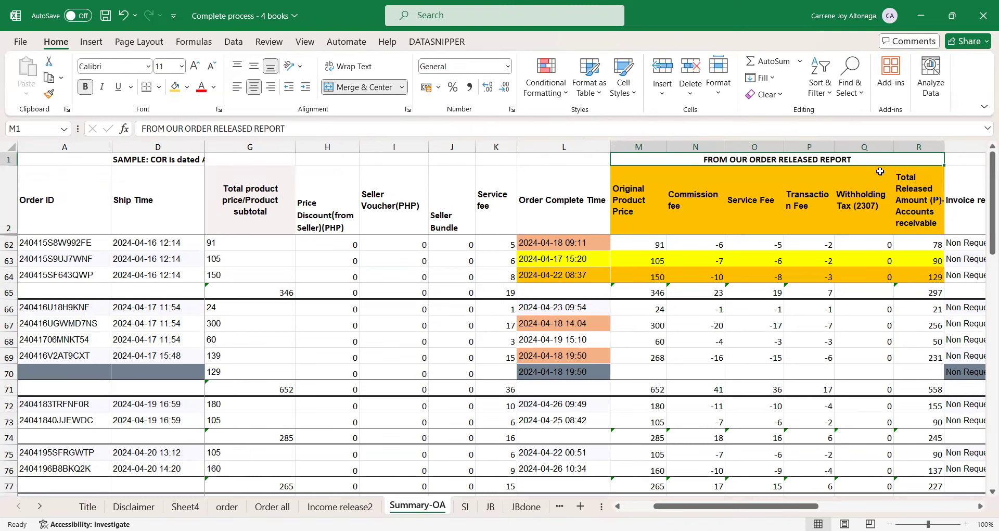
click(913, 289)
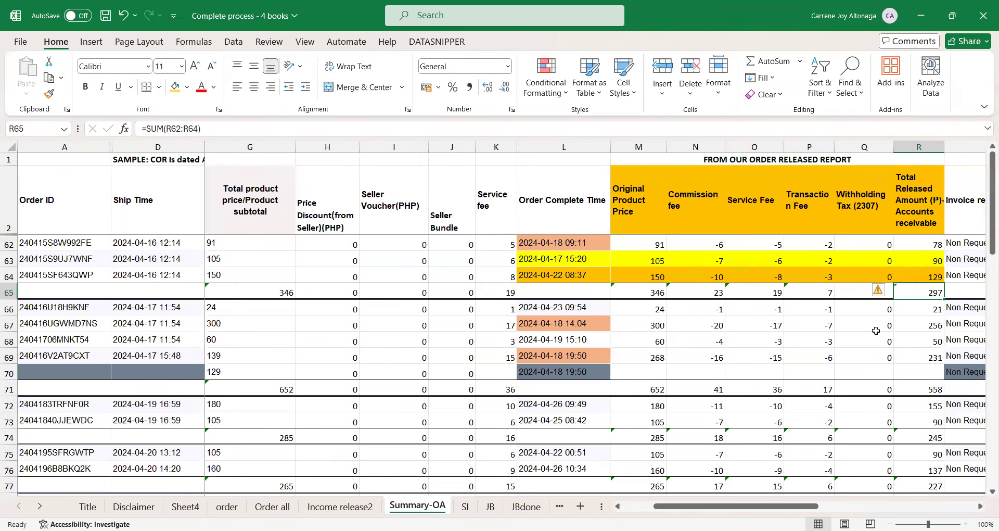
click(489, 506)
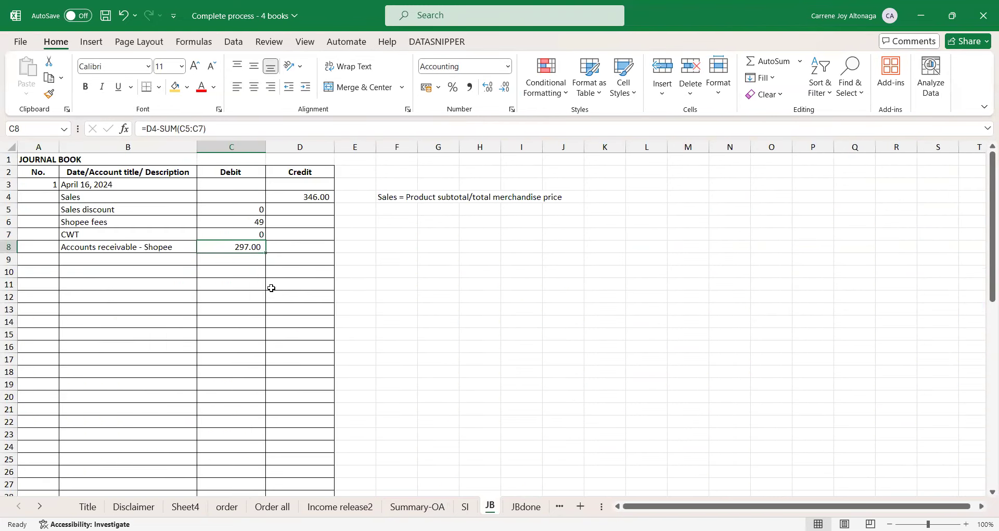
Step: Apply the comma number style to the whole Debit column of the journal book
click(239, 146)
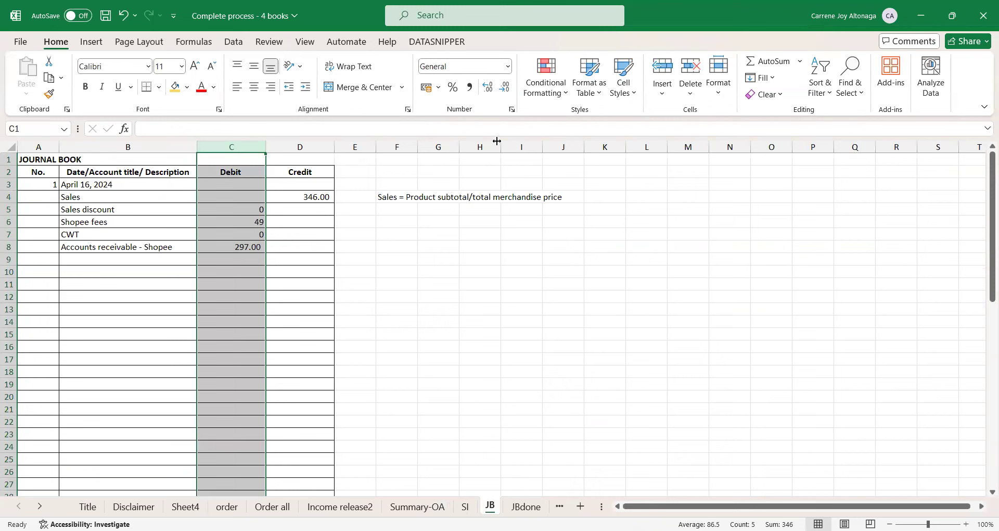
click(471, 87)
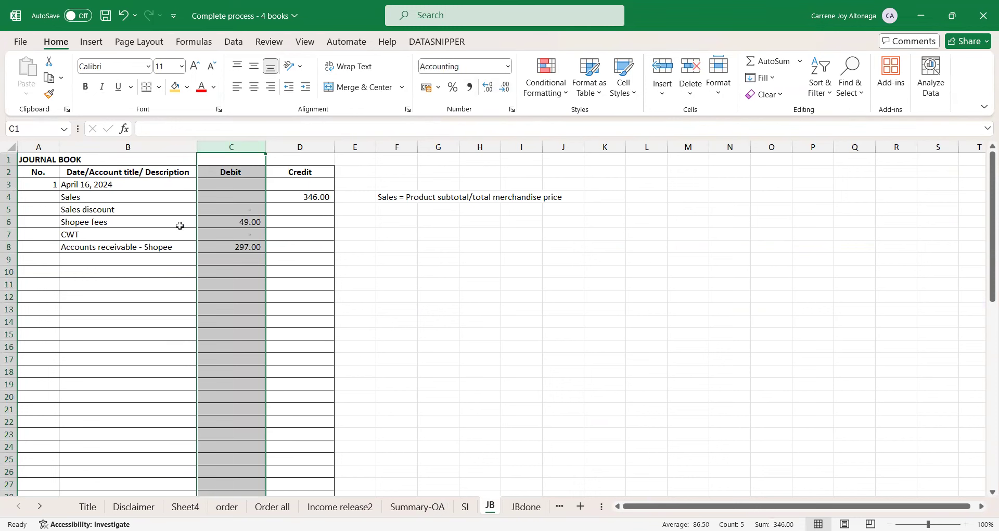
click(147, 221)
click(145, 187)
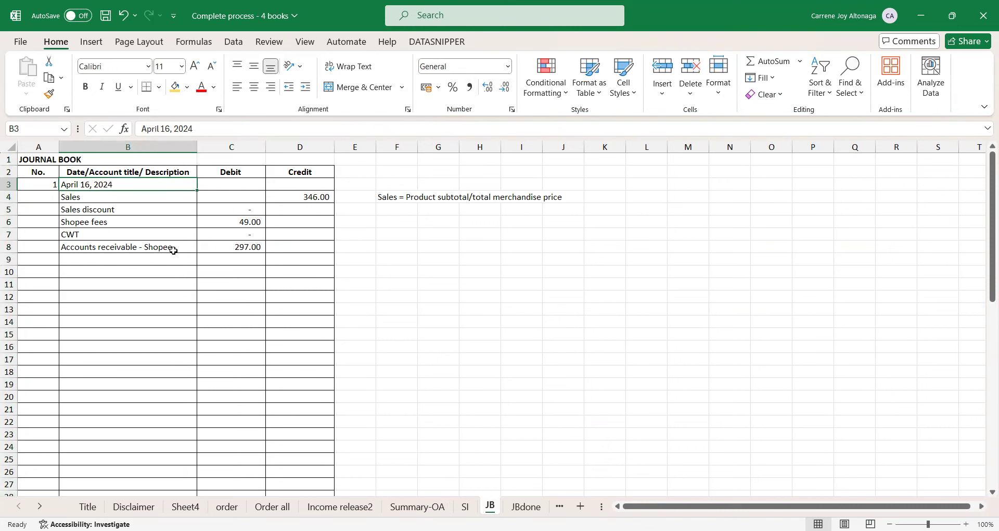
click(148, 232)
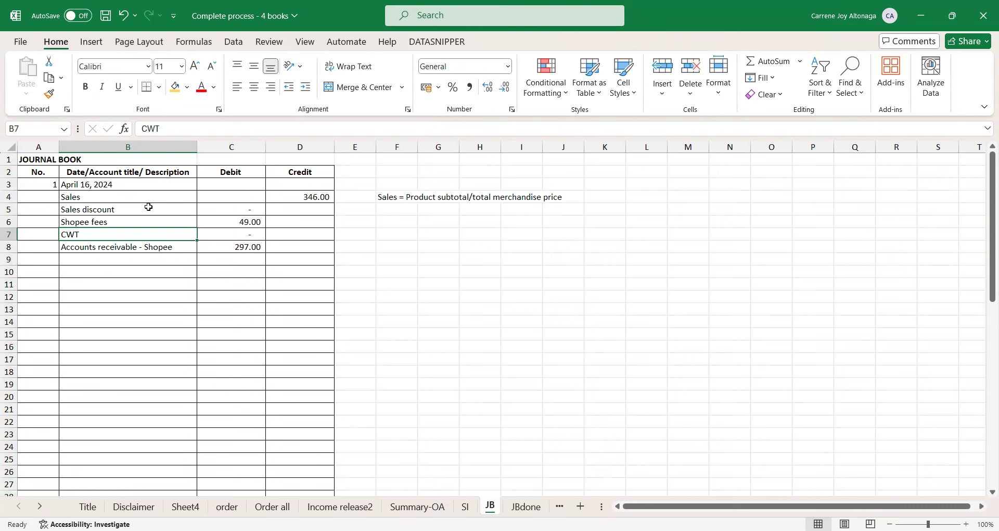
click(159, 271)
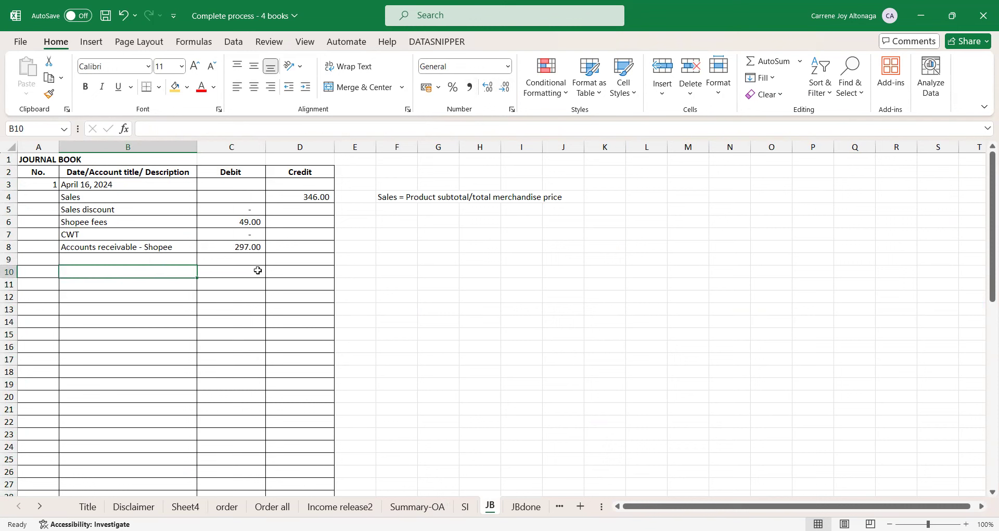
click(387, 234)
click(394, 219)
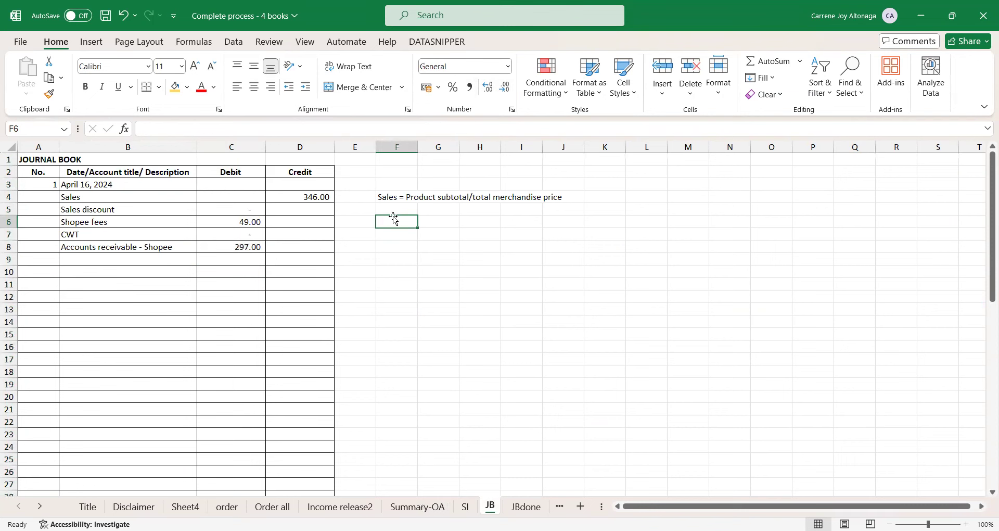
click(102, 263)
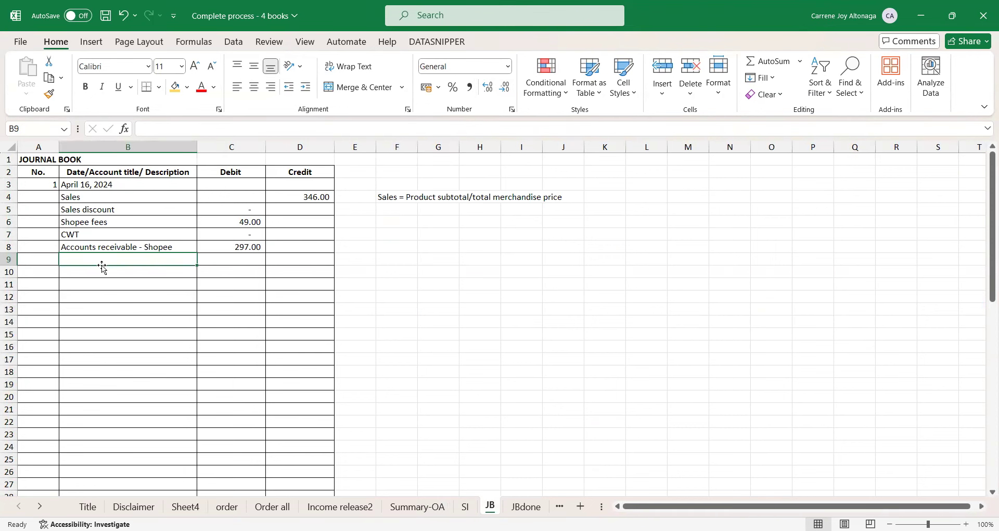
Step: Examine the ship dates of the April 16 and April 17 orders on the Summary-OA sheet and return to the journal book
key(Left)
key(ctrl+Page_Up)
key(ctrl+Page_Up)
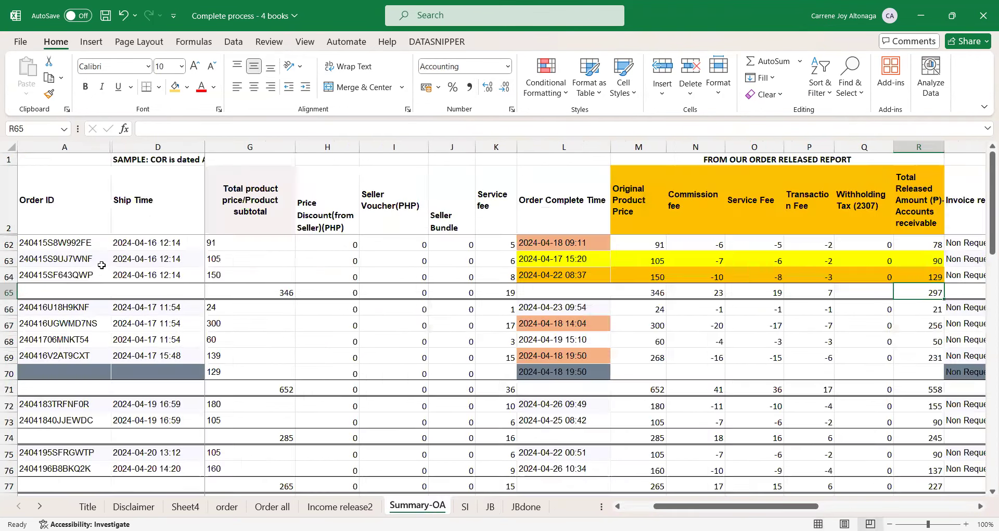
key(ctrl+Page_Up)
key(ctrl+Page_Down)
key(Left)
key(Left)
key(Left)
key(Left)
key(Left)
key(Left)
key(Left)
key(Left)
key(Left)
key(Left)
key(Left)
key(Left)
key(Left)
key(Up)
key(Up)
key(Right)
key(Left)
key(Right)
key(ctrl+Page_Down)
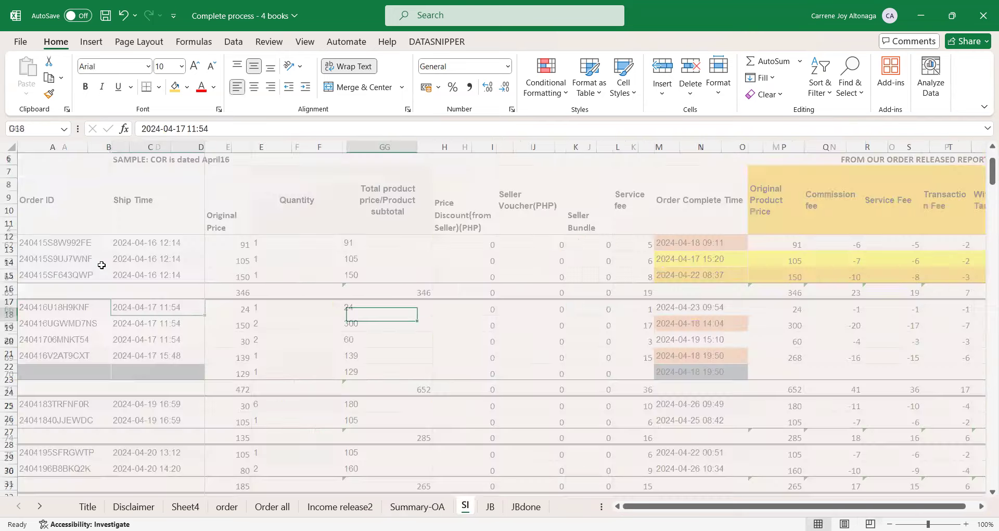
key(ctrl+Page_Down)
key(ctrl+Page_Down)
key(ctrl+Page_Up)
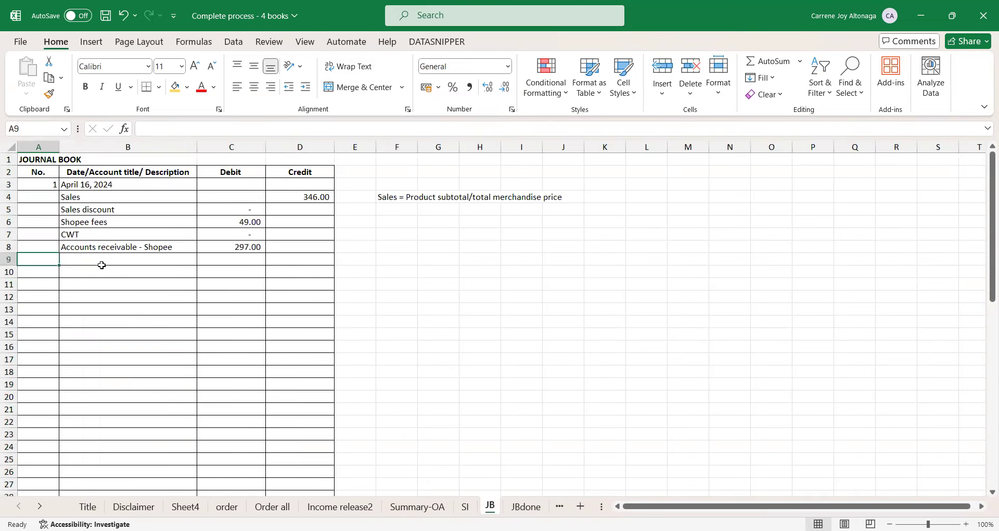
Step: Enter the note heading "For the day" in F6, beside the Shopee fees line
key(Right)
key(Right)
key(Right)
key(Right)
key(Right)
key(Right)
key(Up)
key(Up)
key(Left)
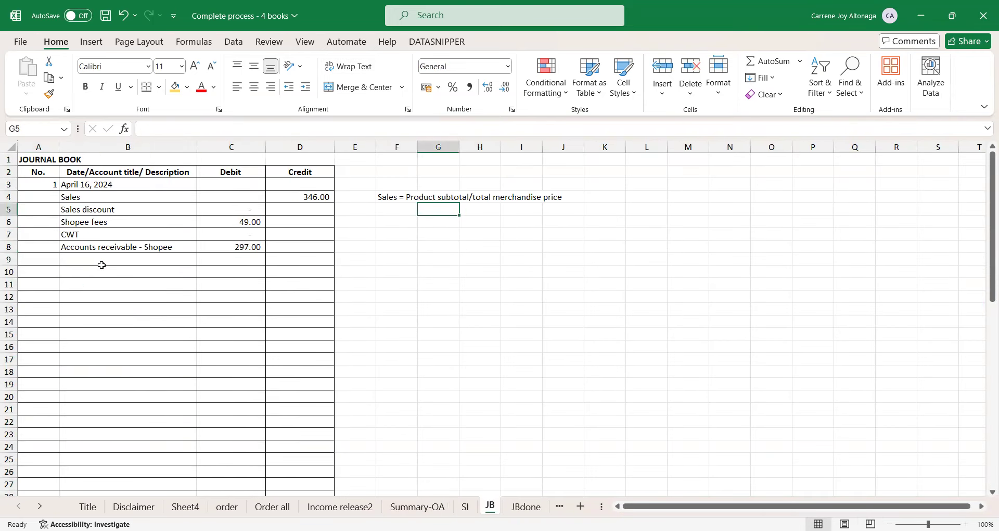
key(Left)
text(the)
key(BackSpace)
key(BackSpace)
key(BackSpace)
text(For the)
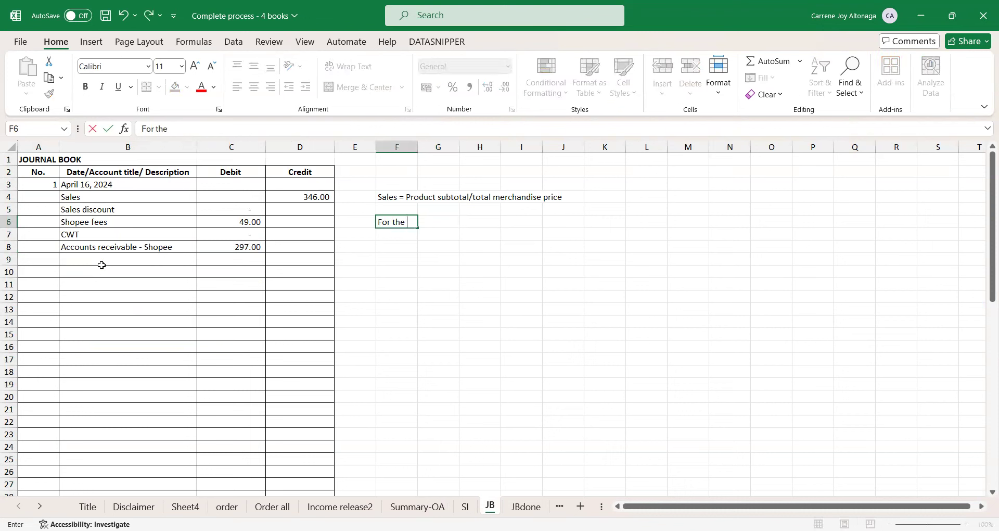
text( day)
key(Return)
Step: Enter the first note item "1. Benta (sales)" in F7, under the "For the day" heading
text(1)
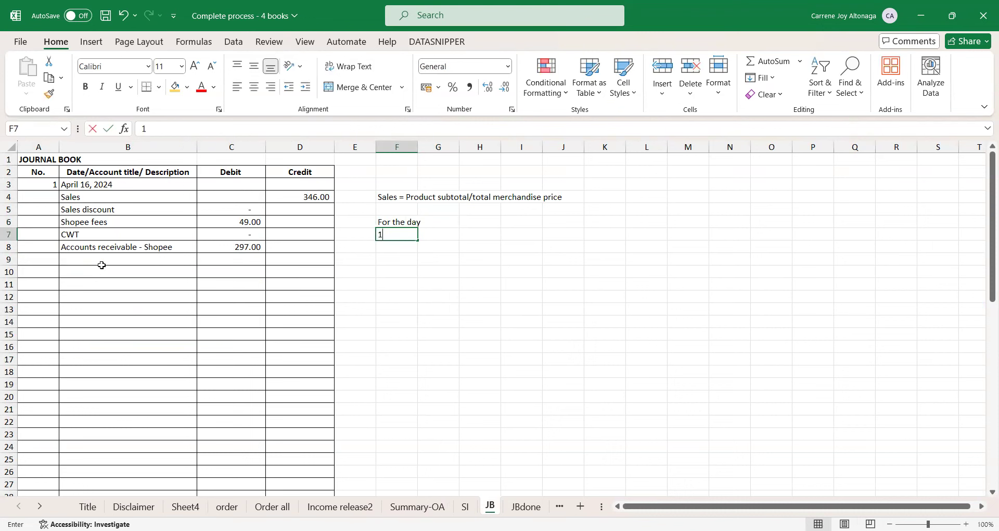
text(. Ben)
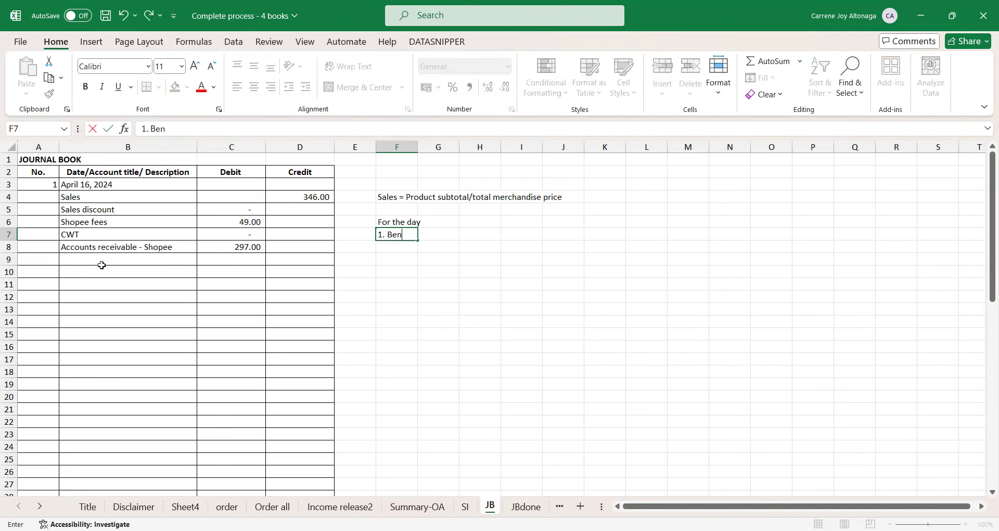
text(ta (sales)
key(Return)
Step: Extend the note heading in F6 to read "For the day to record"
key(Up)
key(Up)
key(F2)
text(to record)
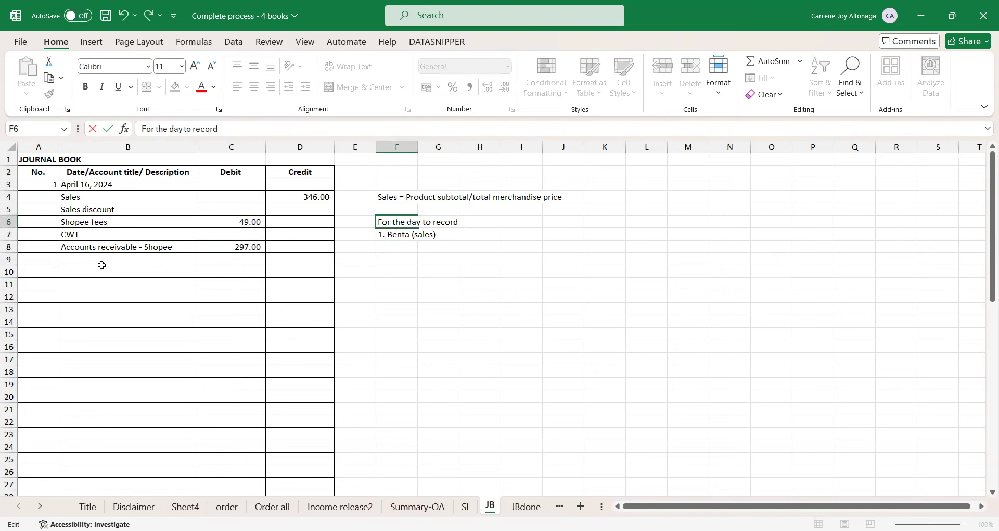
key(Return)
Step: Add the second note item "2. Cash na nareceived" in F8
key(Down)
text(2,)
text( Cash na nar)
text(eceived)
key(Return)
Step: Enter the description "To record transaction in SI 001" in B9, below the April 16 accounts receivable line
key(Left)
key(Left)
key(Left)
key(Left)
key(Left)
key(Right)
text(To record SI 001)
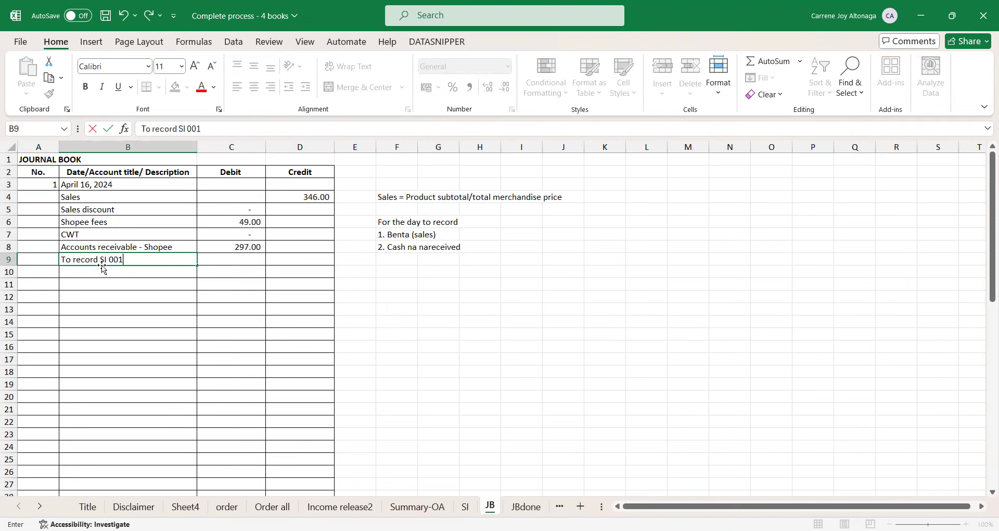
key(BackSpace)
key(BackSpace)
key(BackSpace)
key(BackSpace)
key(BackSpace)
text(transaction in SI 001)
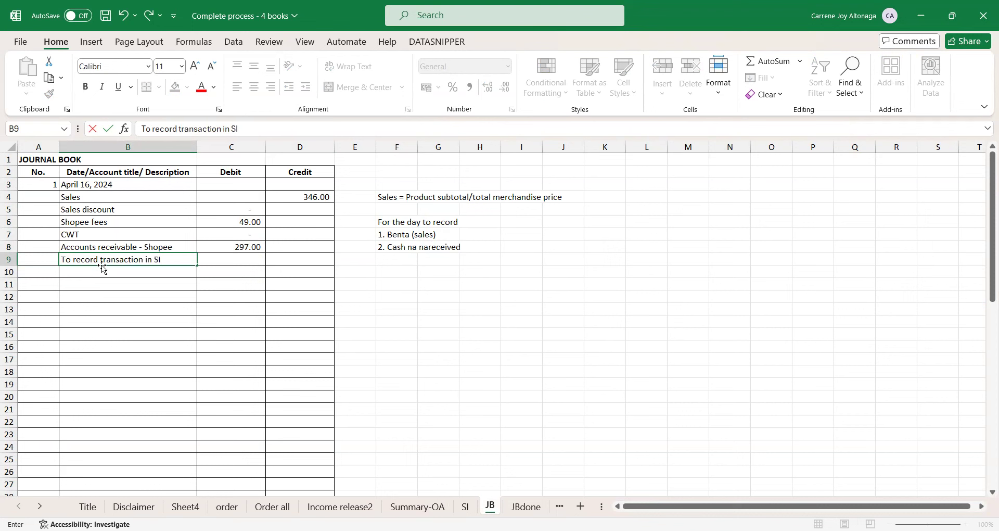
key(Return)
Step: Start the second journal entry in row 11 with No. 2 and the date April 17, 2024
key(Left)
key(Down)
text(2)
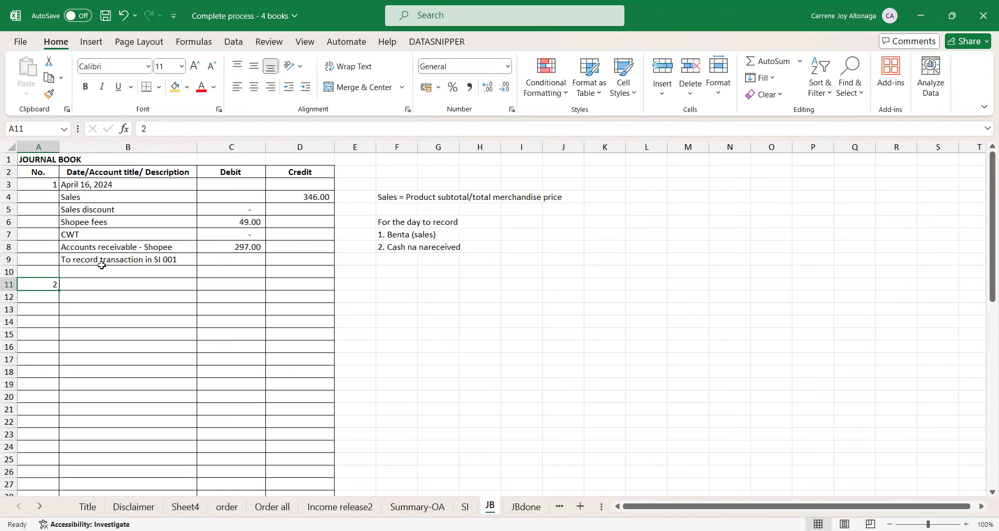
key(Tab)
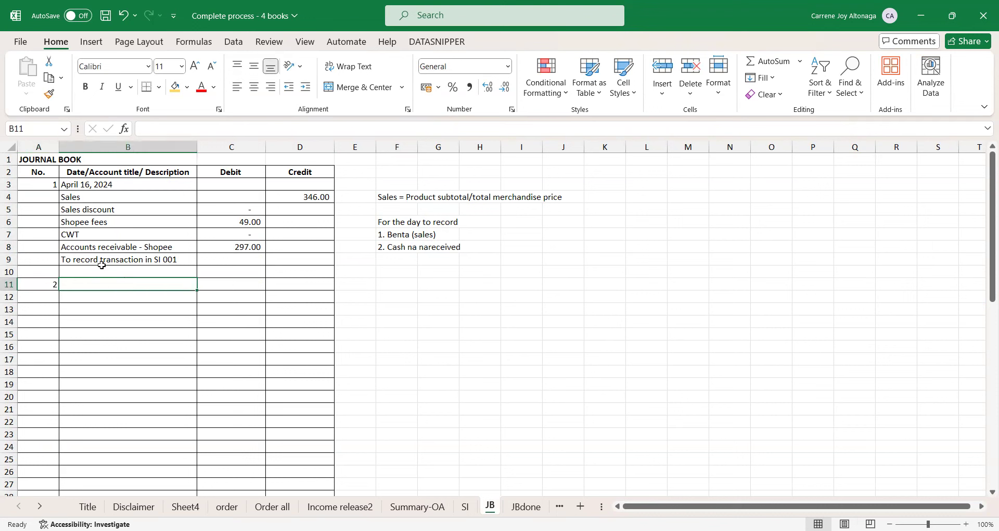
text(April 17, 2024)
key(Return)
key(Up)
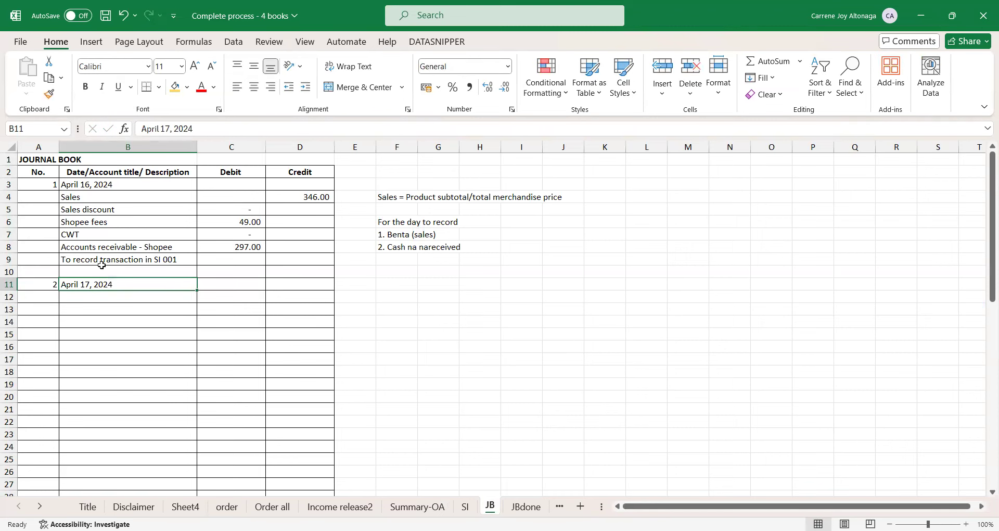
Step: Examine the April 17 orders and their totals in row 71 of the Summary-OA sheet, and return to the journal book
key(ctrl+Page_Up)
key(ctrl+Page_Up)
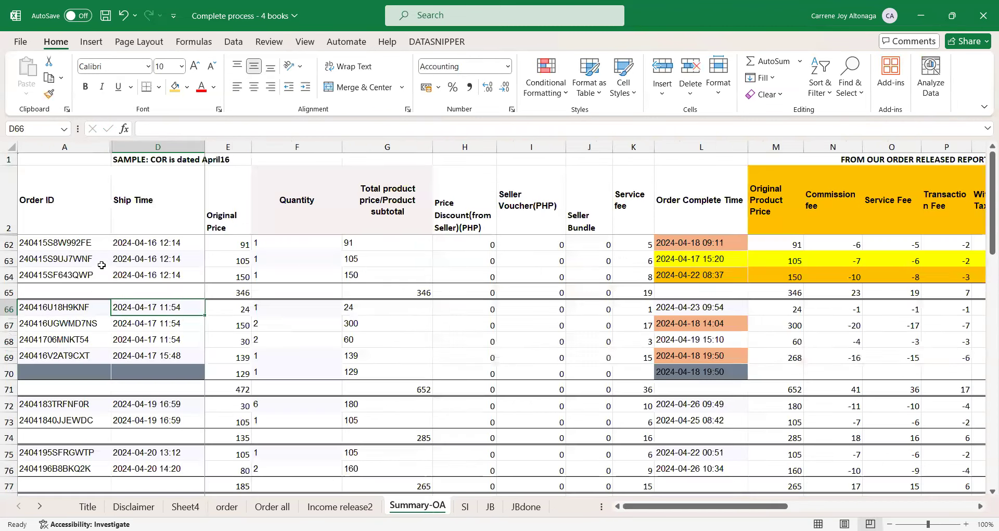
key(Down)
key(Down)
key(Right)
key(Down)
key(Right)
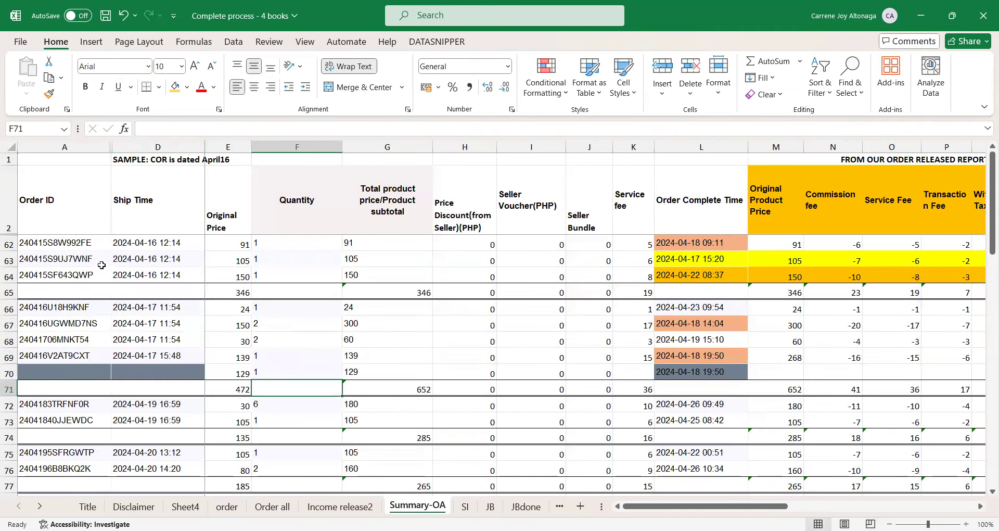
key(ctrl+Page_Down)
key(ctrl+Page_Down)
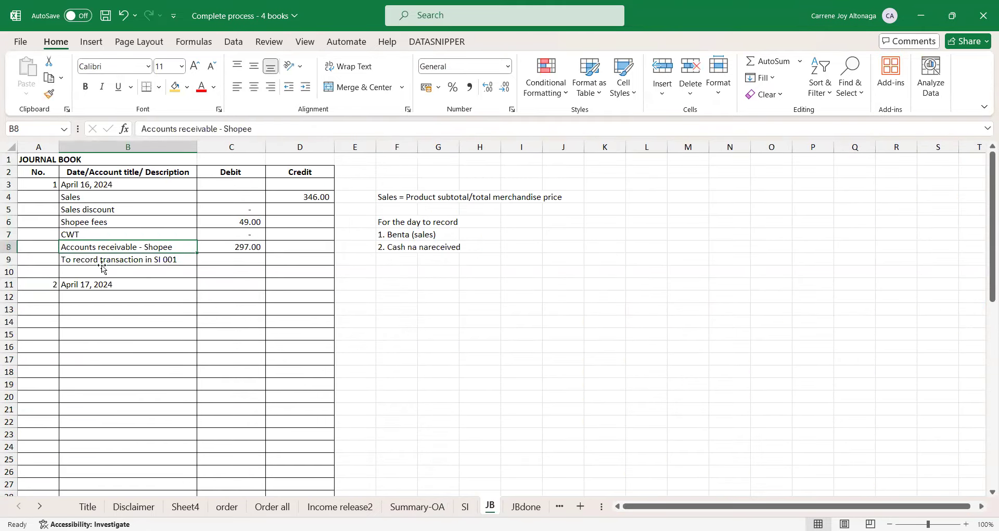
Step: Copy the April 16 entry lines B4:D9, from Sales to the description, into B12 under the April 17 date
key(Down)
key(shift+Right)
key(shift+Right)
key(shift+Up)
key(shift+Up)
key(shift+Up)
key(shift+Up)
key(shift+Up)
key(ctrl+c)
key(Down)
key(Down)
key(Down)
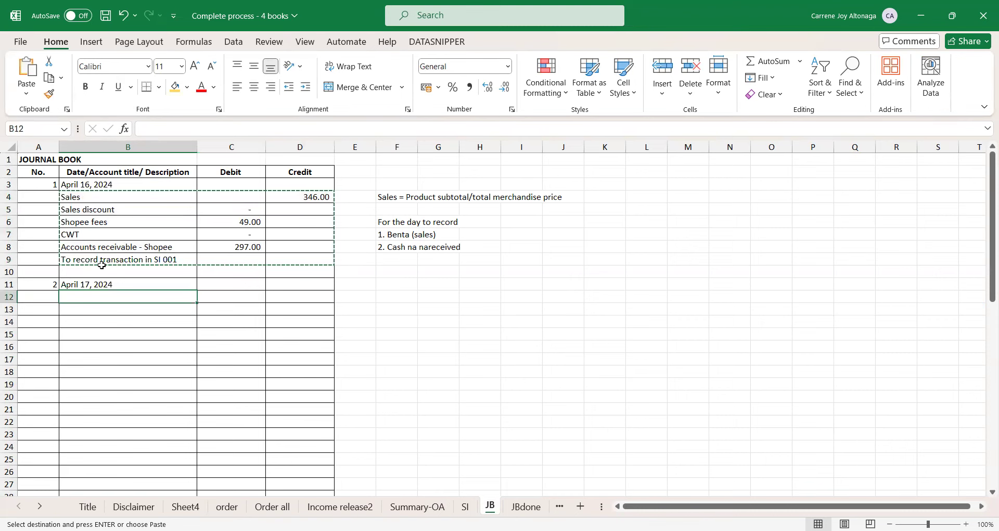
key(ctrl+v)
Step: Change the description in B17 to "To record transaction in SI 002"
key(Down)
key(Down)
key(Down)
key(Down)
key(Down)
key(F2)
key(BackSpace)
text(2)
key(Return)
Step: Link the April 17 Sales credit in D12 to the product subtotal total in row 71 of the Summary-OA sheet
key(Up)
key(Up)
key(Up)
key(Right)
key(Up)
key(Up)
key(Right)
key(Up)
key(F2)
key(Escape)
text(=)
key(ctrl+Page_Up)
key(ctrl+Page_Up)
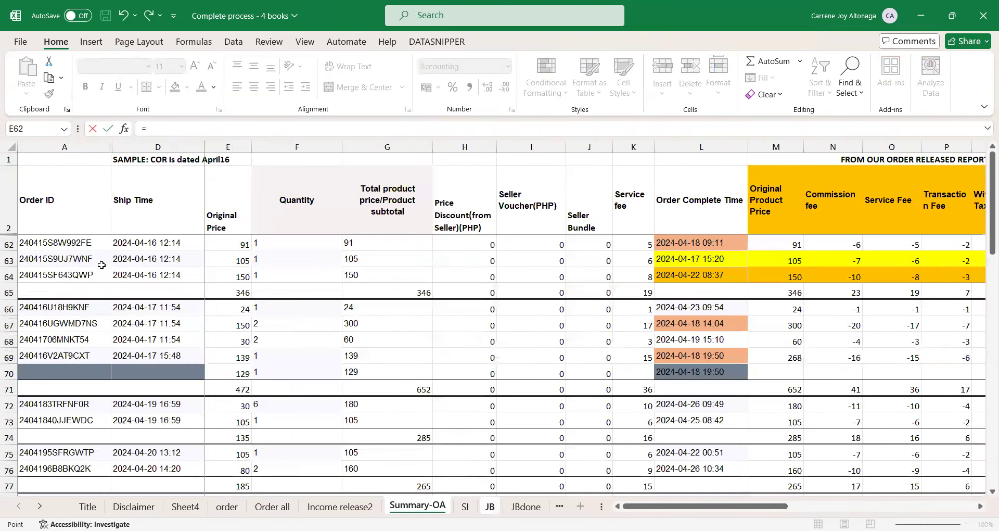
key(Down)
key(Down)
key(Down)
key(Down)
key(Down)
key(Down)
key(Down)
key(Down)
key(Down)
key(Down)
key(Down)
key(Down)
key(Down)
key(Down)
key(Down)
key(Down)
key(Right)
key(Right)
key(Right)
key(Down)
key(Down)
key(Down)
key(Down)
key(Down)
key(Up)
key(Up)
key(Up)
key(Up)
key(Up)
key(Up)
key(Up)
key(Up)
key(Up)
key(Left)
key(Up)
key(Up)
key(Up)
key(Return)
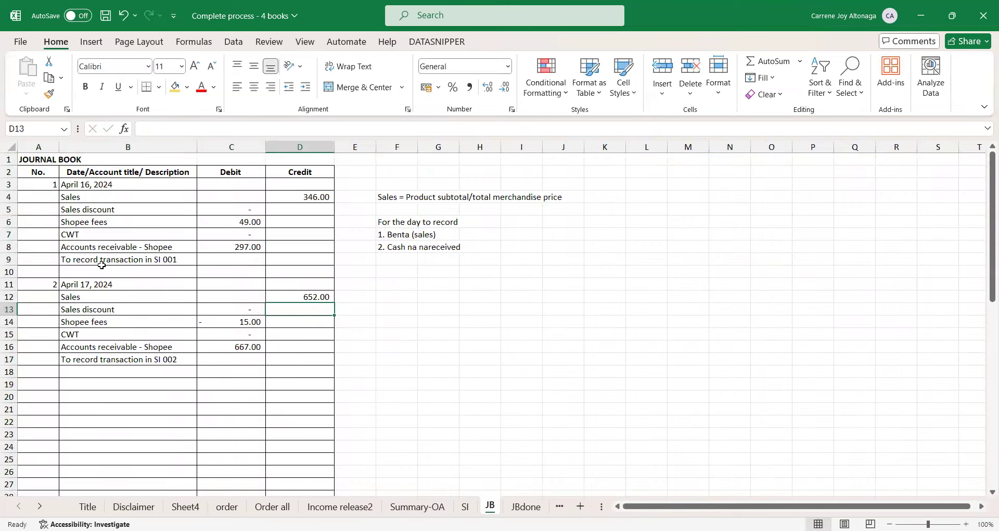
Step: Replace the April 17 Shopee fees formula in C14 with a SUM of N71:P71 from the Summary-OA sheet
key(Left)
key(Down)
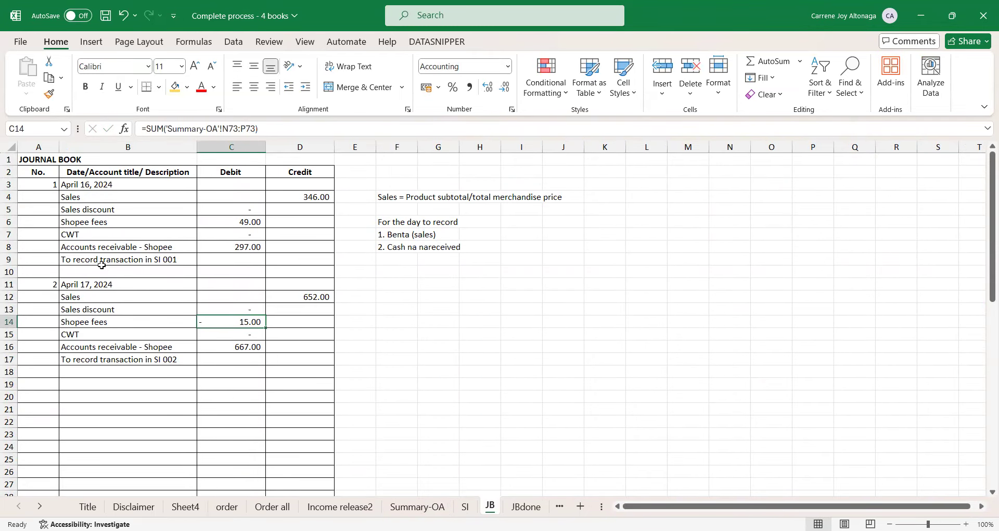
key(F2)
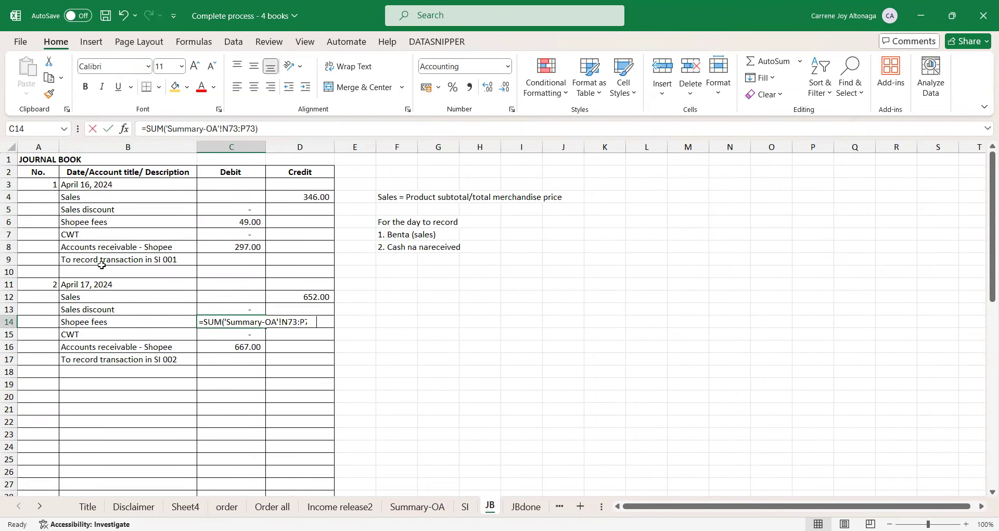
key(Escape)
text(=sum()
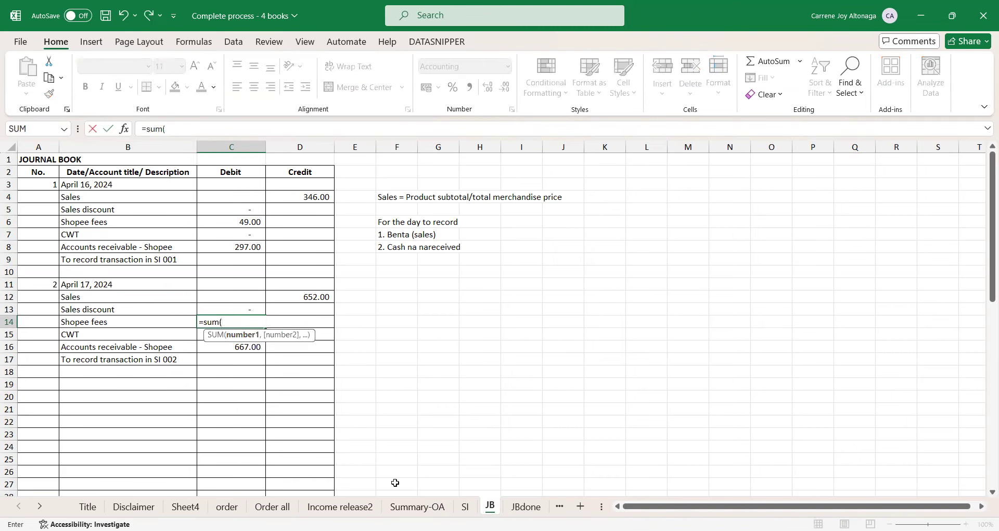
click(340, 506)
click(411, 507)
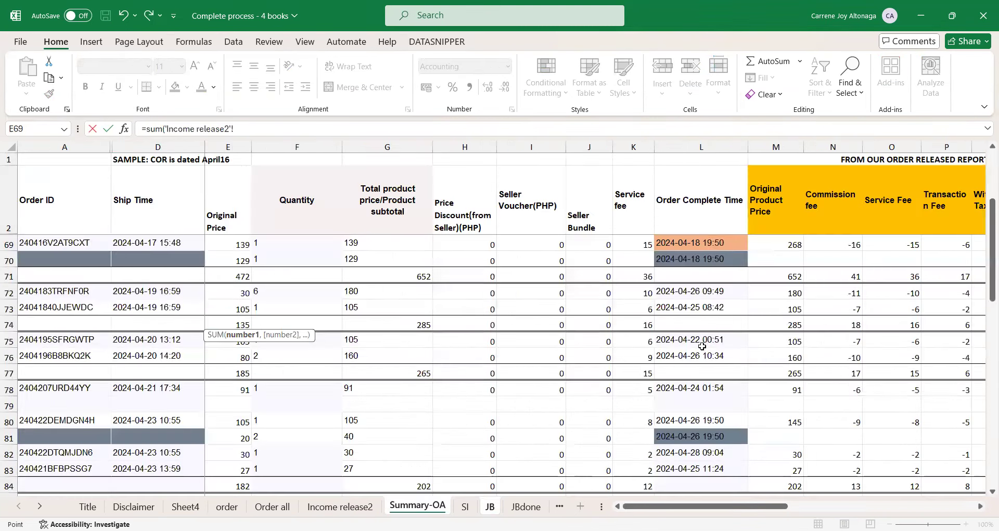
click(749, 327)
key(Up)
key(Up)
key(Up)
key(Up)
key(Up)
key(Up)
key(Up)
key(Up)
key(Up)
key(Up)
key(Up)
key(Up)
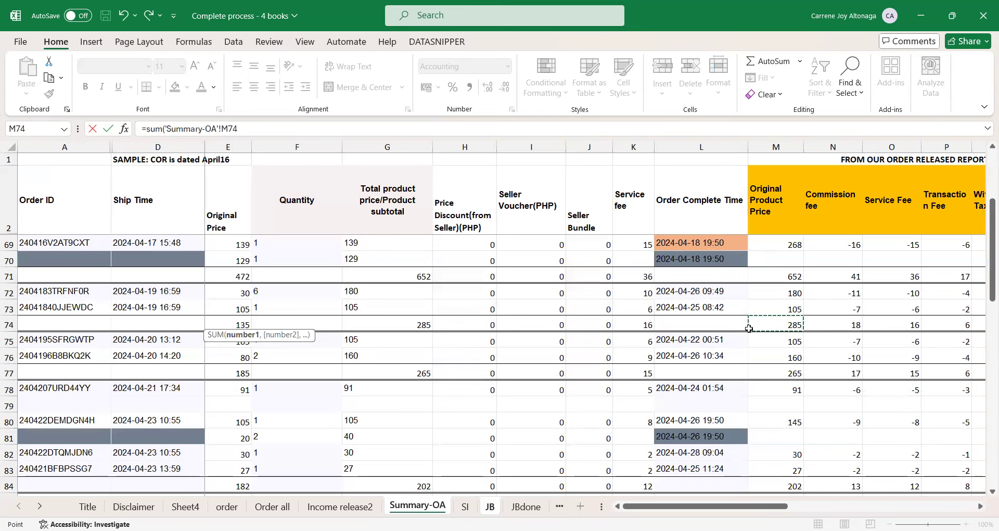
key(ctrl+Up)
key(Down)
key(Down)
key(Down)
key(Down)
key(Down)
key(Down)
key(Down)
key(Down)
key(Down)
key(Down)
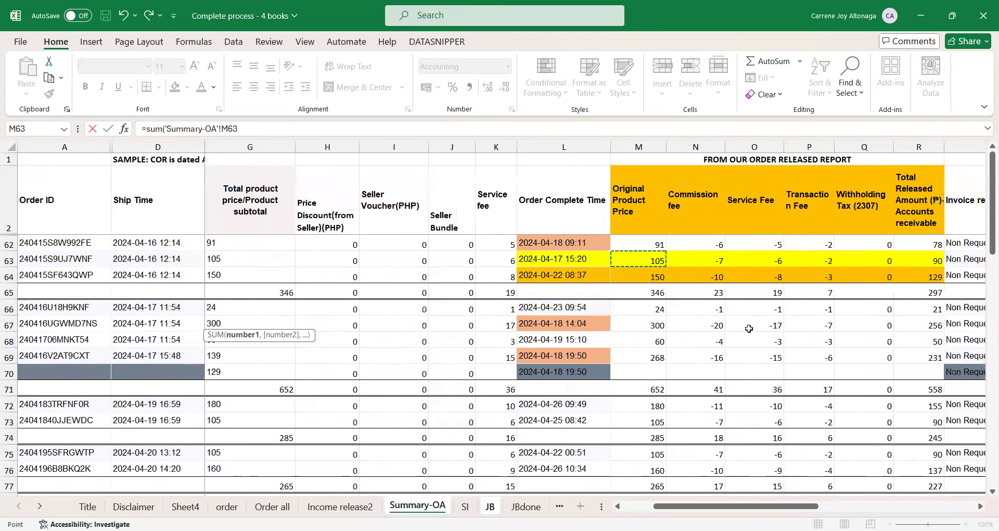
key(Right)
key(Down)
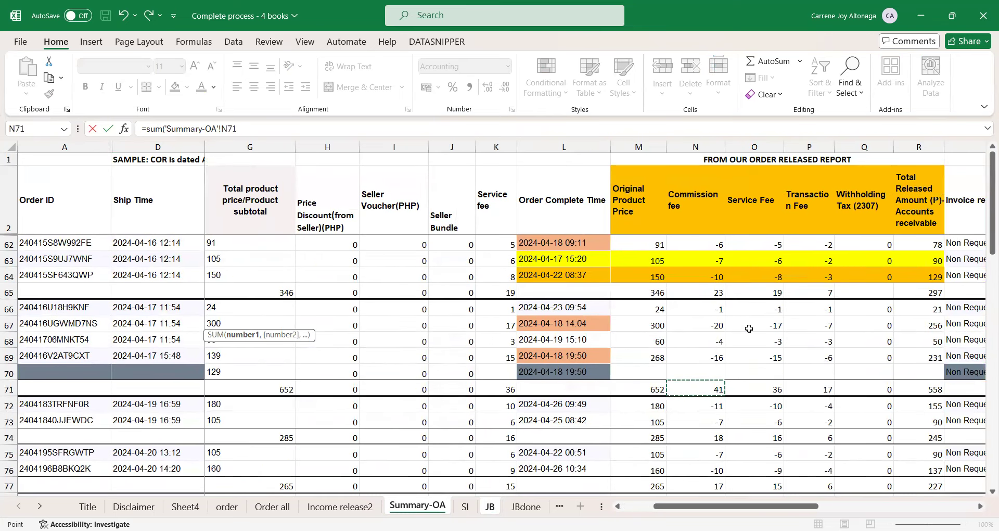
key(shift+Right)
key(shift+Right)
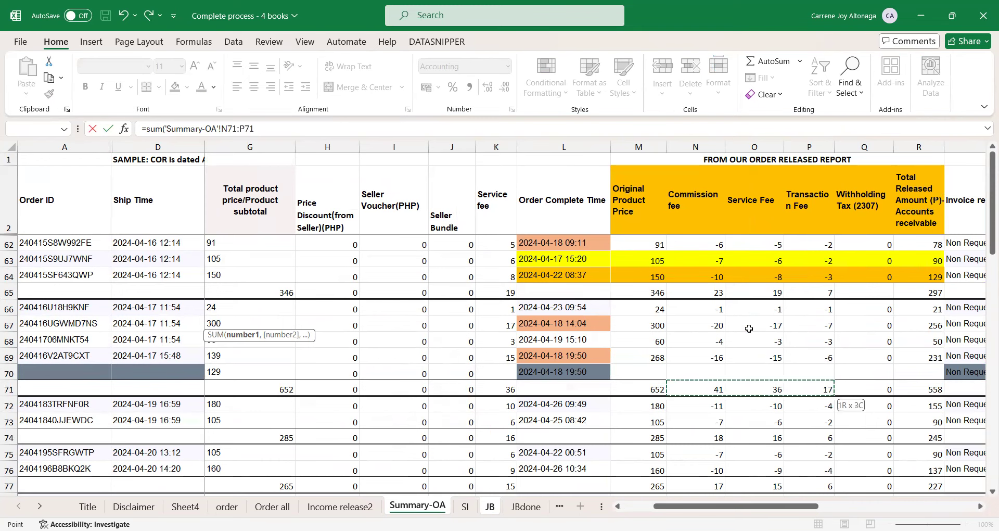
key(Return)
Step: Check the April 17 accounts receivable formula in C16 and move to B19, below the finished entry
key(Down)
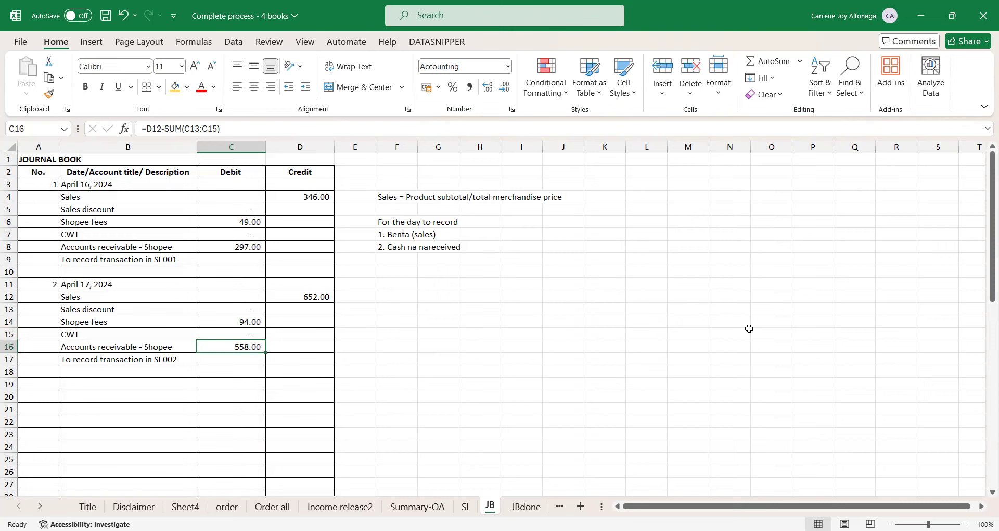
key(Left)
key(Down)
key(Down)
key(Down)
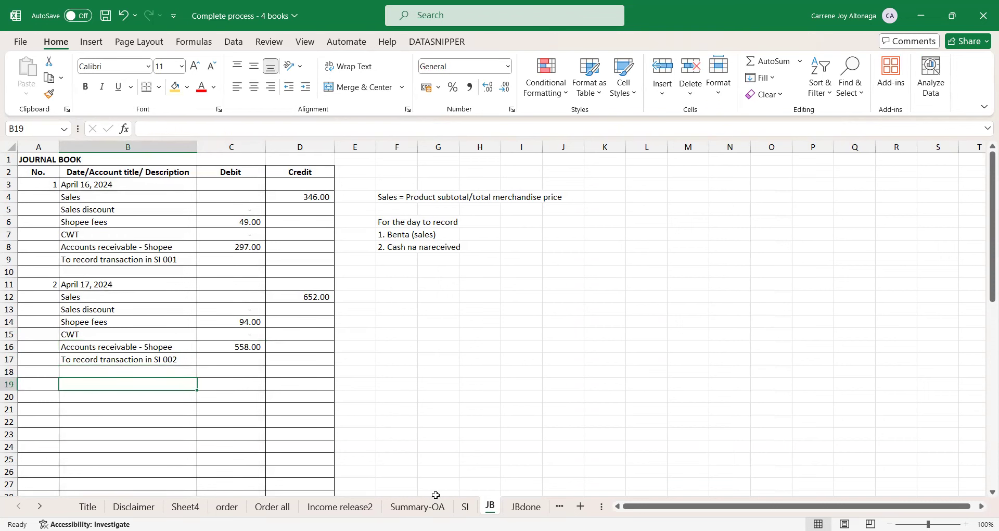
Step: Highlight the April 17 payout completion dates in G64:G67 of the Income release2 sheet with a gold fill
click(416, 506)
click(344, 506)
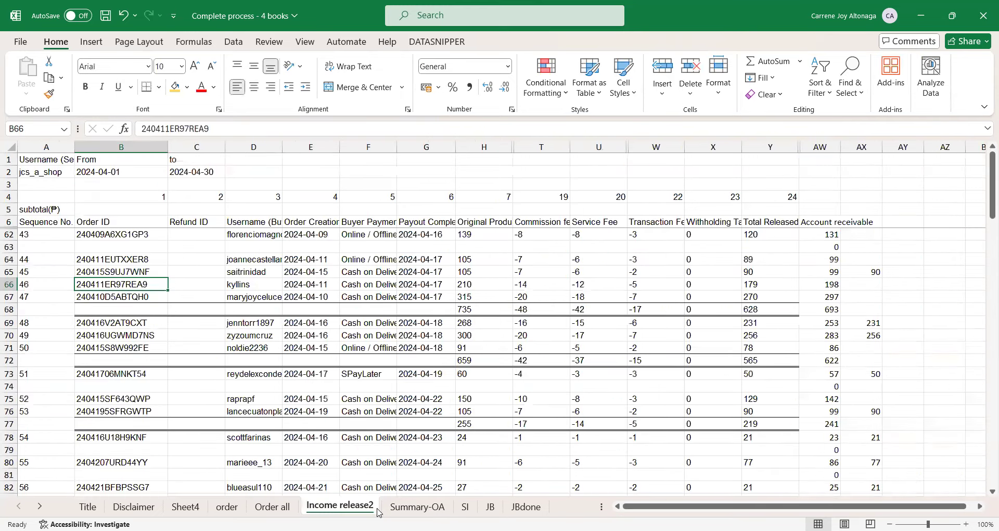
key(Down)
key(Down)
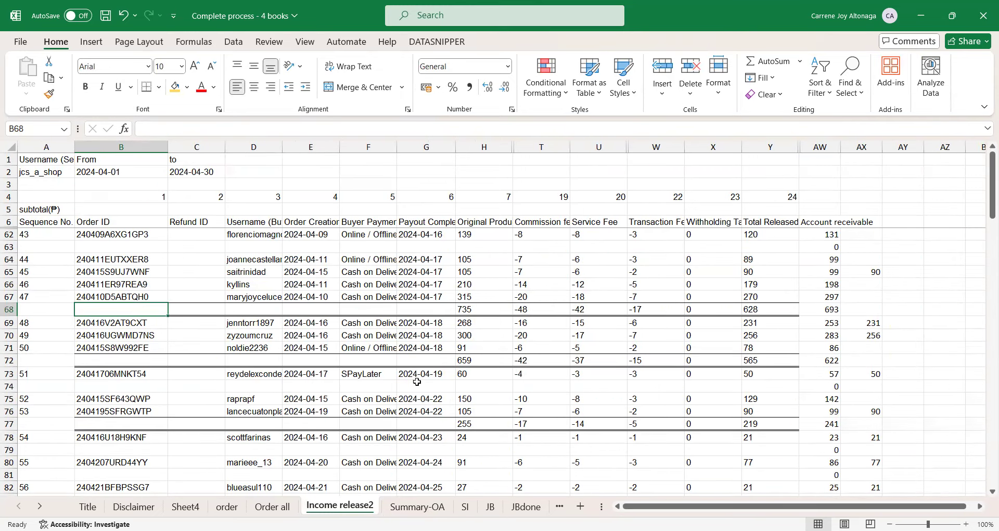
click(435, 259)
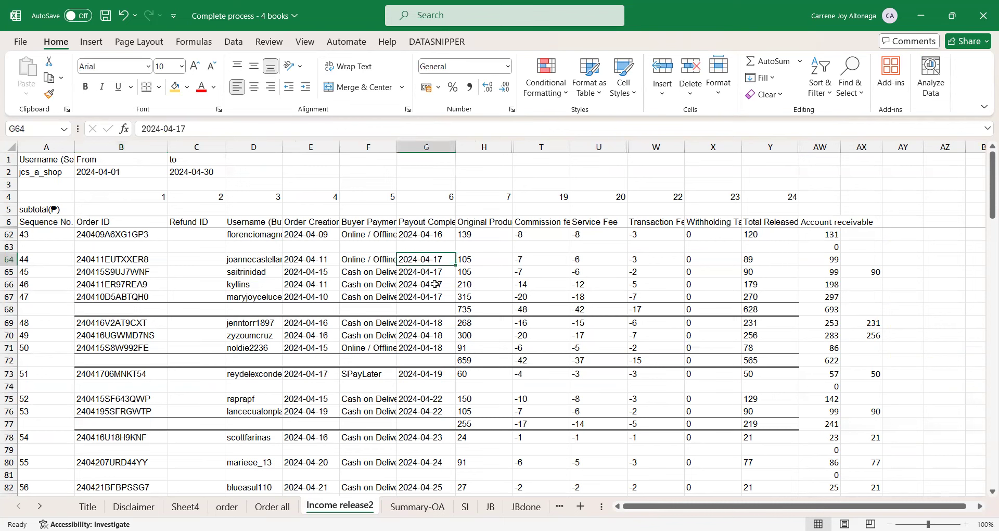
shift+click(432, 297)
key(ctrl+v)
click(506, 281)
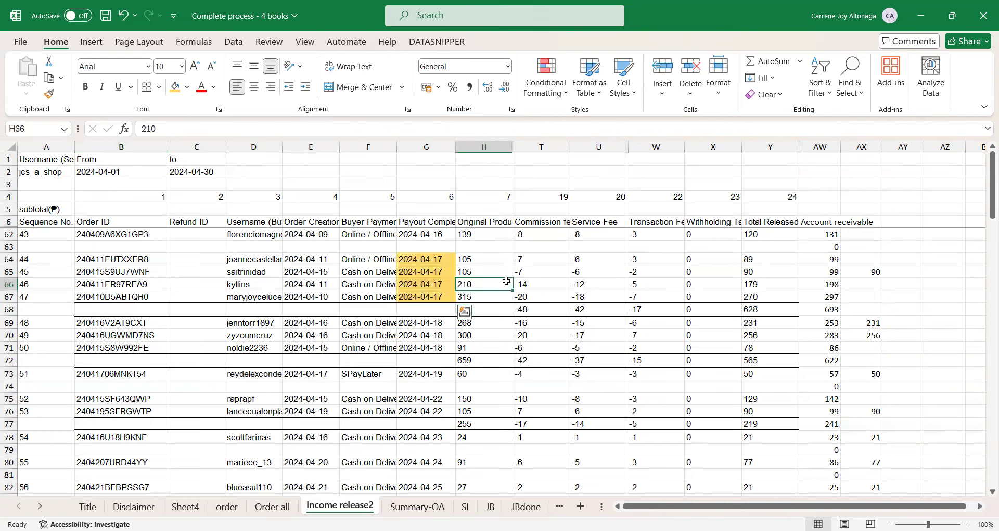
Step: Compare the order creation dates with the April 17 payout dates in rows 64 to 67
click(433, 271)
drag(435, 258, 432, 297)
key(ctrl+v)
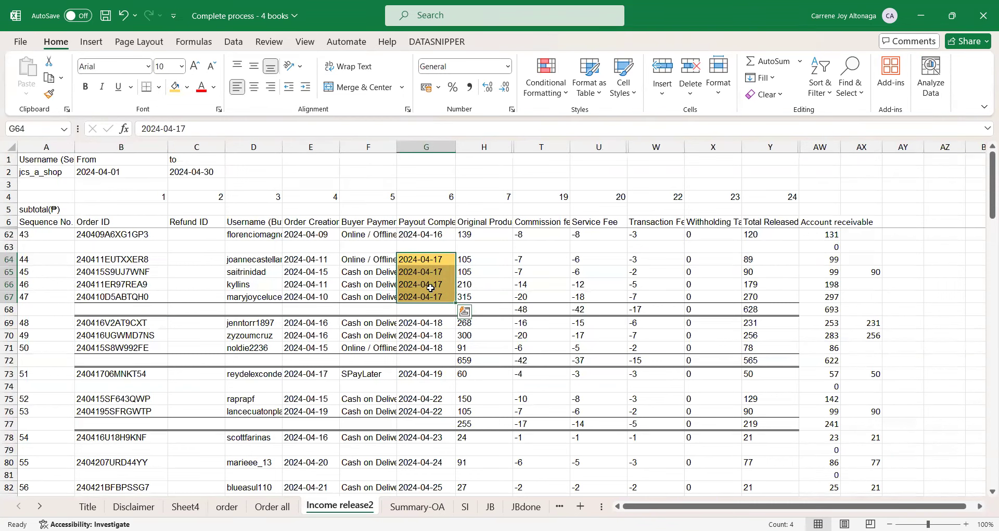
key(Escape)
click(387, 299)
click(310, 286)
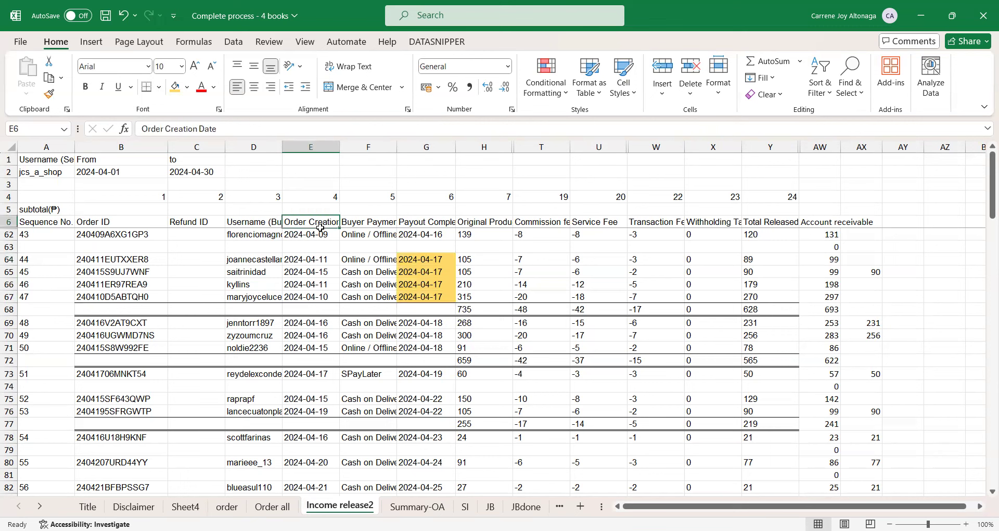
click(320, 270)
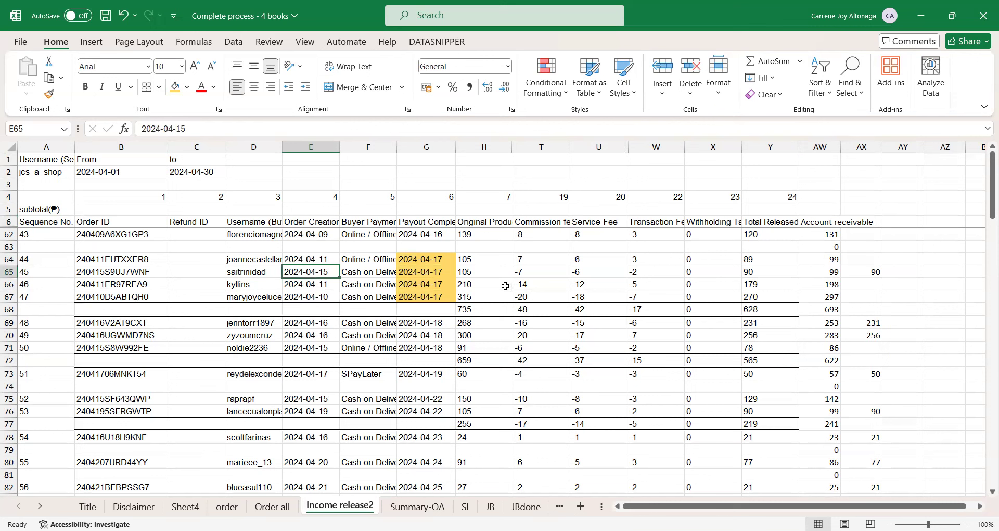
click(381, 271)
click(300, 272)
Step: Locate the yellow-highlighted order completed on April 17 in the Summary-OA sheet
click(416, 507)
click(588, 307)
scroll(632, 307, down, 1)
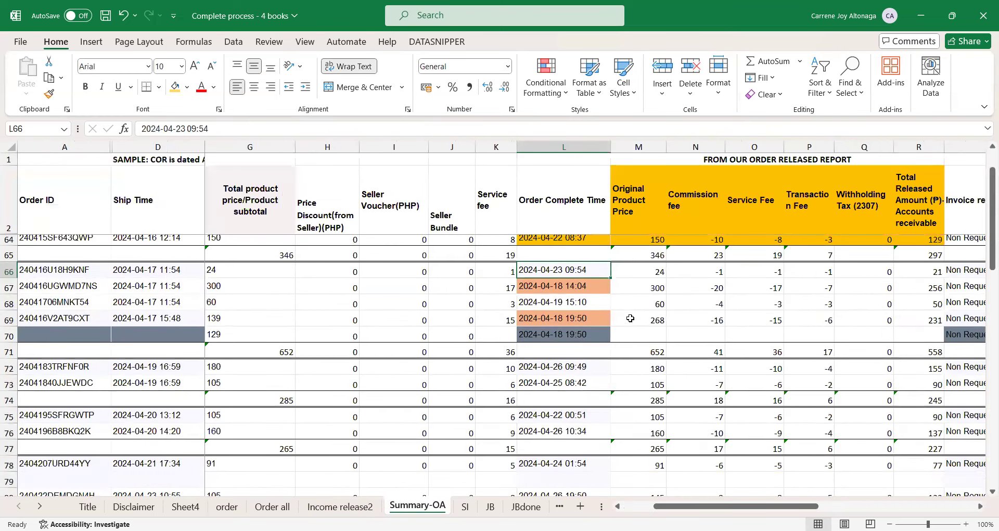
click(636, 318)
scroll(646, 334, up, 1)
click(648, 259)
click(566, 257)
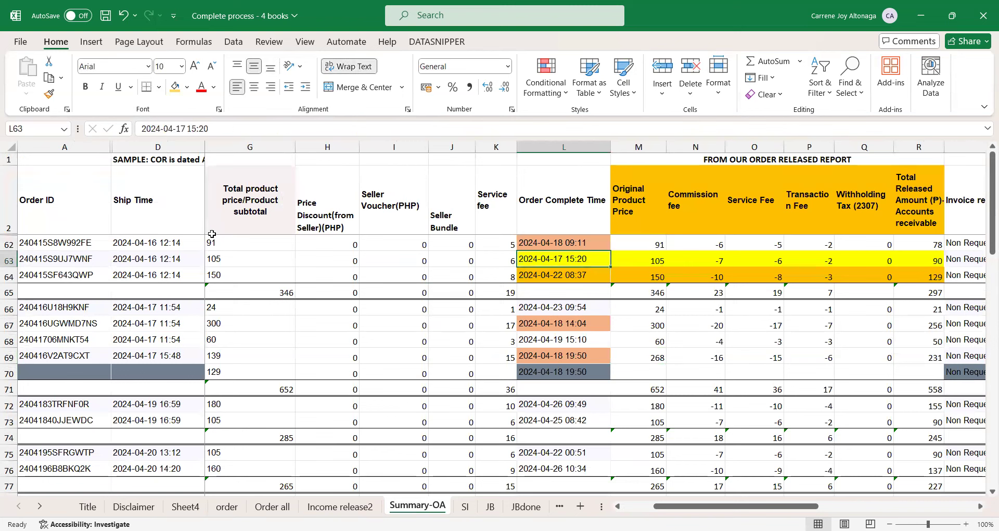
Step: Copy the order ID in A63 of the Summary-OA sheet and search for it in the Income release2 sheet
click(99, 259)
key(ctrl+c)
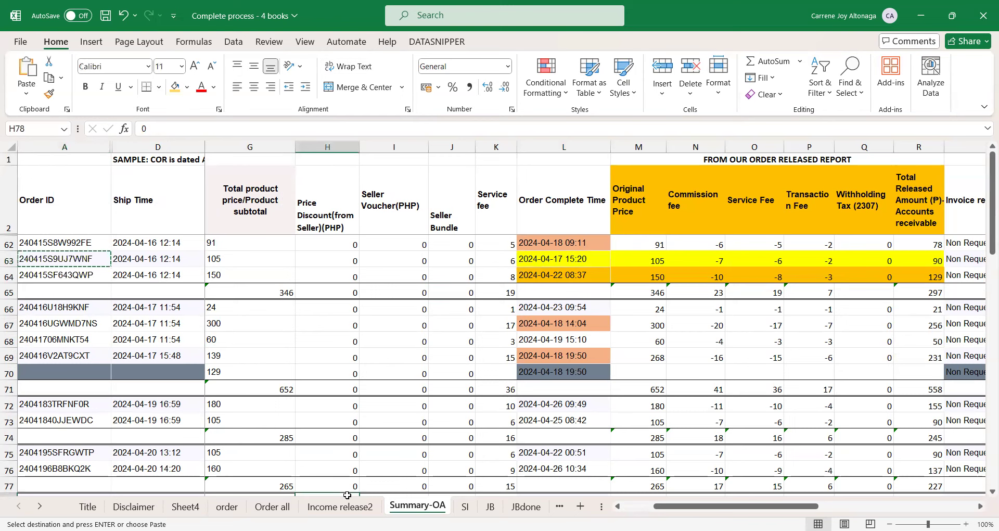
click(341, 506)
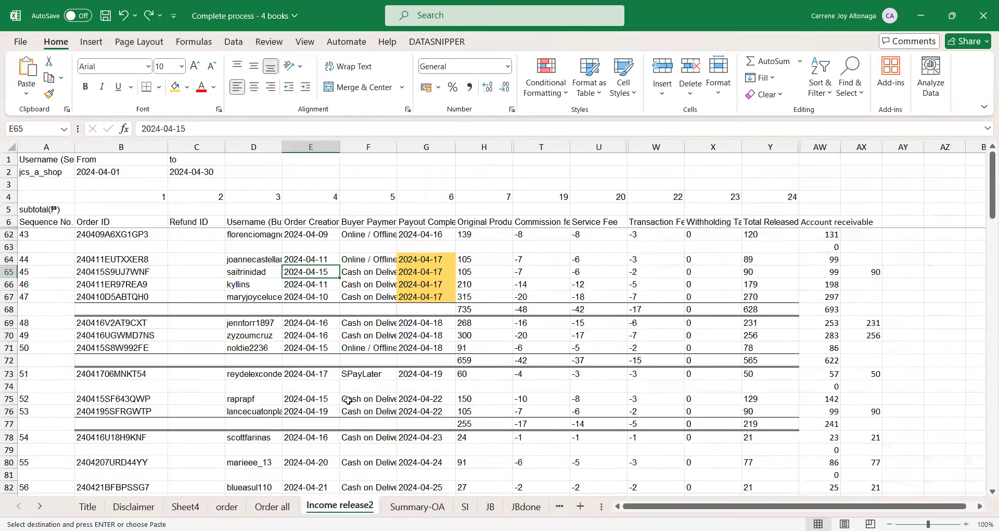
key(ctrl+f)
key(ctrl+v)
key(Return)
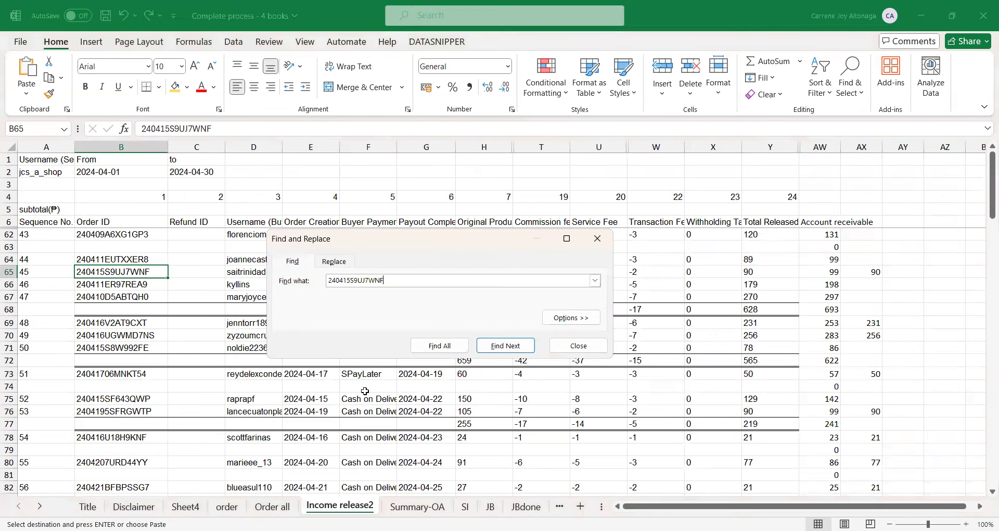
key(Escape)
Step: Check the payout date of the found order in row 65 and the dates of the order above it
key(Right)
key(Right)
key(Right)
key(Right)
key(Right)
key(Right)
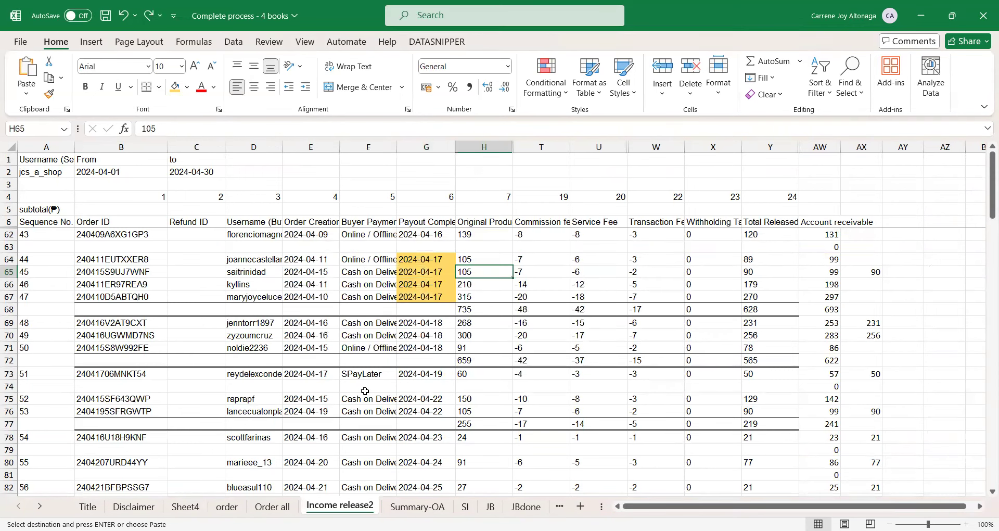
key(Left)
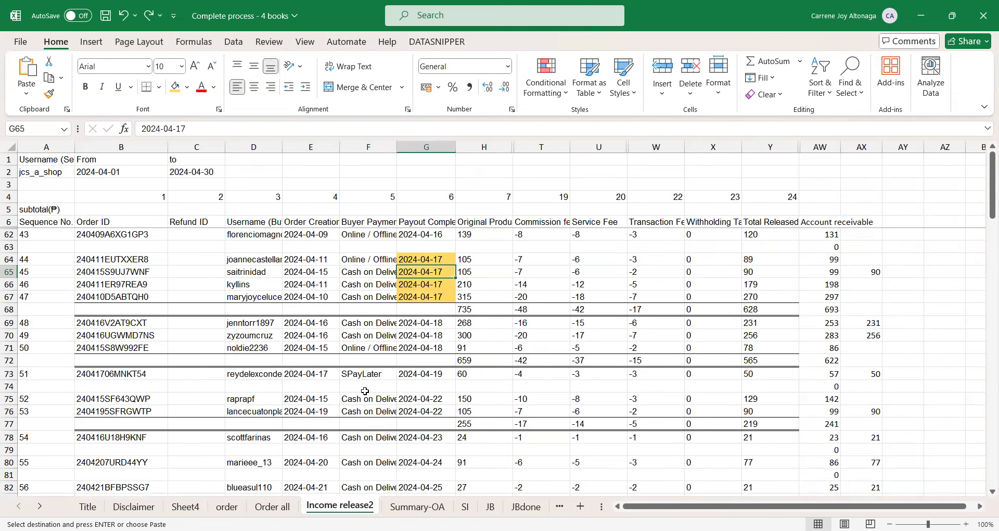
key(Up)
key(Left)
key(Right)
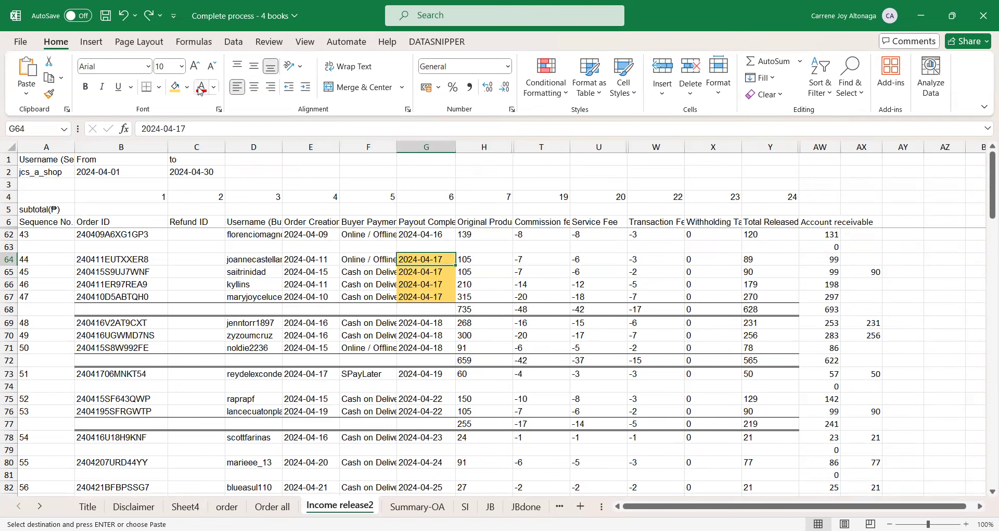
click(314, 263)
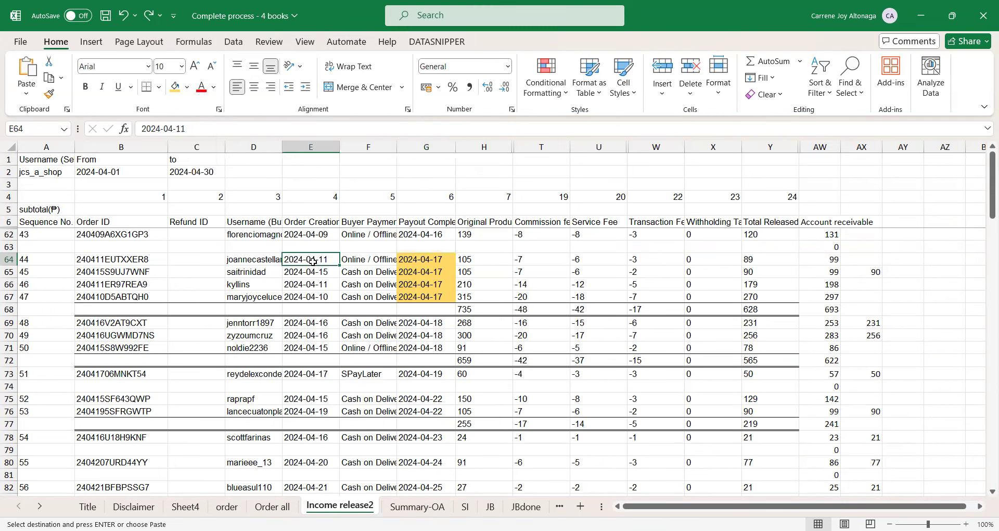
Step: Fill the payout dates in G64, G66 and G67 of the Income release2 sheet with blue
click(426, 263)
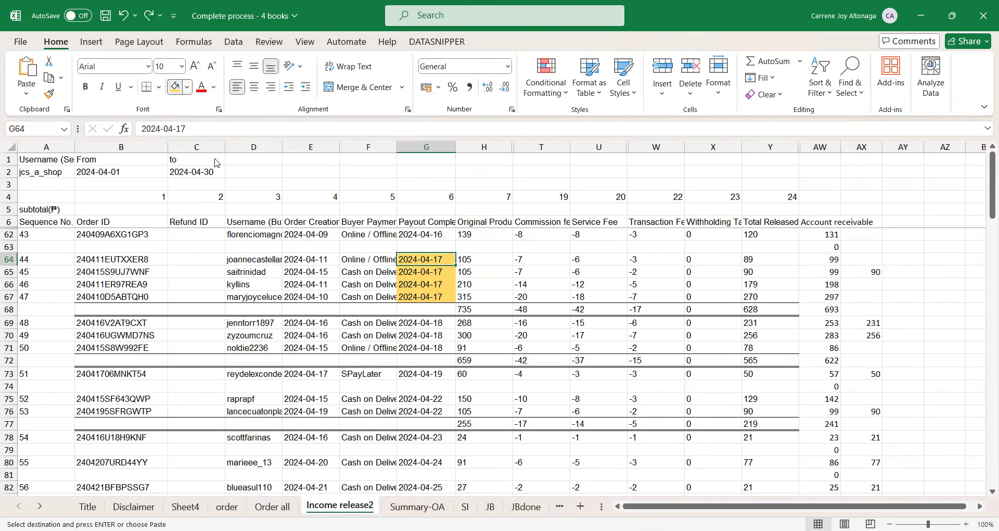
key(Return)
key(Return)
key(Return)
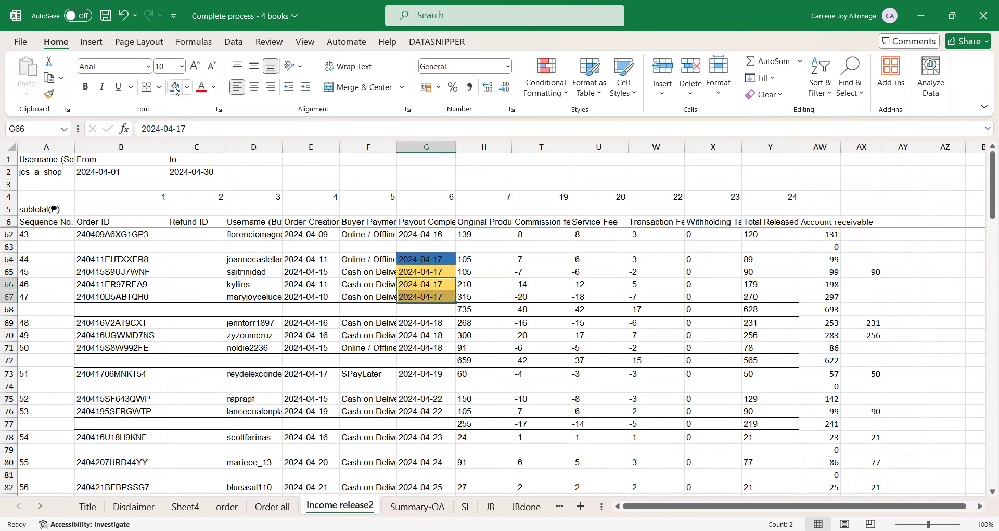
click(176, 90)
click(439, 269)
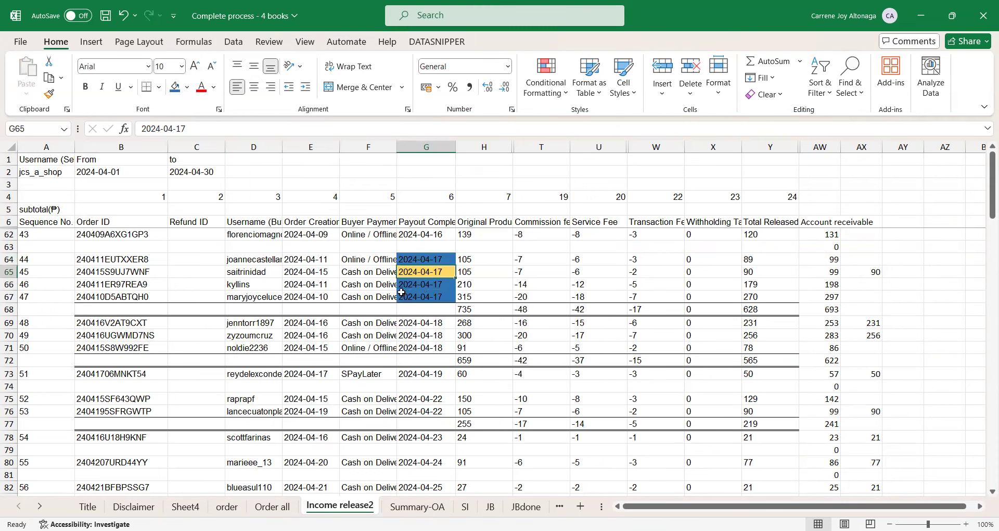
click(324, 272)
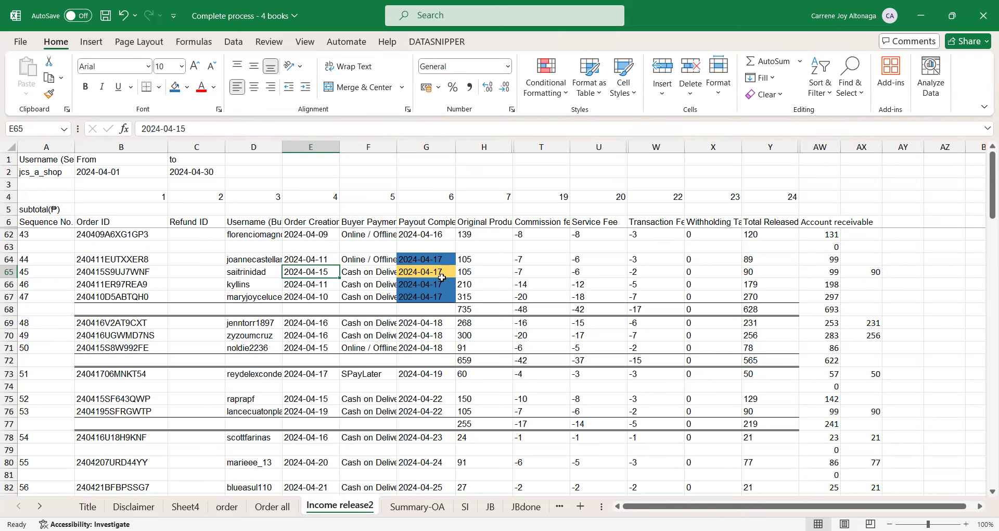
Step: Enter 17/4/24 as the first date in A3 of the CRB cash receipts sheet
click(431, 507)
key(ctrl+Page_Down)
key(ctrl+Page_Down)
key(ctrl+Page_Down)
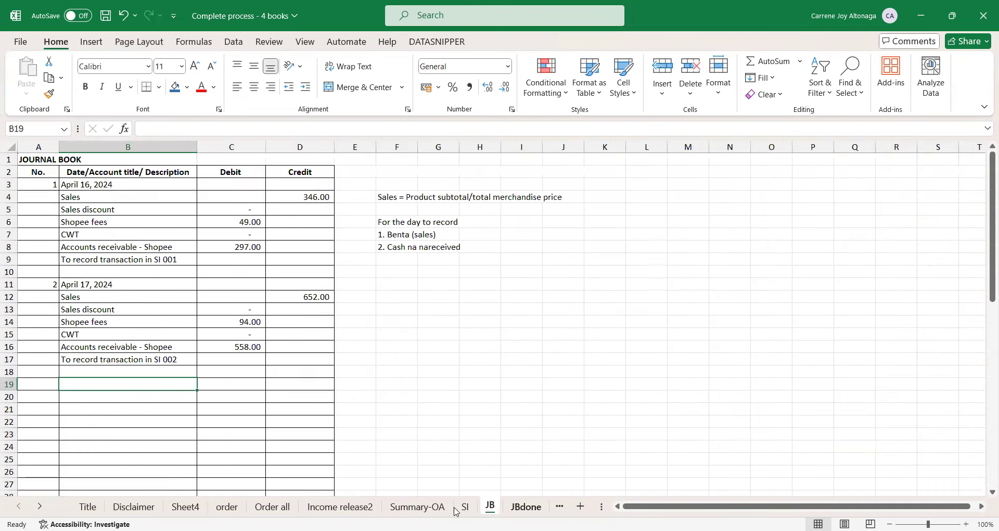
key(ctrl+Page_Down)
key(Up)
key(Up)
key(Up)
key(Up)
key(Up)
key(Up)
key(Up)
key(Up)
key(Up)
key(Up)
key(Up)
key(Up)
key(Up)
key(Up)
key(Left)
key(Left)
key(Up)
key(Up)
key(Up)
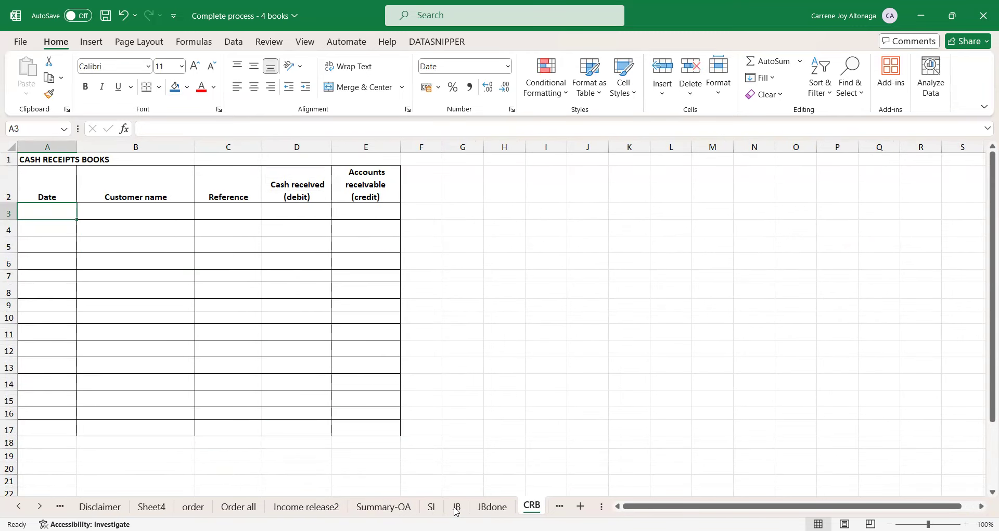
text(17/4/23)
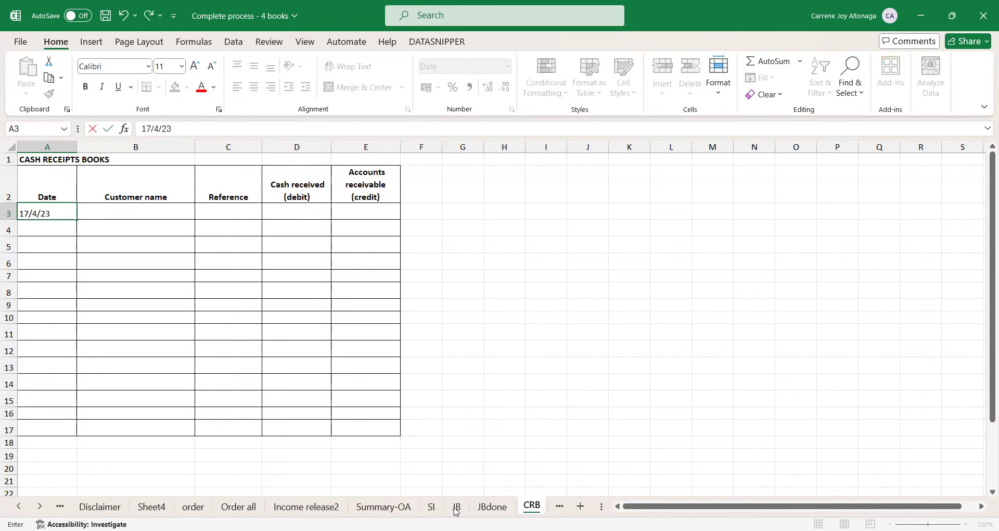
text(4)
key(Return)
key(Up)
key(Right)
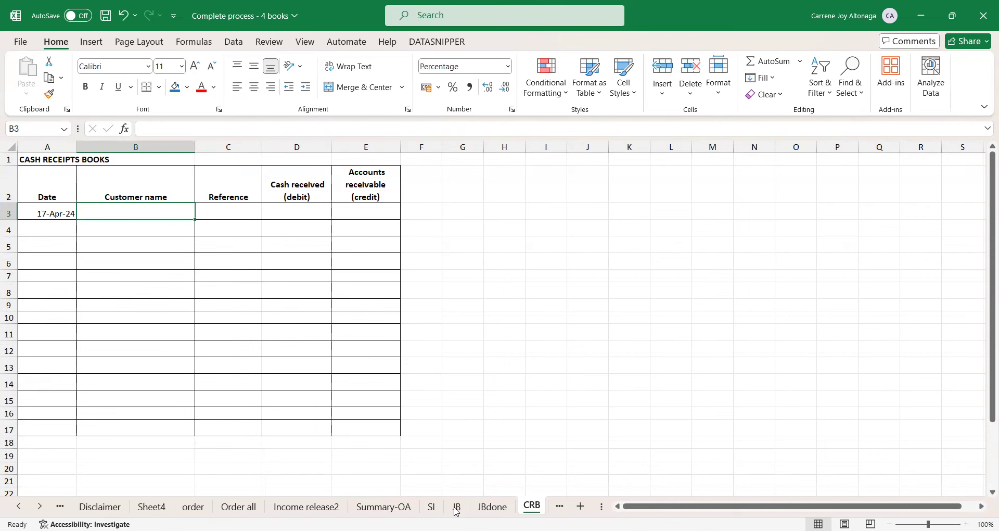
Step: Check the first customer name entry in the CRB done sheet and return to the CRB sheet
key(ctrl+Page_Down)
key(Up)
key(Up)
key(Up)
key(Up)
key(Up)
key(Up)
key(Up)
key(Up)
key(Up)
key(Up)
key(Up)
key(Up)
key(Up)
key(Up)
key(Up)
key(Up)
key(Up)
key(Left)
key(Left)
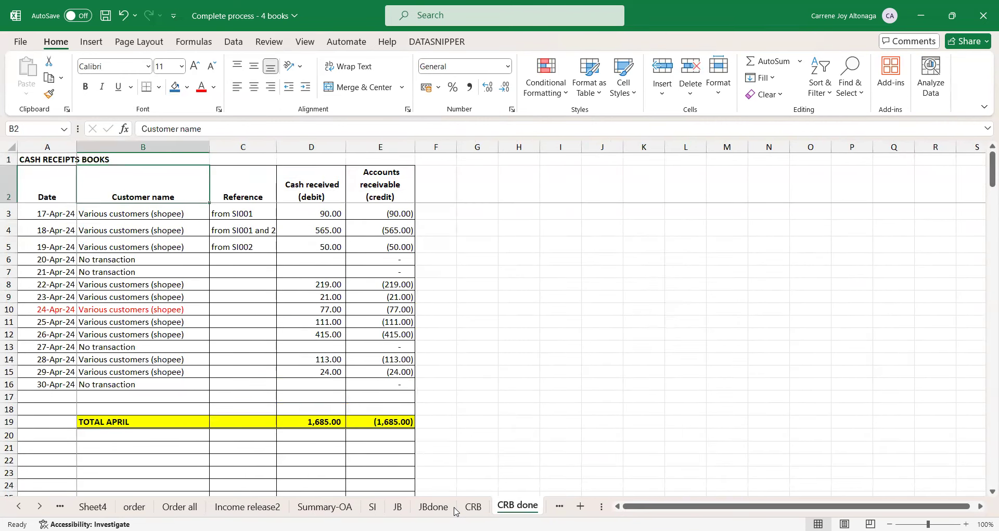
key(Down)
key(ctrl+c)
key(ctrl+Page_Up)
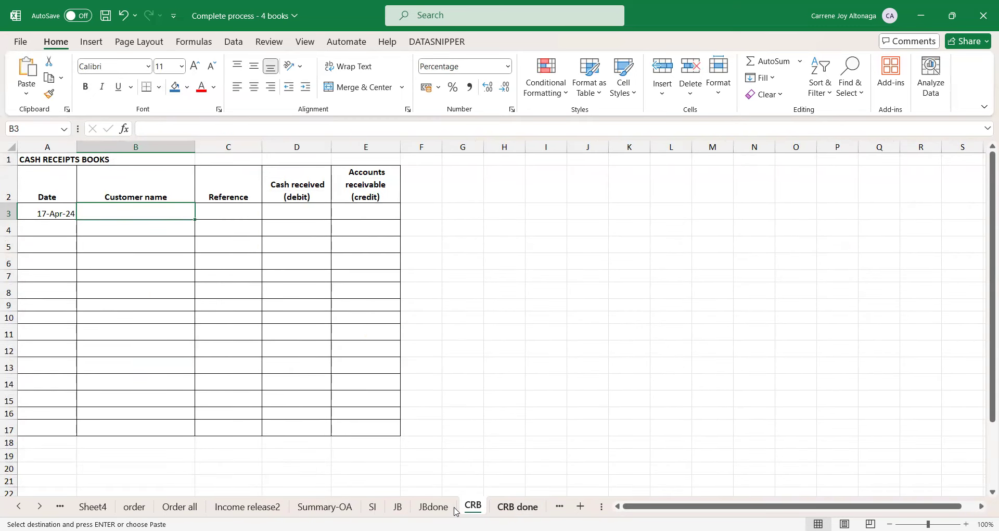
Step: Enter "customer from SI001" as the customer name for the April 17 receipt in B3
text(customer form)
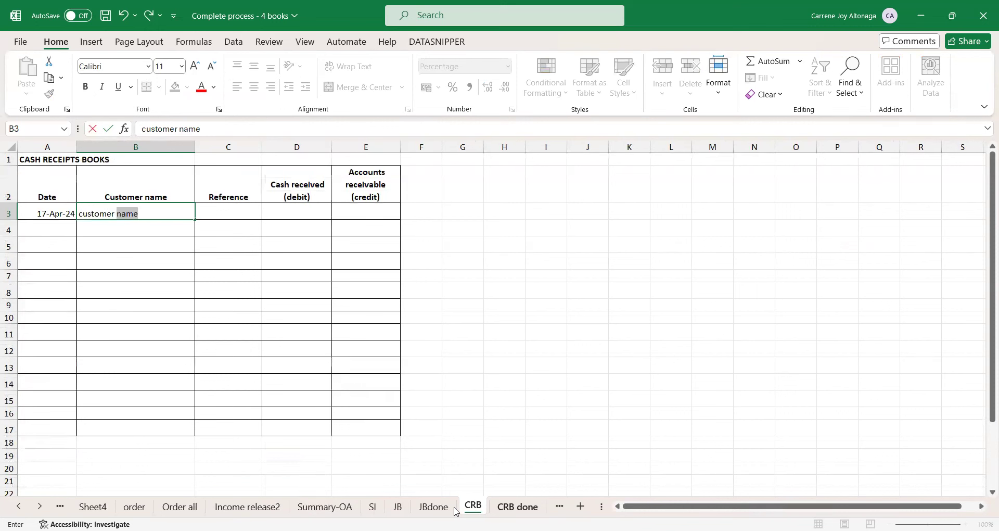
key(BackSpace)
key(BackSpace)
key(BackSpace)
text(rom SI001)
key(Return)
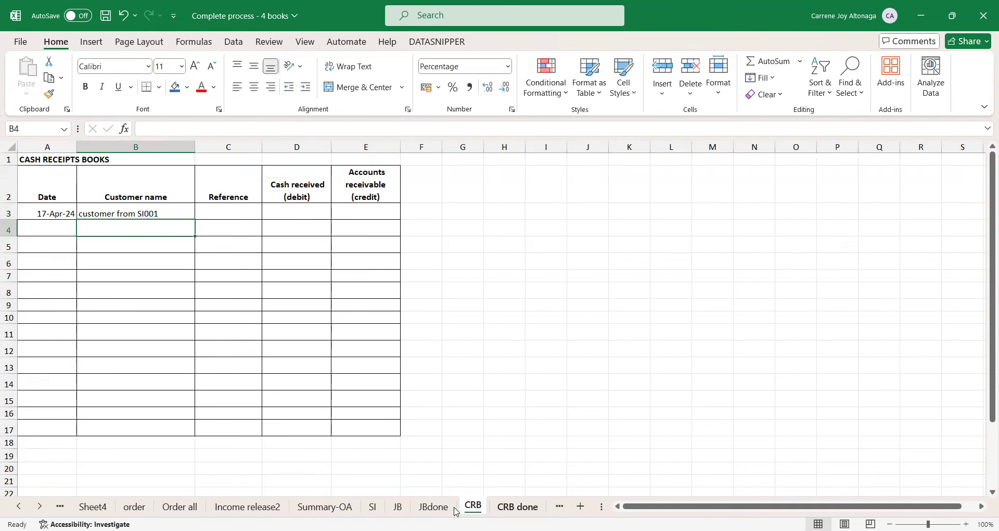
Step: Enter SI001 as the reference for the April 17 receipt in C3
key(Right)
text(S)
key(BackSpace)
key(Up)
text(SI001)
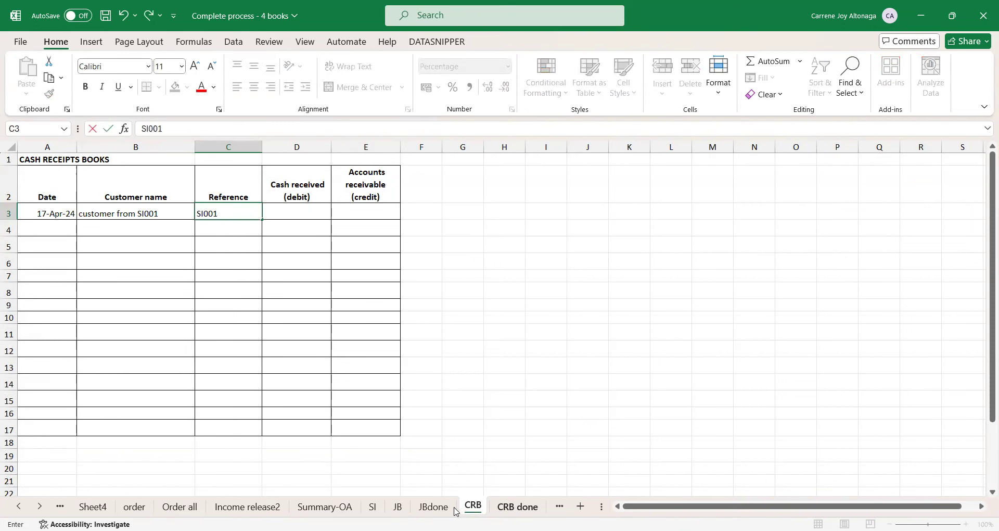
key(Return)
Step: Link the April 17 cash received debit in D3 to the total released amount in Y65 of the Income release2 sheet
key(Up)
key(Right)
text(=)
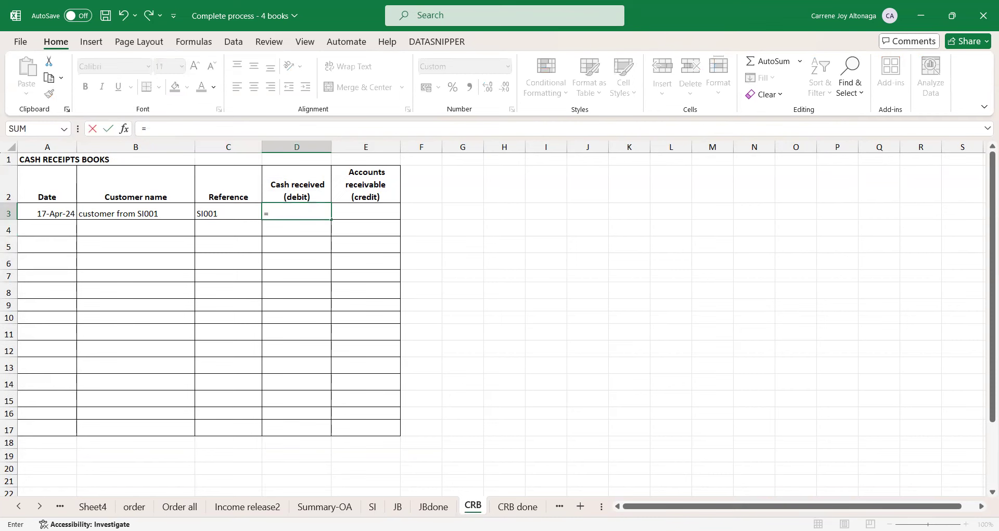
click(325, 506)
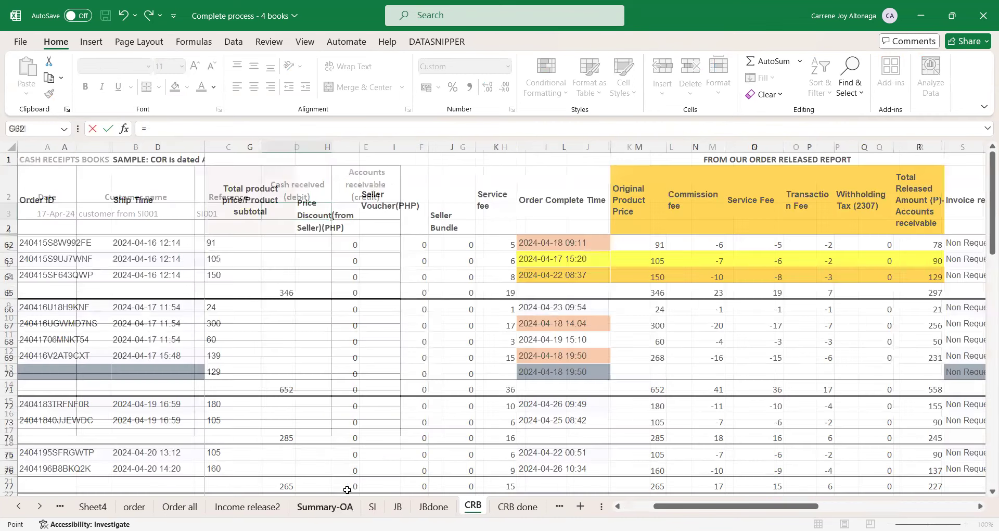
click(275, 506)
click(483, 272)
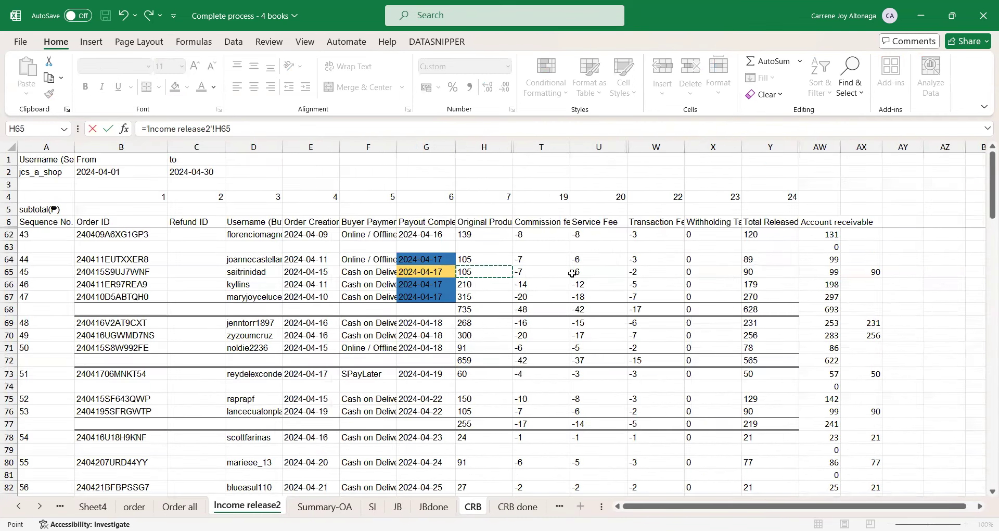
click(757, 273)
key(Return)
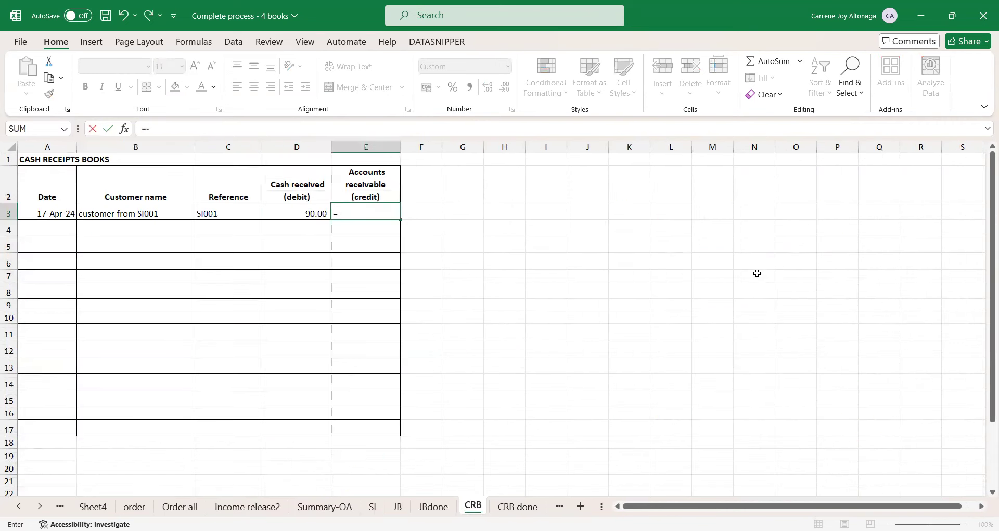
Step: Set the April 17 accounts receivable credit in E3 equal to D3 and move to D4
text(=)
key(Left)
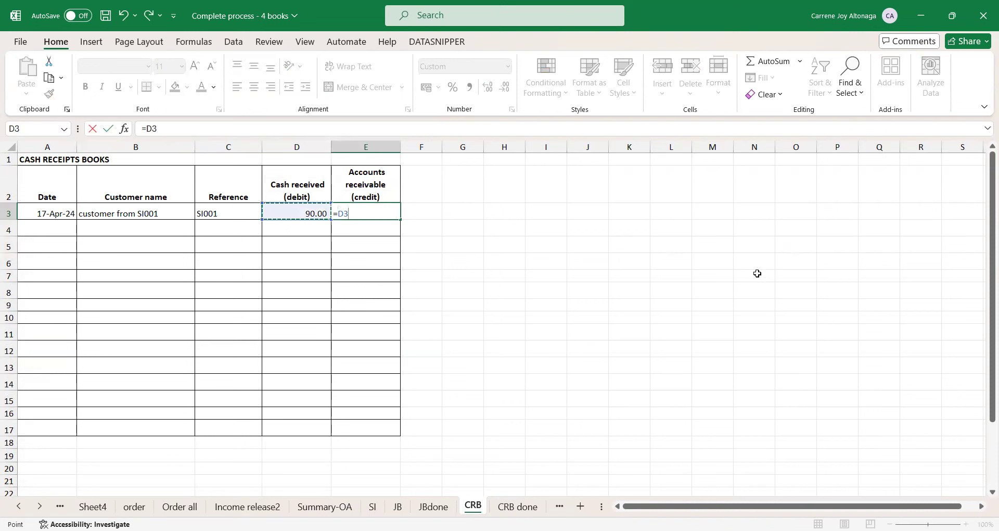
key(Return)
key(Up)
key(Left)
key(Down)
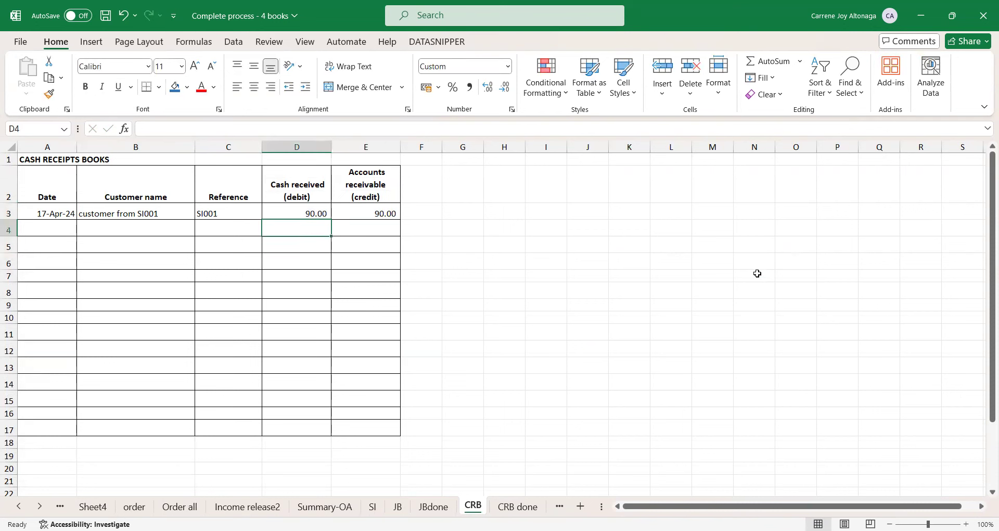
Step: Start journal entry no. 3 in row 19 of the JB sheet, dated April 18, 2024
key(Left)
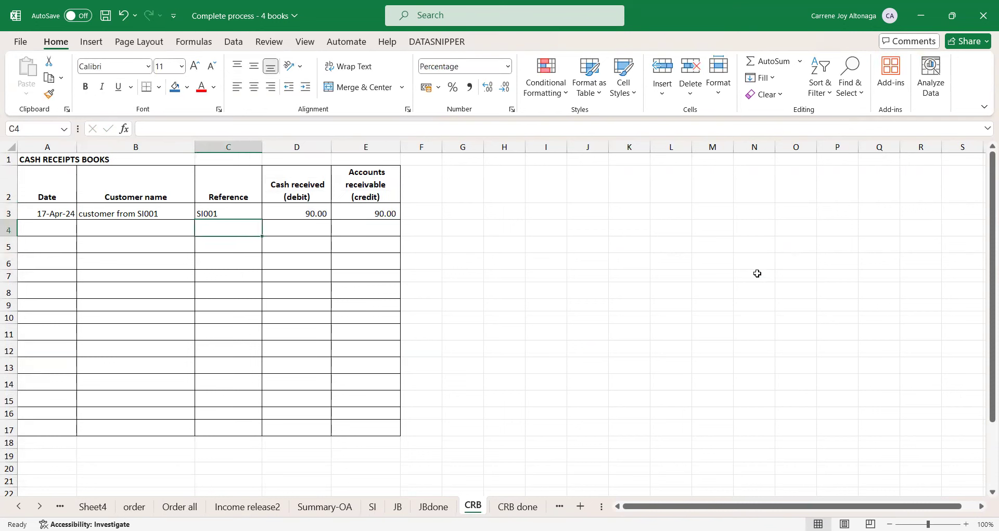
key(Left)
key(Left)
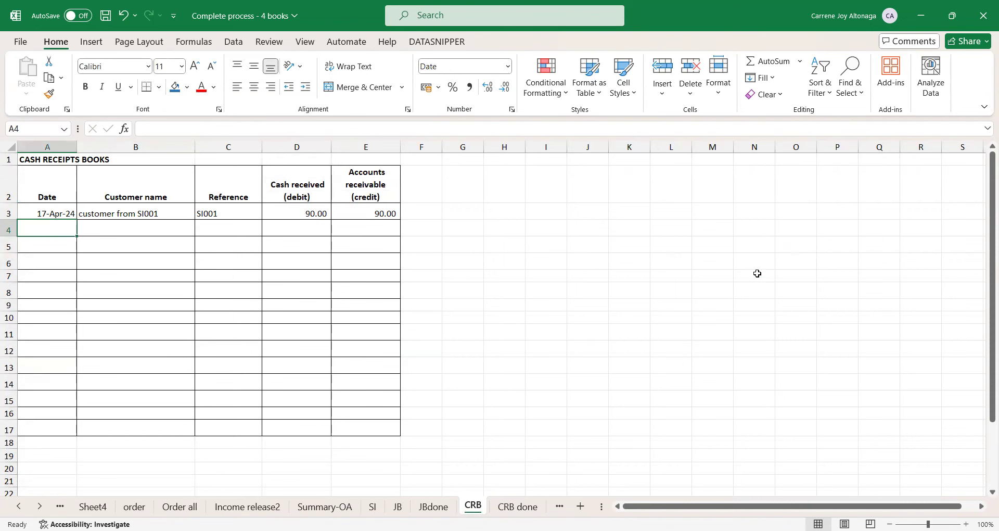
key(ctrl+Page_Up)
key(ctrl+Page_Up)
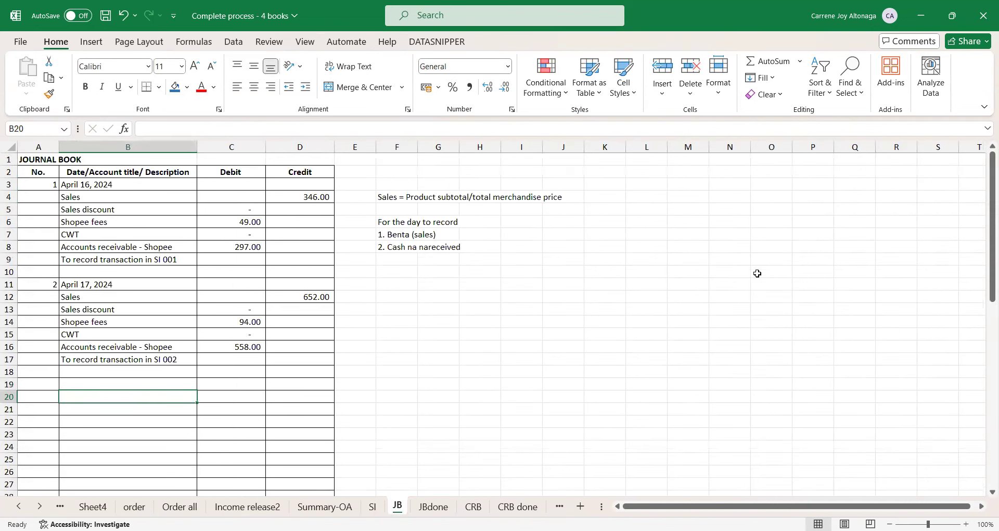
key(Left)
text(3)
key(Tab)
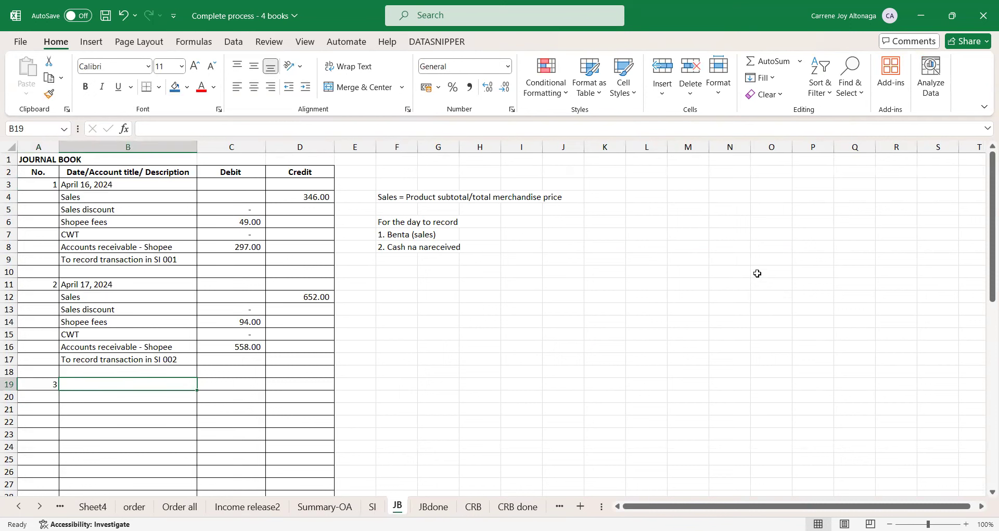
text(April)
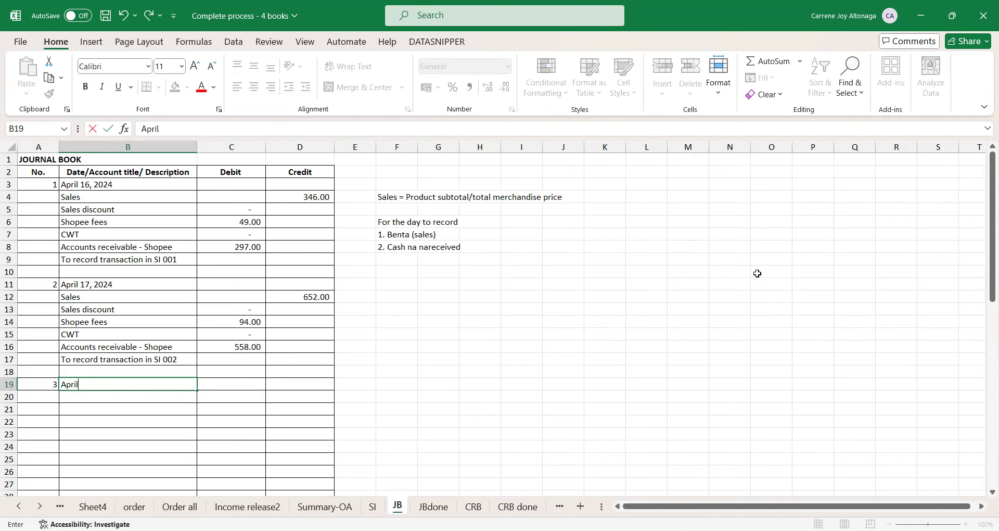
text( 18, 20254)
key(Return)
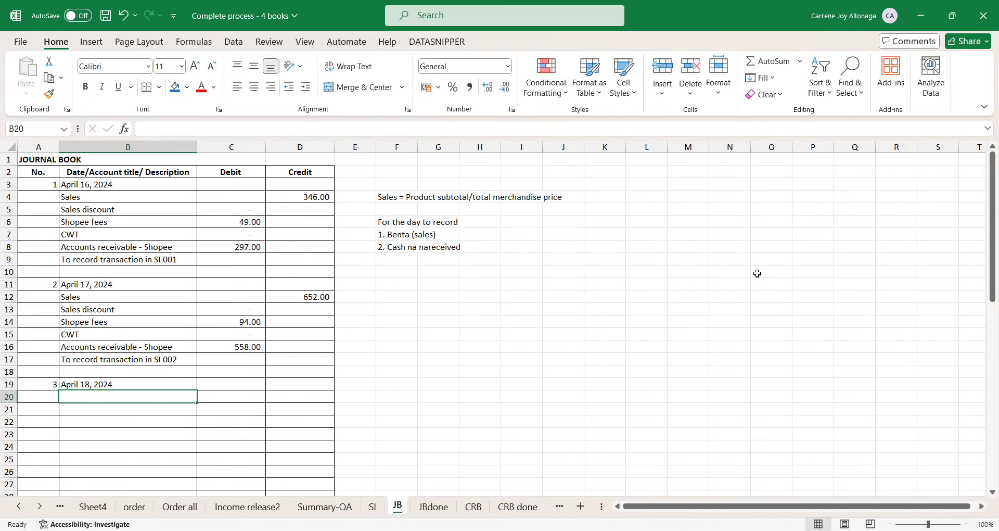
Step: Check the ship times in the Summary-OA sheet for orders shipped on April 18
key(ctrl+Page_Up)
key(ctrl+Page_Up)
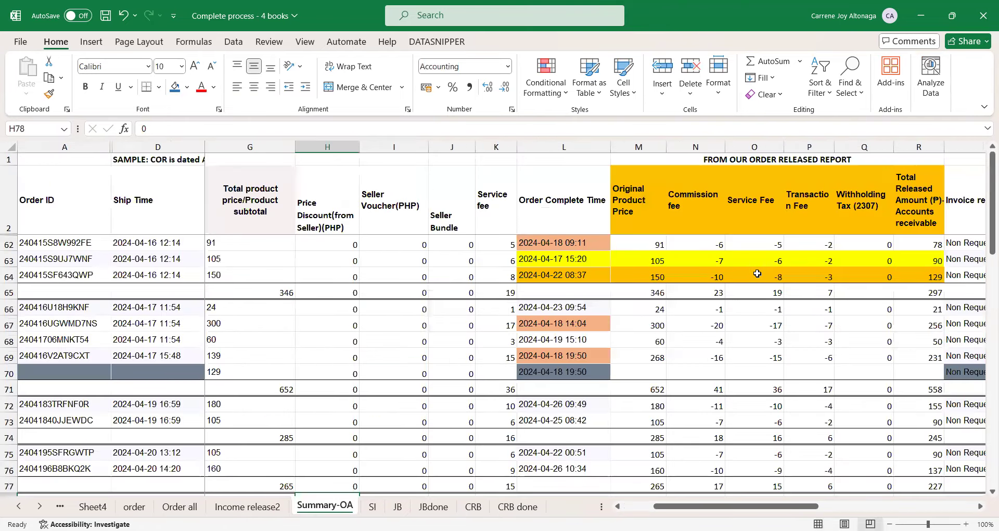
scroll(757, 274, down, 1)
key(Up)
key(Up)
key(Up)
key(Up)
key(Up)
key(Up)
key(Up)
key(Up)
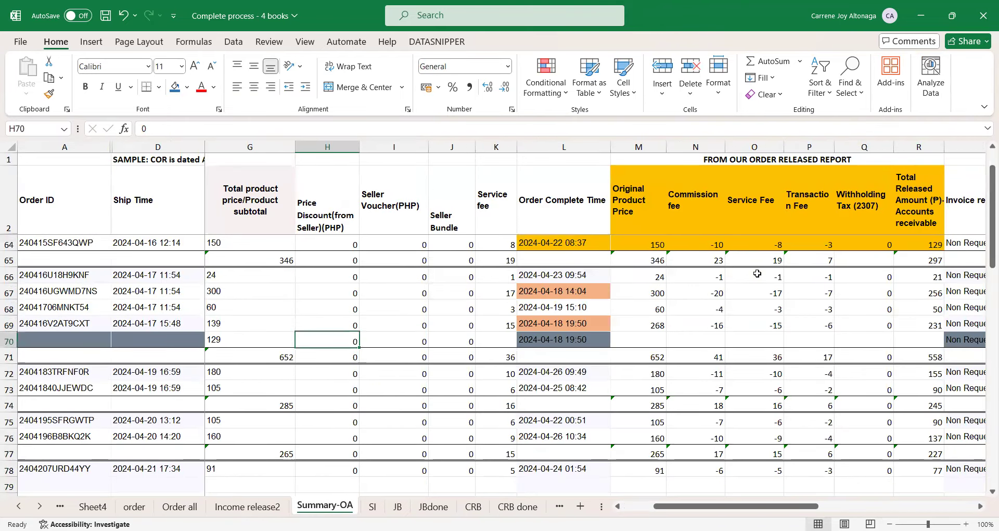
key(ctrl+z)
key(ctrl+z)
key(ctrl+z)
key(ctrl+z)
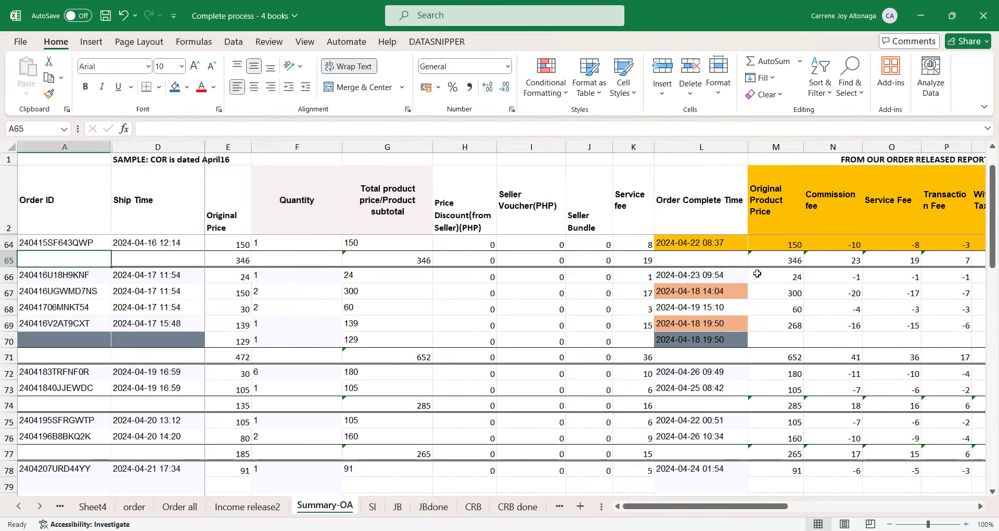
key(Down)
key(Down)
Step: Enter "No sales" in B20 of the JB sheet for April 18
key(ctrl+Page_Down)
key(ctrl+Page_Down)
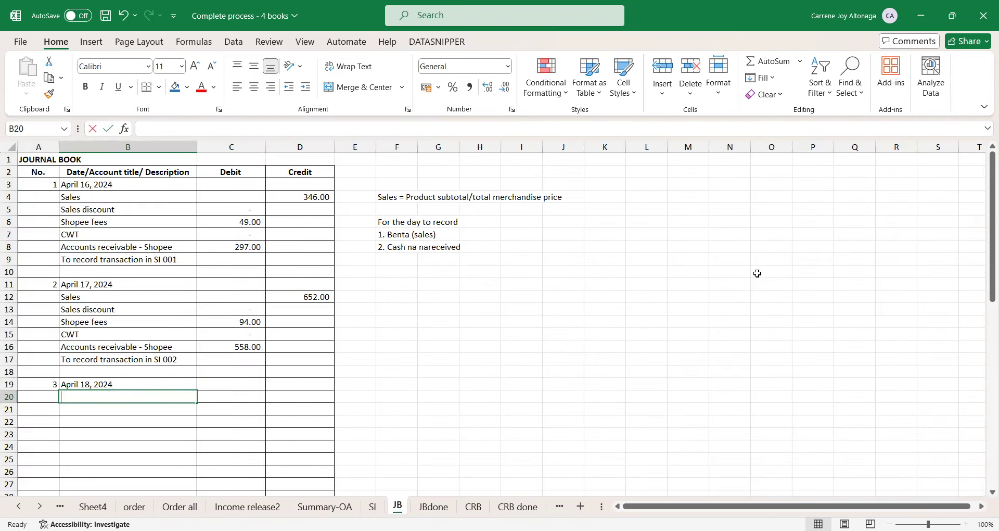
text(no)
key(BackSpace)
key(BackSpace)
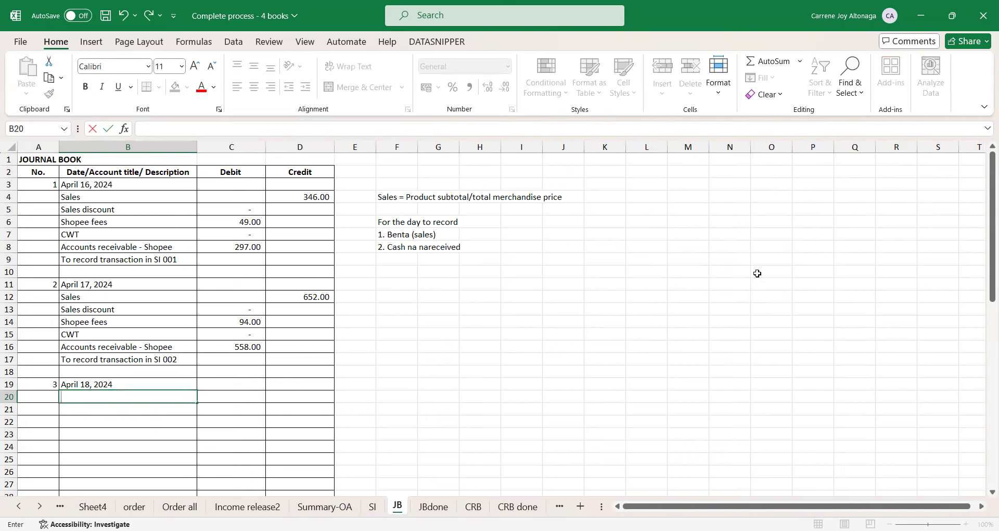
text(No sales)
key(Return)
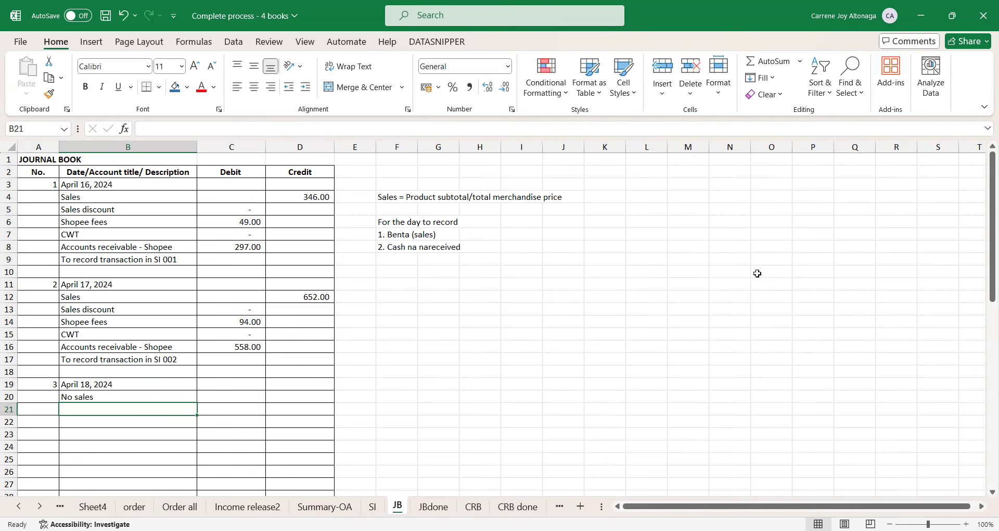
Step: Examine the April 18 payouts in G69:G71 of the Income release2 sheet and the order creation dates of rows 69 and 70
key(ctrl+Page_Down)
key(ctrl+Page_Down)
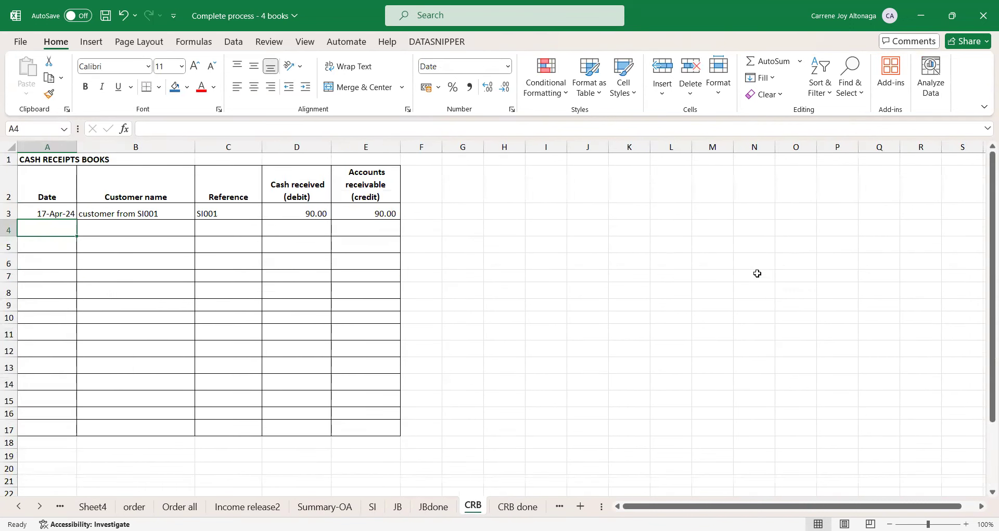
click(316, 506)
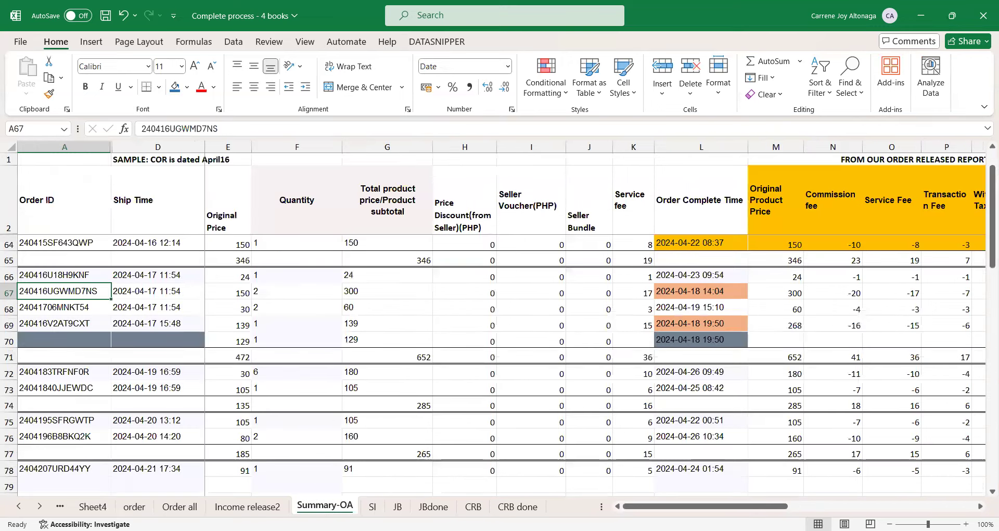
click(247, 506)
drag(413, 326, 427, 351)
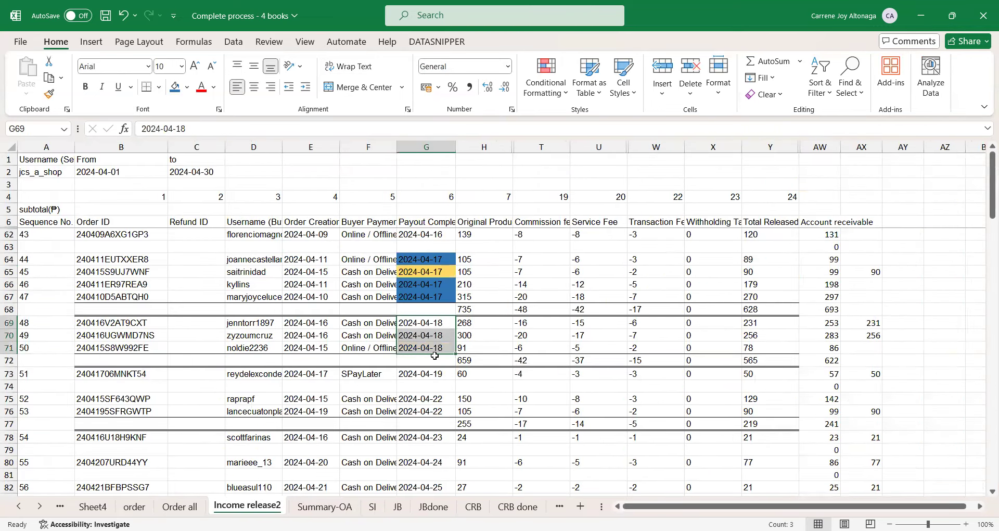
click(310, 332)
drag(320, 324, 321, 329)
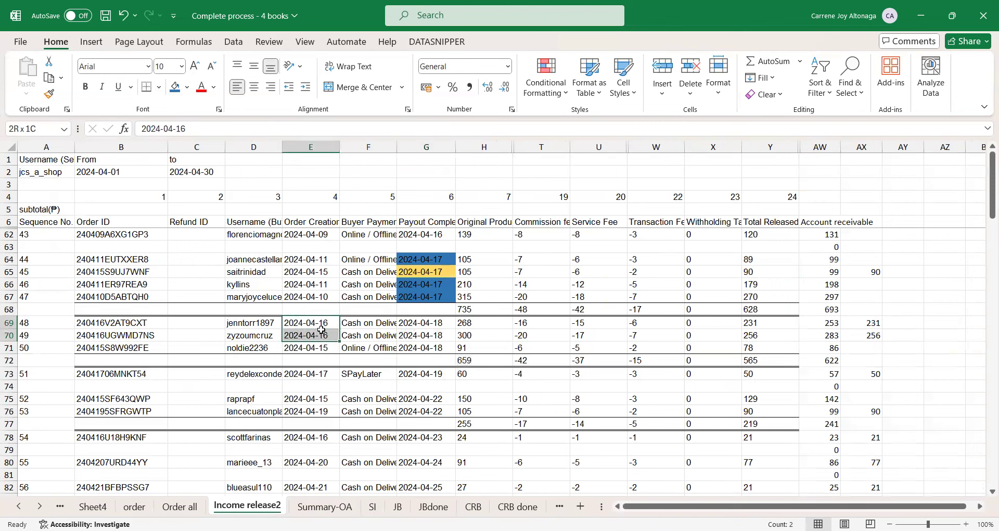
drag(406, 327, 409, 336)
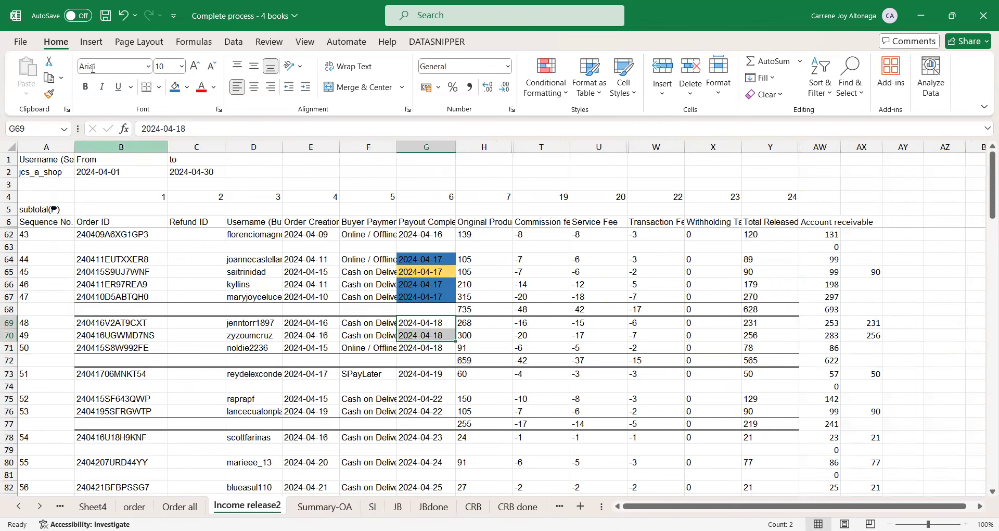
click(440, 336)
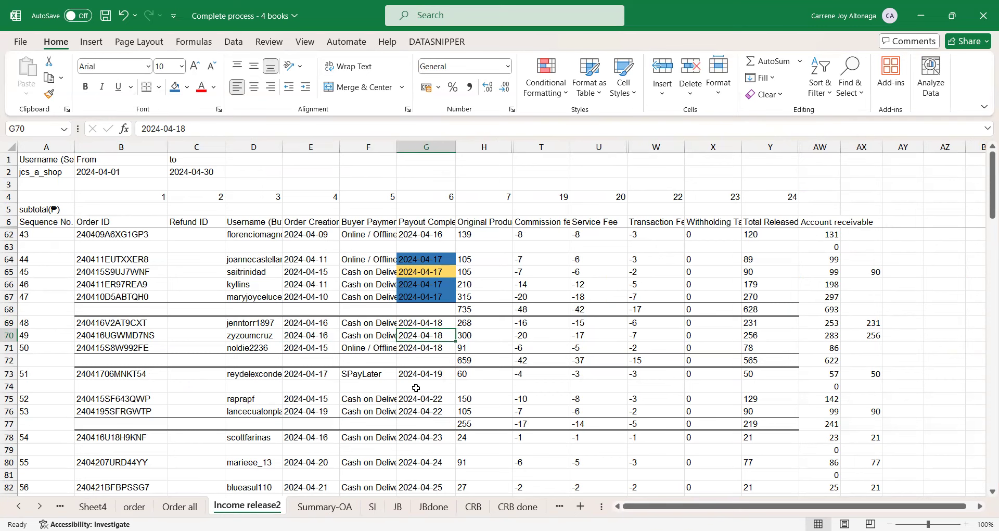
Step: Examine the order complete times in the Summary-OA sheet and the released report amounts of the order in row 62
click(325, 506)
click(644, 326)
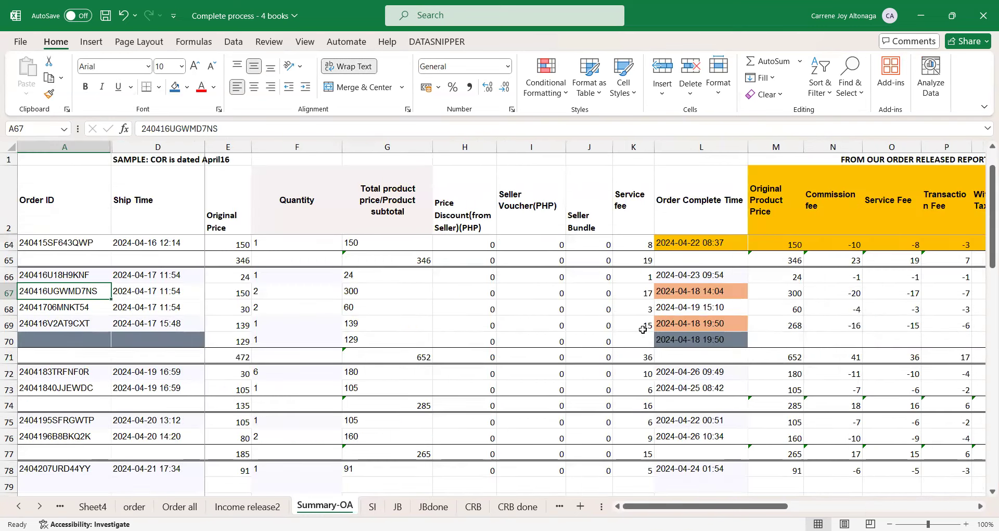
key(Right)
key(Right)
key(Right)
key(Right)
key(Right)
key(Right)
key(Up)
key(Up)
key(Up)
key(Up)
key(ctrl+Up)
key(Right)
key(Left)
key(Left)
key(Left)
key(Left)
key(Left)
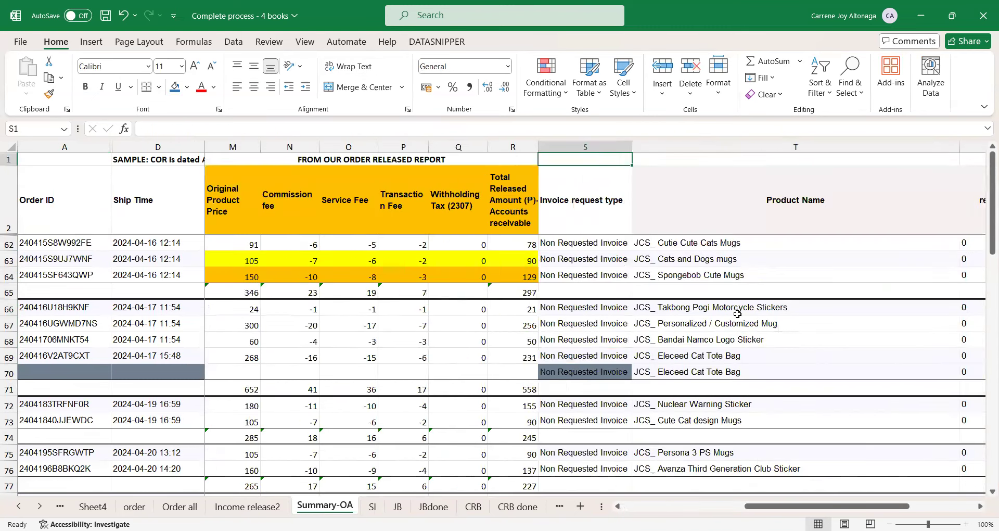
key(Right)
key(Right)
key(Right)
key(Right)
key(Down)
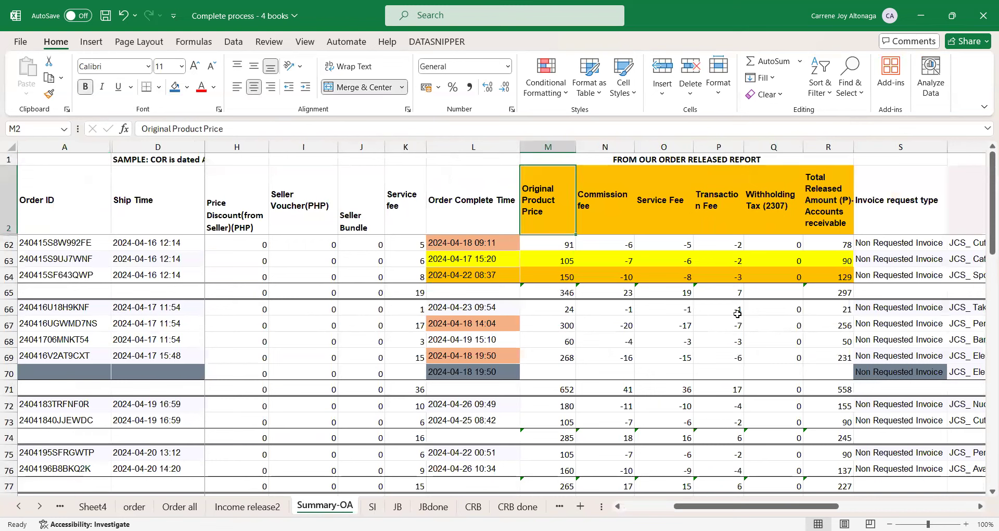
key(Left)
key(Down)
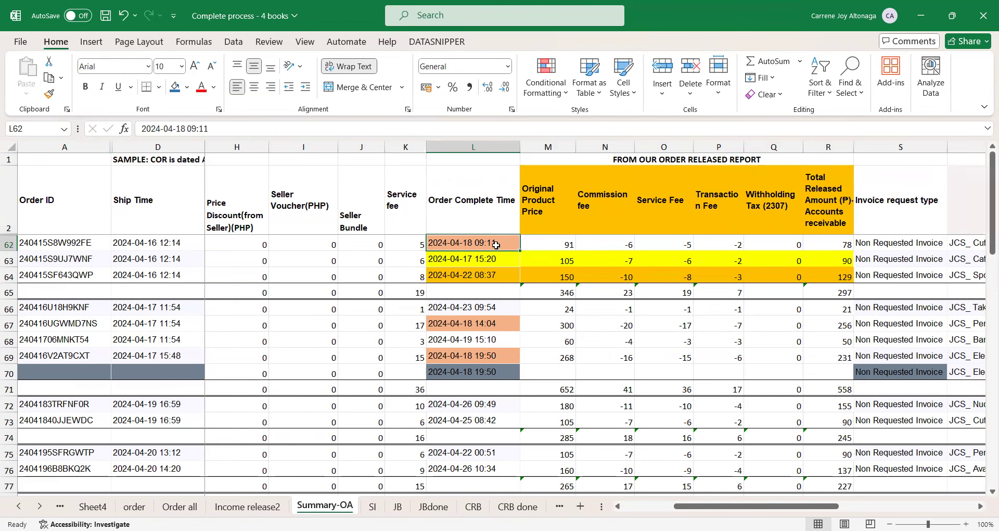
drag(572, 244, 623, 244)
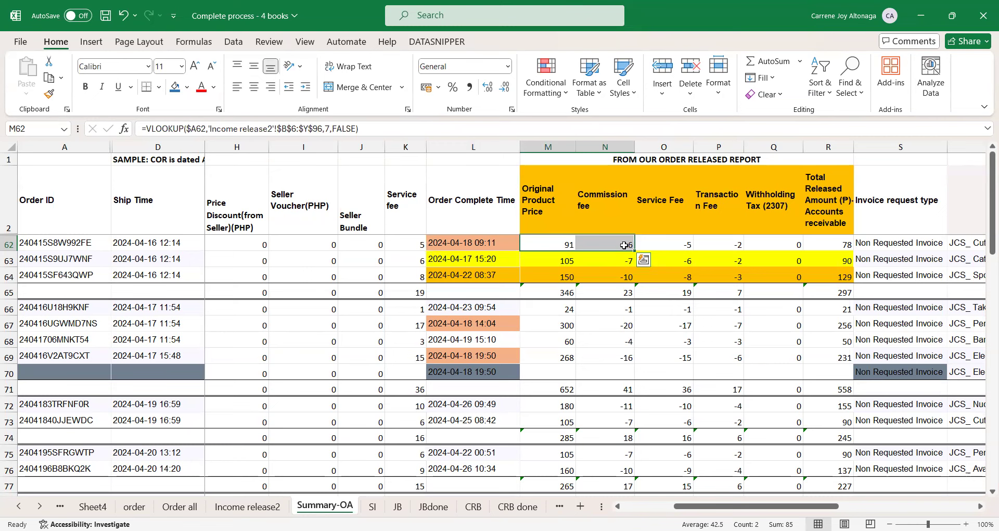
click(623, 245)
click(663, 244)
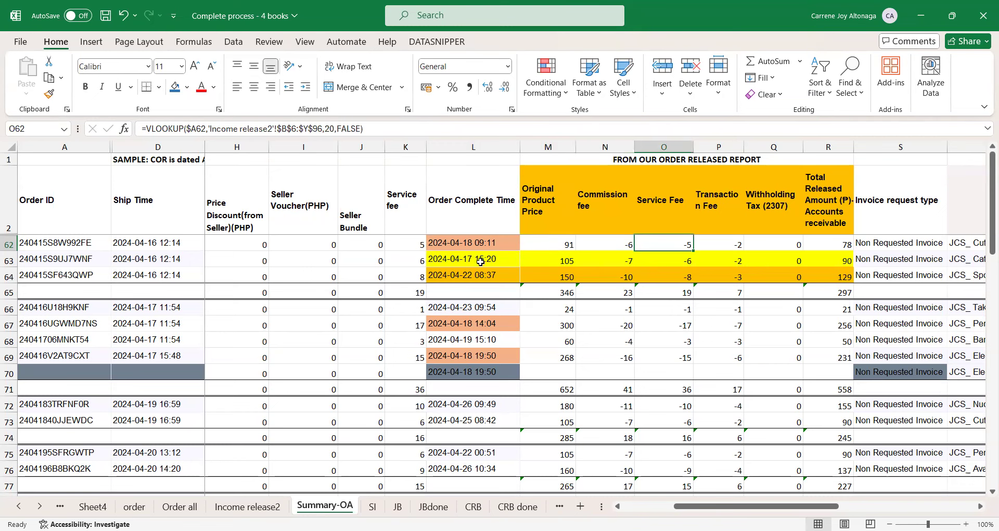
Step: Compare the creation and payout dates in row 71 of Income release2 with the order complete time in L62 of Summary-OA
click(276, 507)
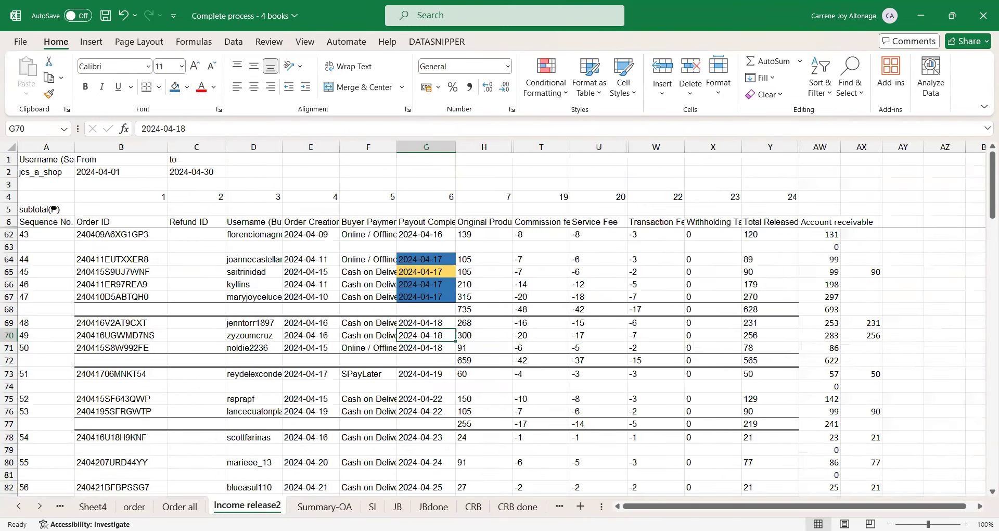
click(415, 347)
click(323, 346)
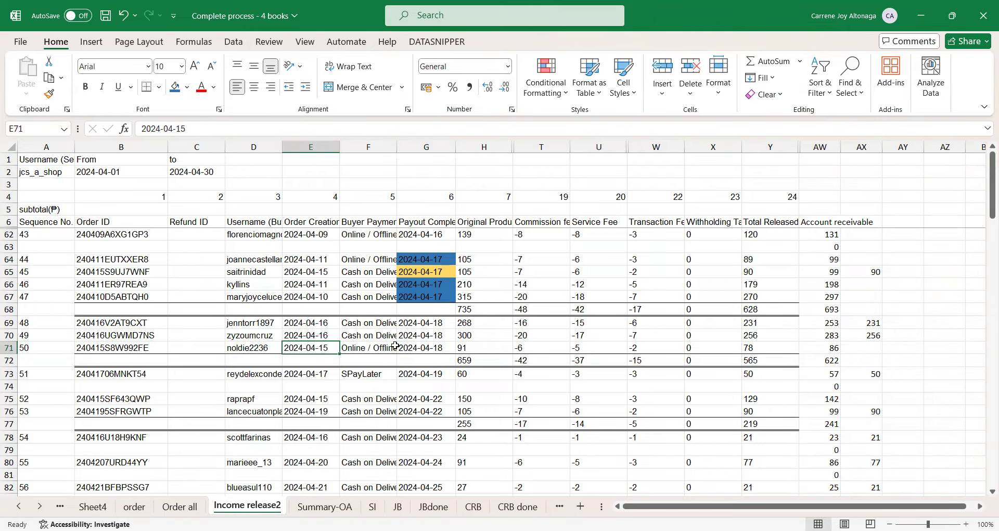
click(431, 347)
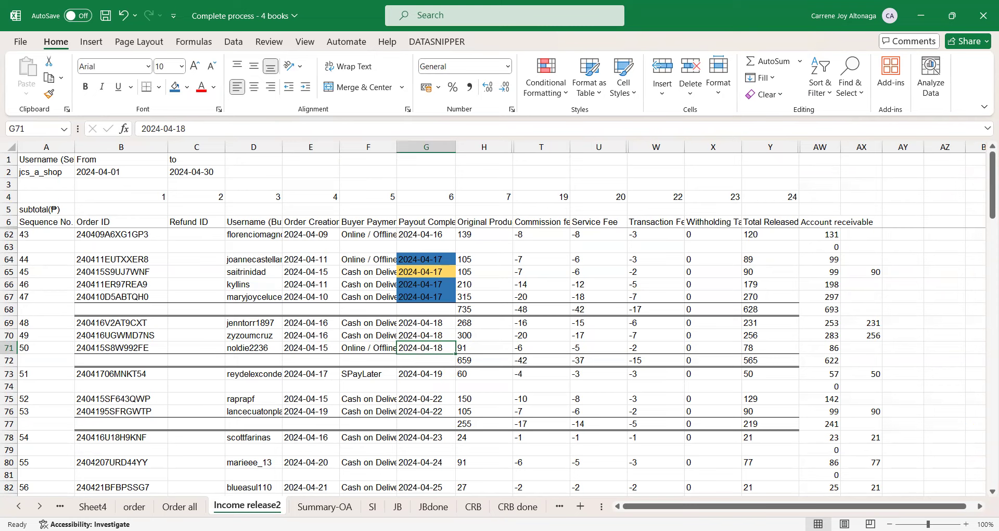
click(325, 506)
click(495, 243)
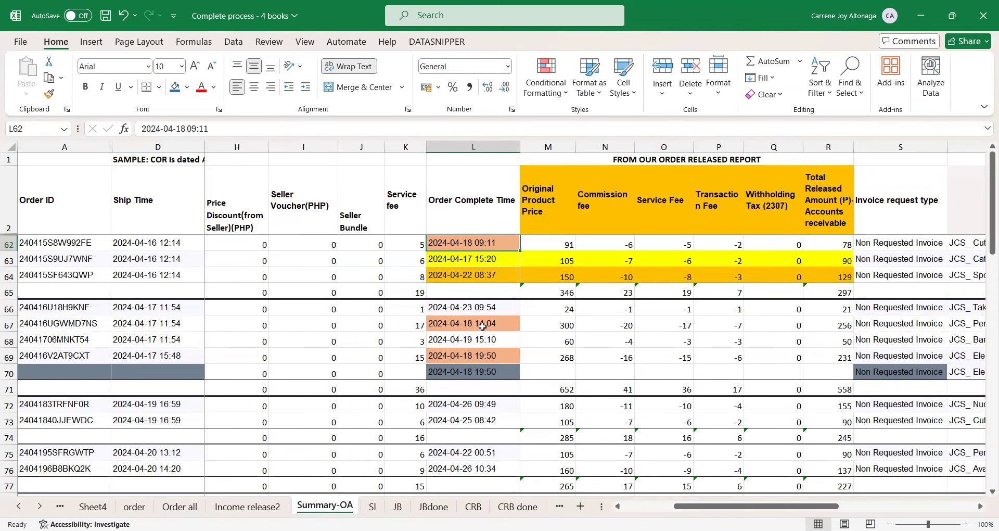
Step: Review the payout dates in G69:G71 of Income release2 against the order creation dates in E69 and E70
click(471, 507)
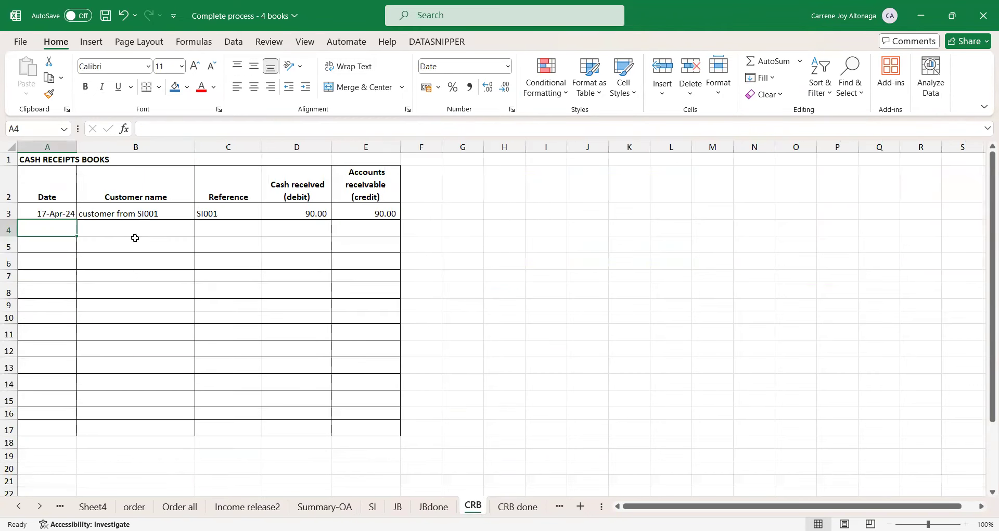
click(325, 506)
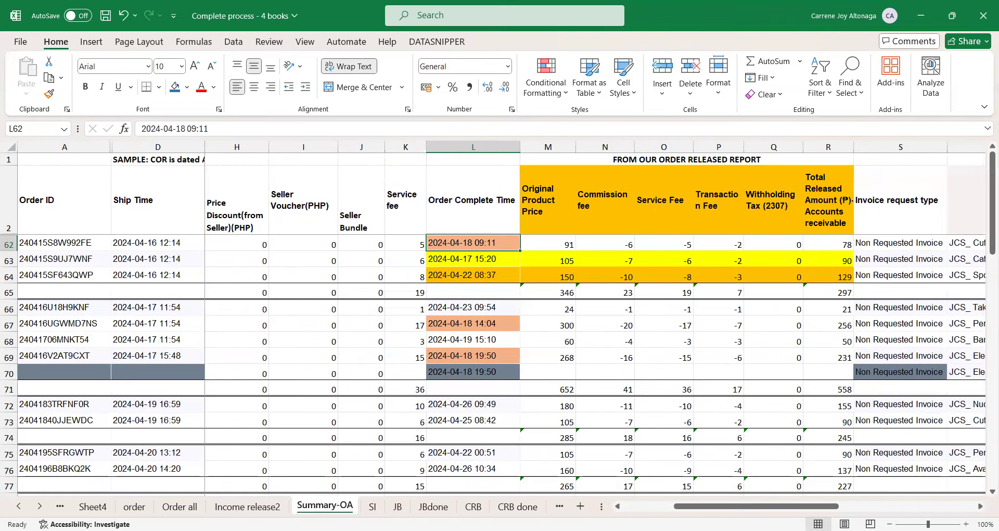
click(247, 506)
drag(425, 323, 423, 344)
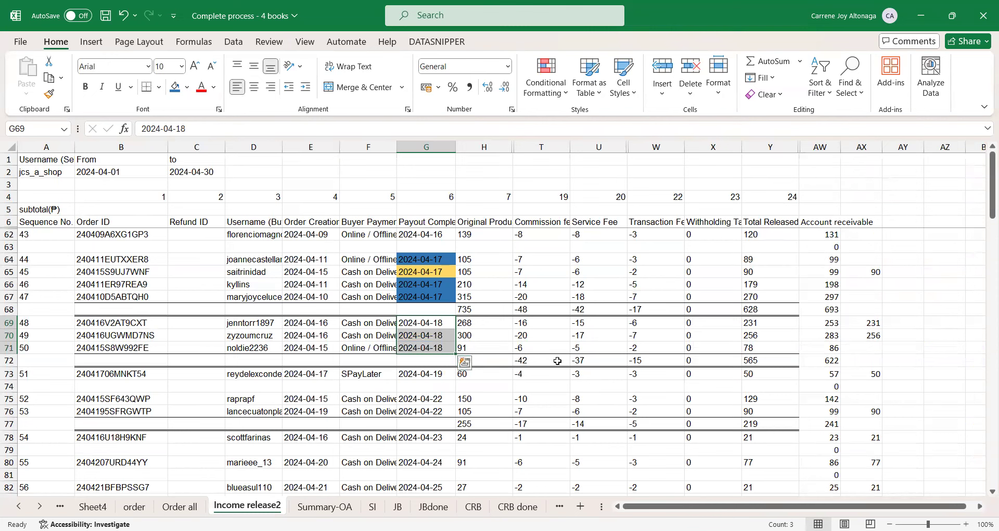
click(566, 336)
click(361, 335)
click(311, 332)
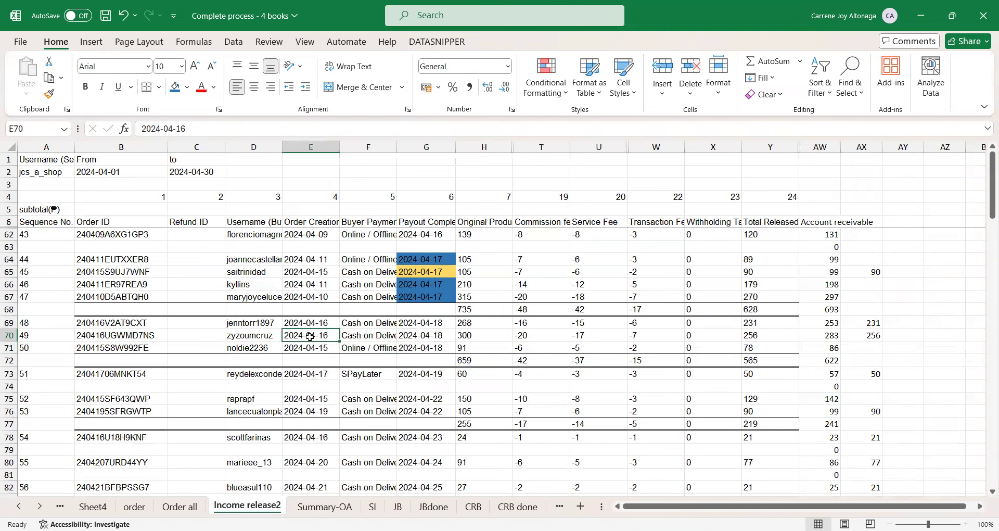
click(314, 323)
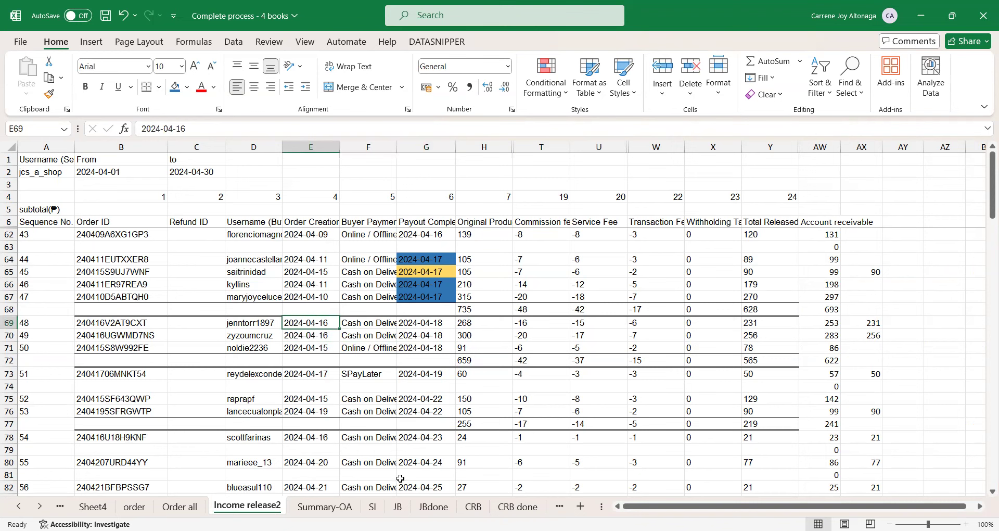
Step: Enter the date 18/4/24 in A4 of the CRB sheet as the second cash receipt
click(439, 508)
key(ctrl+Page_Down)
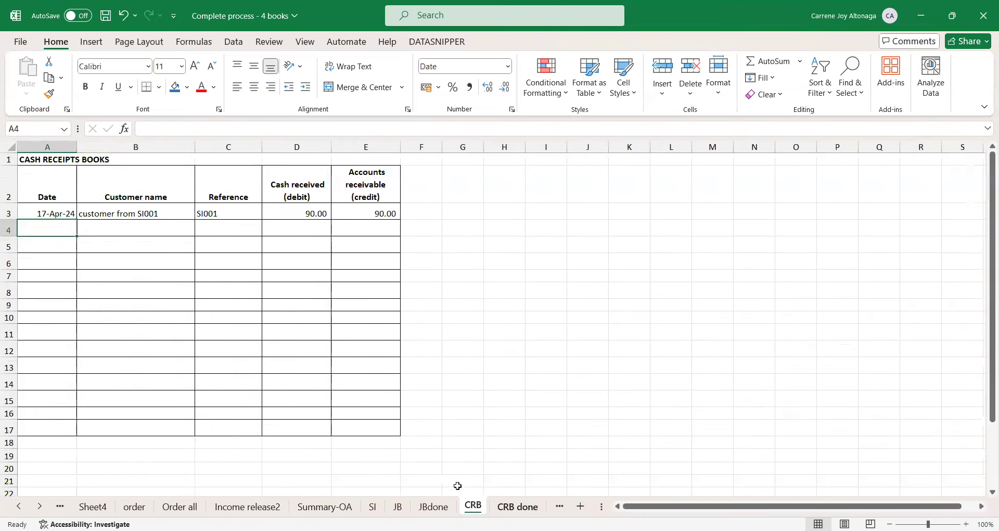
key(ctrl+Page_Down)
key(ctrl+Page_Up)
text(4/18/24)
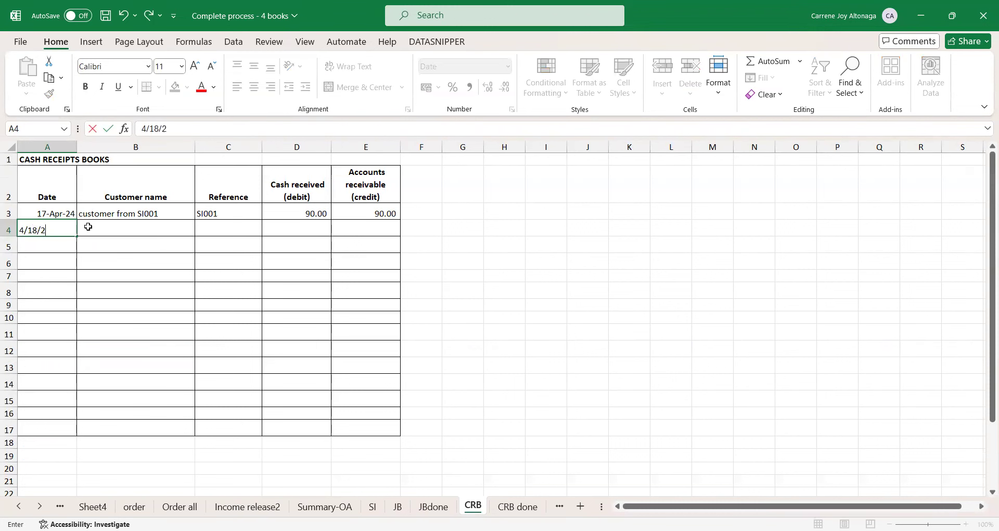
key(Return)
key(Up)
text(18/4/24)
key(Return)
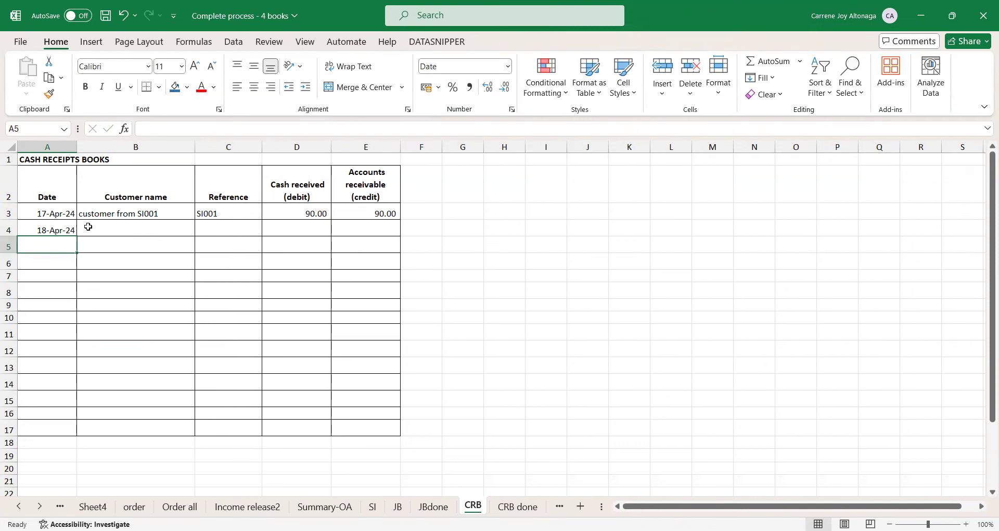
Step: Copy the customer description from B3 into B4 and edit it to "customer from SI002"
click(88, 227)
key(Up)
key(ctrl+c)
key(Down)
key(ctrl+v)
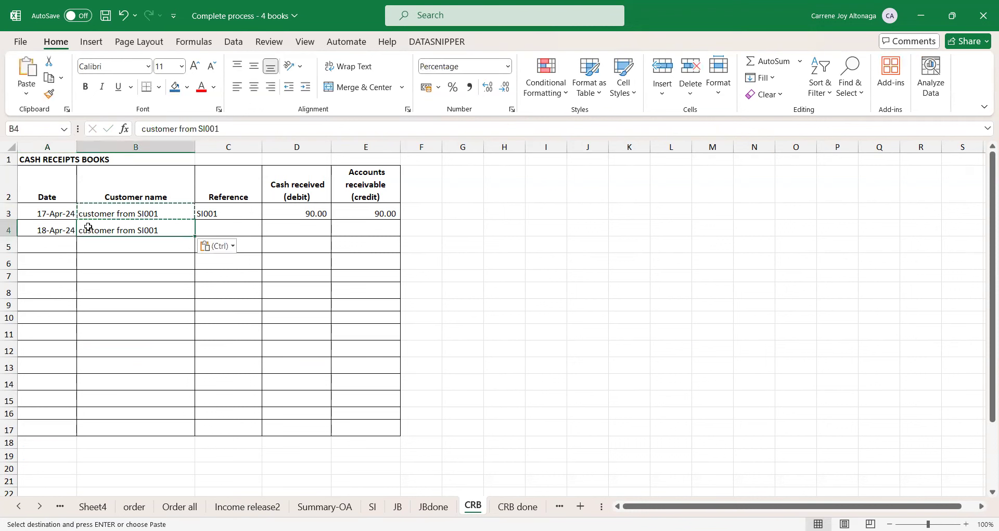
key(F2)
key(BackSpace)
text(2)
key(Tab)
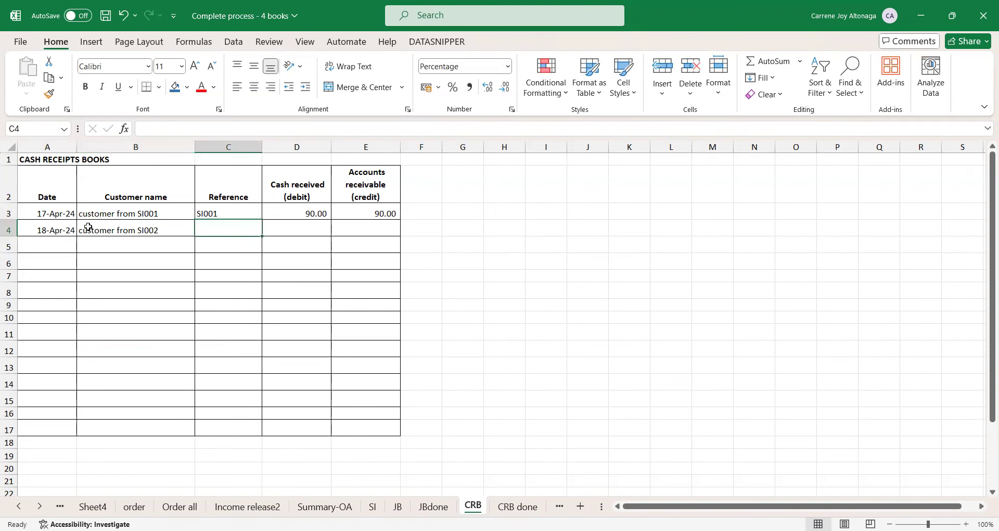
Step: Enter "SI001 and SI002" as the reference for the April 18 receipt in C4
text(SI)
key(BackSpace)
text(I)
key(BackSpace)
text(I00)
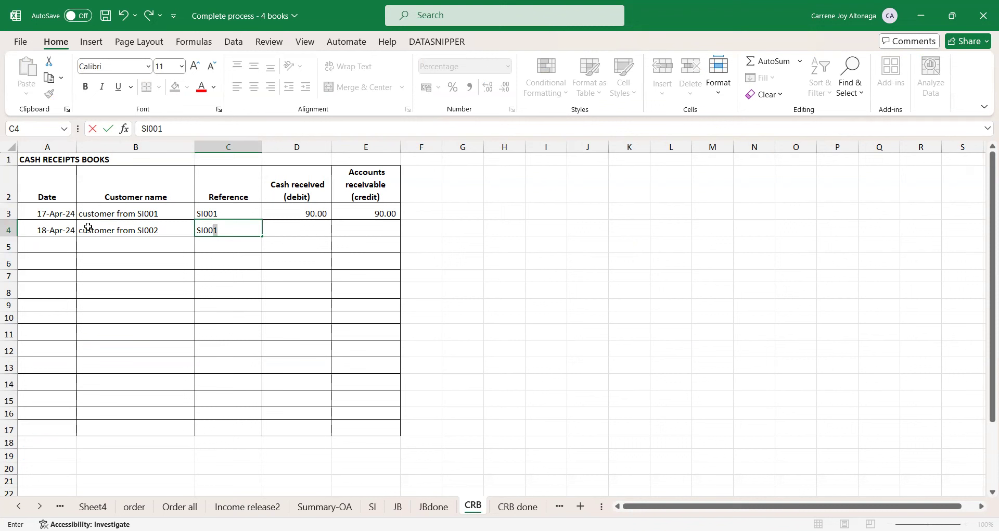
text(1 and SI002)
key(Return)
Step: Extend the customer description in B4 to "customer from SI002/SI001"
click(88, 227)
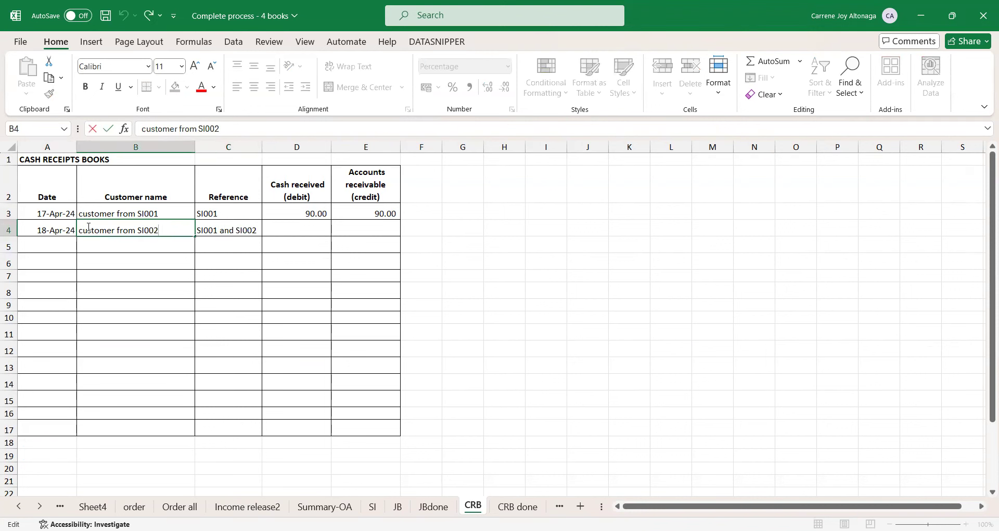
key(F2)
text(.)
key(BackSpace)
text(/SI001)
key(ctrl+Return)
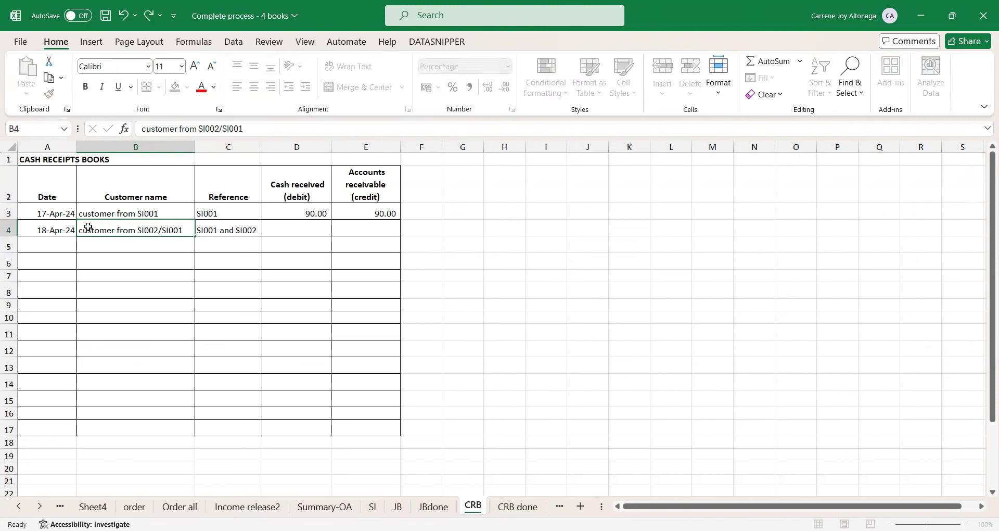
Step: Link the cash received in D4 to Y72 of the Income release2 sheet and enter =-D4 as the accounts receivable credit in E4
key(Right)
key(Right)
text(=)
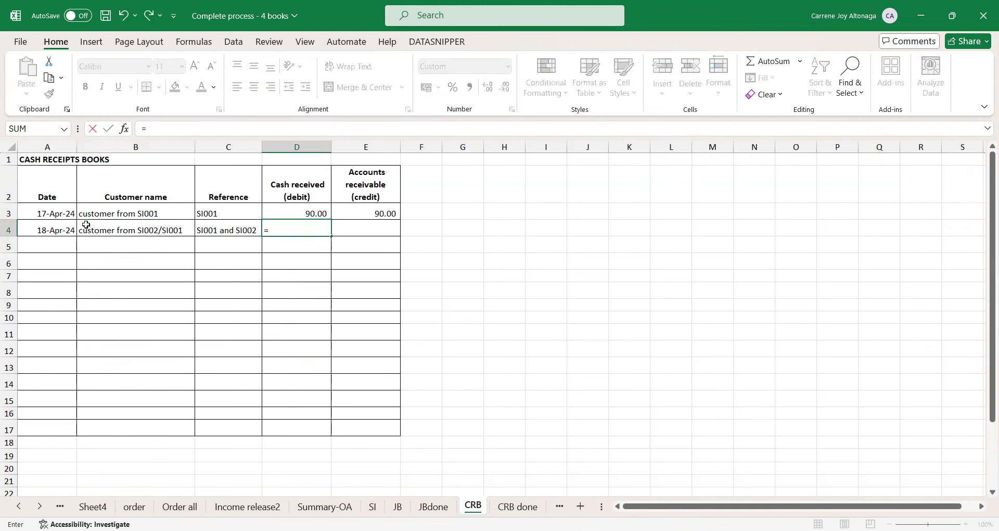
click(240, 506)
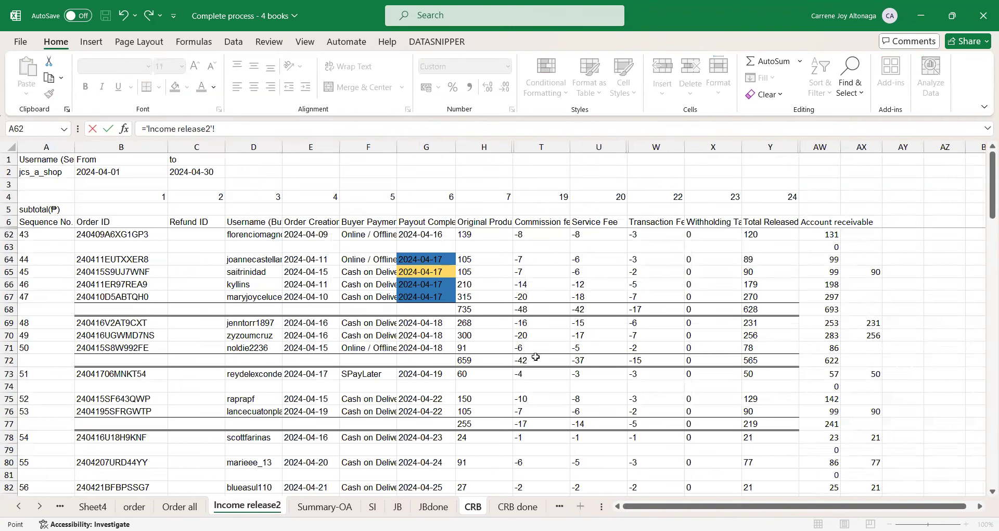
click(749, 361)
key(Return)
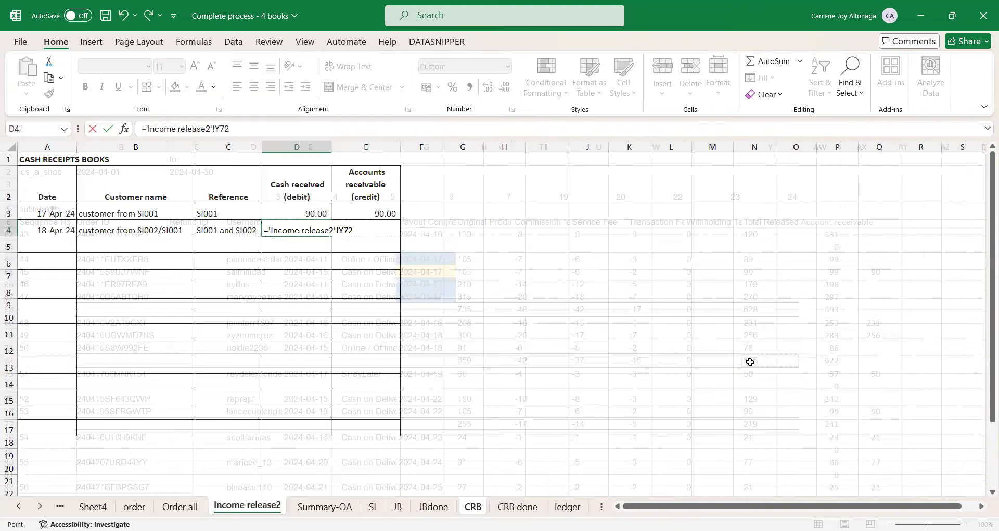
text(=-D4)
key(Return)
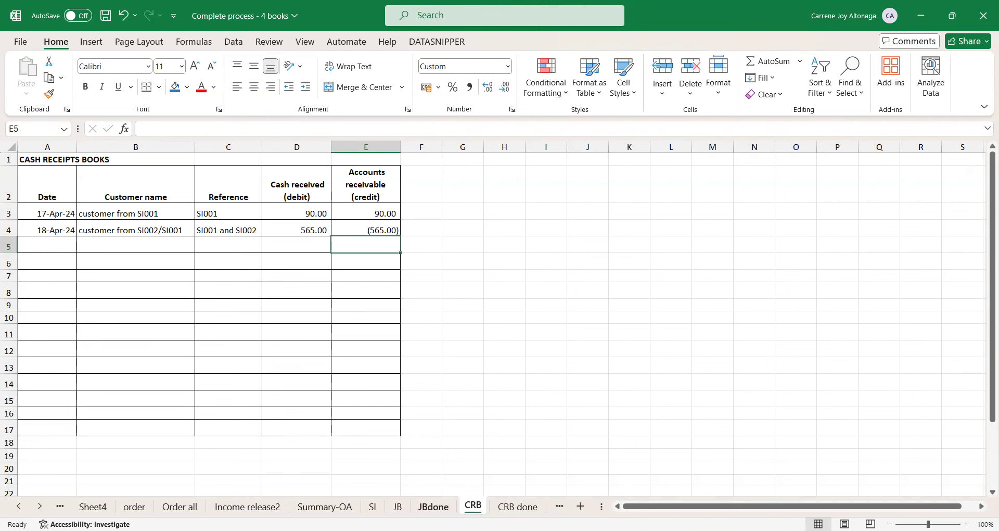
Step: Begin an entry with "SA" in A21 of the JB sheet, directly below the April 18, 2024 no-sales entry
click(326, 332)
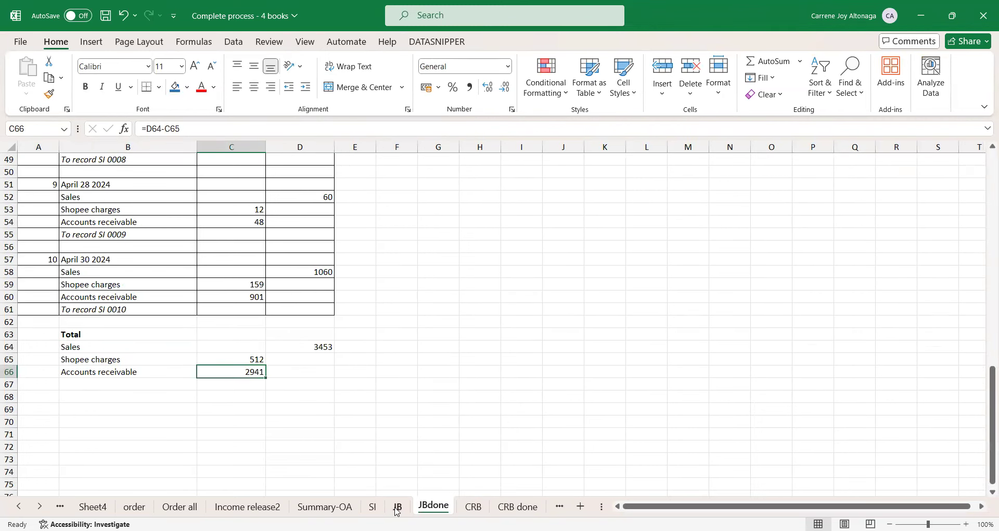
click(397, 506)
click(137, 343)
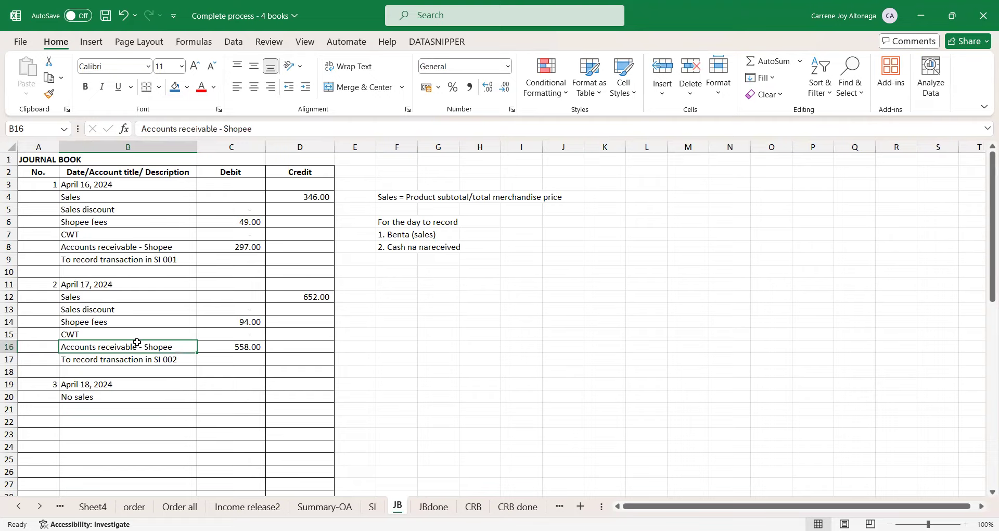
scroll(137, 342, down, 1)
click(133, 359)
click(44, 376)
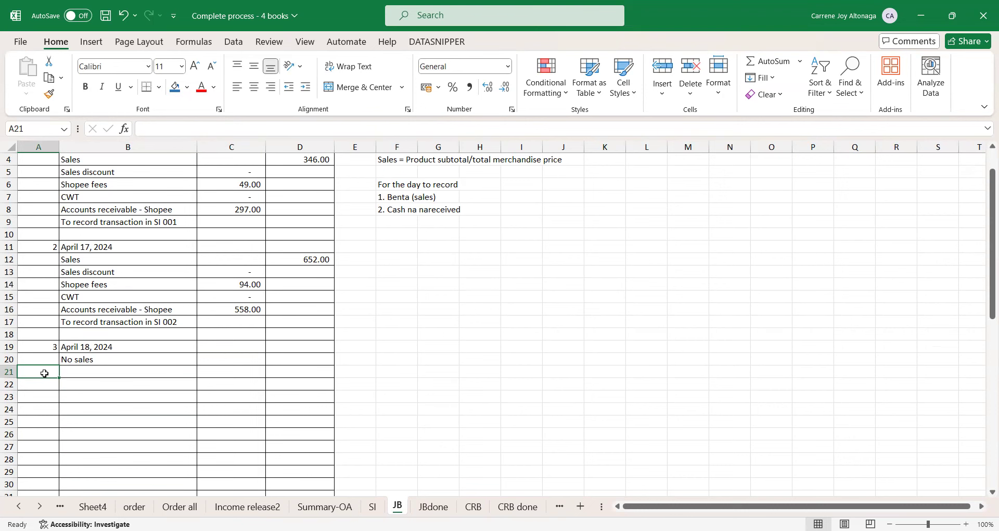
scroll(44, 372, down, 1)
click(104, 347)
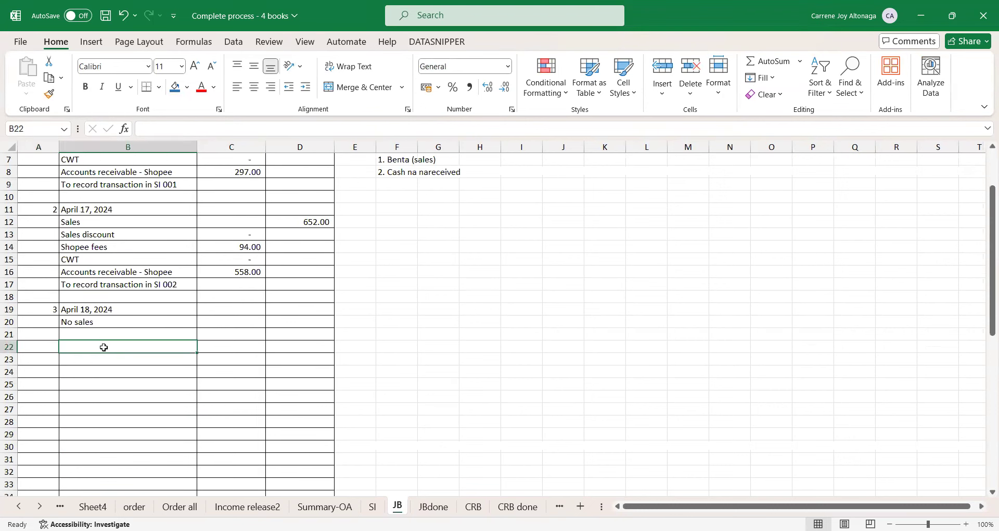
click(52, 334)
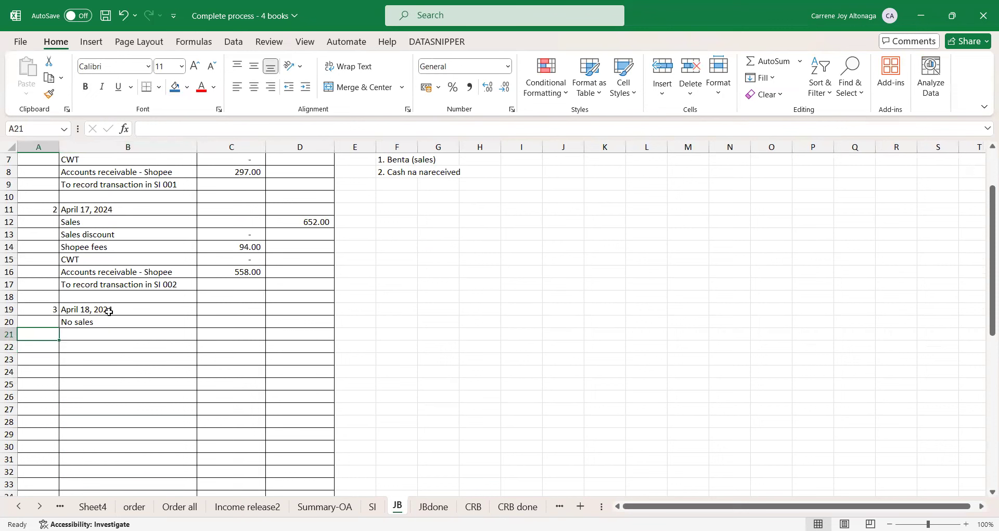
text(SA)
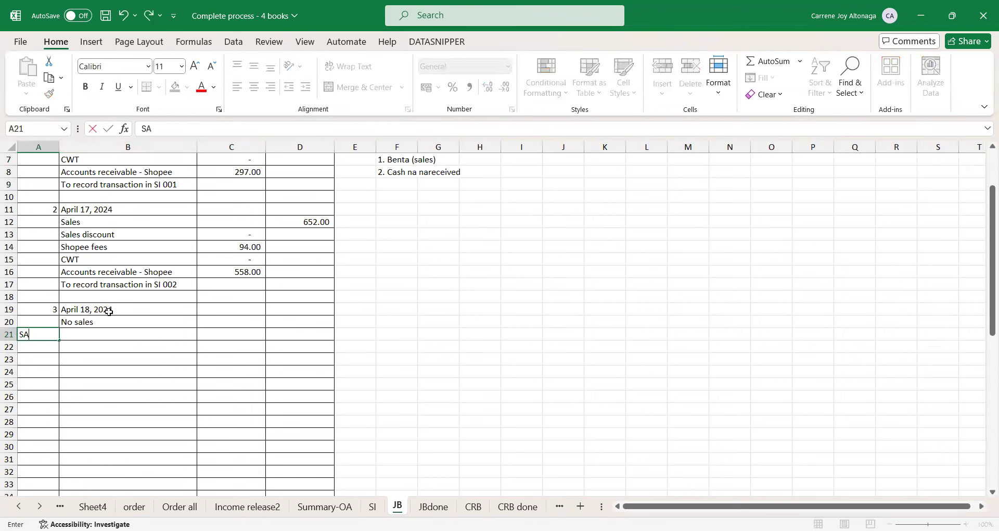
Step: Complete the A21 heading as "Sample 1: Return parcel then may shipping fee" and make it bold
text(mple 1: Return)
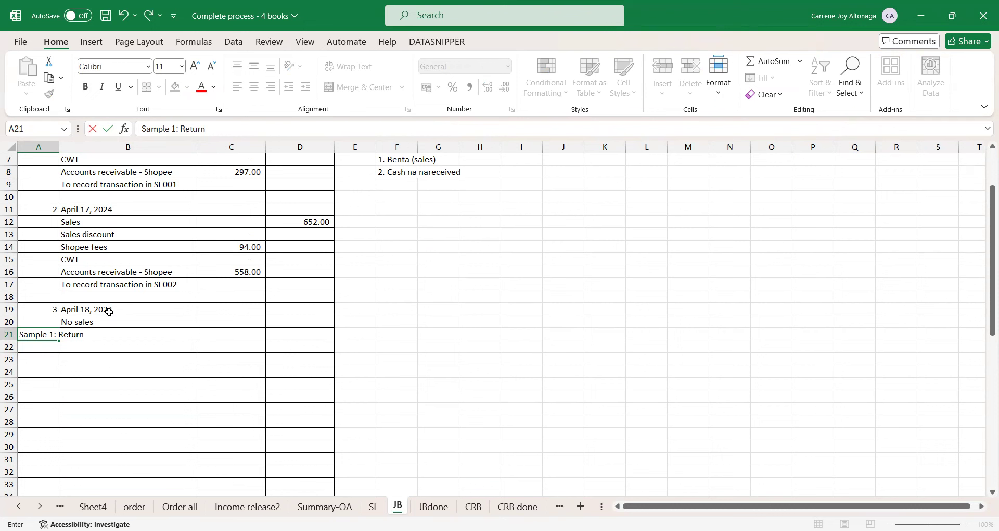
text(parcel then may shopee)
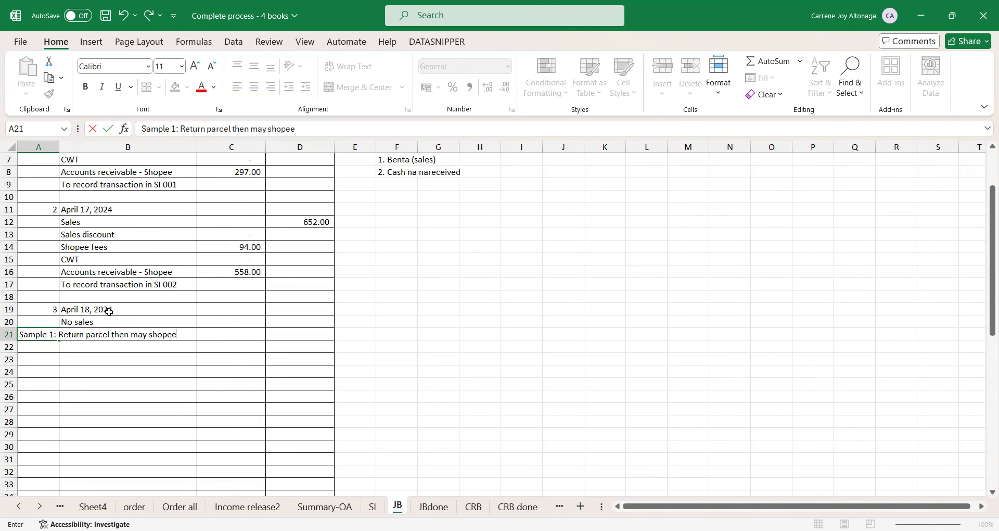
key(BackSpace)
key(BackSpace)
key(BackSpace)
key(BackSpace)
key(BackSpace)
text(hipping fee)
key(Return)
key(Down)
key(Up)
key(Up)
key(ctrl+b)
key(Down)
key(Right)
key(Up)
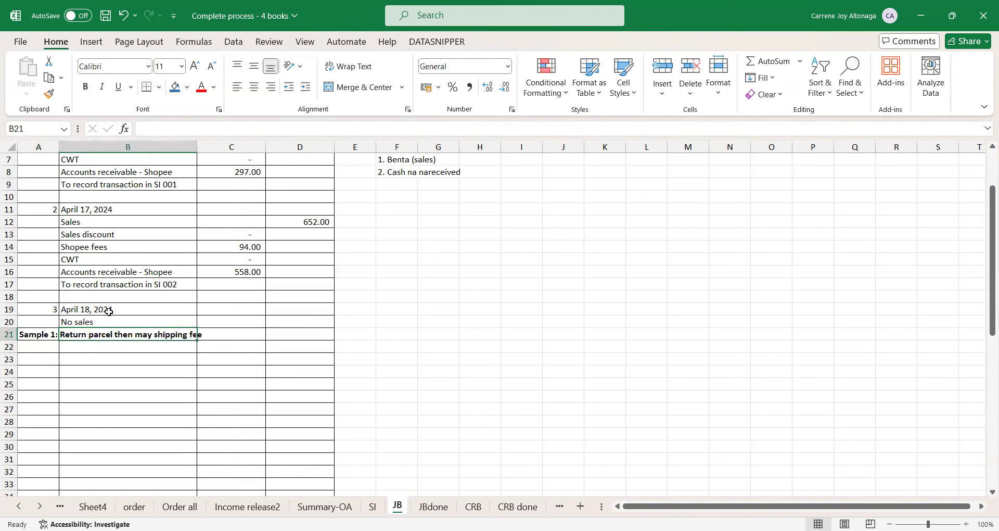
key(Left)
key(Right)
key(Right)
key(Down)
key(Left)
key(Up)
key(Left)
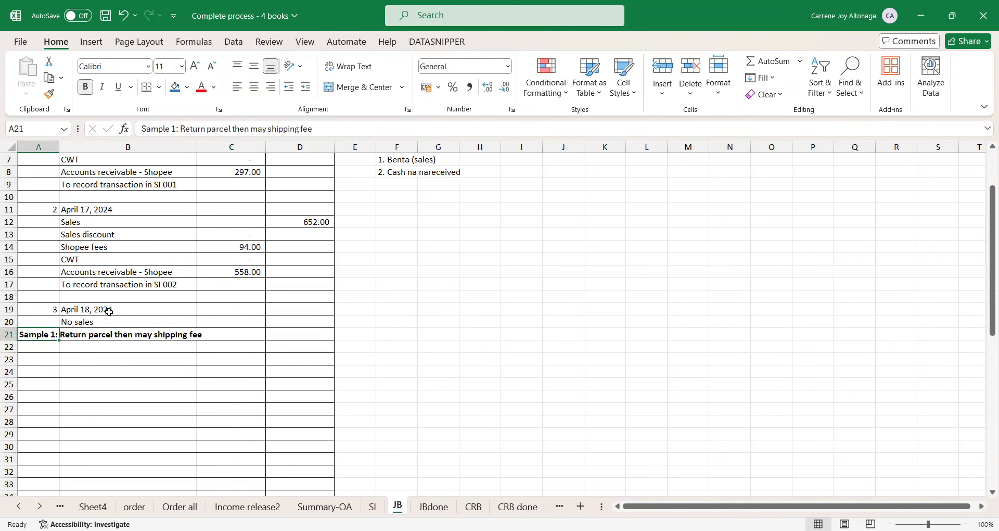
Step: Enter the text "Sample" in cell B22 under the Sample 1 heading
key(Down)
key(Right)
text(S)
key(BackSpace)
text(Sample)
key(Return)
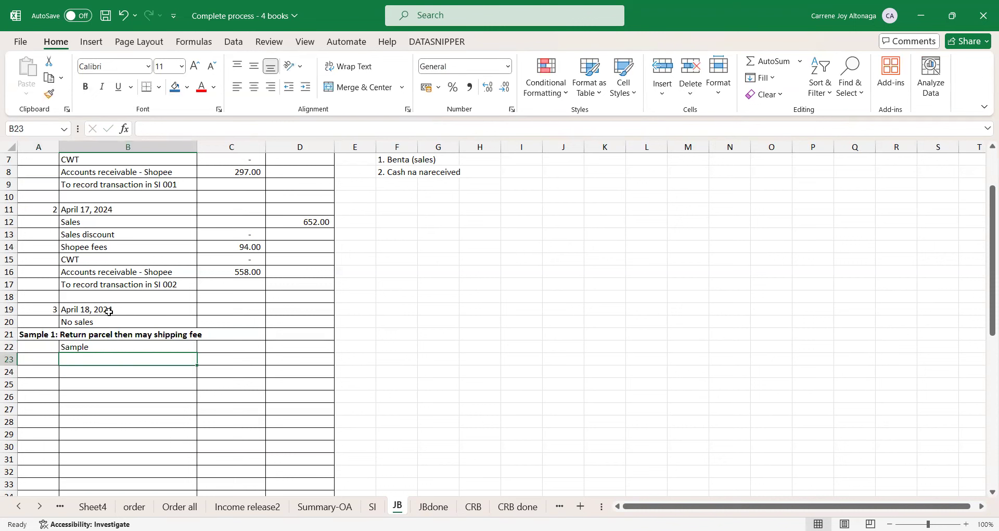
Step: Examine the order IDs, order complete times and product prices on the Summary-OA sheet to choose a sample order
click(315, 506)
click(401, 344)
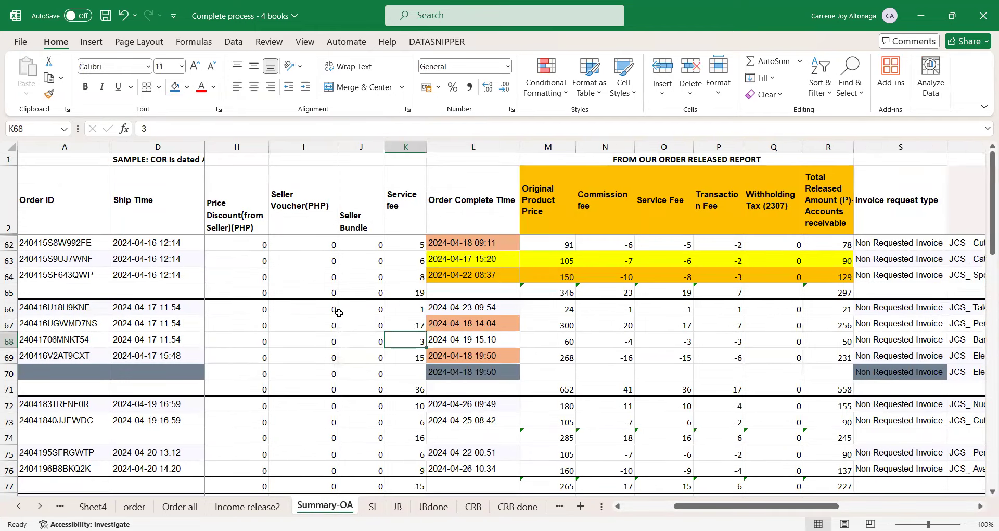
click(545, 319)
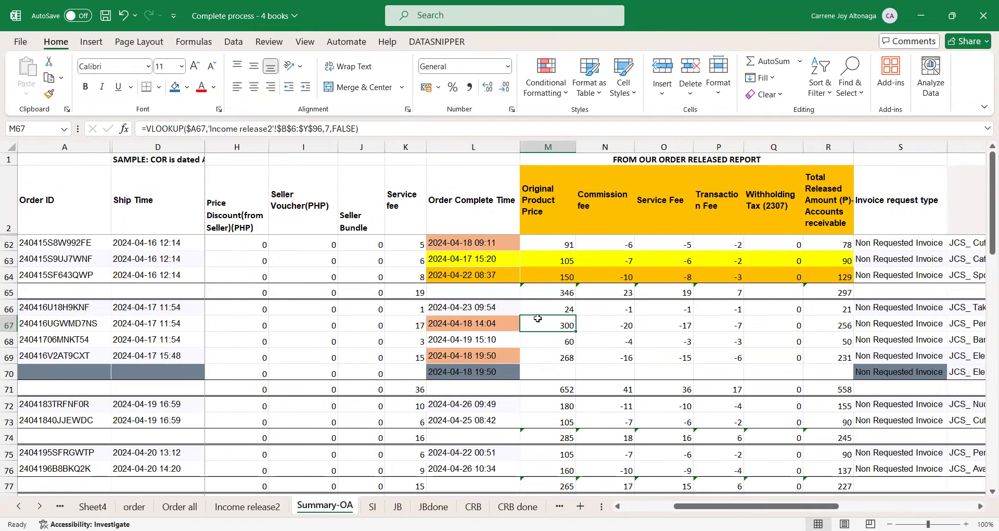
click(100, 308)
key(ctrl+c)
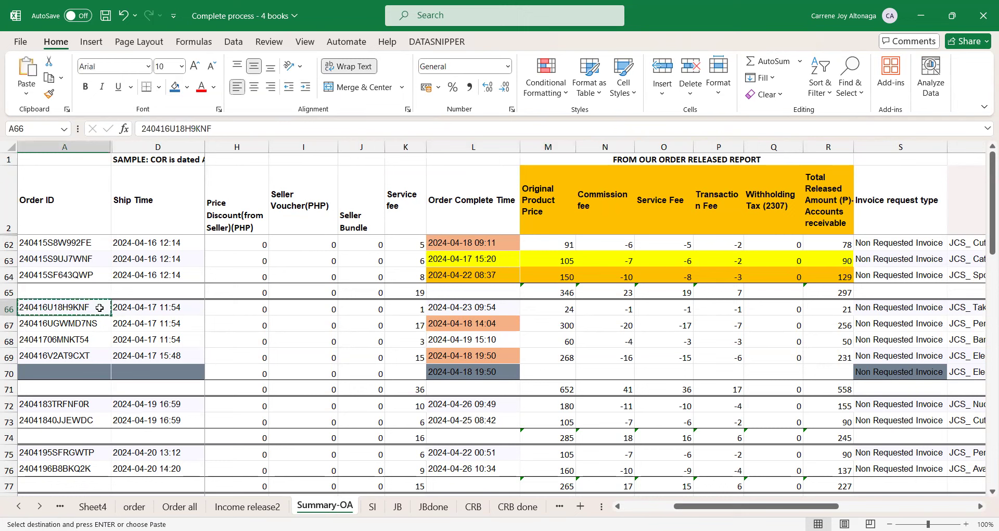
click(527, 342)
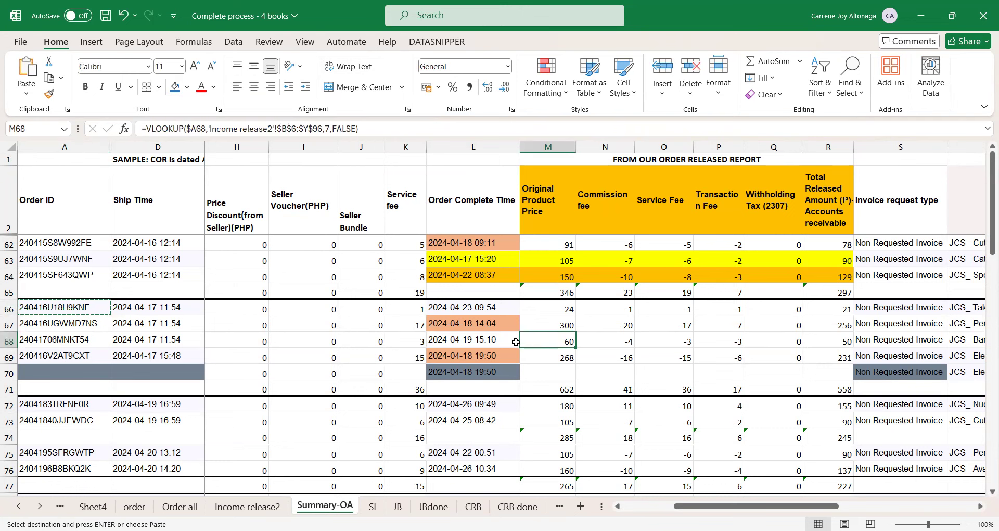
click(482, 338)
click(484, 326)
click(483, 339)
click(484, 307)
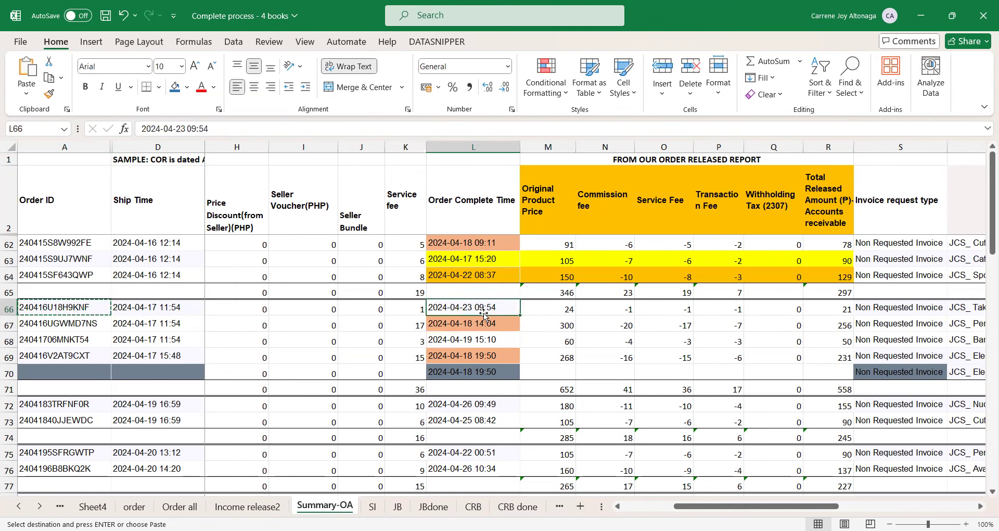
click(475, 274)
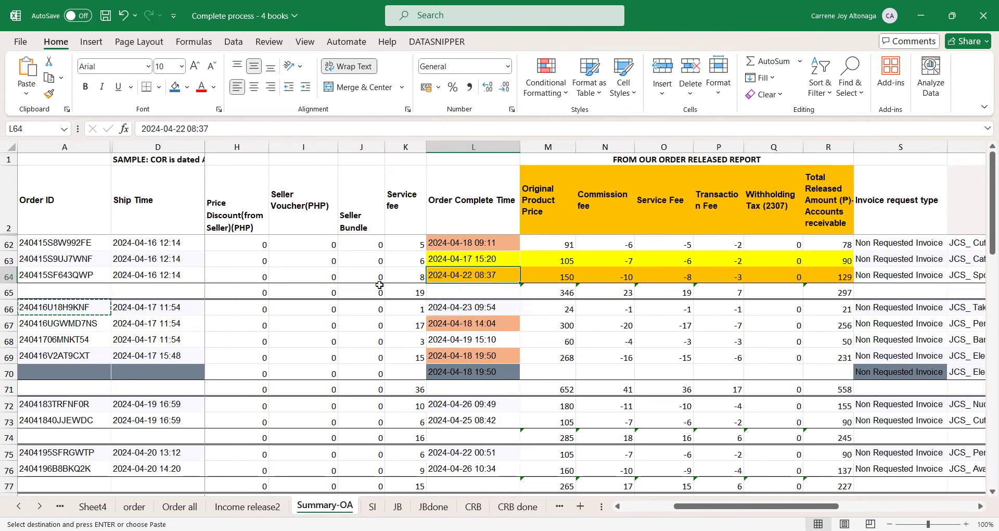
Step: Copy the order ID from A64 of Summary-OA into B22 of the JB sheet as values only and make it bold
click(57, 274)
key(ctrl+c)
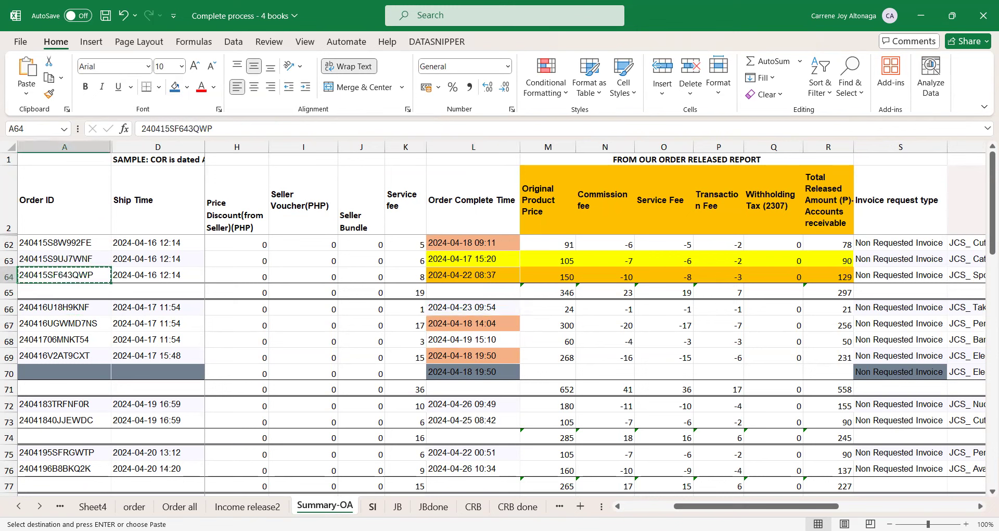
click(372, 506)
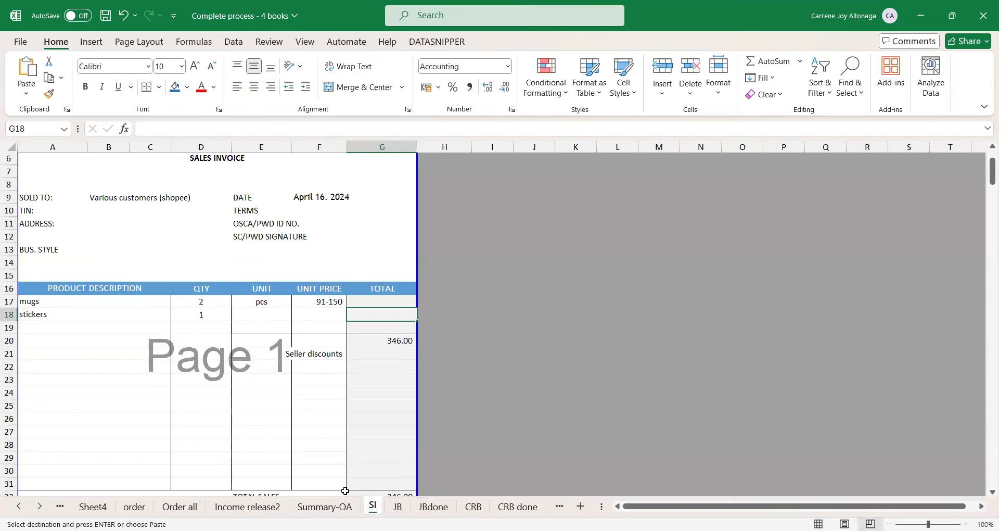
click(397, 507)
click(421, 508)
click(397, 507)
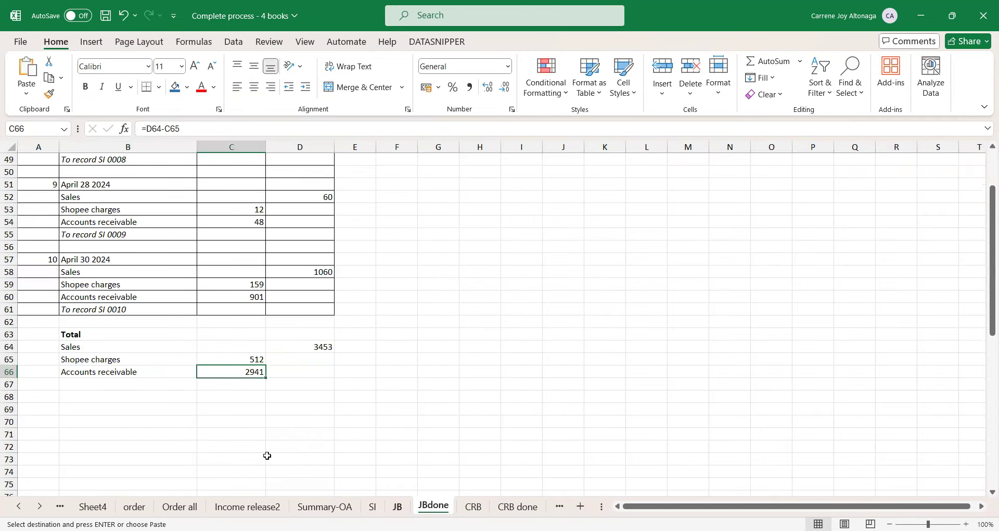
click(105, 346)
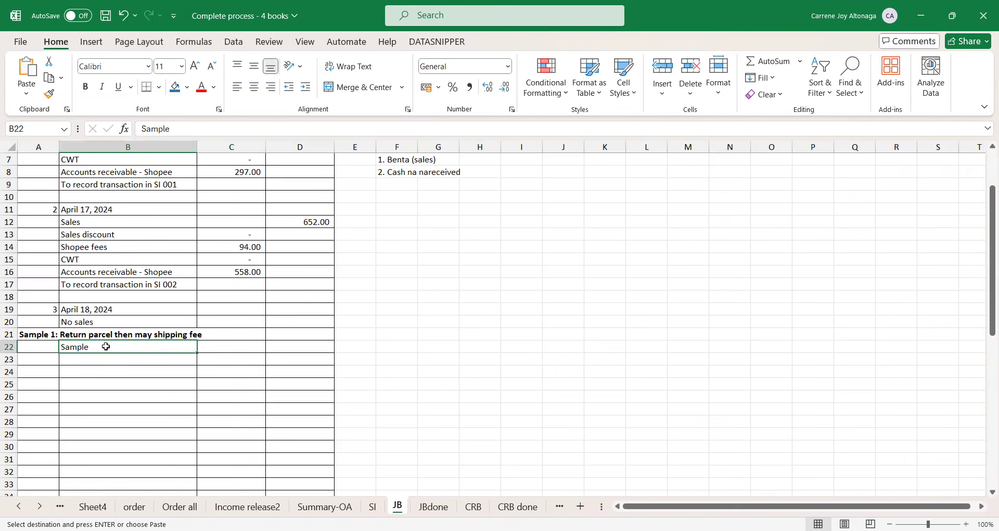
key(ctrl+alt+v)
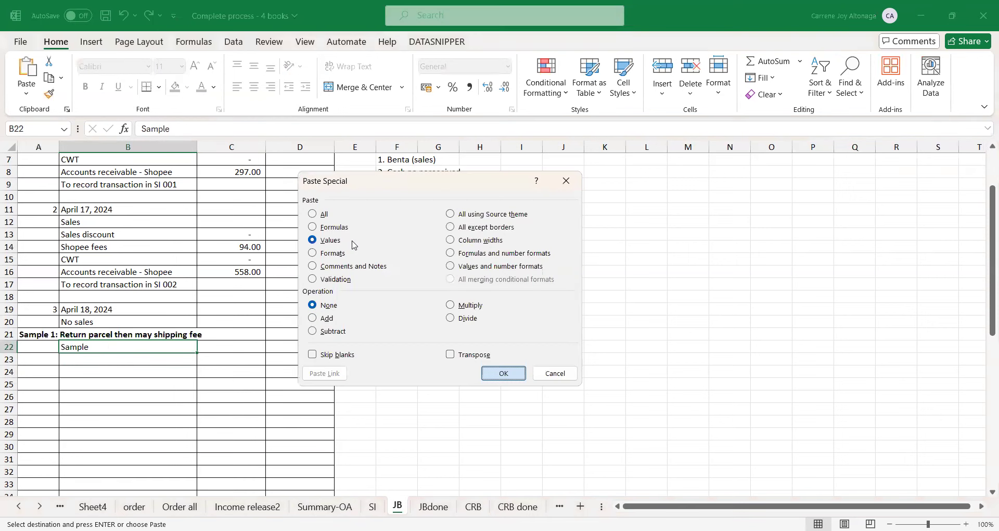
key(Return)
key(ctrl+b)
key(Return)
key(Up)
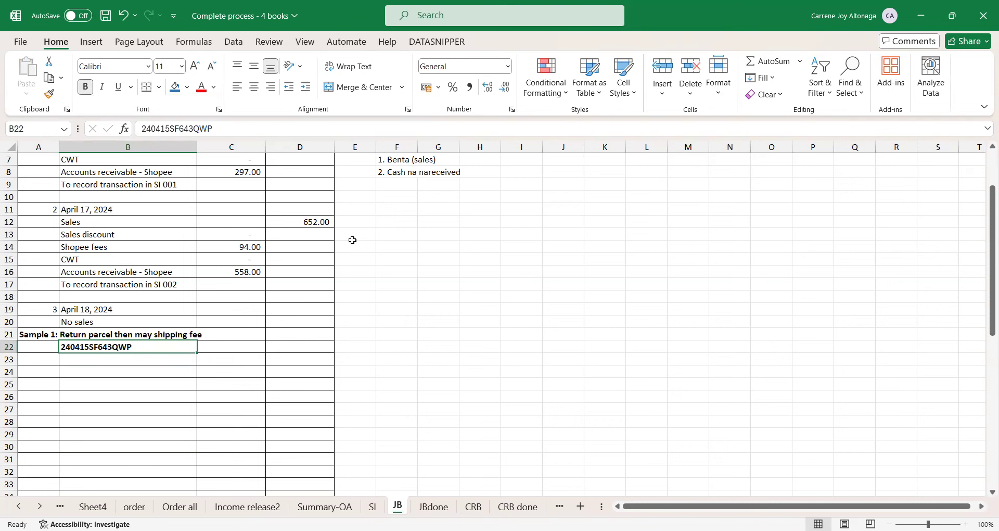
Step: Enter the note "1st step : Reverse ung entry sa sales" in B23 below the order ID
key(Down)
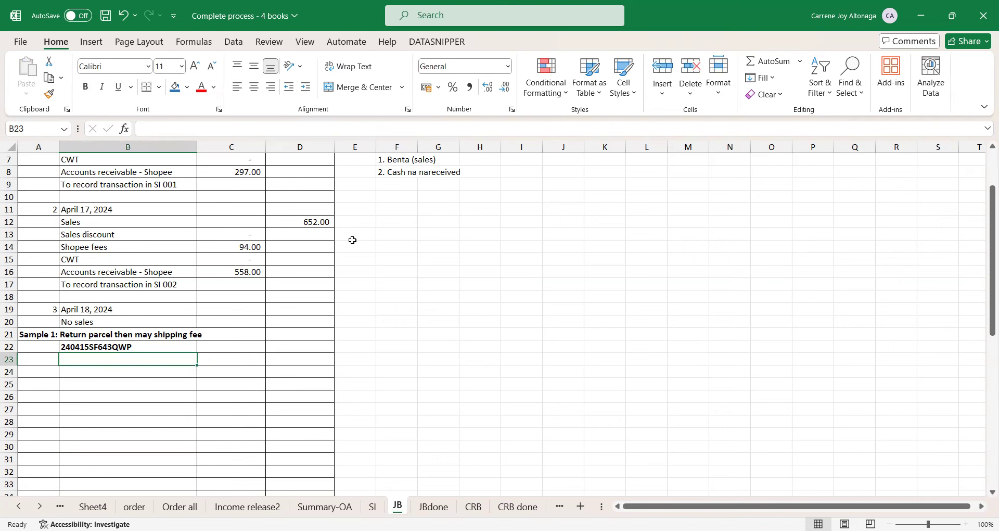
text(1st st)
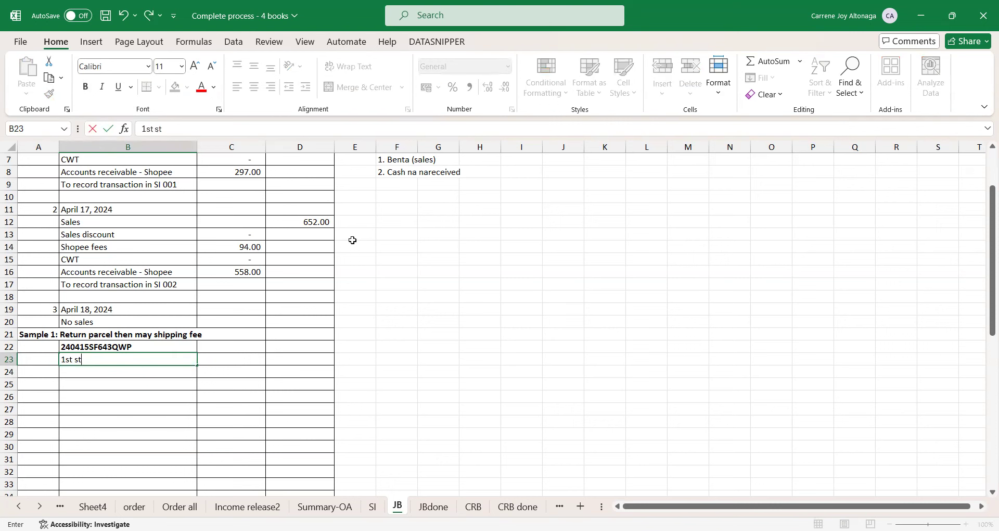
text(ep : Reve)
text(rse)
key(BackSpace)
text(se ung entry sa sales)
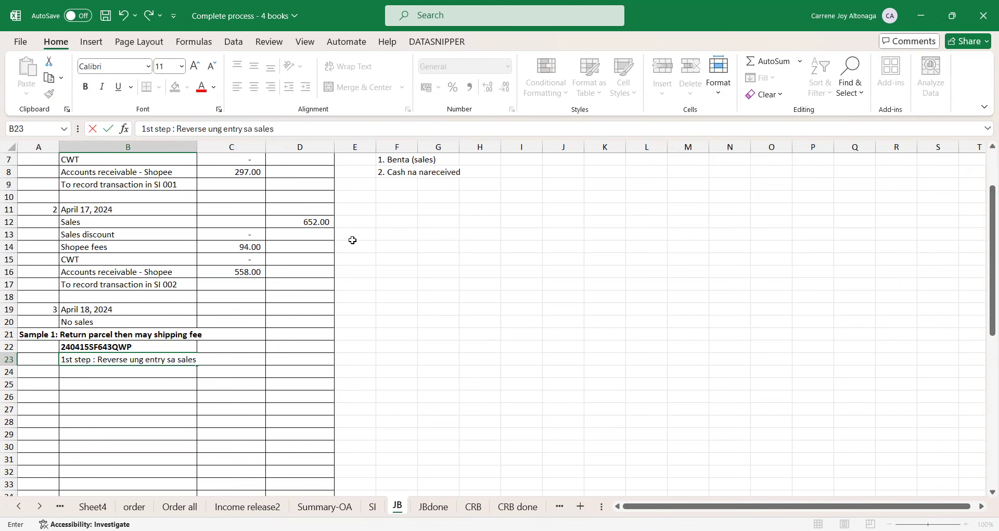
key(Return)
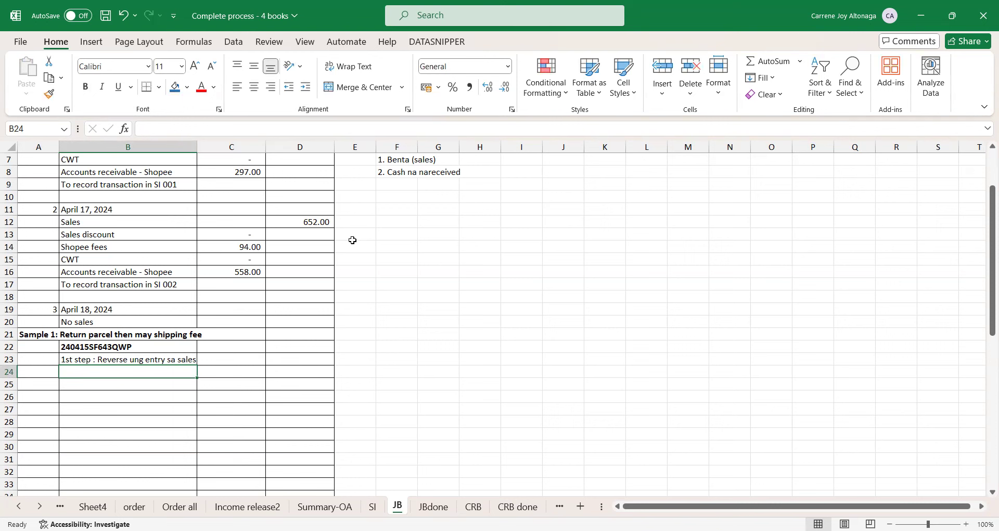
Step: Enter the account title "Sales" in B24 and review the earlier journal entries' sales lines
text(Sales)
key(Return)
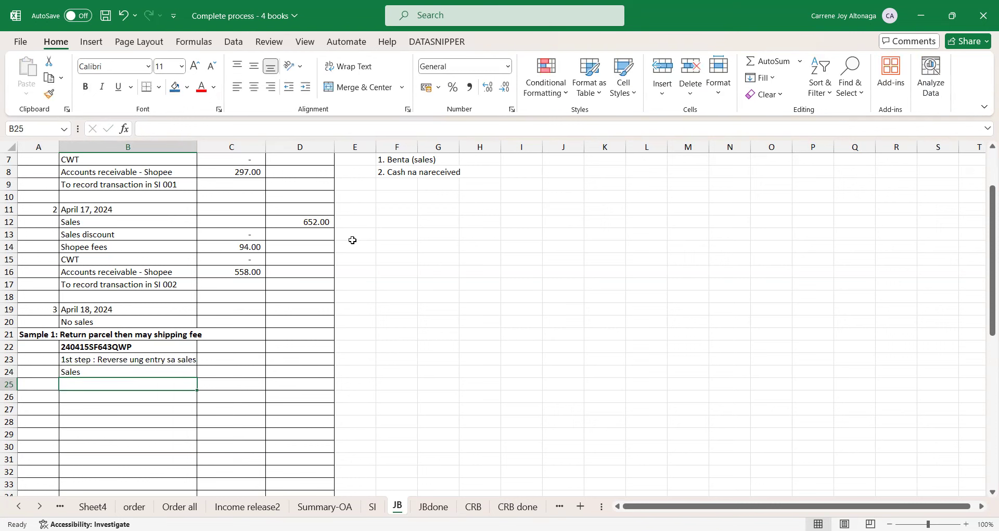
key(Up)
key(Up)
click(107, 232)
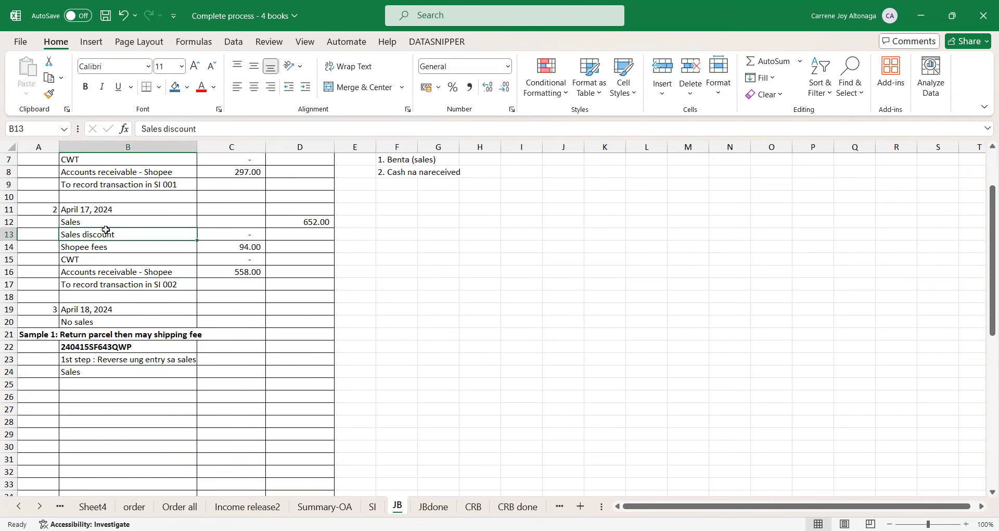
click(278, 218)
scroll(285, 232, up, 2)
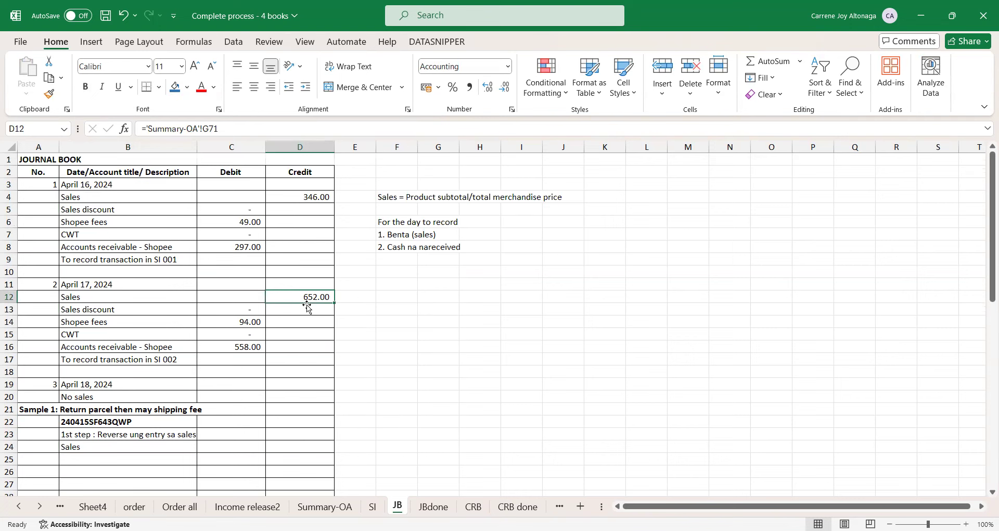
Step: Link the Sales debit in C24 to the order's original product price in Summary-OA cell M64
click(238, 437)
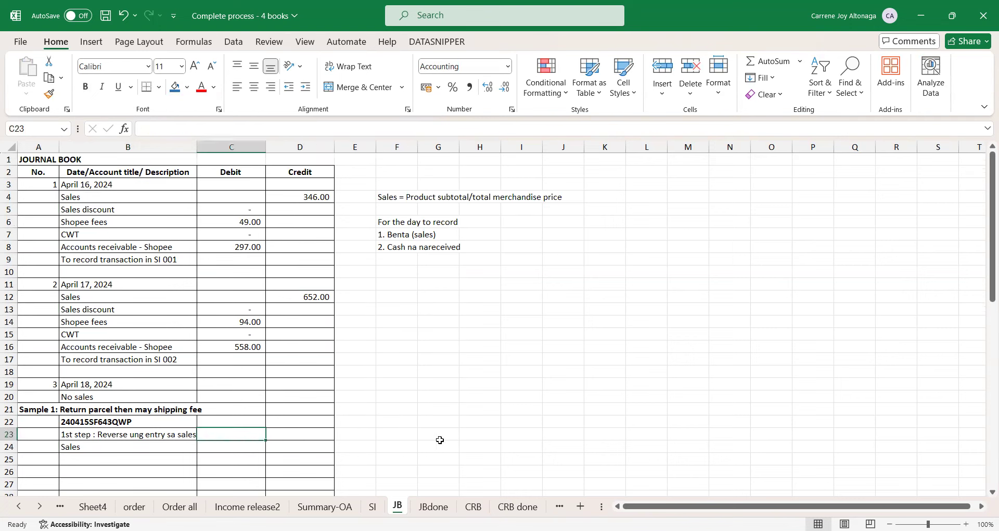
key(Down)
text(=)
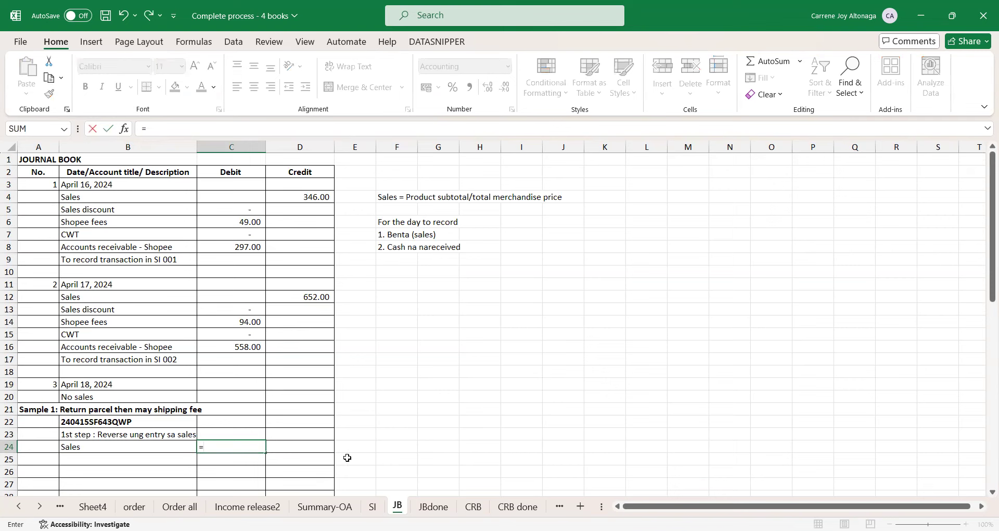
click(325, 506)
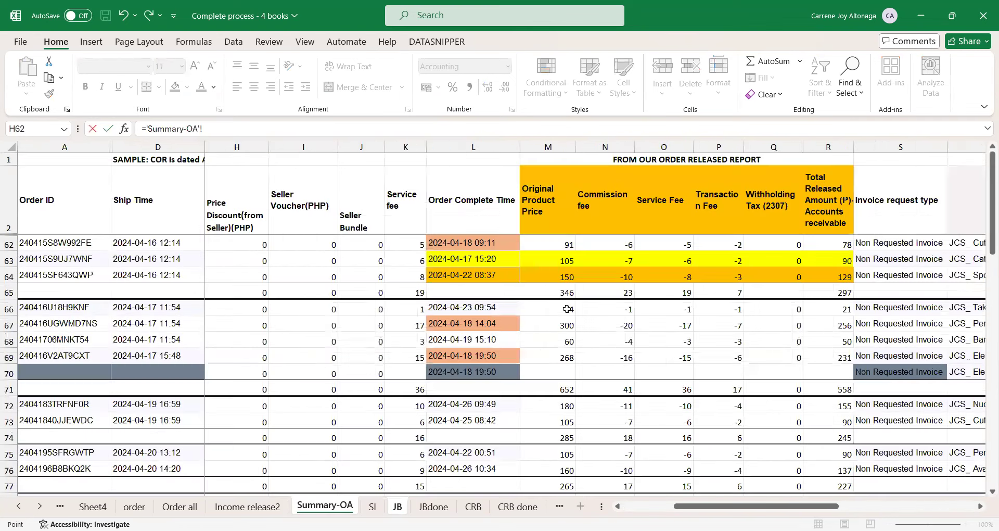
click(512, 280)
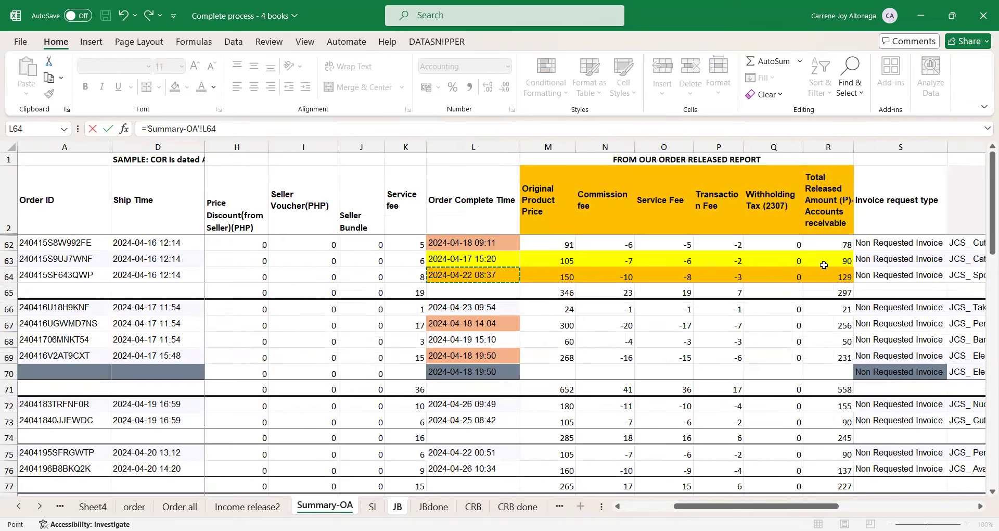
click(553, 277)
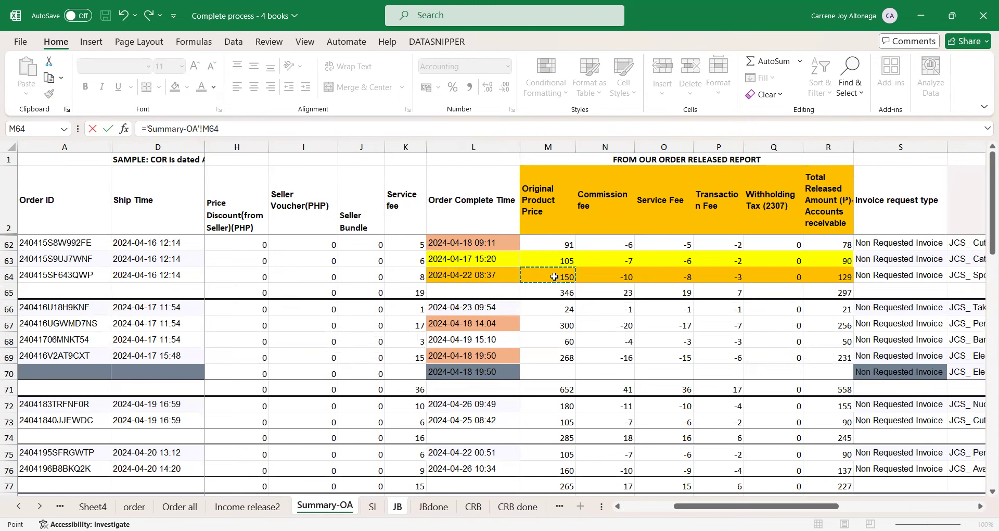
key(Return)
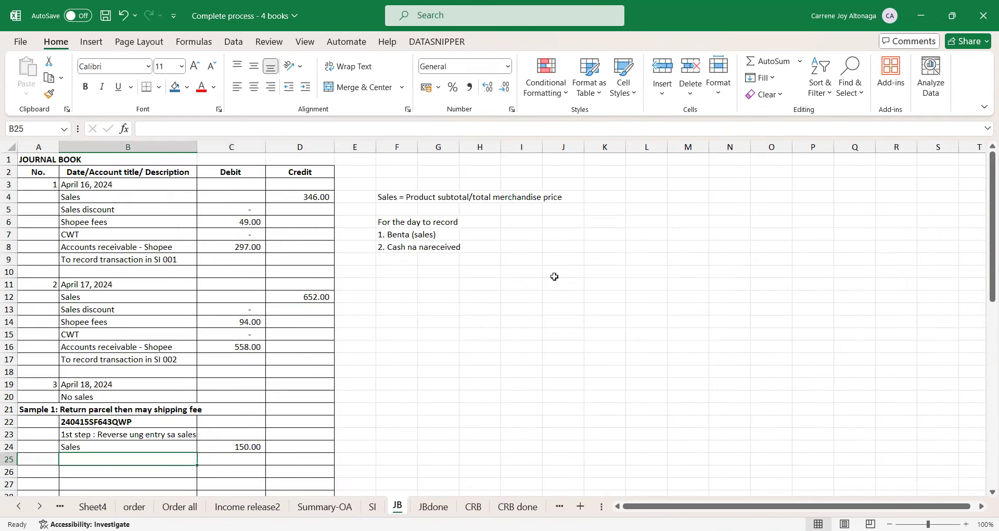
Step: Enter the account title "Shopee charges" in B25 below Sales
text(Shpe)
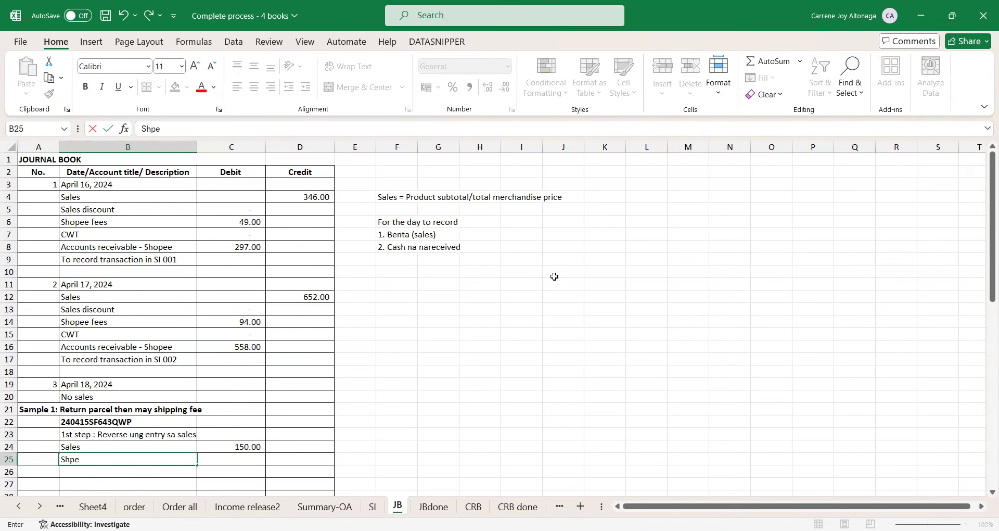
key(BackSpace)
text(opee charges)
key(Return)
Step: Fill the Shopee charges credit in D25 with the negative sum of the order's fees, Summary-OA N64:P64
key(Up)
key(Right)
key(Right)
text(=-)
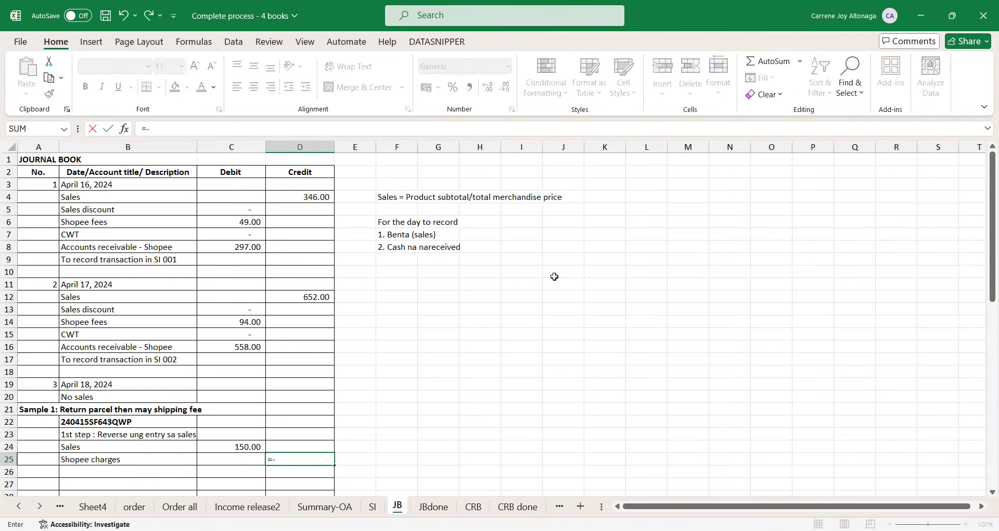
text(sum()
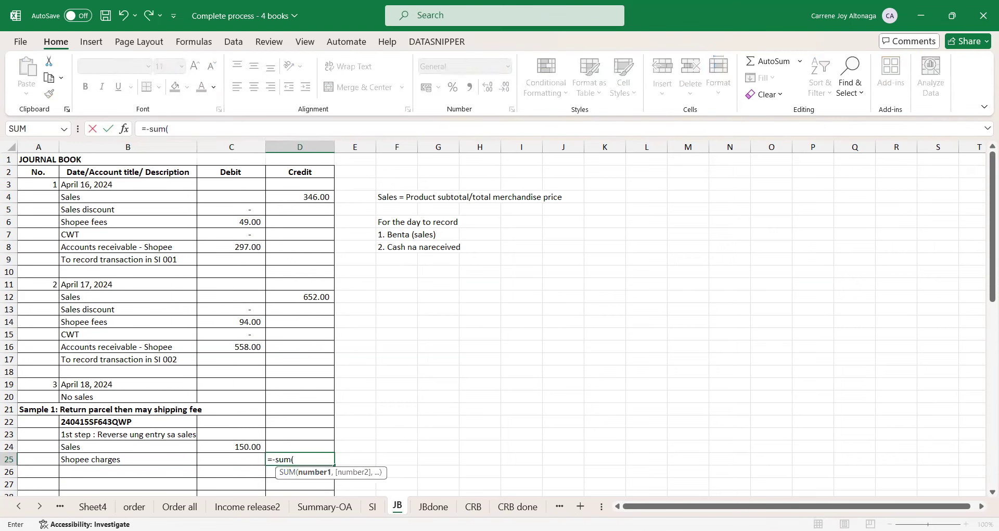
key(ctrl+Page_Up)
key(ctrl+Page_Up)
drag(615, 281, 720, 280)
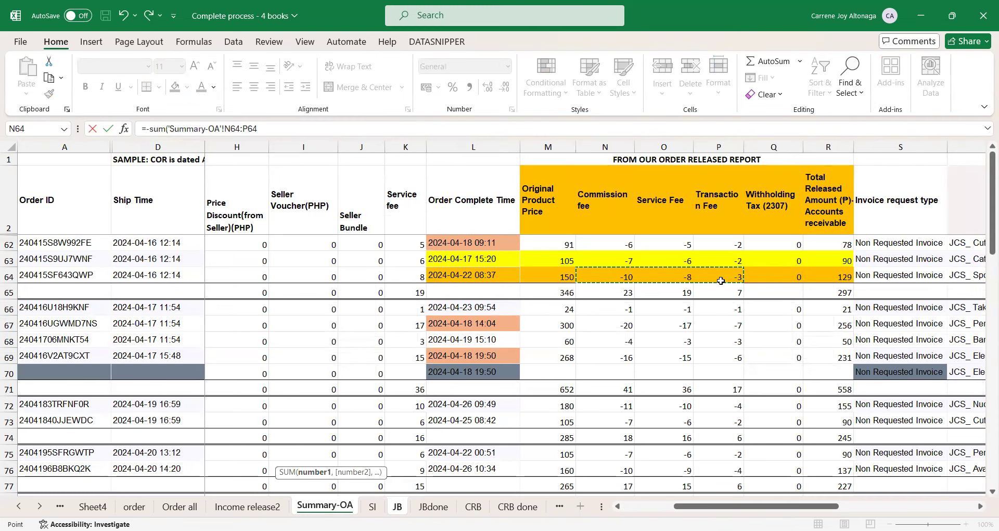
key(Return)
key(Left)
key(Left)
key(Down)
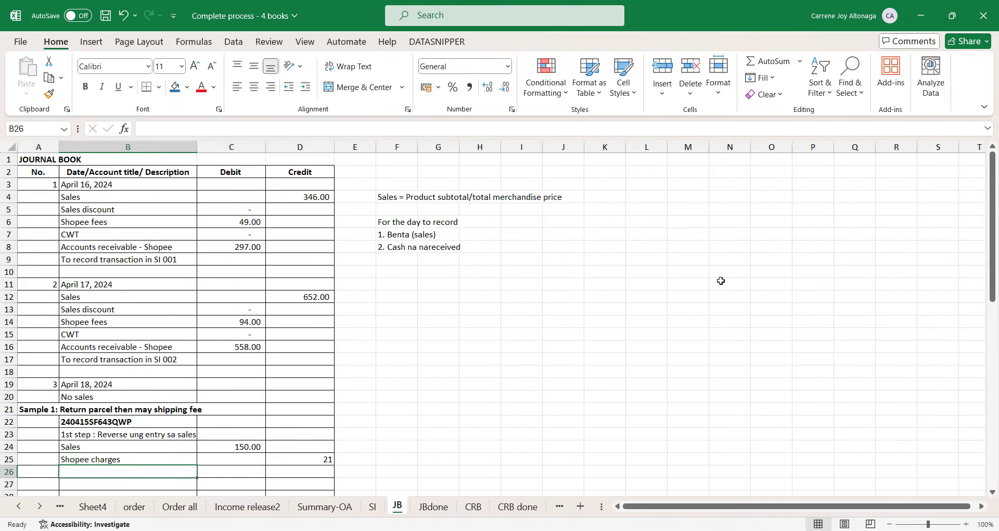
Step: Enter the account title "Accounts receivables-shopee" in B26 below Shopee charges
text(Accounts)
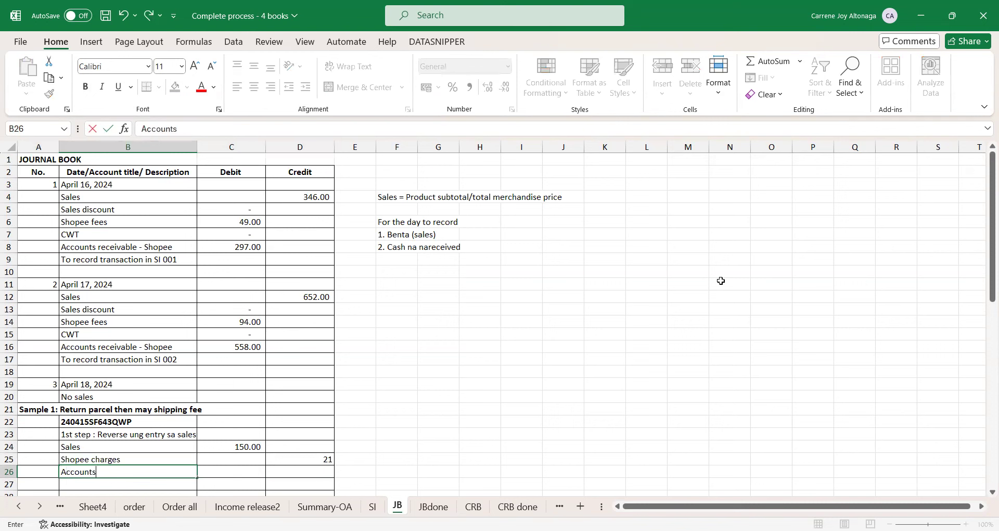
text( receivables-shopee)
key(Return)
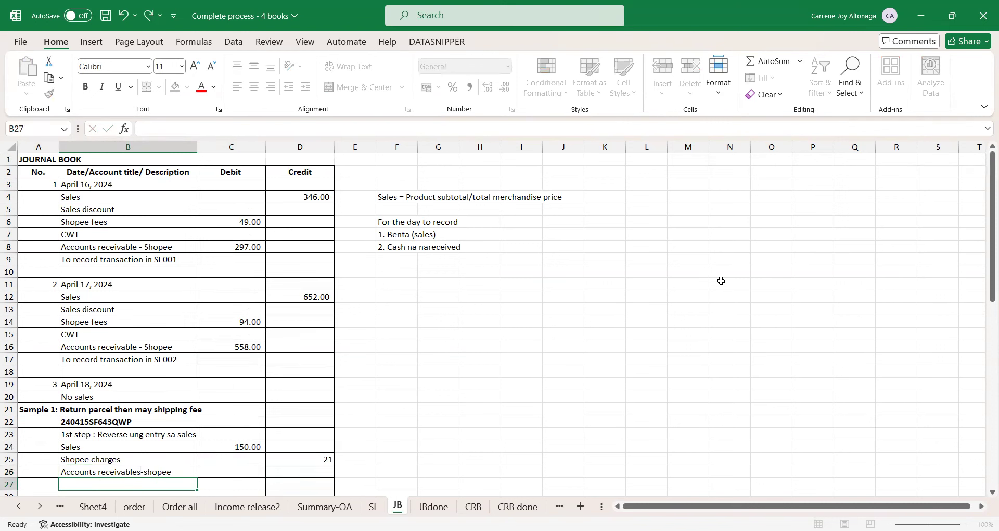
Step: Fill the accounts receivable credit in D26 with the Sales debit minus the Shopee charges, =C24-D25
key(Right)
key(Up)
key(Right)
text(=)
key(Left)
key(Up)
key(Up)
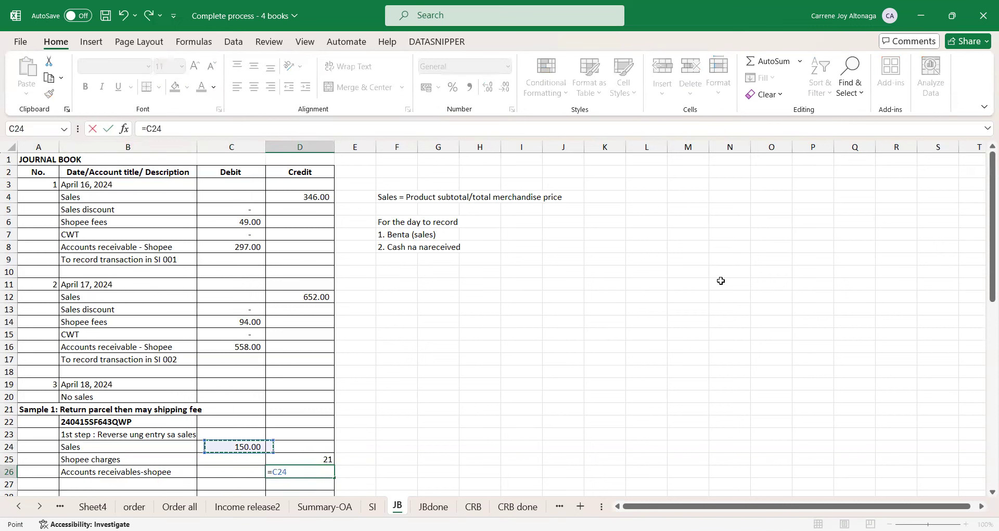
text(-)
key(Up)
key(Return)
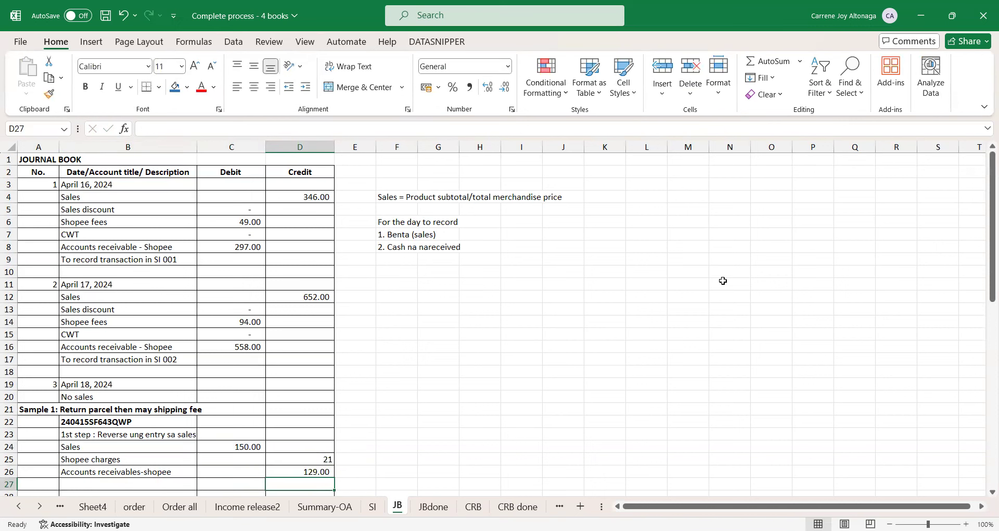
Step: Format the "1st step : Reverse ung entry sa sales" note in B23 as bold italic
click(279, 296)
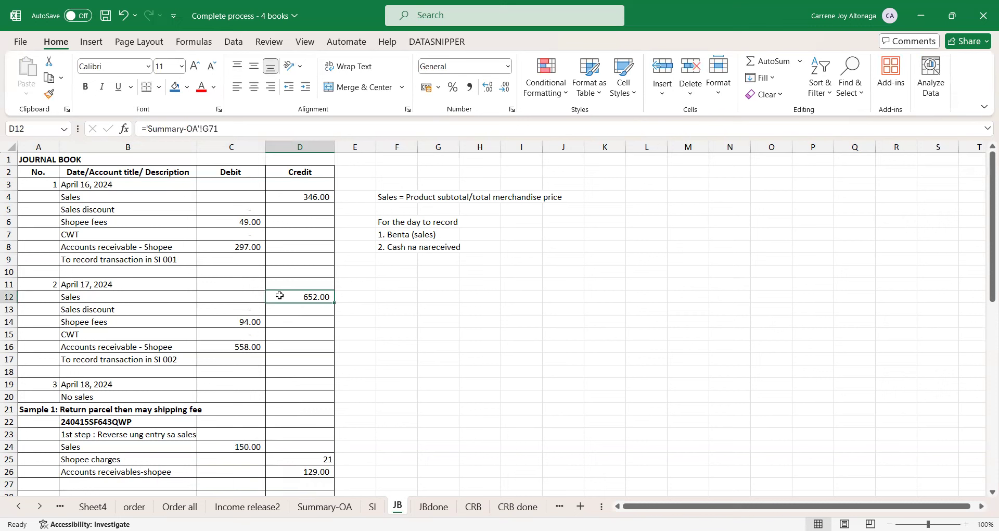
click(216, 435)
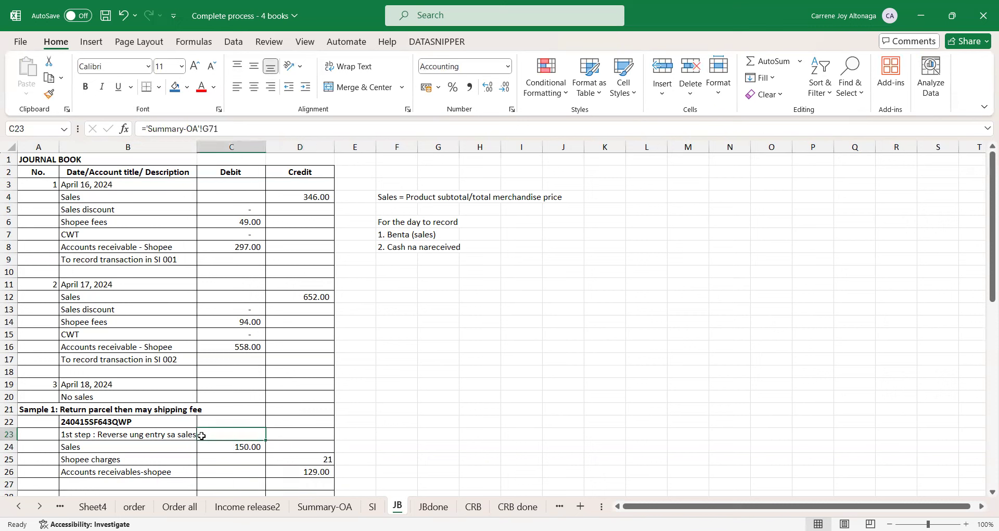
click(96, 433)
key(ctrl+i)
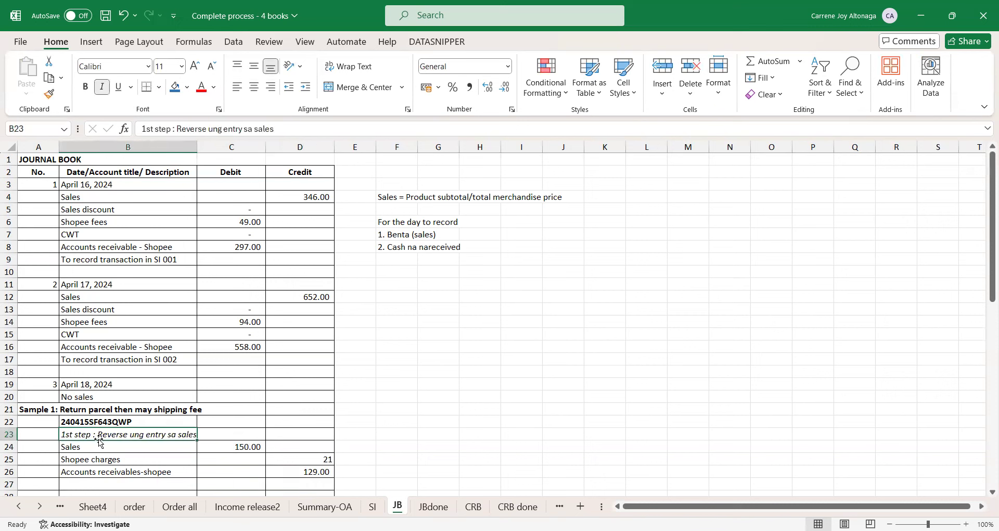
key(ctrl+b)
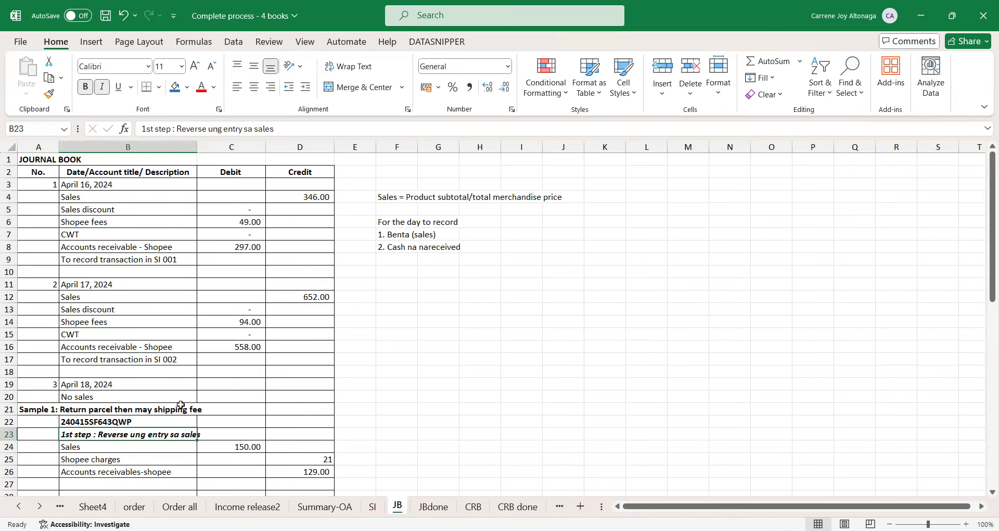
Step: Compare the reversal entry's debit and credit lines with the matching lines of the April 17 sales entry
click(236, 449)
click(237, 319)
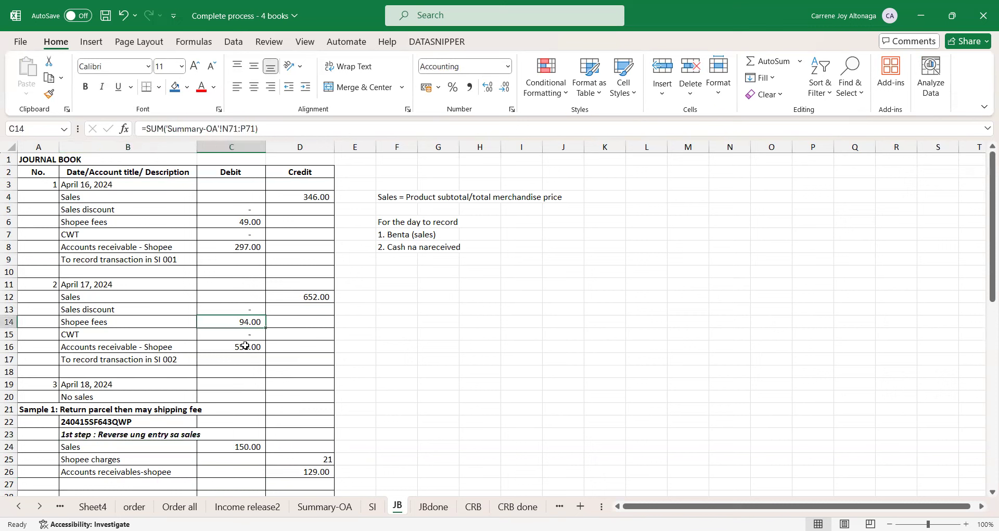
click(316, 457)
click(129, 348)
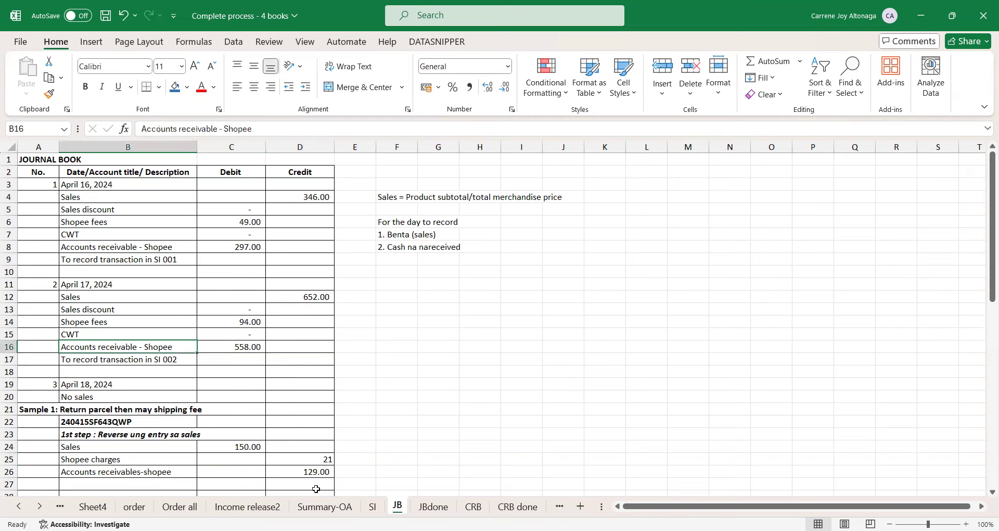
click(214, 347)
click(312, 472)
scroll(212, 405, down, 2)
scroll(212, 405, down, 1)
click(108, 359)
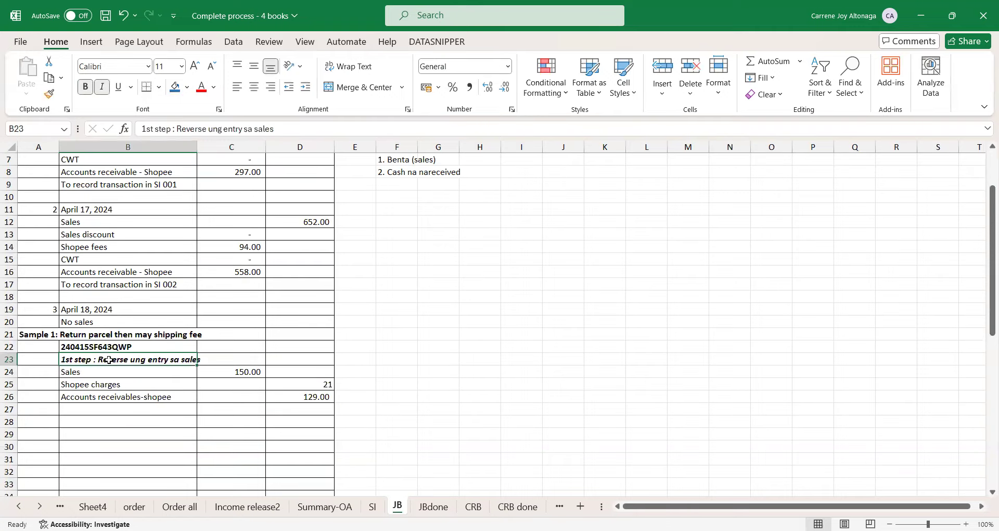
Step: Enter the heading "Nagkaroon ng shipping fee charge" in B28 and make it bold
click(122, 407)
click(117, 418)
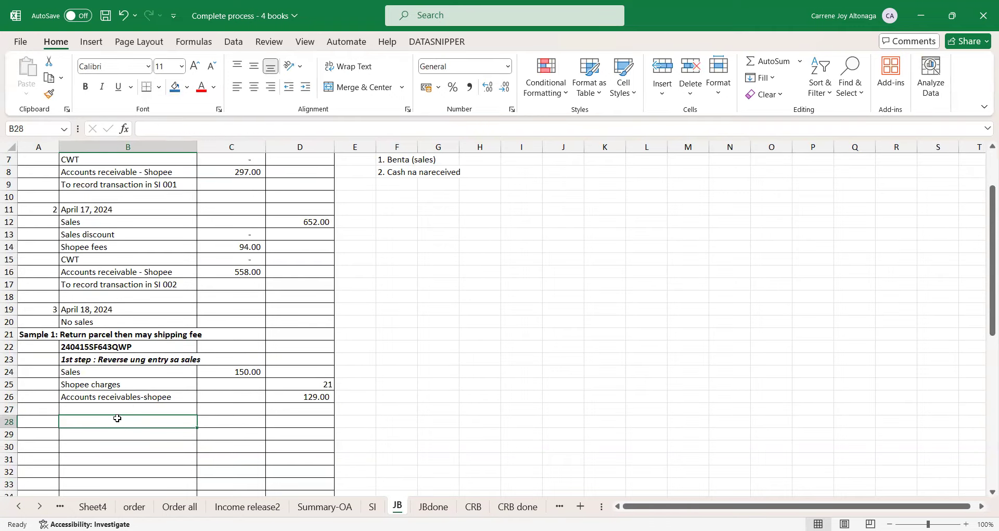
text(Nagkar)
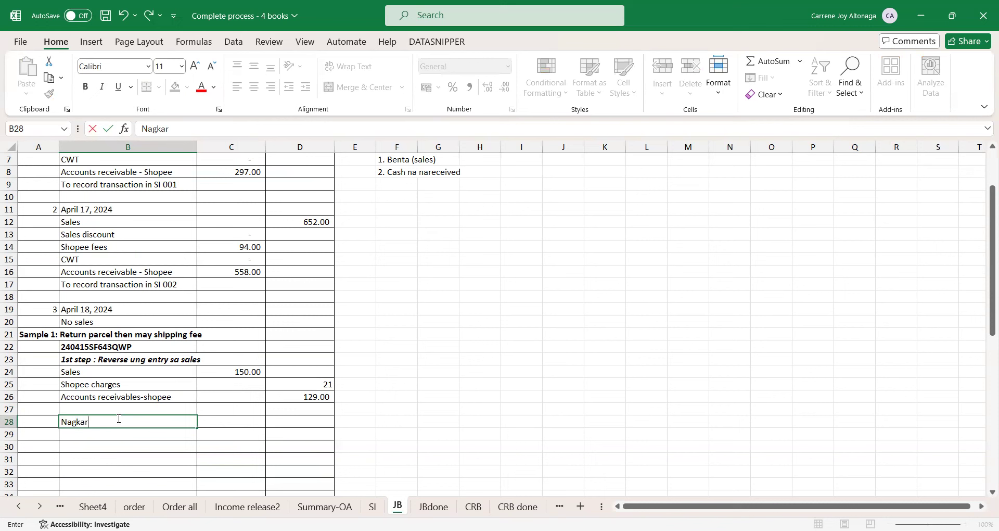
text(oon ng shipping fee)
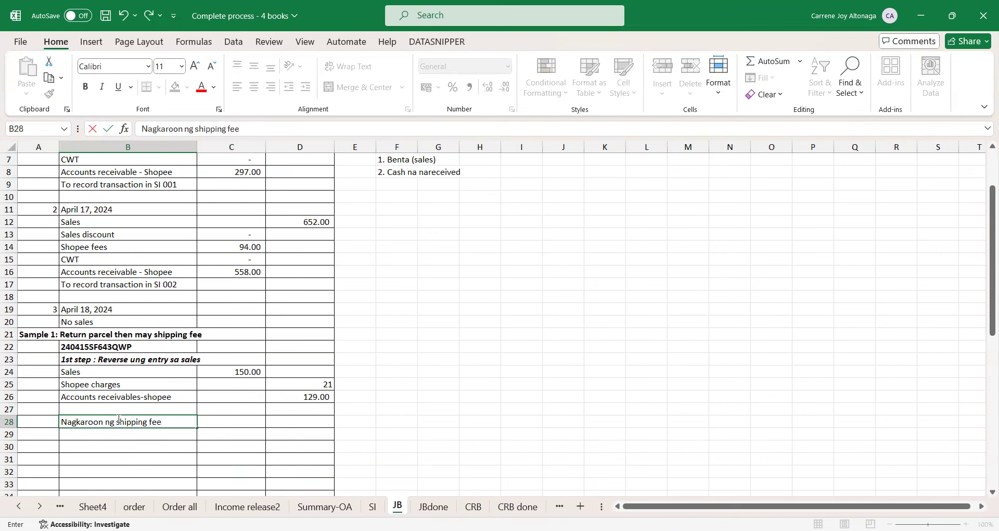
text( charge)
key(Return)
click(117, 418)
key(ctrl+b)
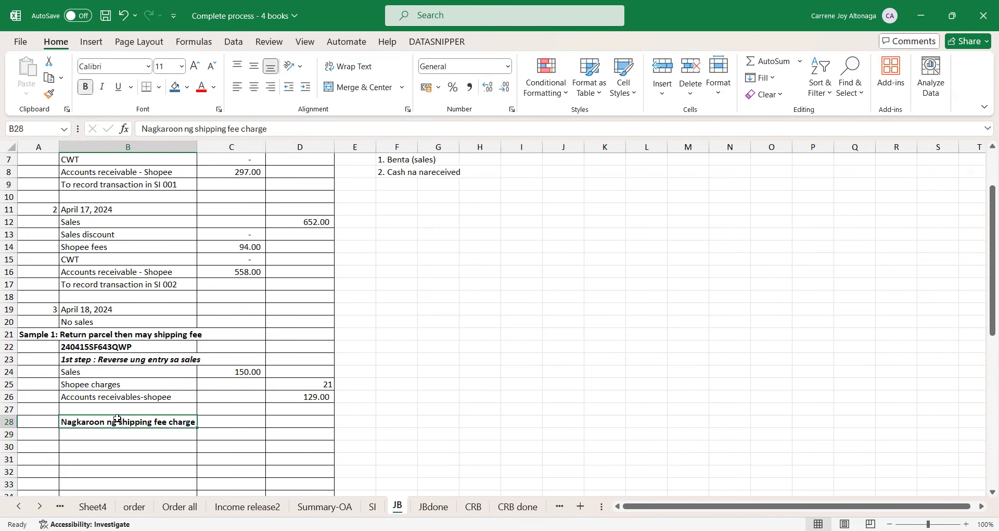
Step: Append "sample 38 pesos" to the shipping fee heading in B28
key(F2)
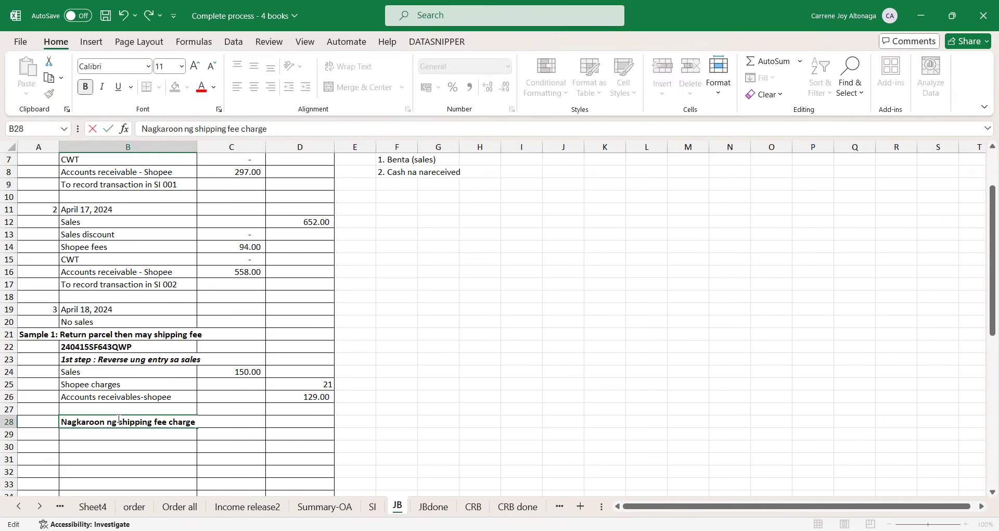
text(sample 38 pesos)
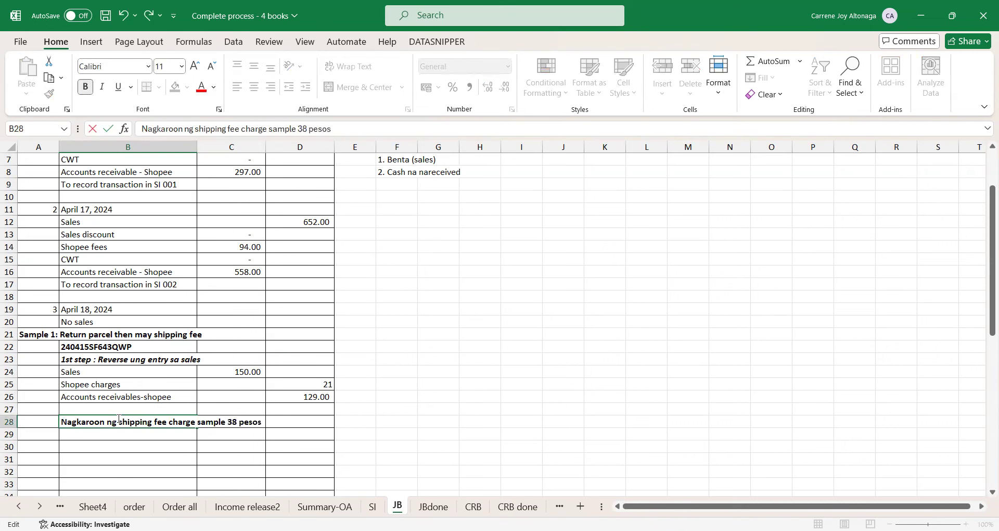
key(Return)
Step: Enter the note "1. mababawasan ung seller wallet - go to CDB" in B29 below the shipping fee heading
text(1.)
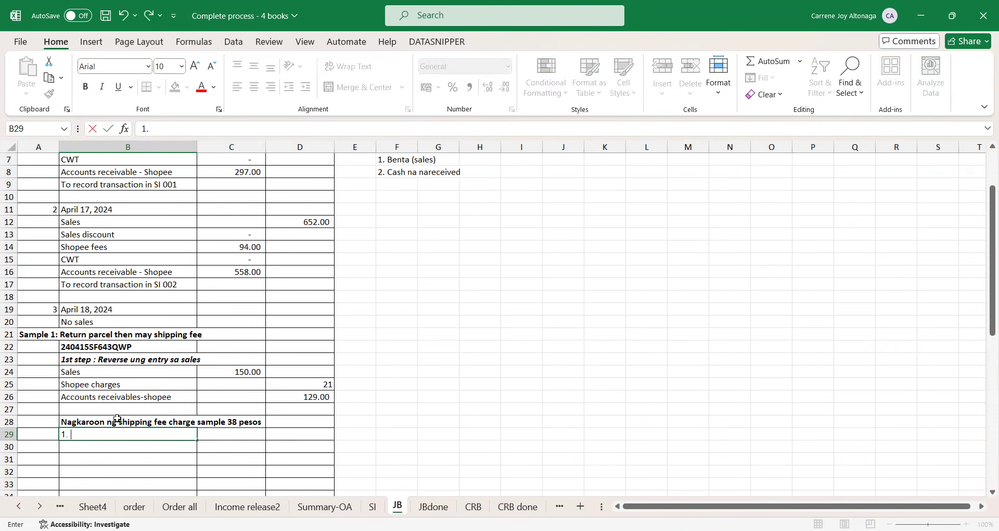
text( When)
key(BackSpace)
key(BackSpace)
key(BackSpace)
text(mababawasan ung ca)
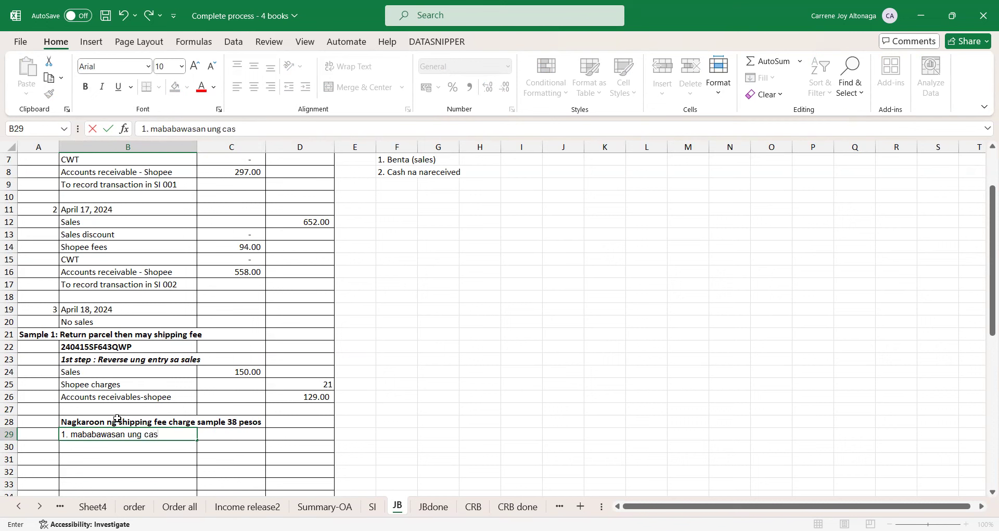
text( shope)
key(BackSpace)
key(BackSpace)
key(BackSpace)
key(BackSpace)
text(eller wallet - go to CDB)
key(ctrl+Return)
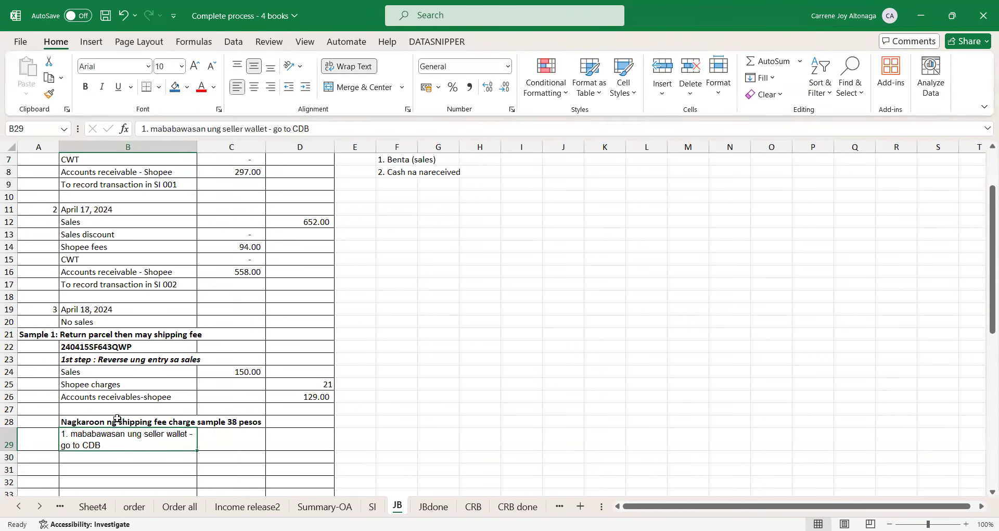
Step: Open the CDB sheet and examine the cash disbursement book's customer name, cash out and debit columns
click(40, 506)
click(40, 506)
click(522, 506)
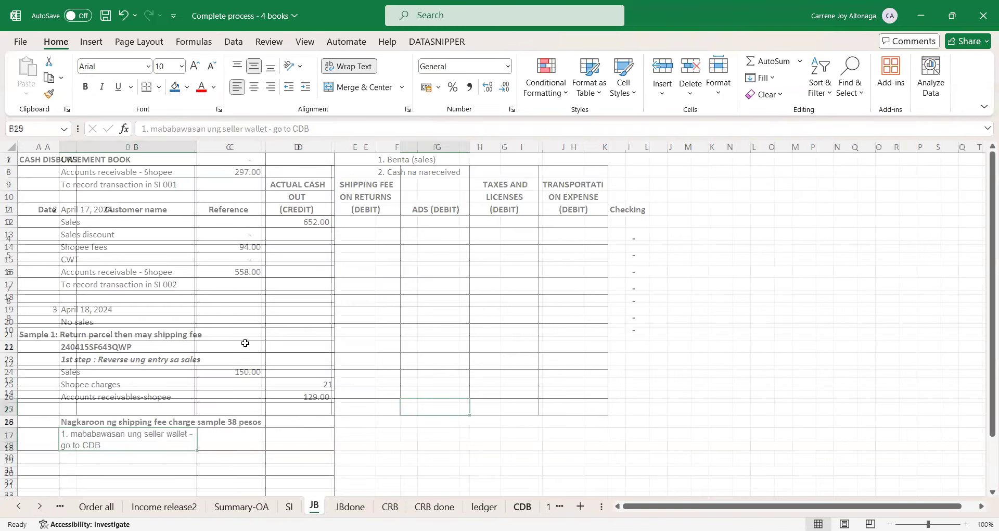
click(119, 220)
click(442, 243)
click(290, 219)
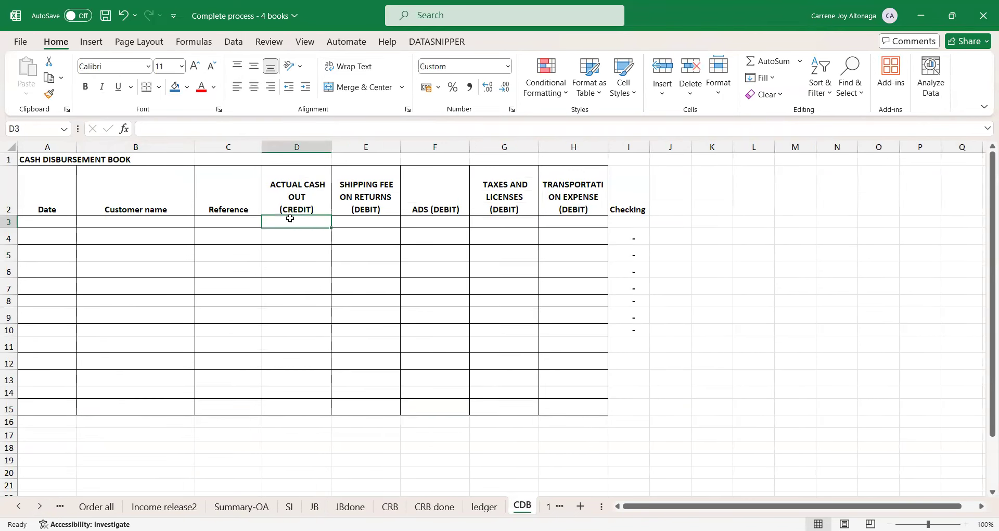
click(119, 218)
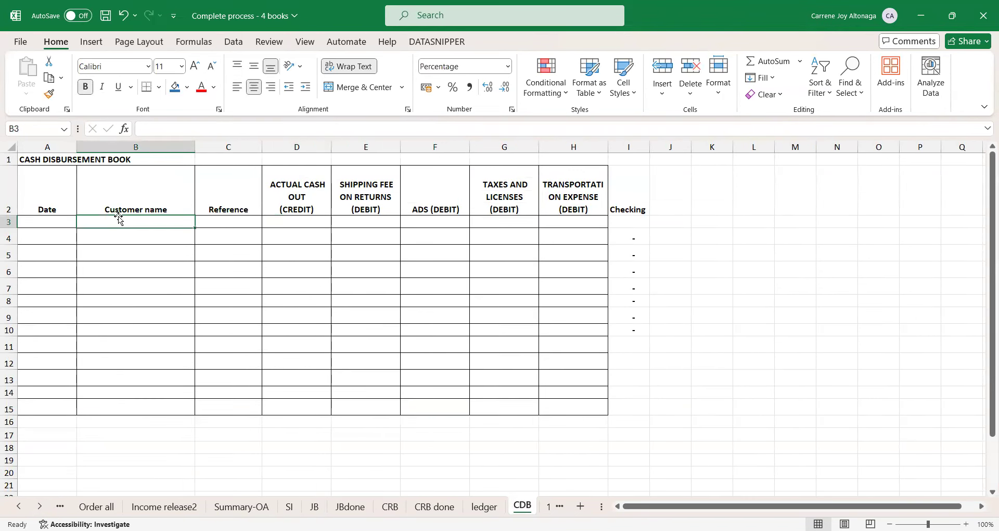
Step: Copy the returned order's number from JB cell B22 into the Customer name cell B3 of the CDB sheet
click(314, 505)
click(119, 348)
key(ctrl+c)
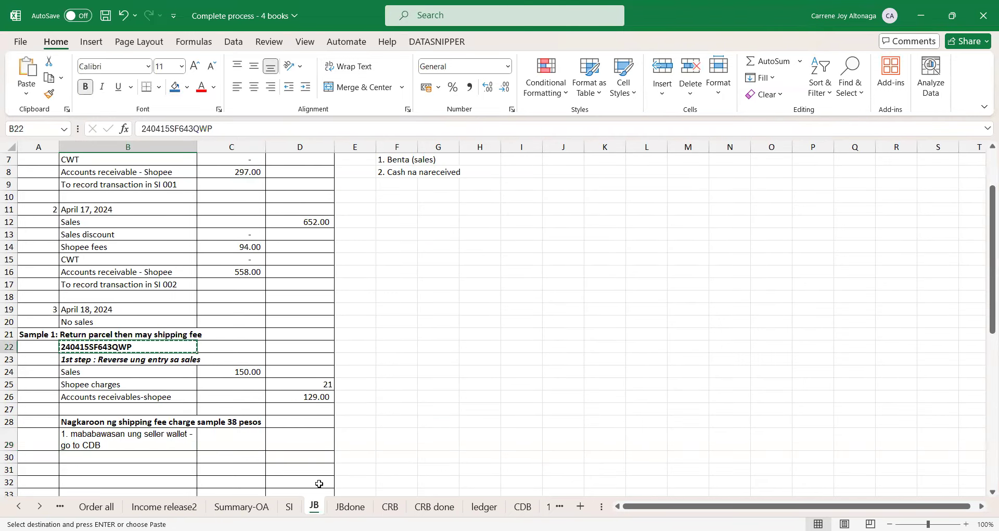
click(522, 506)
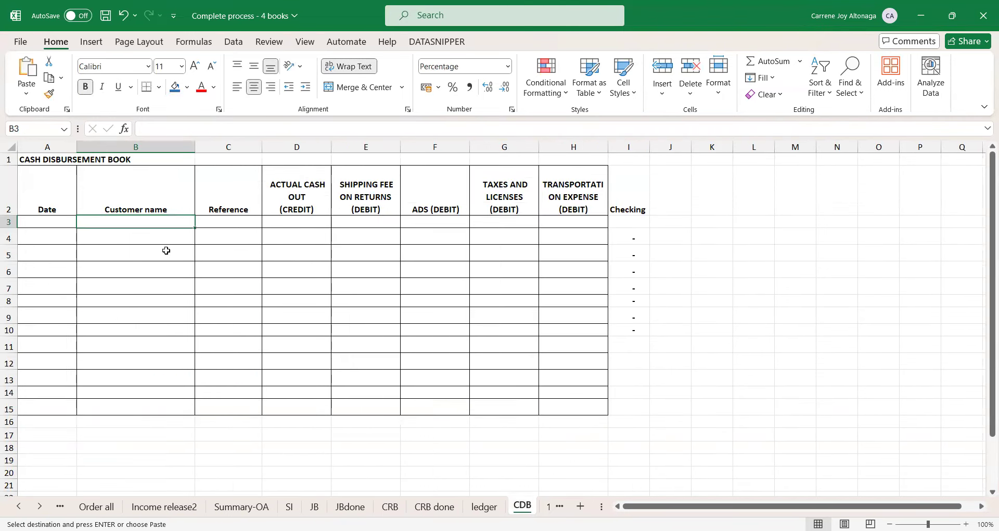
key(ctrl+v)
Step: Enter "Shopee wallet refere" as the reference in C3 of the cash disbursement book
click(301, 239)
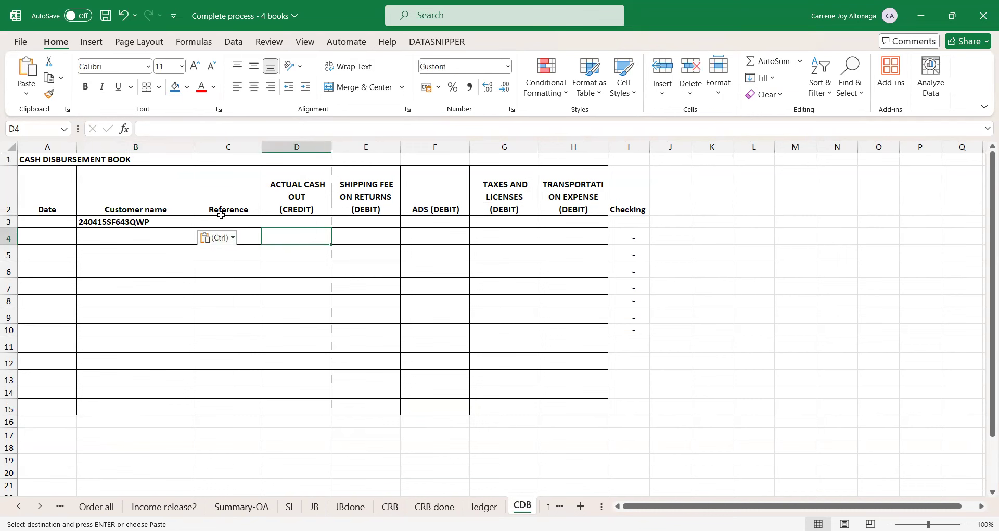
key(Left)
key(Up)
key(Up)
click(247, 220)
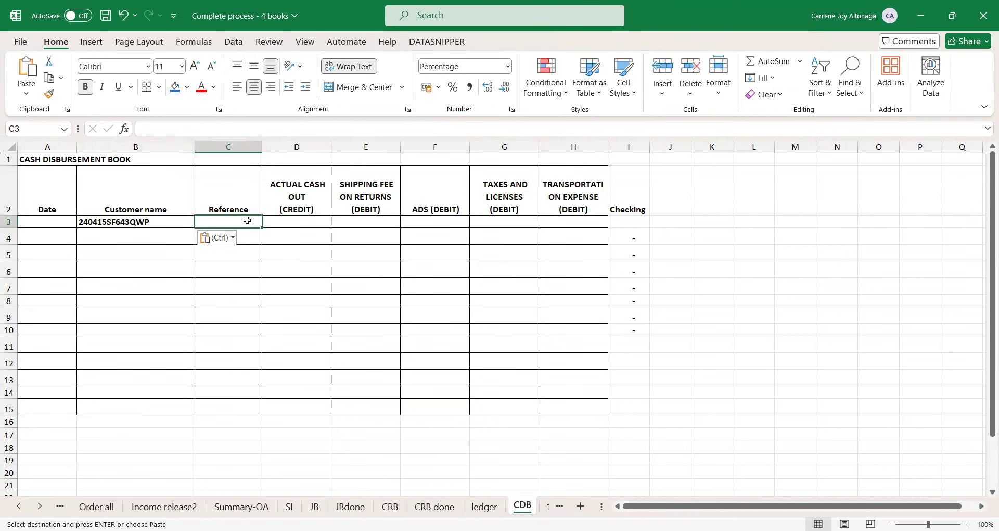
text(Shopee)
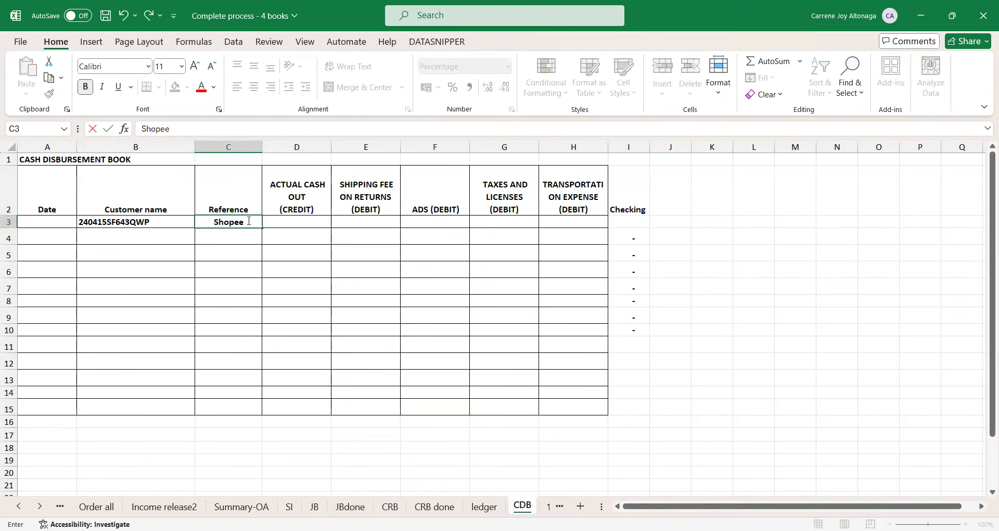
text( wall)
key(Return)
click(247, 221)
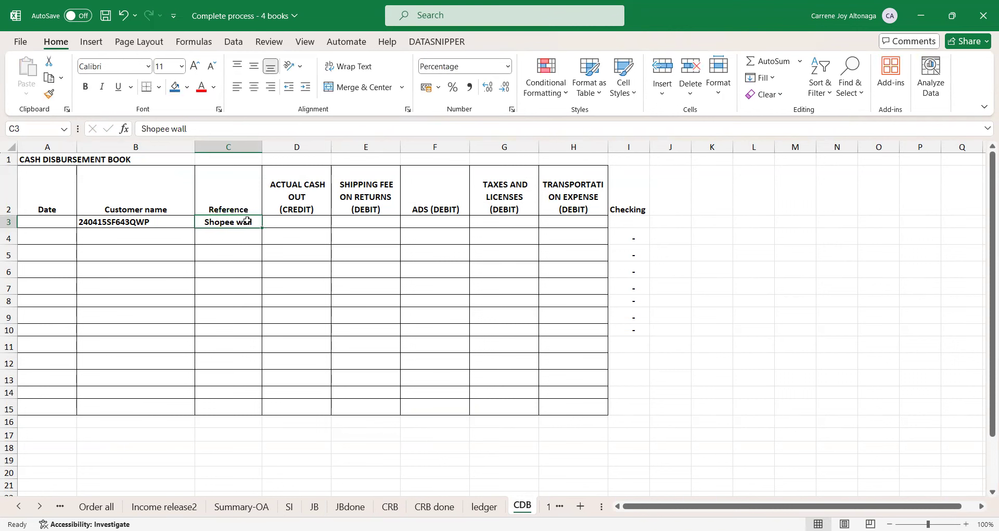
key(F2)
text(et refere)
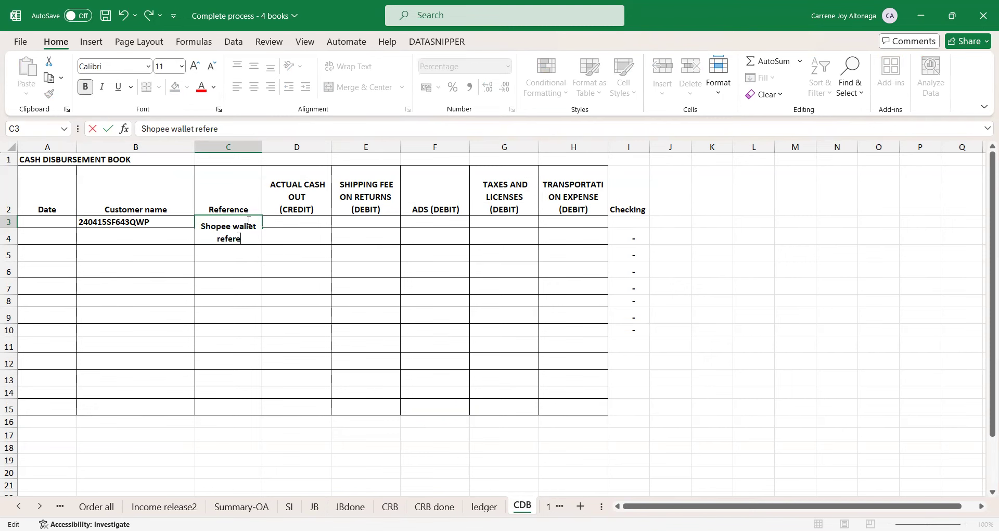
key(Tab)
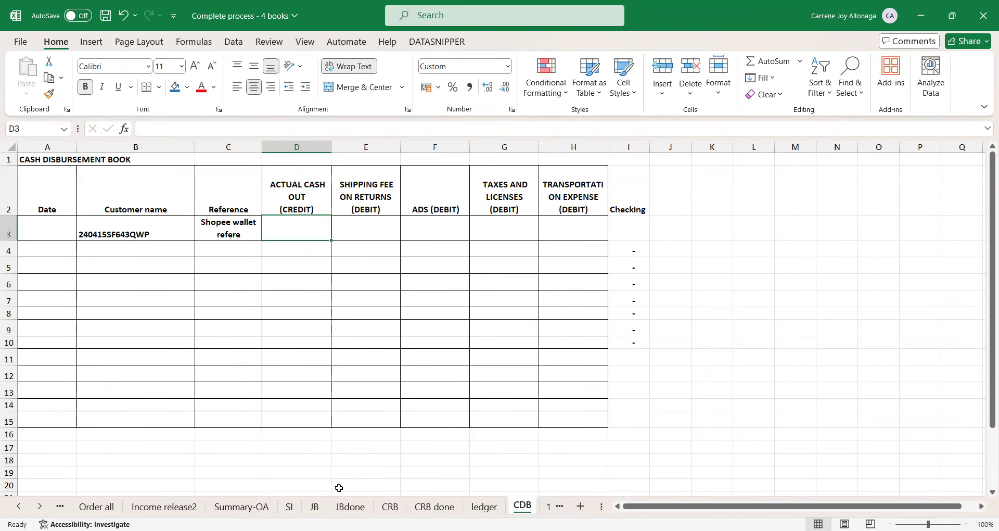
Step: Enter 38 as both the actual cash out credit in D3 and the shipping fee on returns debit in E3
text(38)
key(Return)
key(Up)
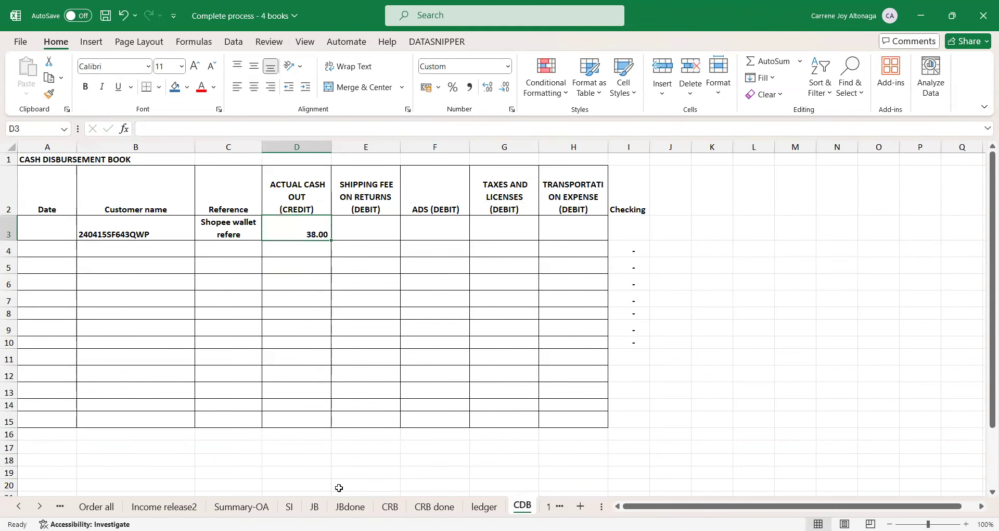
key(Right)
text(38)
key(Return)
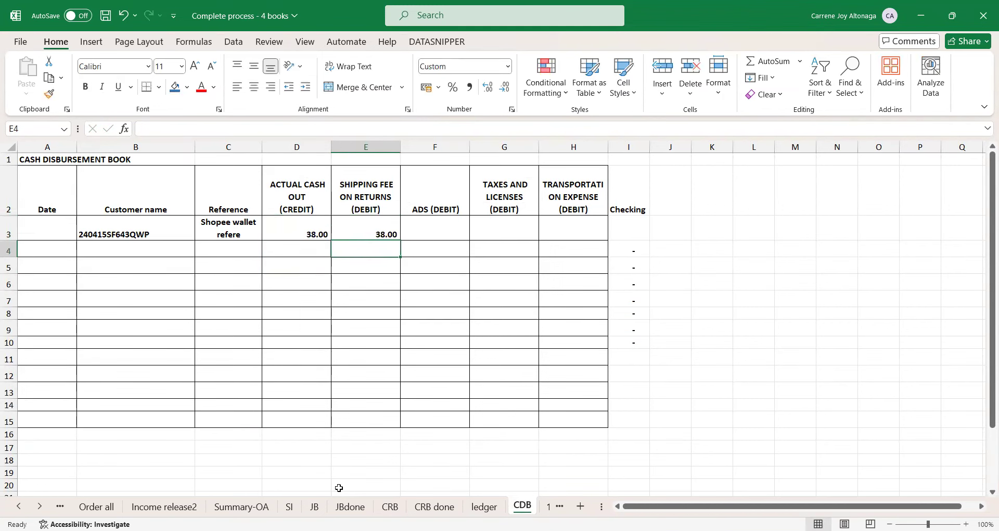
Step: Copy the Checking formula from I4 into I3 of the cash disbursement book
key(Up)
key(Right)
key(Right)
key(Right)
key(Right)
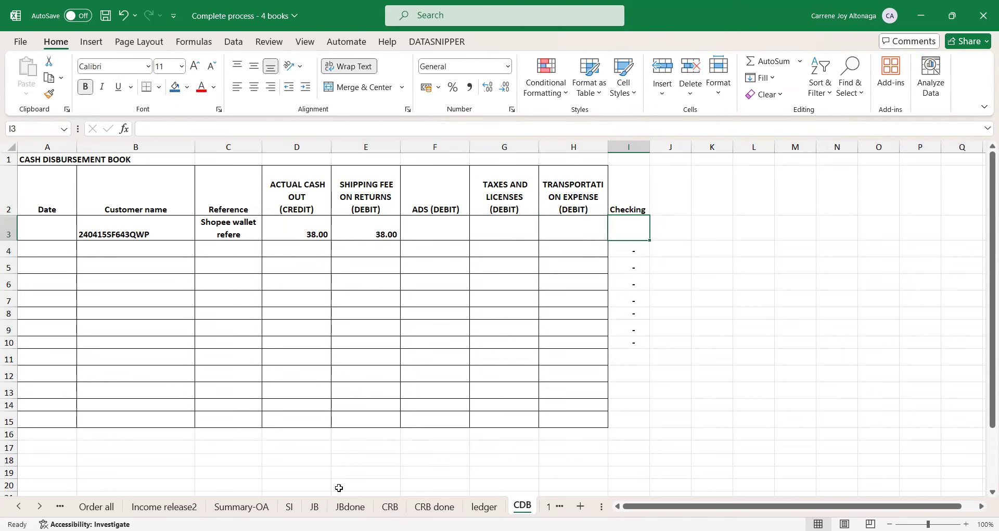
key(Left)
key(Left)
key(Left)
key(Left)
key(Up)
key(Left)
key(Right)
key(Right)
key(Right)
key(Right)
key(Right)
key(Down)
key(Down)
key(ctrl+c)
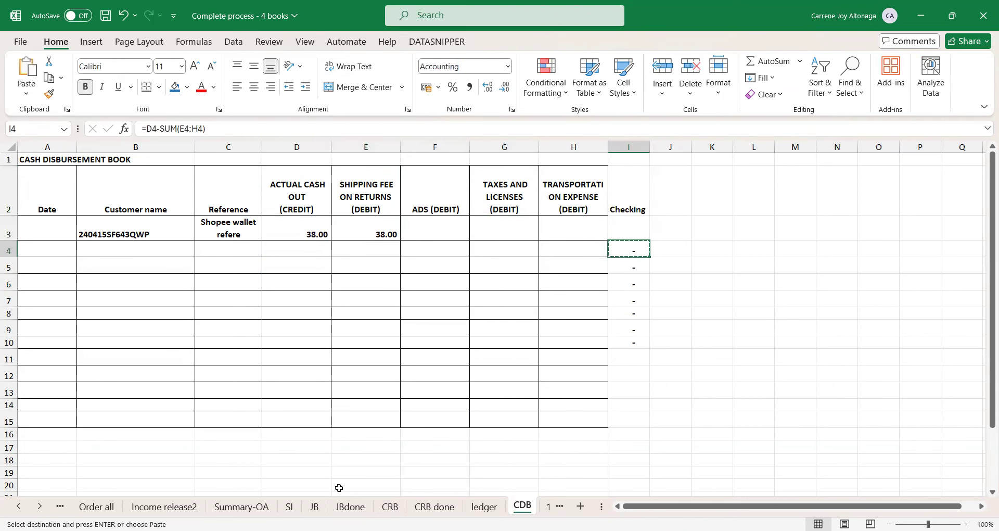
key(Up)
key(ctrl+v)
key(Down)
key(Left)
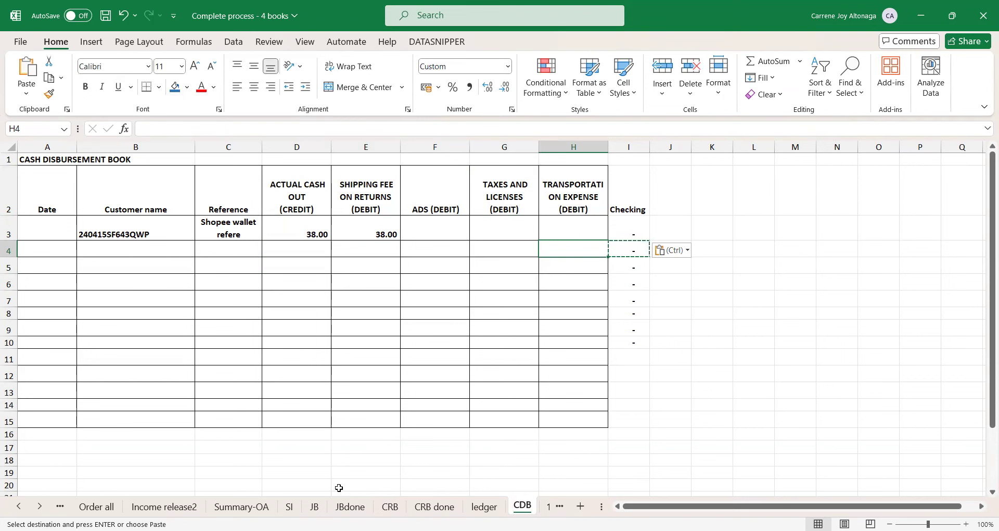
key(Up)
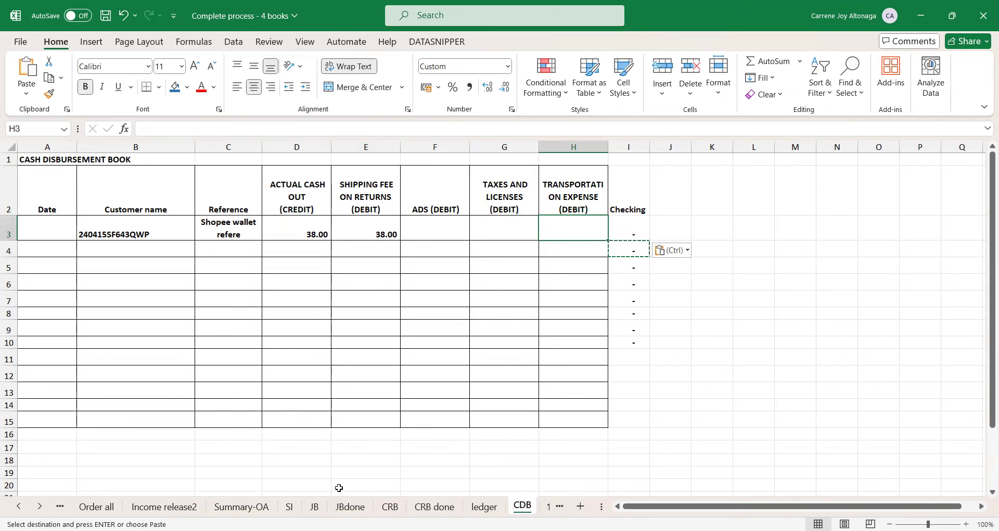
key(Up)
key(Right)
key(Down)
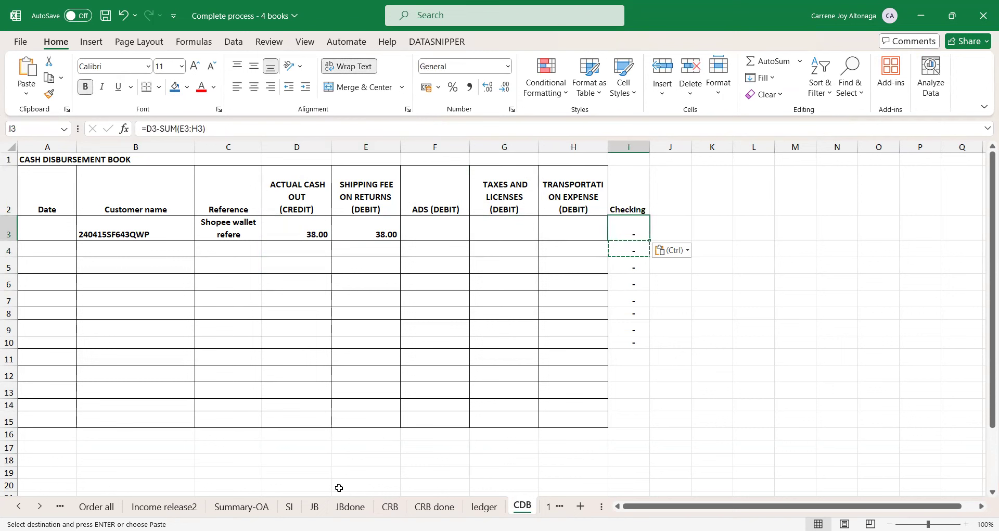
Step: Enter the note "2. Then nagdispute ka, binalik sayo ung 38pesos - go to CRB" in B30 of the JB sheet
click(337, 506)
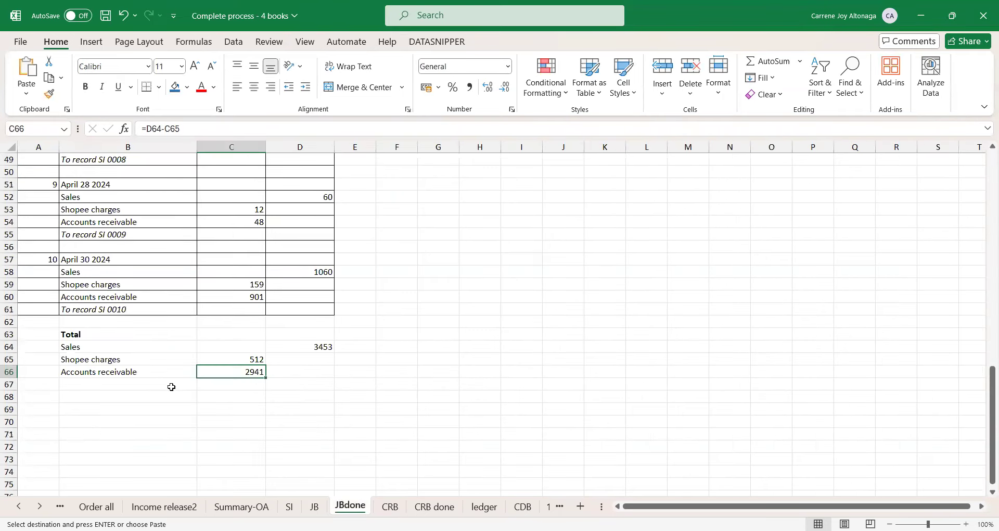
click(314, 506)
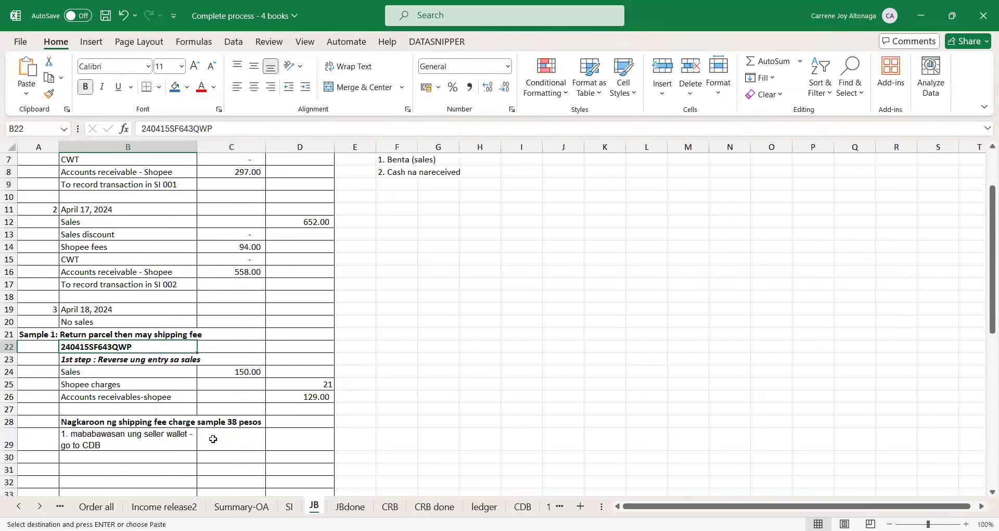
click(126, 457)
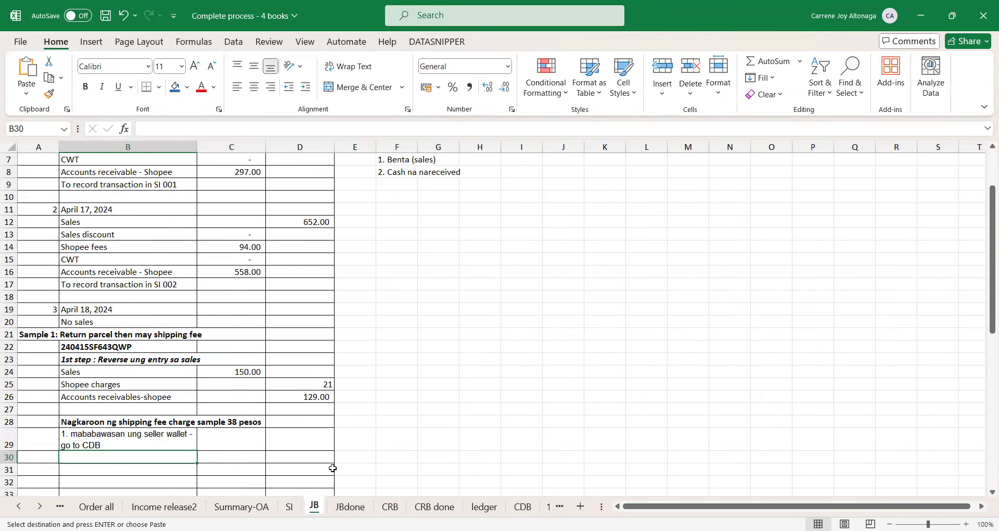
text(2. Then nagdis)
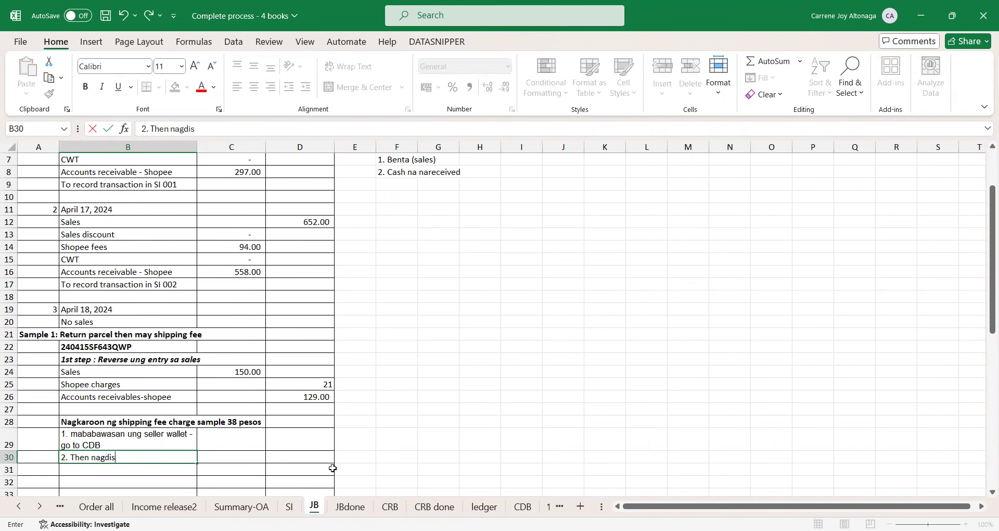
text(pute ka, bina)
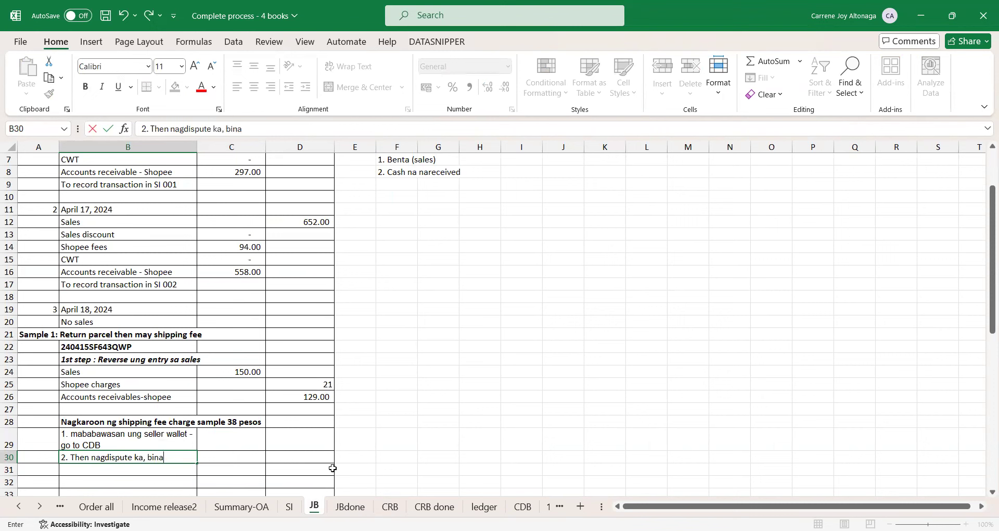
text(lik sayo ung 38pesos)
key(Return)
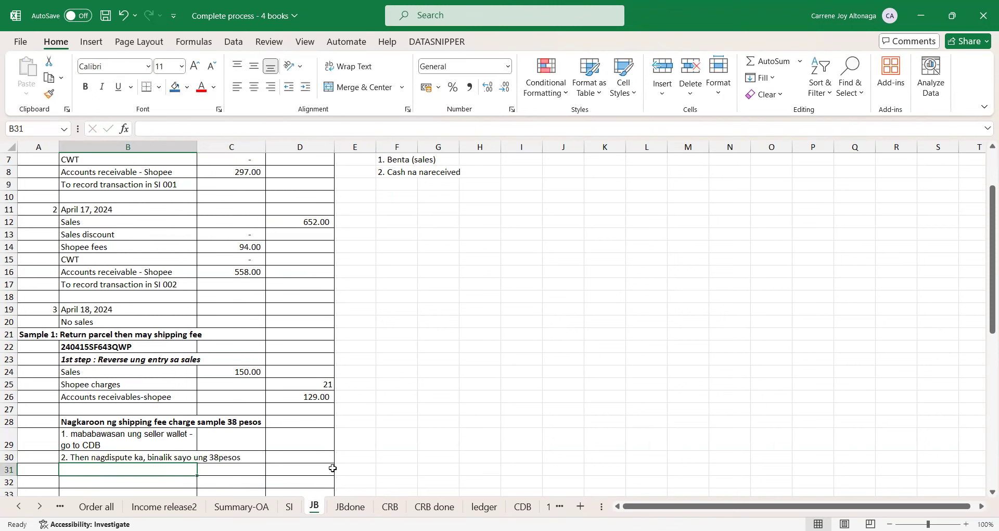
key(Up)
key(F2)
text(- go to CRB)
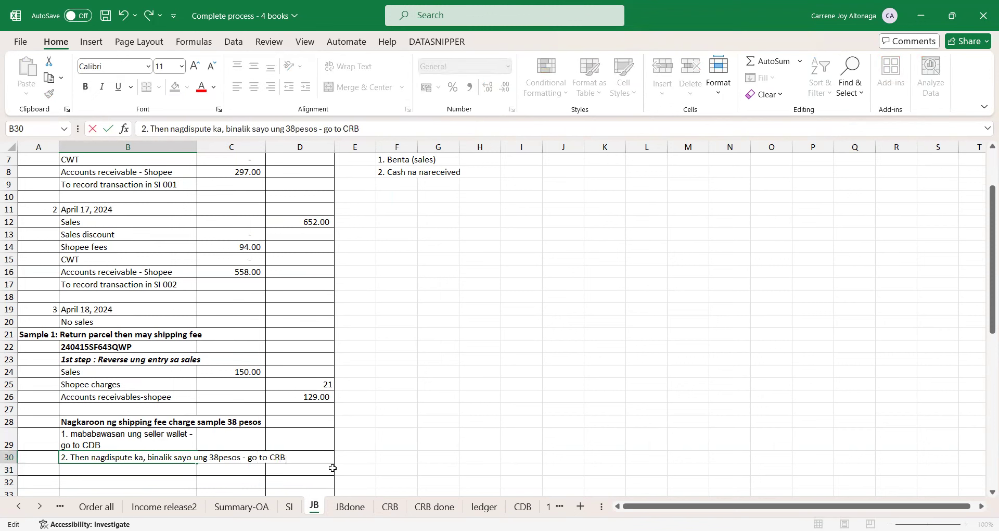
key(Return)
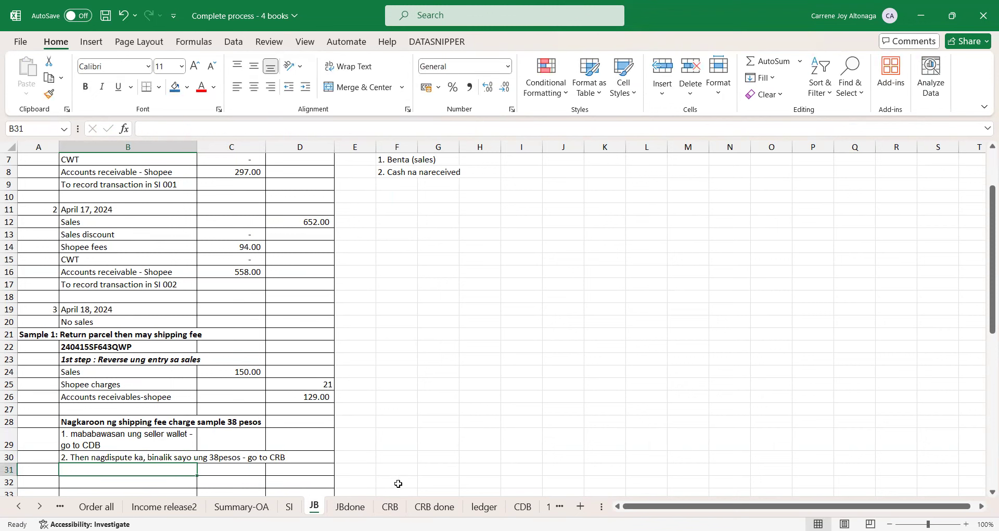
Step: Open the CRB sheet with the cash receipts book
click(390, 506)
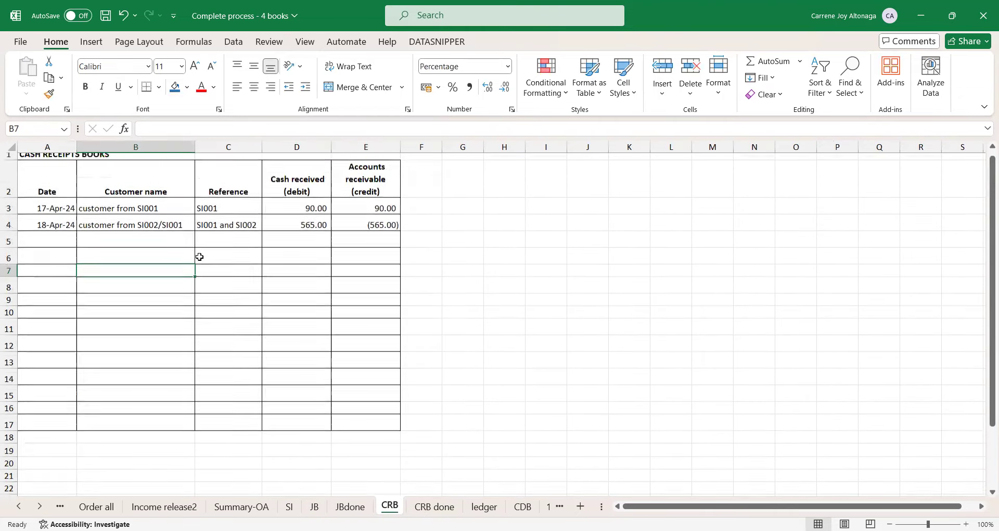
click(374, 145)
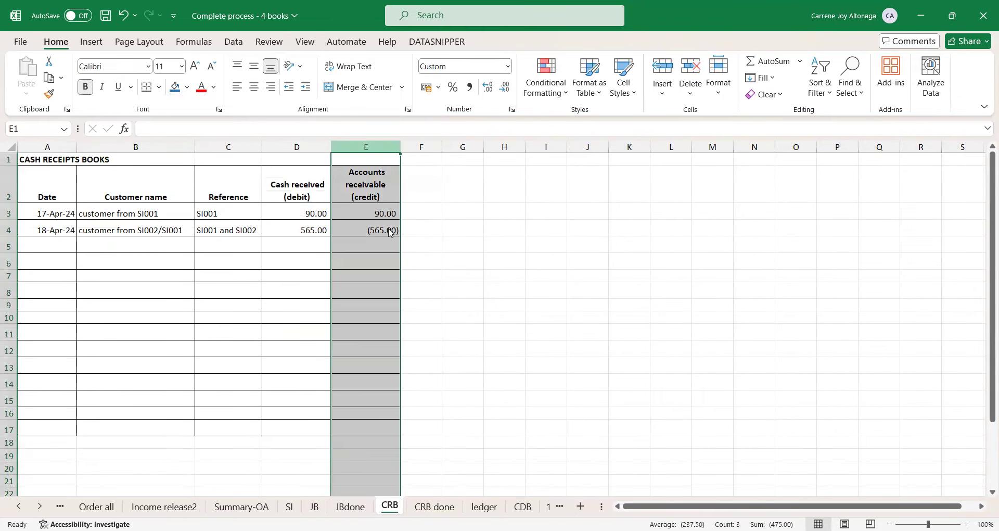
right_click(412, 278)
click(413, 274)
click(347, 179)
click(430, 190)
key(ctrl+z)
click(421, 148)
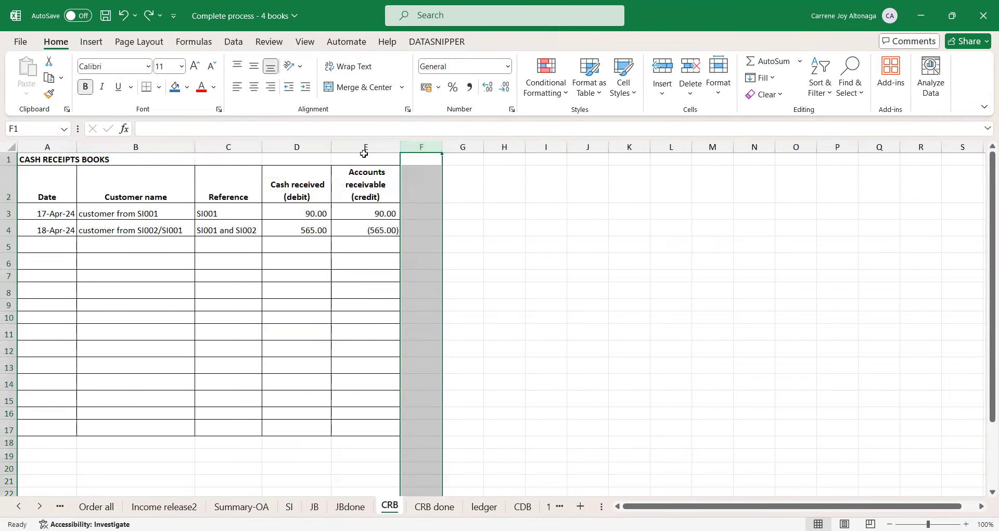
Step: Copy the Accounts receivable (credit) column E into column F of the cash receipts book
click(365, 148)
key(ctrl+c)
click(419, 147)
key(ctrl+v)
Step: Set the header in F2 to "Shopee shipping" and clear the copied amounts in F3:F4
click(424, 181)
key(Escape)
text(Shope)
key(BackSpace)
key(BackSpace)
text(hop)
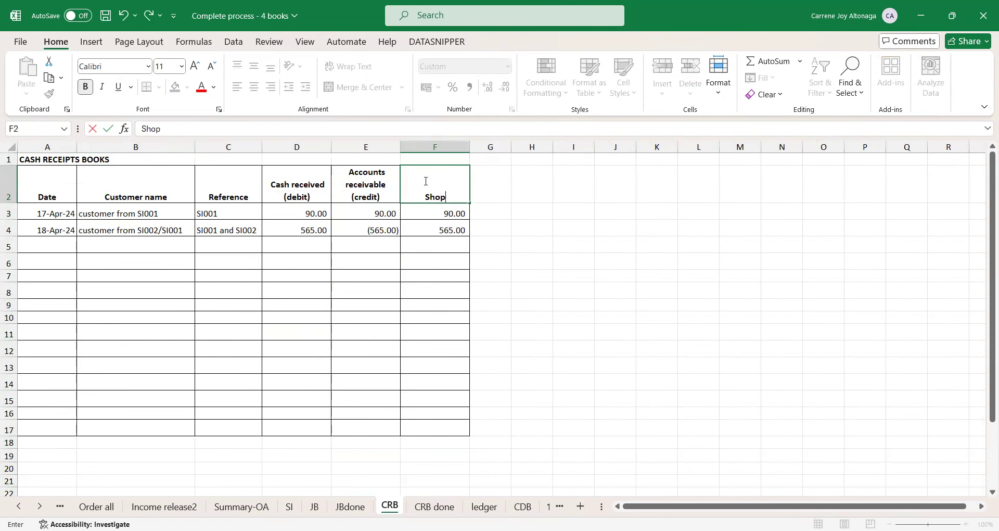
text(ee shipping)
key(Return)
key(shift+Down)
key(Delete)
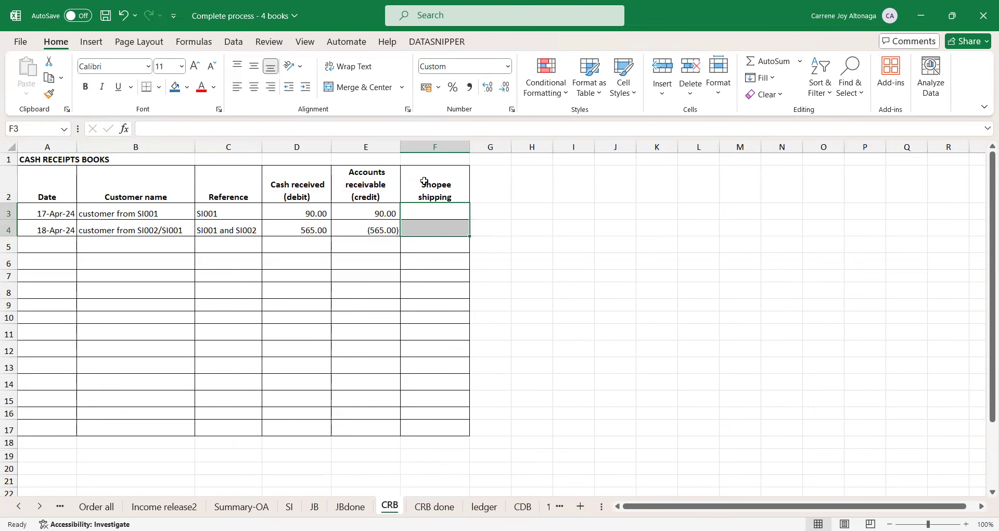
Step: Copy the returned order's number from JB cell B22 into the Customer name cell B5 of the CRB sheet
key(Left)
key(Left)
key(Down)
key(Left)
key(Down)
key(Left)
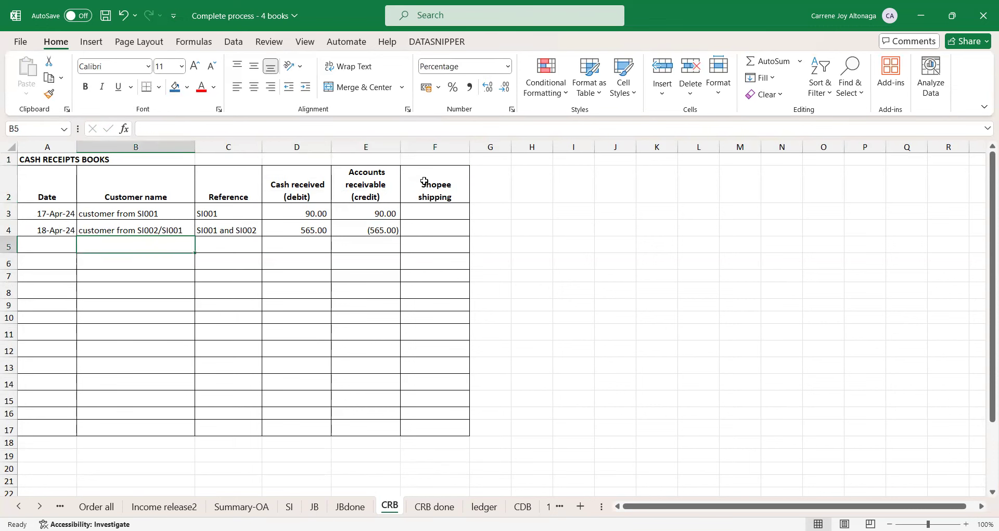
key(ctrl+Page_Up)
key(ctrl+Page_Up)
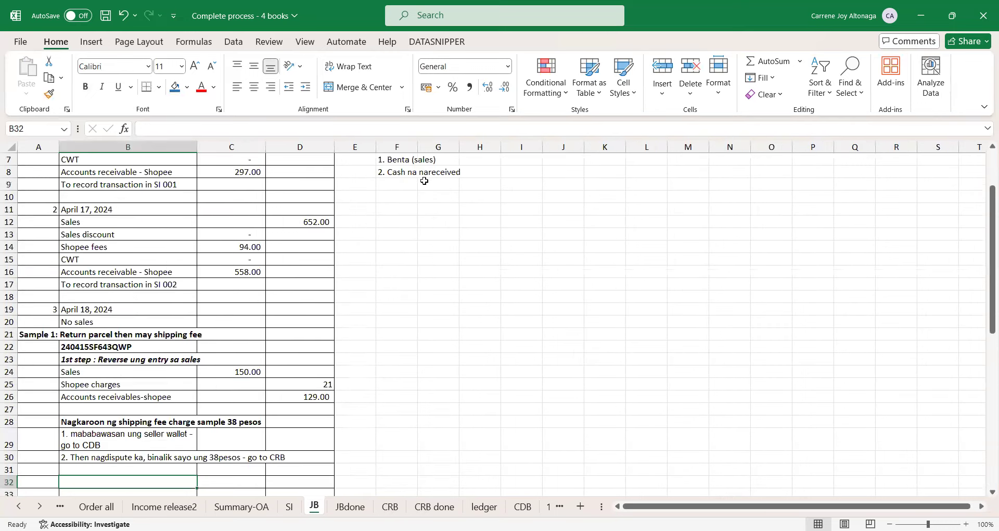
key(Up)
key(Up)
key(Up)
key(Up)
key(Up)
key(Up)
key(Up)
key(Up)
key(ctrl+c)
key(ctrl+Page_Down)
key(ctrl+Page_Down)
key(ctrl+Page_Down)
key(ctrl+Page_Up)
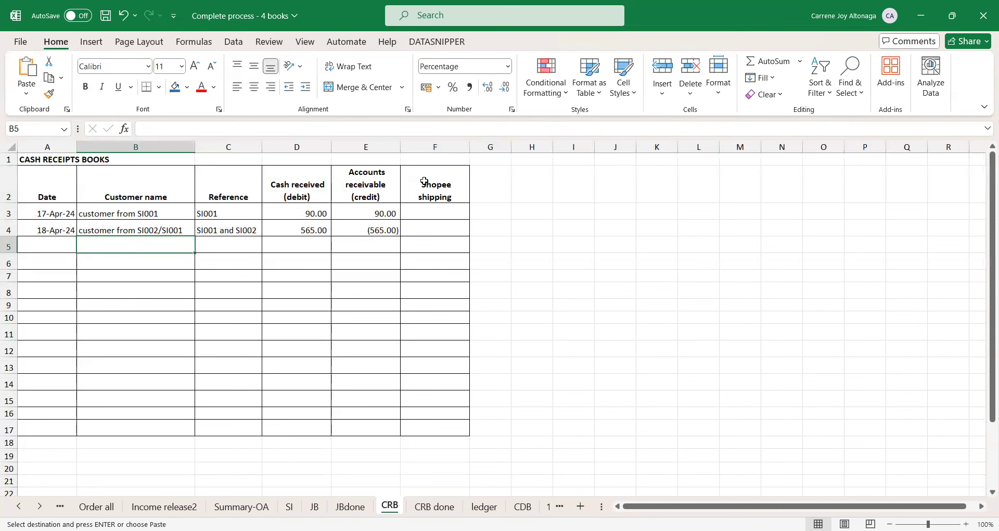
key(ctrl+v)
Step: Enter 38 as both the cash received debit in D5 and the Shopee shipping amount in F5
key(Right)
key(Right)
text(38)
key(ctrl+Return)
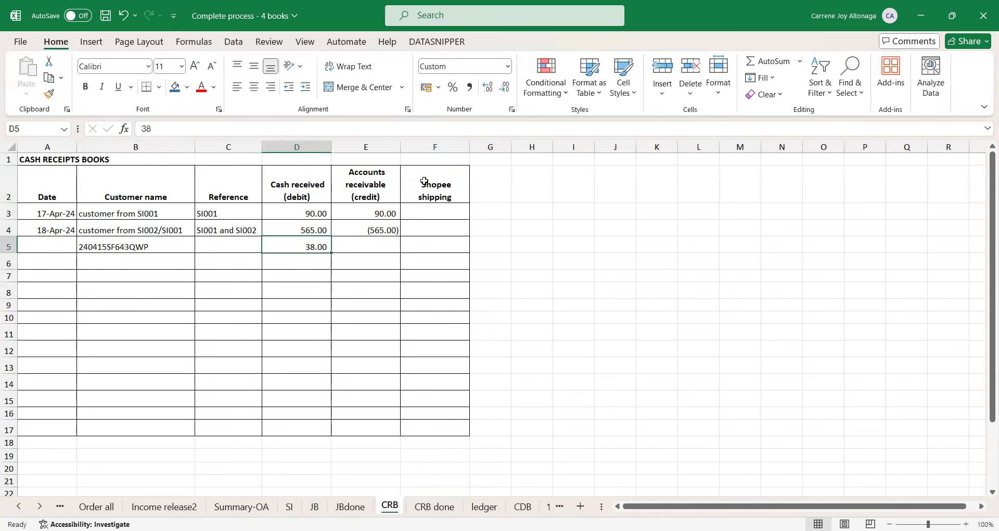
key(Right)
key(Right)
text(38)
key(Return)
Step: Add "(credit)" to the end of the Shopee shipping header in F2
key(Up)
key(Up)
key(Up)
key(Up)
key(F2)
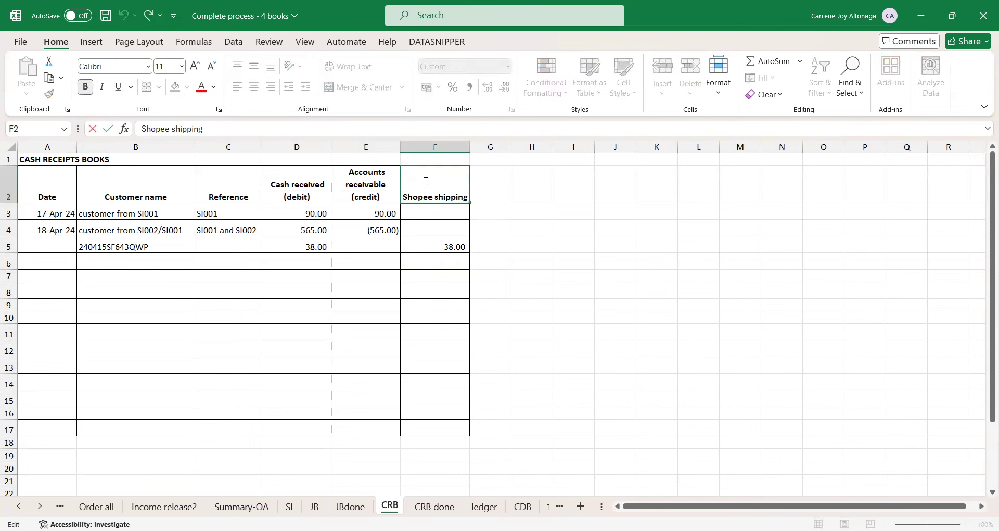
text((credit))
key(Return)
key(Down)
key(Down)
key(Left)
key(Left)
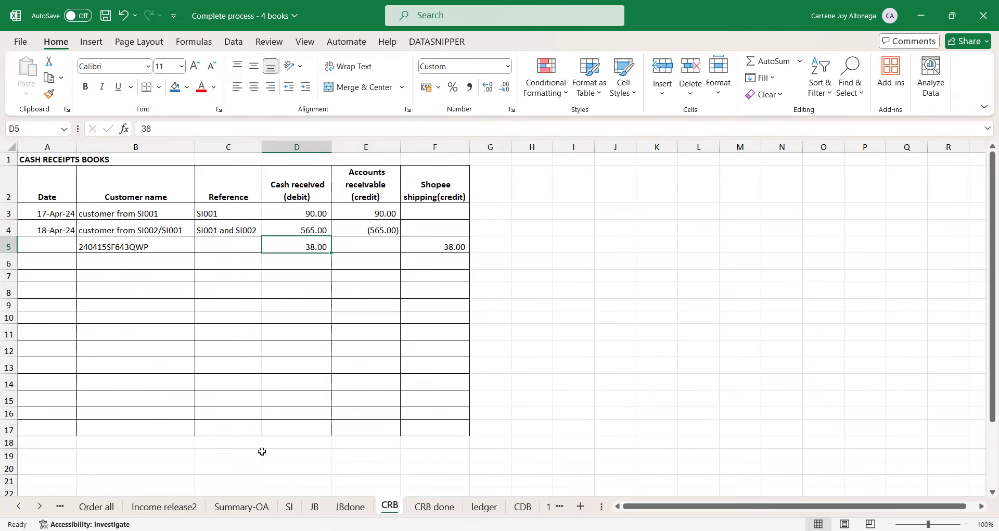
Step: Change the heading in A21 of the JB sheet to "Scenario 1: Return parcel then may shipping fee"
click(350, 506)
click(314, 505)
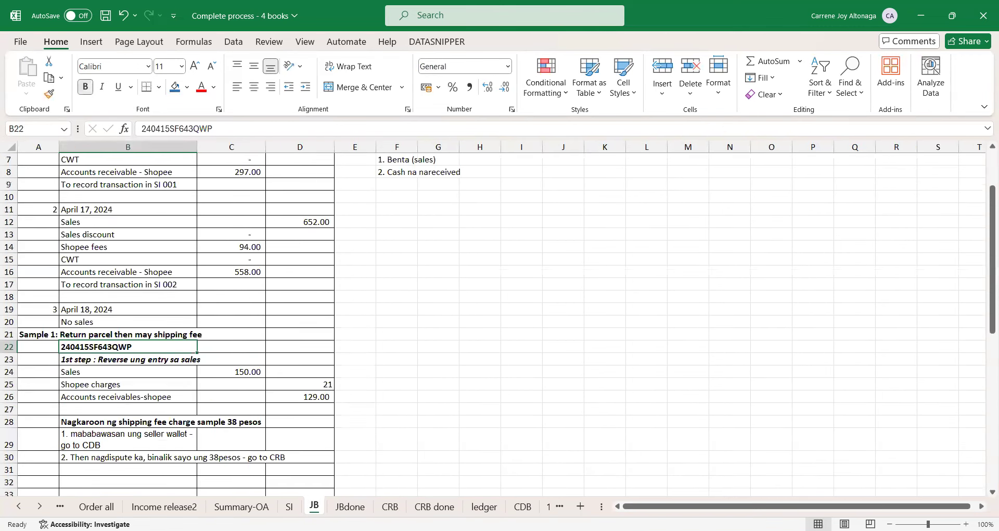
scroll(190, 428, down, 1)
click(177, 408)
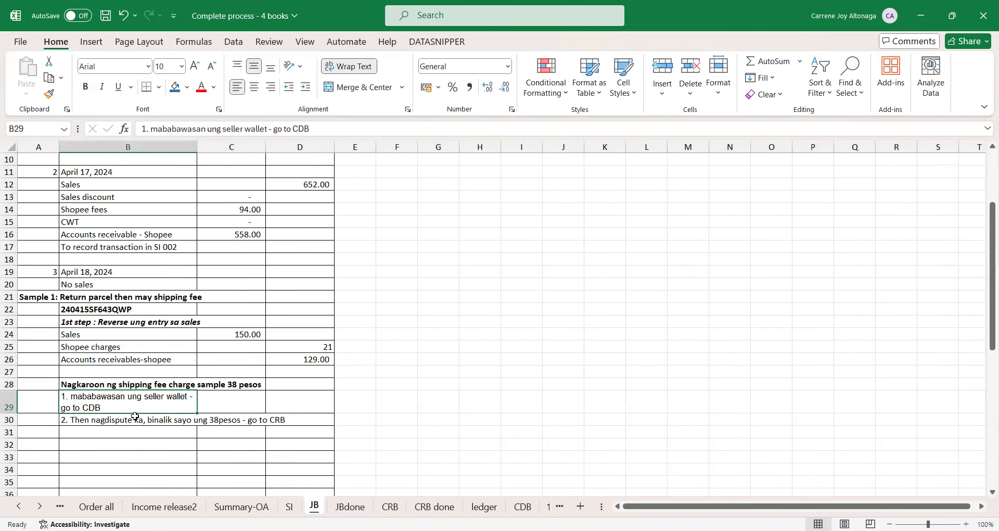
scroll(156, 408, down, 1)
click(36, 407)
click(40, 259)
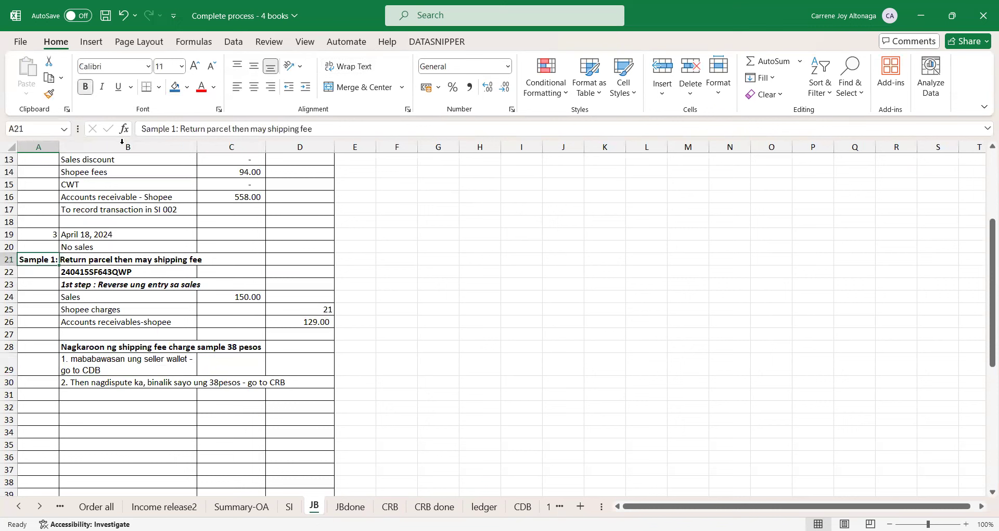
click(156, 127)
drag(150, 127, 147, 127)
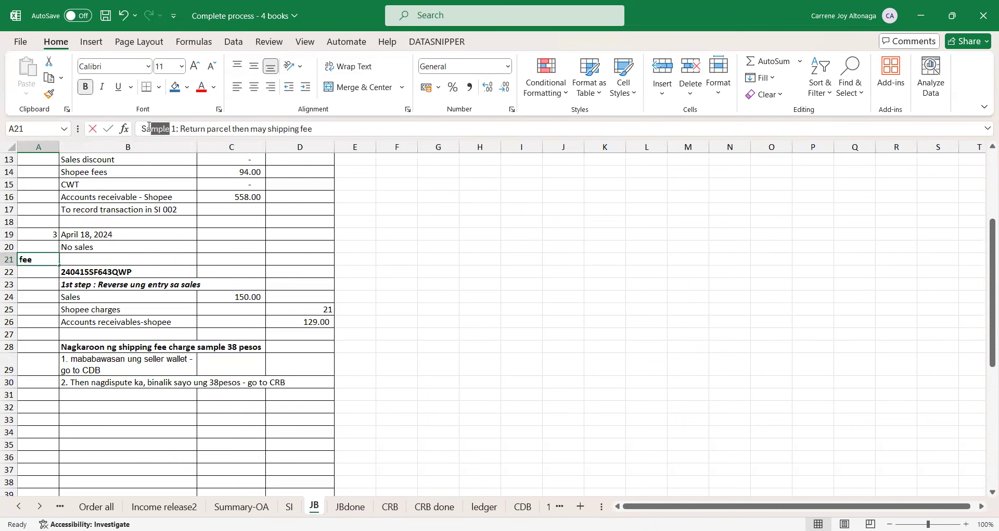
text(cenario)
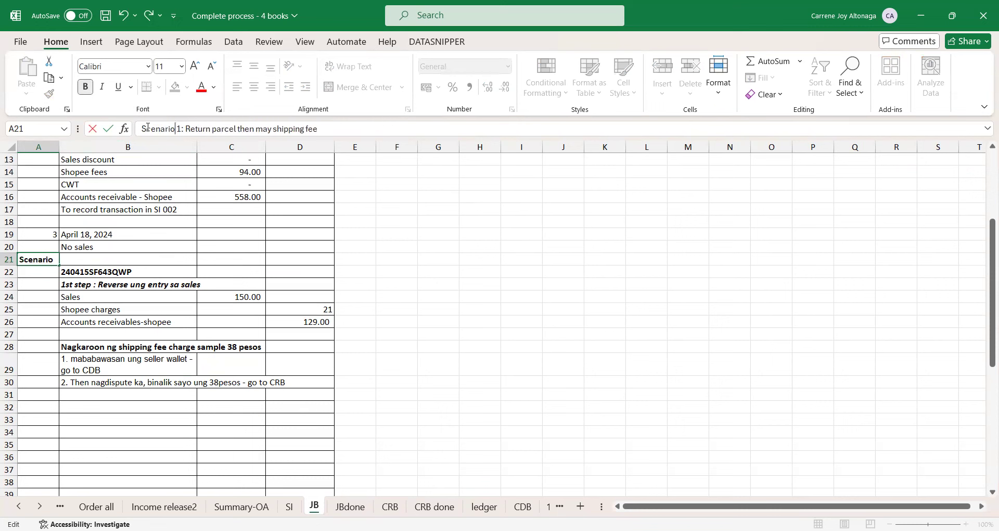
key(ctrl+Return)
Step: Copy the Scenario 1 heading from A21 into A32 of the JB sheet
key(ctrl+c)
key(Down)
key(Down)
key(Down)
key(Down)
key(Down)
key(Down)
key(Down)
key(Down)
key(Down)
key(Down)
key(Down)
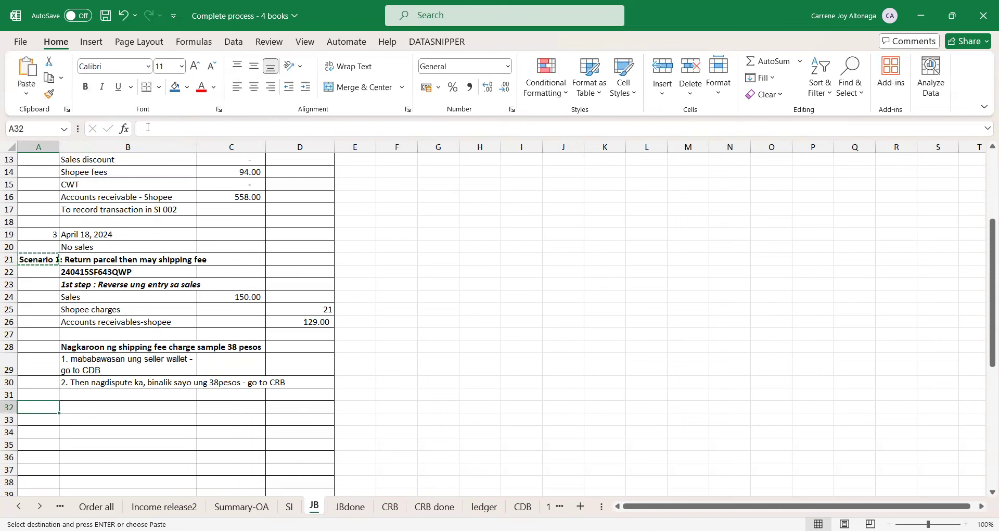
key(ctrl+v)
Step: Change the copied heading in A32 of the JB sheet to "Scenario 1: No return of parcel, then meron pang refund."
key(F2)
key(BackSpace)
key(BackSpace)
key(BackSpace)
key(BackSpace)
key(BackSpace)
key(BackSpace)
key(BackSpace)
key(BackSpace)
key(BackSpace)
key(BackSpace)
key(BackSpace)
key(BackSpace)
key(BackSpace)
key(BackSpace)
key(BackSpace)
key(BackSpace)
key(BackSpace)
key(BackSpace)
key(BackSpace)
key(BackSpace)
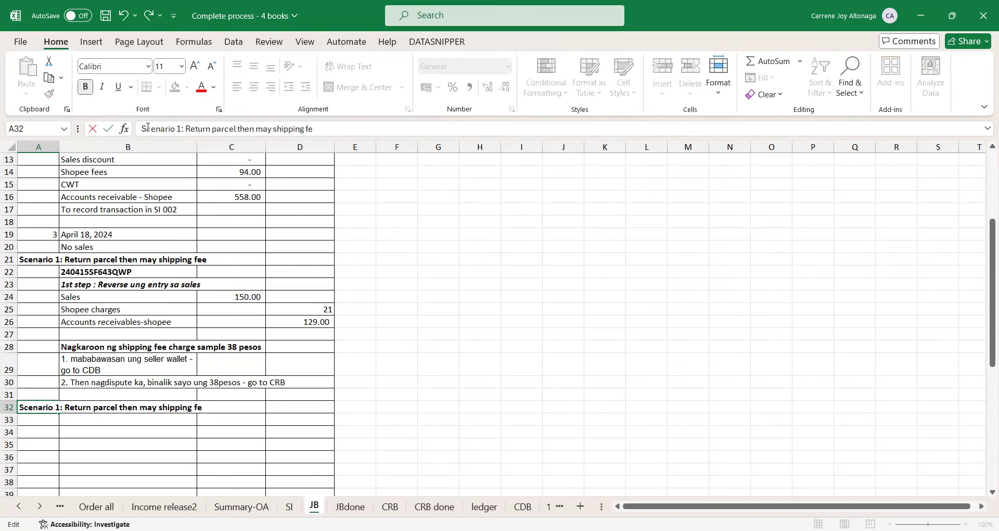
key(BackSpace)
key(BackSpace)
key(BackSpace)
key(BackSpace)
key(BackSpace)
key(BackSpace)
key(BackSpace)
key(BackSpace)
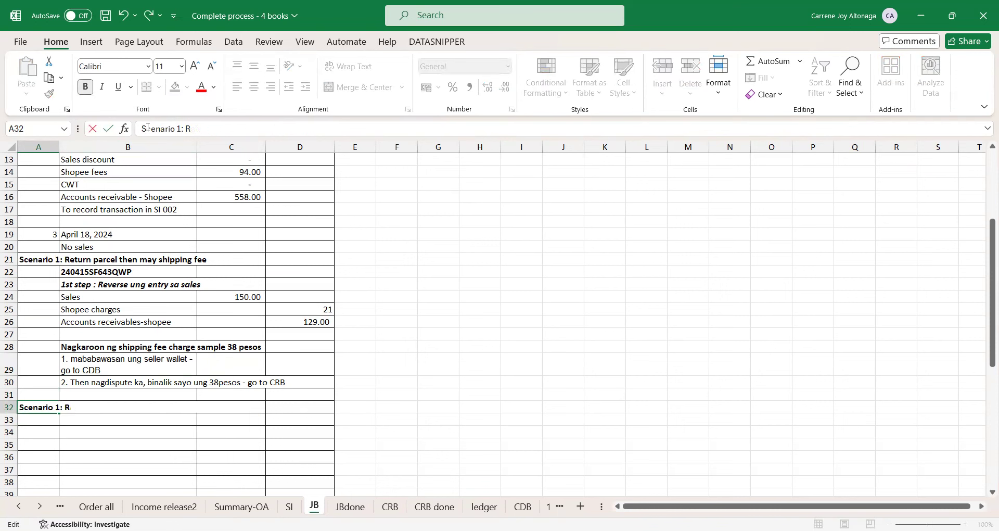
text(No rret)
key(BackSpace)
key(BackSpace)
key(BackSpace)
text(etru)
key(BackSpace)
text(urn of parcel)
key(BackSpace)
key(BackSpace)
text(el, then m)
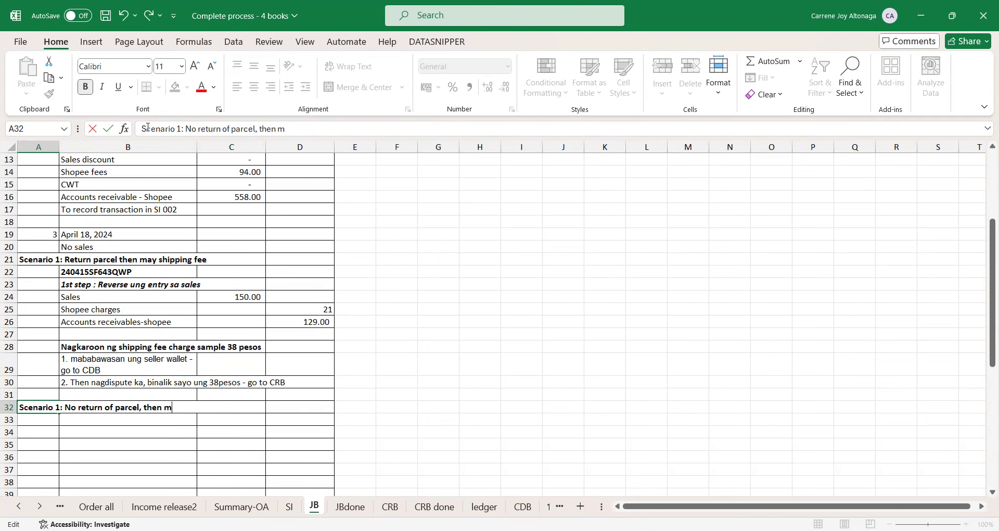
text(eron pang refund.)
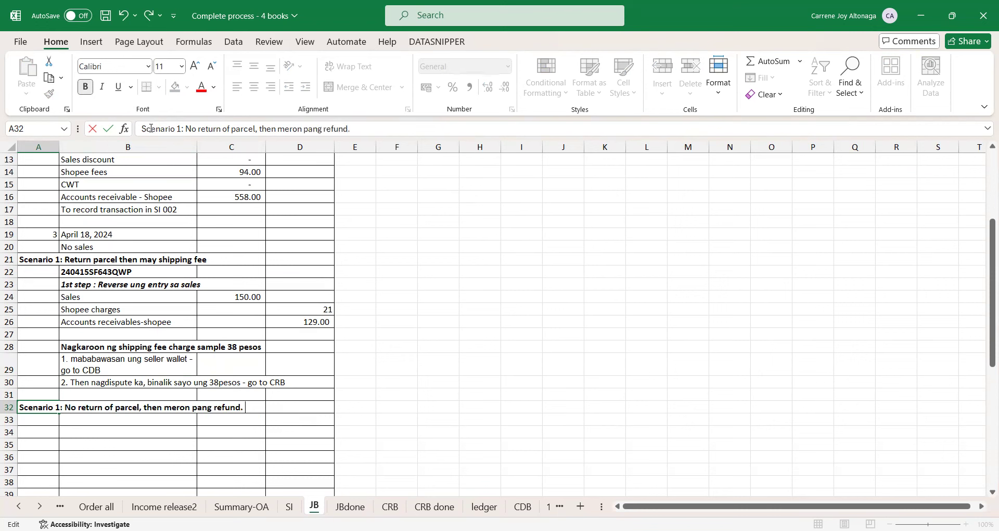
key(Return)
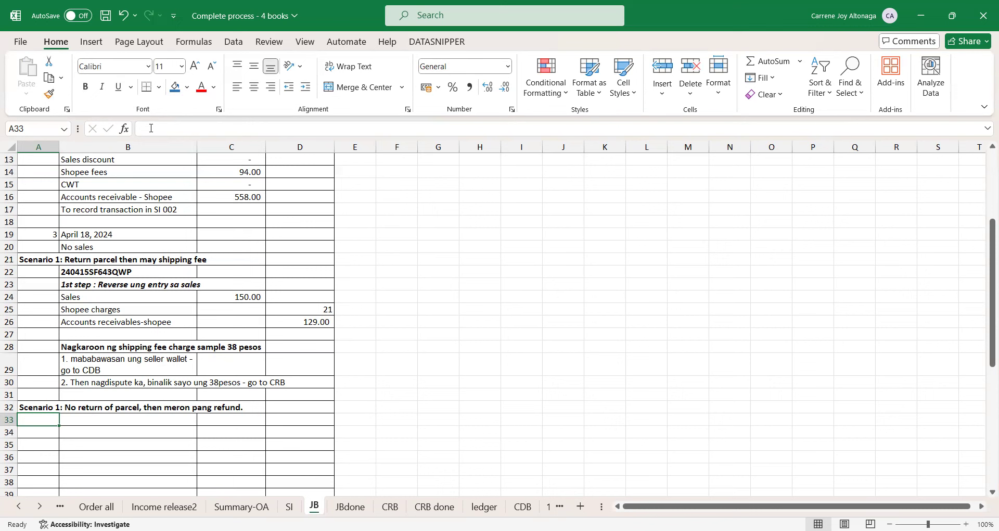
Step: Enter the note "Lost ng inventory, at hindi narereceive ung supposedly sales natin" in B33
key(Right)
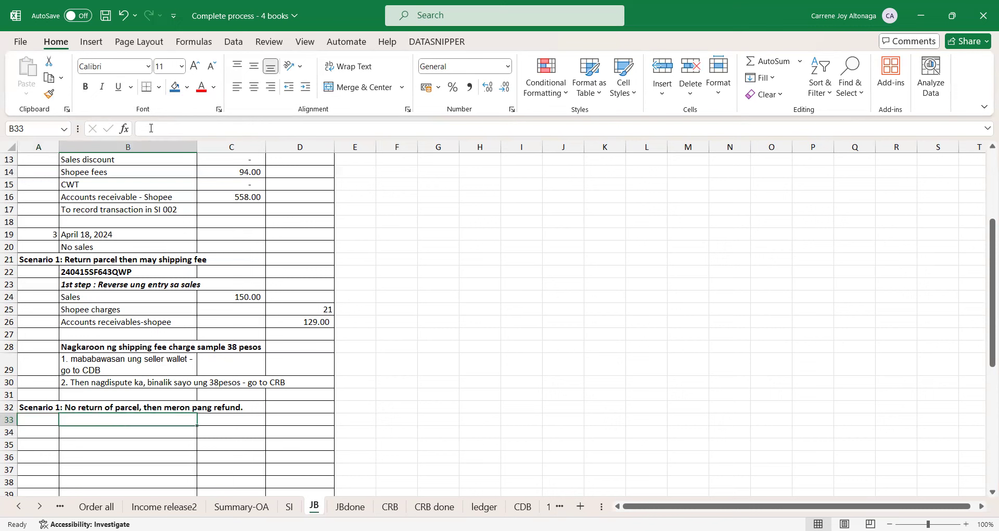
text(Lost)
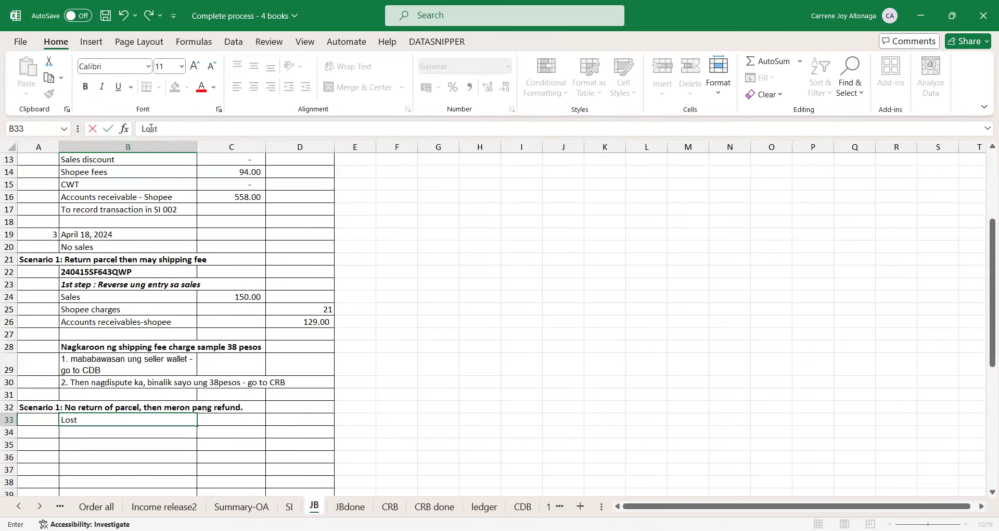
text( ng inventory,)
text(ang)
key(BackSpace)
key(BackSpace)
text(t hindi nar)
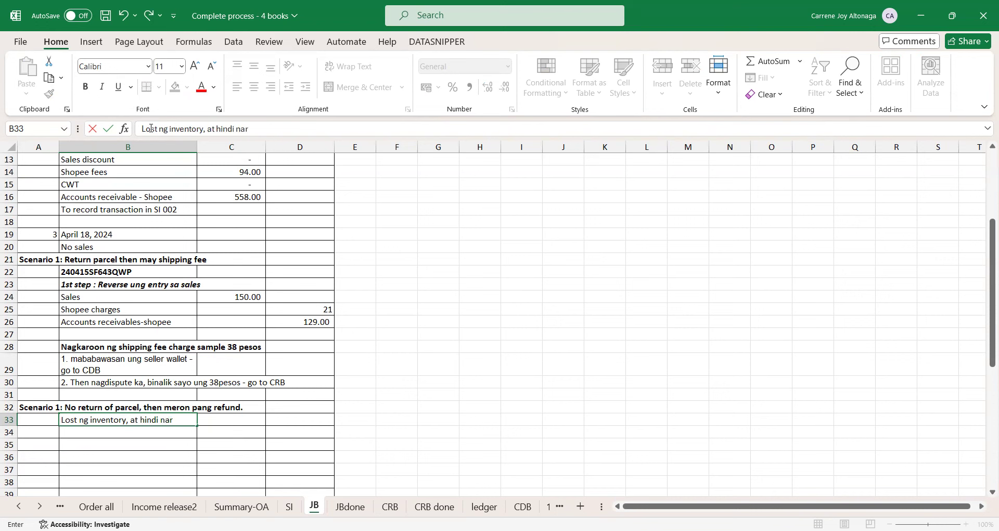
text(ereceive ung supposedly sales natin)
key(Return)
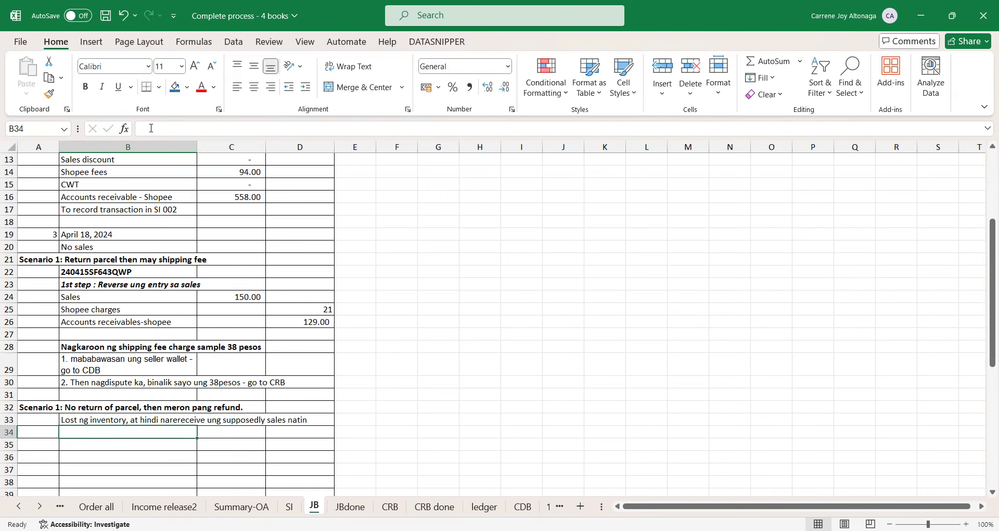
Step: Enter the label "1st step" in B34 and make it bold
text(1)
key(BackSpace)
text(1)
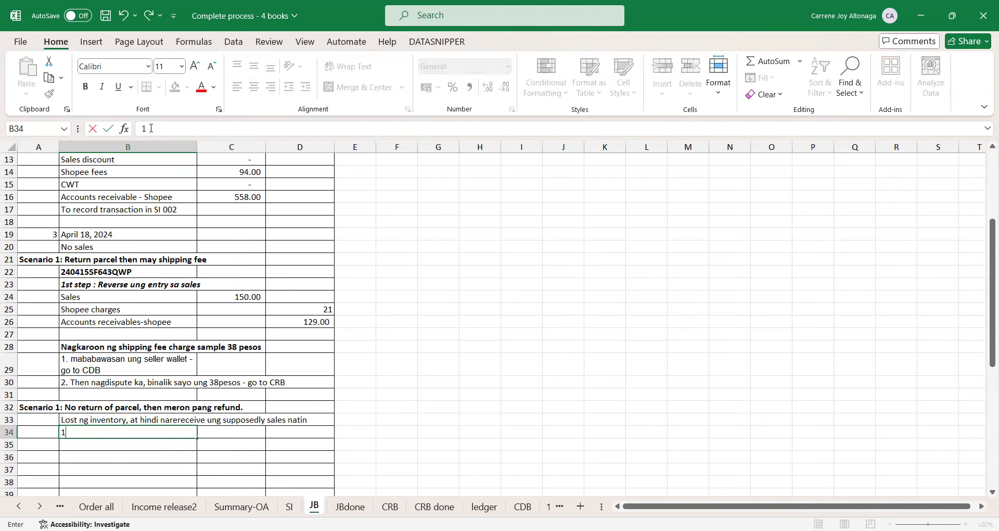
text(st steo)
key(BackSpace)
text(p)
key(ctrl+Return)
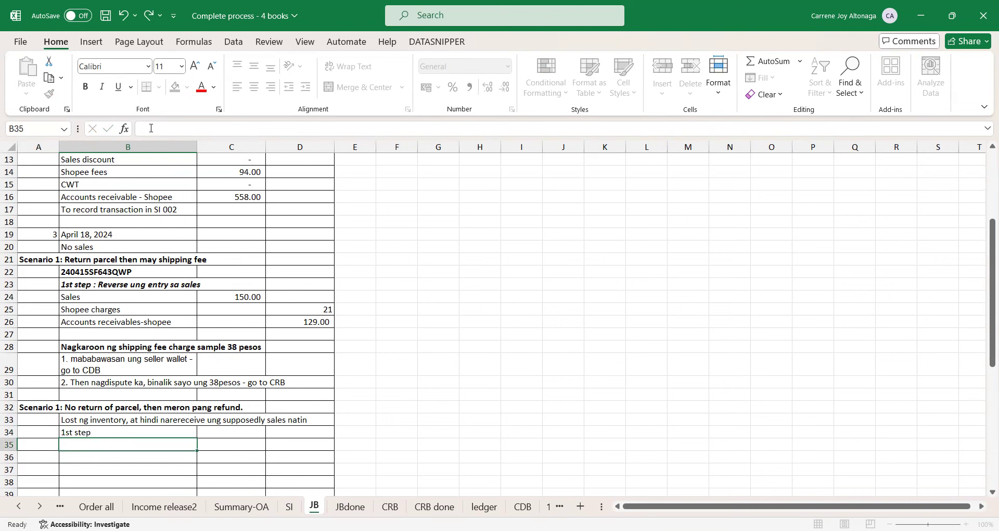
key(ctrl+b)
key(Up)
key(Up)
key(Up)
key(Up)
key(Up)
key(Up)
key(Up)
key(Up)
key(Up)
key(Up)
key(Up)
key(Up)
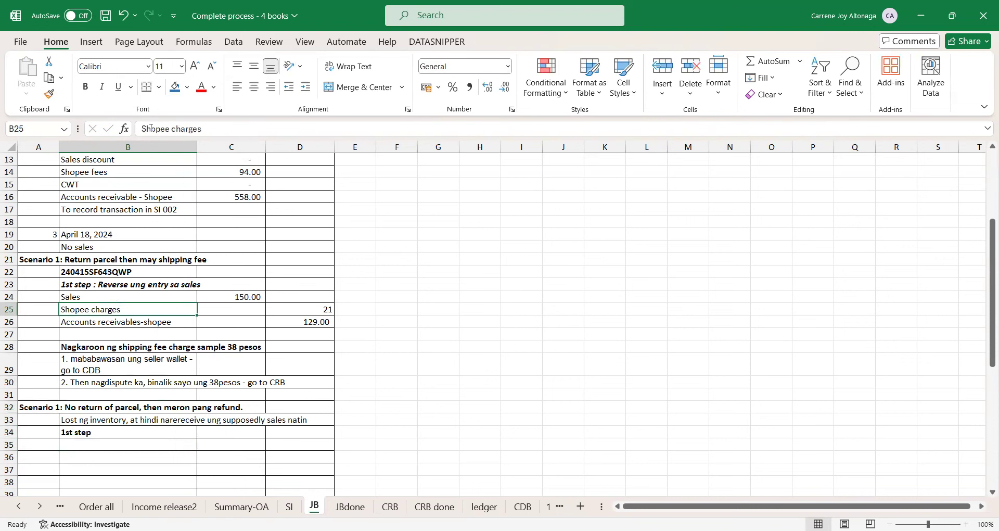
key(Down)
key(shift+Down)
key(shift+Down)
key(shift+Down)
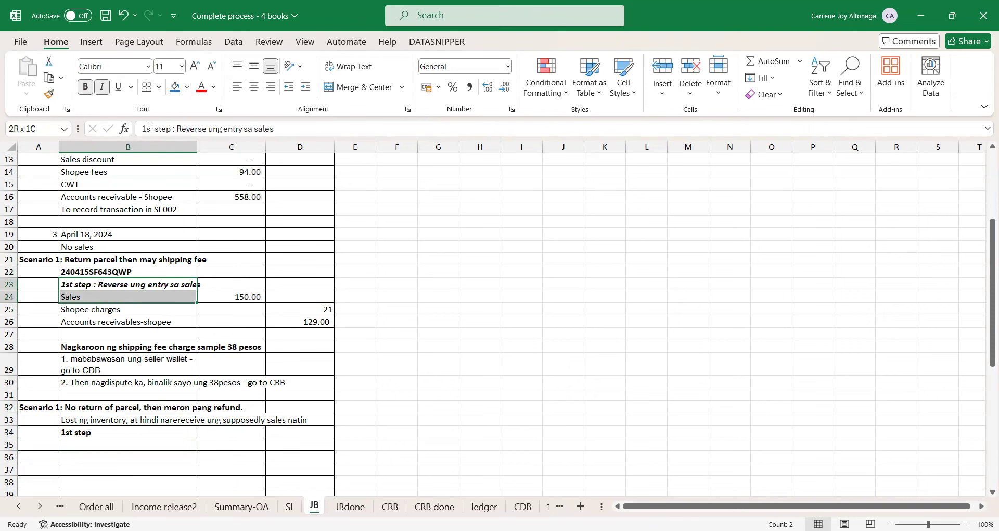
key(shift+Right)
key(shift+Right)
key(ctrl+c)
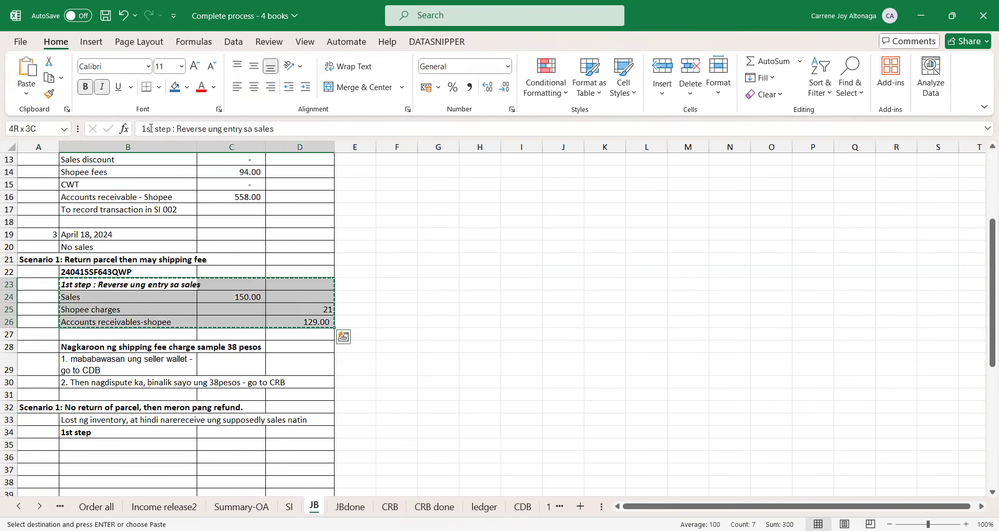
key(Down)
key(Up)
key(Right)
key(Down)
key(shift+Right)
key(shift+Down)
key(shift+Down)
key(ctrl+c)
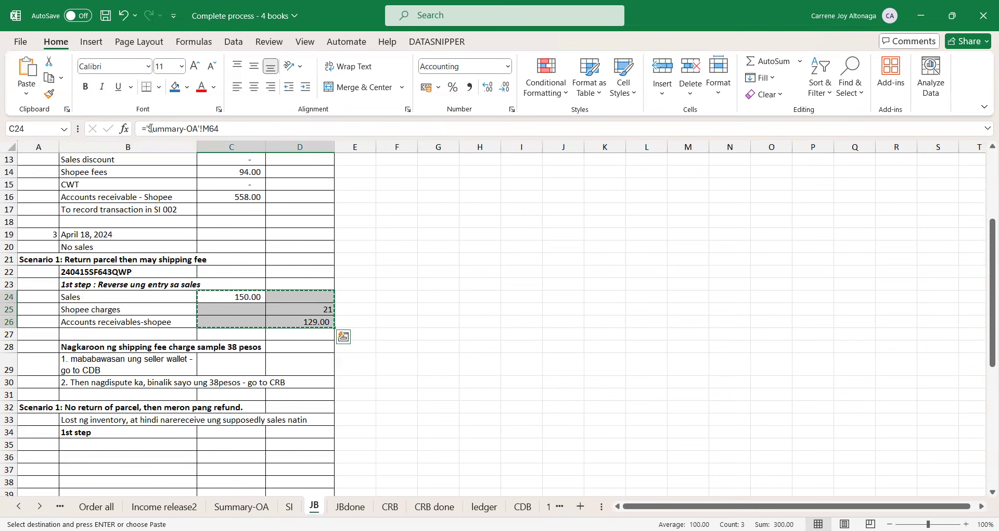
key(ctrl+v)
Step: Copy the "1st step : Reverse ung entry sa sales" block with its amounts from B23:D26 into B34
key(Left)
key(Up)
key(Up)
key(Down)
key(shift+Down)
key(shift+Down)
key(shift+Down)
key(shift+Right)
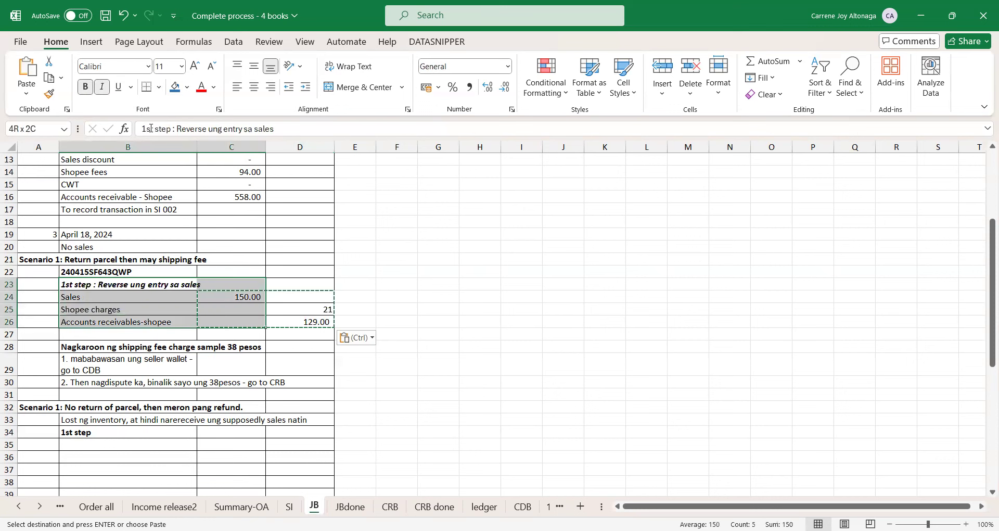
key(shift+Right)
key(ctrl+c)
key(Down)
key(Down)
key(Down)
key(Down)
key(Down)
key(Down)
key(Down)
key(Down)
key(Down)
key(Down)
key(Down)
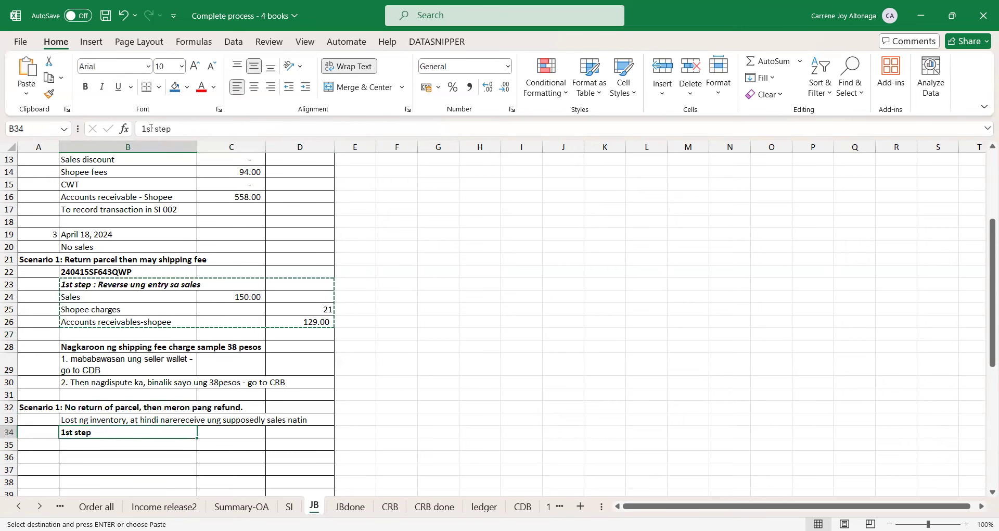
key(ctrl+v)
Step: Enter "2nd step is to receord ung lost inventory" in B39 and make it bold
key(Down)
key(Down)
key(Down)
key(Down)
key(Down)
key(Down)
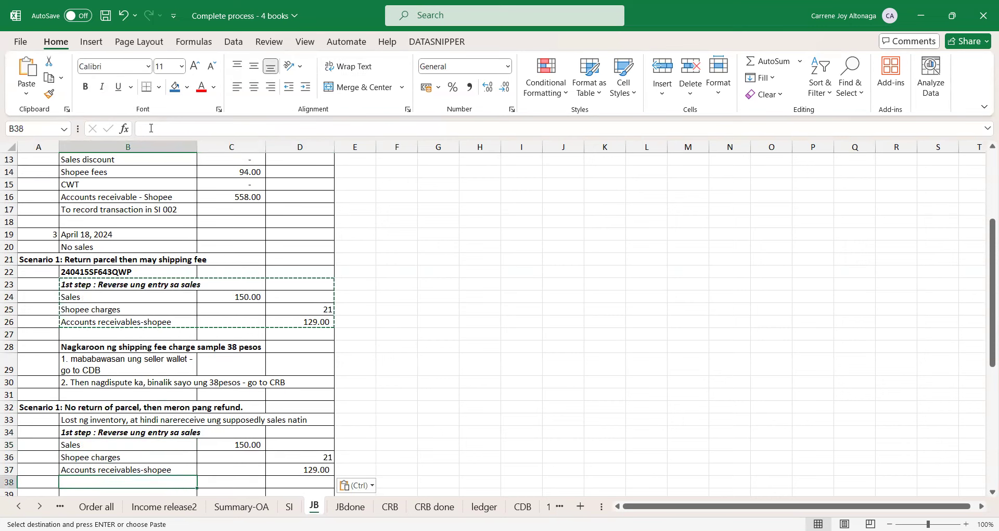
key(Down)
key(Down)
key(Down)
key(Up)
key(Up)
key(Up)
key(Up)
key(Up)
key(Left)
key(Right)
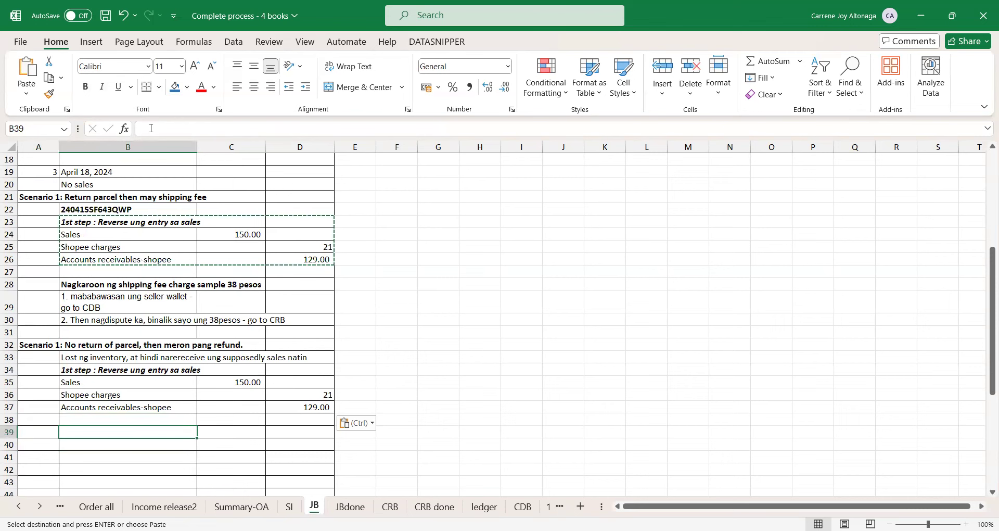
key(Up)
key(Right)
key(Down)
key(Down)
key(Left)
text(2nd)
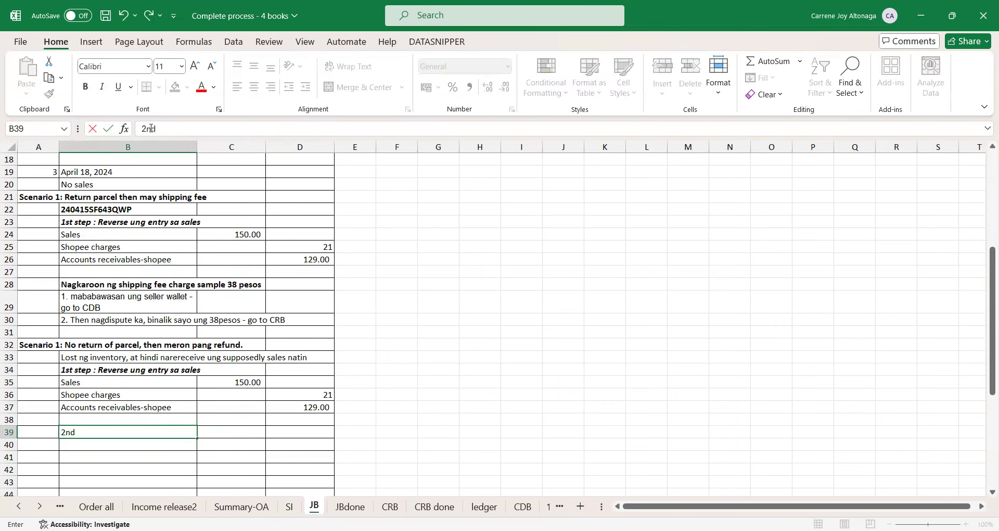
text( step is to receor)
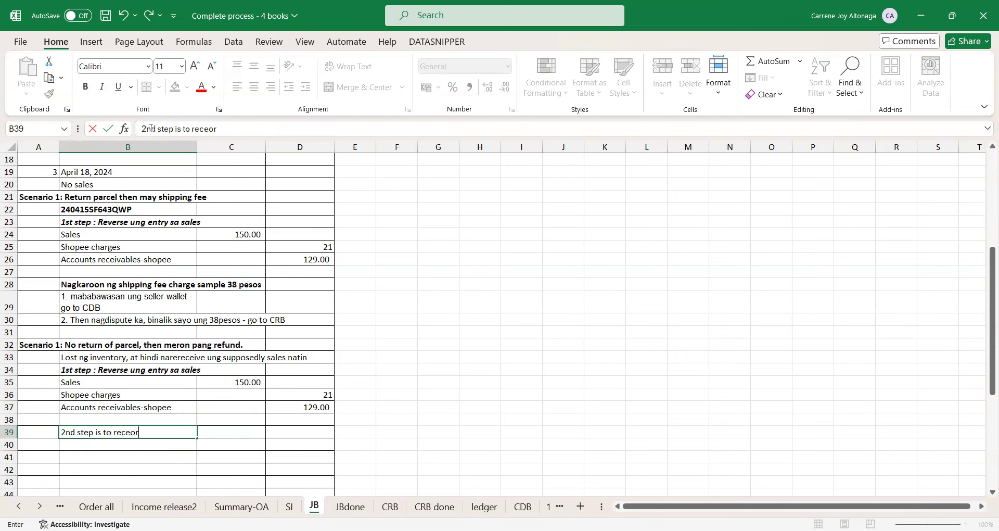
text(d ung lost parve)
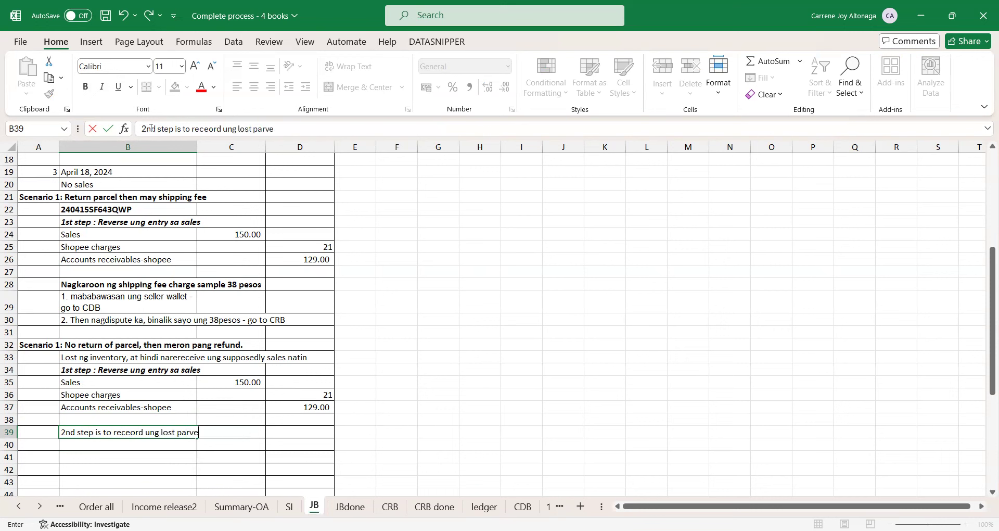
key(BackSpace)
key(BackSpace)
text(cel)
key(BackSpace)
key(BackSpace)
key(BackSpace)
key(BackSpace)
key(BackSpace)
key(BackSpace)
text(inventory)
key(Return)
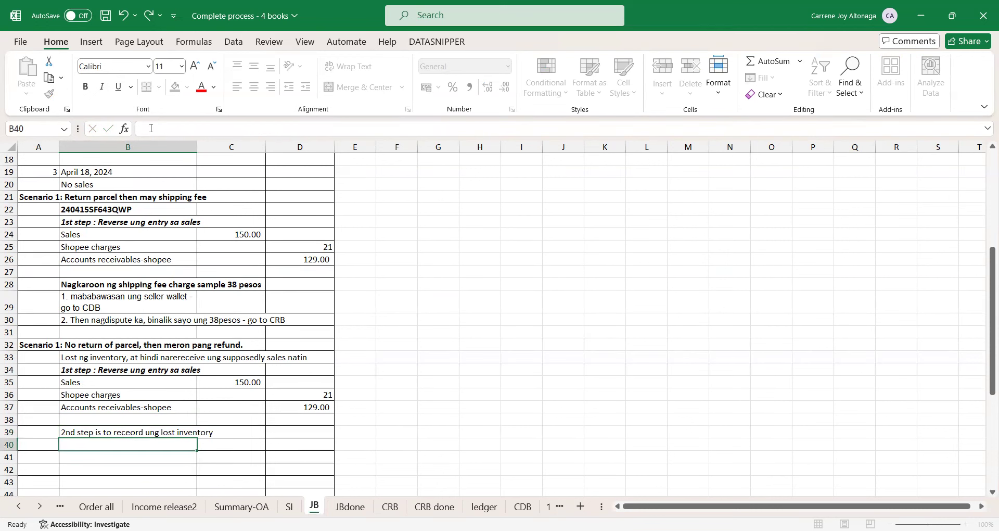
key(Up)
key(ctrl+b)
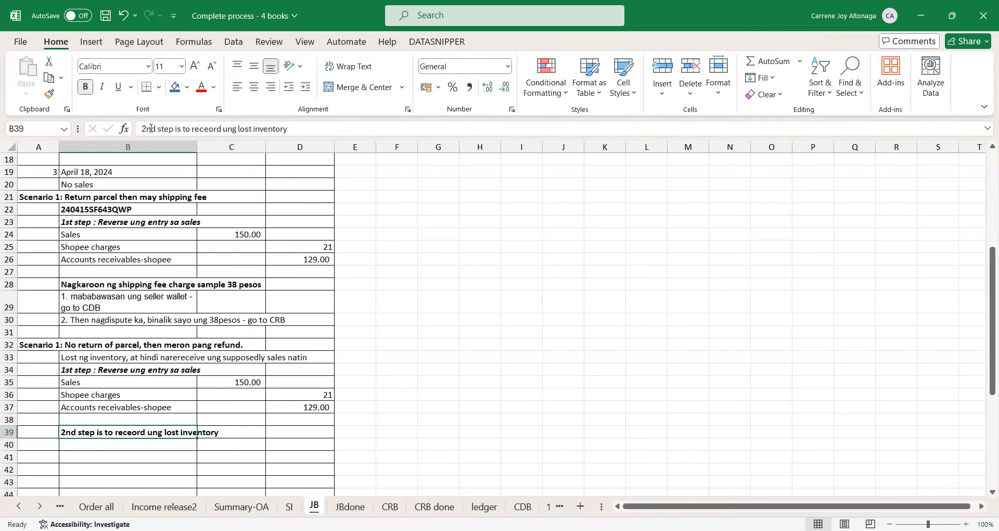
Step: Enter the account title "Loss on shopee refund cases" in B40, below the second step's heading
key(Down)
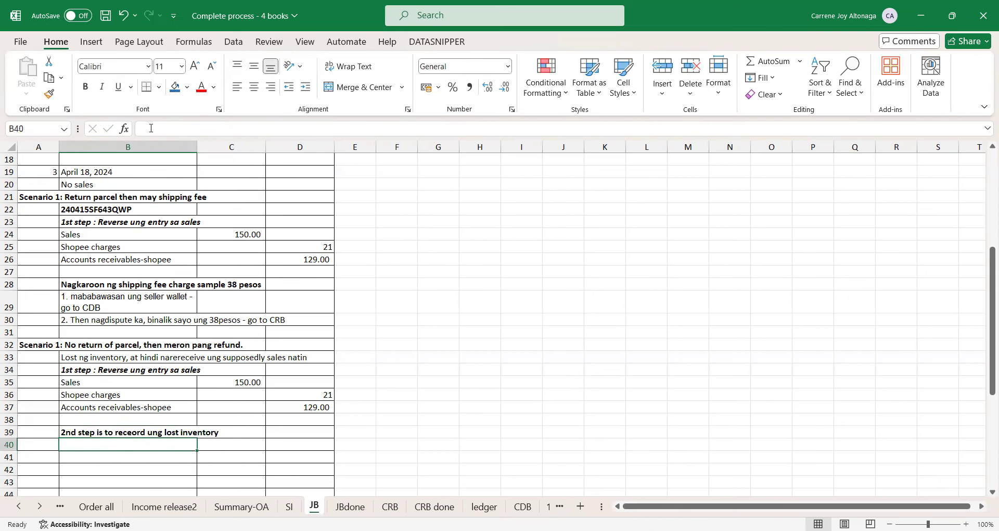
text(Debi)
key(BackSpace)
key(BackSpace)
key(BackSpace)
text(Loss on)
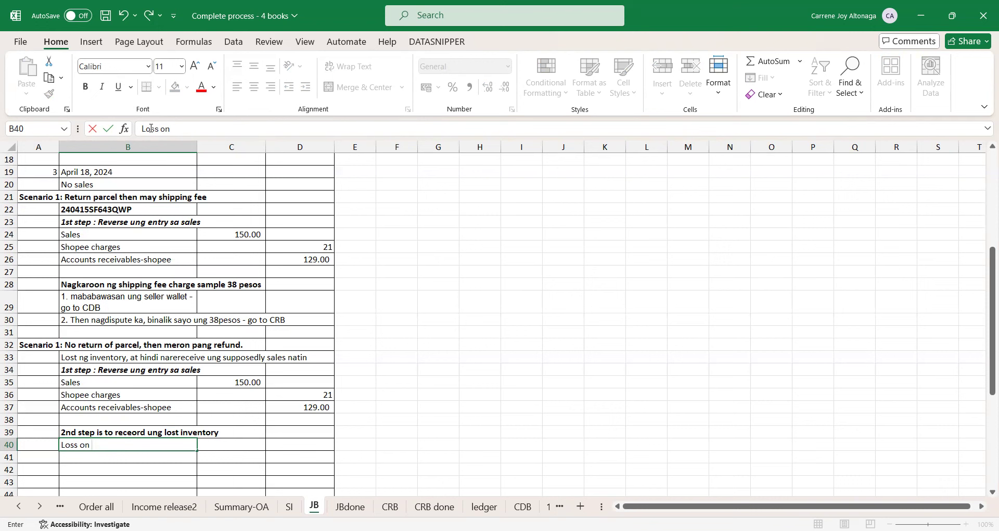
key(BackSpace)
key(BackSpace)
text(i)
text(on shope)
text(e )
text(refund cas)
text(es)
key(Return)
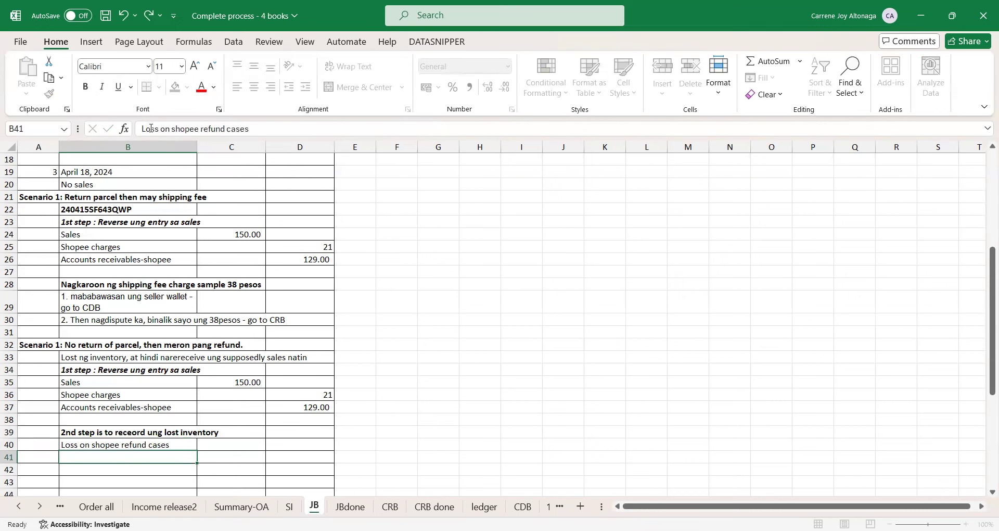
Step: Reword the account title in B40 to "Loss on shopee refund only cases"
key(Up)
click(151, 128)
text(only)
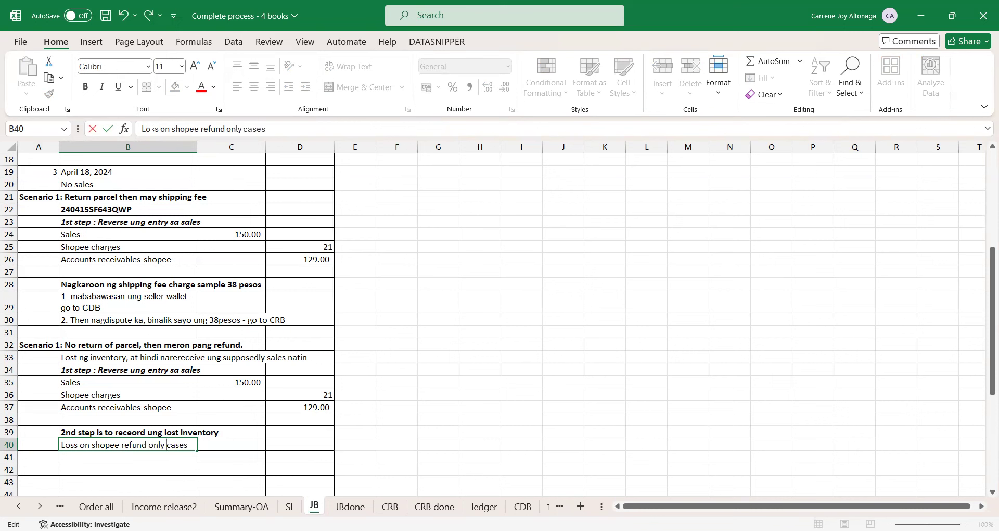
key(Return)
Step: Enter the account title "Inventory" in B41 with a credit amount of 100 in D41
text(Inventory)
key(Tab)
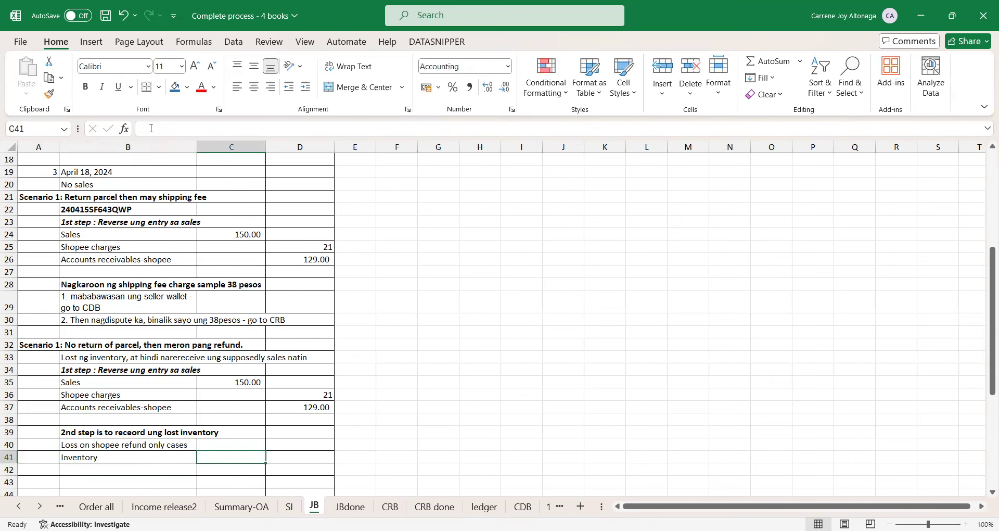
key(Tab)
key(Up)
key(Up)
key(Up)
key(Up)
key(Up)
key(Left)
key(Up)
key(Down)
key(Down)
key(Right)
key(Down)
key(Down)
key(Down)
key(Down)
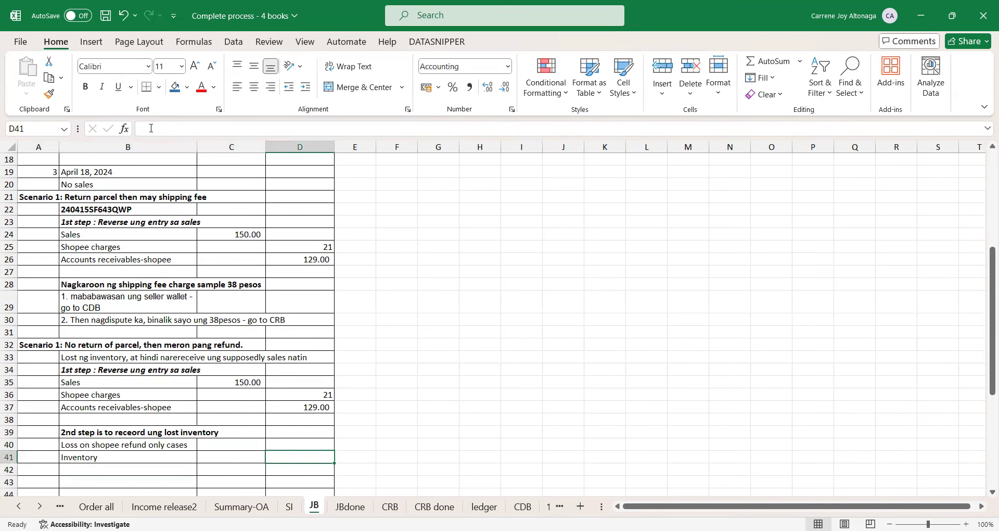
text(100)
key(Return)
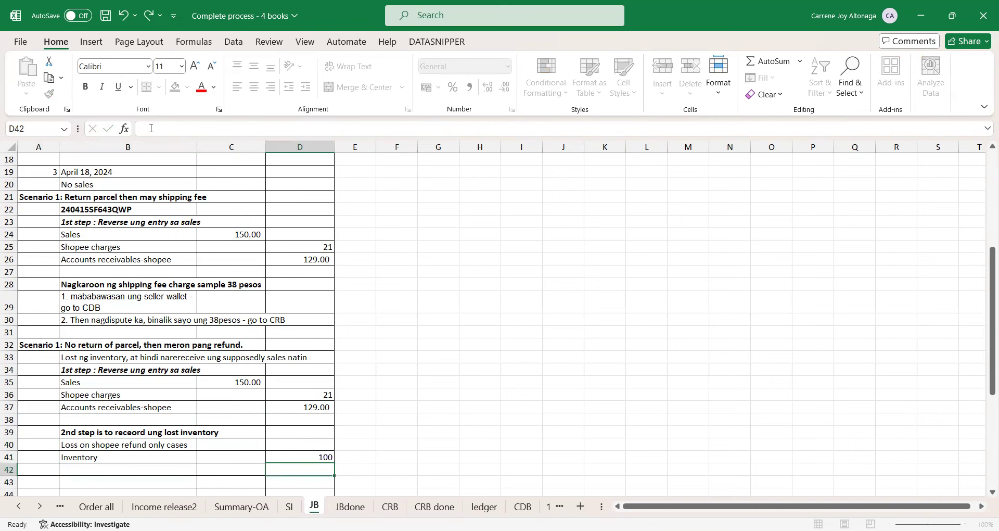
Step: Add the note "cost of sales" in E41, beside the inventory credit
key(Up)
key(Up)
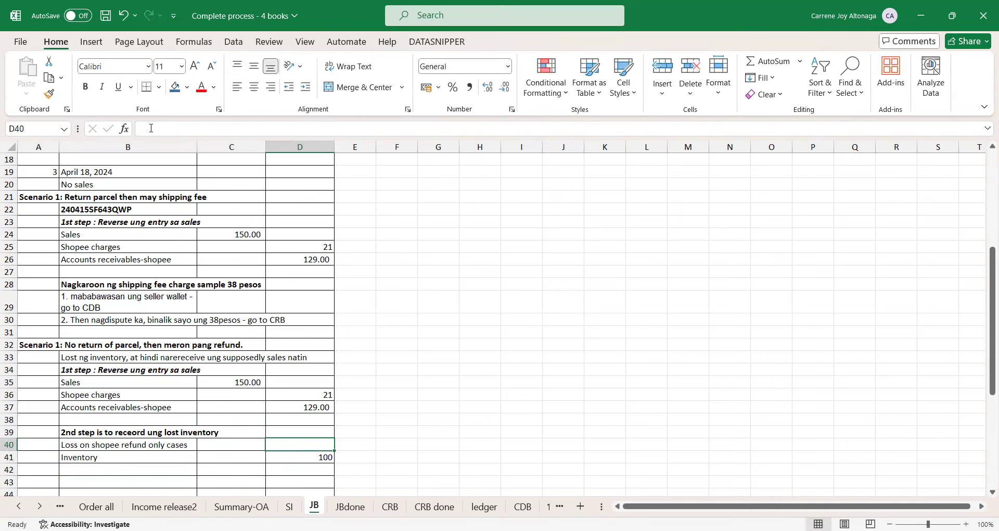
key(Left)
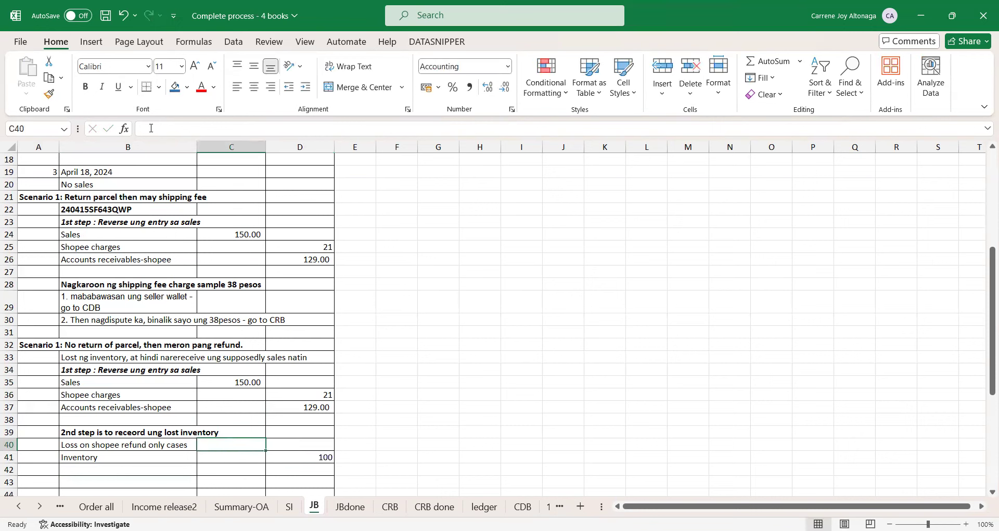
key(Down)
key(Right)
key(Right)
text(co)
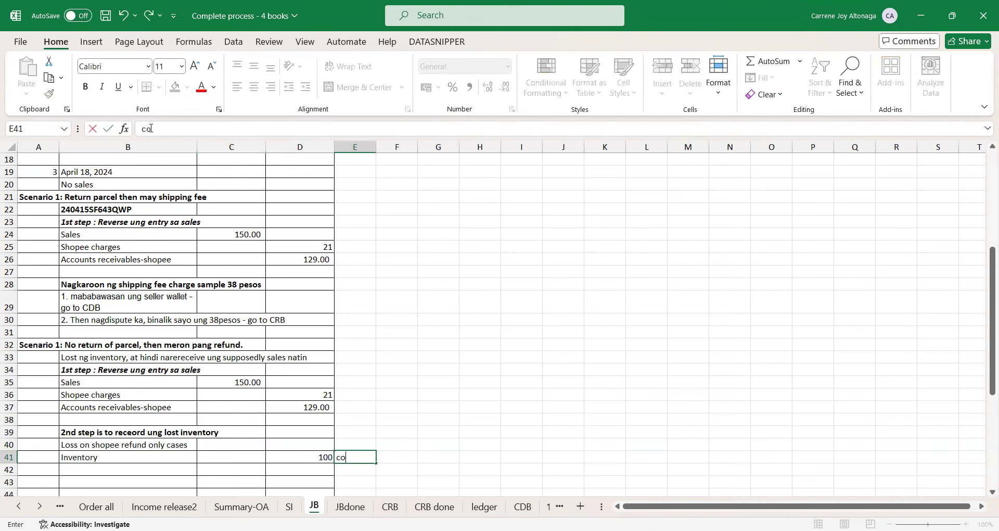
text(st of sales)
key(Return)
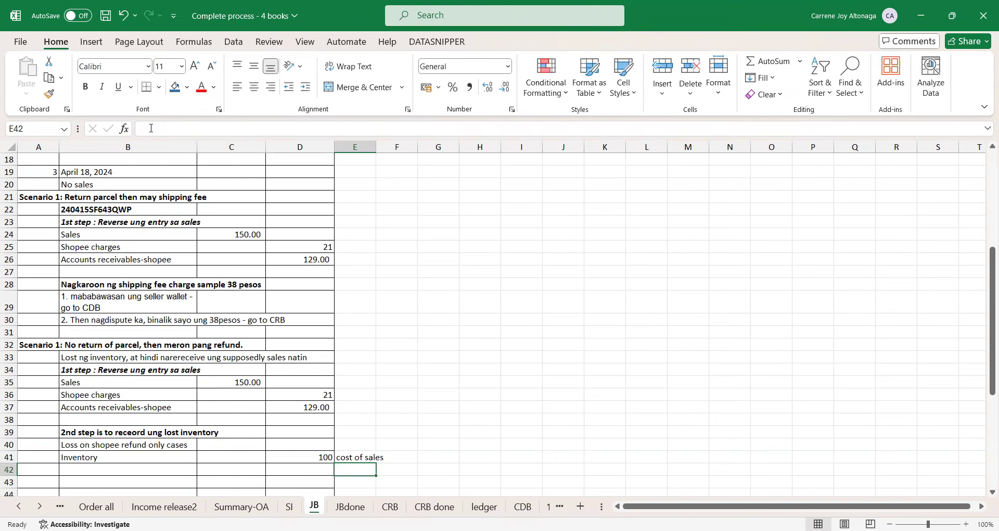
Step: Enter 100 as the debit for the refund loss account in C40
key(Up)
key(Left)
key(Left)
key(Up)
text(100)
key(Return)
Step: Select the lost inventory entry in B39:D42 to review its heading, accounts and amounts
key(Up)
key(Right)
key(Left)
key(Left)
key(Up)
key(shift+Down)
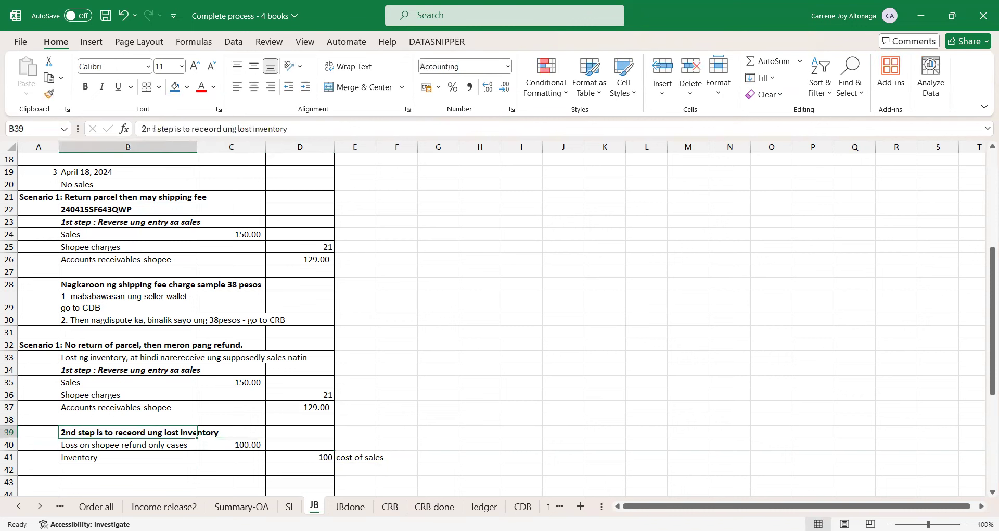
key(shift+Right)
key(shift+Right)
key(shift+Down)
key(shift+Down)
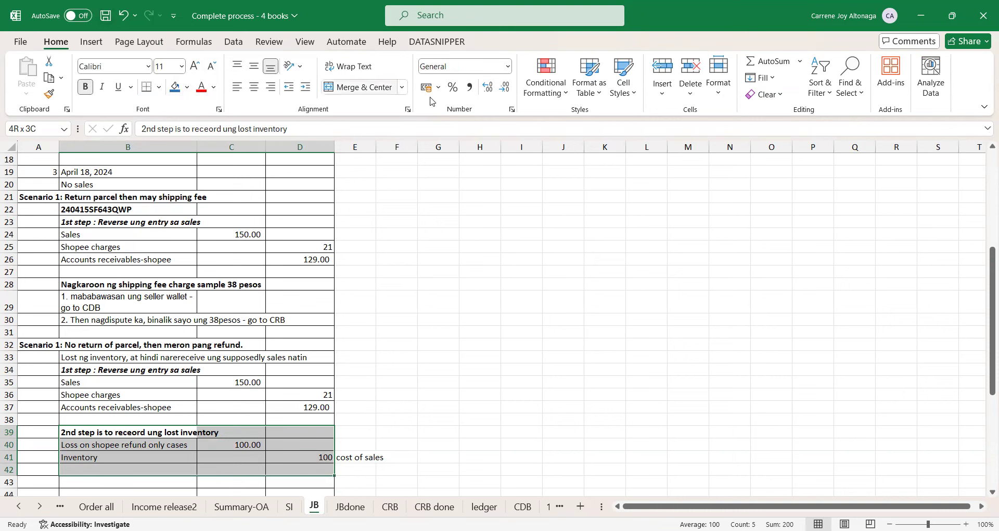
Step: Add the notes "Graduated itemized.." in G39 and "8% tax rate or OSD, kahit hindi na ientry" in G40
click(423, 436)
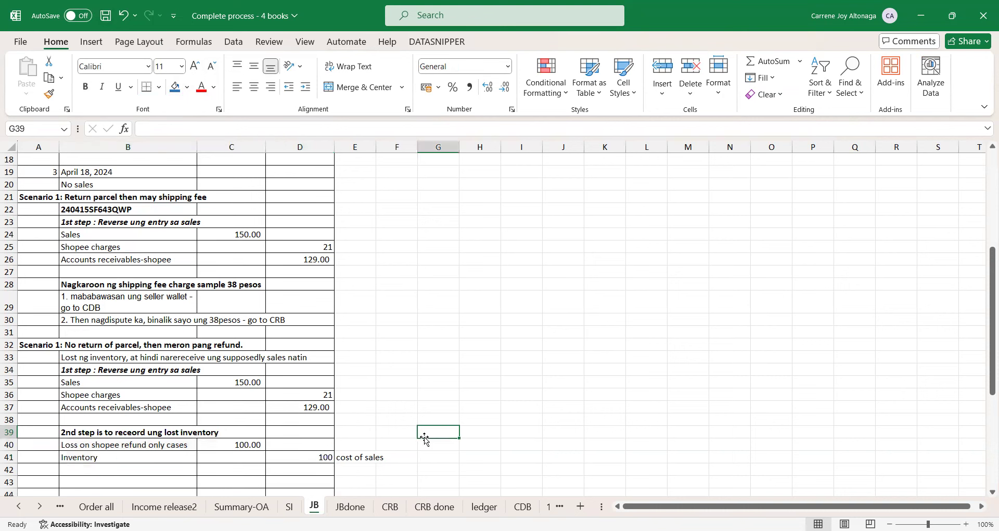
text(Gradua)
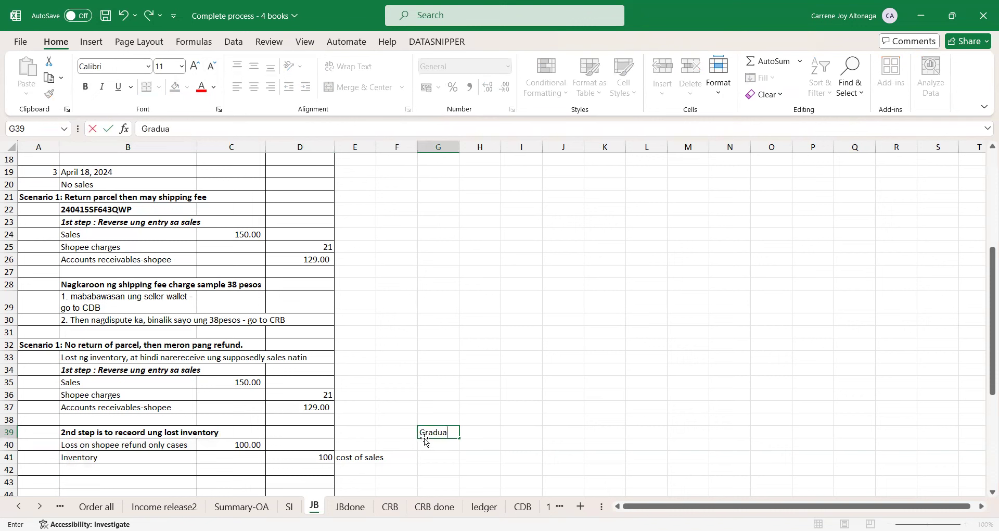
text(ted itemized..)
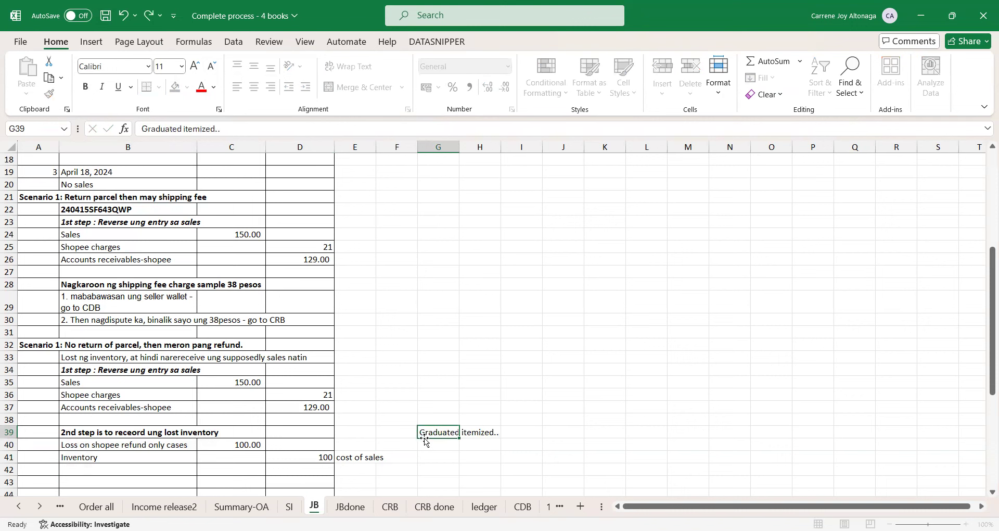
key(Return)
text(8% ta)
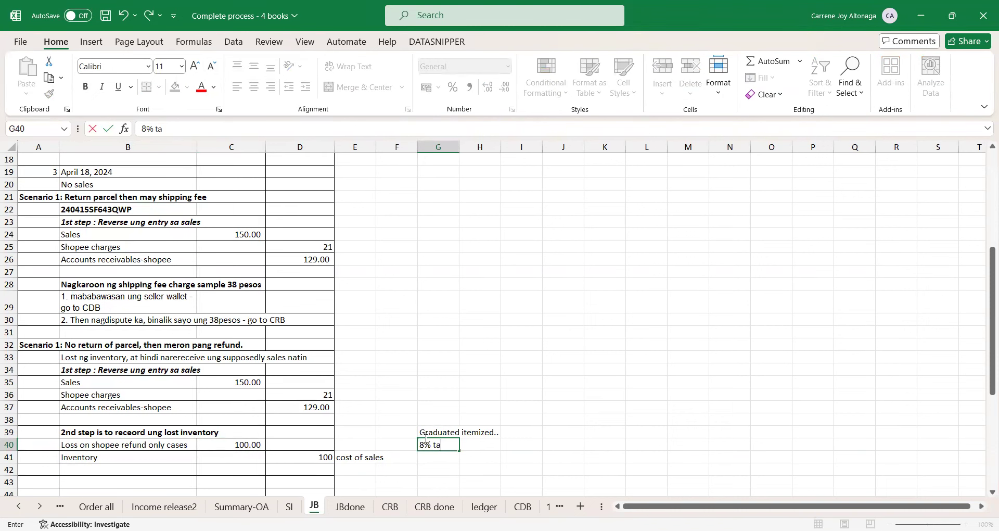
text(x rate or OSD, kah)
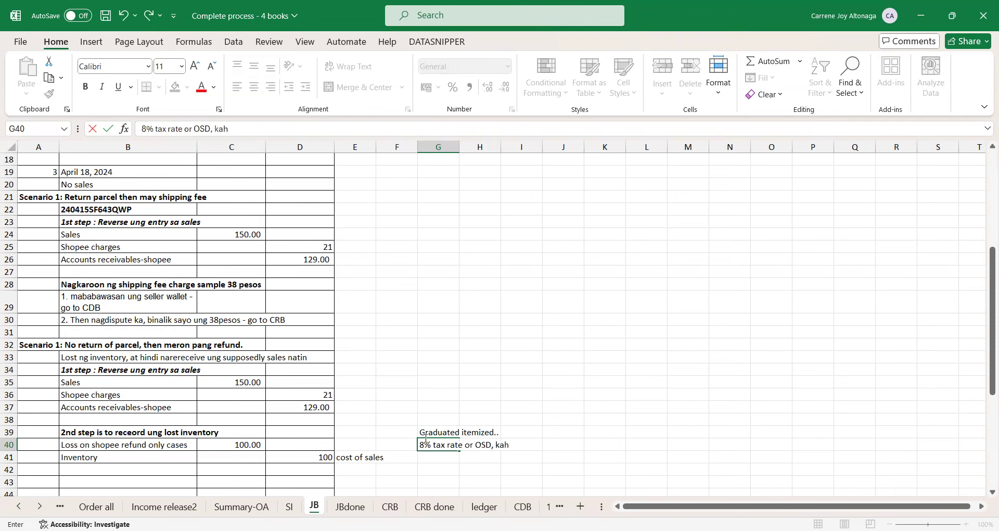
text(it hindi na ientry)
key(Return)
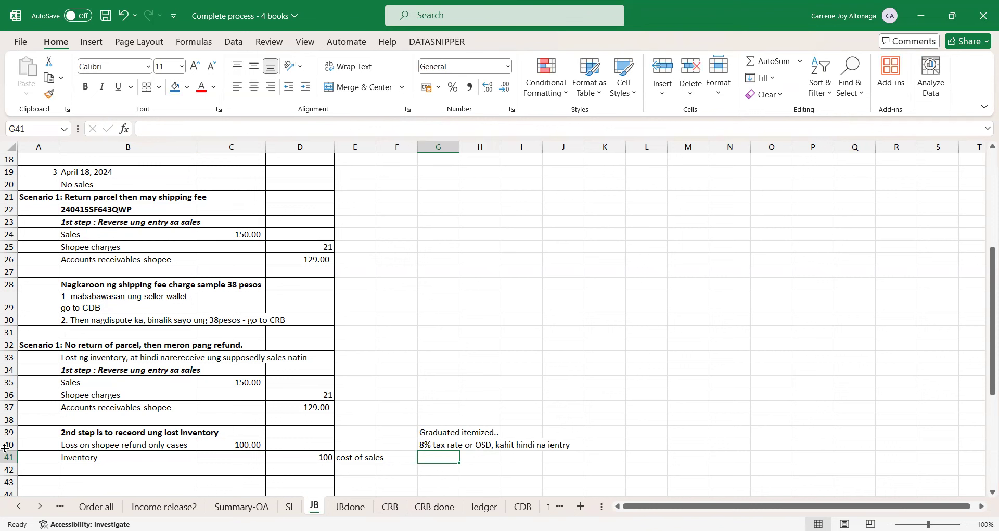
Step: Renumber the "No return of parcel, then meron pang refund." heading in A32 to Scenario 2
click(49, 345)
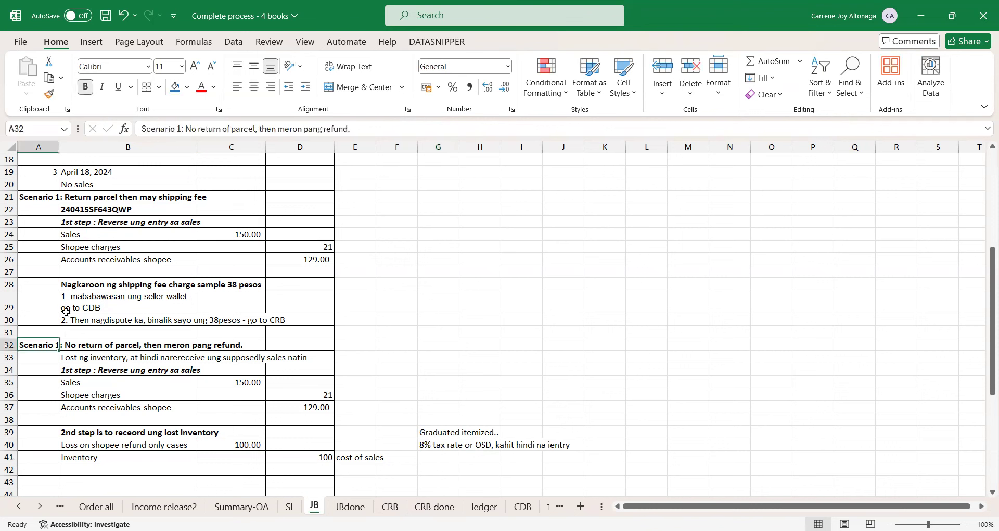
click(182, 128)
key(BackSpace)
text(2)
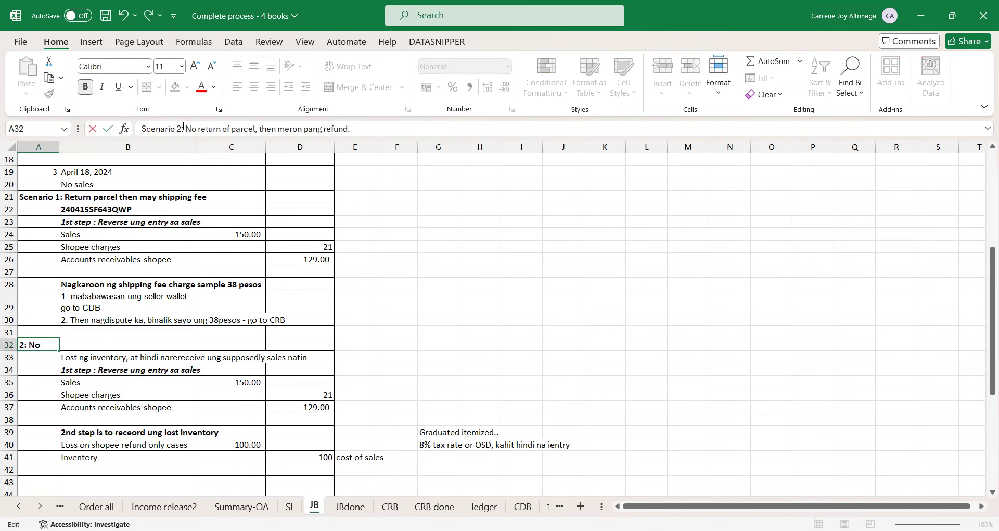
key(Return)
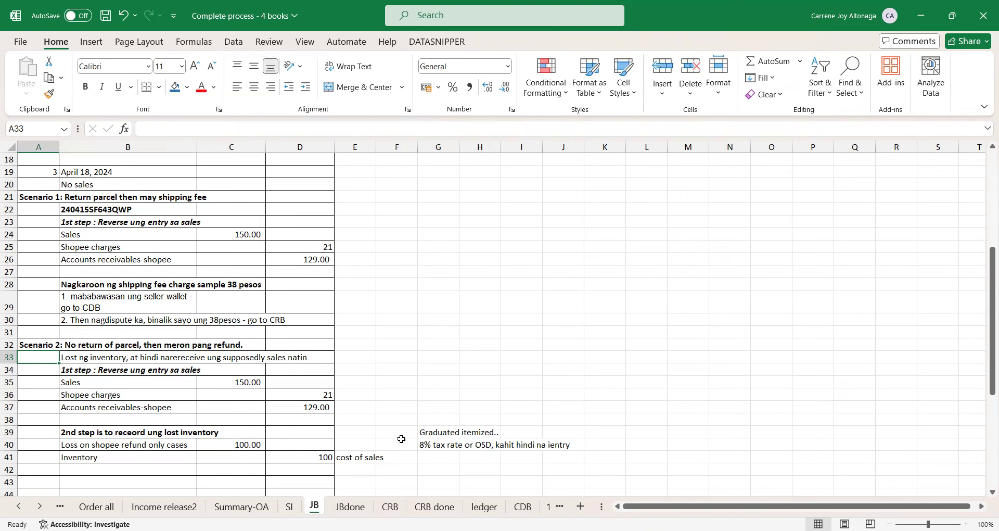
Step: Review the completed journal entries on the JBdone sheet, from the first April entry to the totals
click(350, 506)
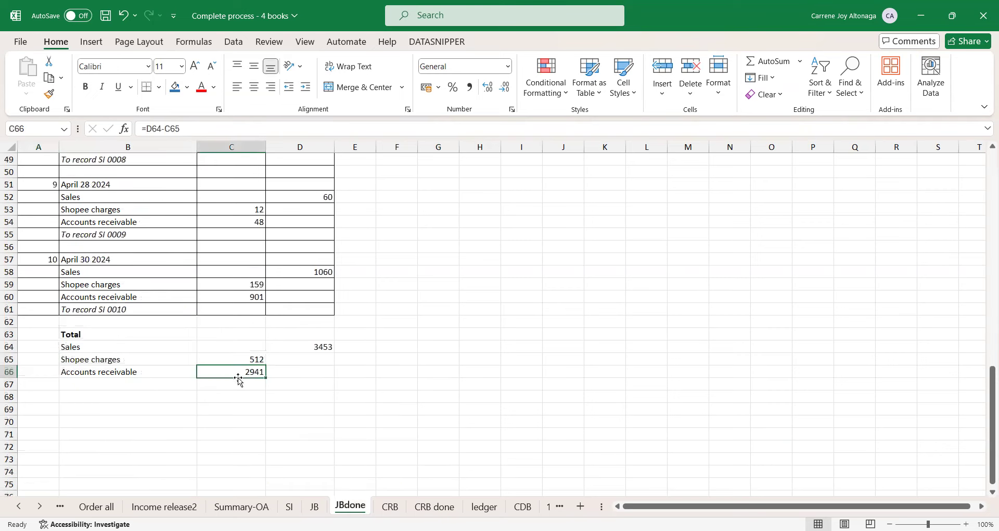
click(75, 269)
click(78, 297)
click(93, 259)
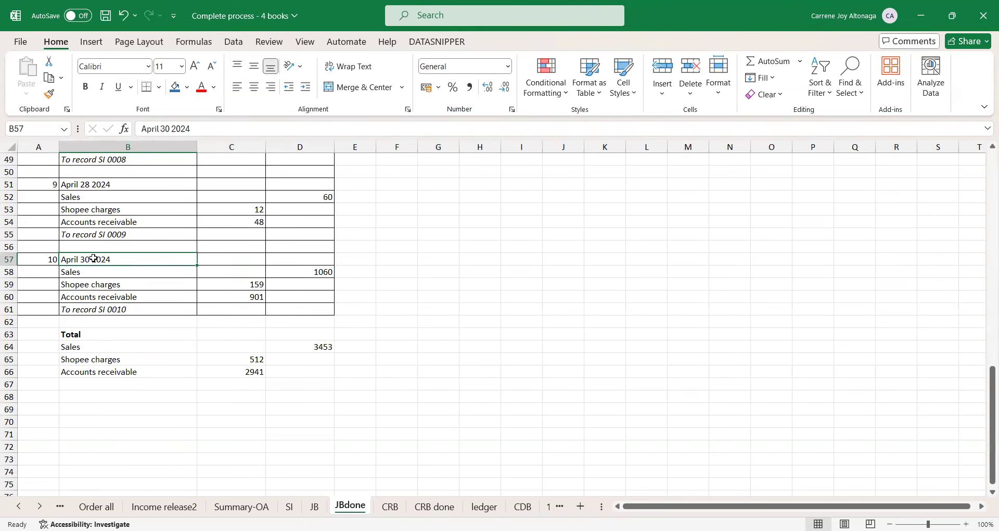
click(130, 319)
scroll(198, 310, up, 16)
scroll(197, 310, down, 4)
scroll(198, 311, down, 5)
scroll(198, 311, up, 9)
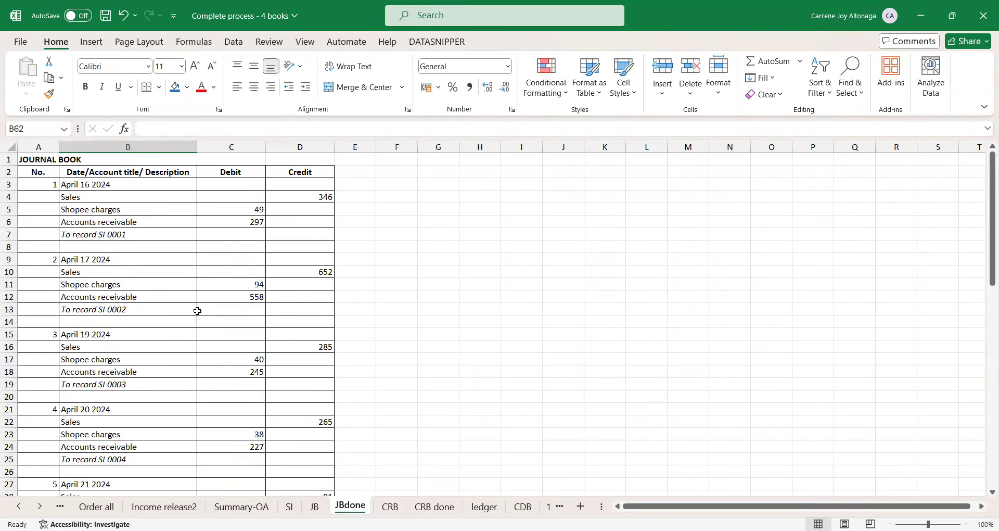
scroll(198, 310, down, 7)
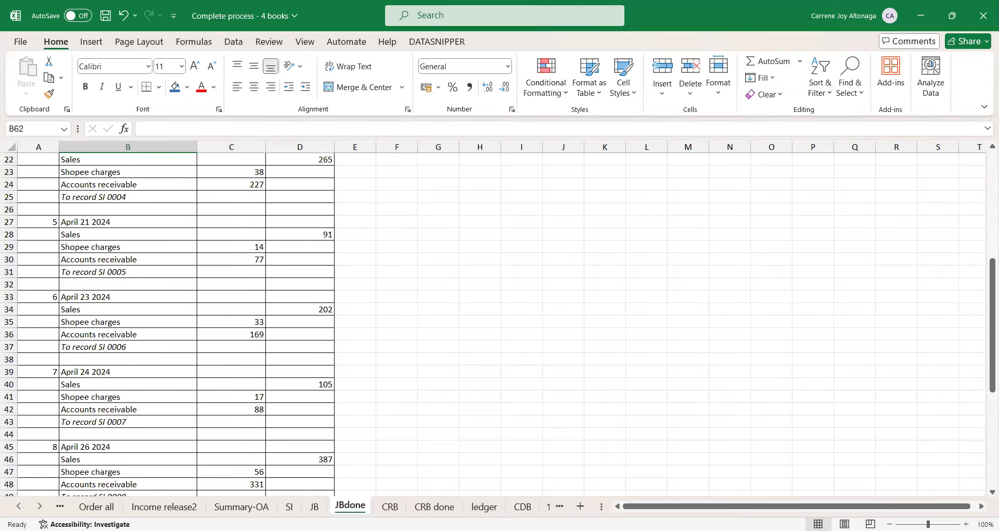
Step: Examine the daily receipts on the CRB done sheet, particularly the 24-Apr-24 row
key(ctrl+Page_Down)
key(ctrl+Page_Down)
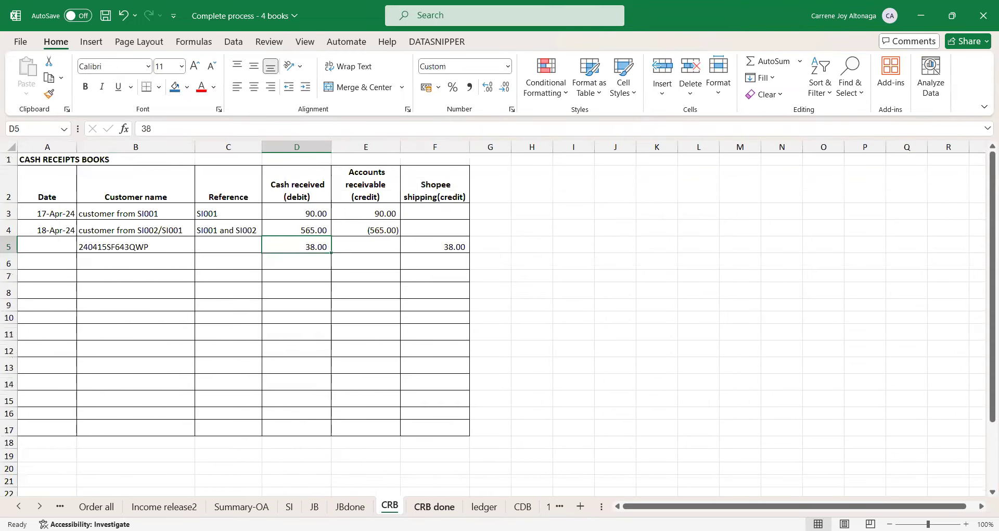
click(124, 307)
click(126, 271)
click(128, 260)
click(128, 267)
click(129, 300)
click(109, 311)
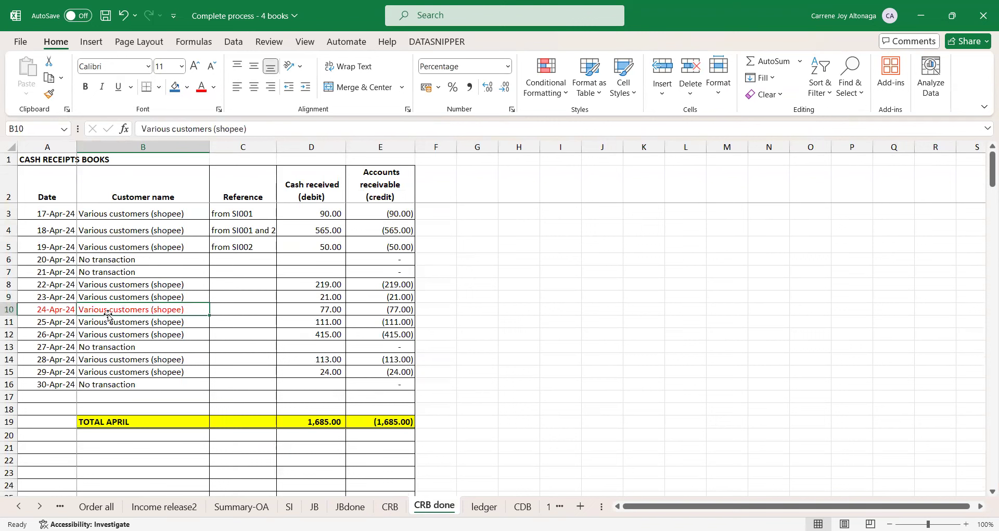
click(285, 320)
click(352, 310)
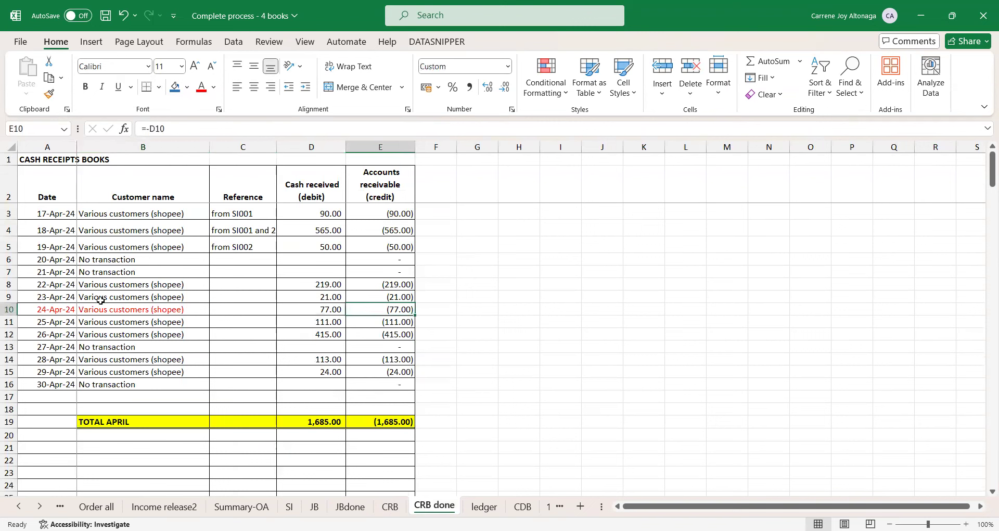
drag(128, 310, 373, 310)
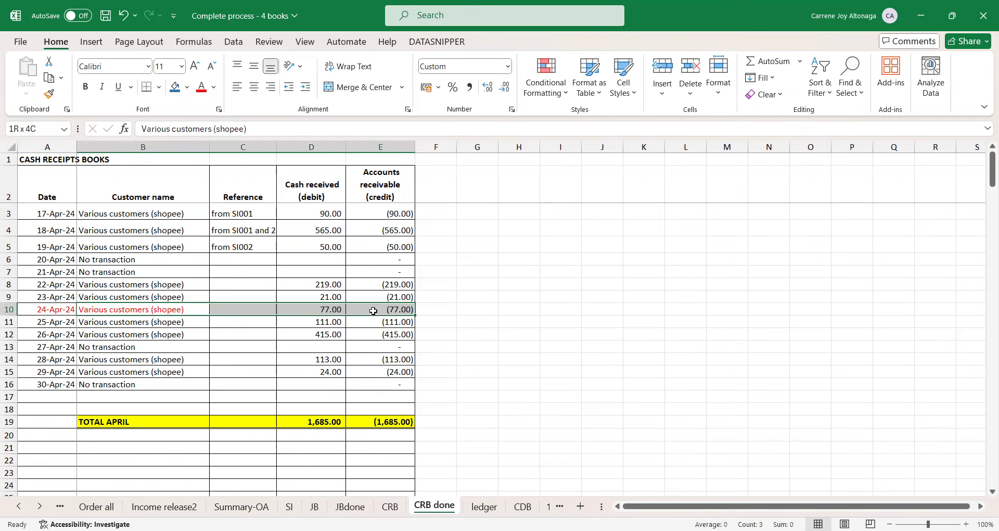
Step: Examine the April order creation and payout completion dates on the Income release2 sheet
click(244, 506)
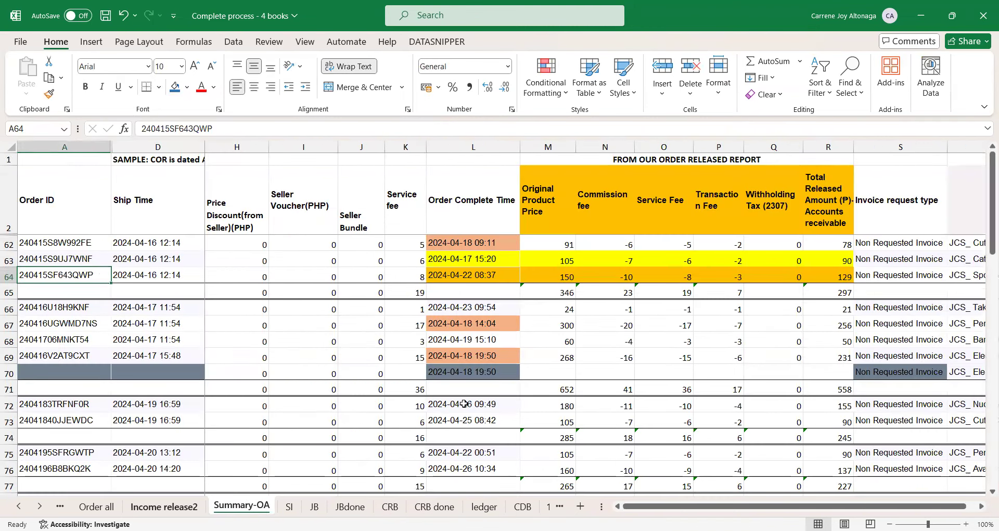
key(ctrl+Page_Up)
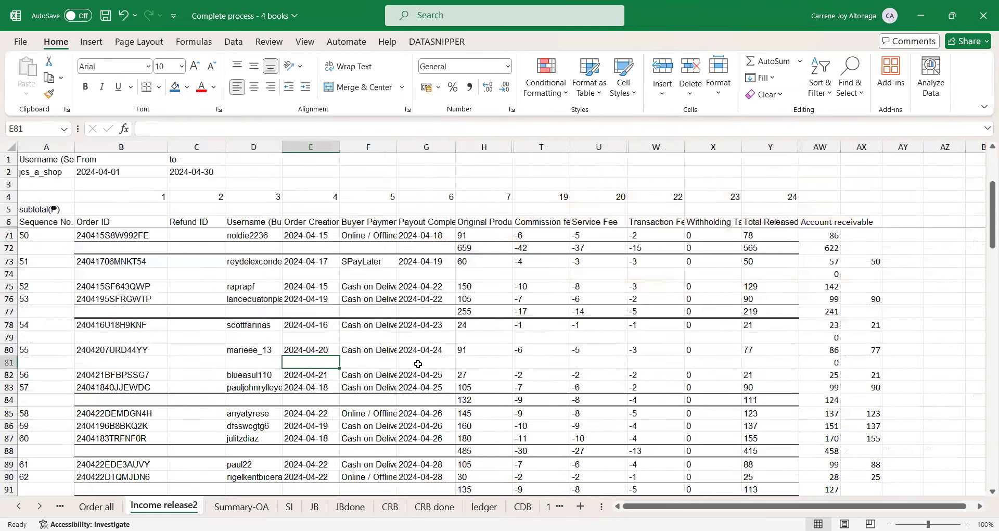
scroll(409, 363, down, 1)
click(422, 350)
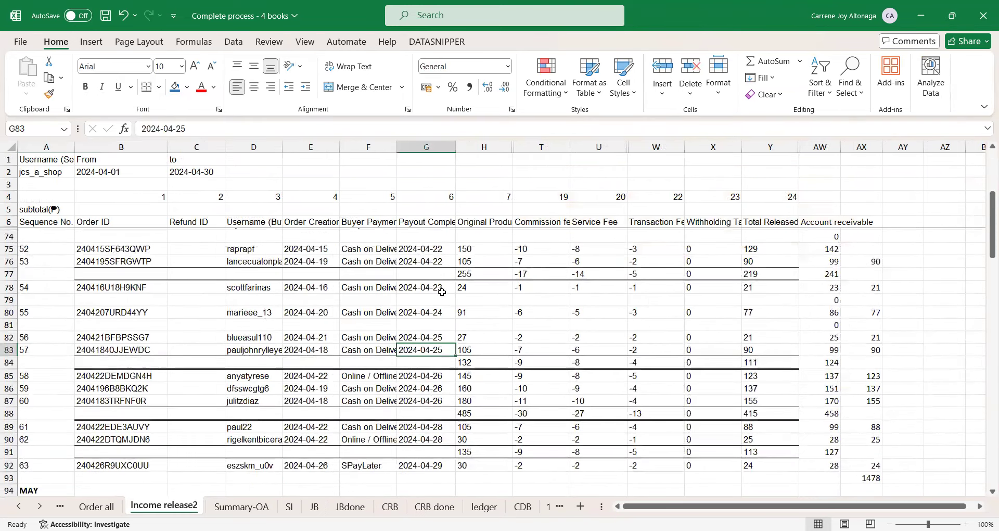
scroll(421, 350, up, 1)
click(401, 350)
click(320, 350)
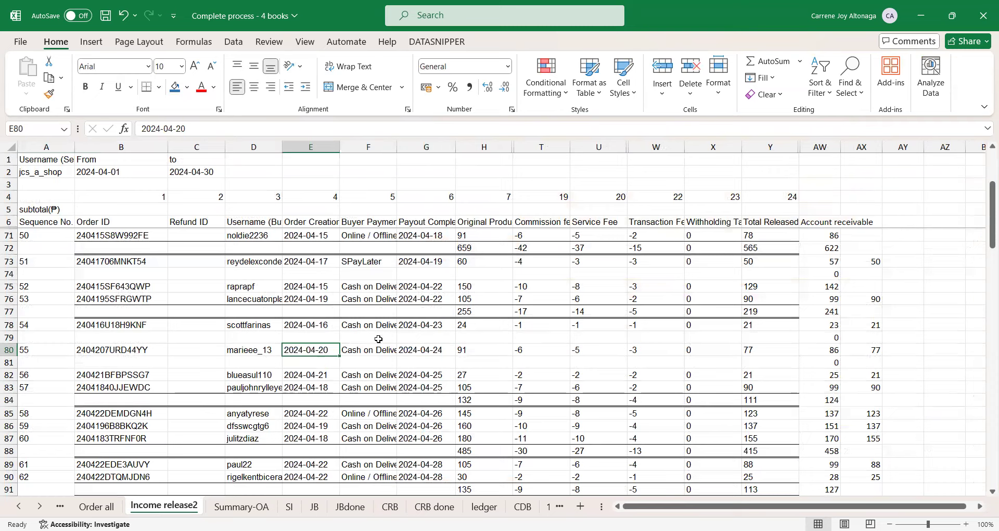
scroll(317, 304, up, 1)
scroll(317, 305, up, 1)
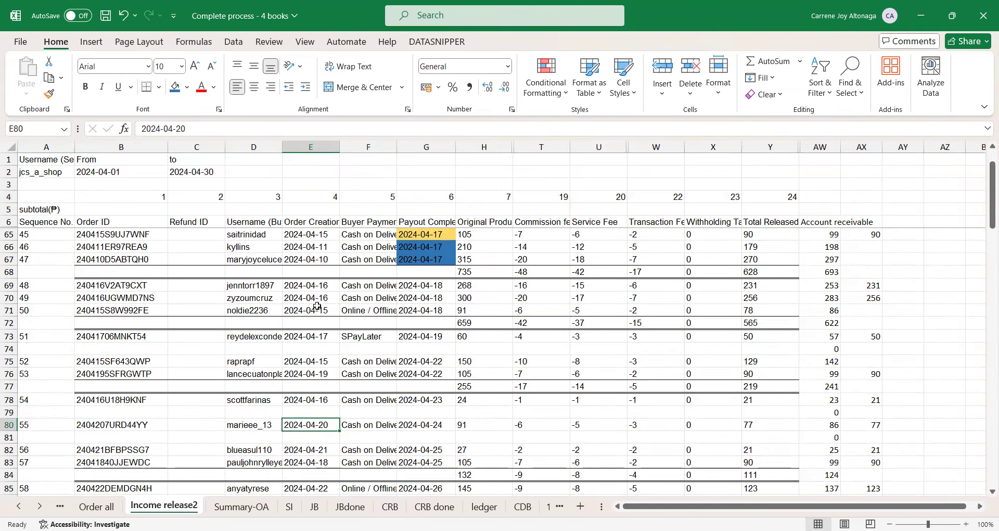
scroll(317, 306, down, 1)
click(314, 361)
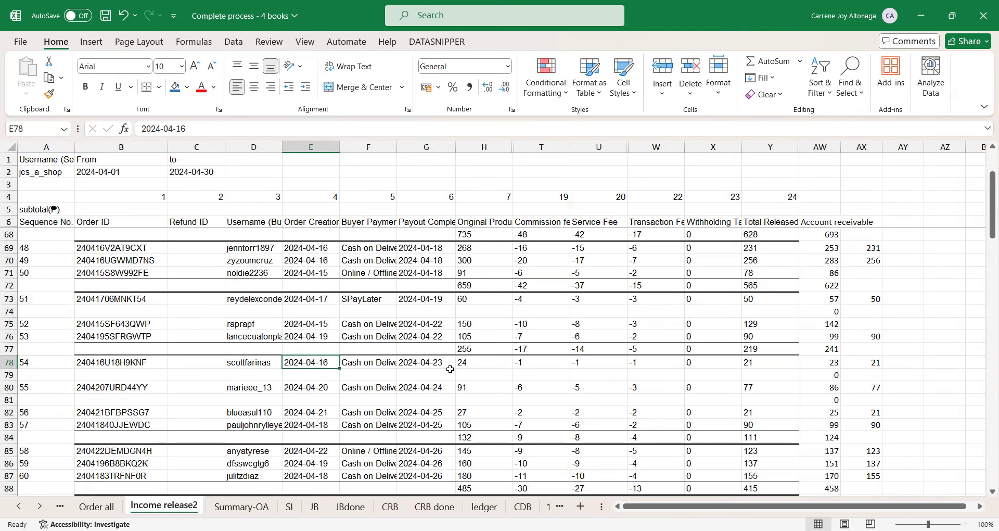
scroll(451, 369, down, 5)
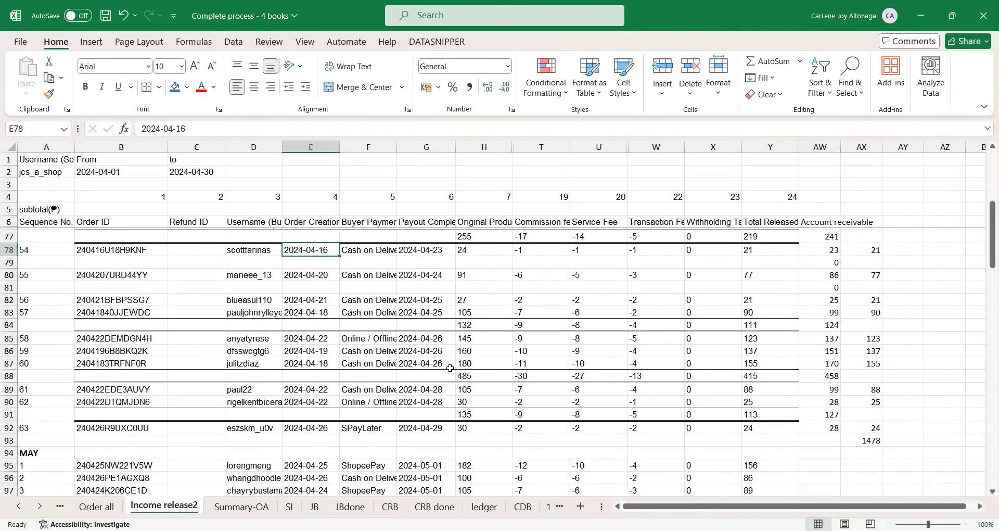
scroll(450, 369, up, 6)
click(441, 300)
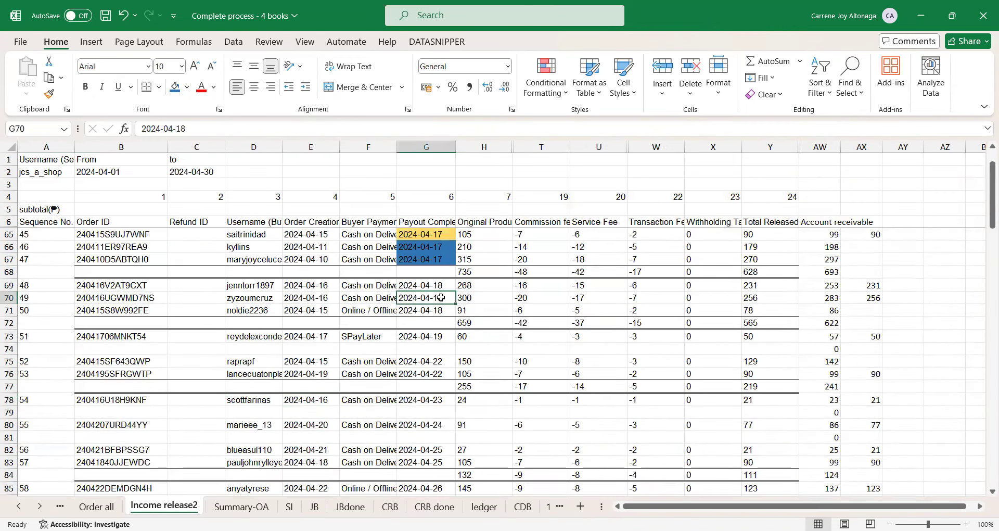
Step: Examine the orders paid out on 2024-04-18 on the Income release2 sheet, including their creation dates and subtotals
scroll(430, 348, up, 1)
scroll(335, 296, up, 1)
click(343, 296)
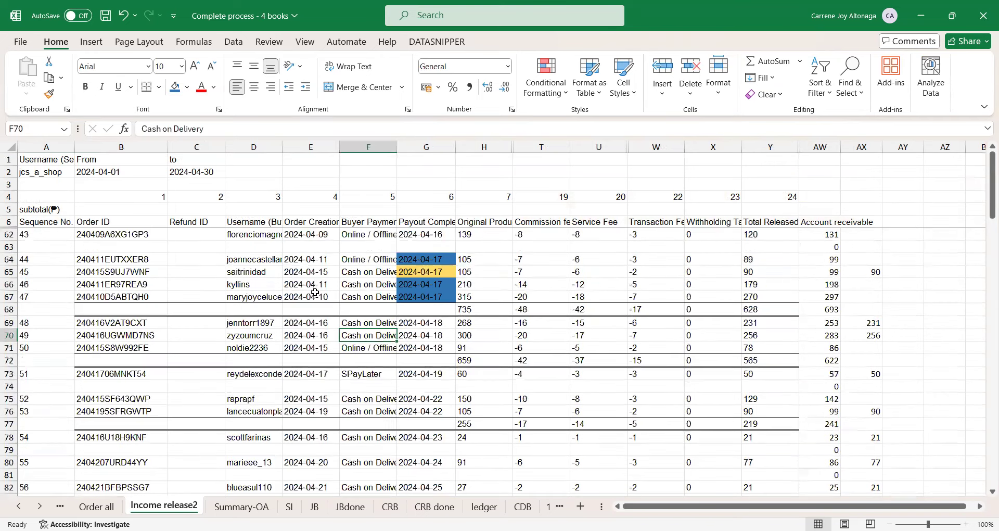
click(315, 284)
drag(311, 323, 311, 348)
click(484, 361)
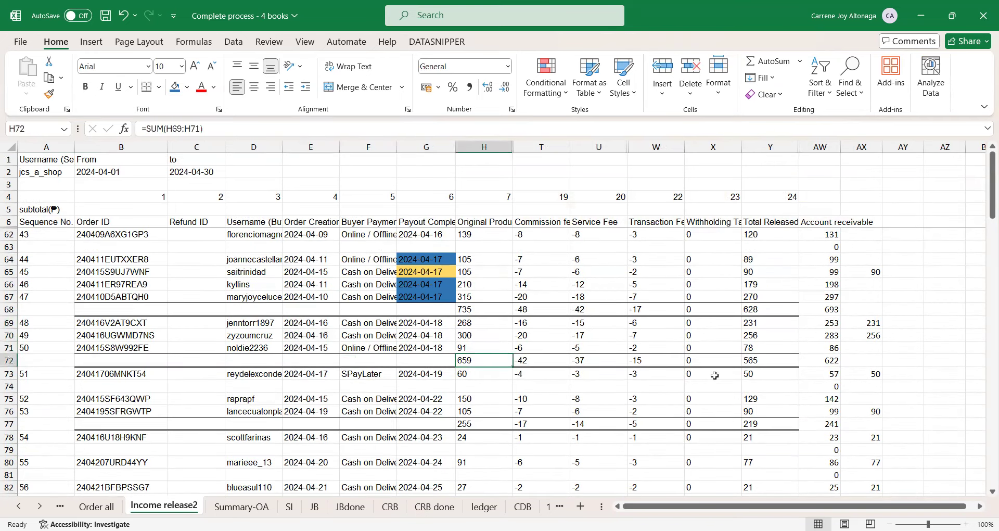
click(747, 360)
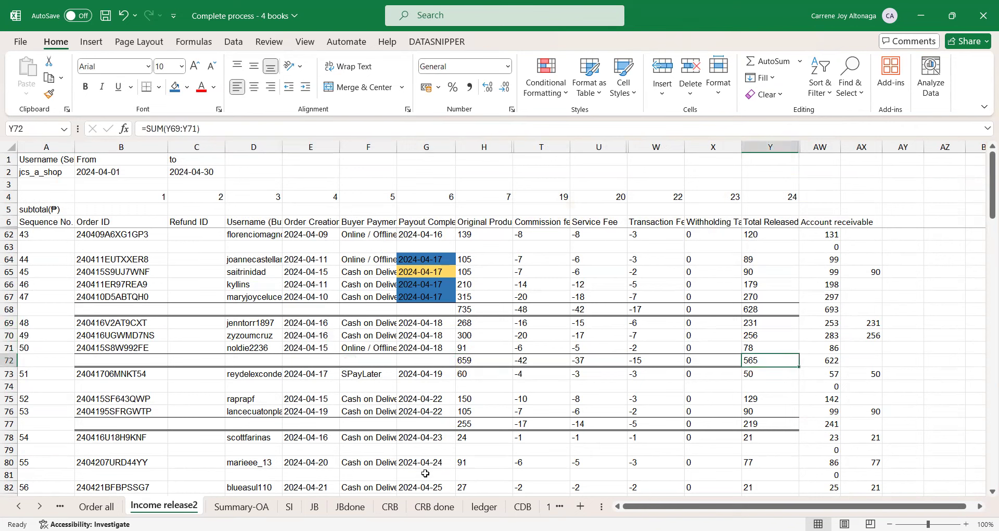
Step: Examine the order paid out on 2024-04-19, checking its creation date and total released amount
click(383, 375)
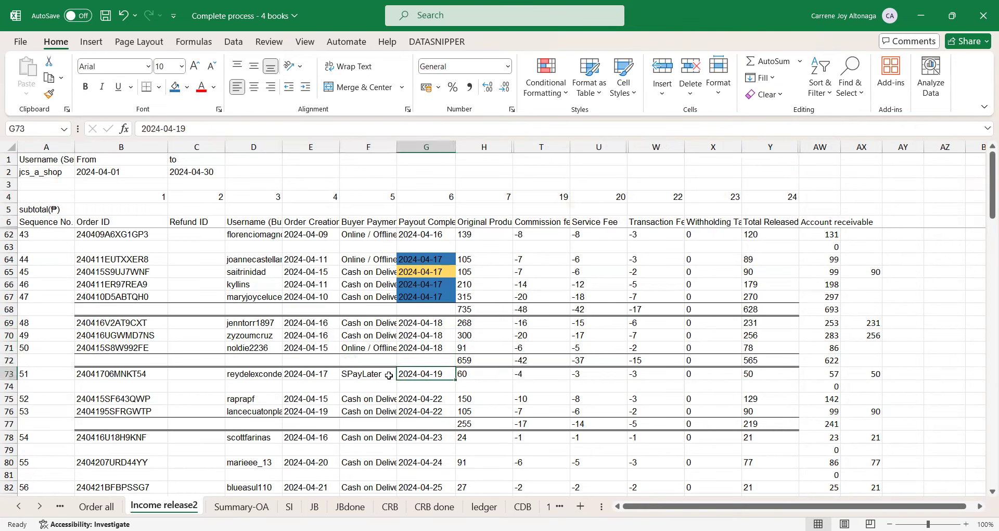
click(319, 375)
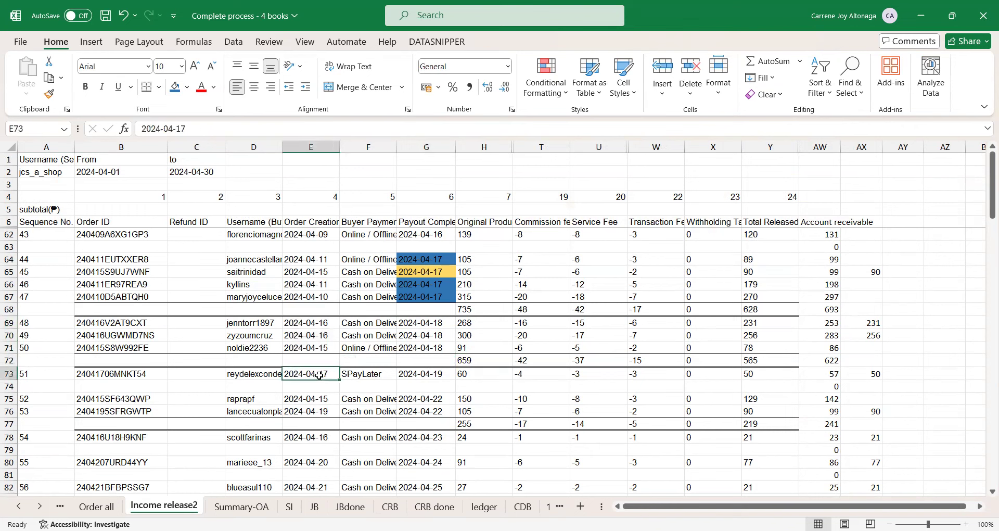
click(323, 346)
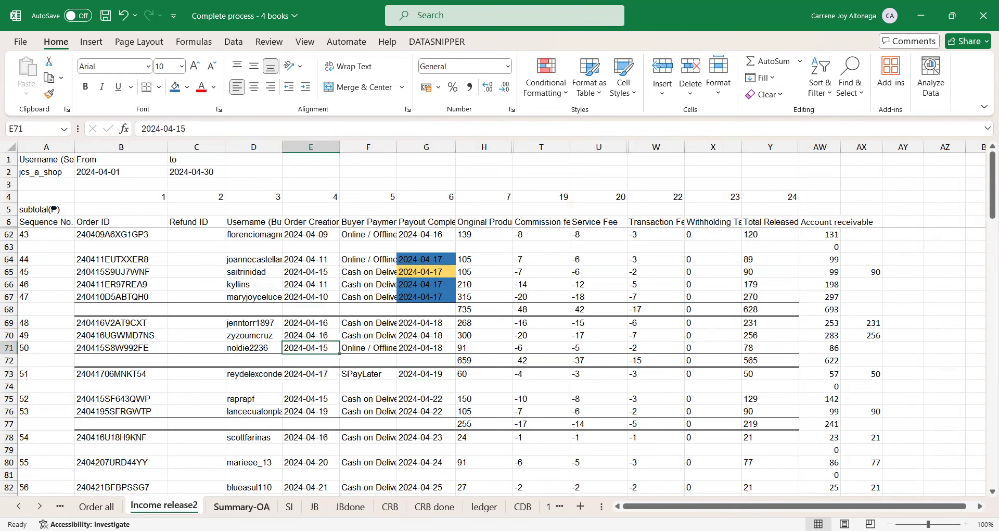
click(437, 386)
click(423, 421)
click(555, 374)
click(451, 375)
click(759, 372)
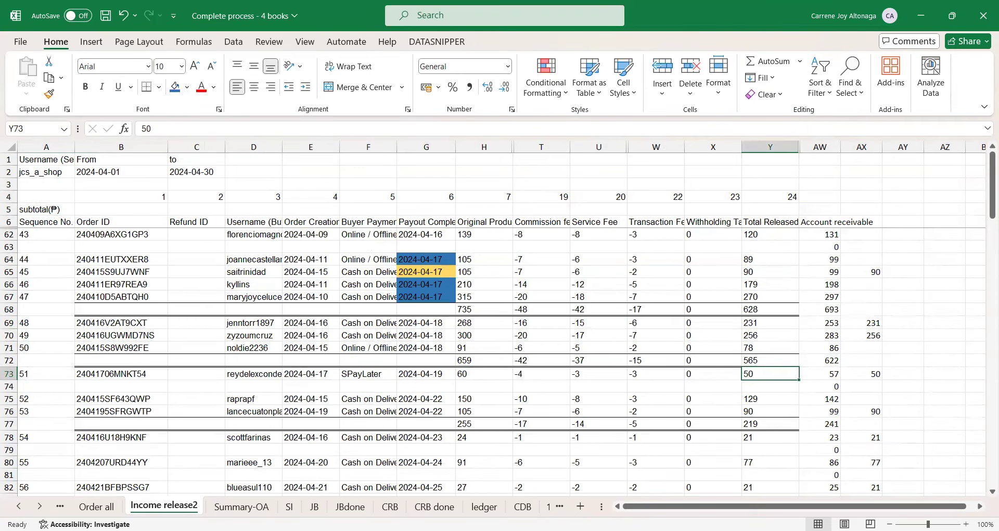
Step: Examine the 19-Apr-24 and 22-Apr-24 receipts on the CRB done sheet and their source references
click(240, 505)
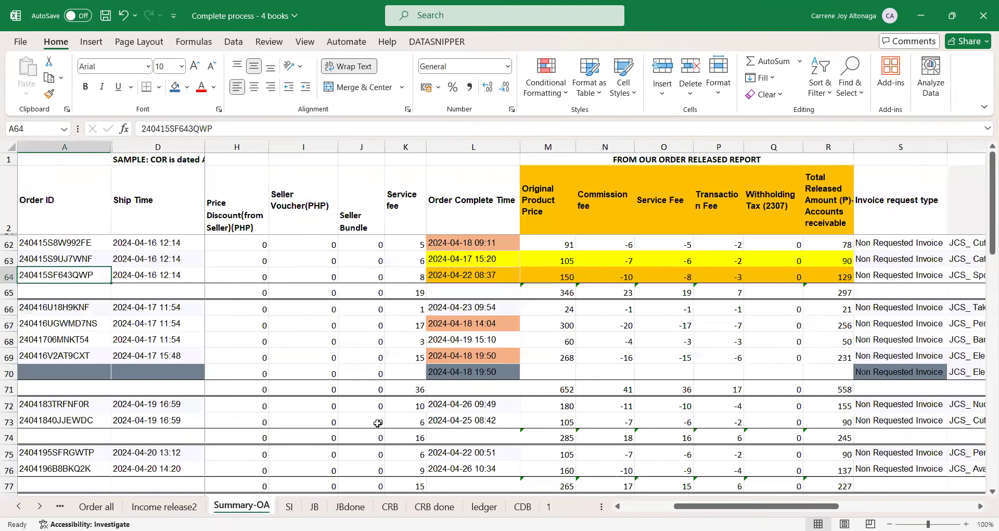
click(424, 507)
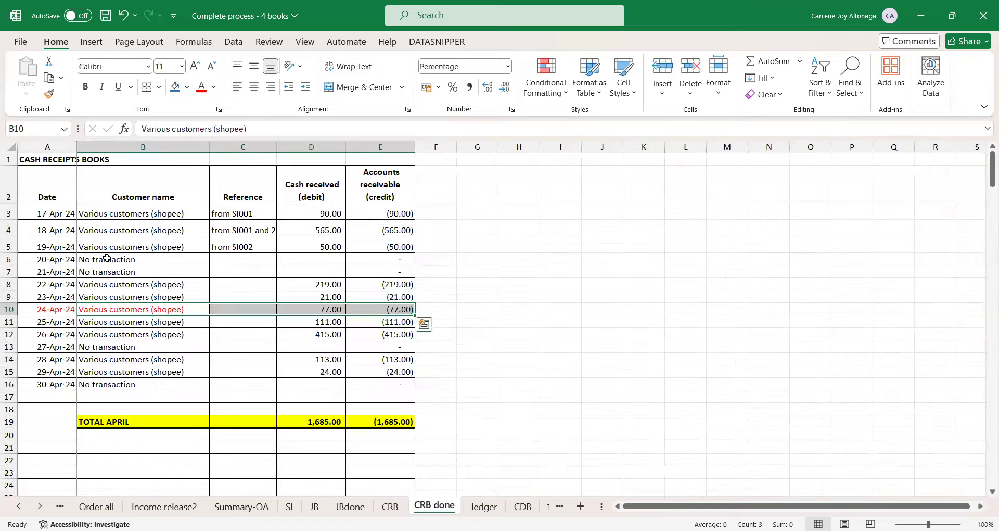
click(106, 258)
click(175, 248)
click(312, 248)
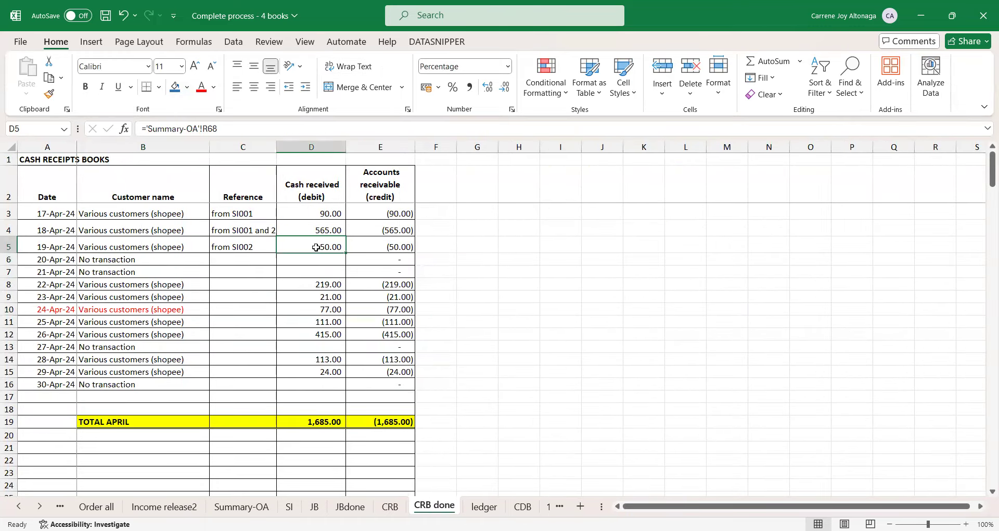
click(243, 285)
click(133, 283)
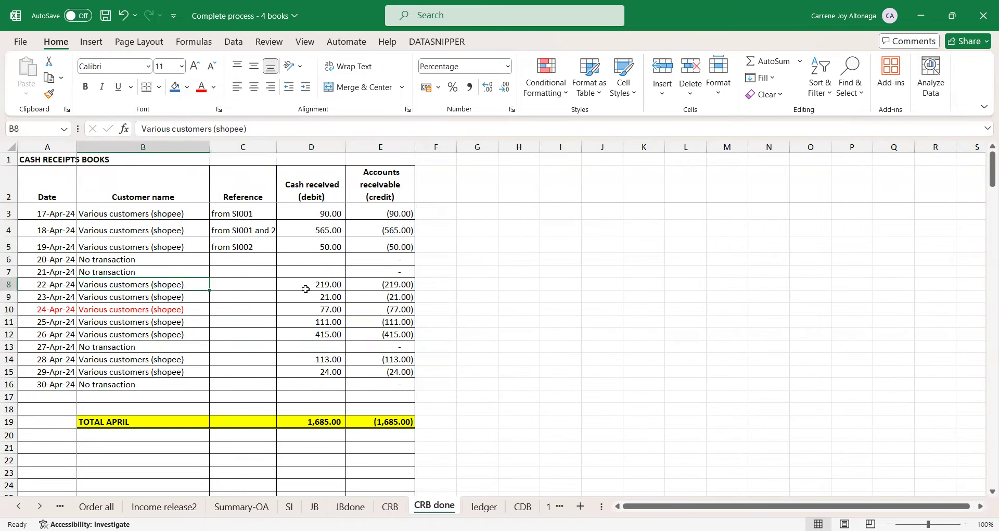
click(313, 285)
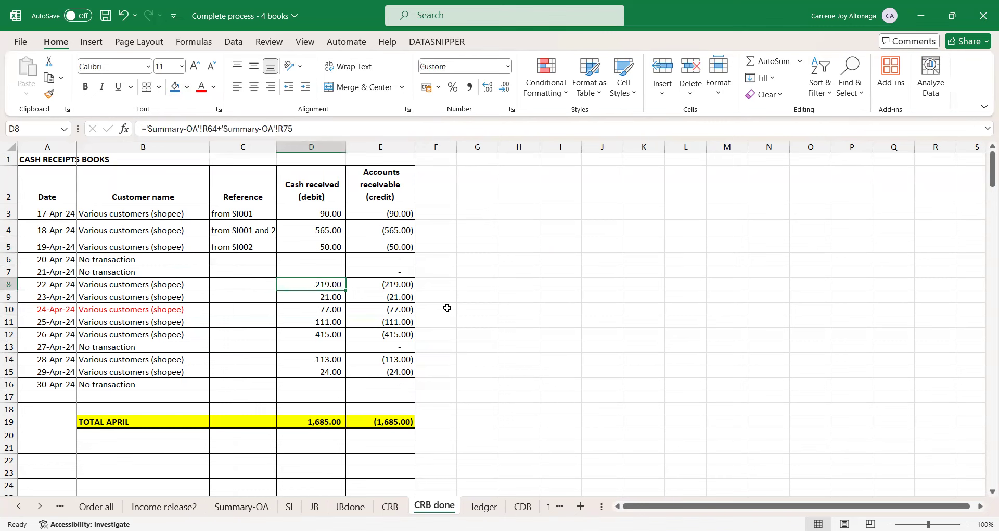
click(314, 507)
click(289, 507)
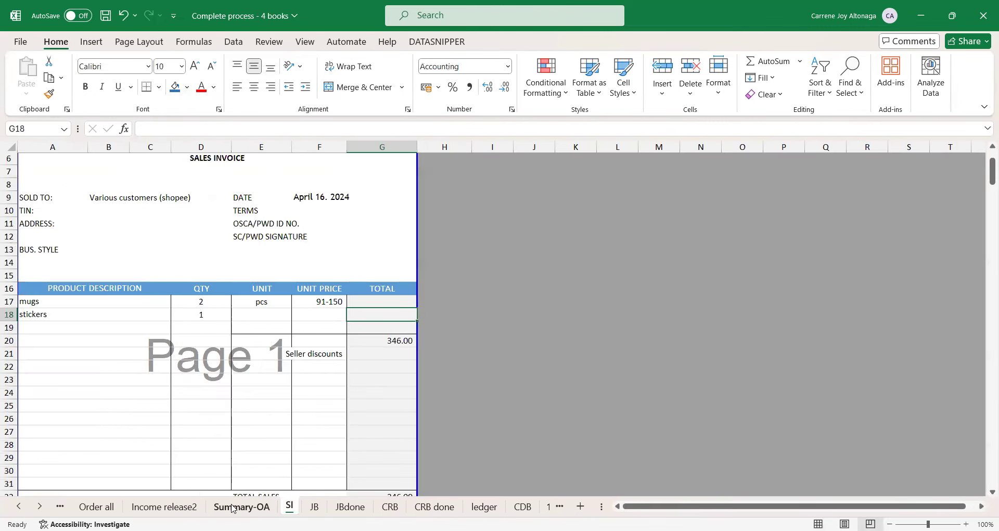
Step: Check the orders paid out on 2024-04-22 and their subtotals on the Income release2 sheet
click(164, 506)
click(346, 360)
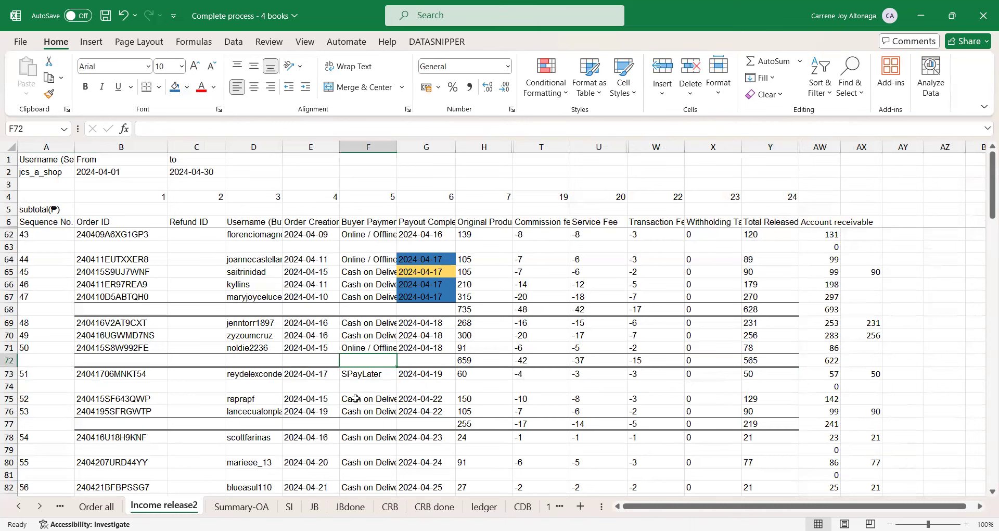
click(427, 399)
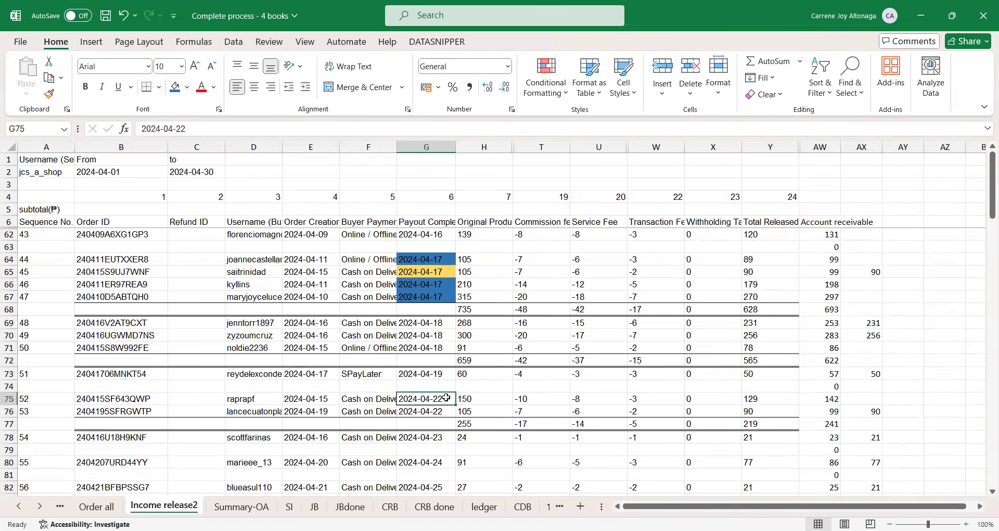
click(756, 425)
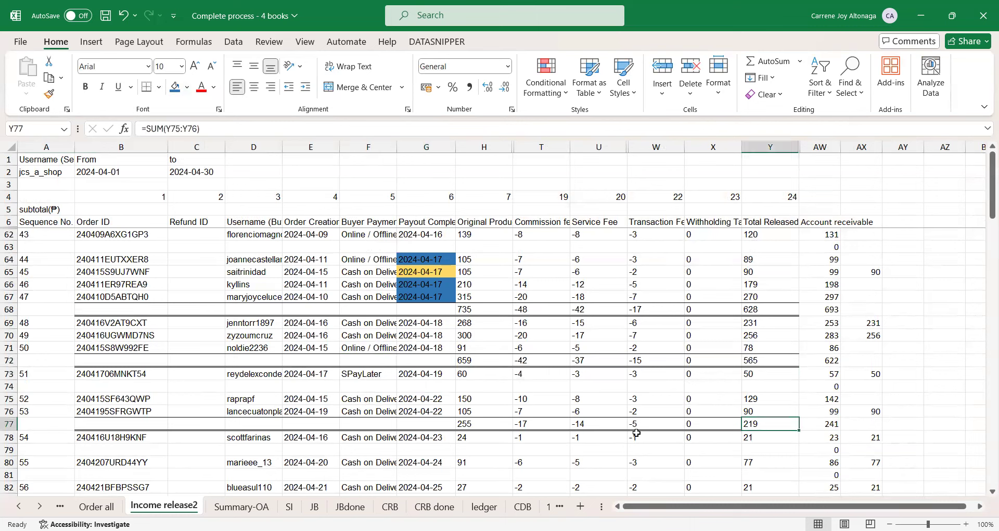
key(ctrl+Left)
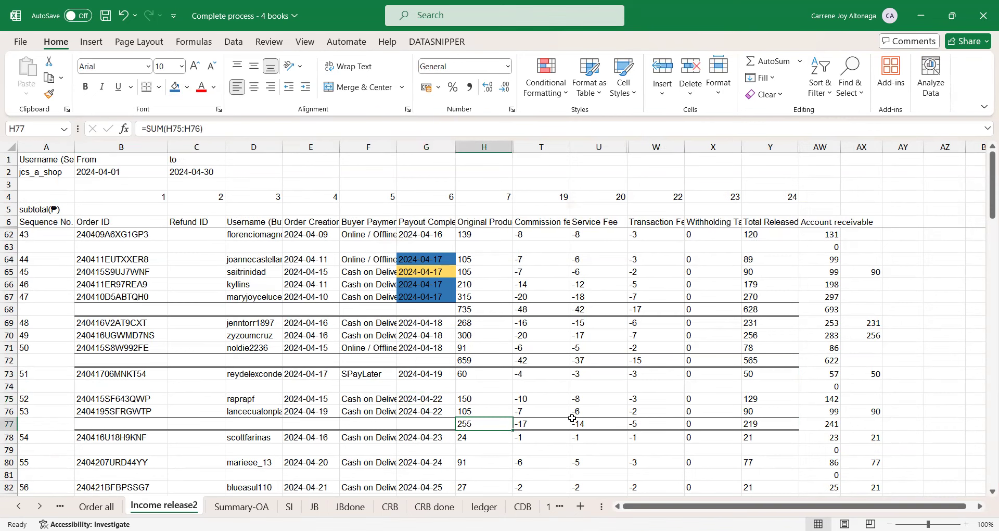
scroll(402, 396, down, 1)
scroll(402, 397, up, 1)
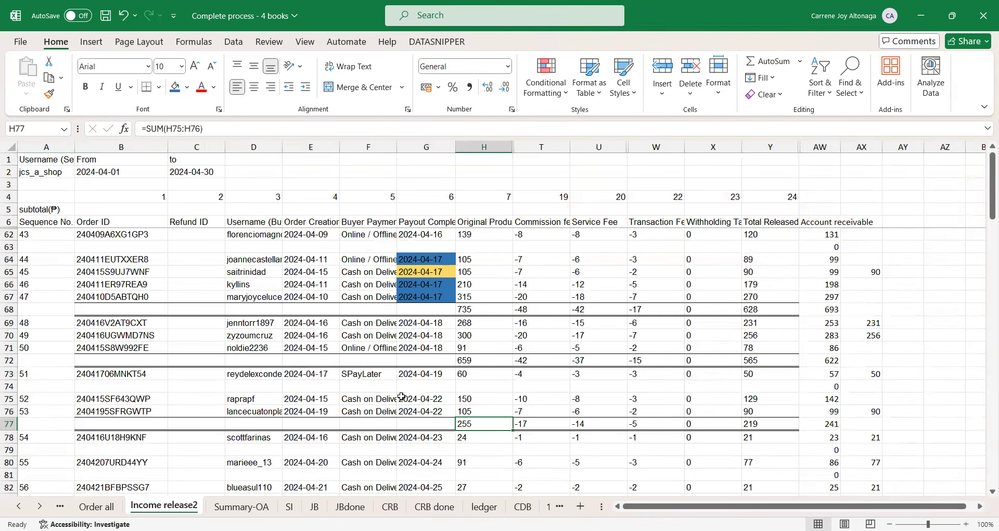
Step: Compare the order creation dates with the payout dates for sequence numbers 43 to 47
click(294, 288)
click(309, 234)
drag(309, 258, 309, 295)
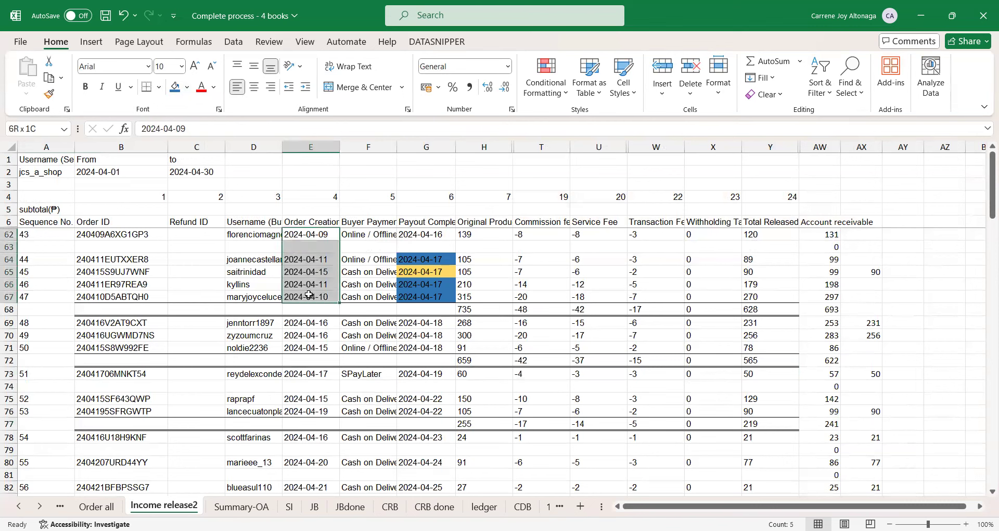
click(309, 271)
click(313, 237)
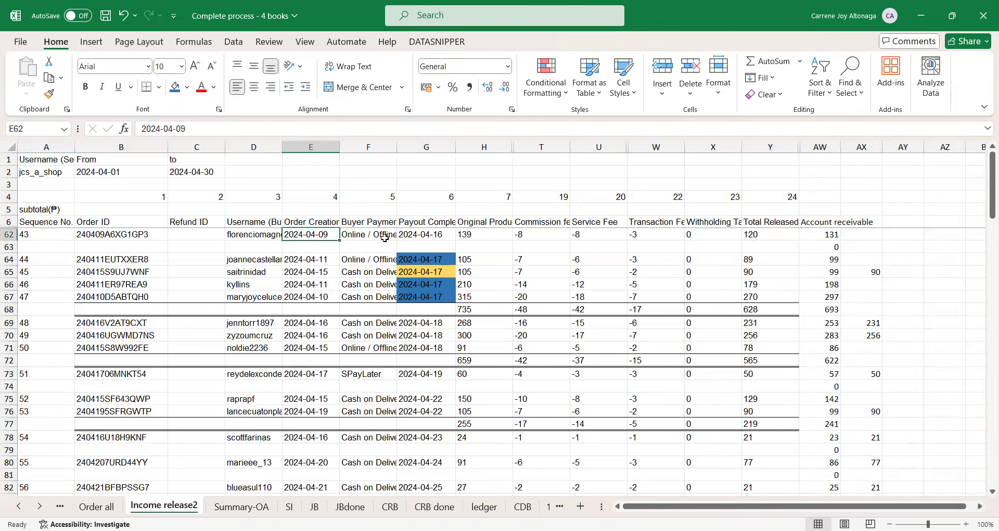
click(414, 239)
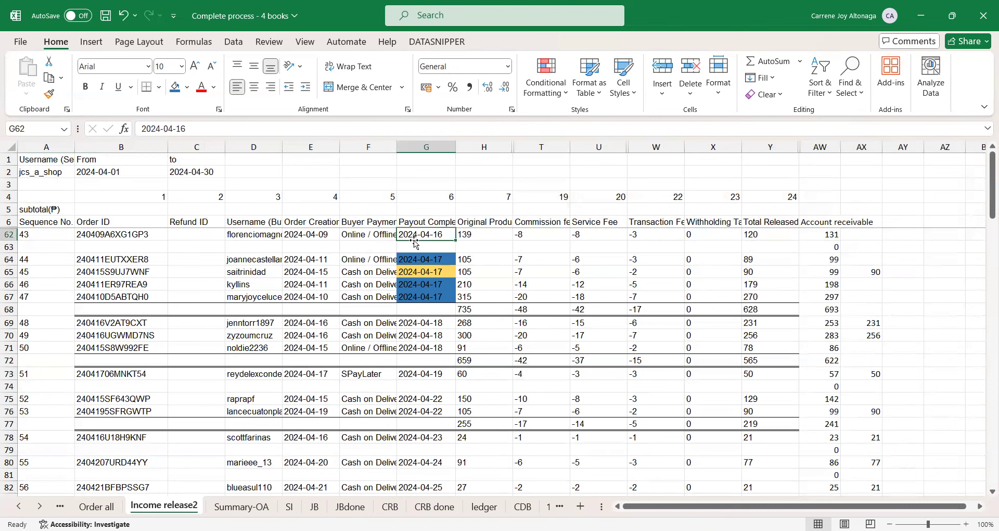
click(297, 235)
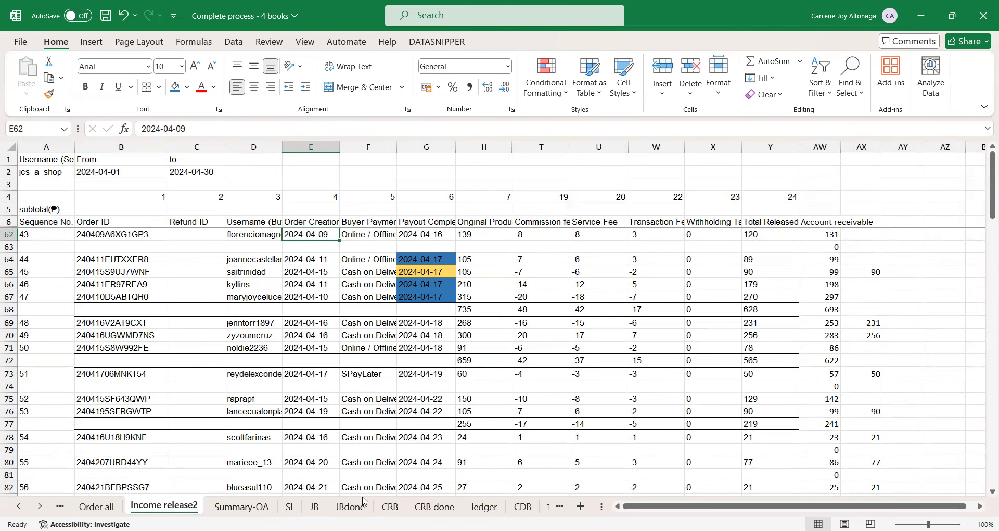
Step: Look over the CRB done and JBdone sheets, then view the blank Cash and Accounts Receivable accounts on the ledger sheet
click(484, 506)
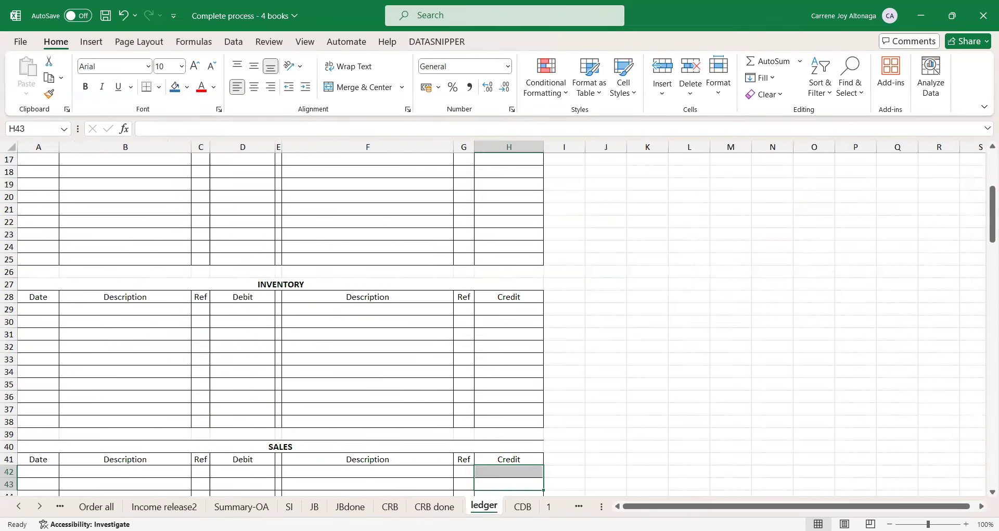
click(417, 508)
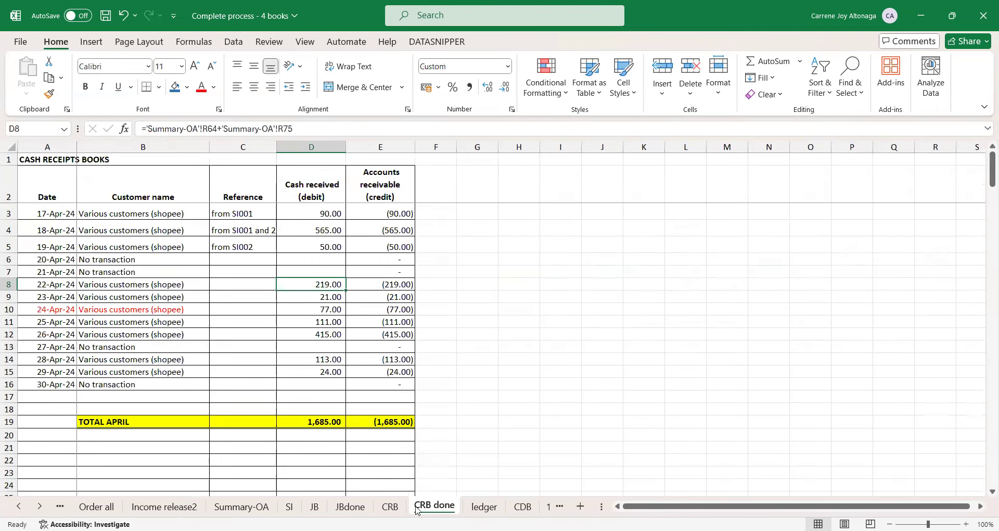
click(361, 504)
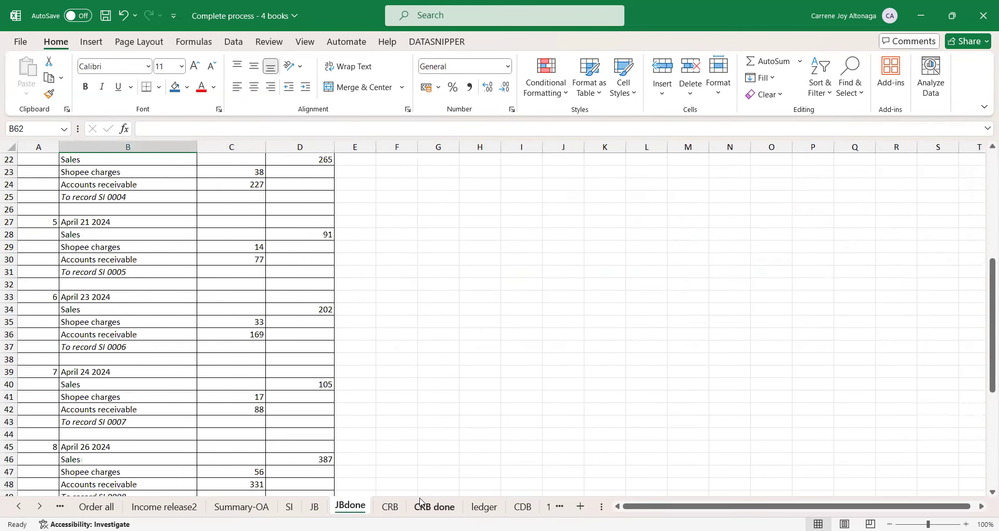
click(484, 506)
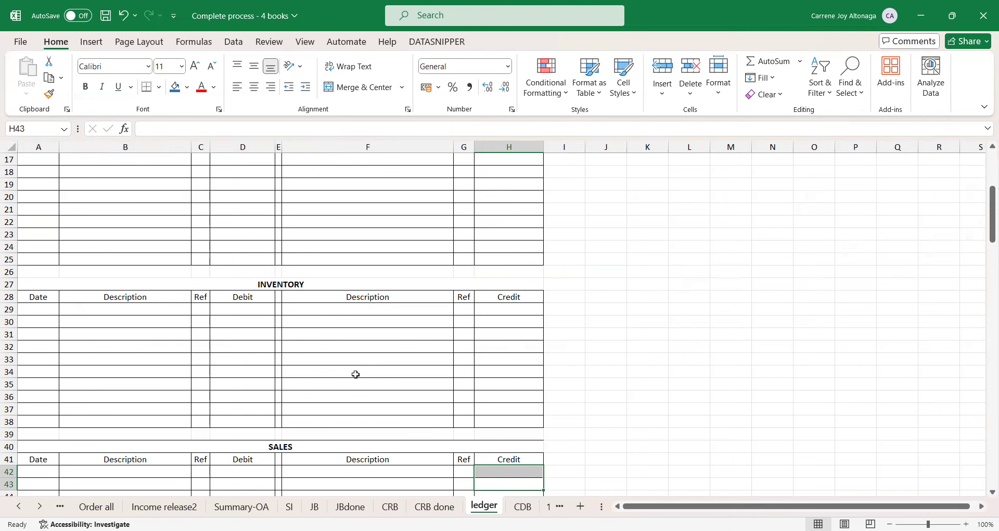
scroll(339, 330, up, 5)
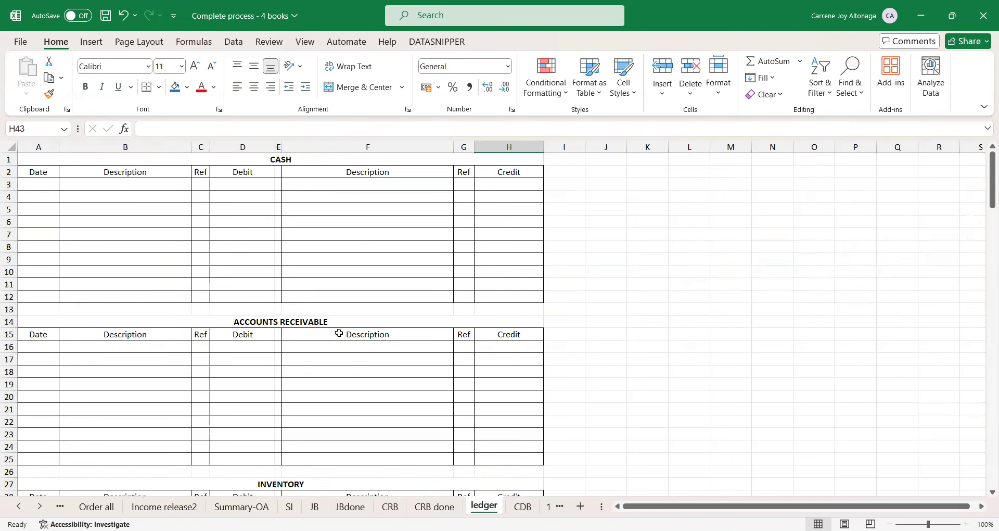
Step: Enter "From CRB - April" as the first debit-side description in the ledger's Cash account
click(161, 230)
click(139, 184)
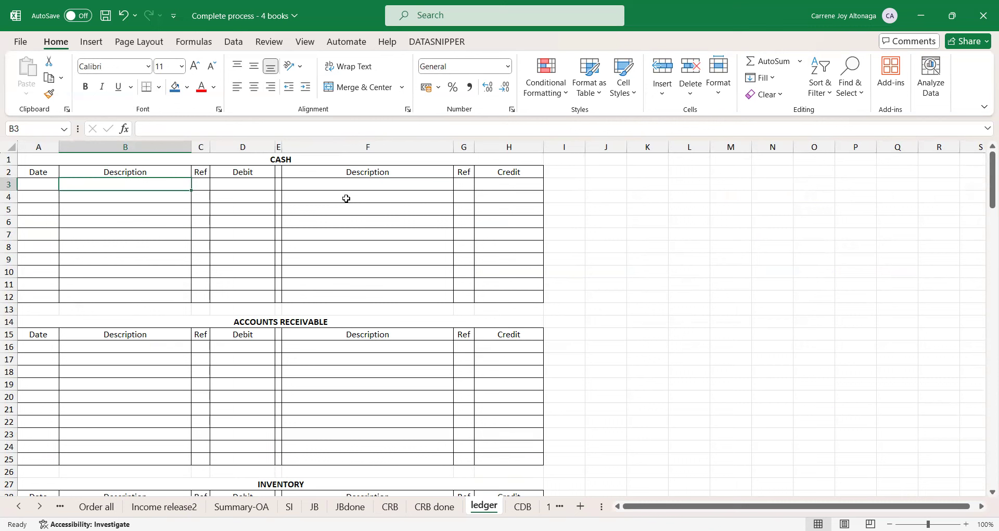
key(Right)
key(Left)
key(ctrl+Page_Up)
key(ctrl+Page_Up)
key(ctrl+Page_Down)
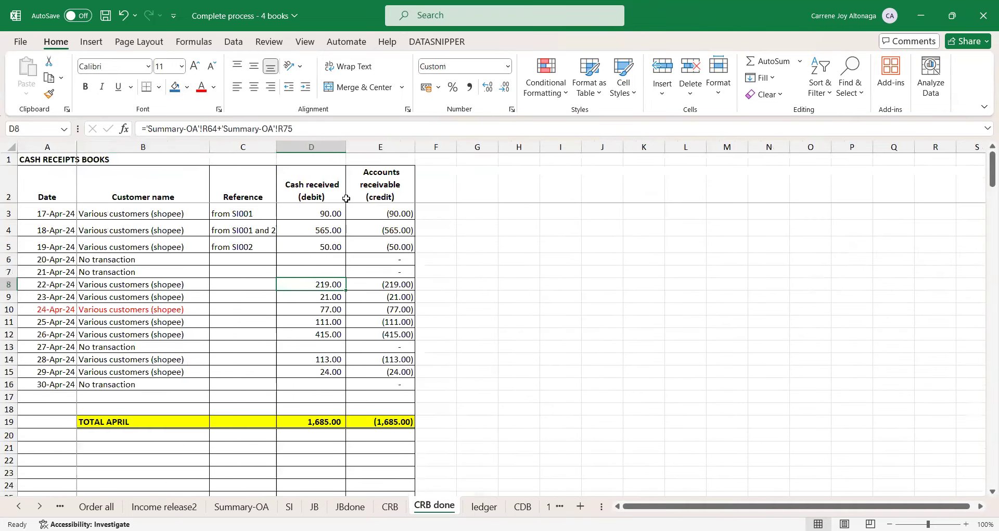
key(ctrl+Page_Down)
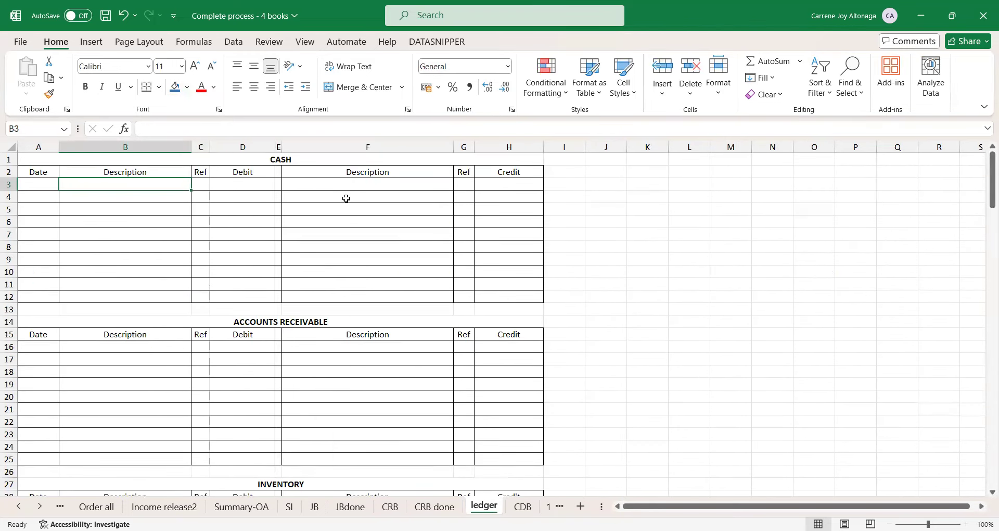
text(Fr)
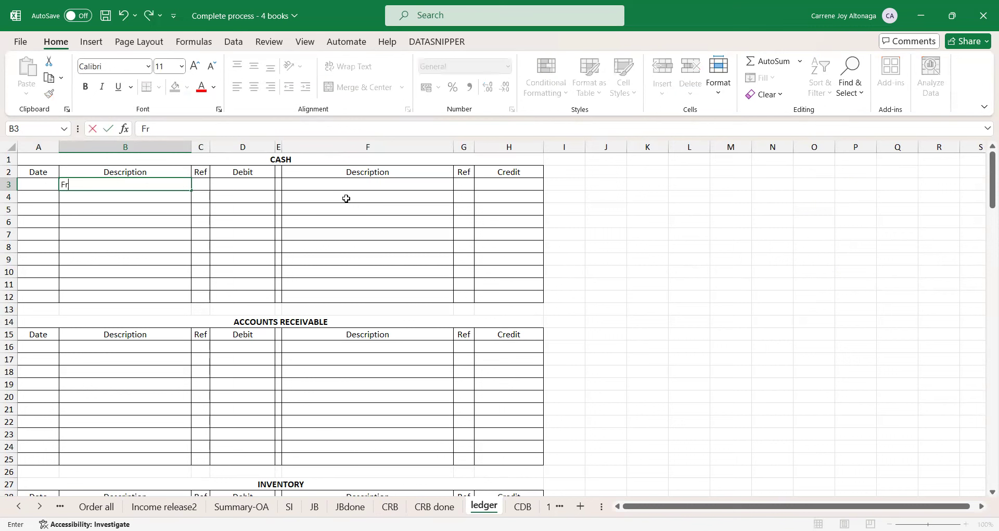
text(om CRB - April)
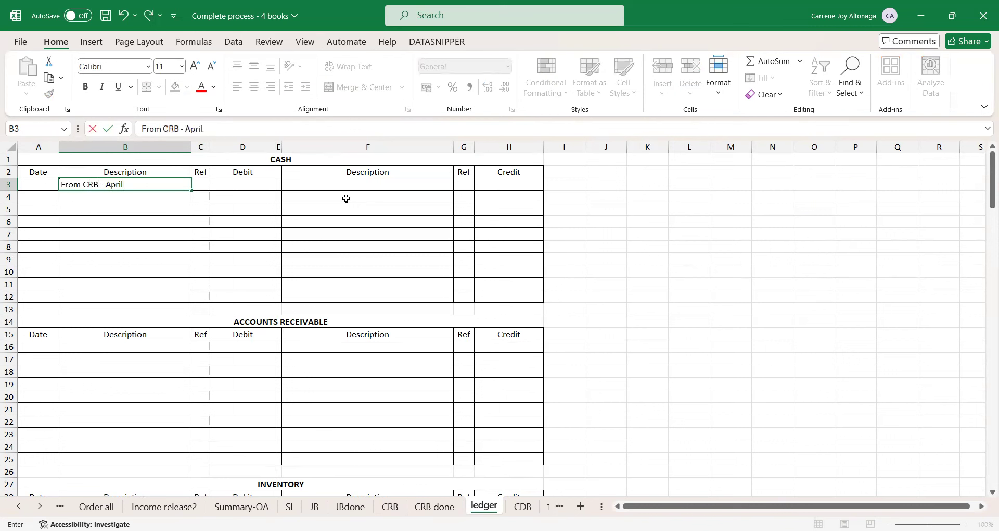
key(Return)
Step: Enter CRB as the reference for the April entry in the Cash account
key(Up)
key(Right)
text(CRB)
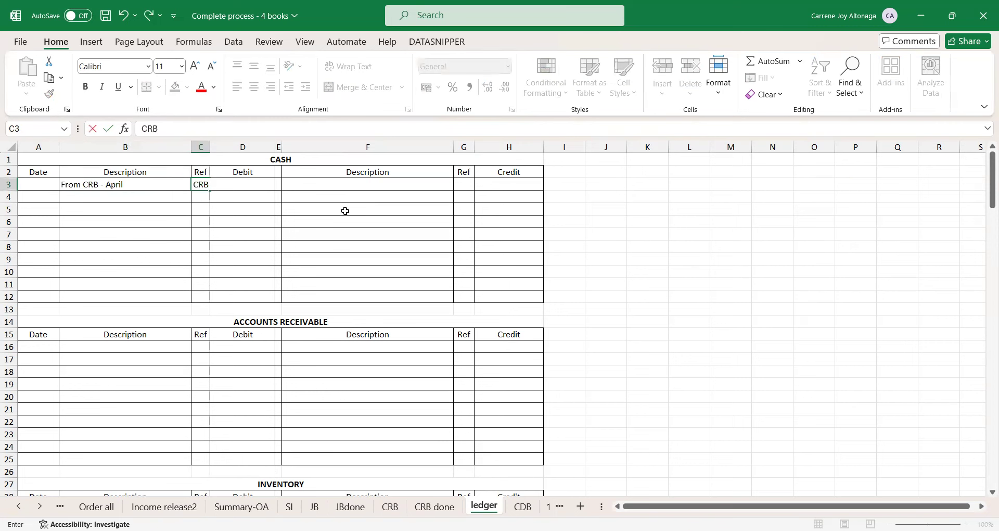
key(Return)
Step: Link the Cash account's April debit amount to the TOTAL APRIL cash received on the CRB done sheet
key(Up)
key(Right)
text(=)
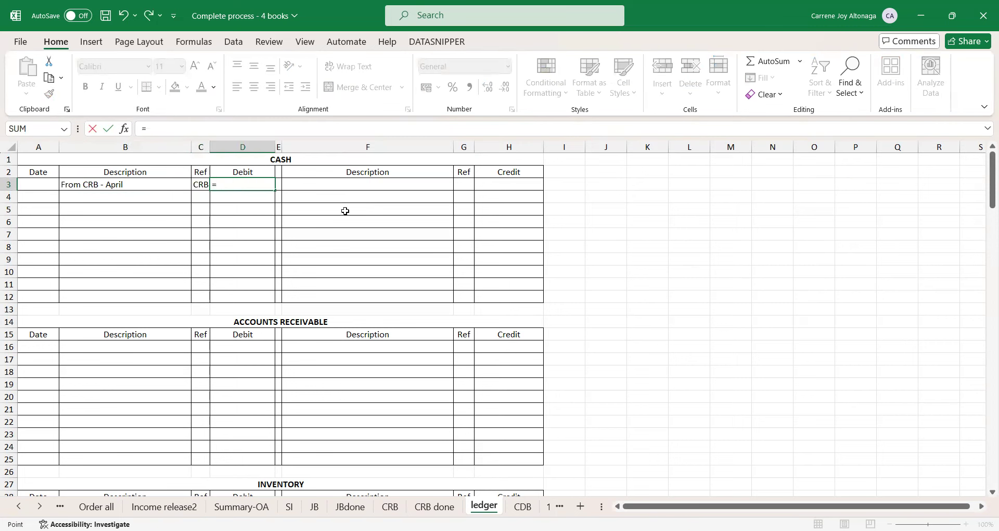
key(ctrl+Page_Up)
key(Down)
key(Down)
key(Down)
key(Down)
key(Down)
key(Down)
key(Down)
key(Down)
key(Down)
key(Down)
key(Down)
key(Down)
key(Down)
key(Down)
key(Down)
key(Down)
key(Down)
key(Right)
key(Right)
key(Right)
key(Up)
key(Left)
key(Return)
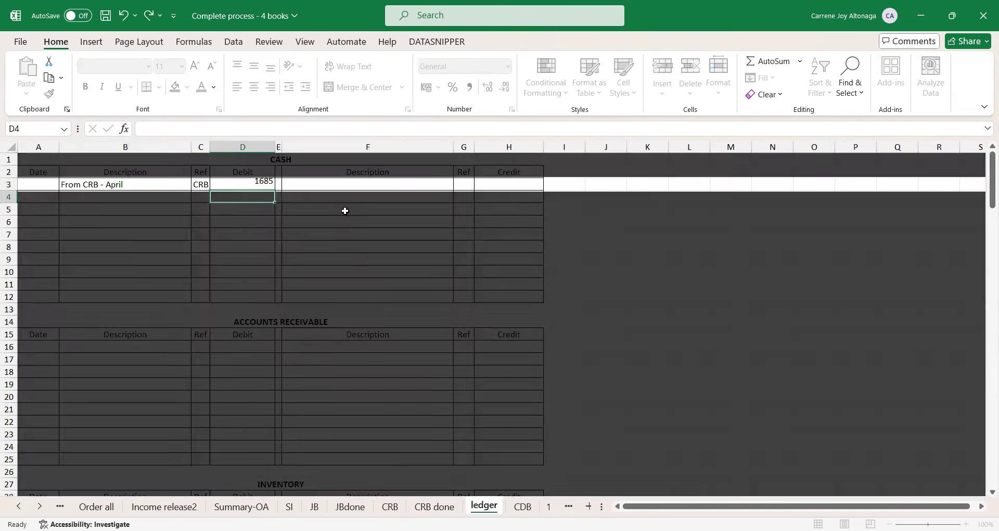
Step: Enter "From JB" as the first debit-side description in the ledger's Accounts Receivable account
key(Down)
key(Down)
key(Down)
key(Down)
key(Down)
key(Down)
key(Down)
key(Down)
key(Down)
key(Down)
key(Down)
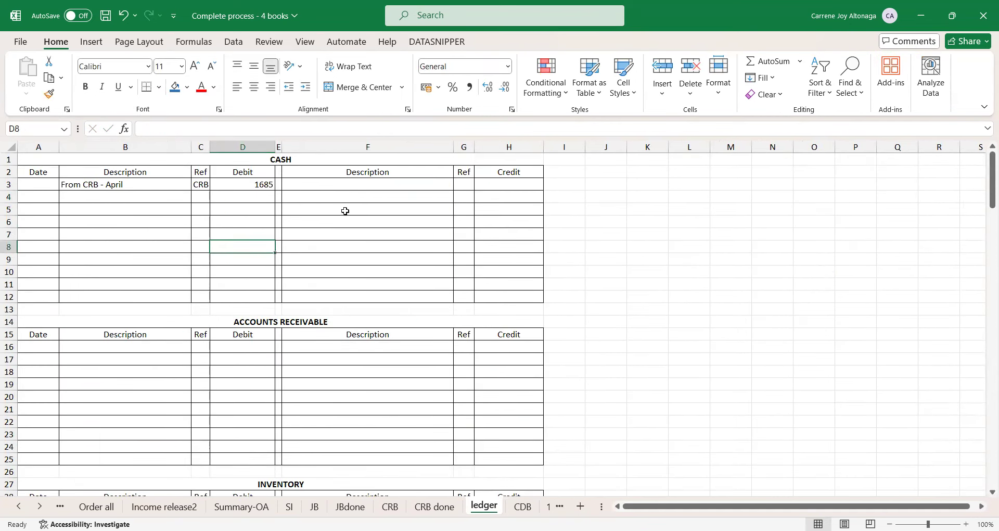
key(Left)
key(Down)
key(Left)
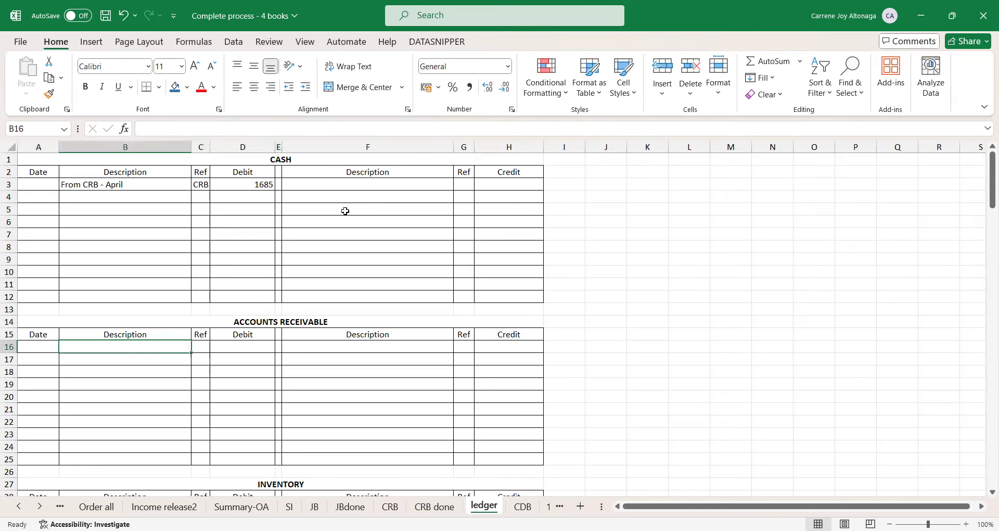
text(From JB)
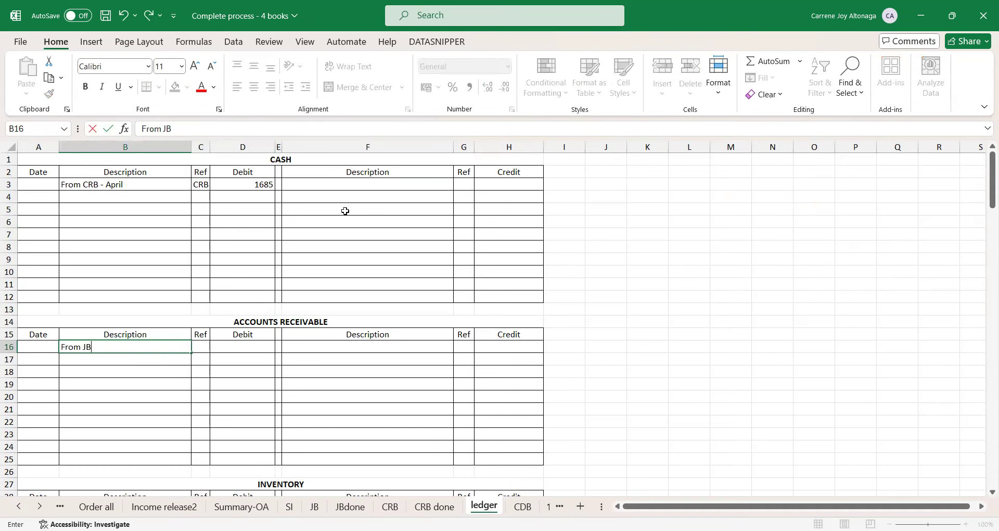
key(Return)
Step: Examine the Total section on the JBdone sheet and the April totals on the CRB done sheet, then return to the ledger
key(ctrl+Page_Up)
key(ctrl+Page_Up)
key(ctrl+Page_Up)
key(ctrl+Page_Up)
key(ctrl+Page_Down)
scroll(344, 240, down, 2)
scroll(344, 240, down, 13)
click(180, 256)
scroll(181, 256, up, 5)
click(139, 300)
key(Down)
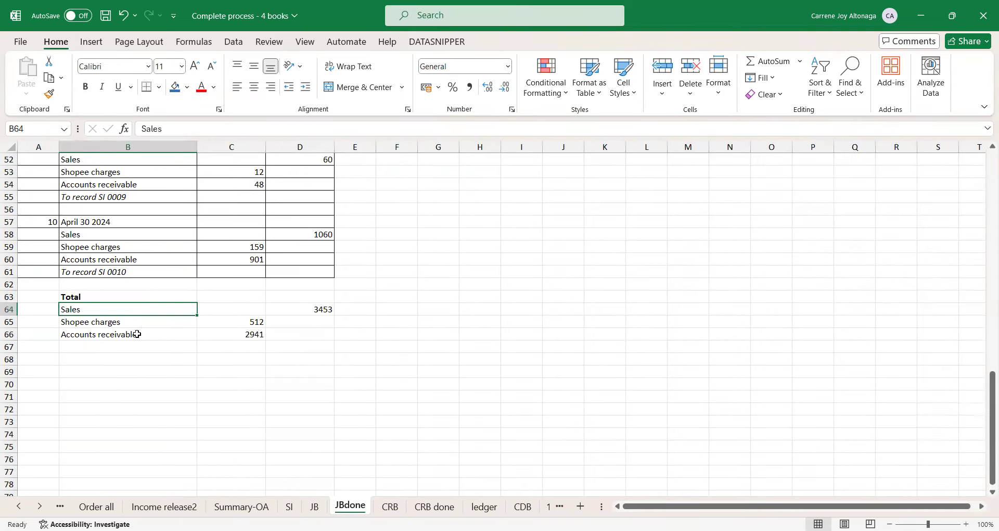
key(Down)
key(Down)
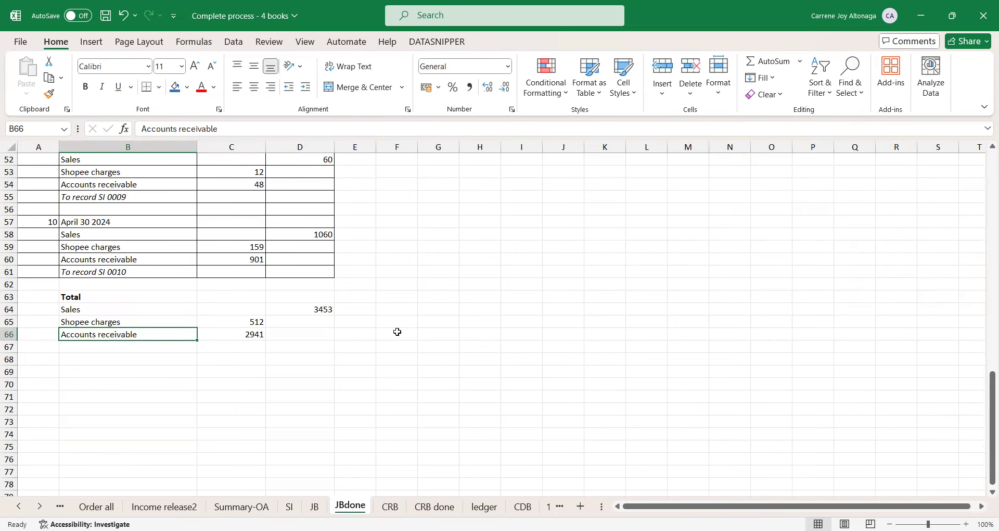
key(ctrl+Page_Down)
key(ctrl+Page_Down)
key(ctrl+Page_Down)
key(ctrl+Page_Up)
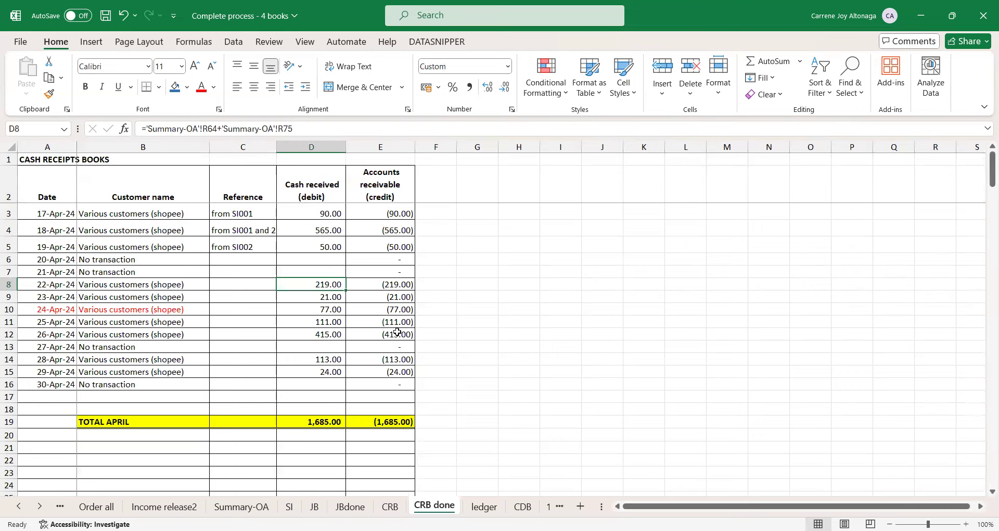
key(ctrl+Page_Down)
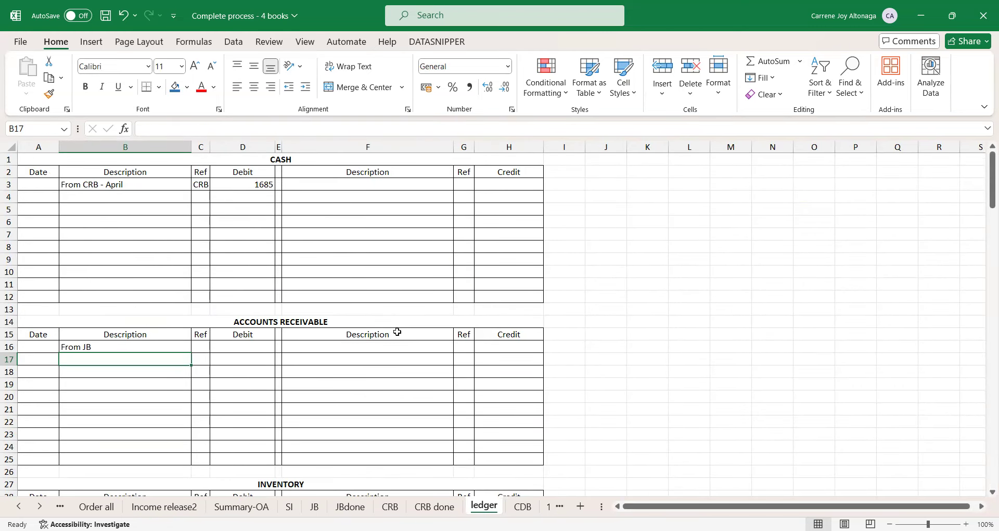
Step: Reword the Accounts Receivable debit description to "From Journal book - April" and enter JB as its reference
key(Up)
key(F2)
key(BackSpace)
text(or)
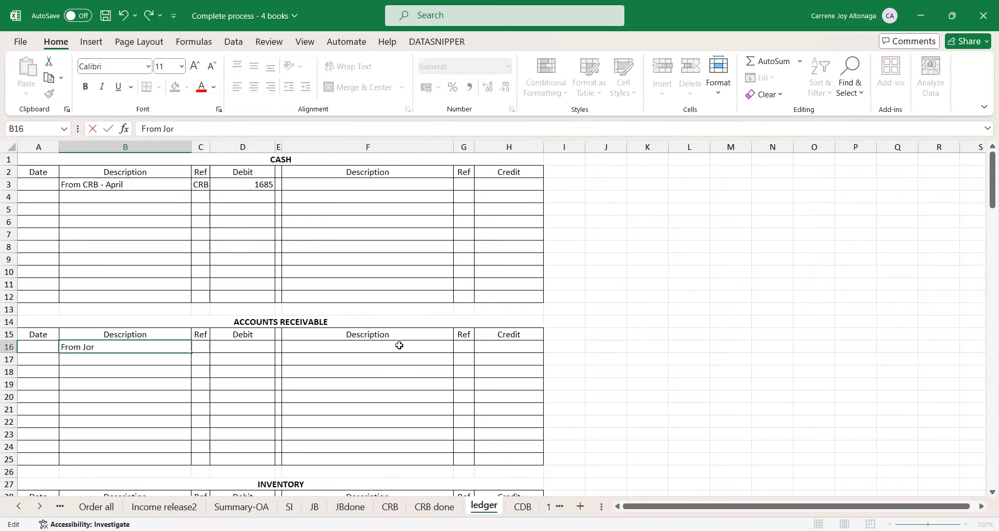
text(urbal)
text(nal bo)
text(ok - April)
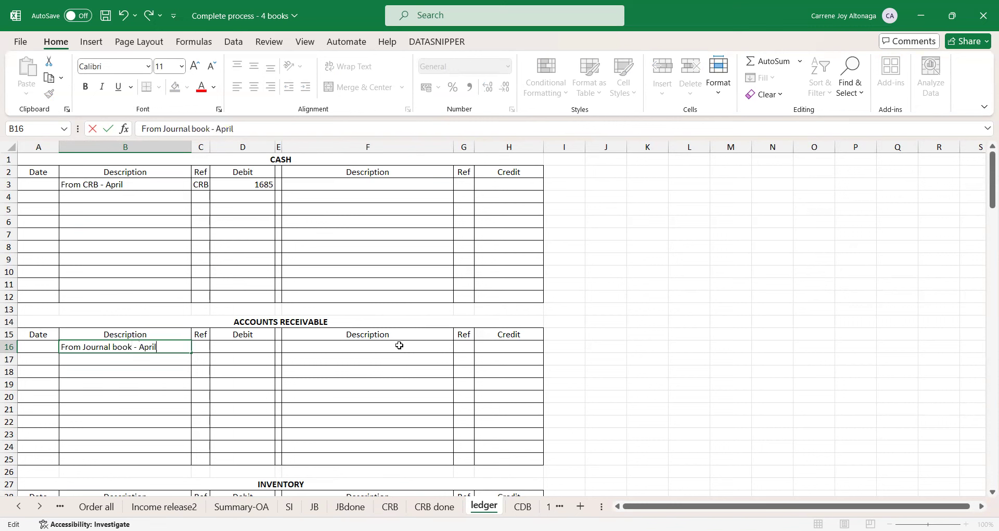
key(Tab)
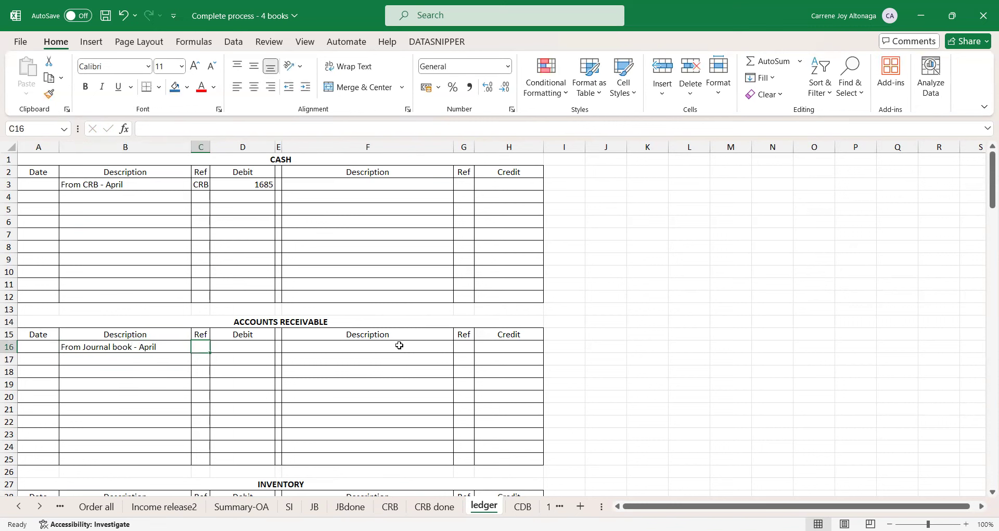
text(JB)
key(Return)
Step: Link the Accounts Receivable April debit amount to the total Accounts receivable on the JBdone sheet
key(Up)
key(Right)
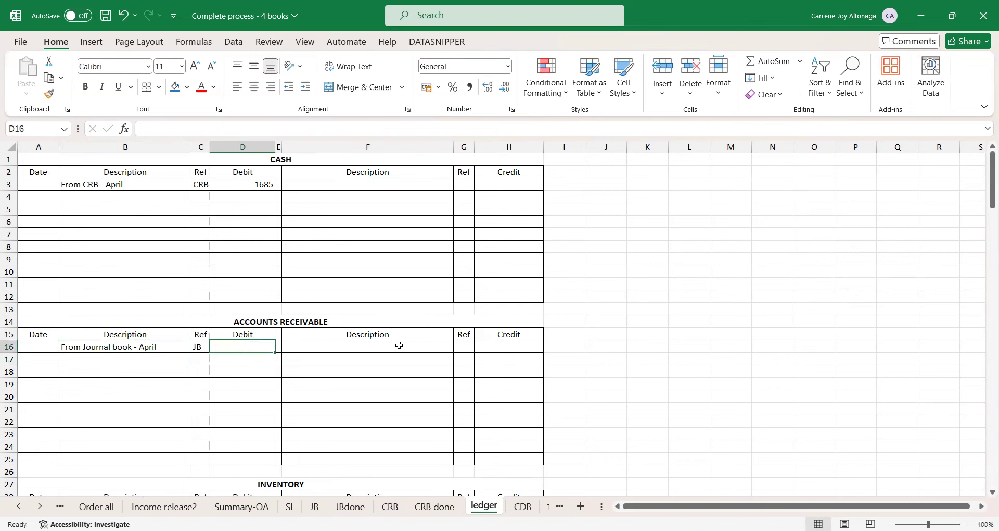
text(=)
key(ctrl+Page_Up)
key(ctrl+Page_Up)
key(ctrl+Page_Up)
key(Down)
key(Down)
key(Down)
key(Down)
key(Down)
key(Down)
key(Down)
key(Down)
key(Down)
key(Right)
key(Right)
key(Down)
key(Down)
key(Down)
key(Right)
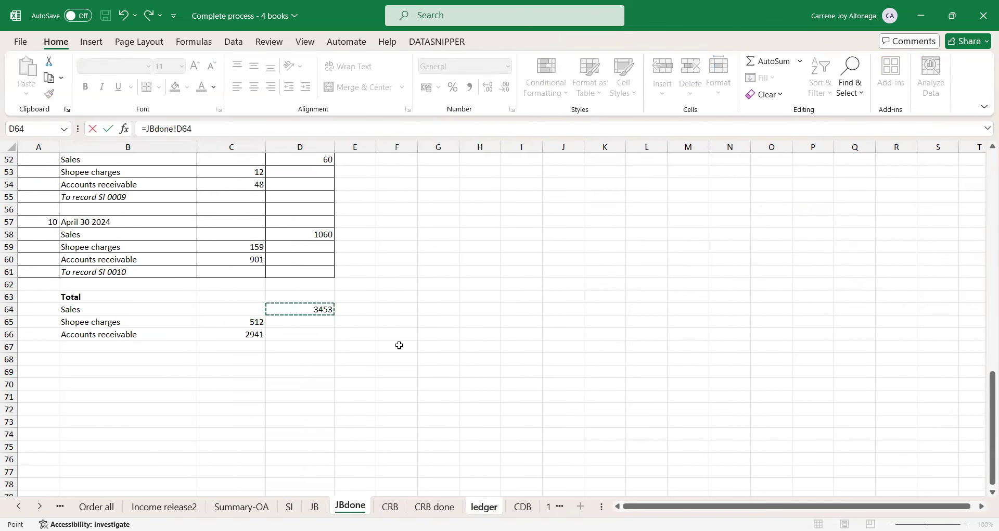
key(Down)
key(Left)
key(Down)
key(Return)
key(Up)
key(Right)
key(Right)
key(Down)
key(Left)
key(Left)
key(Left)
key(Right)
key(Right)
key(Right)
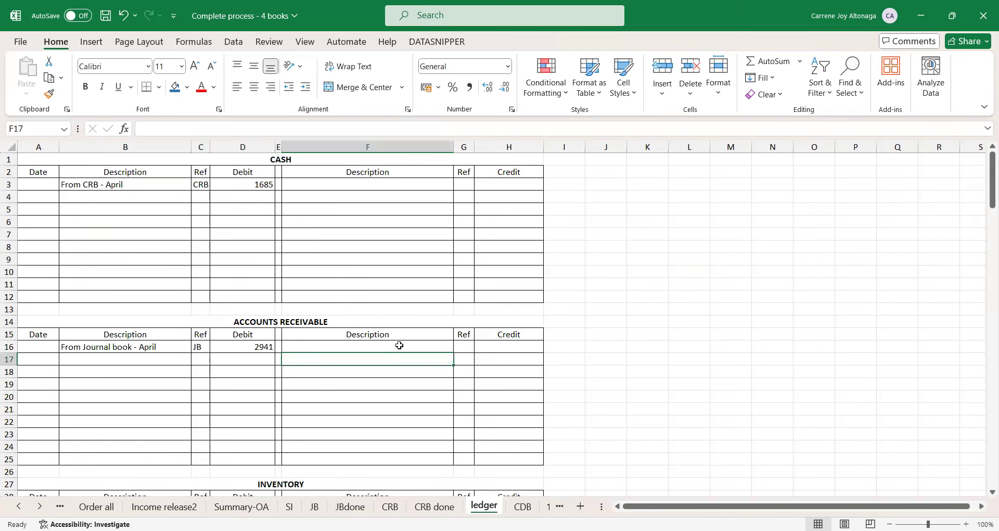
key(Left)
key(Left)
key(Left)
key(Left)
Step: Enter "From CRB-april" as the first credit-side description in Accounts Receivable, with CRB as its reference
key(Right)
key(Right)
key(Right)
key(Right)
key(Up)
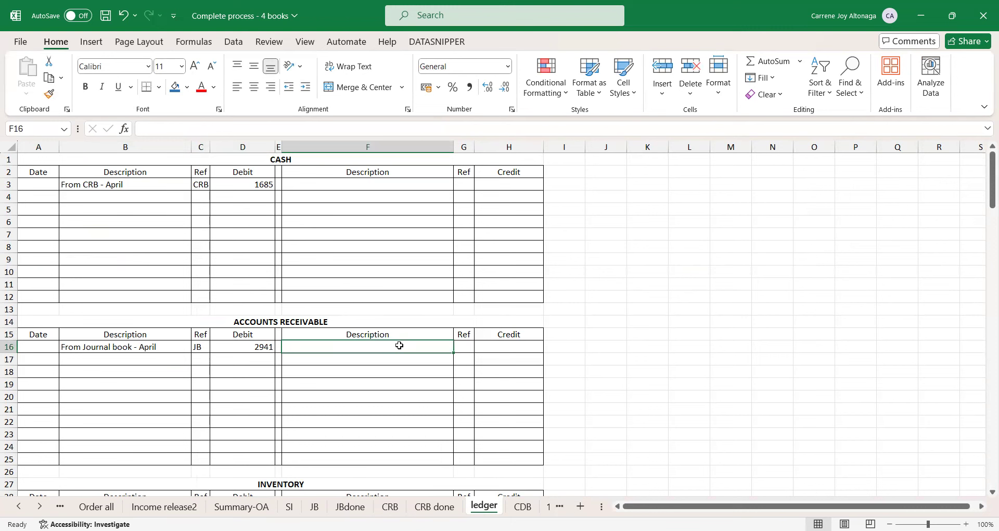
text(F)
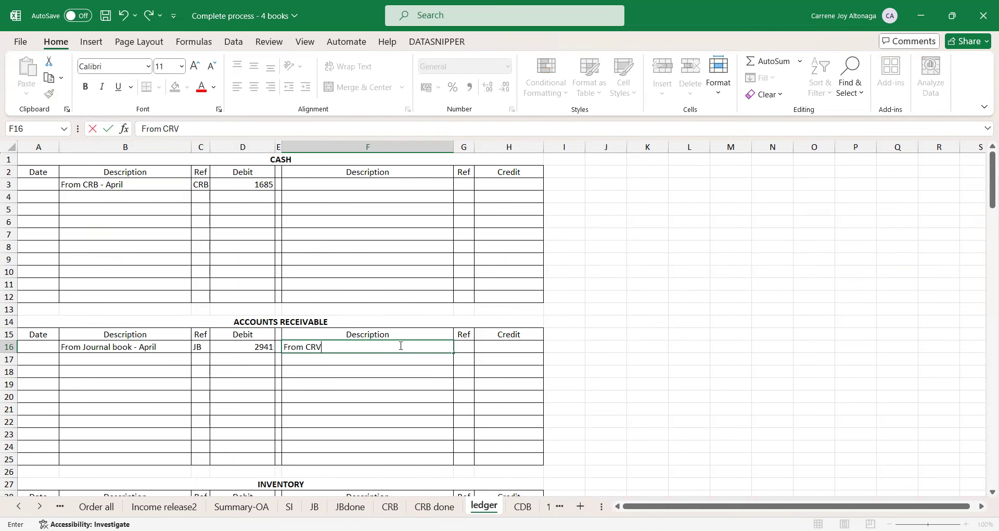
text(rom CRB-april)
key(Tab)
text(CRB)
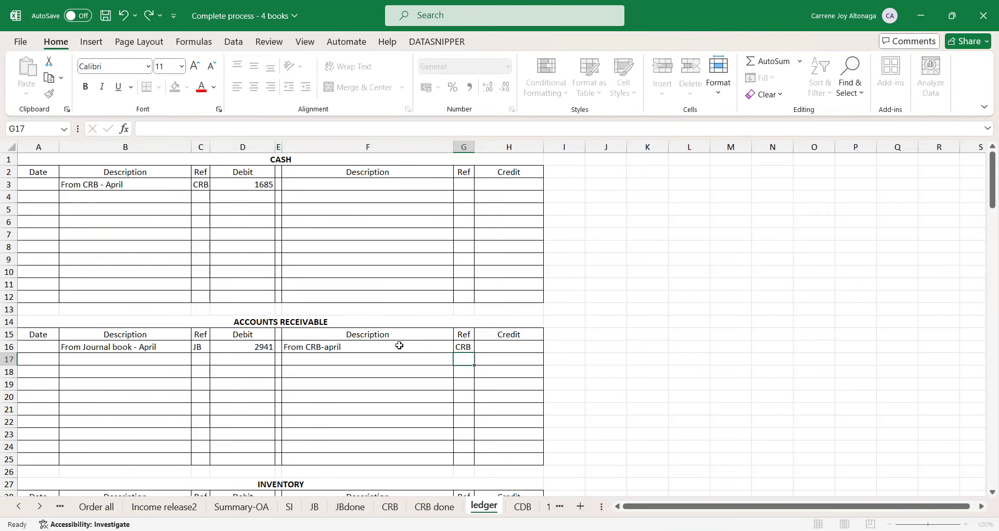
Step: Link the Accounts Receivable April credit to the TOTAL APRIL accounts receivable on the CRB done sheet, as a positive amount
key(Tab)
text(=)
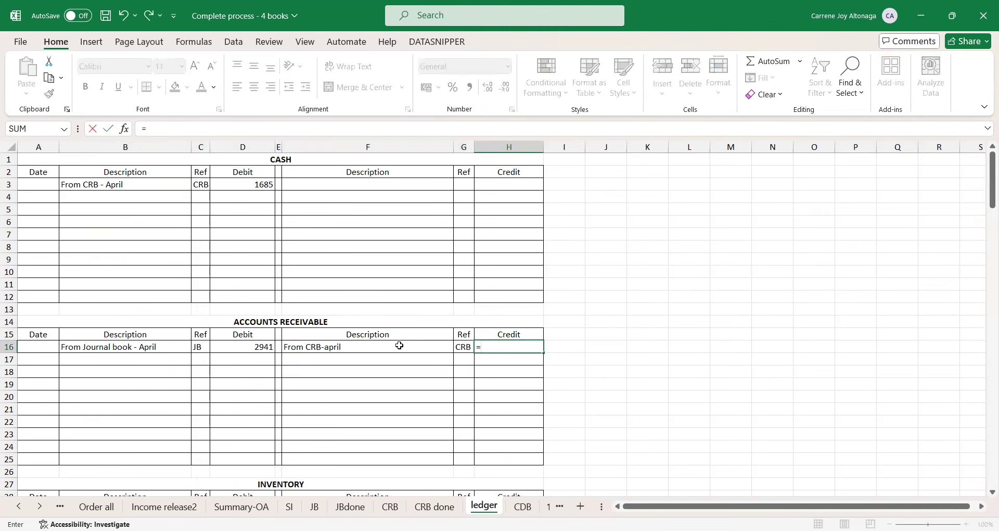
click(350, 506)
click(385, 506)
click(432, 506)
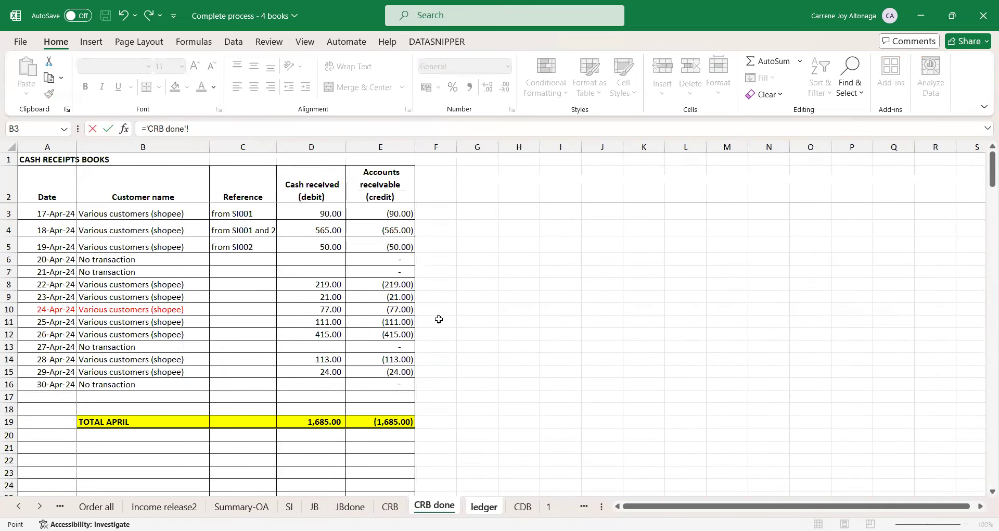
click(395, 429)
click(396, 422)
key(Return)
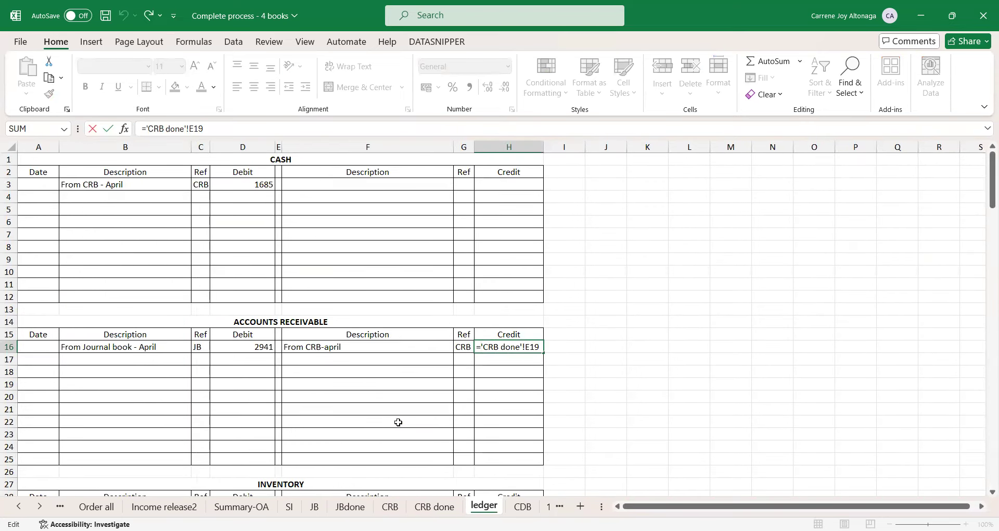
Step: Review the April debit and credit entries across the first row of the Accounts Receivable account
key(Up)
key(Left)
key(Left)
key(Left)
key(Down)
key(Left)
key(Left)
key(Left)
key(Up)
key(shift+Right)
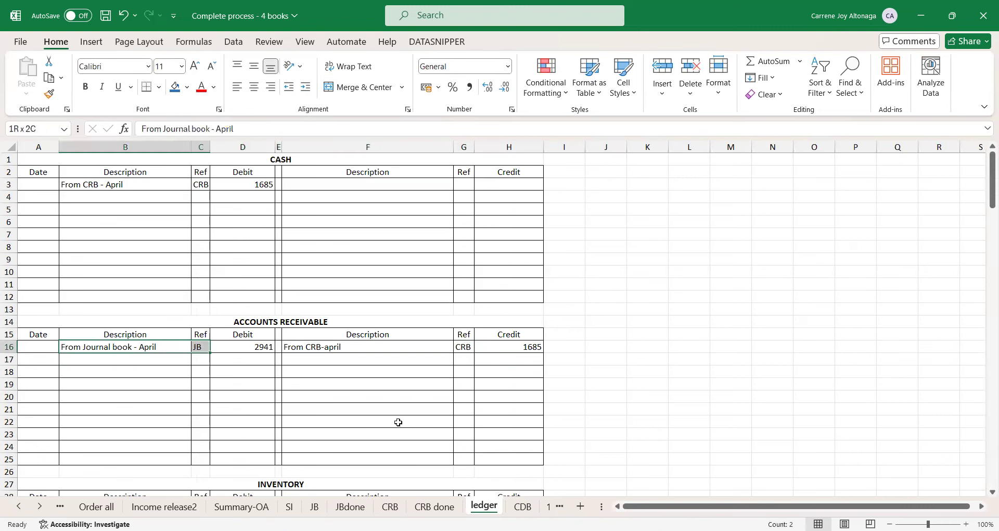
key(shift+Right)
key(shift+Right)
key(shift+Right)
key(shift+Right)
key(shift+Right)
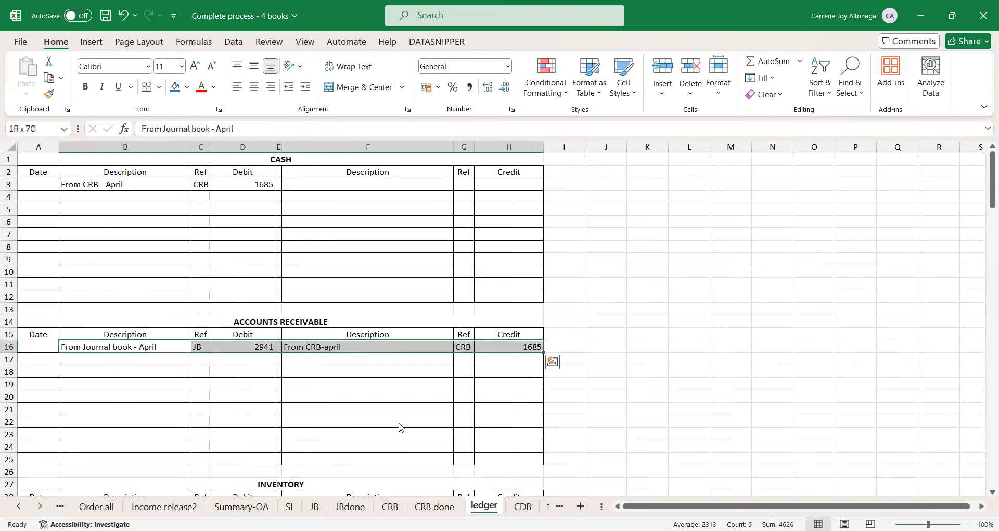
Step: Enter "Net for april" as the description below the journal book entry in Accounts Receivable
key(Down)
key(Right)
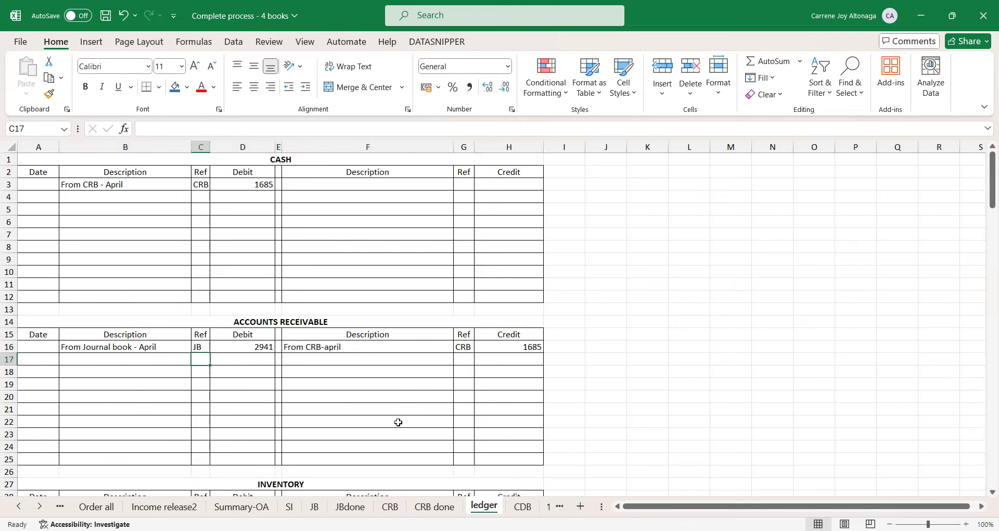
key(Left)
text(Total )
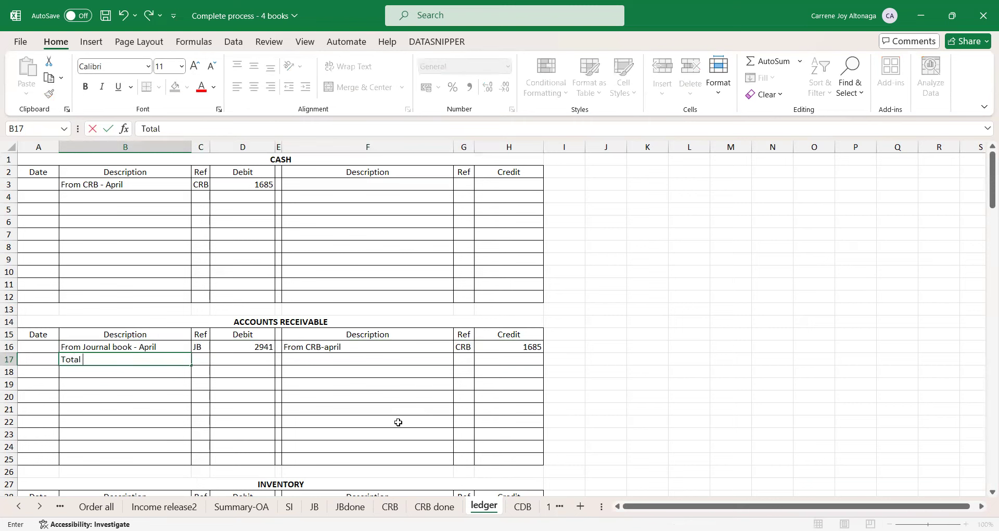
text(for)
key(BackSpace)
key(BackSpace)
key(BackSpace)
key(BackSpace)
key(BackSpace)
text(Net fro apri)
key(BackSpace)
key(BackSpace)
key(BackSpace)
key(BackSpace)
key(BackSpace)
text(il)
key(Return)
Step: Calculate the April net in the Accounts Receivable debit column as debit minus credit with =D16-H16
key(Up)
key(Right)
key(Right)
text(=)
key(Up)
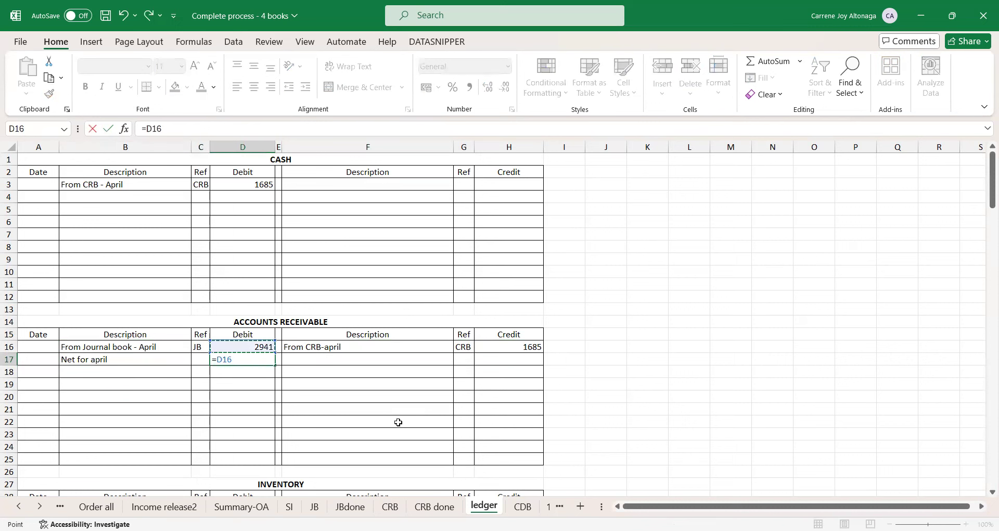
text(-)
key(Up)
key(Right)
key(Right)
key(Right)
key(Right)
key(Return)
key(Up)
key(Left)
key(Left)
key(Right)
key(Left)
key(Right)
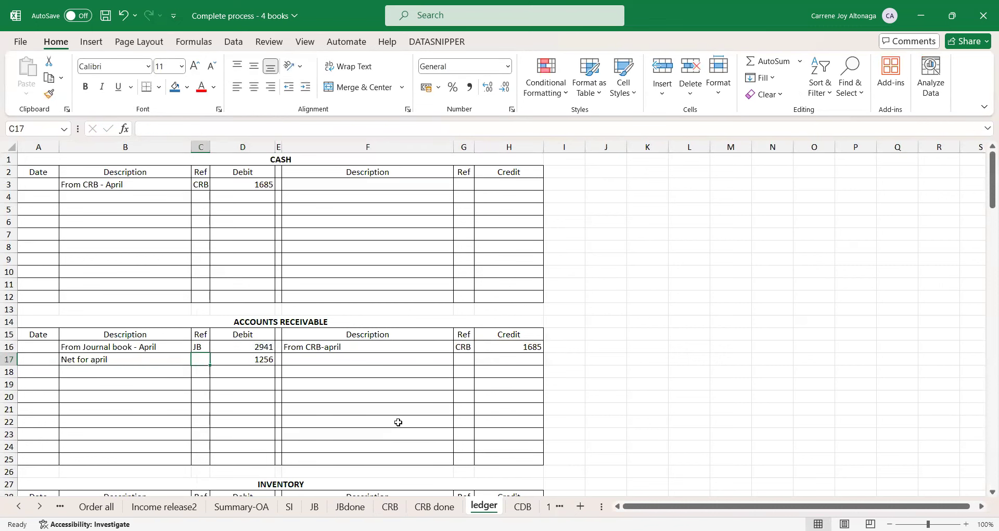
key(Right)
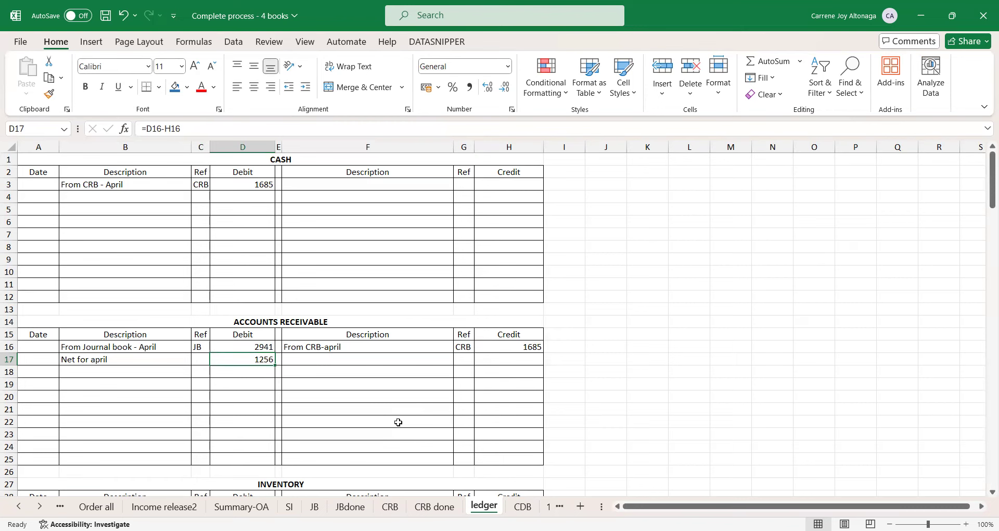
Step: Enter "JB" as the debit-side description in the first row of the ledger's Sales account
scroll(399, 422, down, 2)
click(254, 424)
scroll(260, 416, down, 3)
scroll(261, 407, down, 1)
scroll(261, 406, down, 1)
click(186, 407)
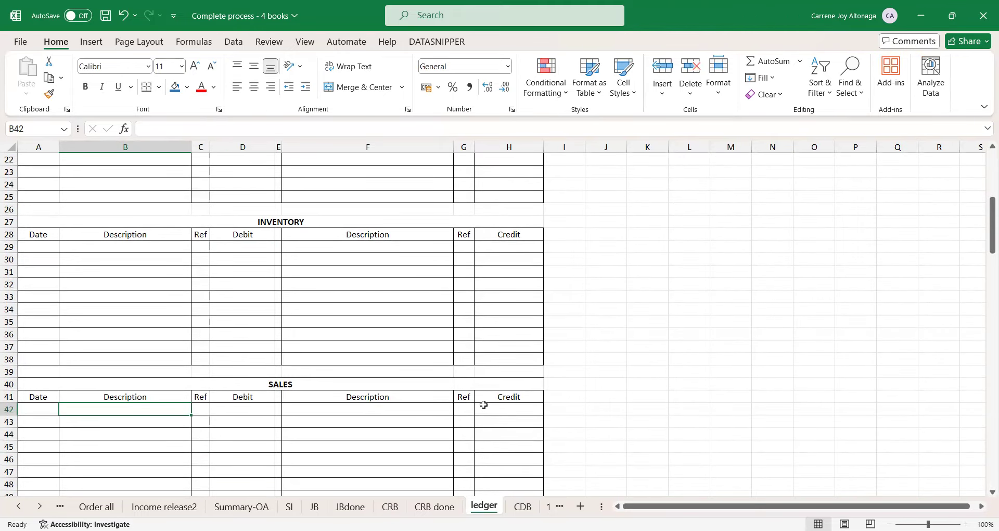
text(JB)
key(Return)
Step: Enter "April sales" as the credit-side description in the first row of the Sales account
key(Up)
key(Right)
key(Right)
key(Right)
key(Right)
text(JB)
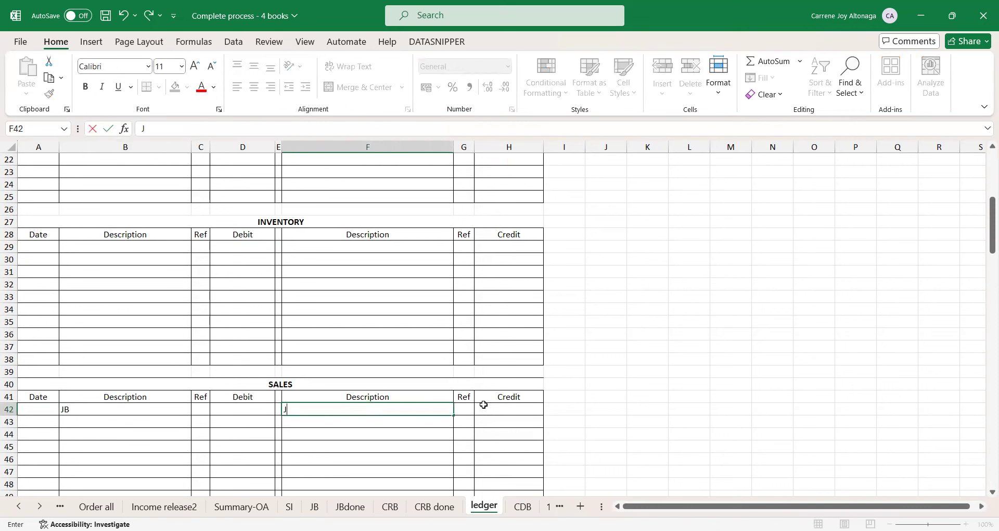
text(-)
key(Escape)
text(April sales)
key(Return)
Step: Link the April credit in the Sales account to the Sales total on the JBdone sheet
click(483, 404)
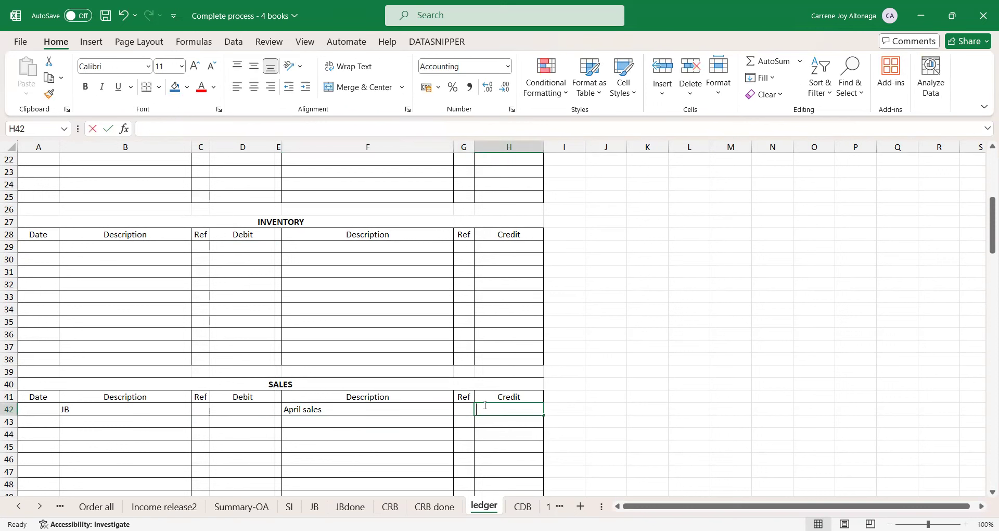
text(=)
click(389, 505)
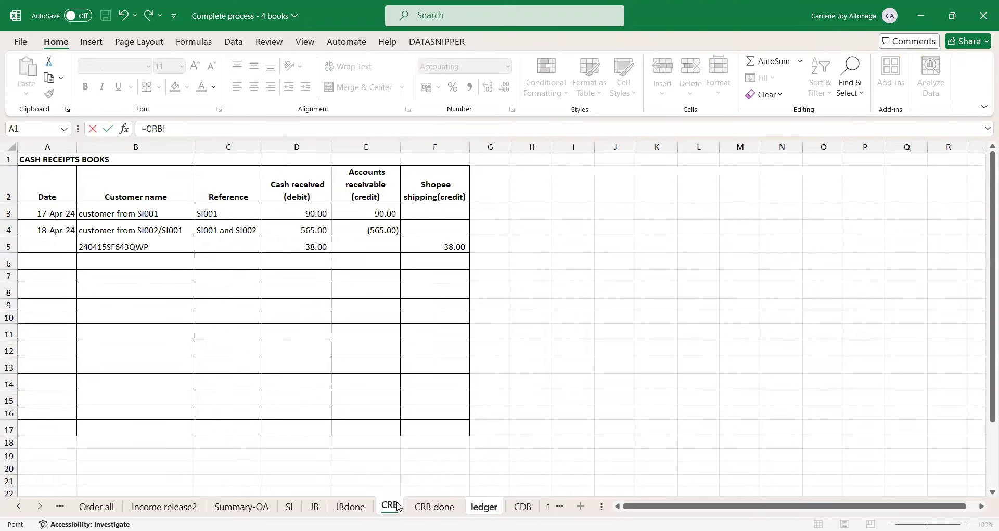
click(350, 506)
click(326, 307)
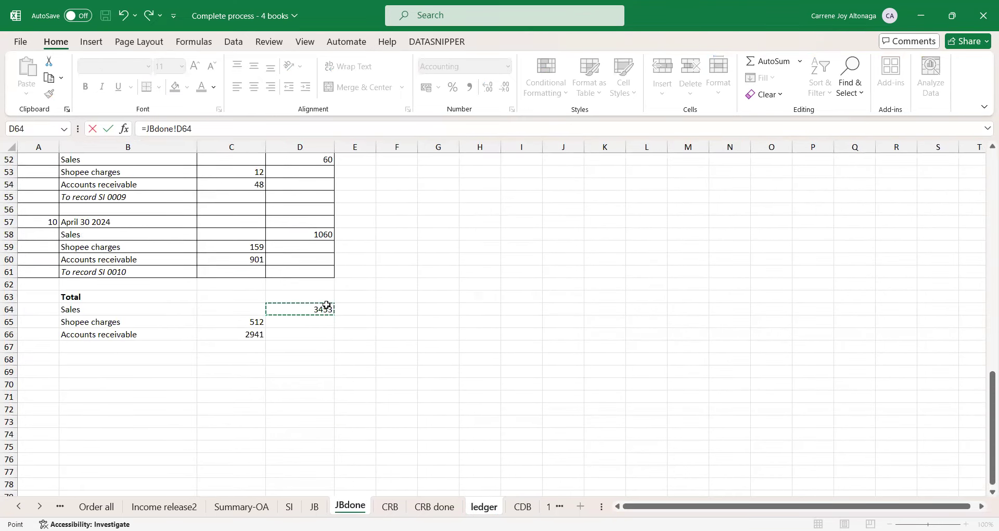
key(Return)
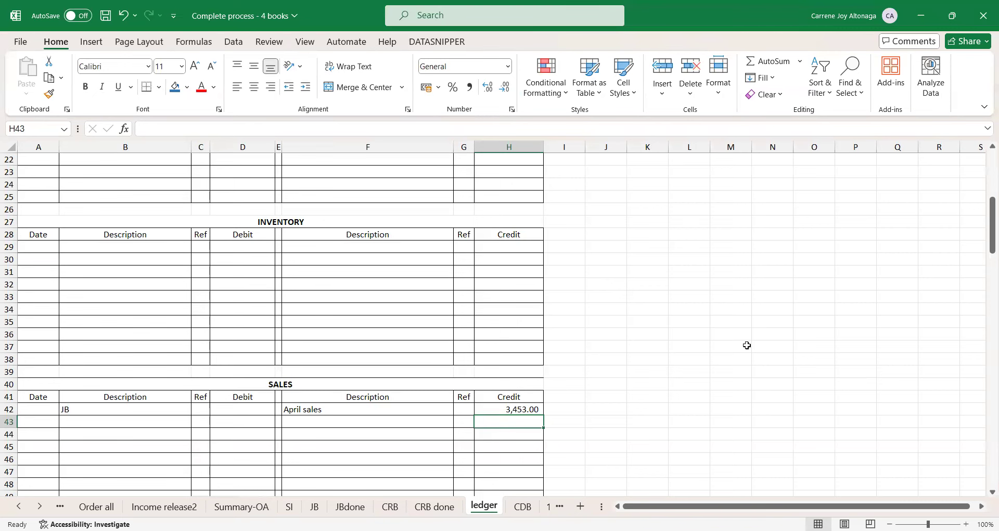
Step: Rename the ledger's Service Fee account heading to "SHOPEE CHARGES"
scroll(237, 314, down, 8)
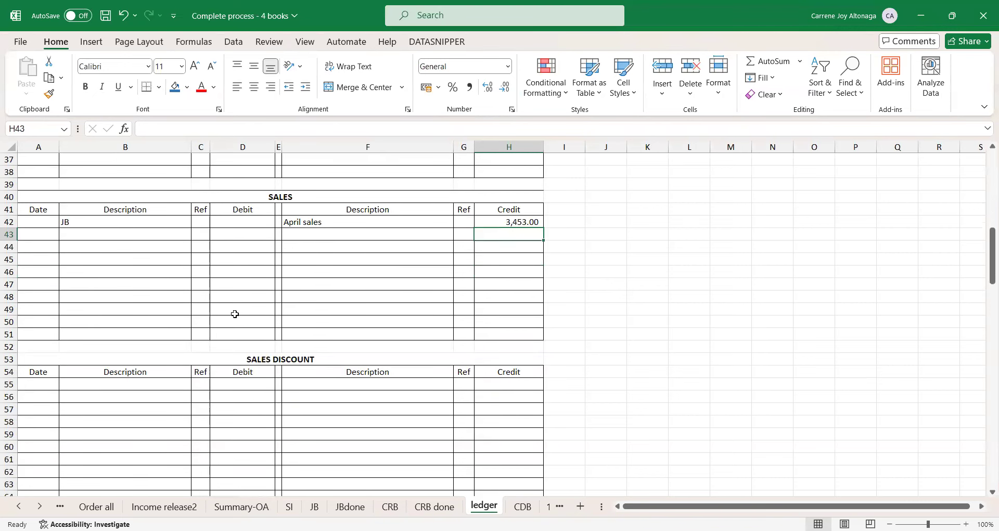
click(265, 305)
scroll(253, 326, up, 3)
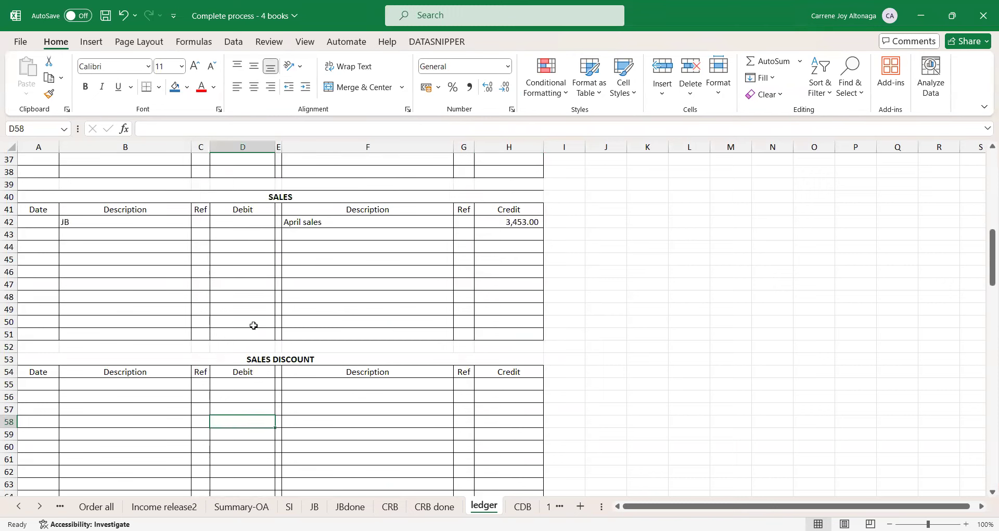
scroll(276, 333, down, 3)
scroll(276, 337, down, 2)
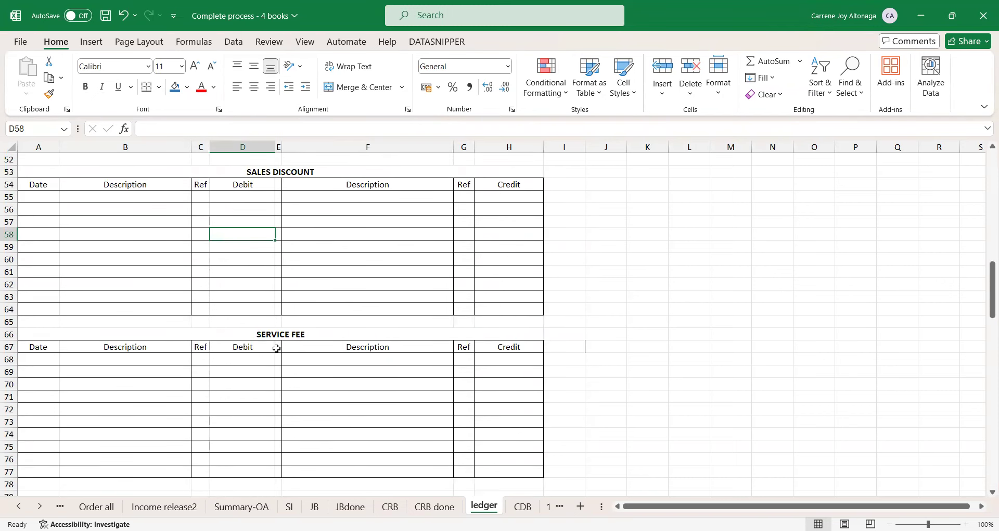
click(240, 380)
scroll(272, 339, down, 5)
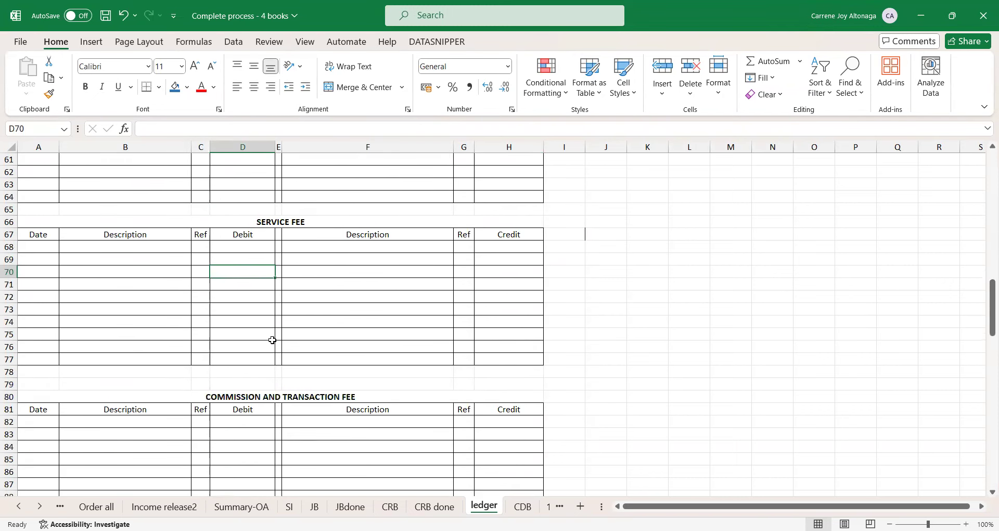
scroll(291, 284, up, 3)
click(301, 260)
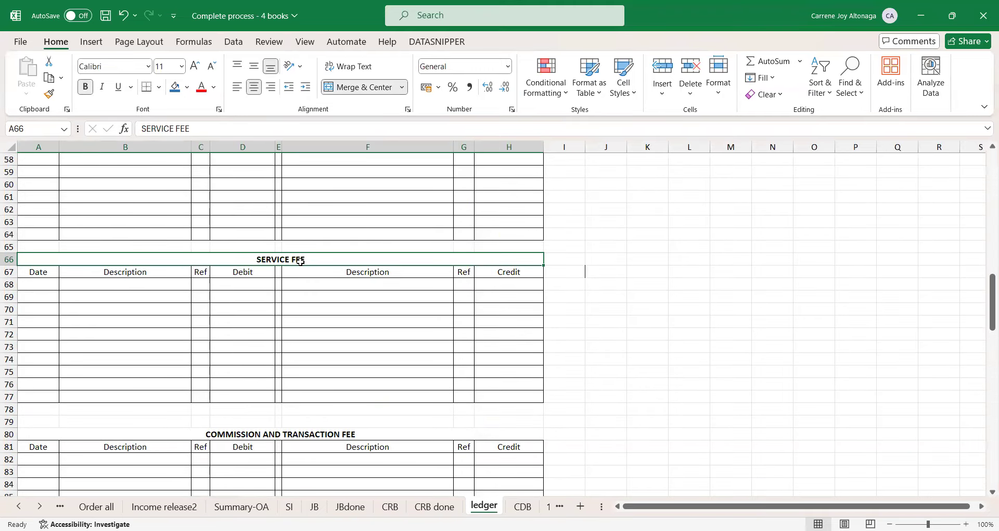
text(SHOPEE)
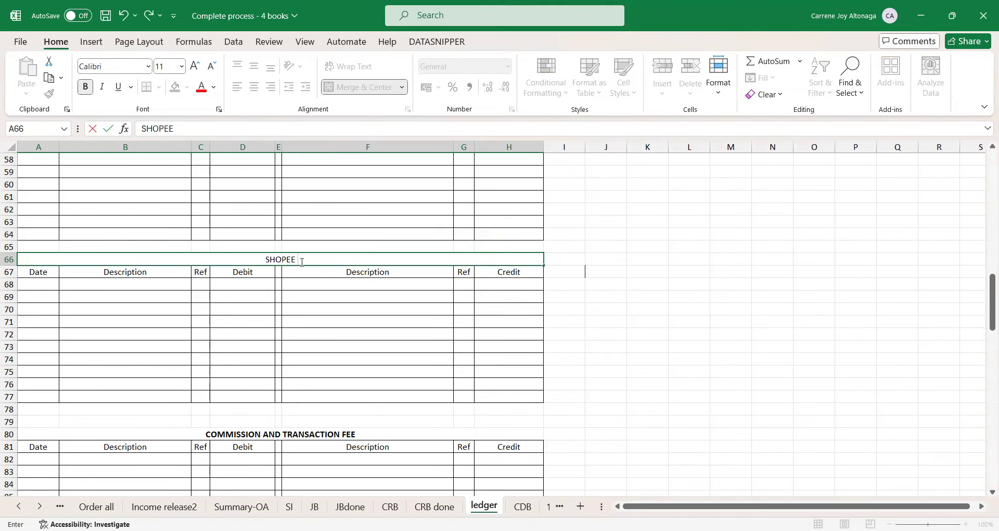
text( CHARGES)
key(Return)
key(Return)
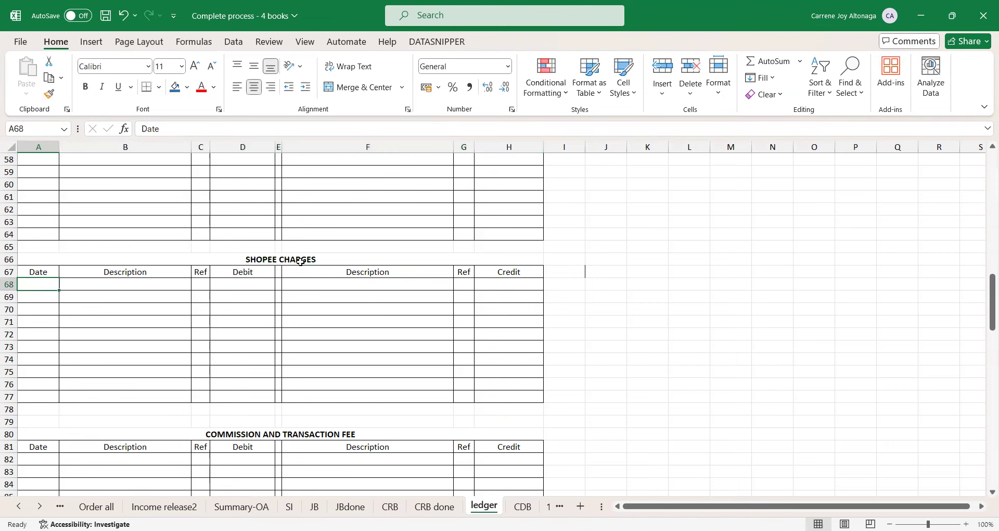
Step: Link the first debit in the Shopee Charges account to the Shopee charges total on the JBdone sheet
key(Right)
key(Right)
key(Right)
text(=)
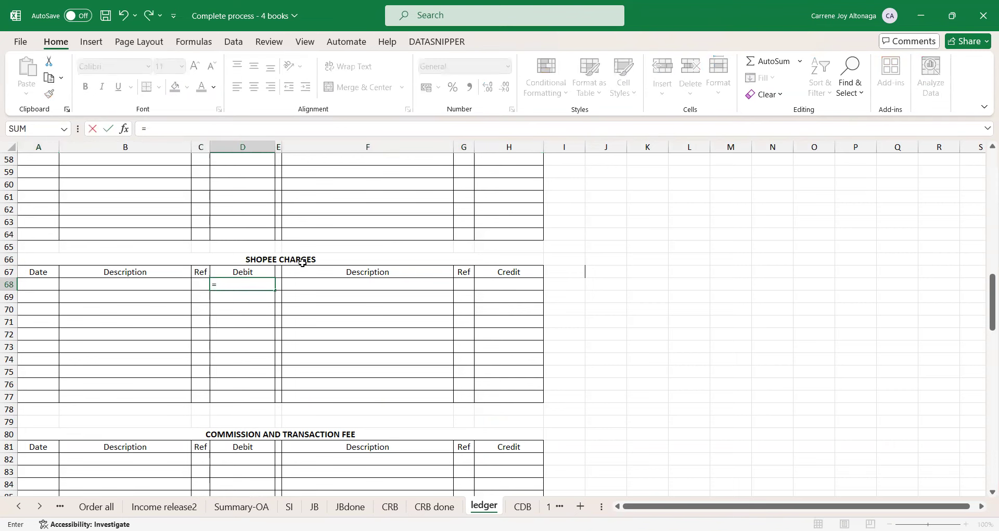
click(389, 506)
click(350, 506)
click(253, 333)
key(Up)
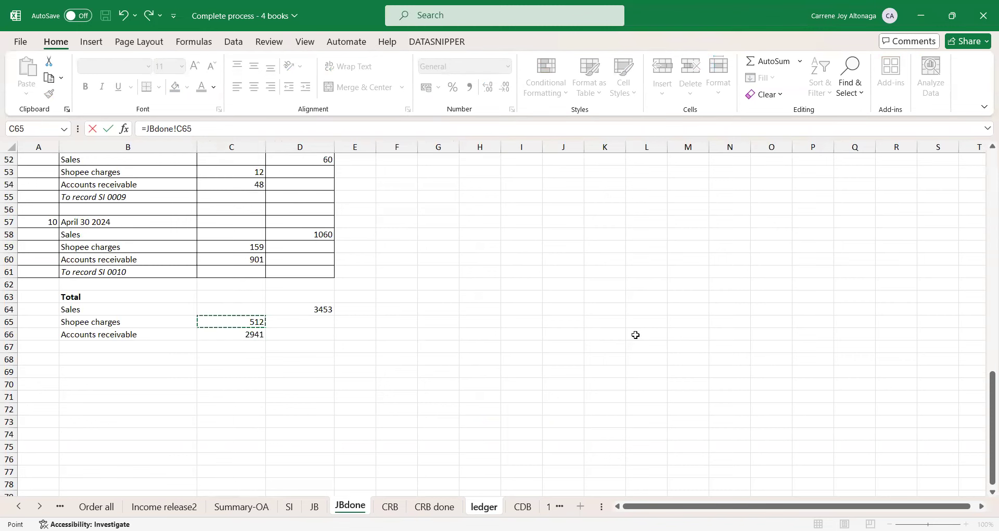
key(Return)
key(Up)
Step: Review the ledger postings against the source totals on the JBdone sheet and the columns of the cash receipts books
scroll(635, 335, up, 19)
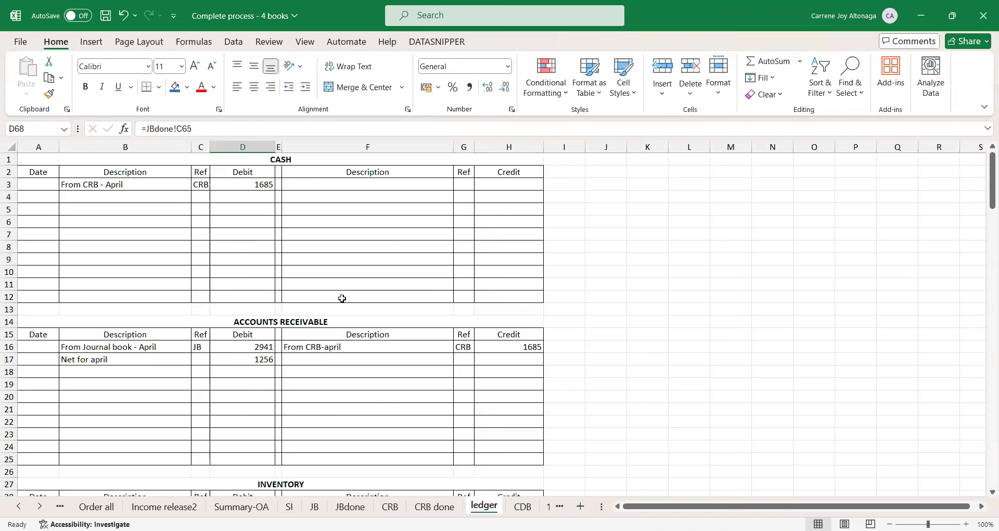
scroll(342, 298, down, 8)
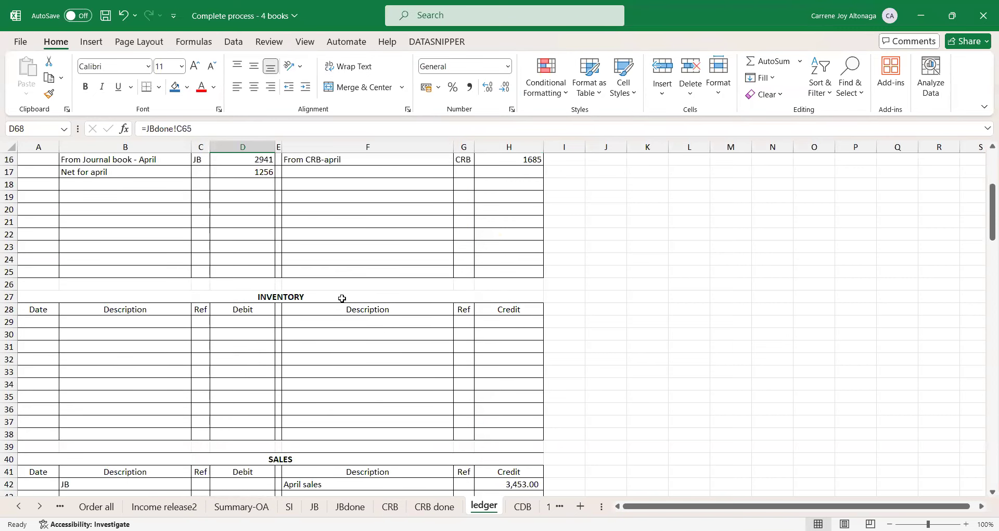
scroll(342, 298, down, 8)
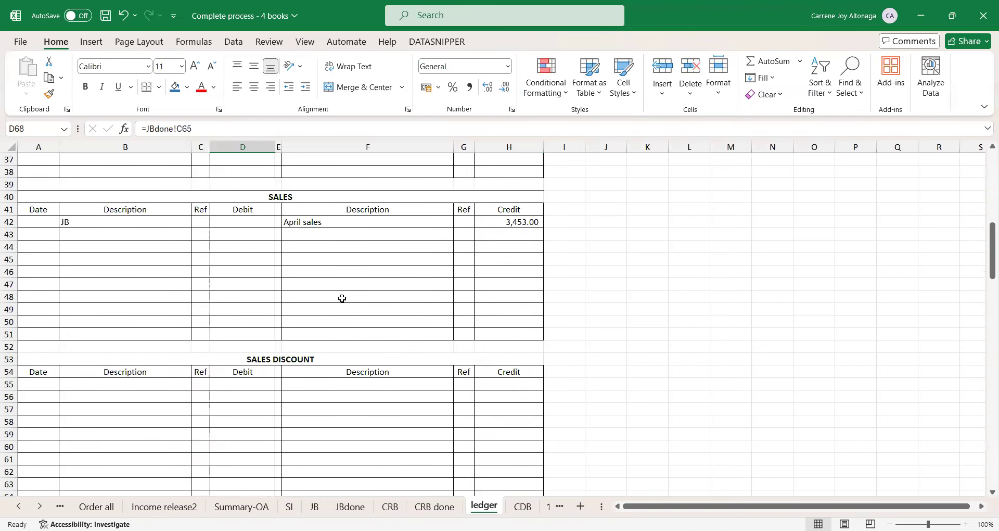
click(346, 506)
click(197, 322)
drag(133, 310, 132, 333)
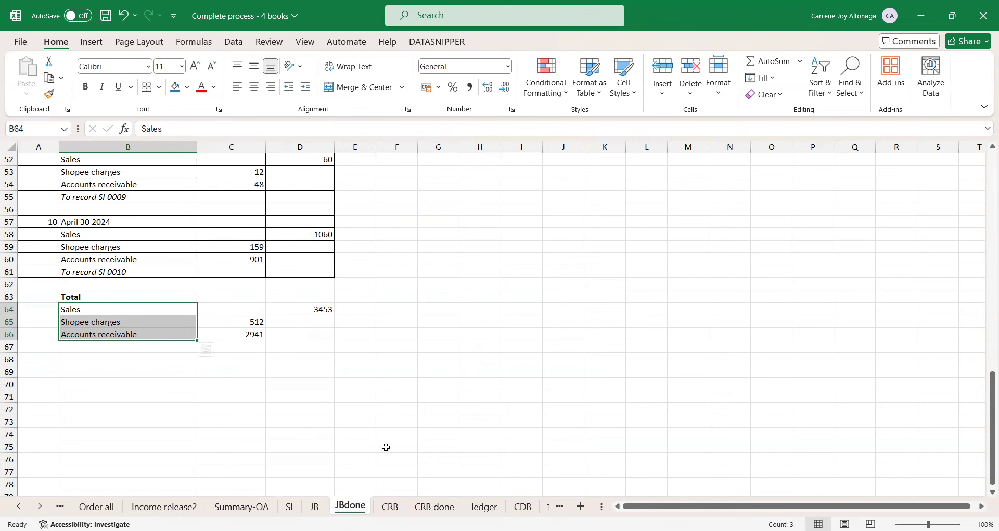
click(390, 506)
click(360, 209)
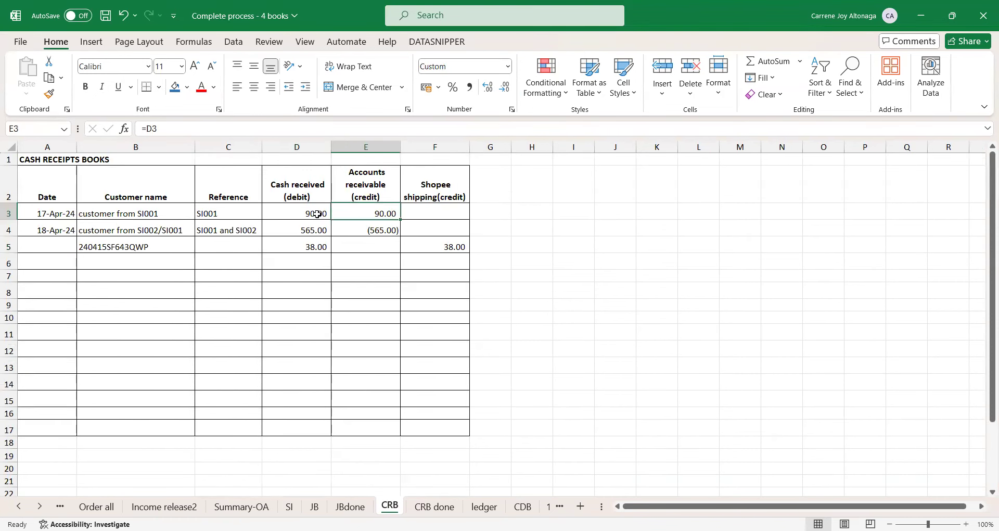
click(435, 506)
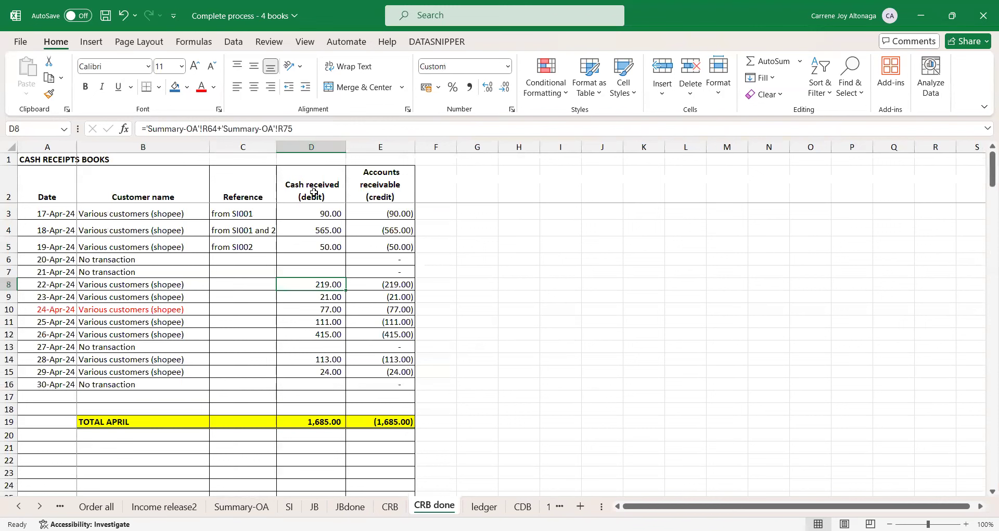
click(395, 194)
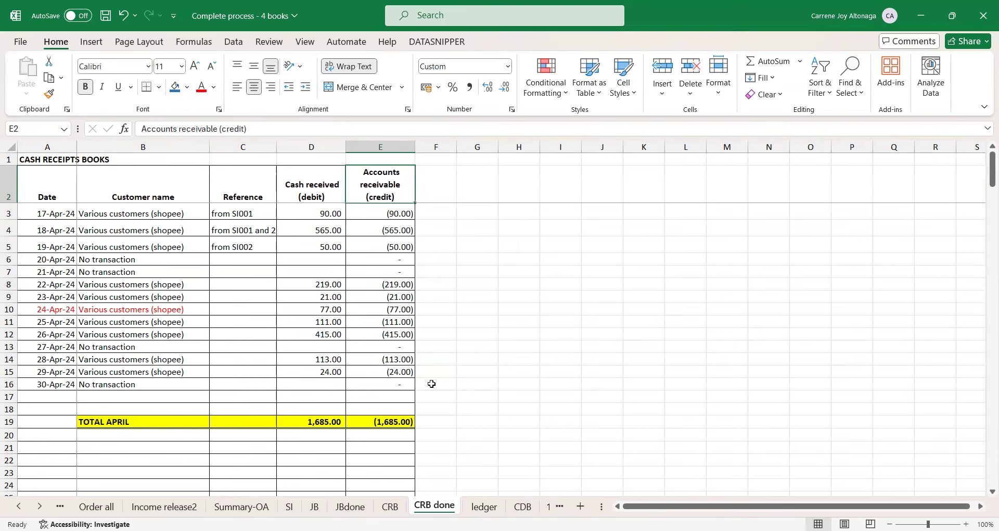
Step: Review the posted amounts in the ledger accounts from Cash down to Shopee Charges
click(483, 506)
scroll(322, 312, up, 10)
scroll(338, 330, up, 9)
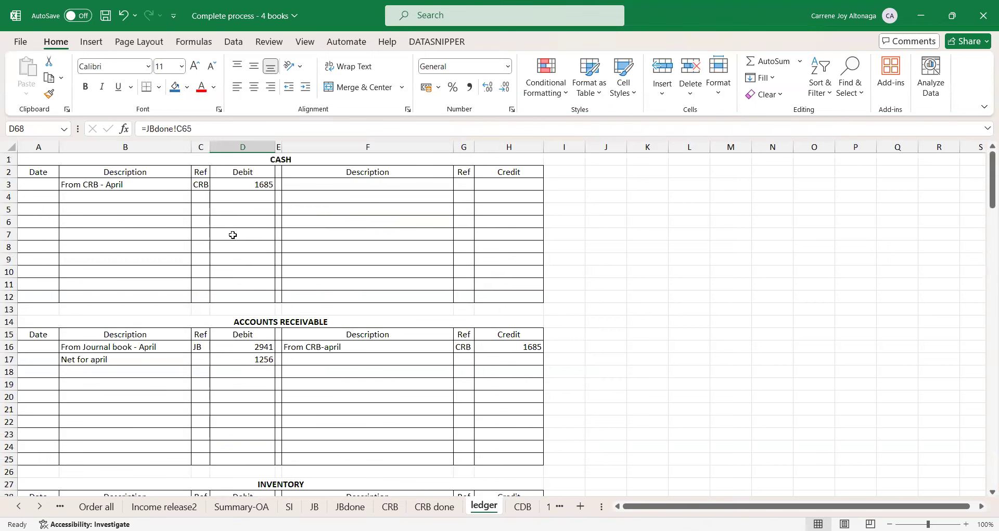
click(225, 358)
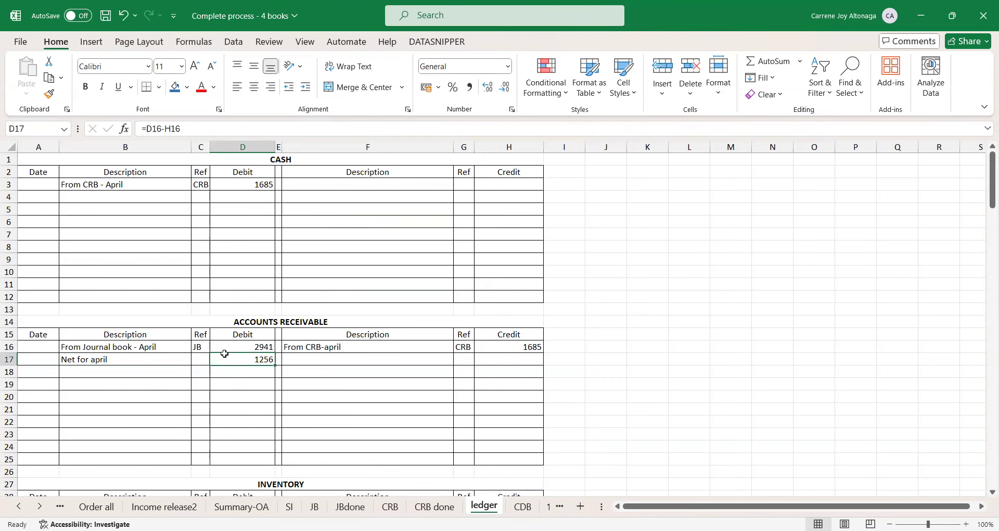
scroll(225, 357, down, 5)
scroll(235, 326, down, 4)
click(235, 324)
scroll(262, 382, down, 9)
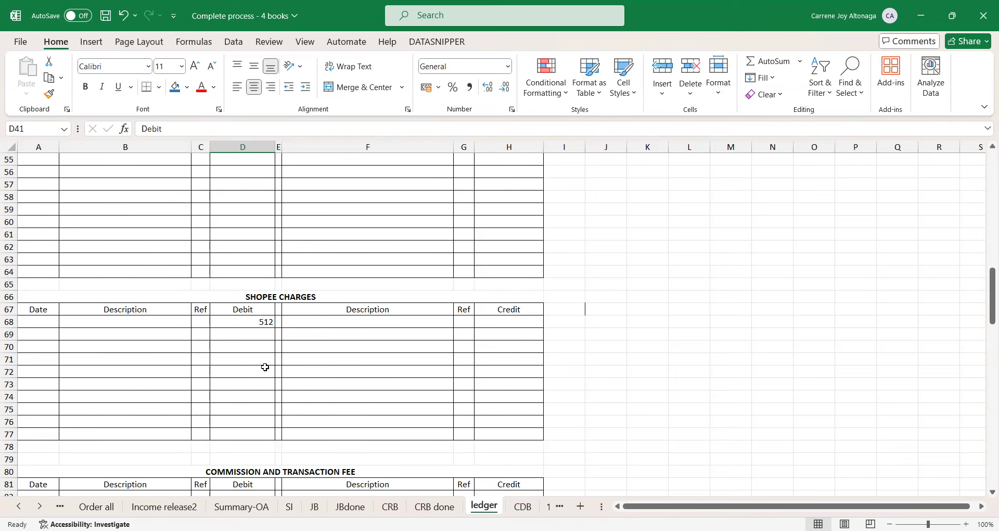
click(286, 309)
scroll(428, 408, down, 3)
Step: Examine the cash disbursement book on the CDB sheet and the tax computations on the 1701Q sheet
click(522, 506)
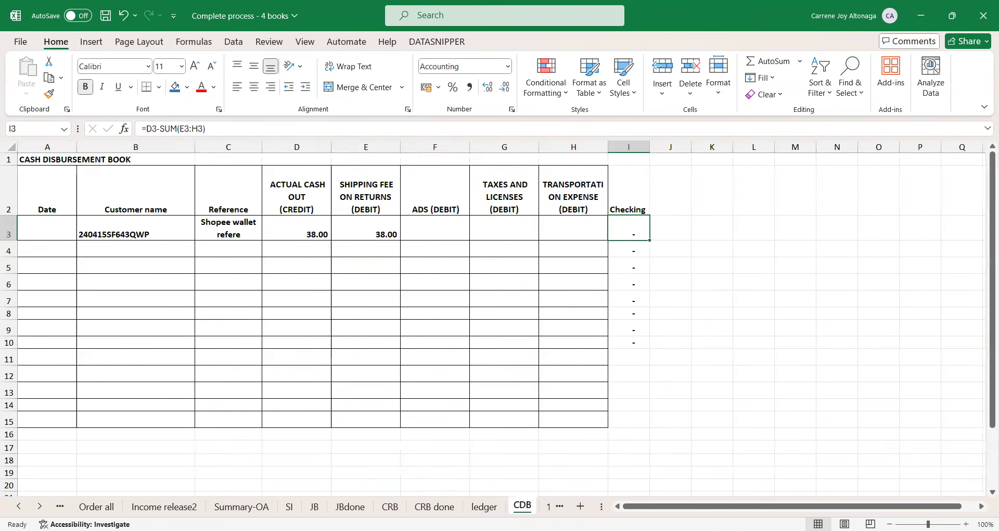
scroll(104, 442, down, 1)
click(46, 505)
click(46, 505)
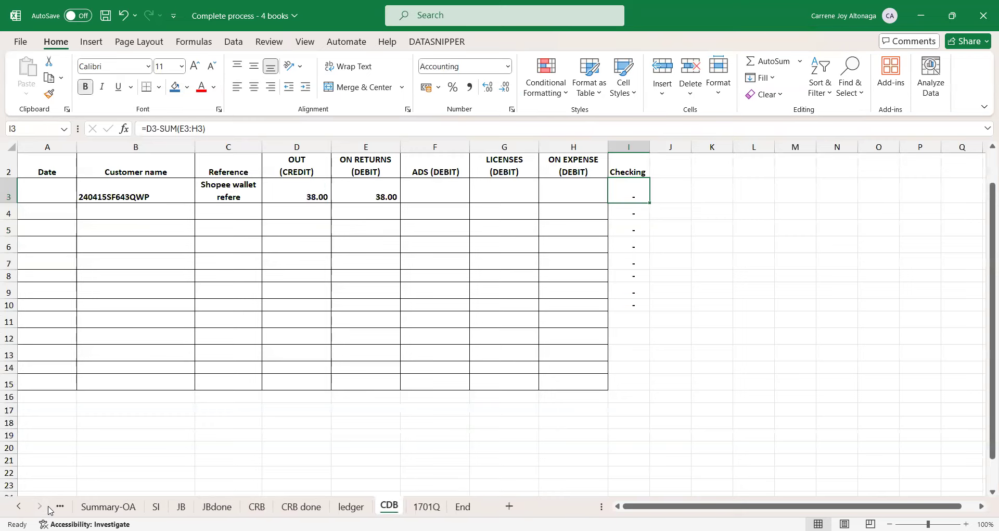
click(489, 287)
scroll(292, 238, up, 1)
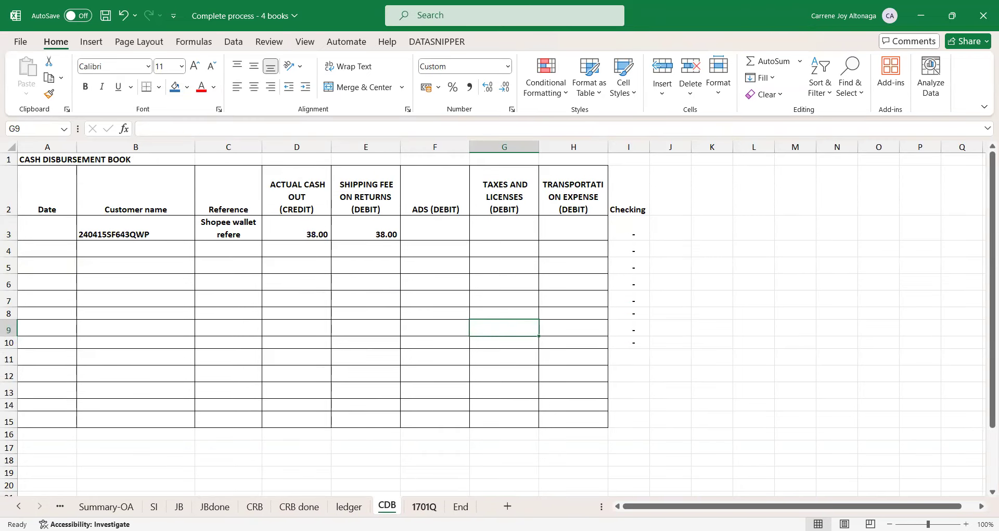
click(424, 506)
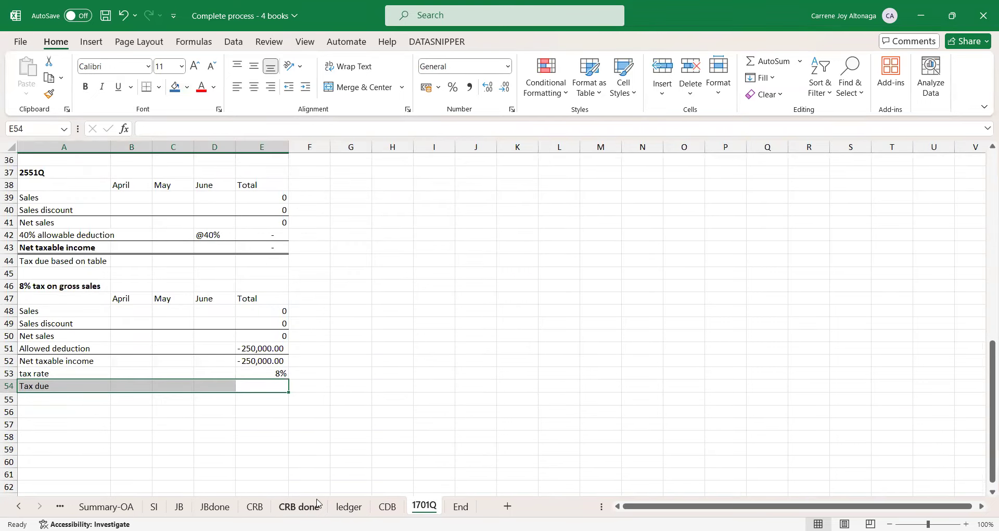
click(278, 399)
scroll(394, 410, up, 12)
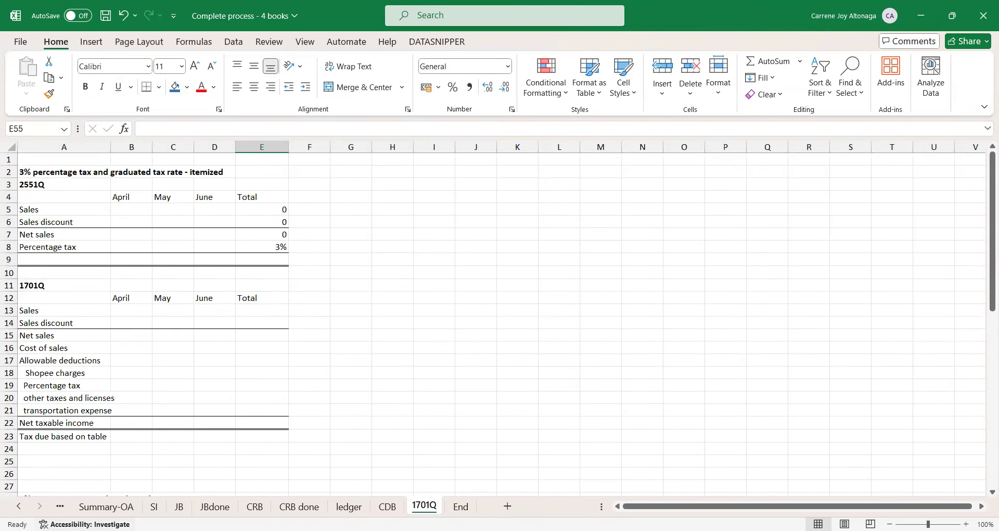
Step: Replace the "Seller discounts" label on the SI sheet's sales invoice with "cancelled sales"
click(154, 505)
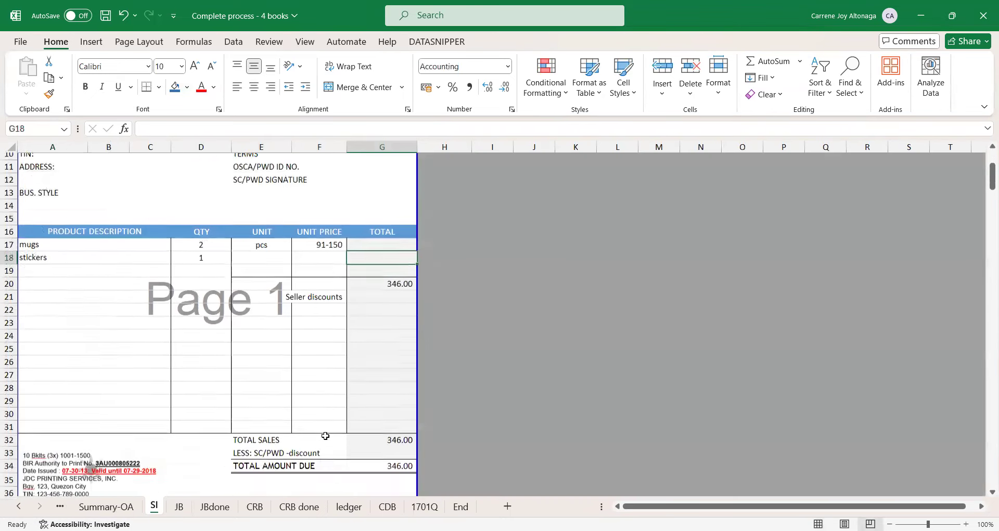
scroll(325, 435, down, 1)
click(325, 436)
scroll(335, 394, down, 1)
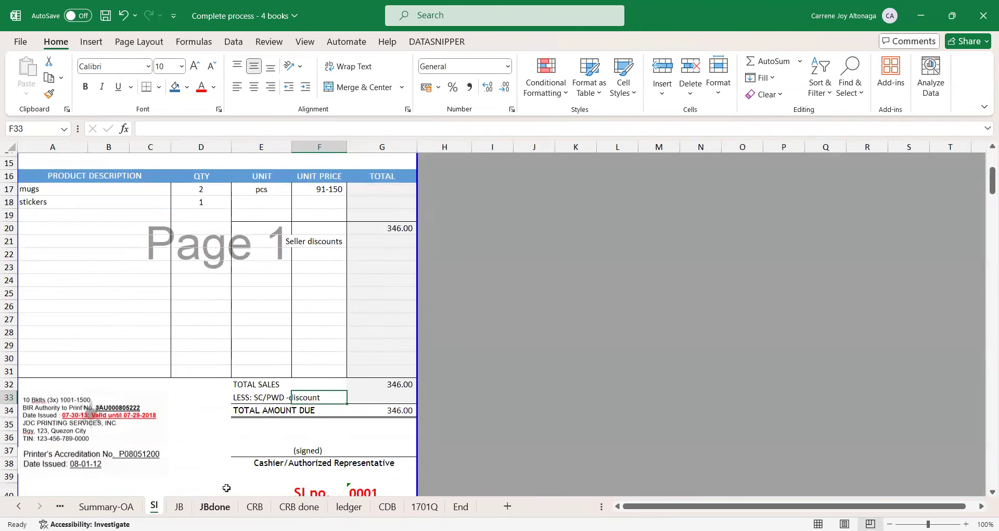
click(314, 242)
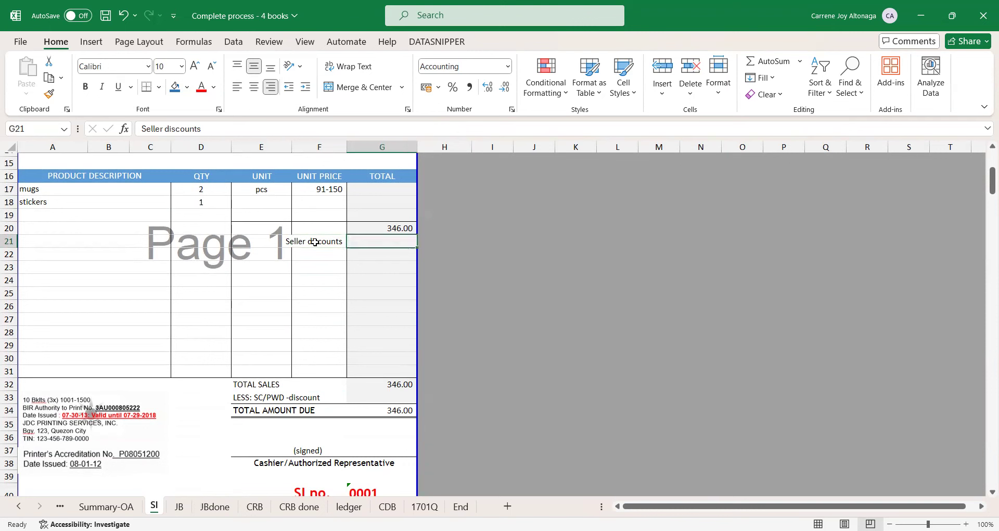
text(cAN)
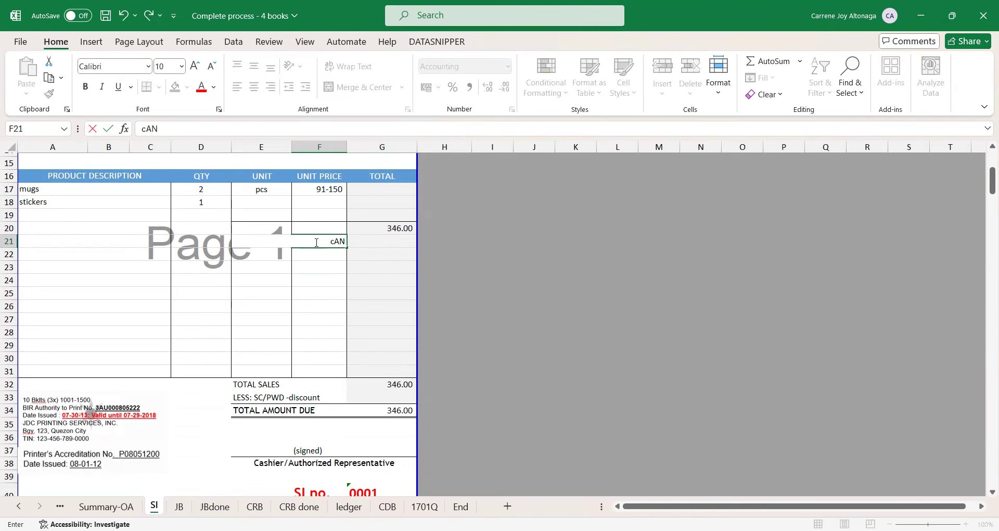
text(DY)
key(BackSpace)
key(BackSpace)
key(BackSpace)
key(BackSpace)
key(BackSpace)
text(cancelled sales)
key(Up)
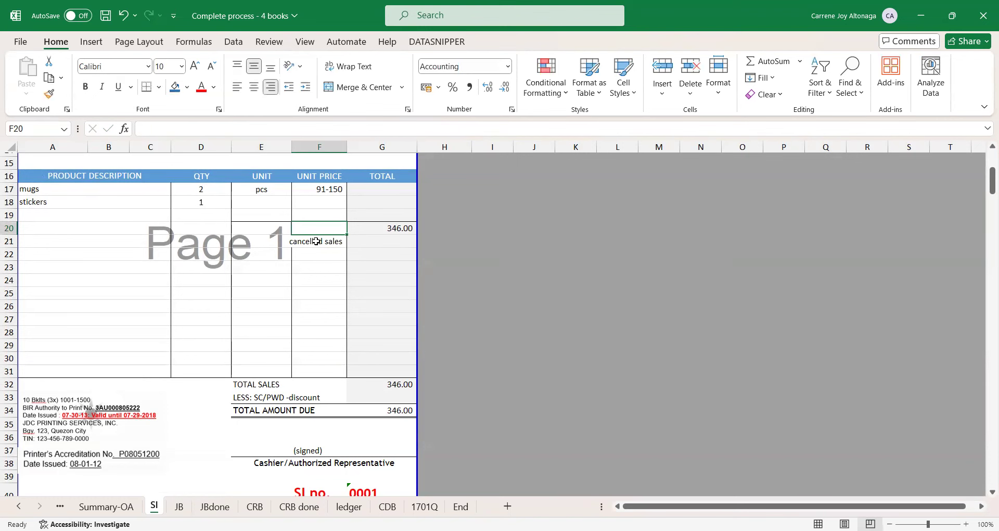
Step: Compare the JBdone totals with the cash receipts entries on the CRB and CRB done sheets
key(ctrl+Page_Down)
key(ctrl+Page_Down)
key(ctrl+Page_Down)
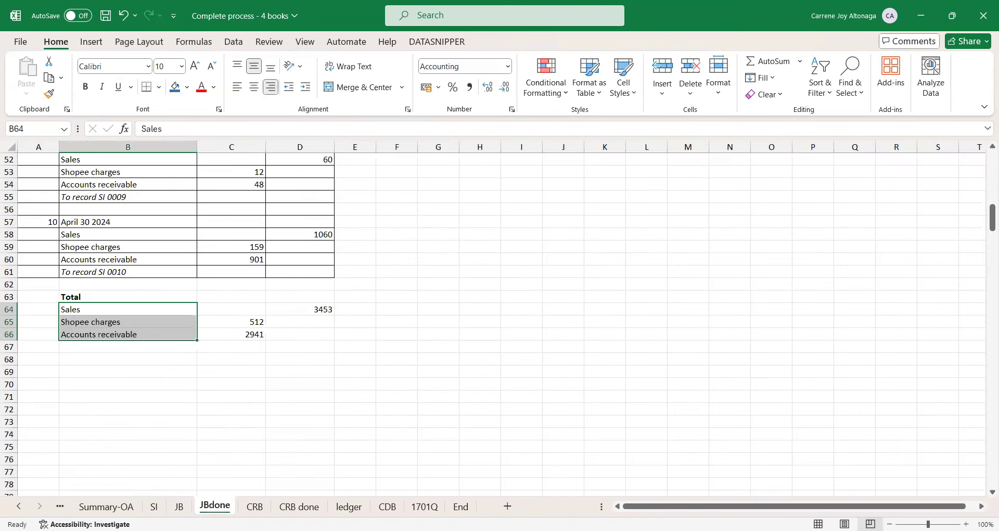
click(106, 506)
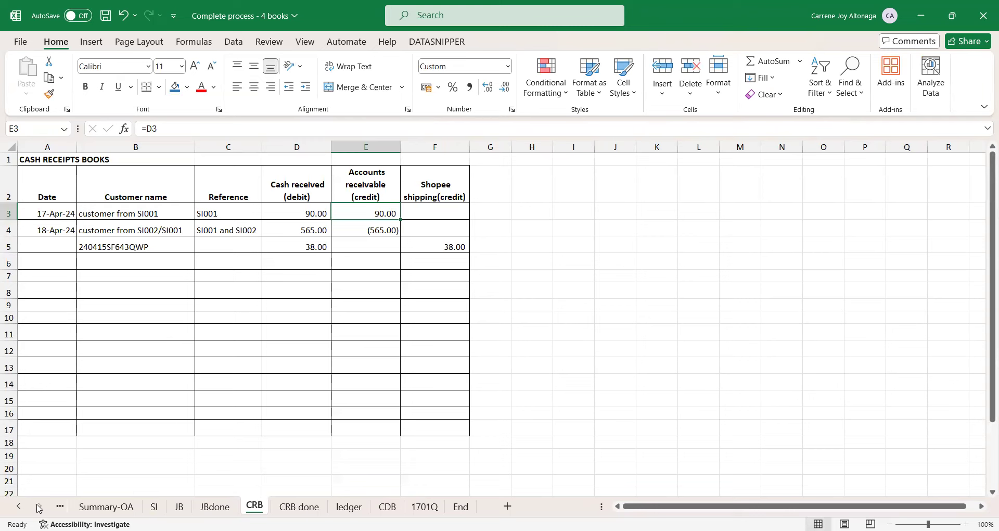
drag(444, 273, 684, 276)
click(299, 506)
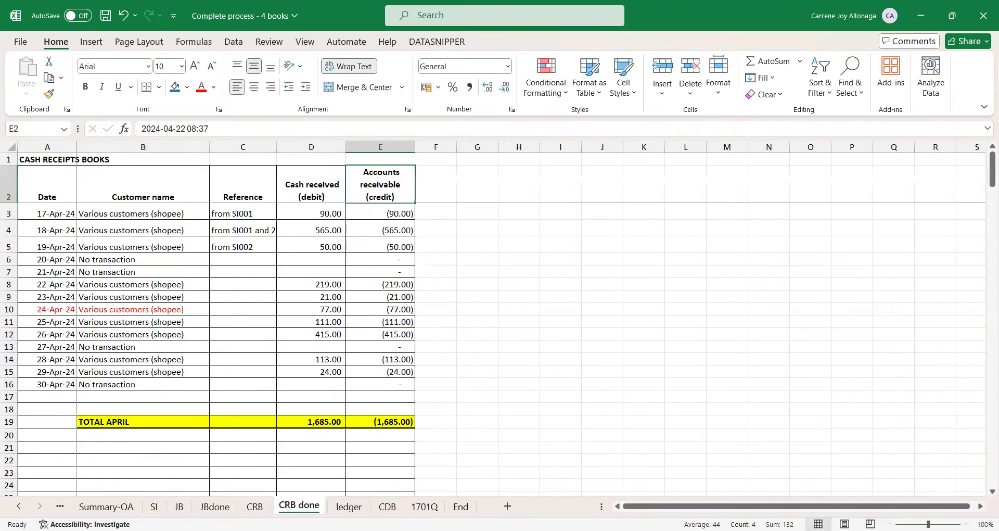
click(255, 505)
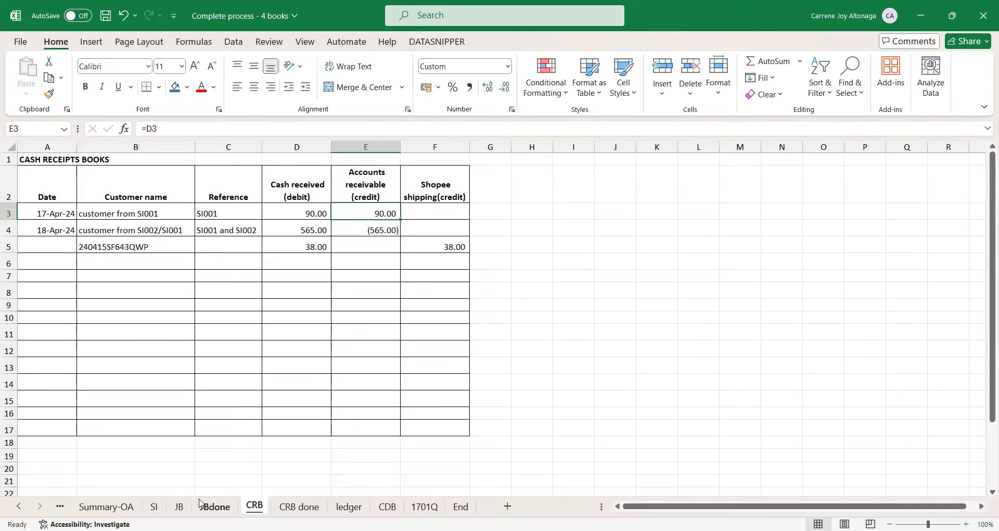
Step: Enter -150 as the cancelled sales amount in cell G21 of the SI sheet's sales invoice
click(154, 506)
key(Down)
key(Right)
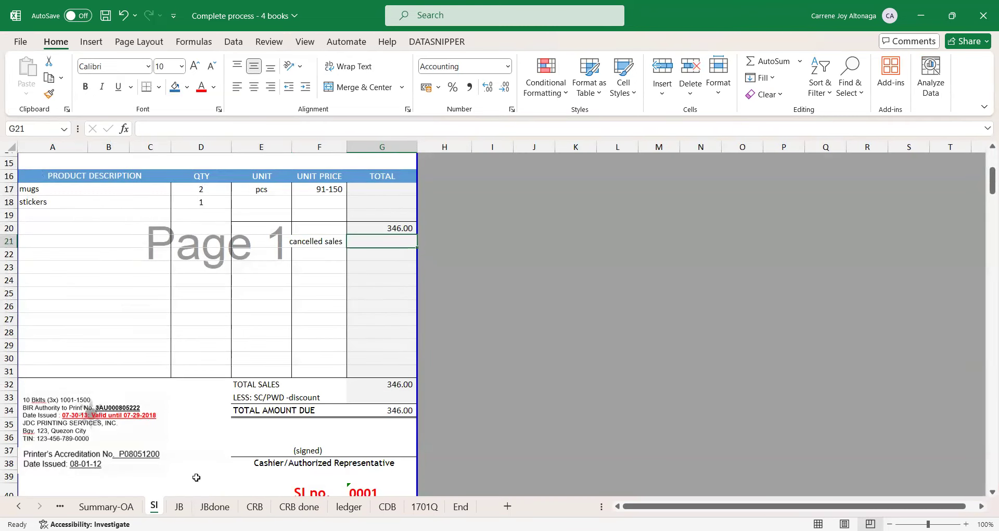
text(-150)
key(Return)
Step: Overwrite the invoice's total sales formula in G32 with the value 346
key(Down)
key(Down)
key(Down)
key(Down)
key(Down)
key(Down)
key(Down)
key(Down)
key(Down)
key(Down)
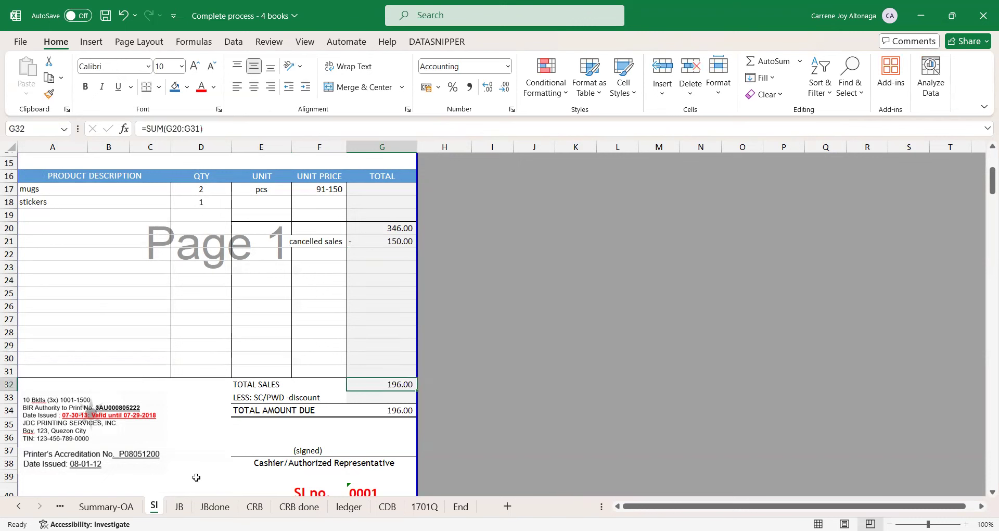
text(24)
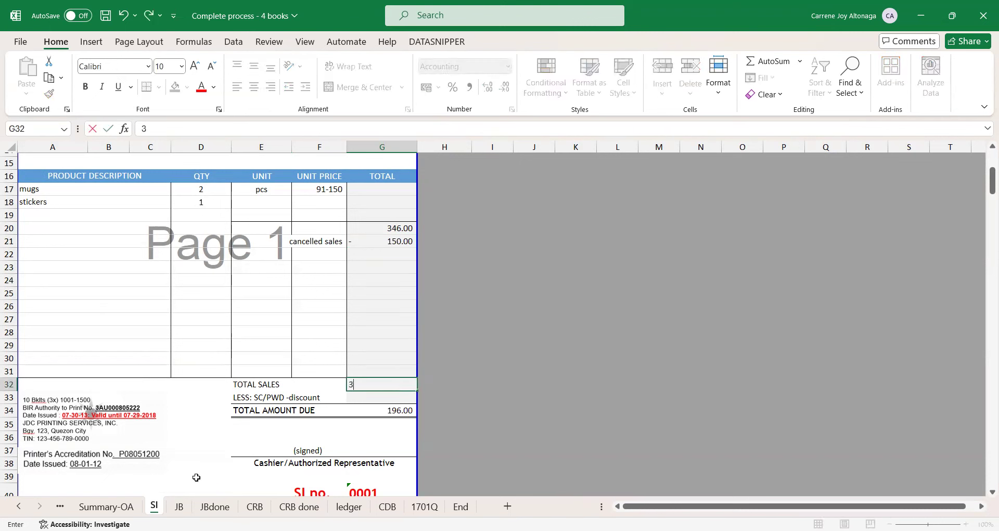
key(BackSpace)
text(46)
key(Return)
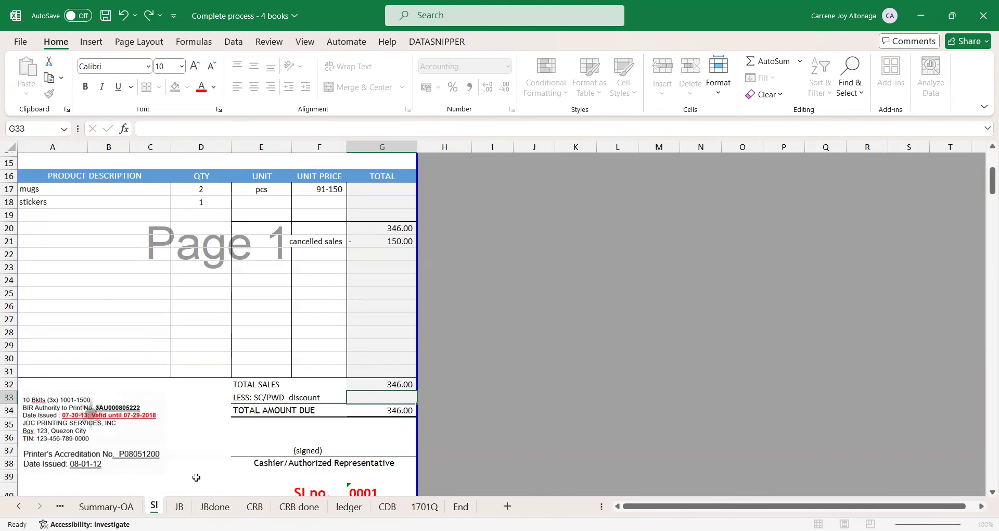
key(Left)
key(Down)
key(Down)
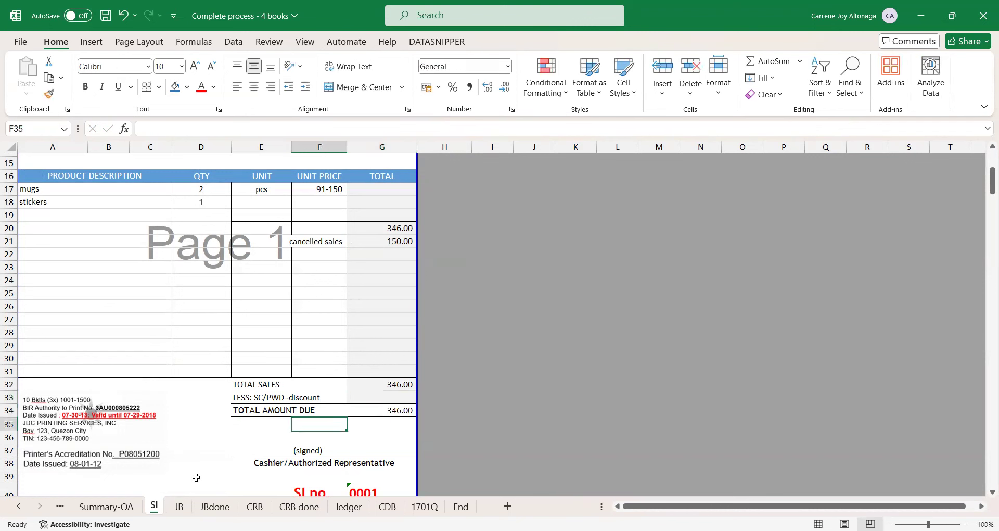
key(Up)
key(Right)
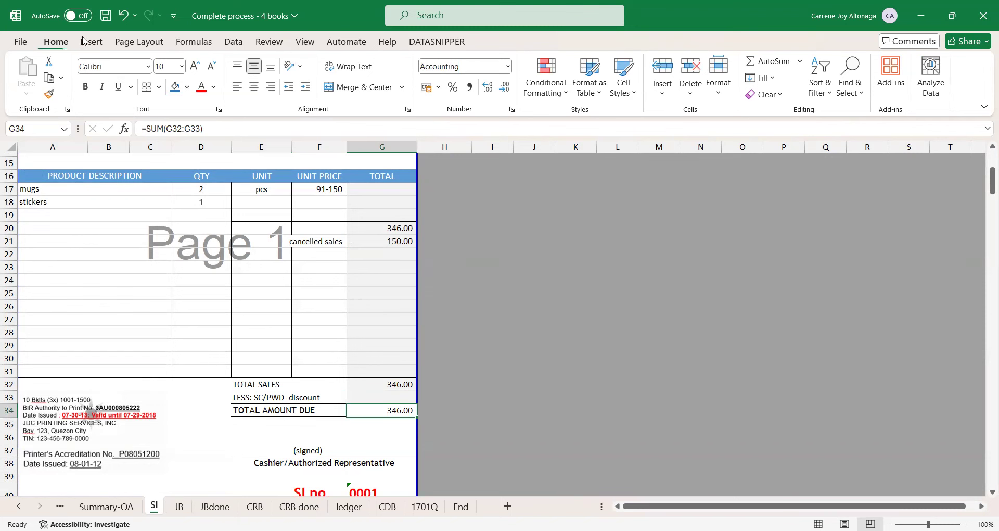
scroll(88, 42, down, 5)
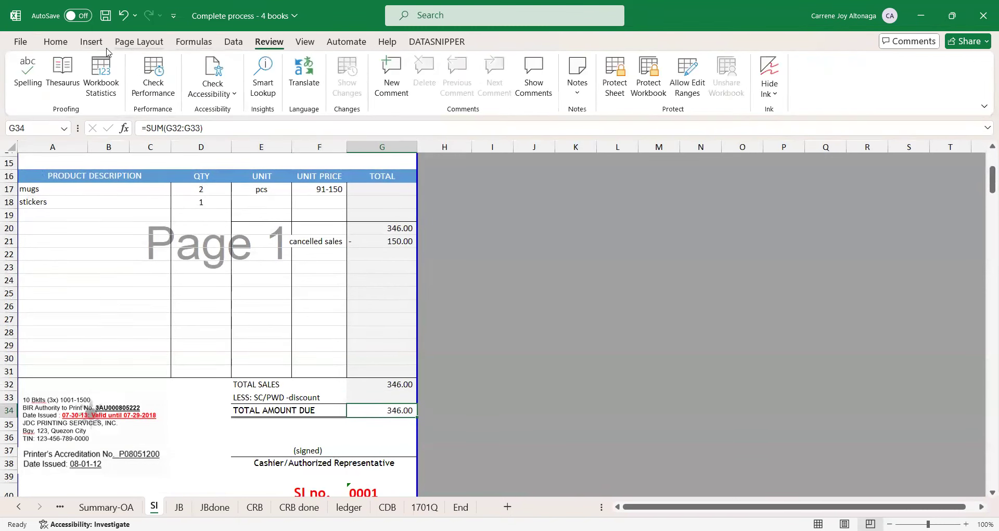
scroll(133, 52, up, 4)
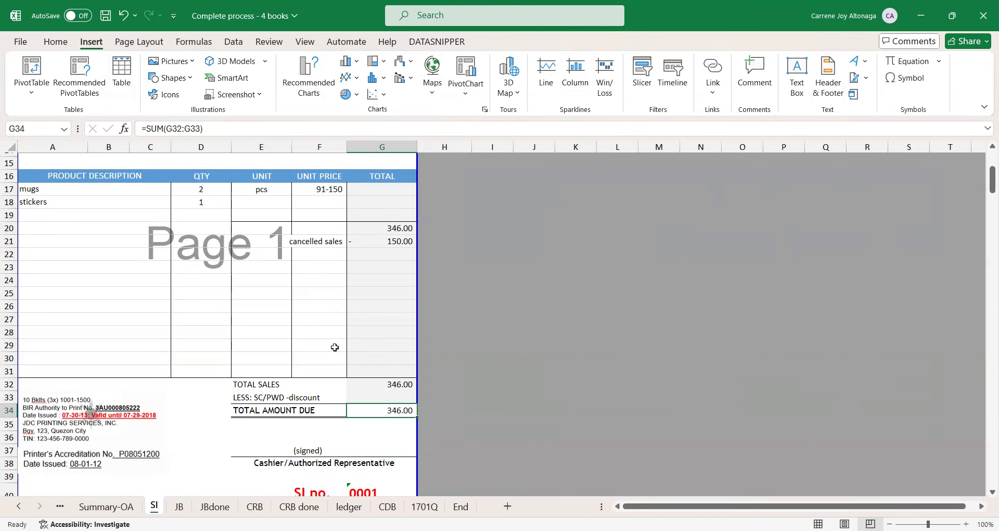
Step: Add the formula =G20+G21 in the cell below the invoice's total amount due to net off the cancelled sales
click(399, 423)
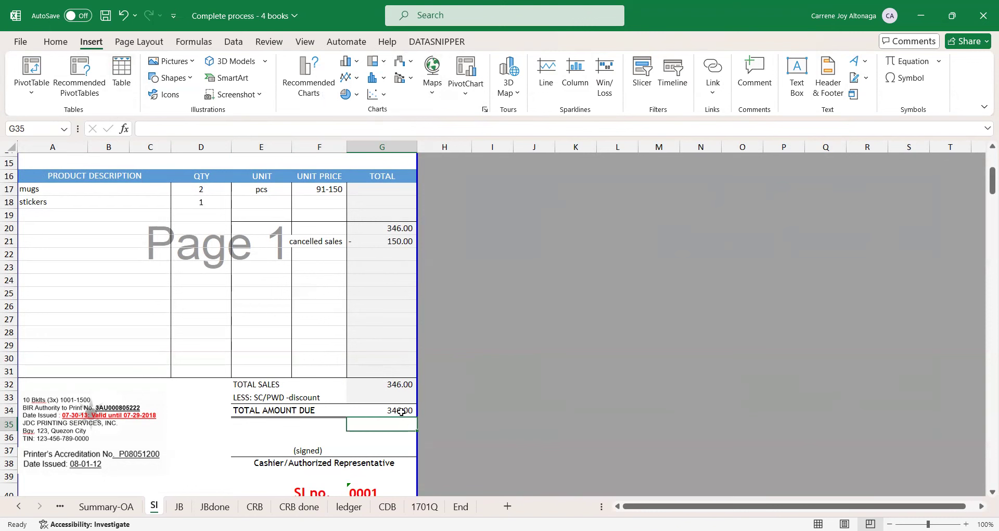
text(=)
key(Up)
key(Up)
key(Up)
key(Up)
key(Up)
key(Up)
key(Up)
key(Up)
key(Up)
key(Up)
key(Up)
key(Up)
key(Up)
key(Up)
key(Up)
text(+)
key(Up)
key(Up)
key(Up)
key(Up)
key(Up)
key(Up)
key(Up)
key(Up)
key(Up)
key(Up)
key(Up)
key(Up)
key(Up)
key(Up)
key(Return)
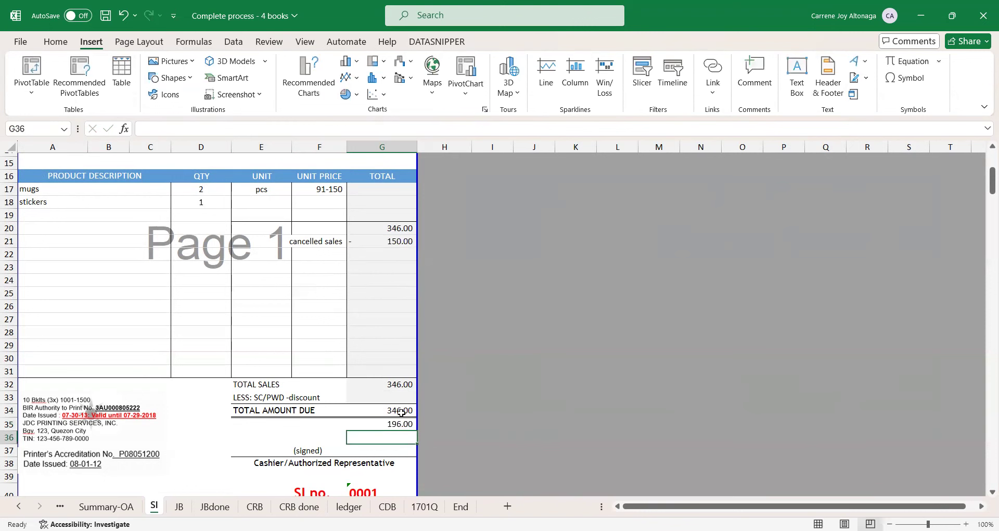
key(Up)
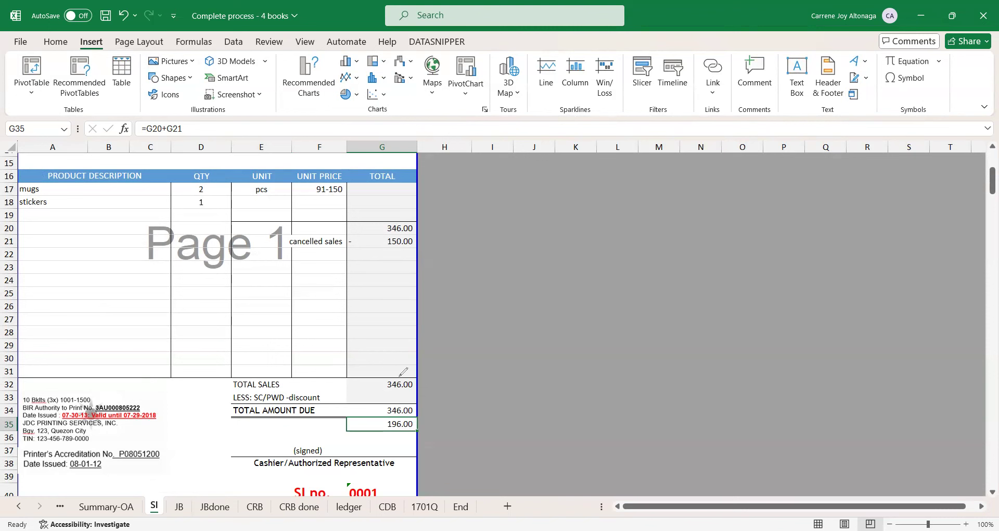
Step: Strike out the invoice's 346.00 total amount due with a line from the on-screen annotation pen
key(ctrl+2)
drag(382, 411, 416, 409)
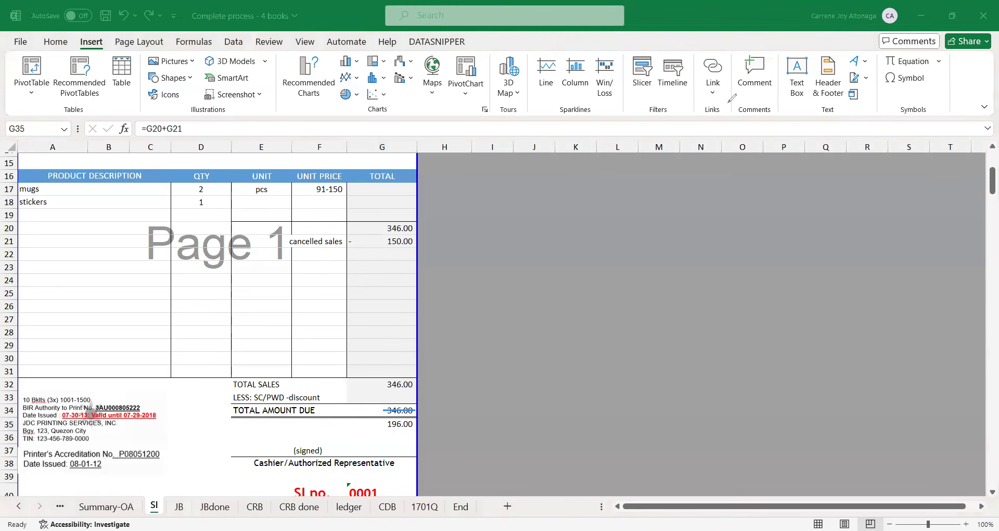
click(400, 410)
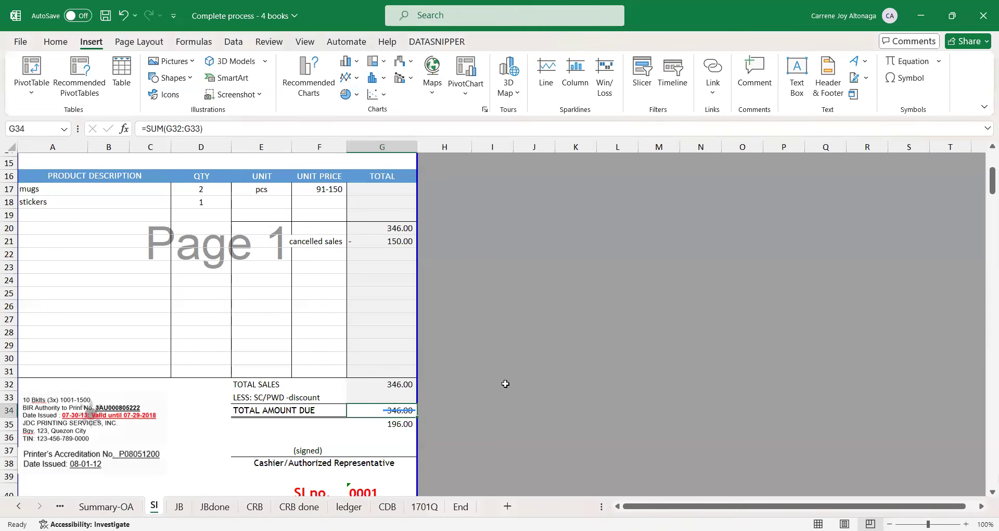
click(505, 384)
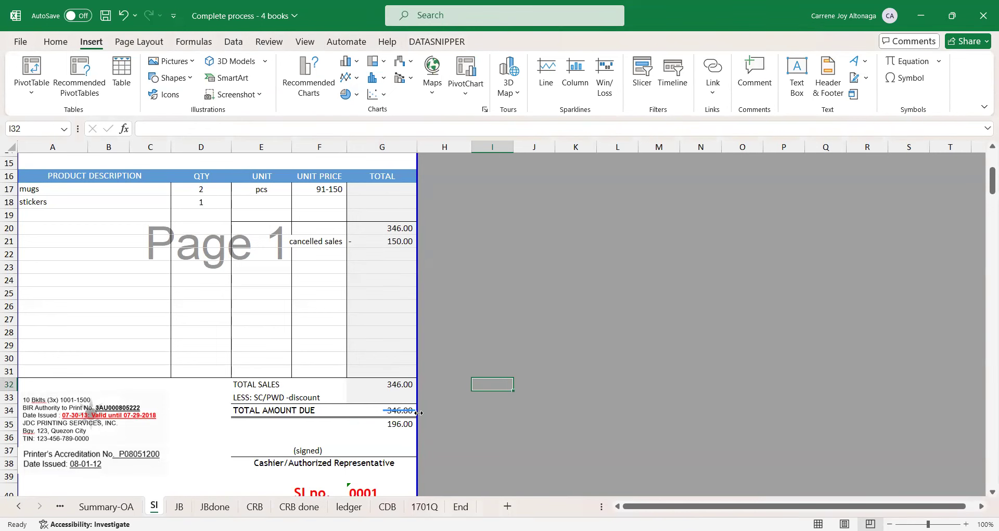
Step: Examine the 3% percentage tax and graduated tax rate section on the 1701Q sheet
click(423, 505)
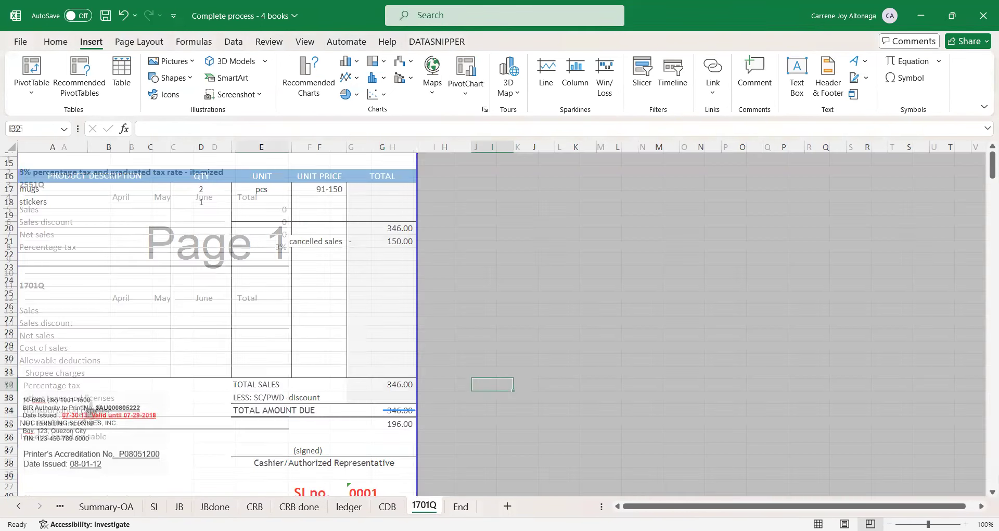
click(387, 506)
click(413, 505)
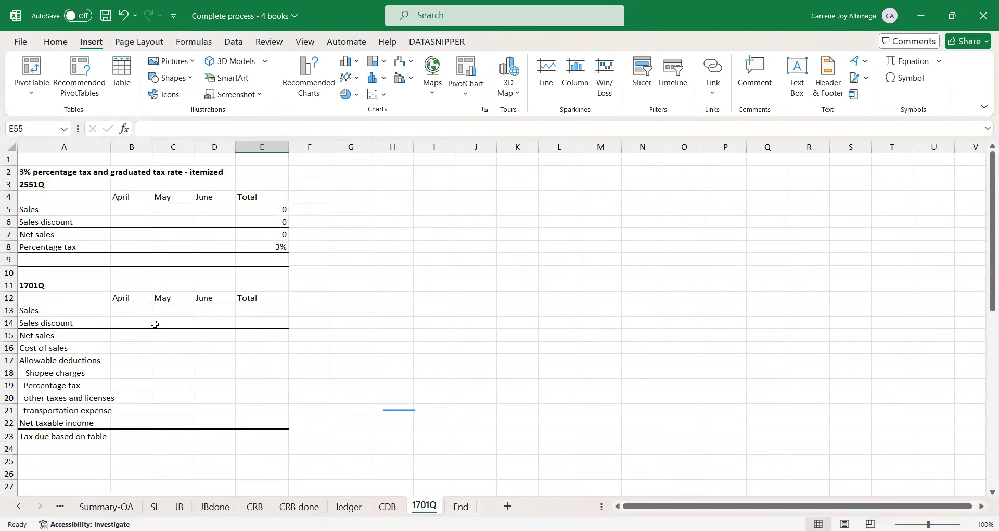
click(62, 198)
click(59, 181)
scroll(60, 180, down, 1)
scroll(59, 180, up, 1)
click(58, 173)
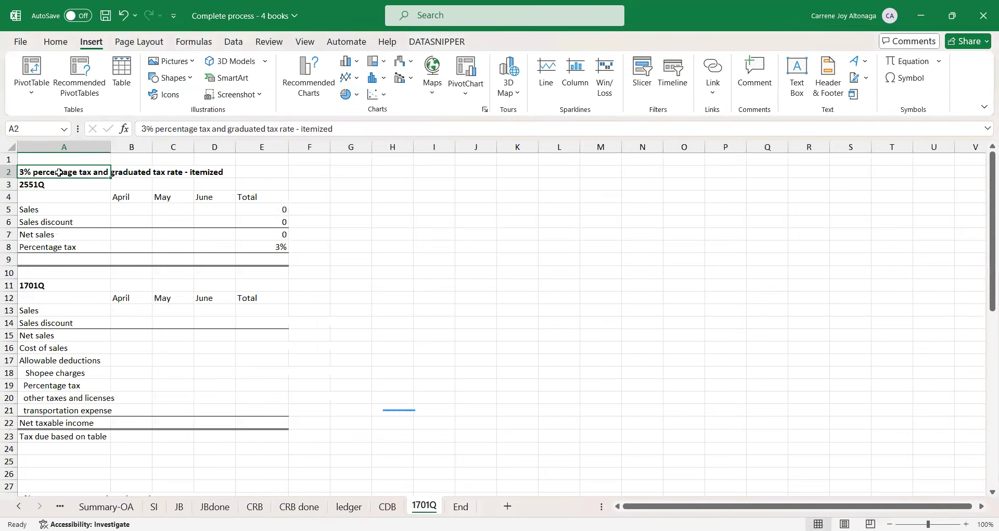
click(65, 201)
Step: Link the April sales cell B5 of the 2551Q table to the April sales credit in the ledger's Sales account
click(145, 214)
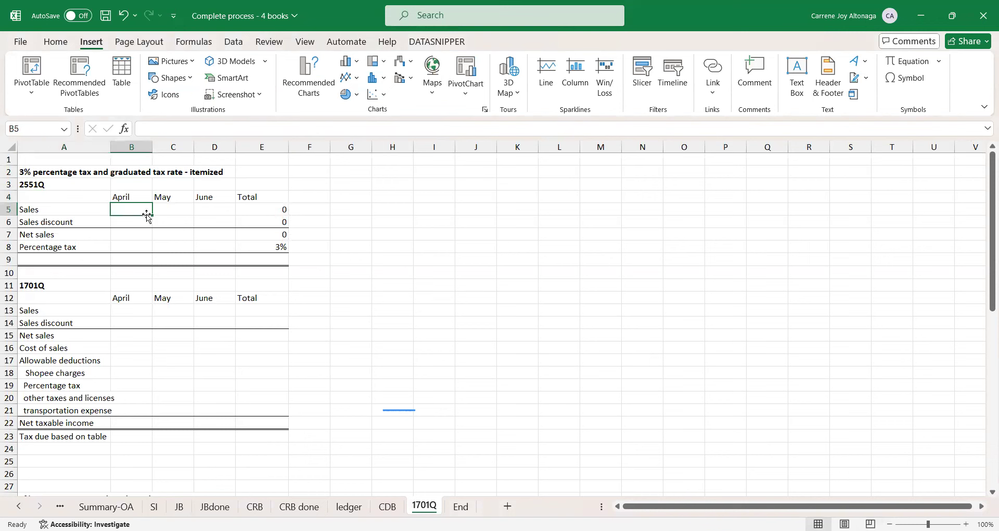
text(=)
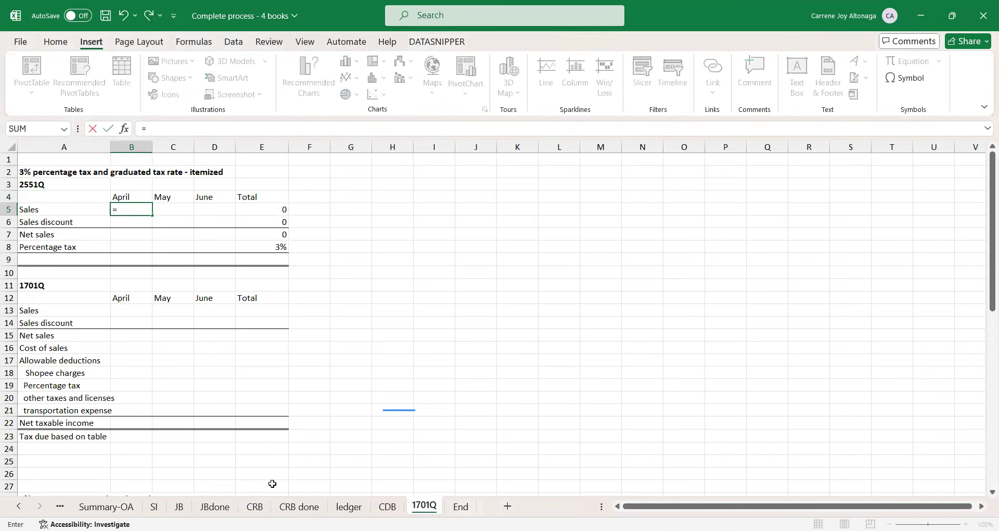
click(348, 506)
scroll(321, 277, up, 20)
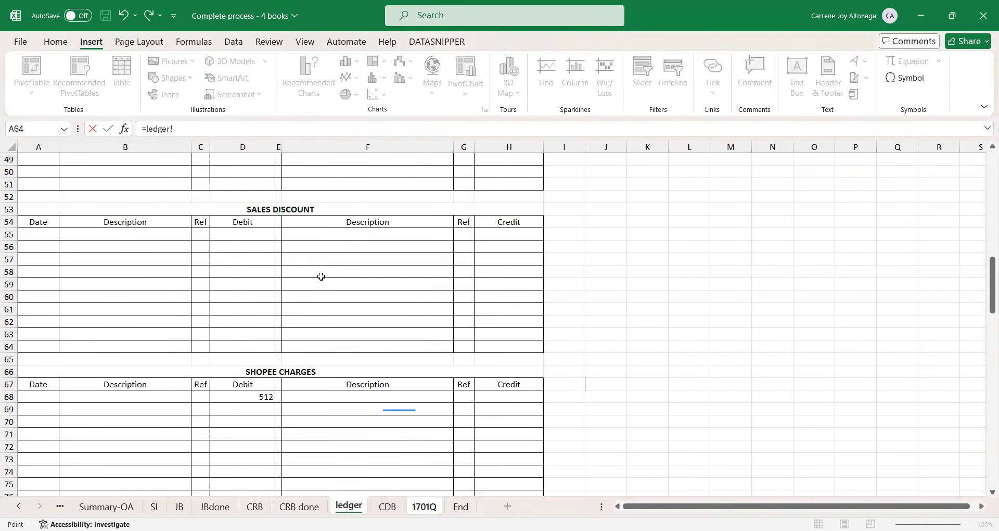
scroll(242, 263, down, 9)
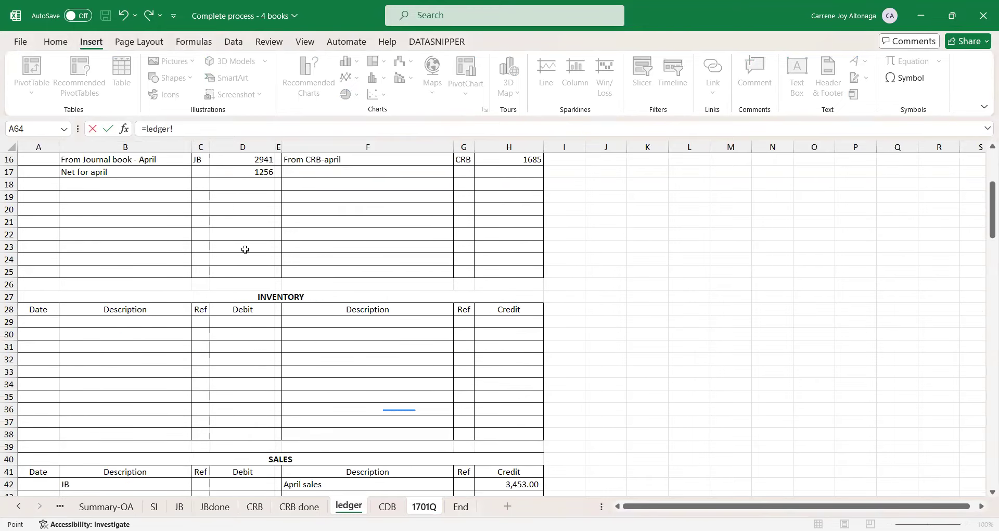
click(503, 334)
key(Return)
Step: Check the 2551Q Sales row from the April amount across to the Total formula
key(Up)
key(Right)
key(Left)
key(Down)
key(Right)
key(Up)
key(Left)
key(Right)
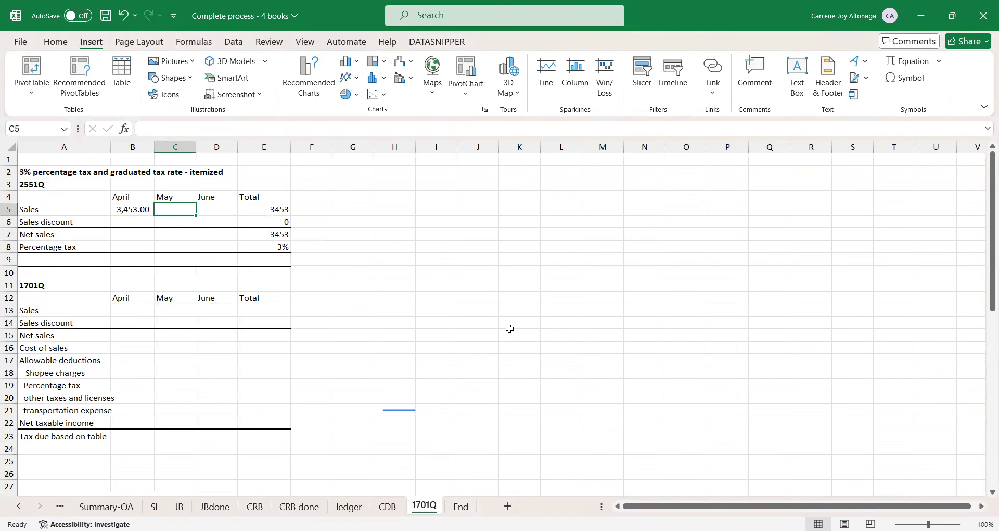
key(Left)
key(Right)
key(Right)
key(Right)
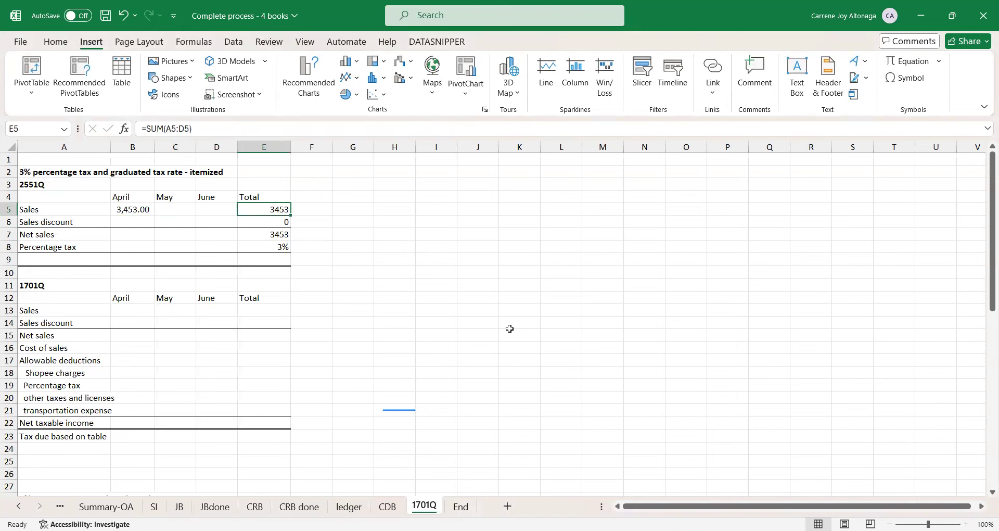
Step: Add the bold label "2ND QUARTER" beside the Total heading of the 2551Q table
key(Up)
key(Left)
key(Right)
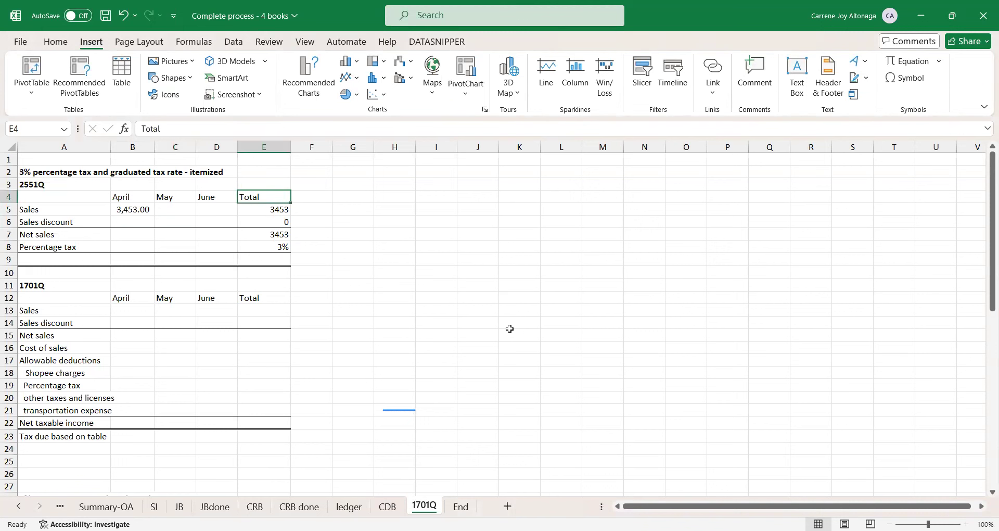
key(Right)
text(2ND QU)
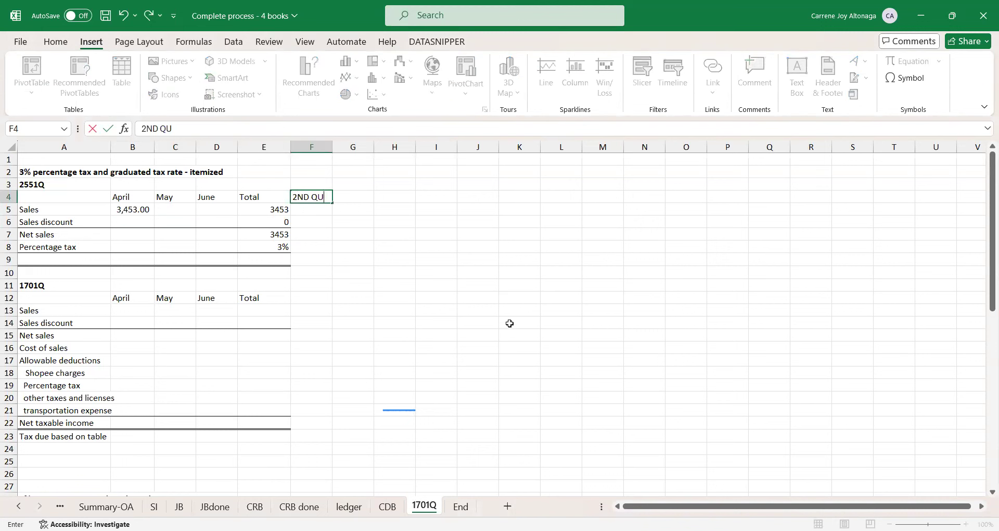
text(ARTER)
key(ctrl+Return)
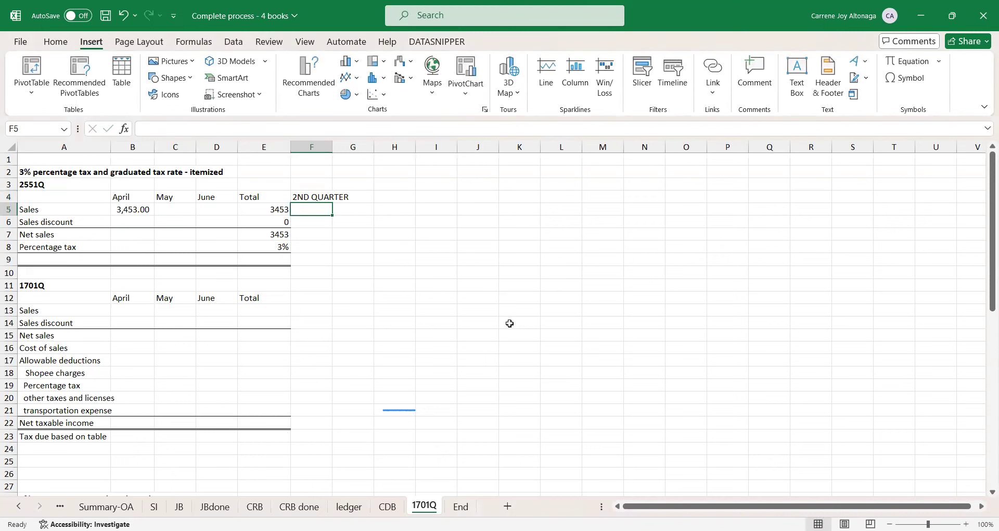
key(ctrl+b)
Step: Link the April sales cell of the 1701Q table to the April sales in the 2551Q table
key(Down)
key(Down)
key(Down)
key(Down)
key(Down)
key(Down)
key(Down)
key(Down)
key(Down)
key(Left)
key(Left)
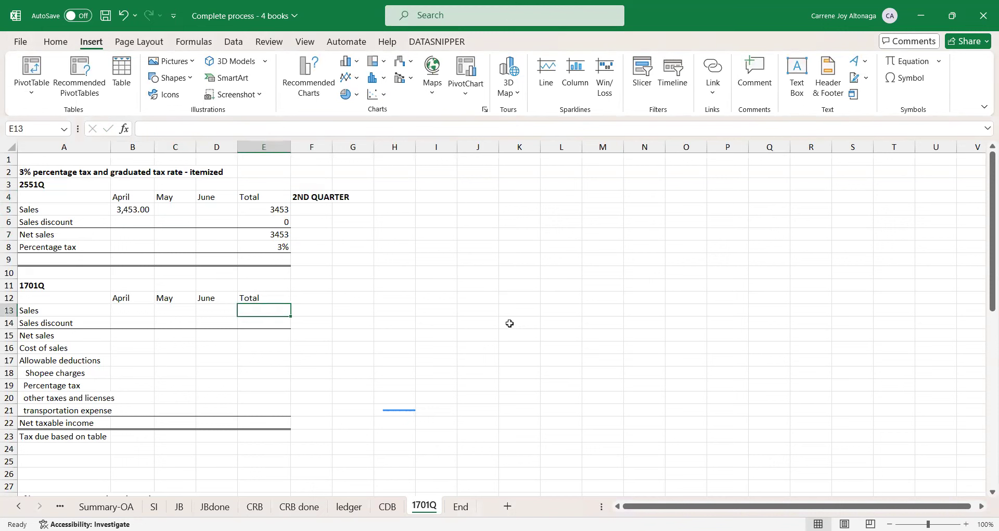
key(Left)
key(Left)
text(=)
key(Up)
key(Up)
key(Up)
key(Up)
key(Up)
key(Up)
key(Up)
key(Up)
key(Up)
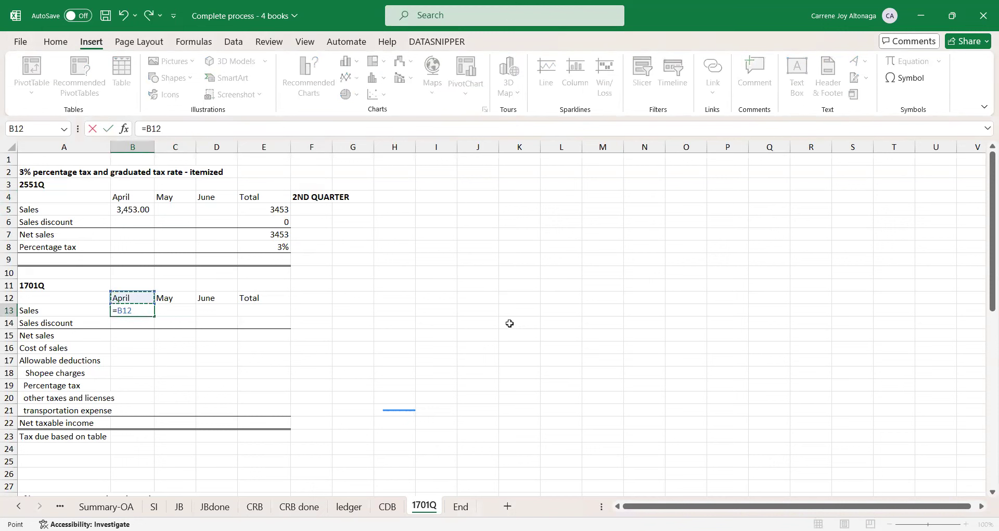
key(Down)
key(ctrl+Return)
Step: Copy the April sales formula to the Total column of the 1701Q Sales row, and select the April net sales cell
key(ctrl+c)
key(Down)
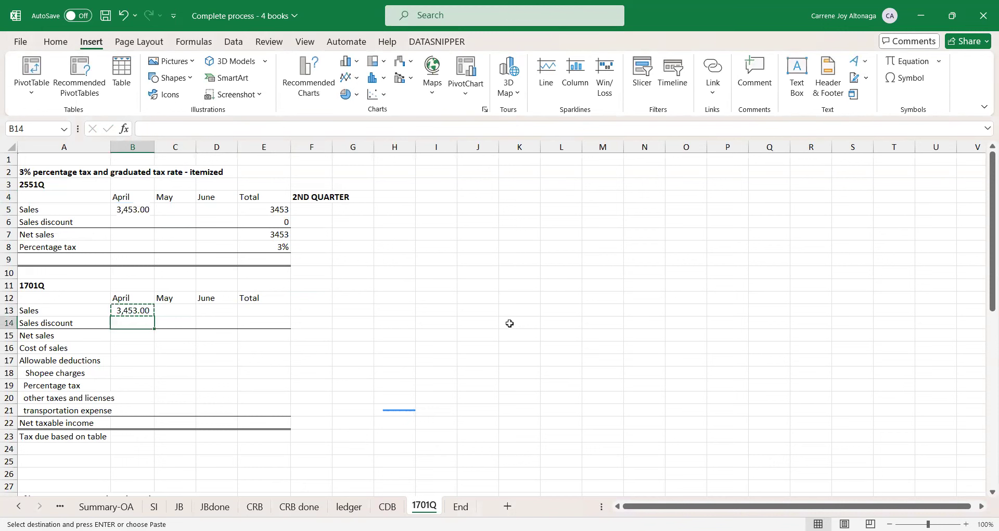
key(Up)
key(Right)
key(Right)
key(Right)
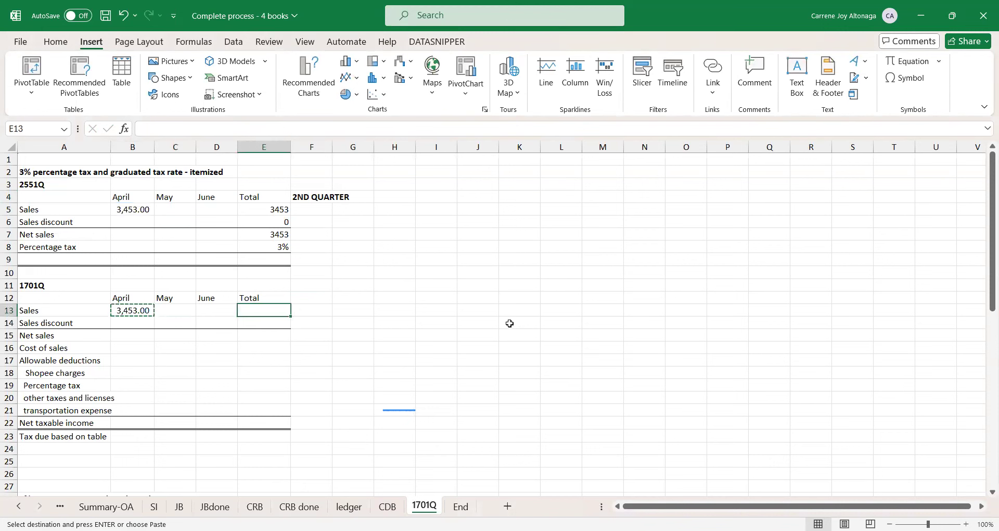
key(ctrl+v)
key(Left)
key(Left)
key(Down)
key(Down)
key(Left)
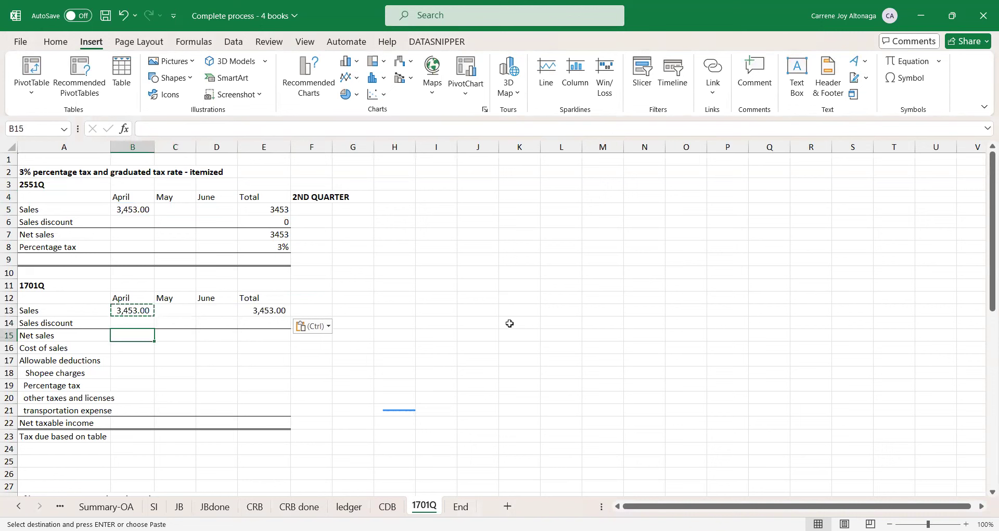
Step: Sum April sales and sales discount in the 1701Q Net sales row, and copy the formula across May, June and Total
text(=SUM()
key(Up)
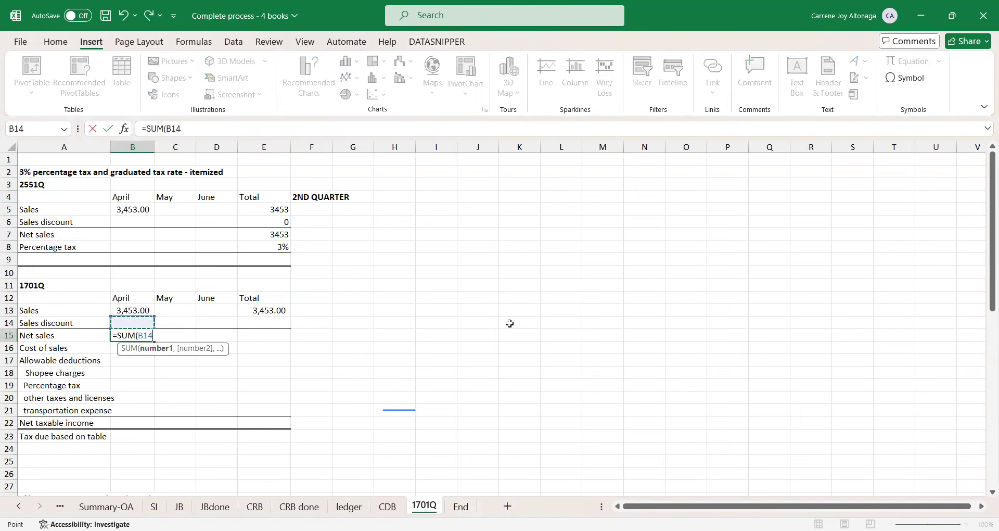
key(shift+Up)
key(ctrl+Return)
key(ctrl+c)
key(Right)
key(ctrl+v)
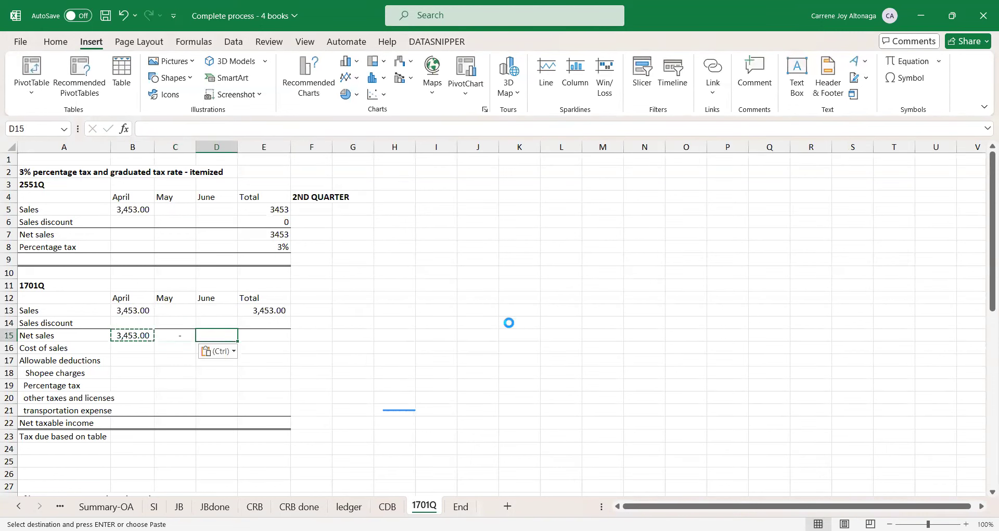
key(Right)
key(ctrl+v)
key(Right)
key(ctrl+v)
key(Up)
key(Left)
key(Left)
key(Right)
key(Right)
key(Down)
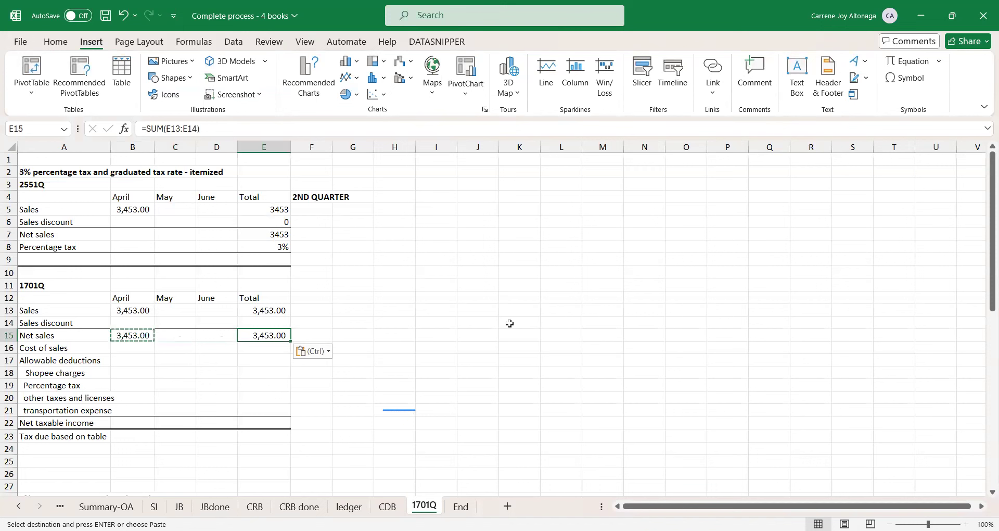
Step: Replace the Total net sales formula of the 1701Q table with a reference to the total Sales cell
key(F2)
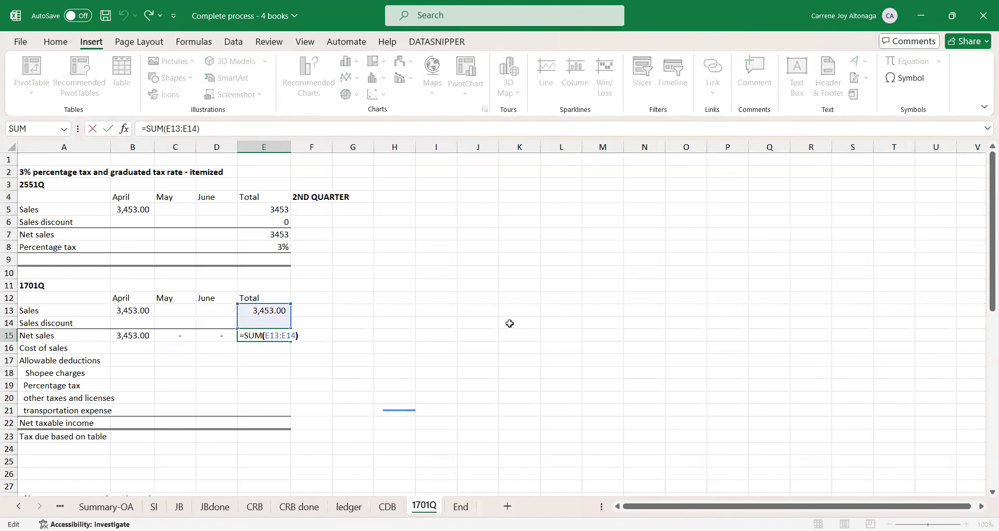
key(Escape)
text(=)
key(Up)
key(Up)
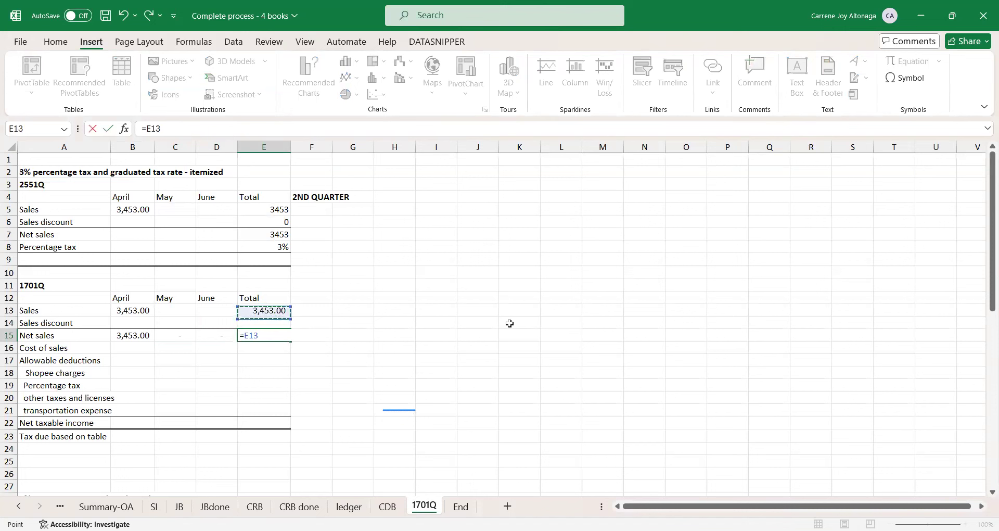
key(Return)
Step: Add the note "COST OF SALES - puhunan sa materyales" beside the Total column of the 1701Q Cost of sales row
key(Left)
key(Left)
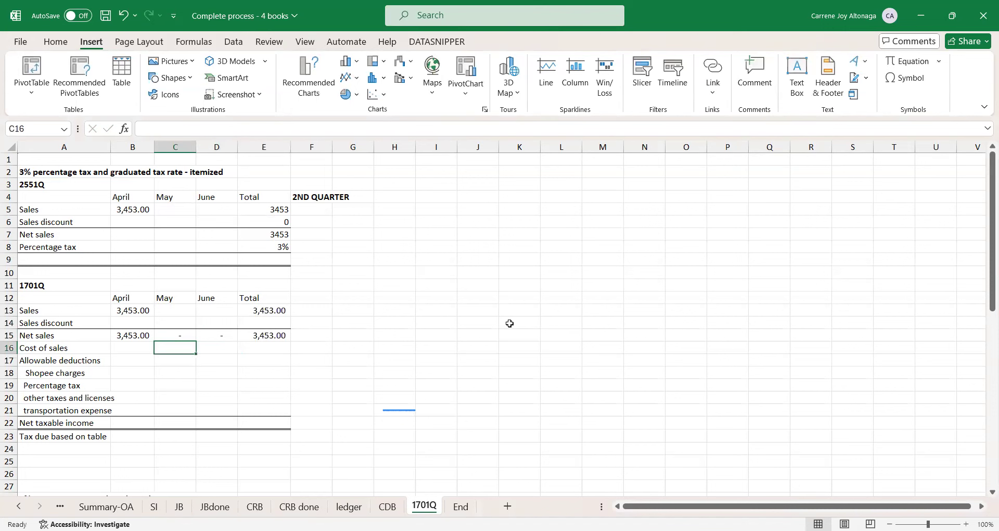
key(Left)
key(Down)
key(Right)
key(Right)
key(Up)
key(Right)
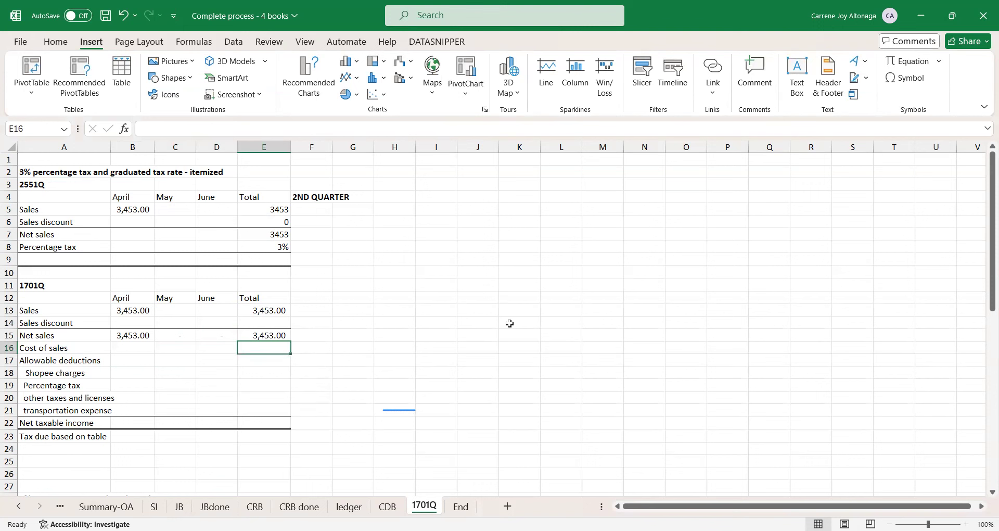
key(Right)
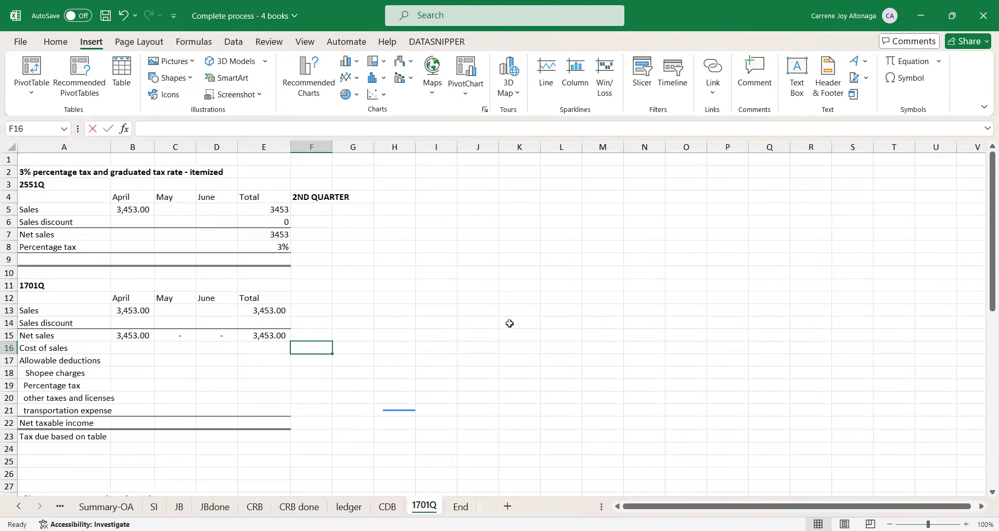
text(COST OF SALES)
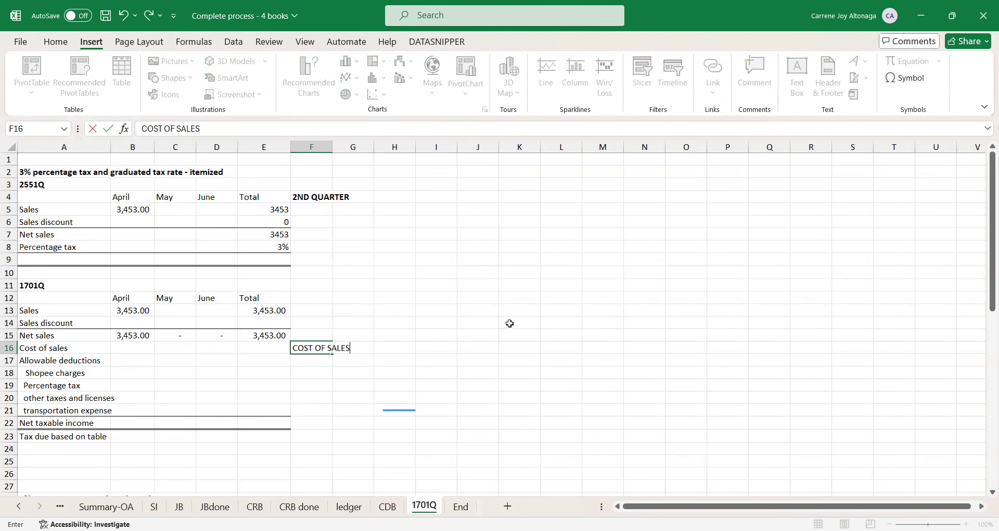
text( - puhunan sa ,a)
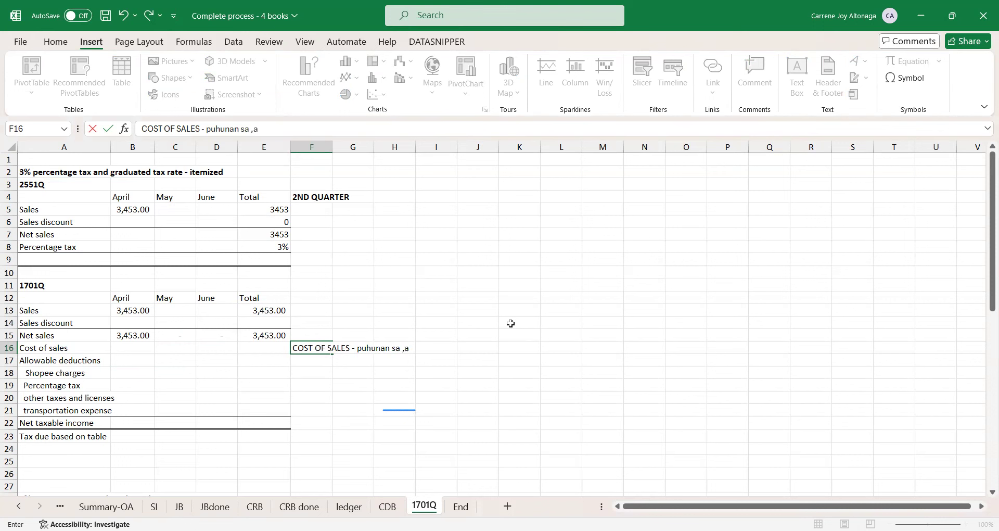
key(BackSpace)
key(BackSpace)
text(mae)
key(BackSpace)
text(teryales)
key(Return)
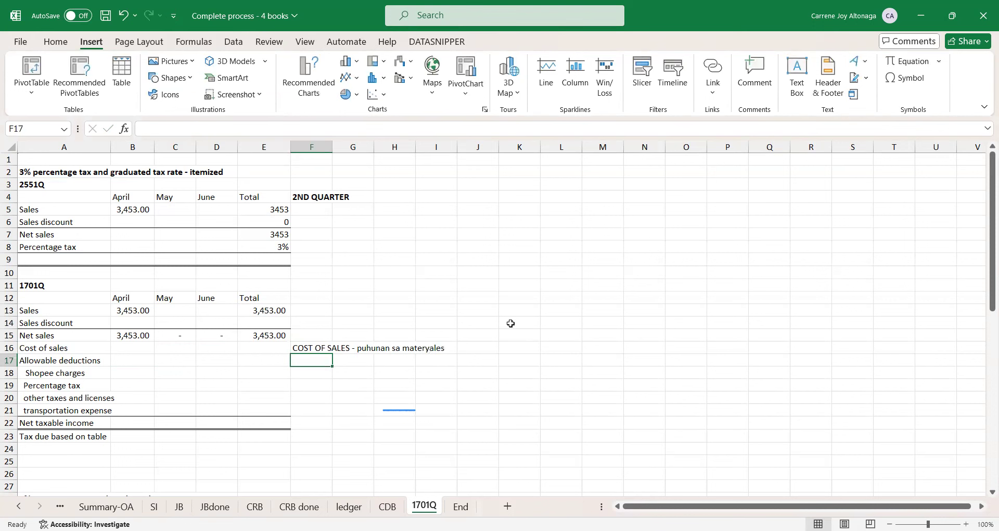
Step: Link the April Shopee charges cell of the 1701Q table to the first Shopee Charges debit amount in the ledger
key(Down)
key(Left)
key(Left)
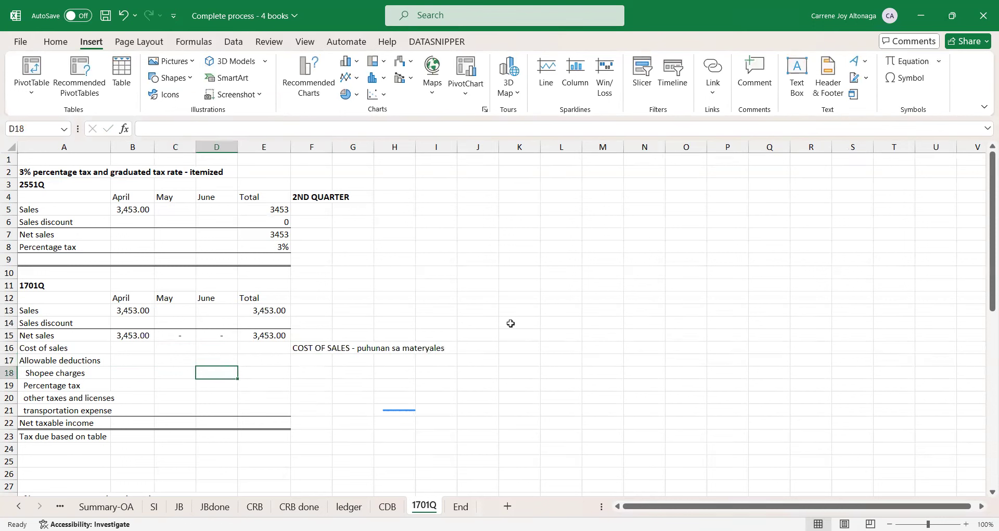
key(Left)
key(Left)
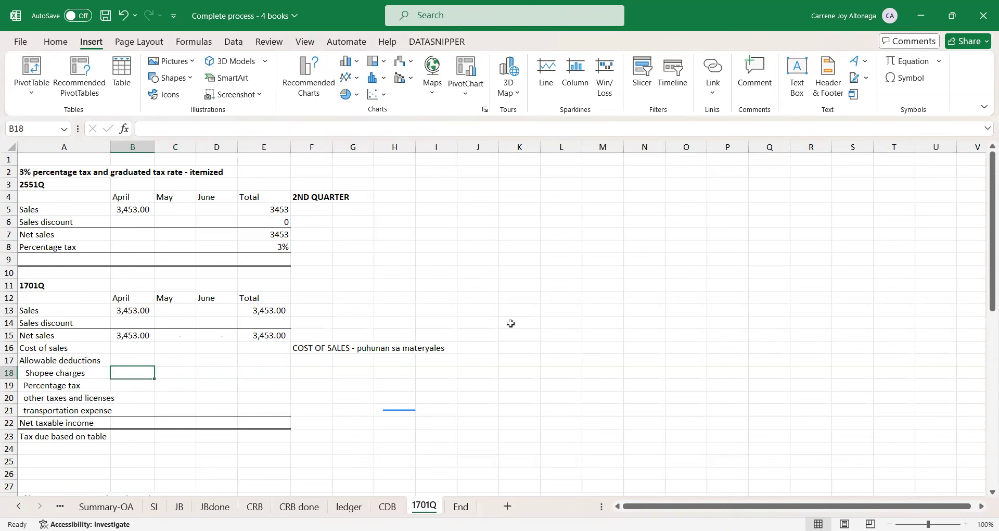
text(=)
click(299, 506)
click(343, 506)
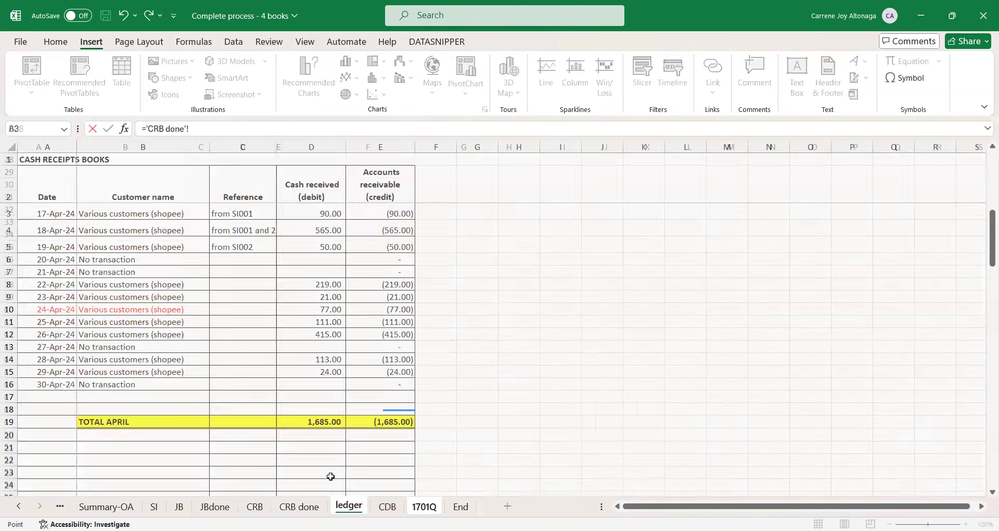
scroll(290, 421, down, 2)
scroll(290, 420, down, 5)
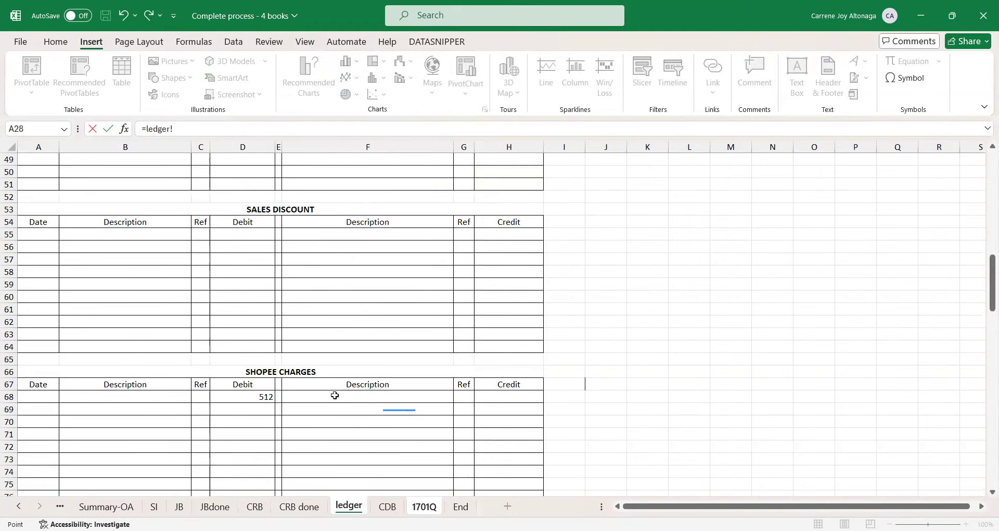
click(271, 396)
key(Return)
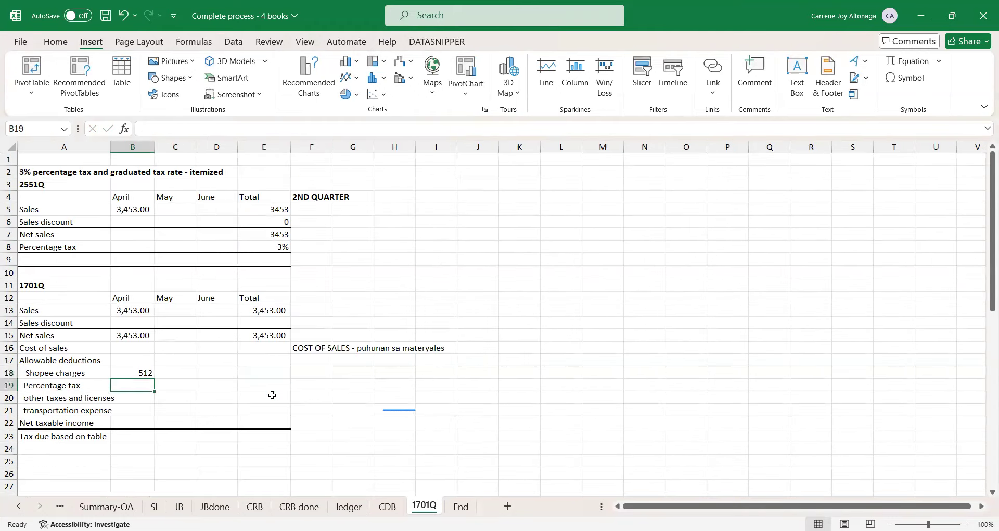
Step: Compute the April percentage tax deduction in the 1701Q table as the 2551Q April sales times 3%
text(=)
key(Up)
key(Up)
key(Up)
key(Up)
key(Up)
key(Up)
key(Up)
key(Up)
key(Up)
key(Up)
key(Up)
key(Up)
key(Up)
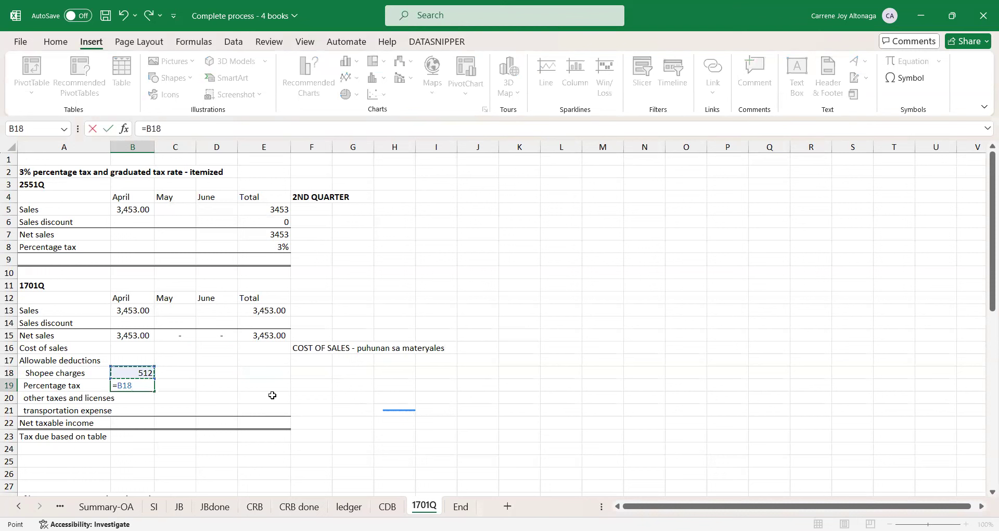
key(Right)
key(Left)
key(Up)
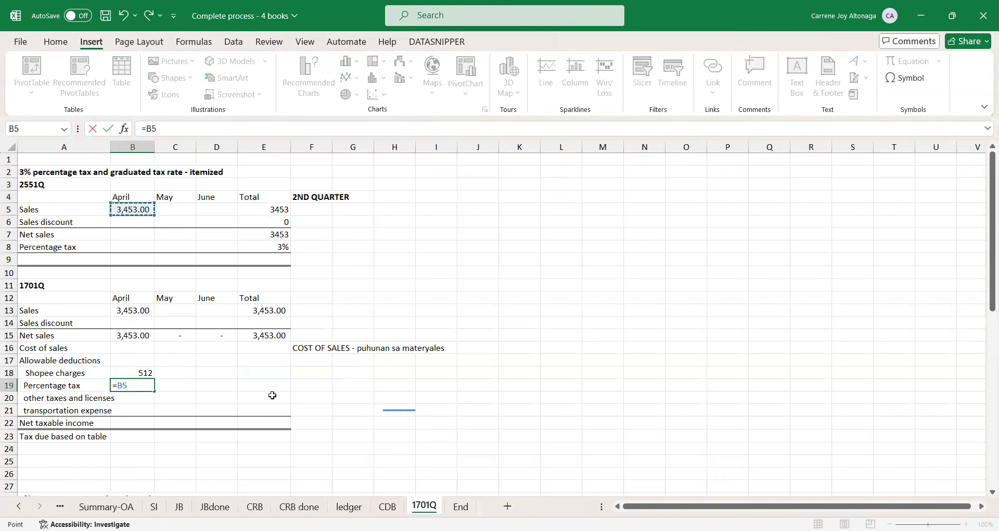
text(*3%)
key(Return)
Step: Enter 3% as the April percentage tax rate in the 2551Q table
key(Up)
key(Up)
key(Up)
key(Up)
key(Up)
key(Up)
key(Up)
key(Up)
key(Up)
key(Up)
key(Up)
key(Up)
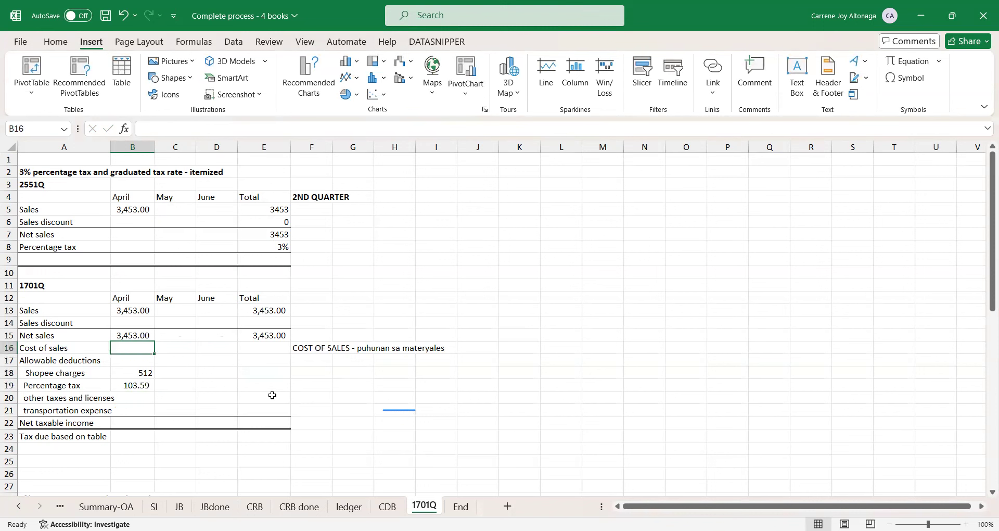
text(3%)
key(Return)
Step: Compute the April tax below the 2551Q percentage tax rate as April net sales times the rate, =B7*B8
text(=)
key(Up)
key(Up)
key(Up)
key(Up)
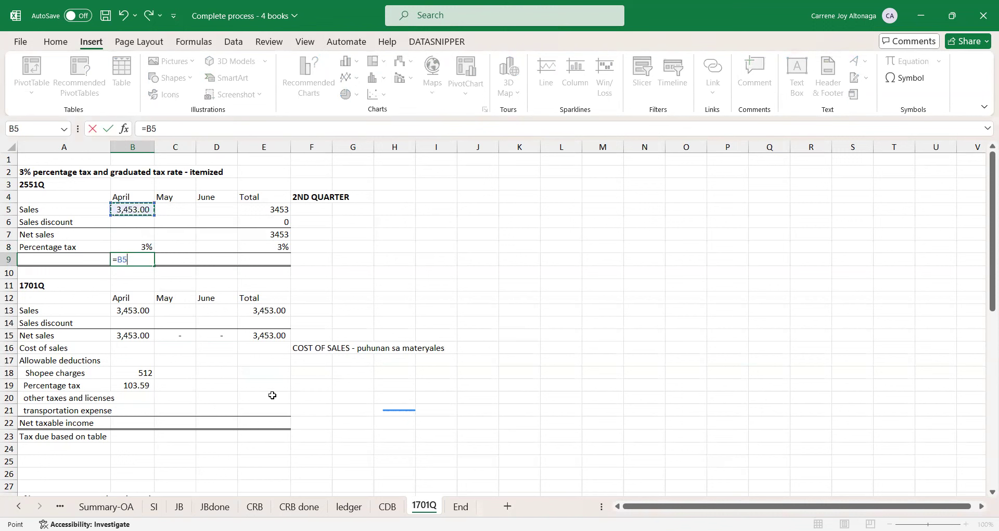
key(Down)
key(Down)
text(*)
key(Up)
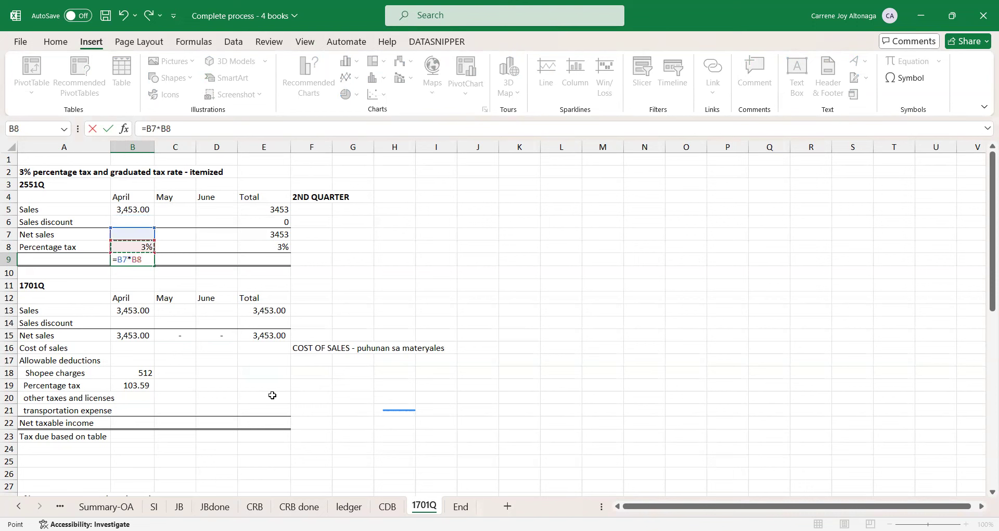
key(Return)
Step: Compute April net sales in the 2551Q table as April sales minus the sales discount
key(Up)
key(Up)
key(Up)
text(=)
key(Up)
key(Up)
text(-)
key(Up)
key(Return)
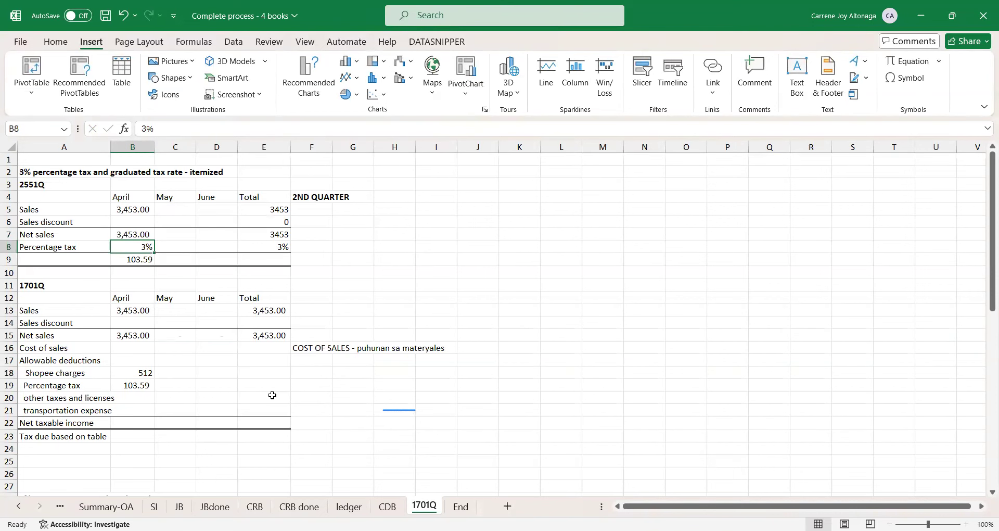
Step: Enter 1000 as the April transportation expense in the 1701Q table
click(150, 398)
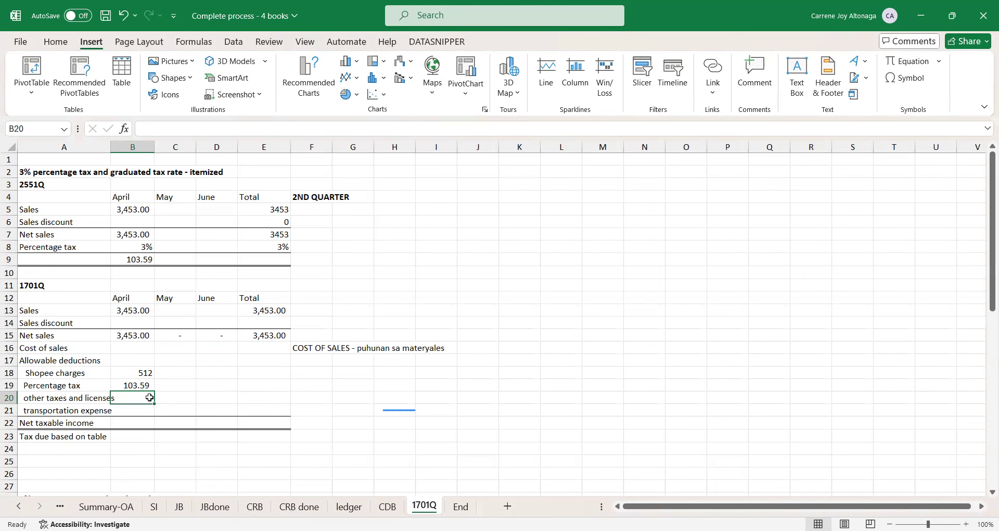
key(Return)
text(1000)
key(Up)
key(Up)
Step: Enter 3000 as the April other taxes and licenses in the 1701Q table
double_click(149, 397)
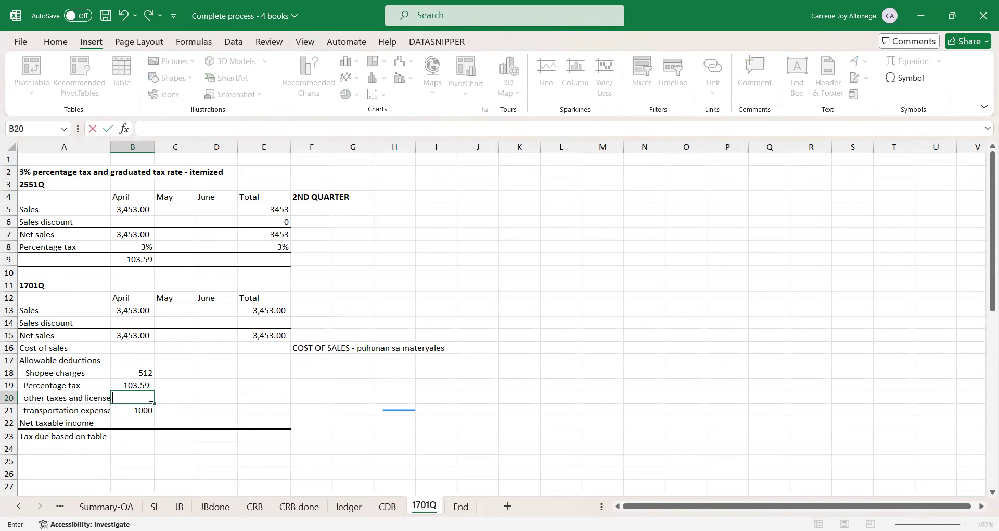
key(Return)
click(150, 397)
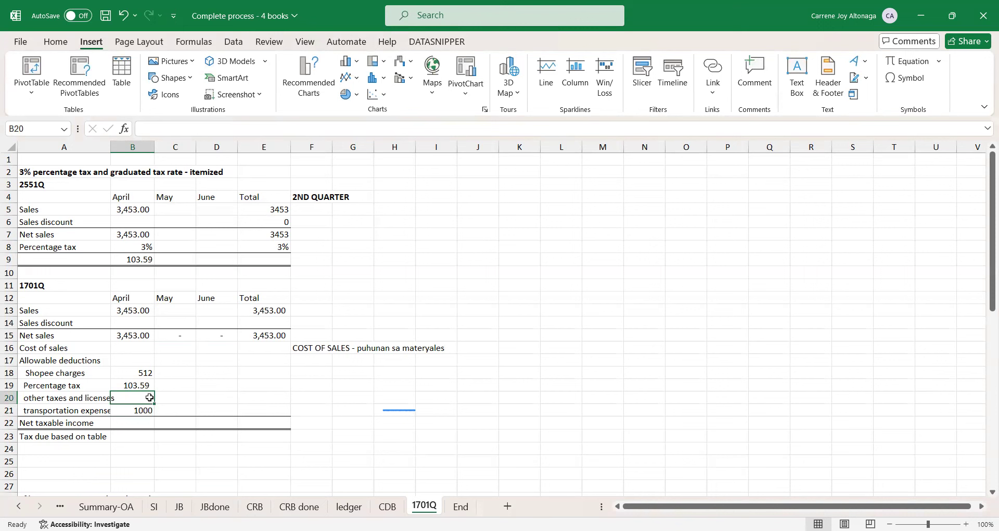
text(3000)
key(Return)
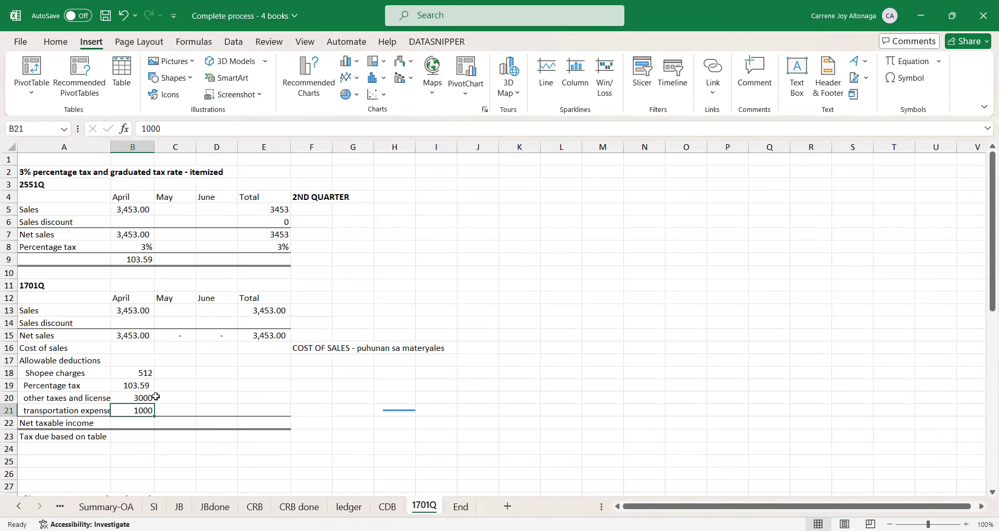
click(142, 419)
text(=)
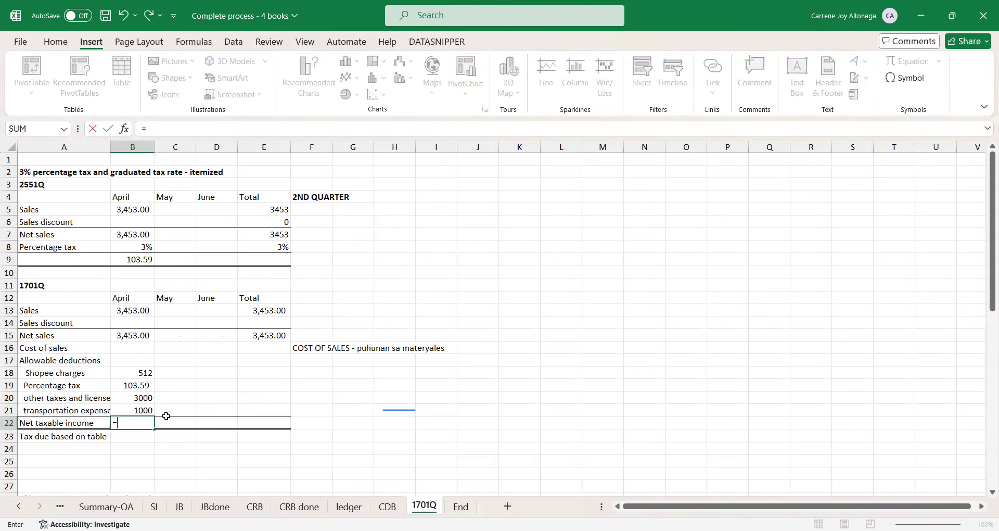
key(Up)
key(Up)
key(Up)
key(Up)
key(Up)
text(-)
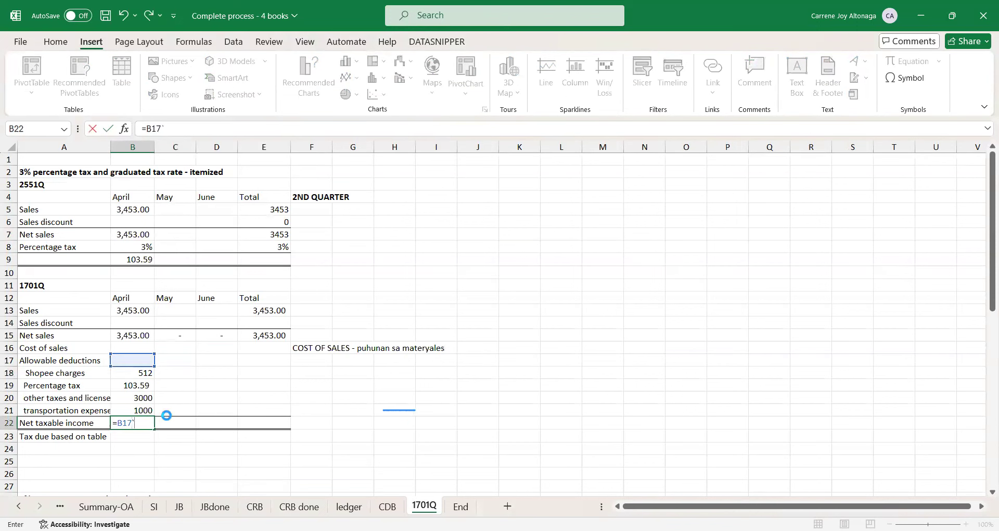
key(Return)
key(Escape)
key(Escape)
Step: Sum the April to June Shopee charges in the Total column of the 1701Q table
key(Up)
key(Right)
key(Up)
key(Up)
key(Right)
key(Up)
key(Up)
key(Right)
key(Down)
text(=sum()
key(Left)
key(Left)
key(Right)
key(Left)
key(Left)
key(ctrl+Return)
Step: Copy the Shopee charges total formula to the Cost of sales, Percentage tax, other taxes and licenses, and transportation expense totals
key(ctrl+c)
key(Up)
key(Up)
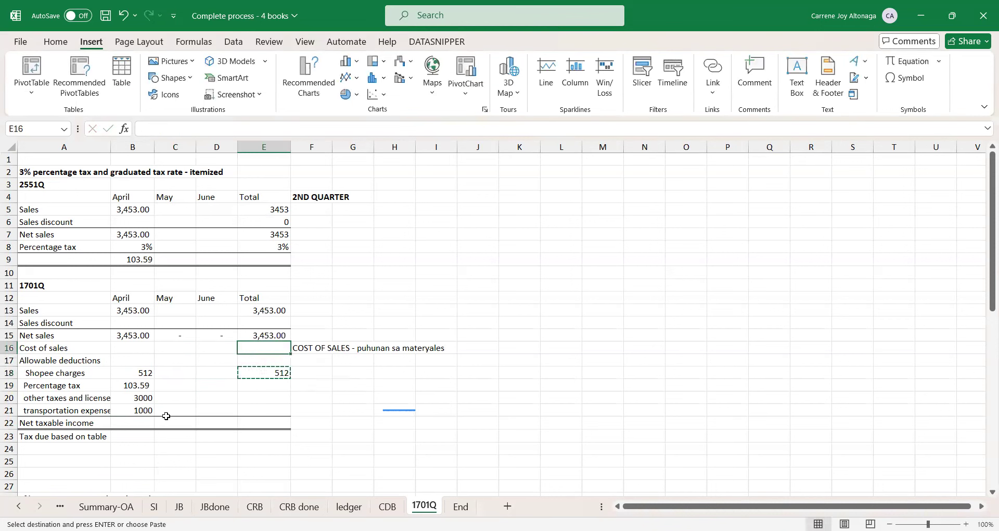
key(ctrl+v)
key(Down)
key(Down)
key(Down)
key(shift+Down)
key(shift+Down)
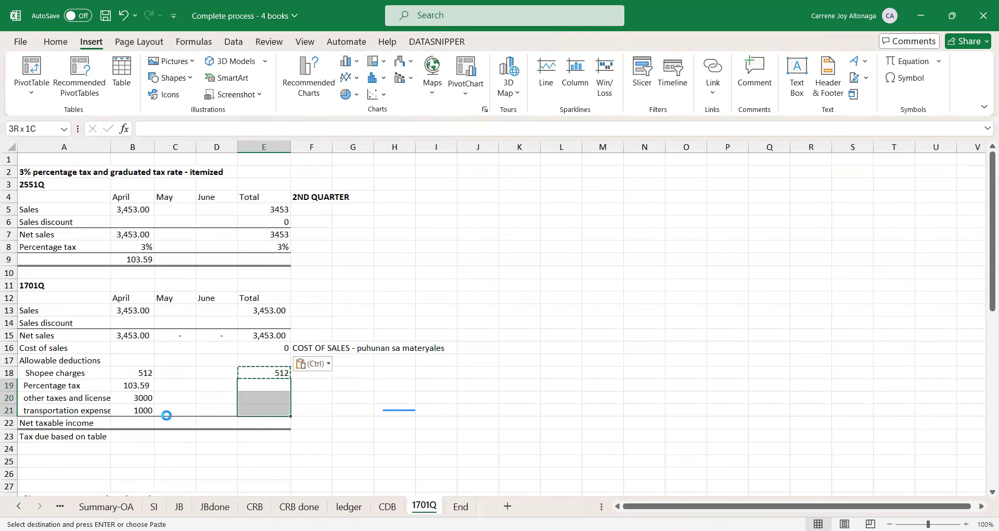
key(ctrl+v)
Step: Review the ledger accounts below Shopee Charges, and return to the 1701Q sheet
key(ctrl+Page_Up)
key(ctrl+Page_Up)
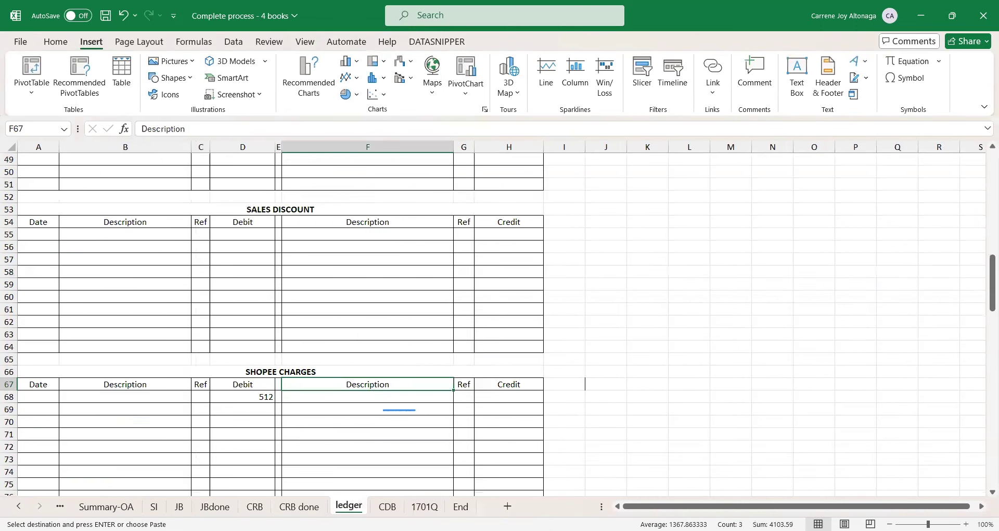
scroll(290, 331, down, 6)
scroll(289, 331, down, 20)
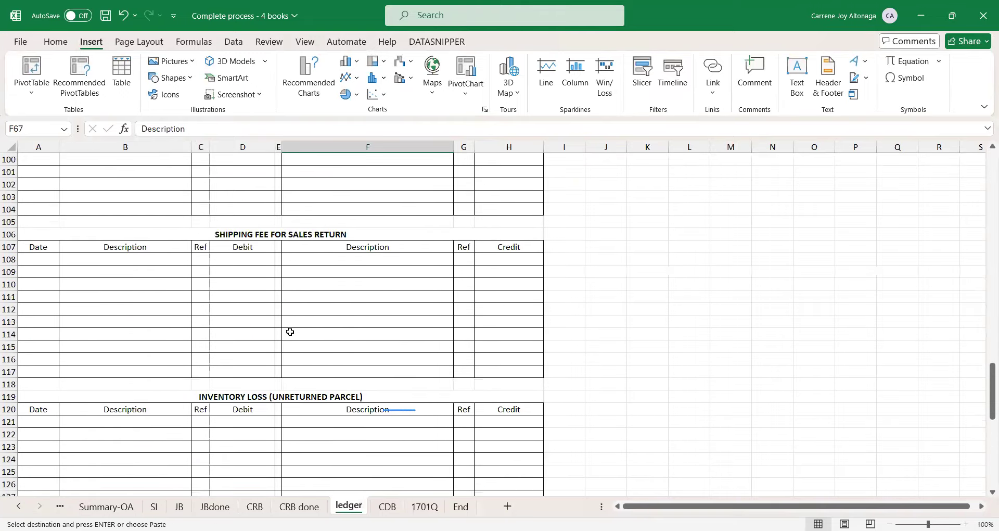
key(ctrl+Page_Down)
key(ctrl+Page_Down)
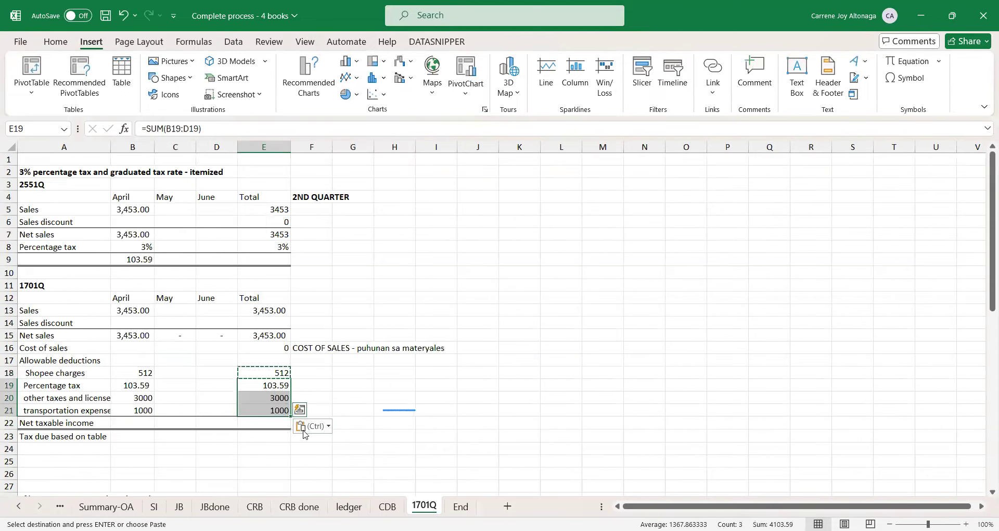
Step: Calculate Net taxable income in the 1701Q Total column as E15 minus the sum of E16:E21
click(276, 420)
text(=)
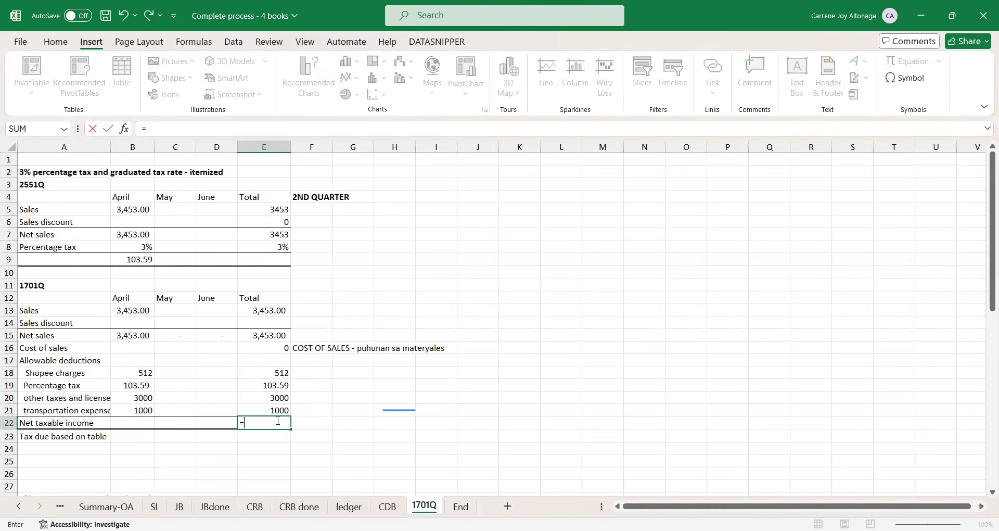
text(sum()
key(Up)
key(shift+Up)
key(shift+Up)
key(shift+Up)
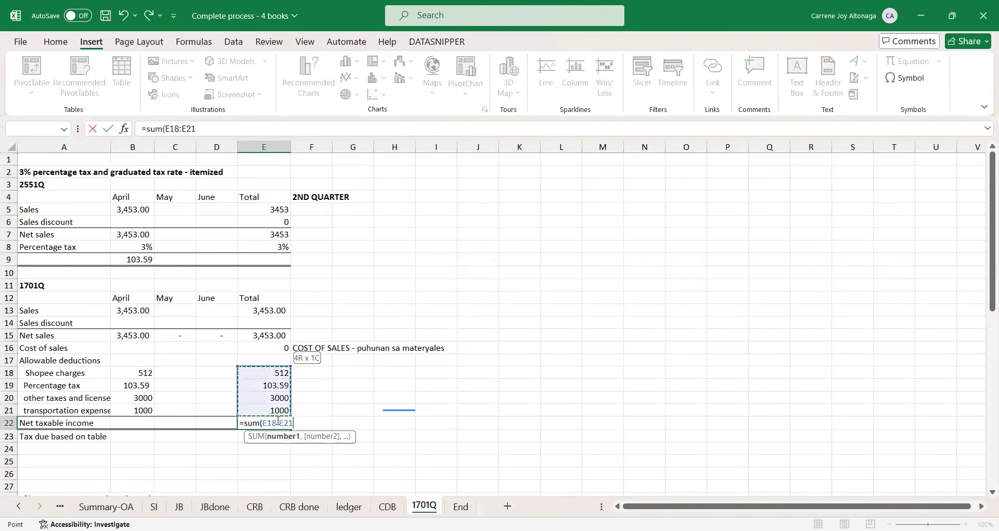
key(BackSpace)
key(BackSpace)
key(BackSpace)
key(BackSpace)
key(BackSpace)
key(BackSpace)
key(BackSpace)
key(BackSpace)
key(BackSpace)
key(BackSpace)
key(BackSpace)
key(Up)
key(Up)
key(Up)
key(Up)
key(Up)
key(Up)
key(Up)
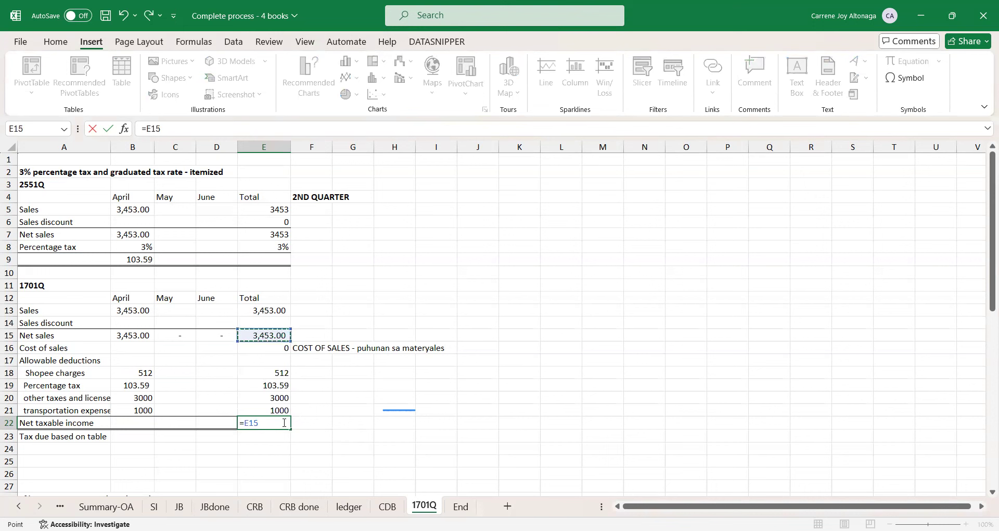
text(-sum*E2)
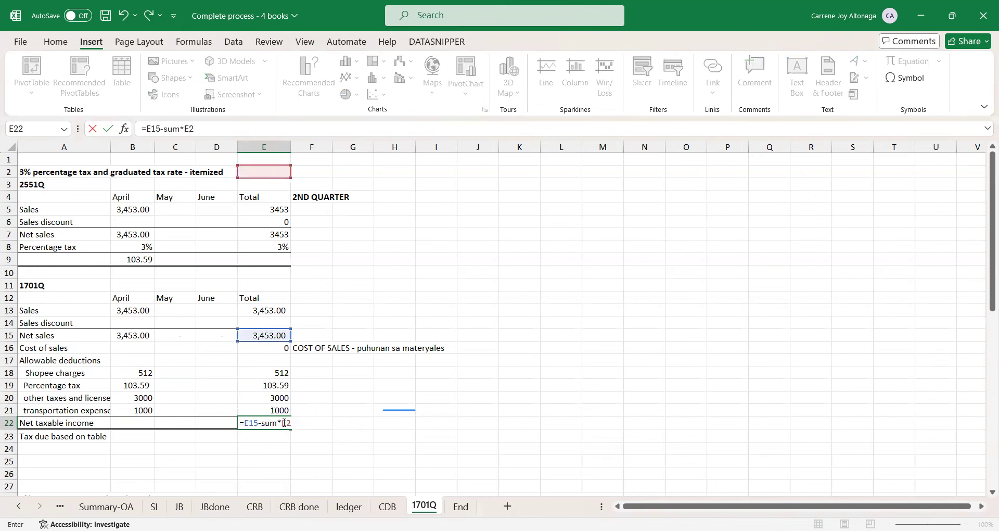
key(BackSpace)
key(BackSpace)
key(BackSpace)
text((E18:E21)
key(Return)
key(Return)
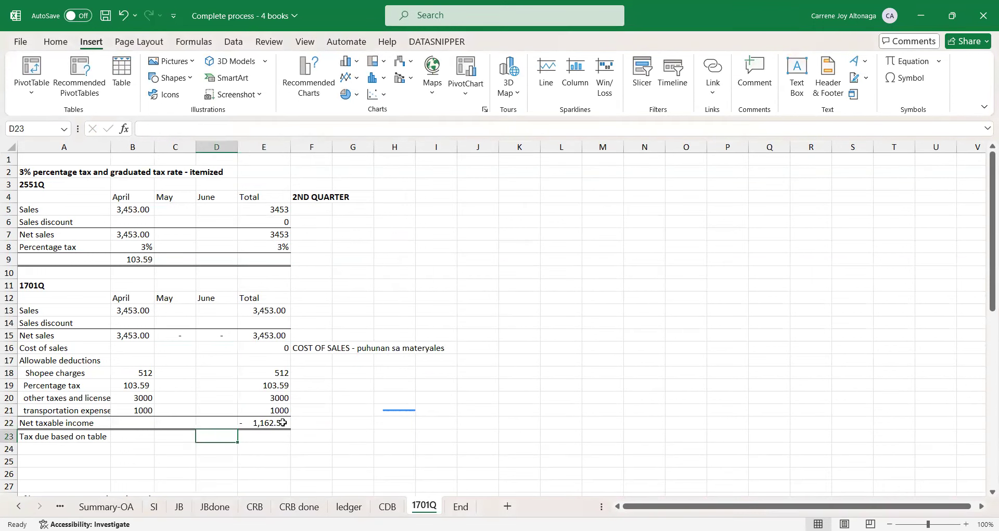
click(282, 423)
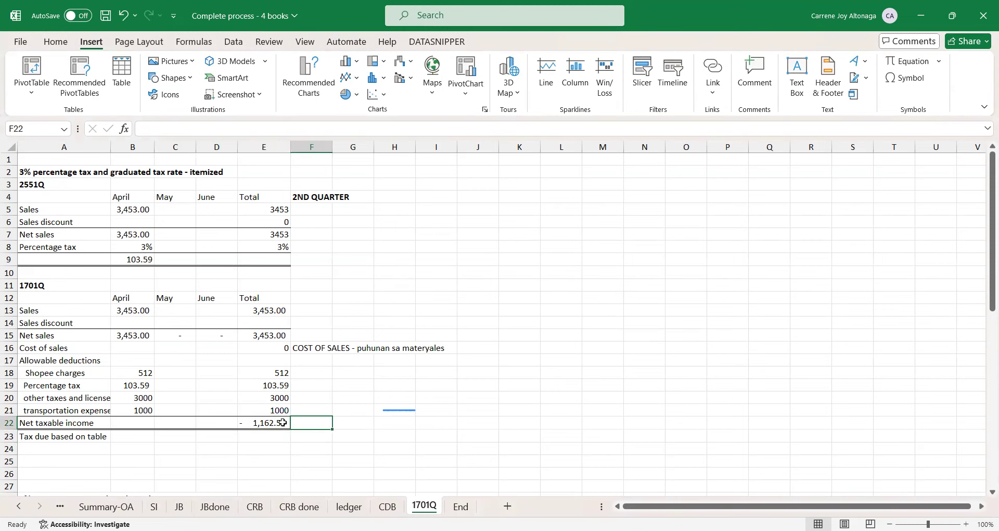
key(Return)
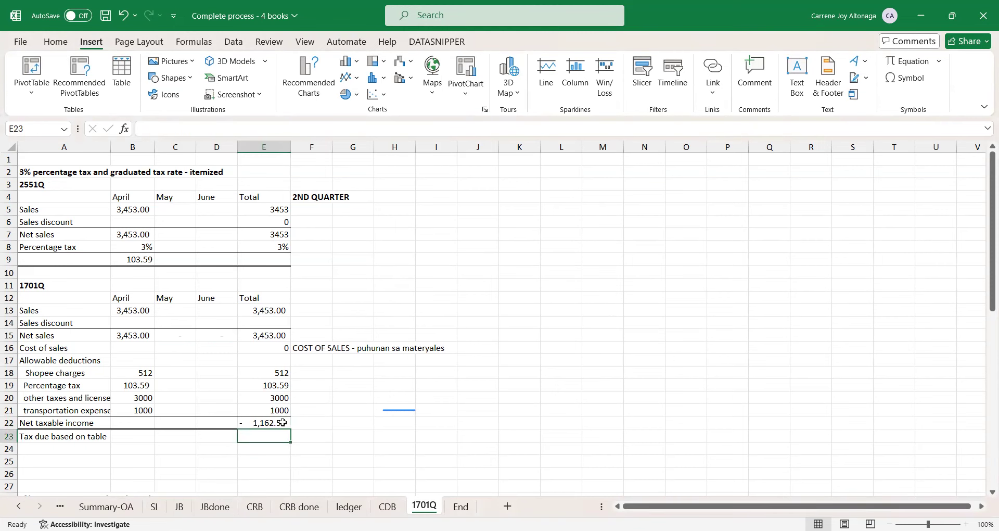
Step: Change the font color of the "3% percentage tax and graduated tax rate - itemized" heading to red
scroll(299, 409, down, 3)
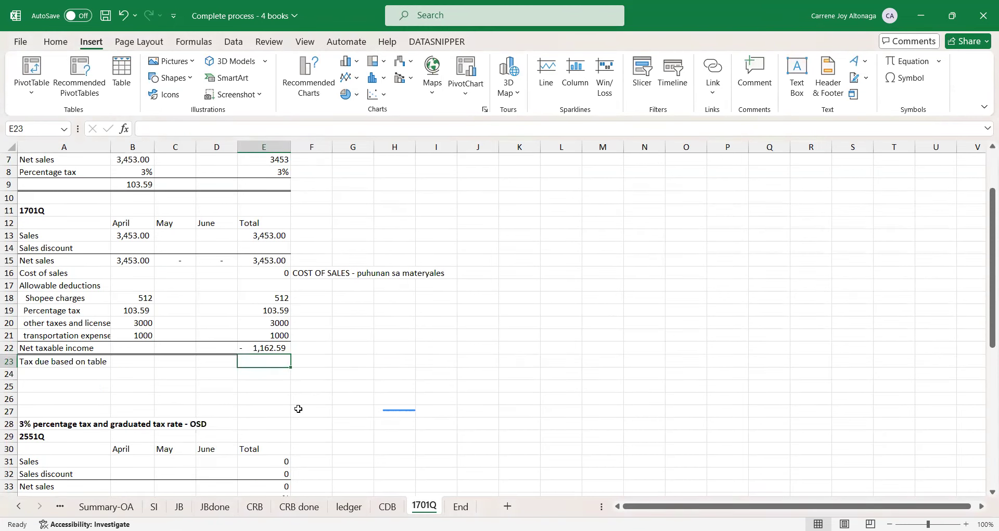
scroll(298, 409, up, 3)
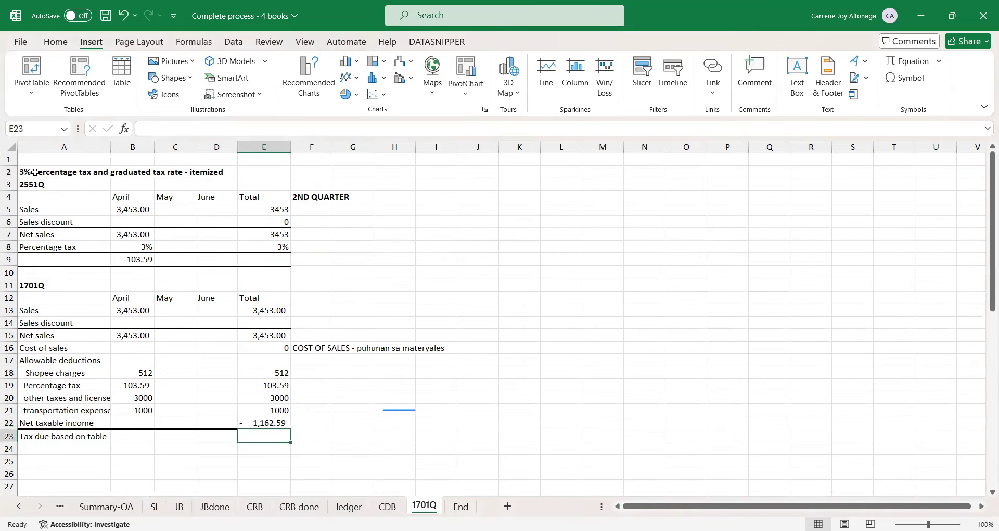
drag(35, 172, 213, 173)
click(20, 42)
key(Escape)
click(55, 42)
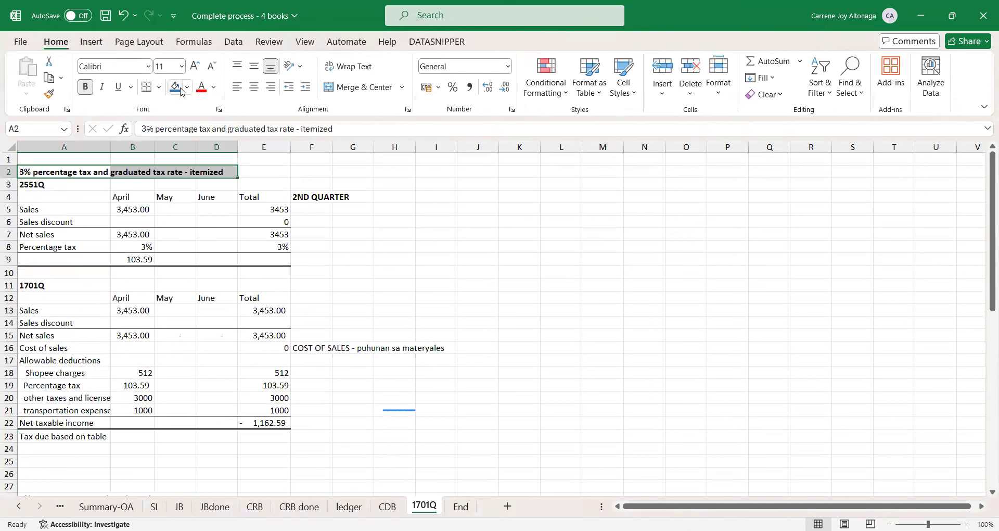
click(202, 87)
click(224, 253)
click(94, 209)
click(123, 339)
drag(34, 372, 148, 411)
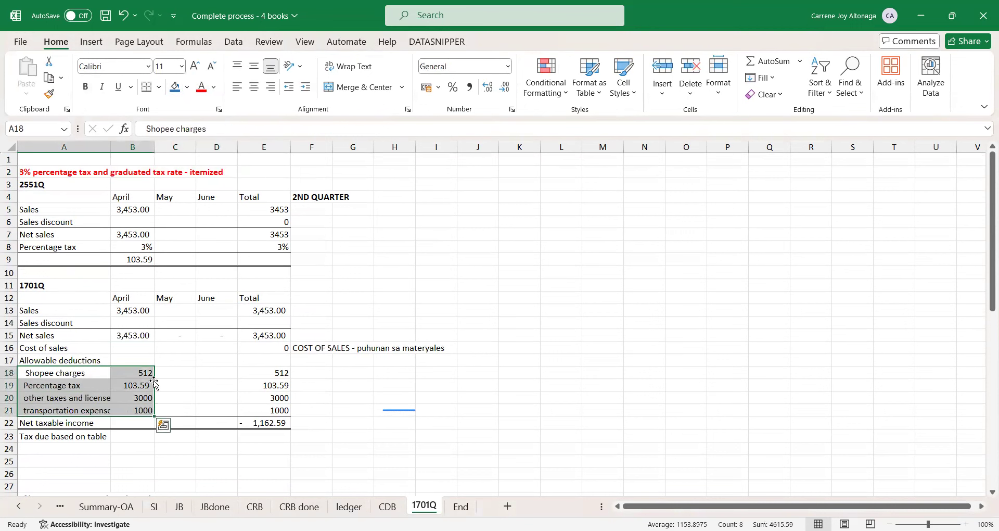
Step: Change the font color of the "3% percentage tax and graduated tax rate - OSD" heading to light blue
scroll(38, 343, down, 4)
click(38, 339)
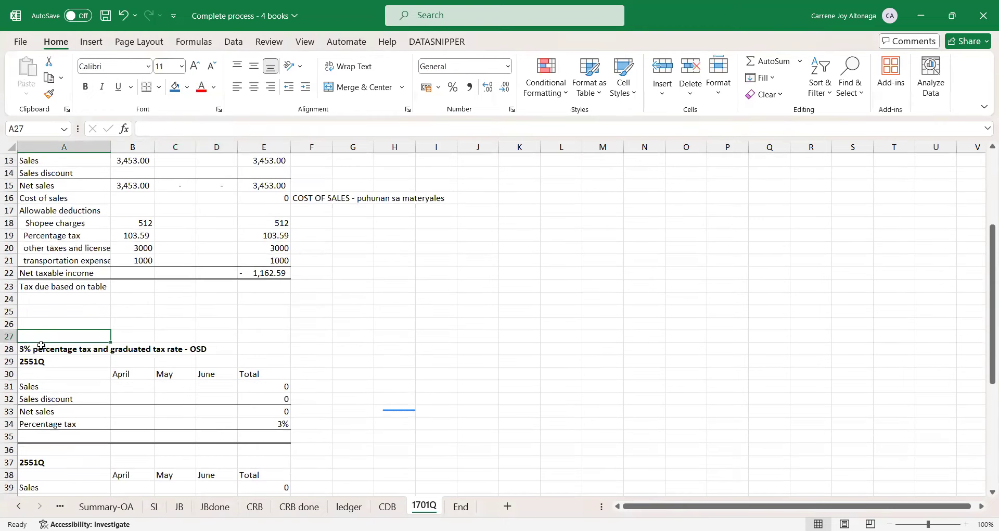
key(Down)
click(201, 87)
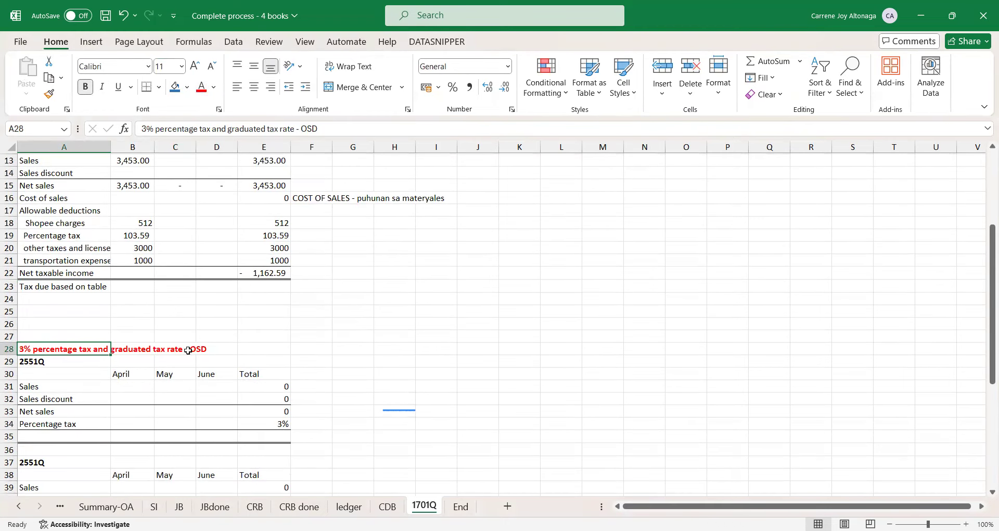
click(226, 350)
click(50, 351)
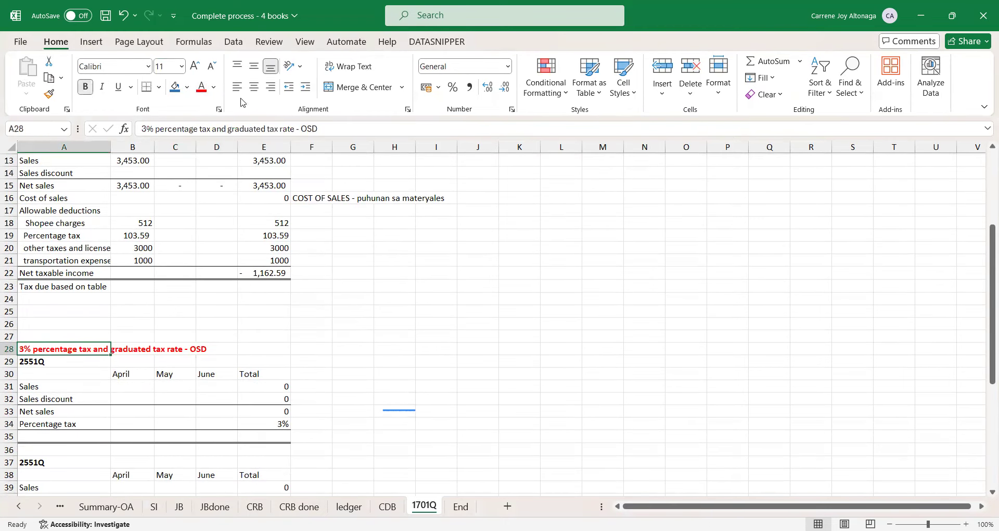
click(214, 87)
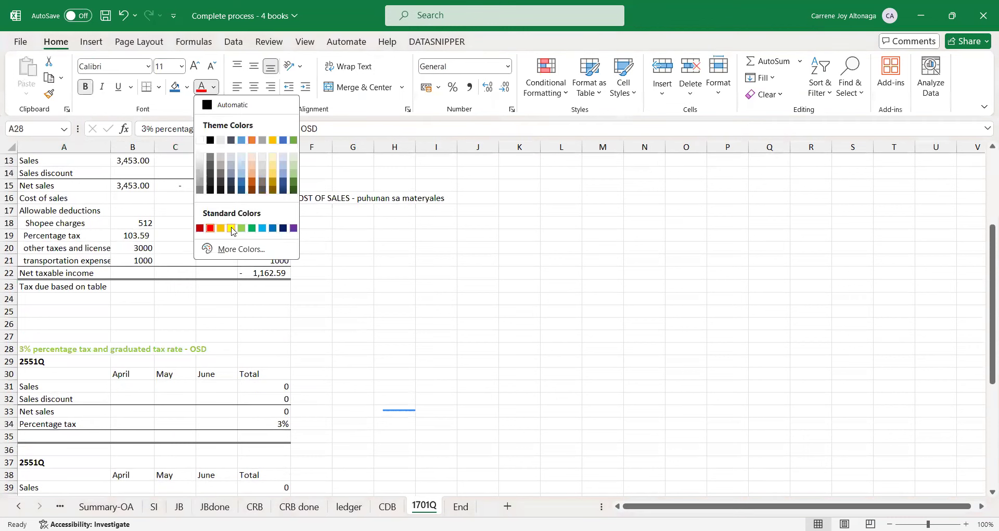
click(263, 229)
click(263, 273)
scroll(221, 341, down, 2)
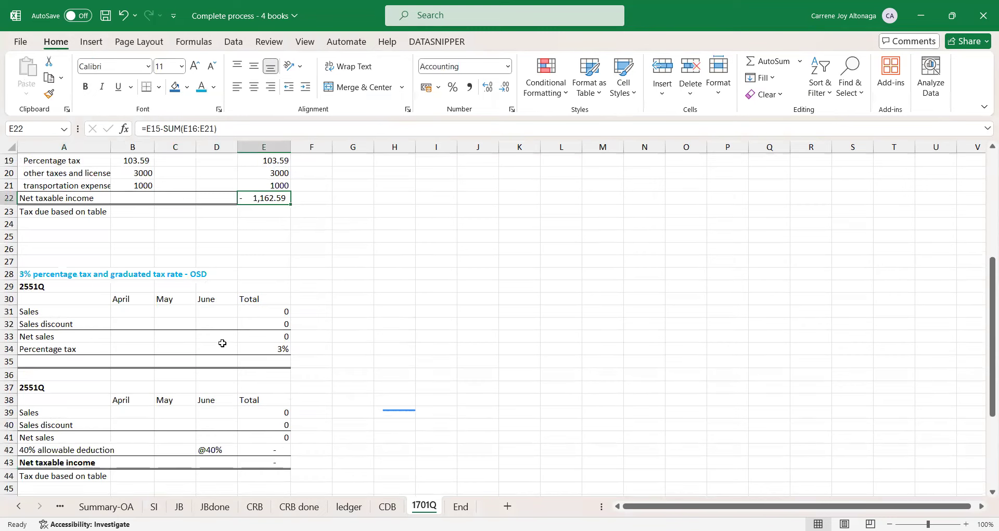
click(170, 322)
click(124, 312)
text(=)
key(Up)
key(Up)
key(Up)
key(Up)
key(Up)
key(Up)
key(Up)
key(Up)
key(Up)
key(Up)
key(Up)
key(Up)
key(Up)
key(Up)
key(Up)
key(Up)
key(Up)
key(Up)
key(Up)
key(Up)
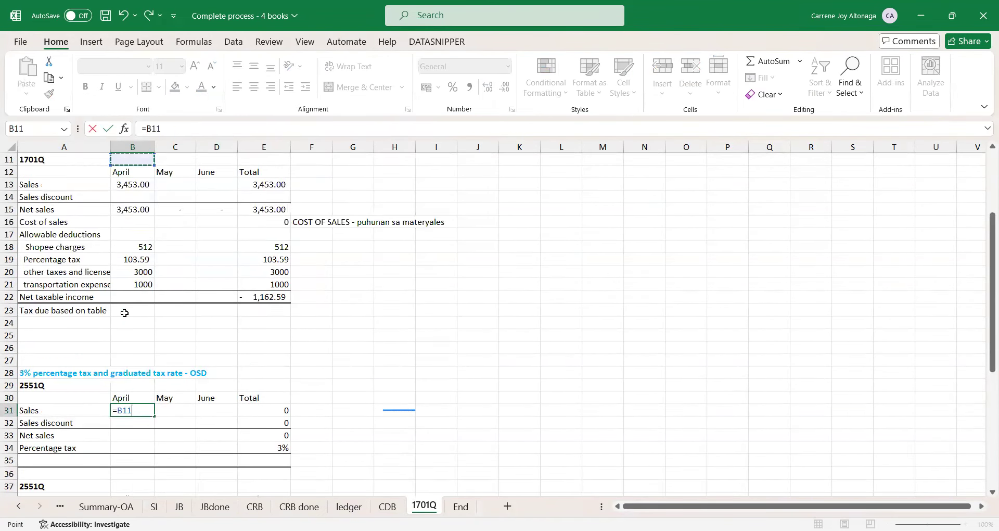
key(Escape)
Step: Copy rows 4 to 9 of the itemized 2551Q table and paste them at row 30 under the OSD heading
key(Up)
key(Up)
key(Up)
key(Up)
key(Up)
key(Up)
key(Up)
key(Up)
key(Up)
key(Up)
key(Up)
key(Up)
key(Up)
key(Up)
key(Up)
key(Up)
key(Up)
key(Up)
key(Up)
key(Up)
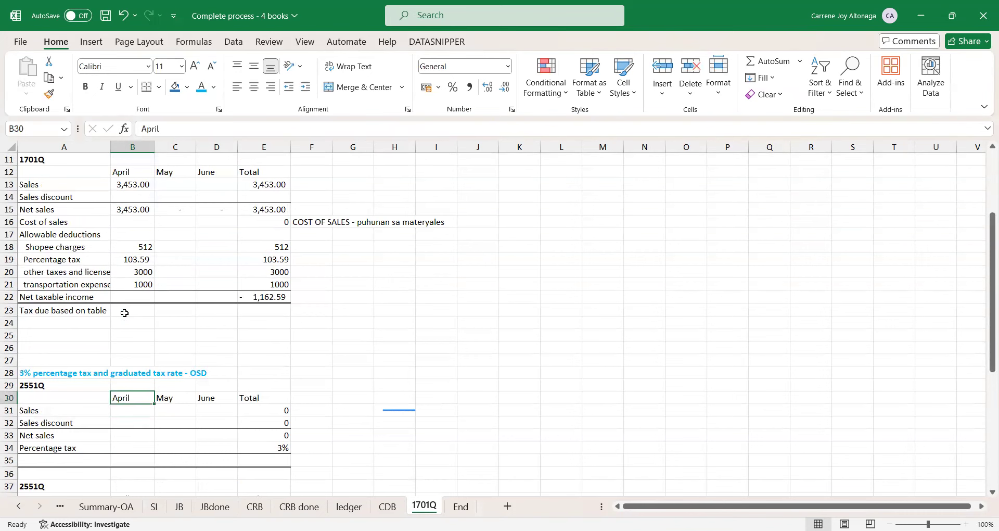
scroll(124, 313, up, 1)
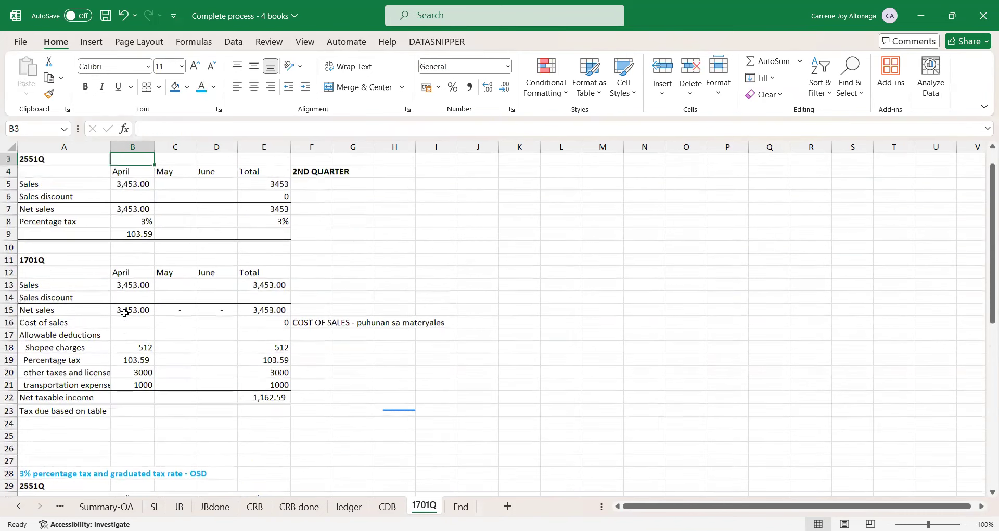
key(shift+space)
key(shift+Down)
key(shift+Down)
key(shift+Down)
key(shift+Down)
key(shift+Down)
key(ctrl+c)
key(Down)
key(Down)
key(Down)
key(Down)
key(Down)
key(Down)
key(Down)
key(Down)
key(Down)
key(Down)
key(Down)
key(Down)
key(Down)
key(Down)
key(Down)
key(Down)
key(Down)
key(Down)
key(Down)
key(Down)
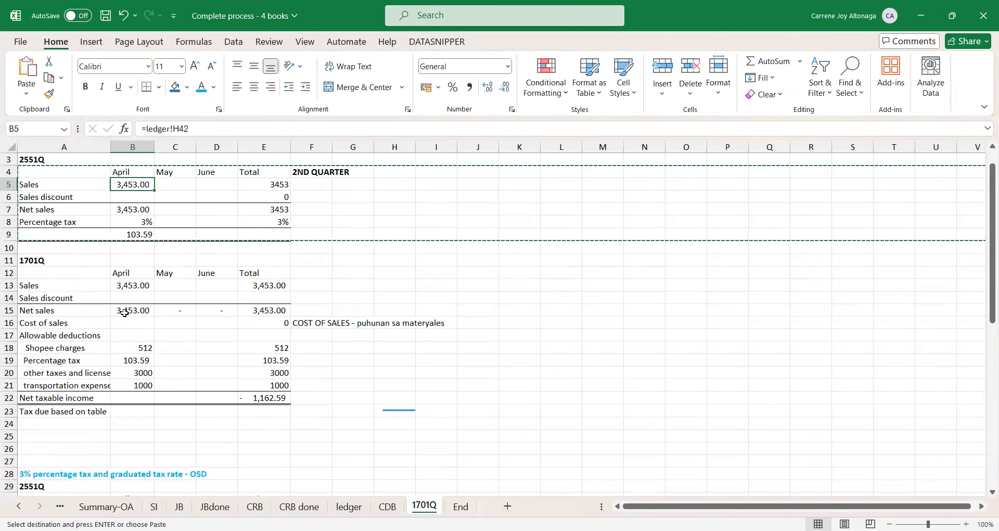
key(Left)
key(Up)
key(Up)
key(Up)
key(Up)
key(ctrl+v)
key(Down)
key(Down)
key(Down)
key(Down)
key(Down)
key(Down)
key(Down)
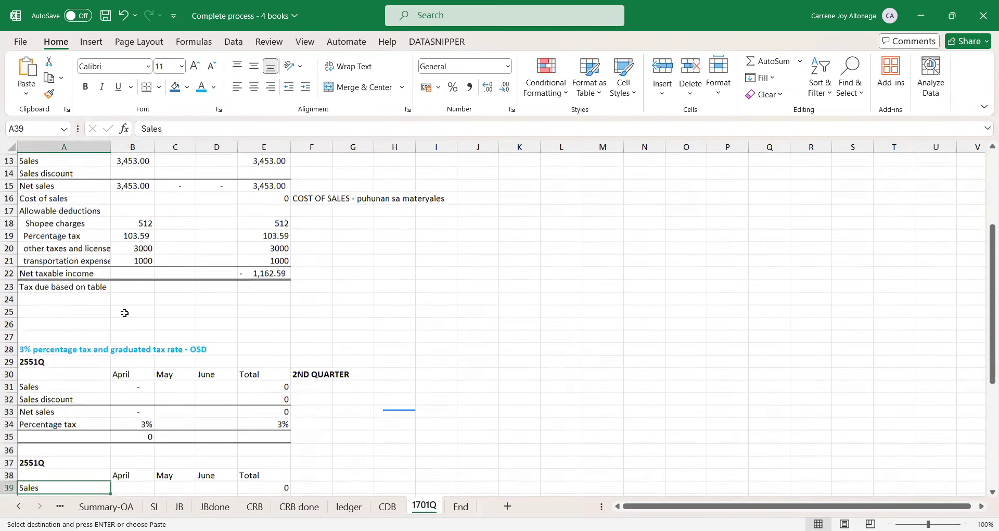
key(ctrl+v)
Step: Link the April Sales cell B31 of the OSD 2551Q table to the April sales of the itemized 2551Q table
key(Up)
key(Up)
key(Up)
key(Up)
key(Up)
key(Right)
key(Right)
key(Up)
key(Left)
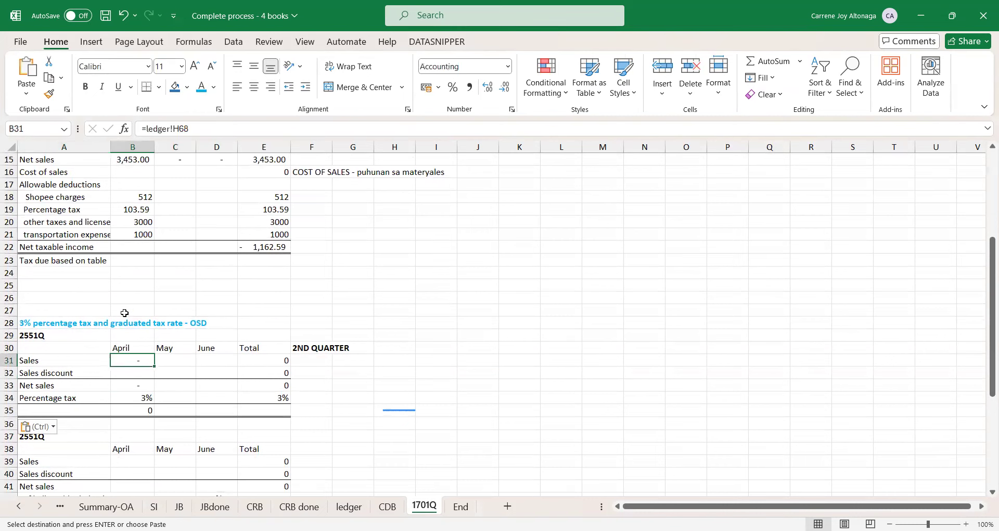
text(=)
key(Up)
key(Up)
key(Up)
key(Up)
key(Up)
key(Up)
key(Up)
key(Up)
key(Up)
key(Up)
key(Up)
key(Up)
key(Up)
key(Up)
key(Up)
key(Up)
key(Up)
key(Up)
key(Up)
key(Up)
key(Up)
key(Up)
key(Up)
key(Up)
key(Up)
key(Up)
key(Up)
key(Up)
key(Up)
key(Up)
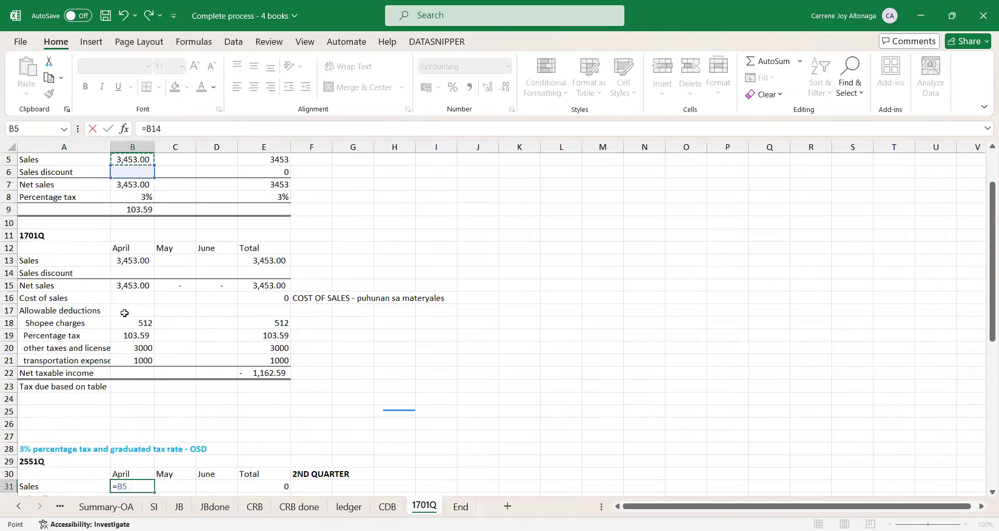
key(Down)
key(Down)
key(Down)
key(Down)
key(Return)
Step: Link the April Sales cell B39 of the 40% allowable deduction table to the 2551Q April net sales in B33
key(Down)
key(Down)
key(Down)
key(Down)
key(Down)
key(Down)
key(Down)
key(Down)
key(Down)
key(Down)
key(Down)
key(Down)
key(Down)
key(Down)
key(Down)
key(Down)
key(Down)
key(Down)
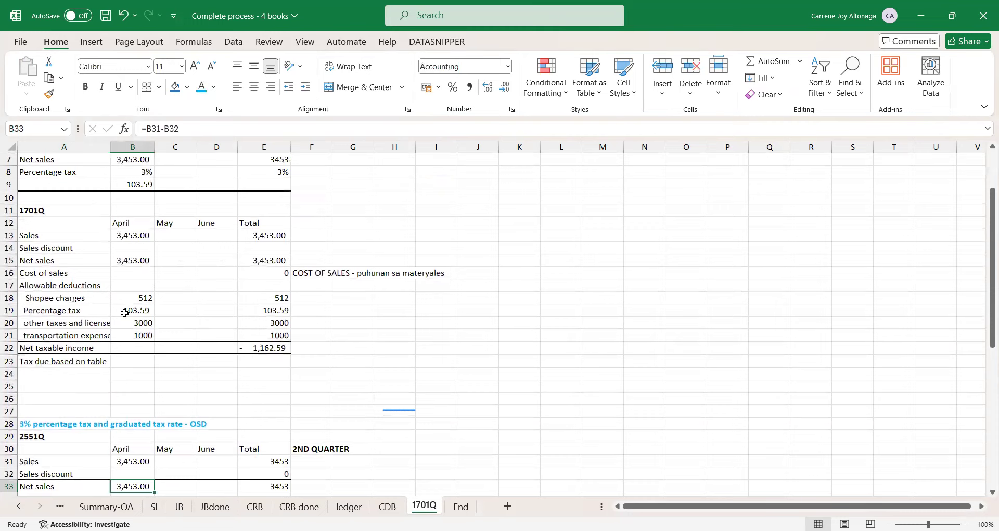
key(Up)
key(Up)
key(Up)
key(Up)
key(Up)
key(Up)
key(Up)
key(Up)
key(Up)
key(Up)
key(Up)
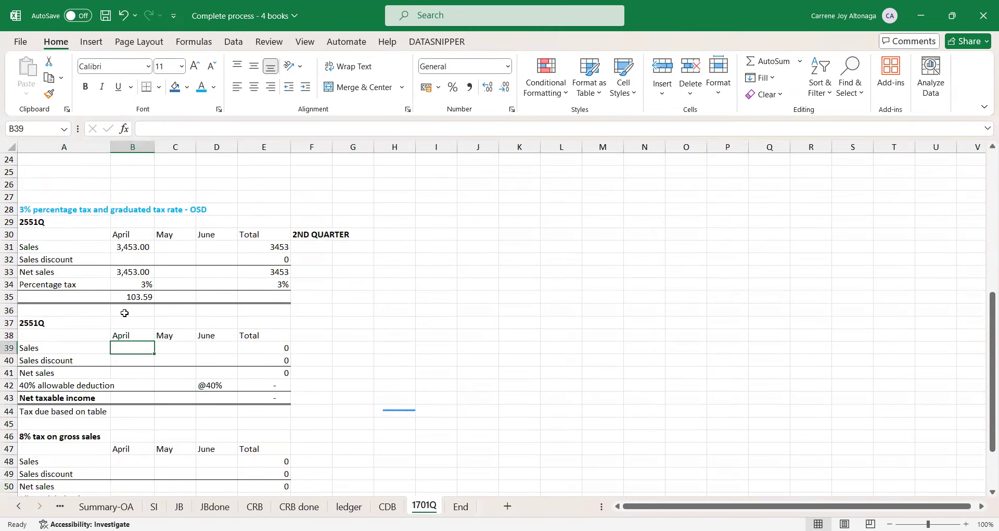
text(=)
key(Up)
key(Up)
key(Up)
key(Up)
key(Up)
key(Up)
key(Up)
key(Up)
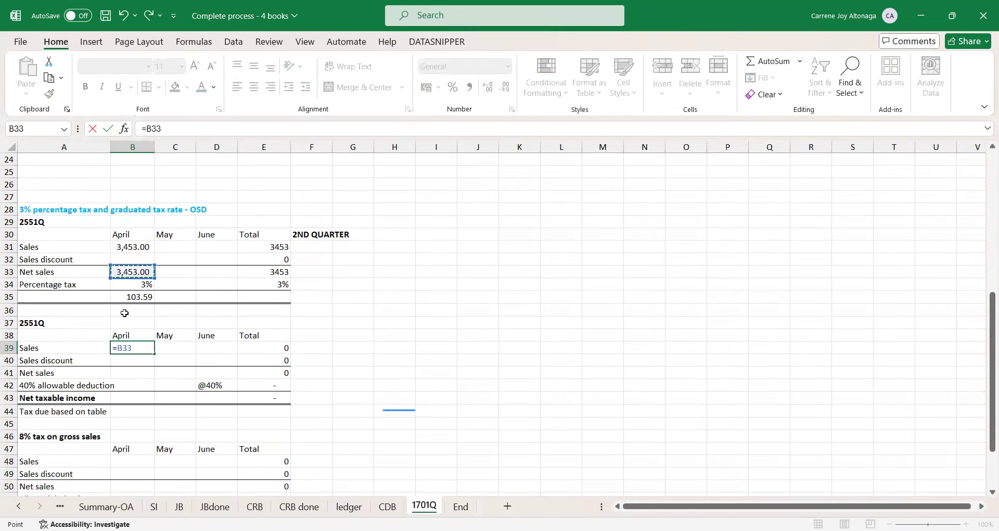
key(Return)
Step: Rename the heading in A37 above the 40% allowable deduction table to 1701Q
key(Up)
key(Left)
key(Up)
key(Up)
text(1701Q)
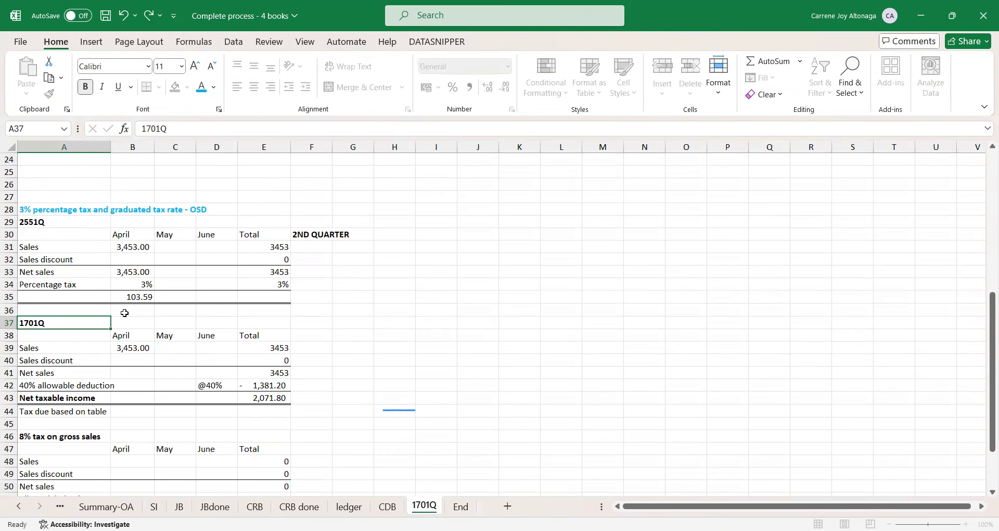
key(Return)
Step: Examine the OSD 1701Q computation, including total sales, the 40% allowable deduction, net taxable income and the tax due row
scroll(130, 296, up, 8)
scroll(133, 279, down, 8)
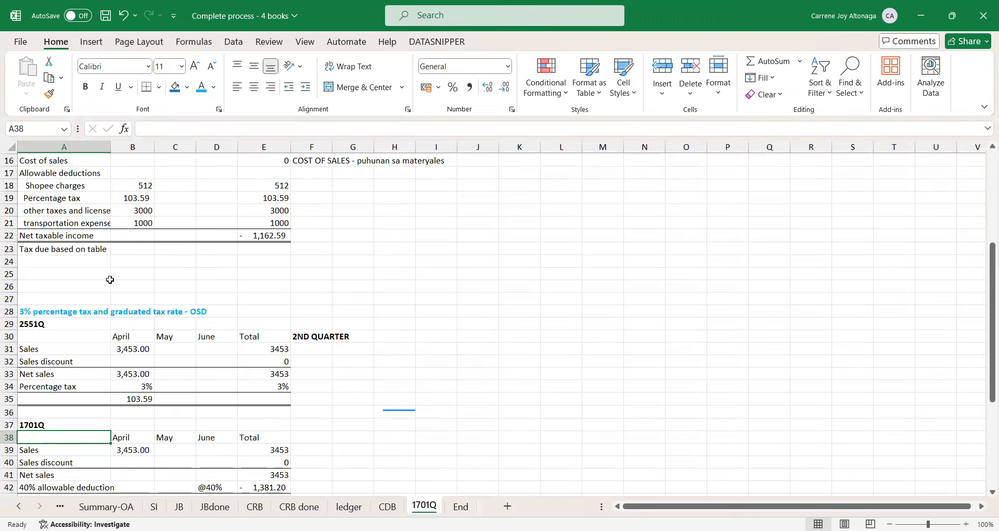
key(Right)
key(Right)
click(171, 187)
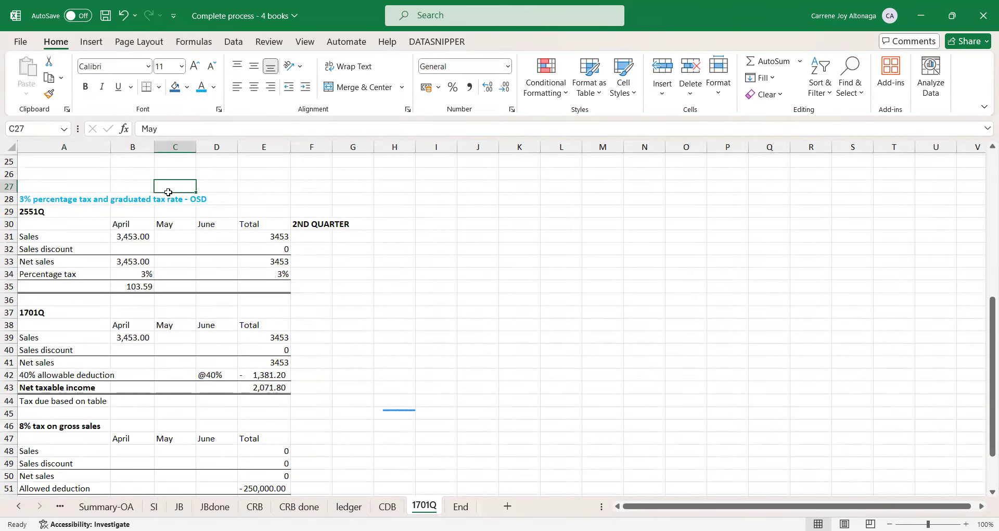
click(262, 337)
click(263, 375)
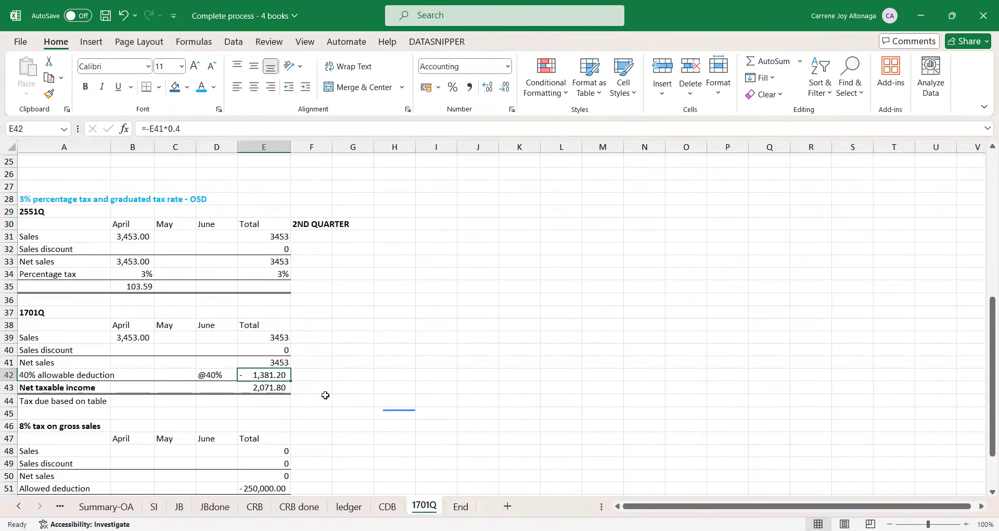
key(Down)
drag(119, 396, 221, 413)
scroll(368, 405, down, 1)
scroll(368, 406, down, 1)
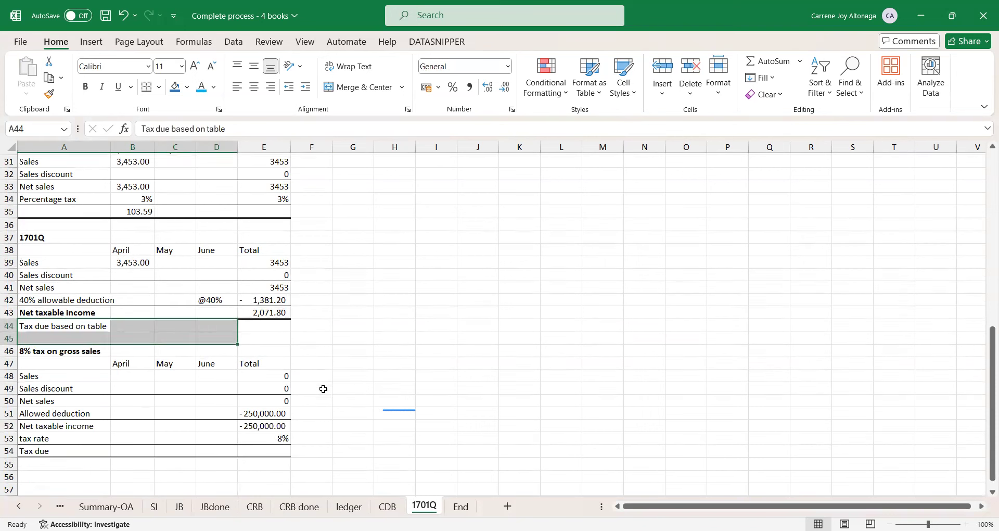
Step: Link the April Sales cell B48 of the 8% tax on gross sales table to the OSD 1701Q April sales
click(323, 389)
click(62, 366)
click(100, 376)
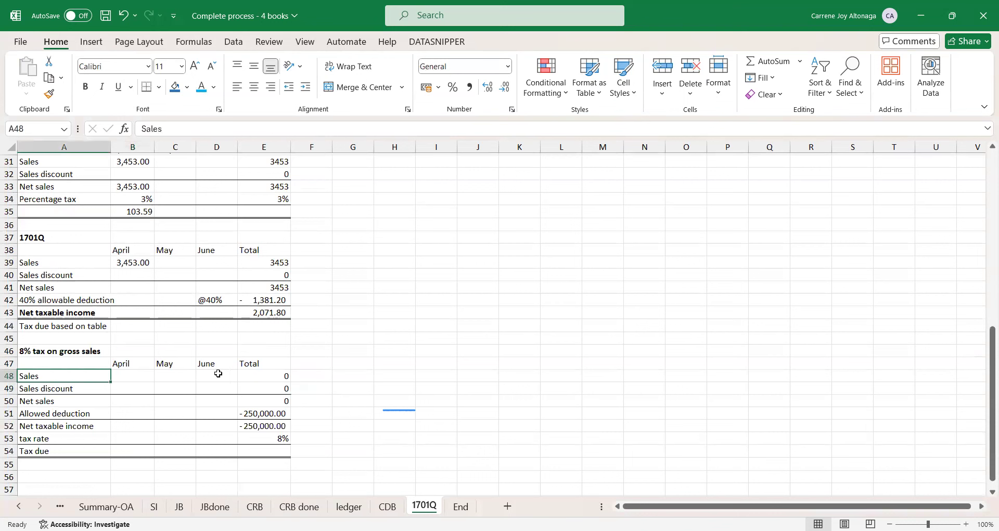
click(138, 375)
text(=)
key(Up)
key(Up)
key(Up)
key(Up)
key(Up)
key(Up)
key(Up)
key(Up)
key(Up)
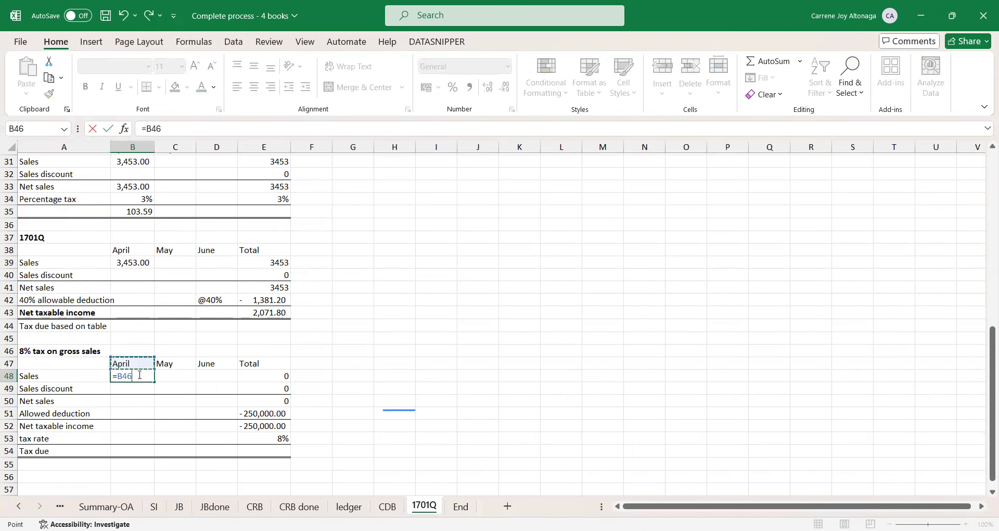
key(Return)
Step: Examine the Total column of the 8% tax computation down to Net taxable income, and open the End sheet
key(Return)
key(Up)
key(Left)
key(Right)
key(Right)
key(Right)
key(Down)
key(Down)
key(Right)
key(Down)
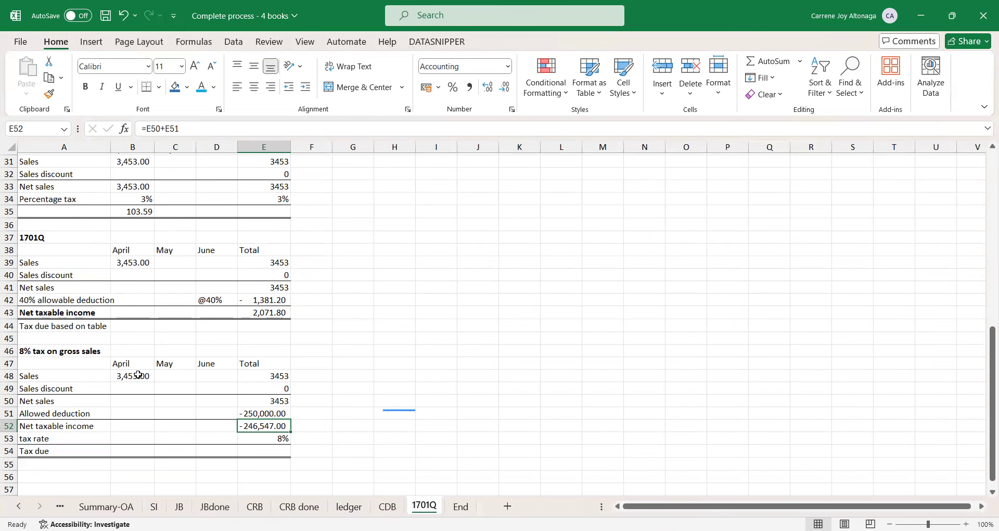
click(461, 506)
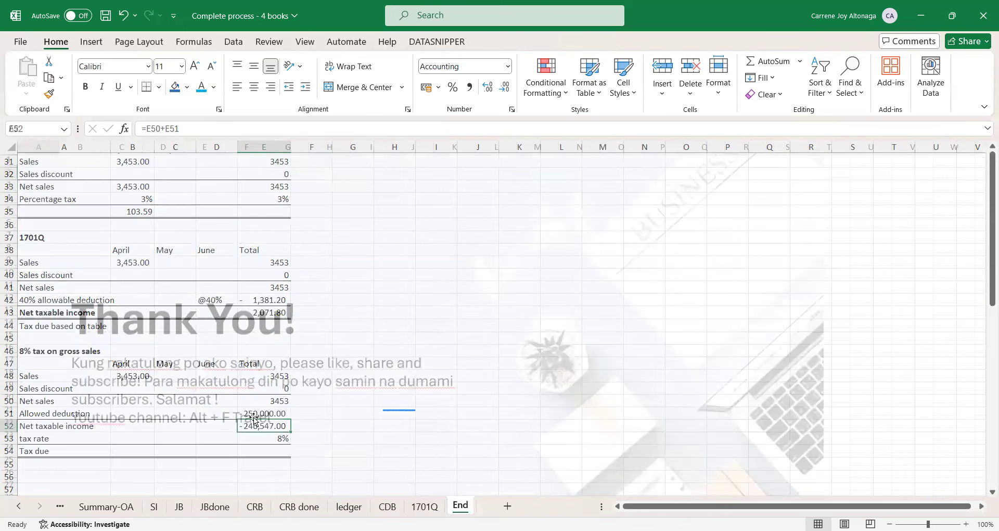